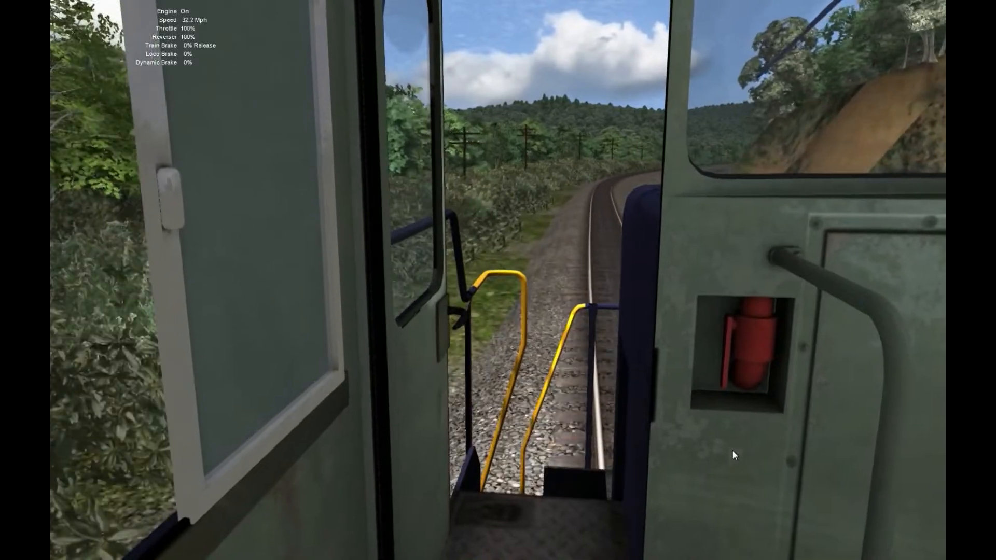
Step: View the track ahead from the driver's side, check the passing freight cars from the exterior camera, and return to the cab
right_click_drag(733, 450, 732, 451)
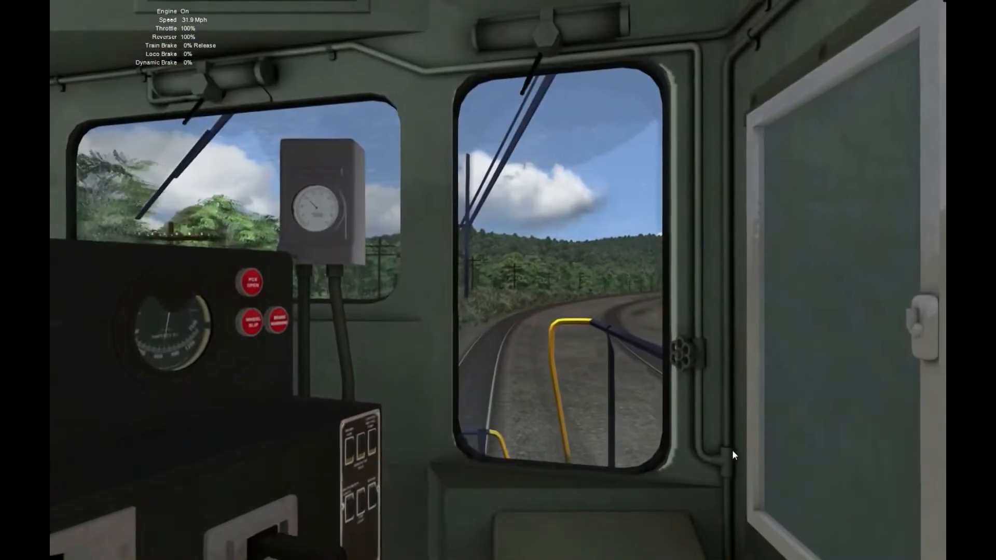
key("Right")
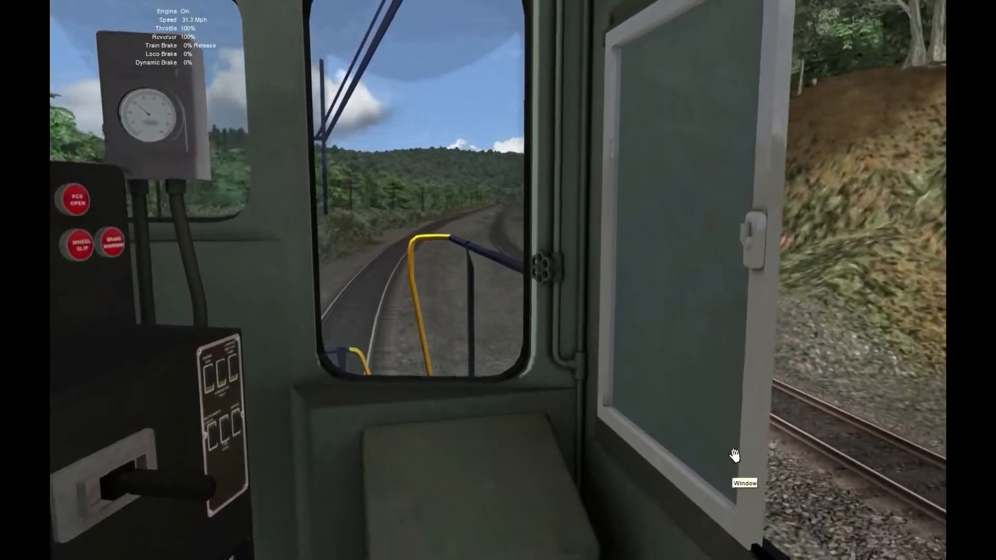
key("4")
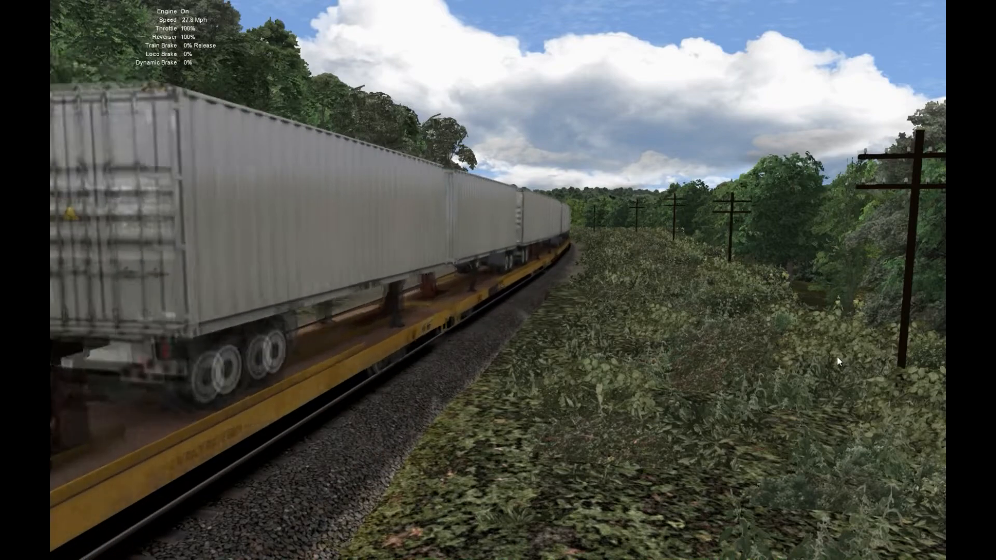
key("1")
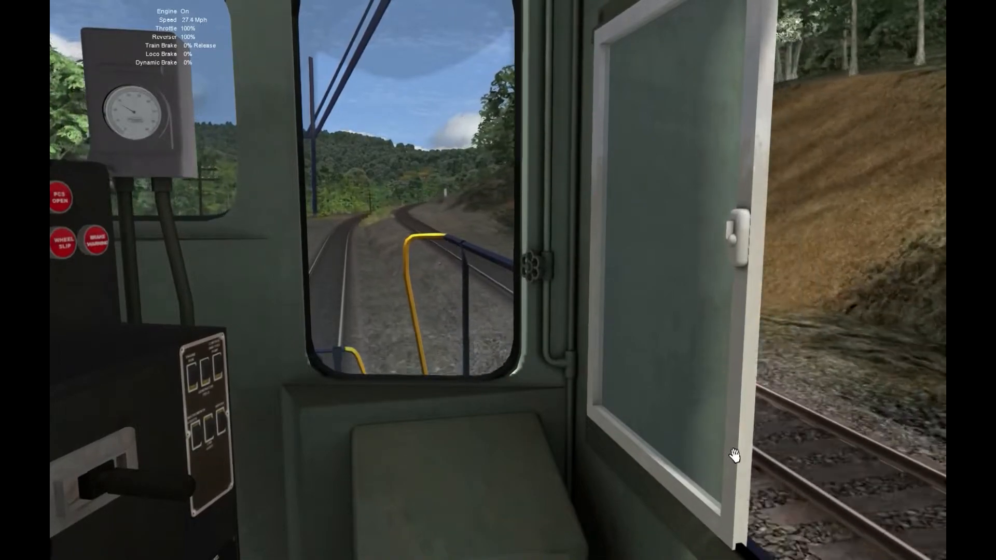
Step: Look around the cab at the control stand, the side window and the track ahead through the front window
mouse_move(749, 471)
right_mouse_down()
mouse_move(701, 555)
mouse_move(550, 534)
mouse_move(752, 453)
right_mouse_up()
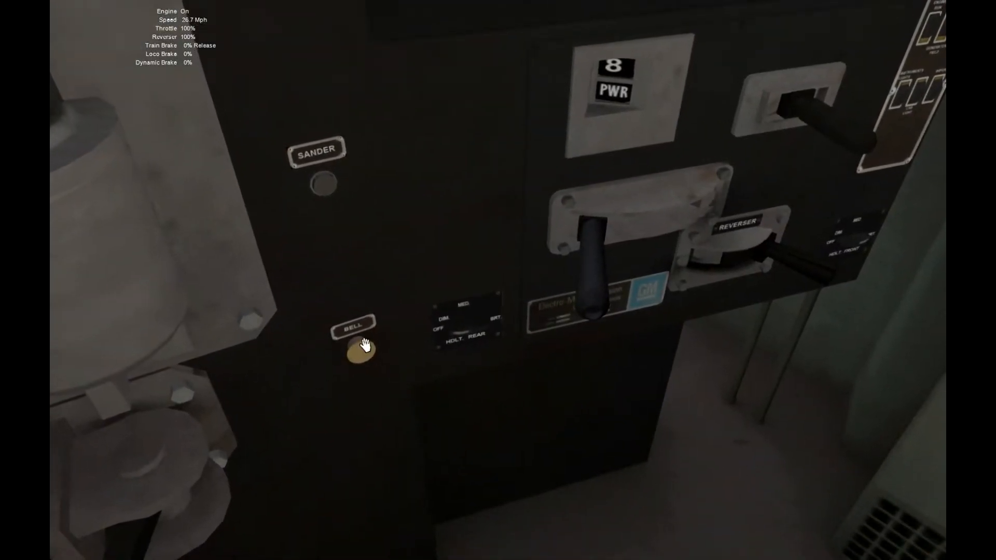
right_click_drag(772, 328, 789, 329)
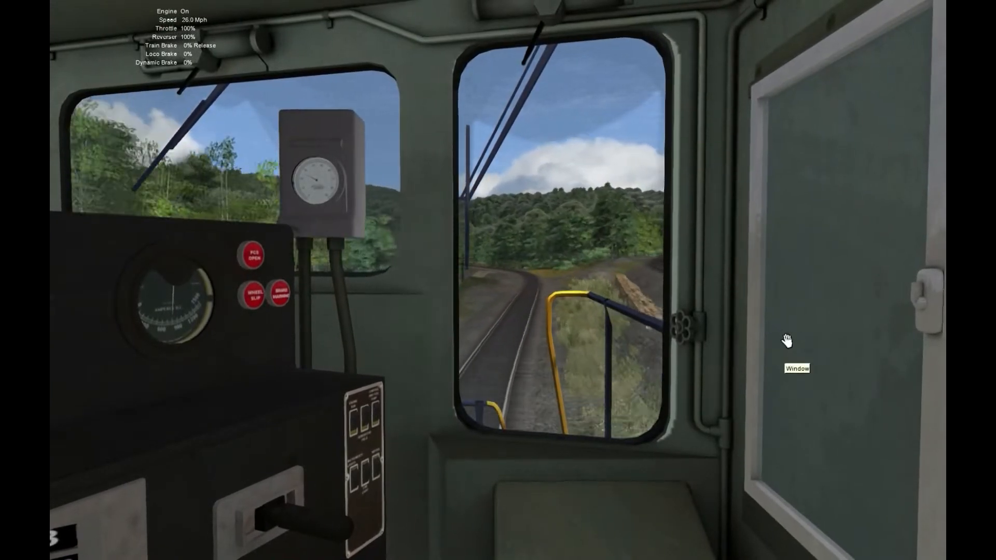
right_click_drag(787, 341, 786, 344)
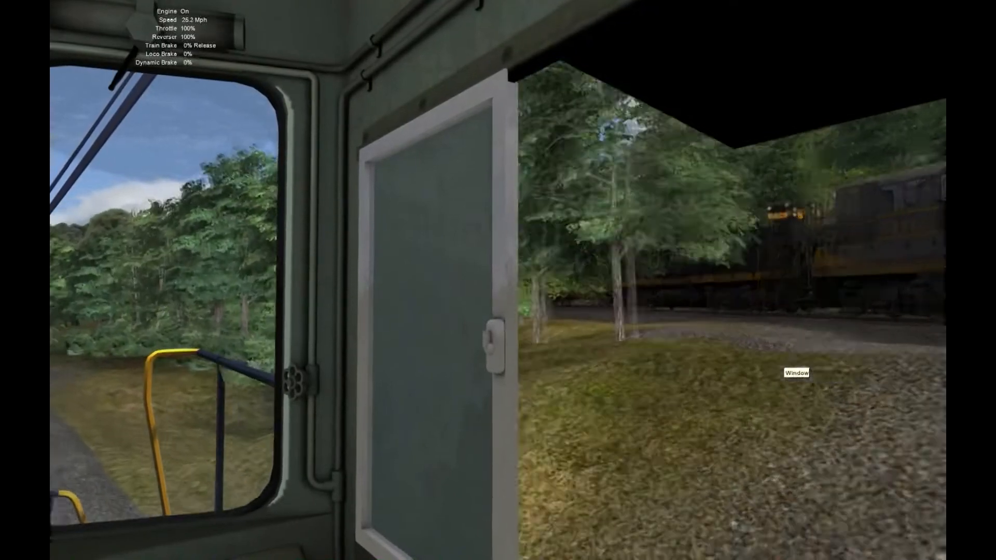
right_click_drag(787, 344, 722, 342)
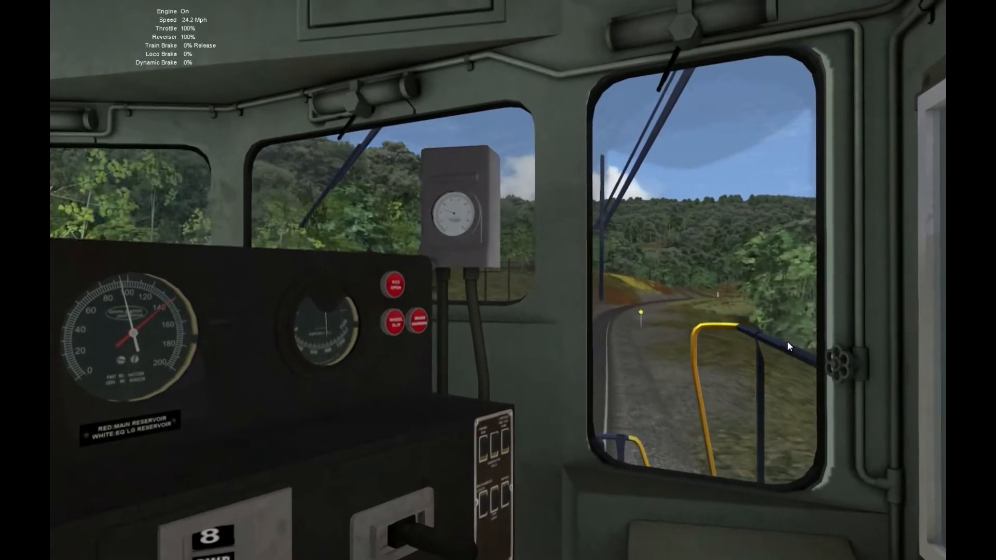
right_click_drag(786, 340, 926, 463)
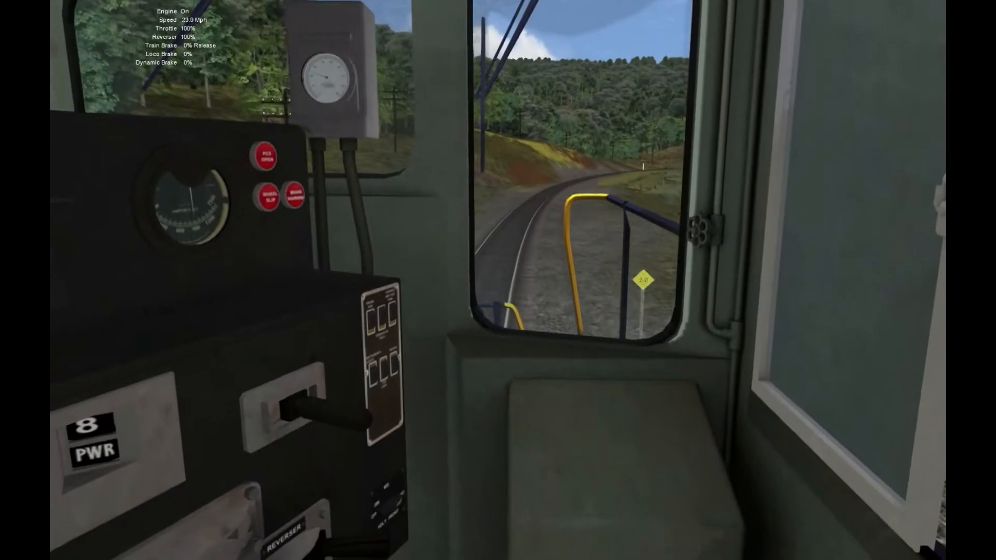
right_click_drag(925, 462, 938, 359)
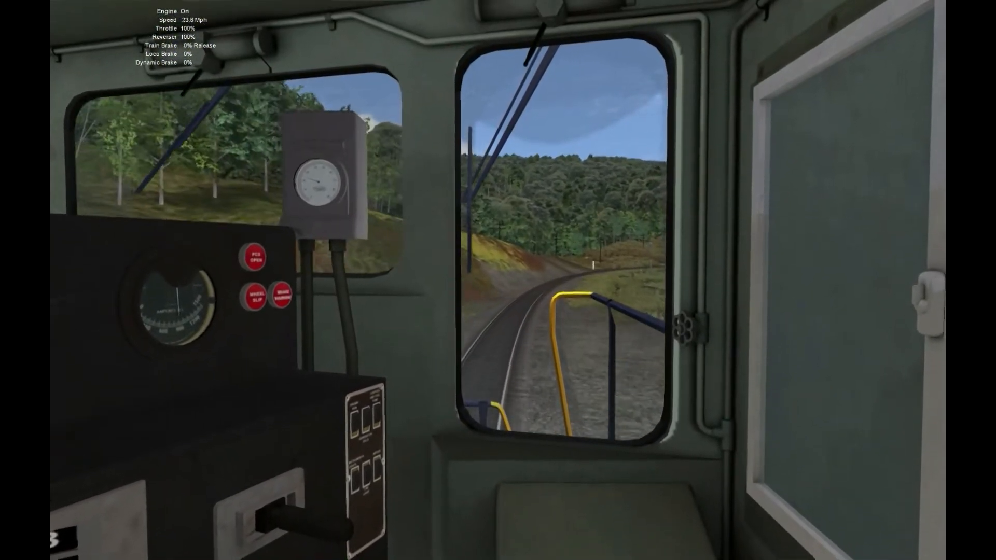
Step: Show the driving controls overlay and look at the signal, the rock cutting and the tunnel ahead
key("F4")
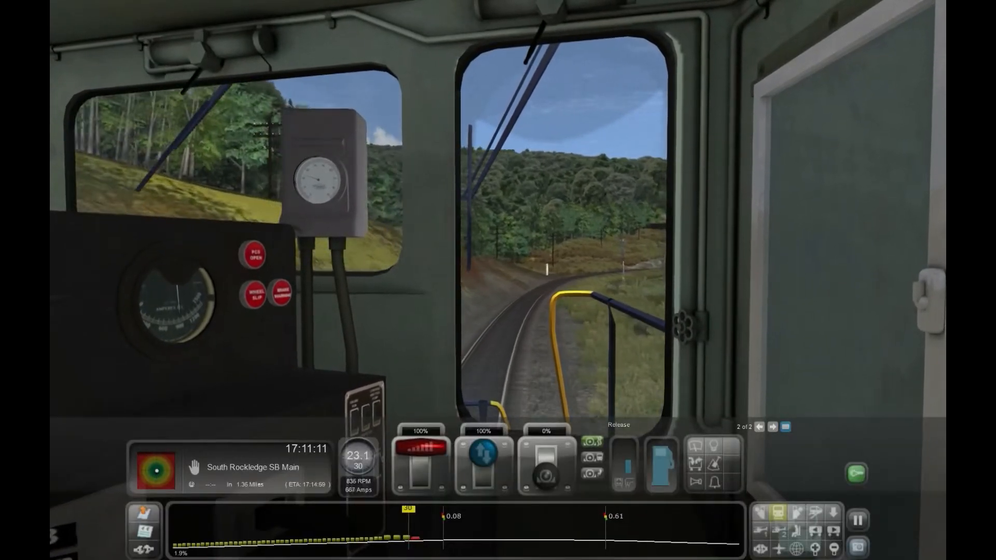
right_click_drag(539, 340, 787, 346)
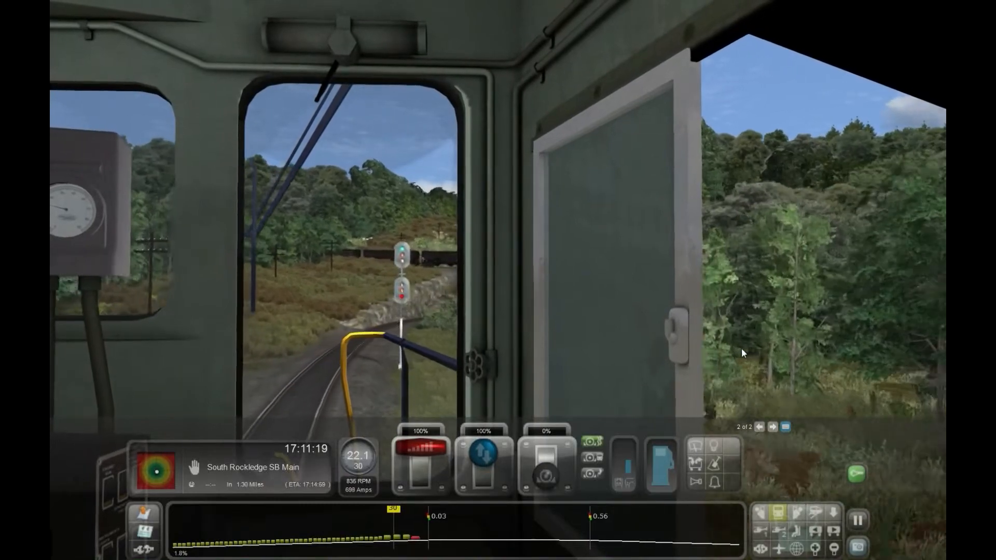
right_click_drag(742, 350, 539, 358)
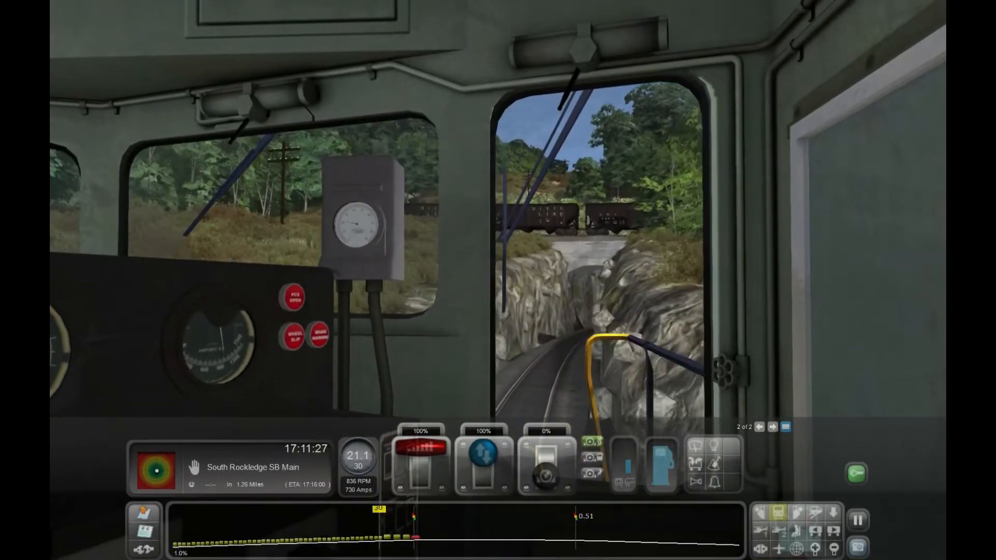
right_click_drag(539, 358, 517, 355)
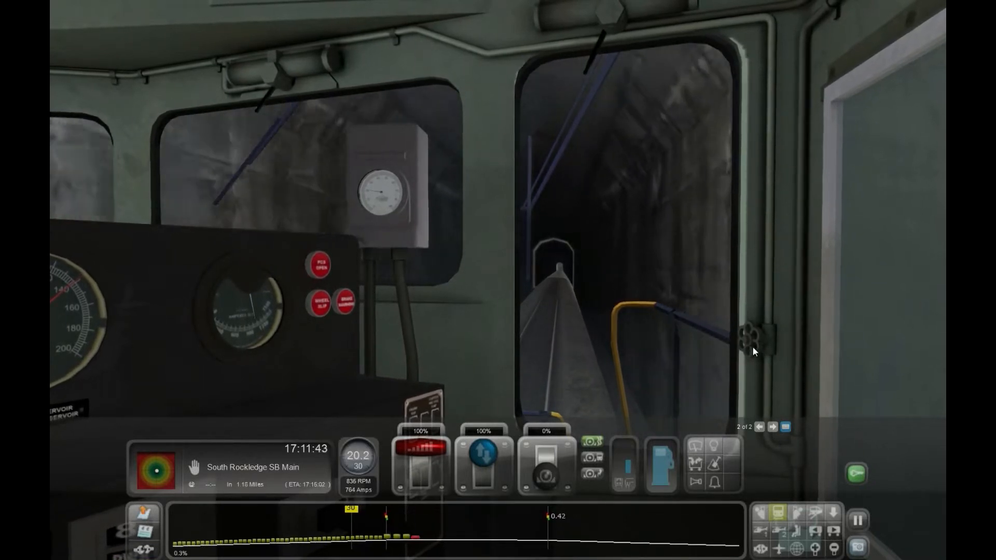
right_click_drag(764, 353, 802, 451)
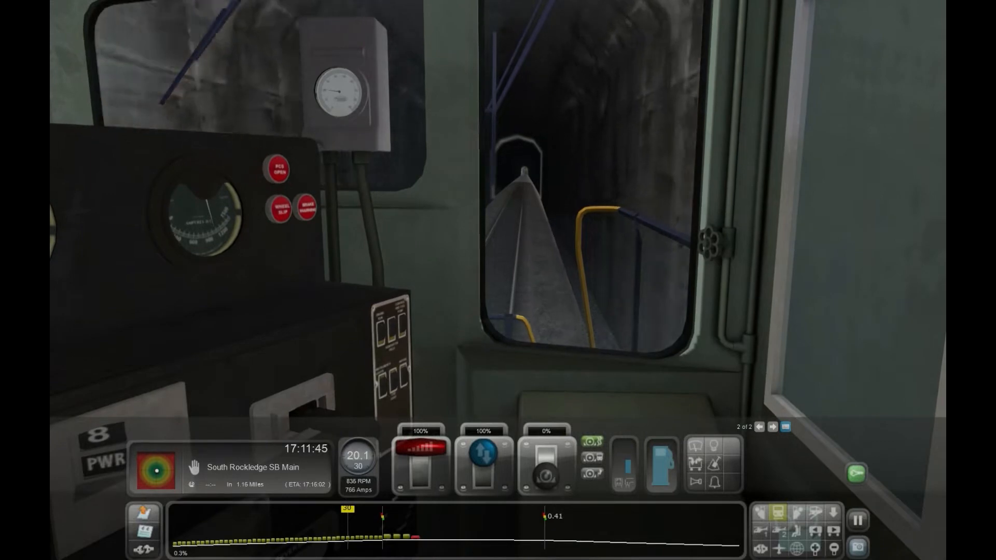
Step: Move to the opposite side of the cab, close the open front door and return to the driver's side
key("Left")
key("Left")
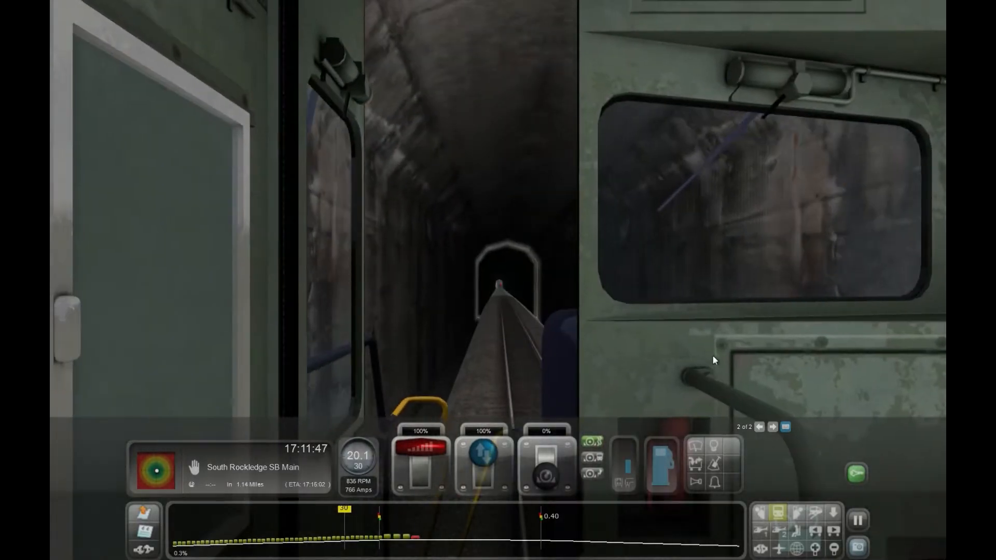
right_click_drag(722, 297, 534, 174)
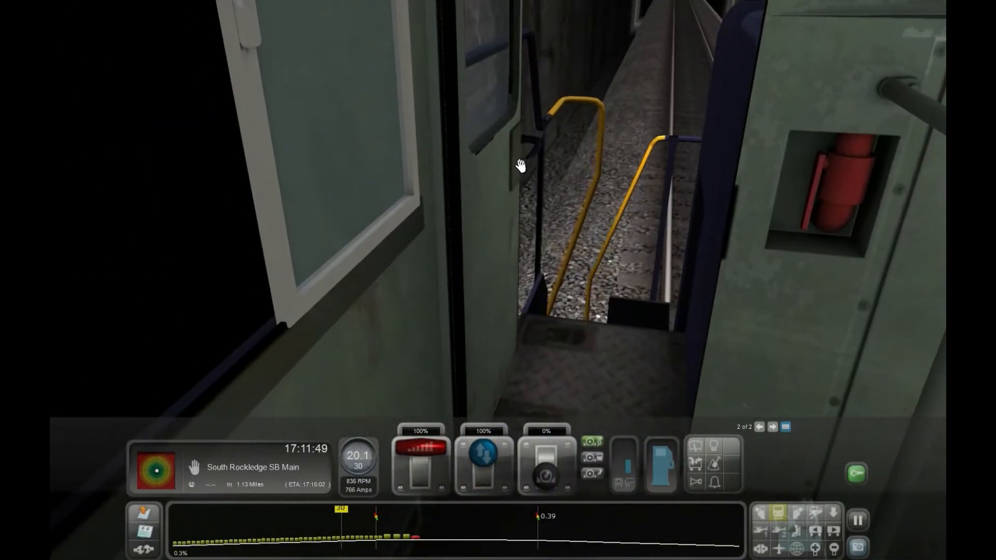
left_click(519, 165)
right_click_drag(926, 319, 879, 322)
right_click_drag(811, 325, 778, 301)
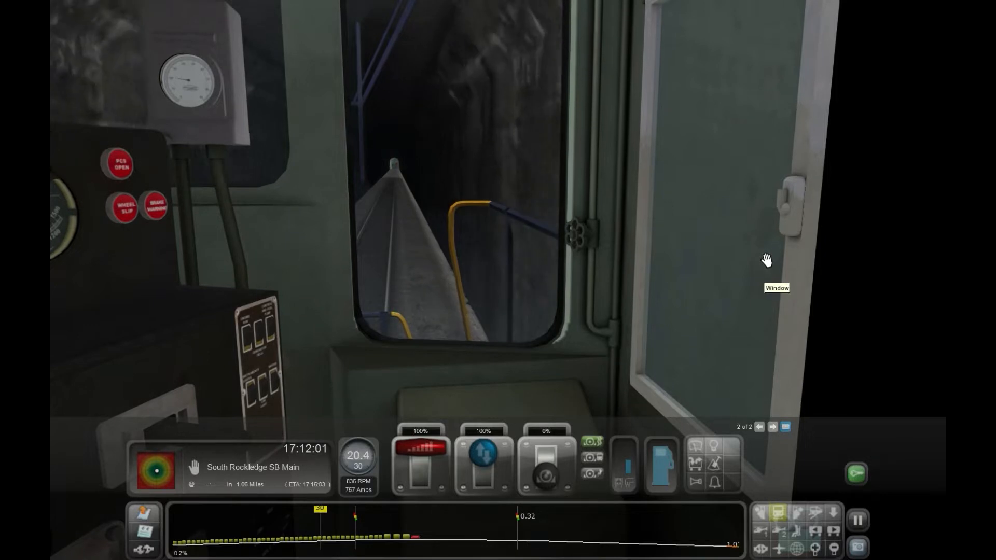
Step: Inspect the far end of the tunnel through the front window at close range and restore the wider cab view
right_click_drag(712, 248, 713, 266)
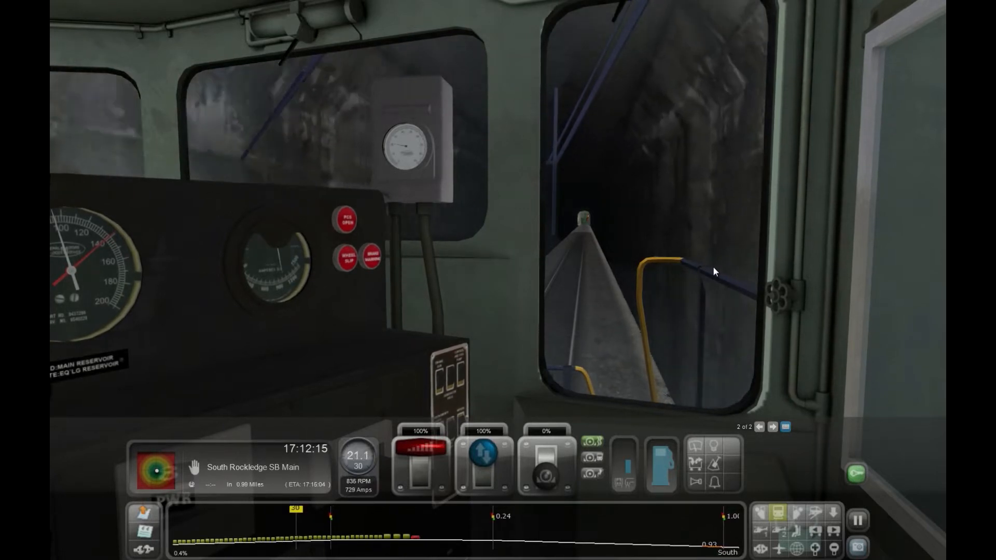
scroll(658, 254, "up", 3)
scroll(657, 255, "up", 5)
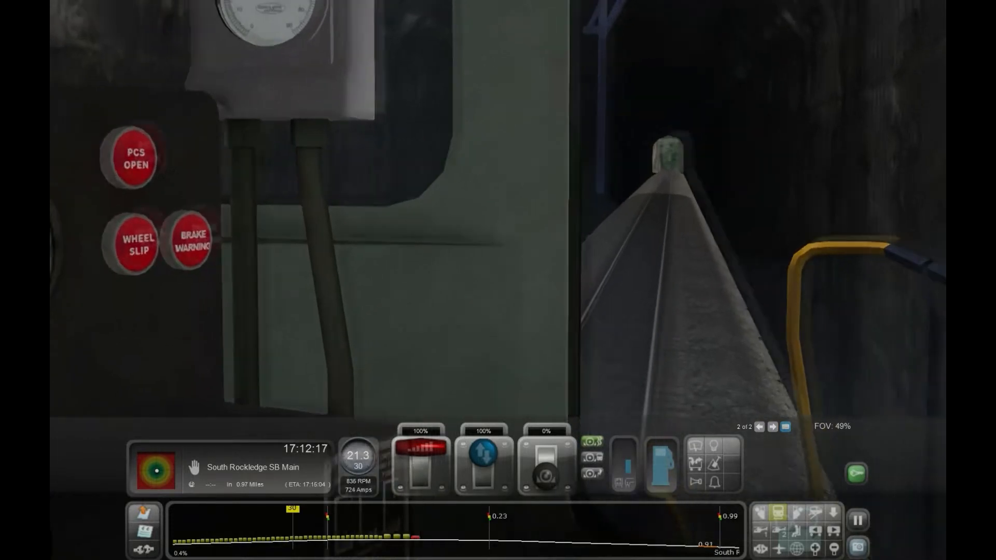
scroll(661, 248, "down", 6)
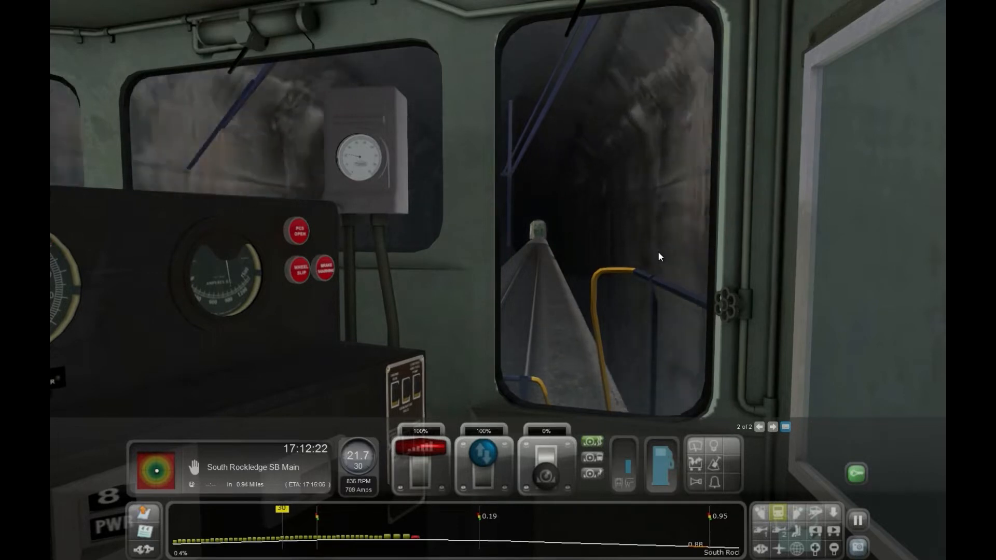
right_click_drag(659, 252, 585, 302)
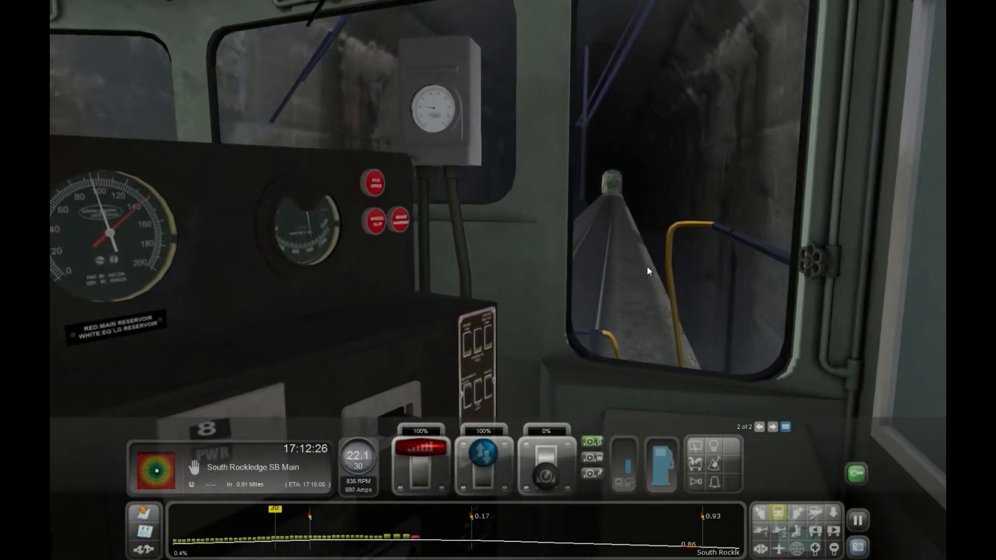
right_click_drag(647, 268, 679, 234)
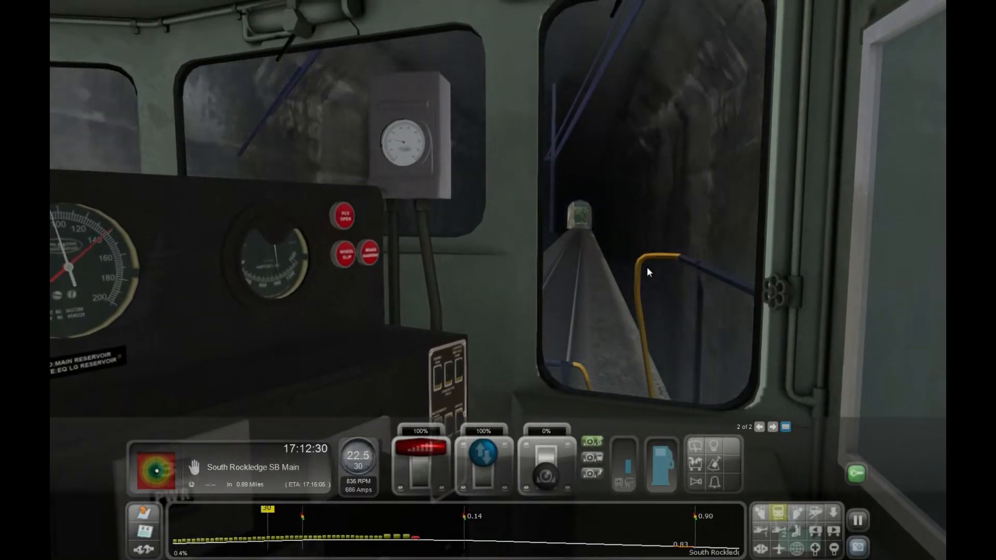
Step: Reduce the throttle to 75% while approaching the tunnel exit
key("a")
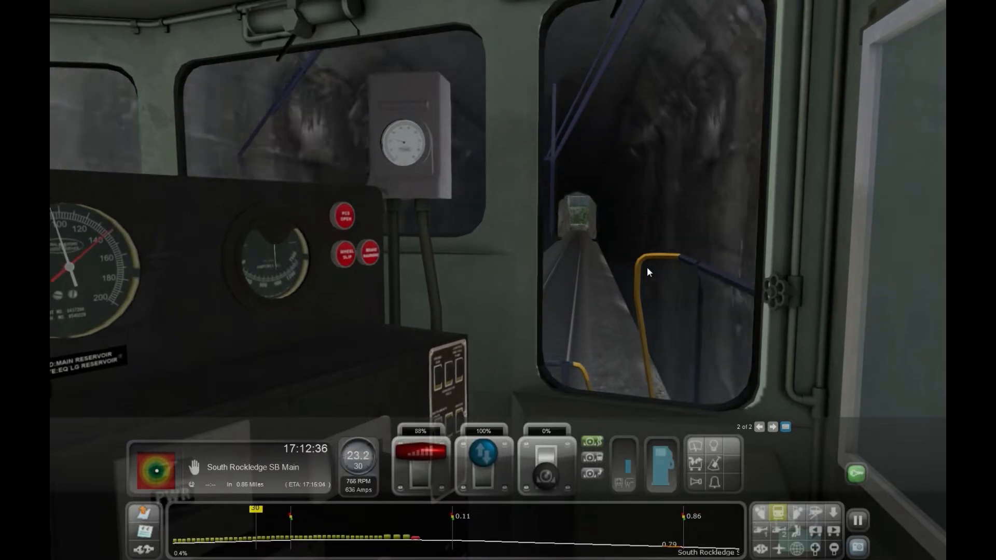
key("d")
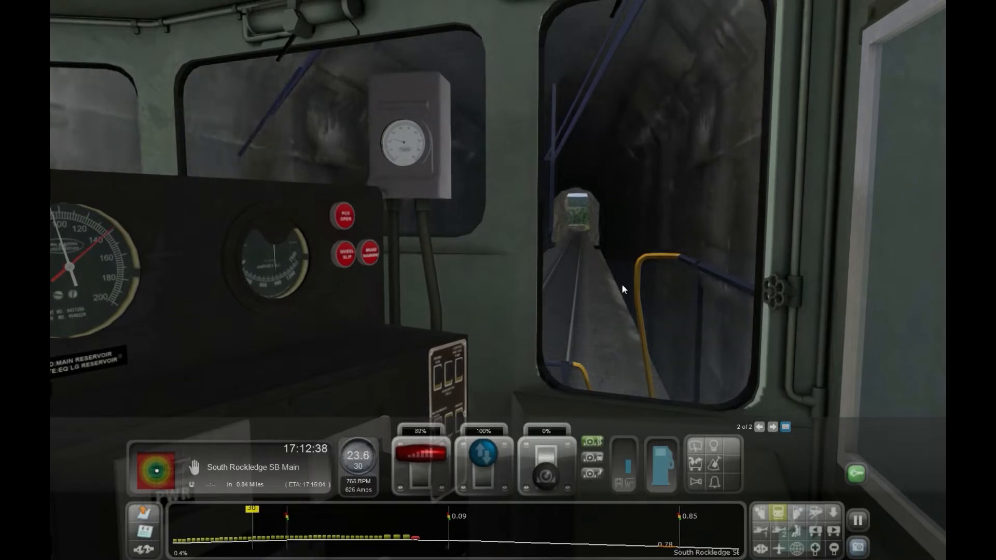
mouse_move(623, 285)
right_mouse_down()
mouse_move(661, 243)
mouse_move(624, 289)
right_mouse_up()
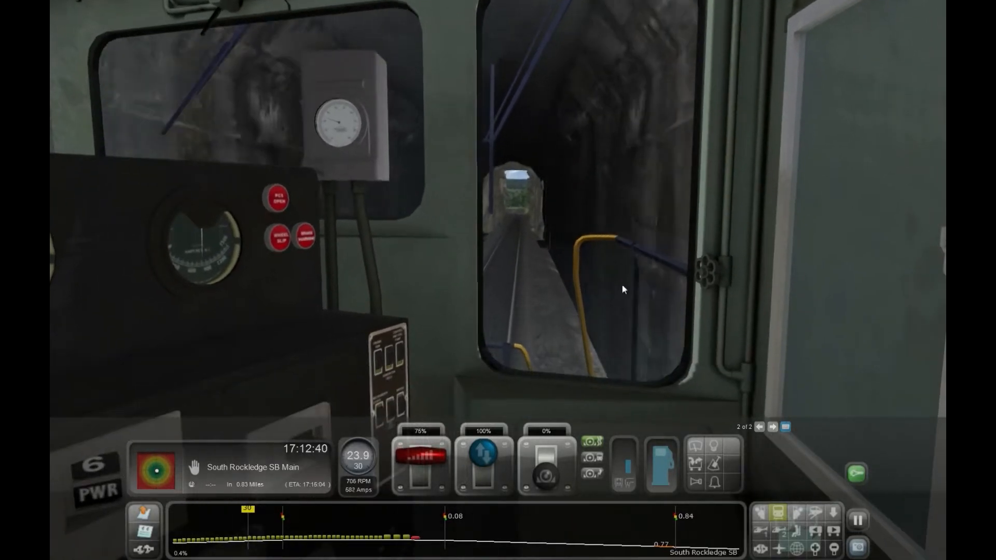
Step: Replace the driving controls overlay with the text readout and reduce the throttle in stages to 12%
key("F4")
key("F5")
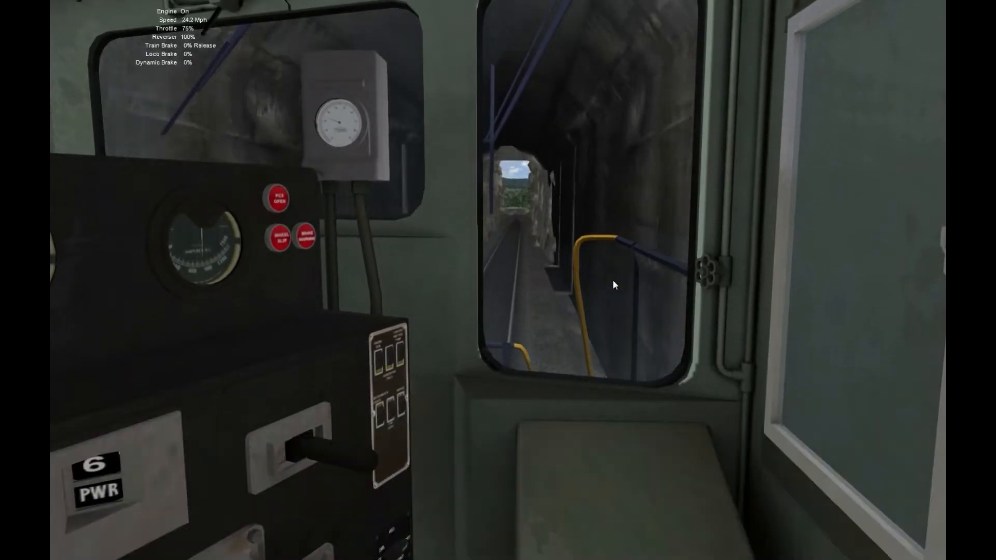
right_click_drag(608, 287, 565, 279)
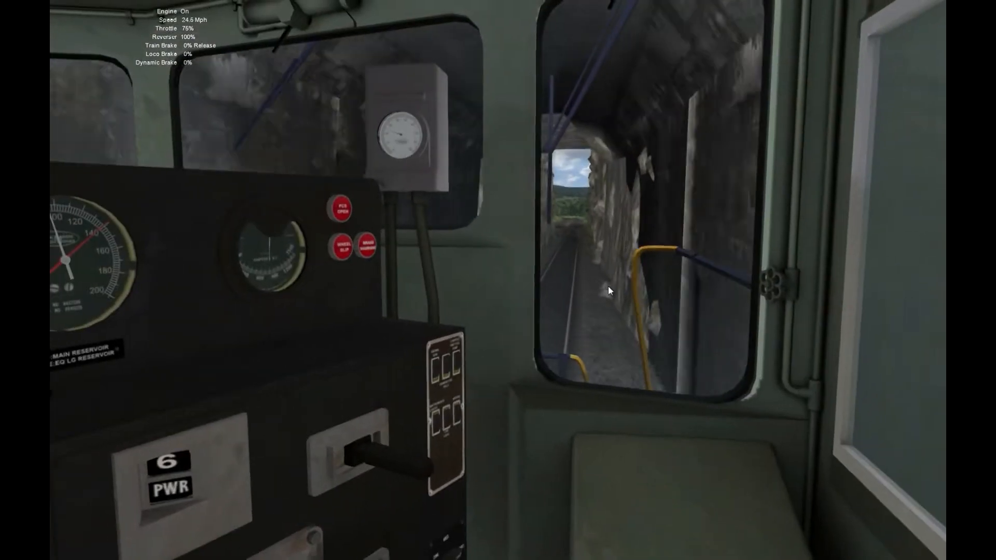
key("a")
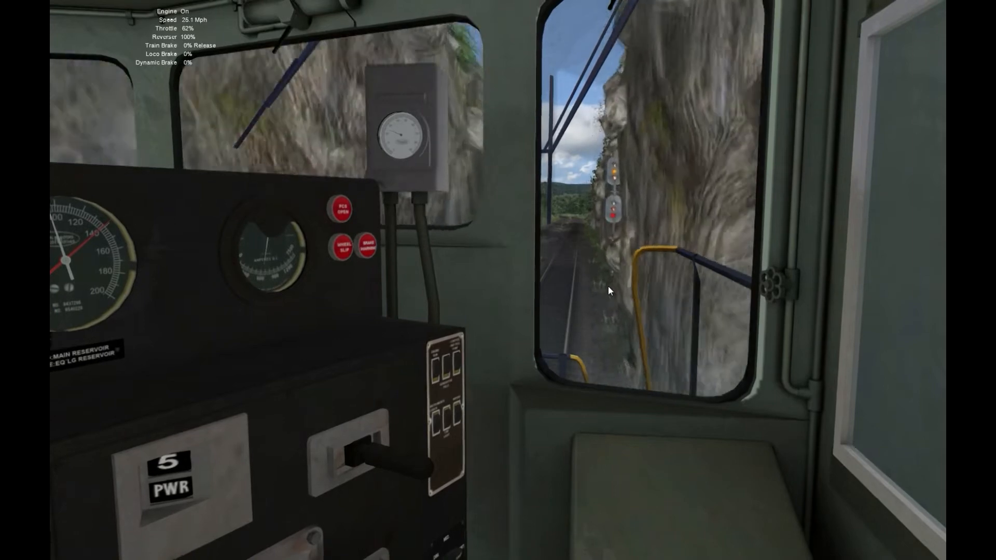
key("a")
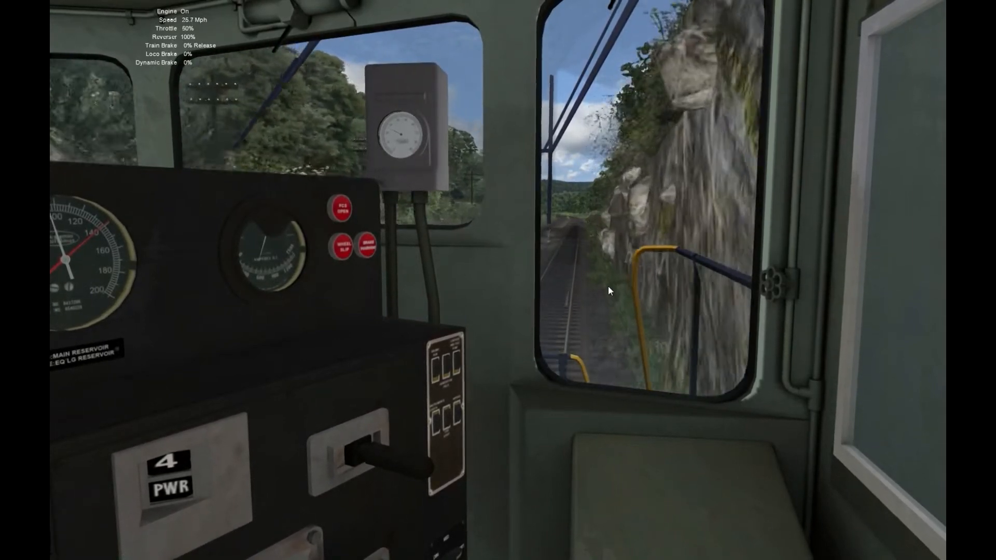
key("d")
right_click_drag(609, 288, 587, 343)
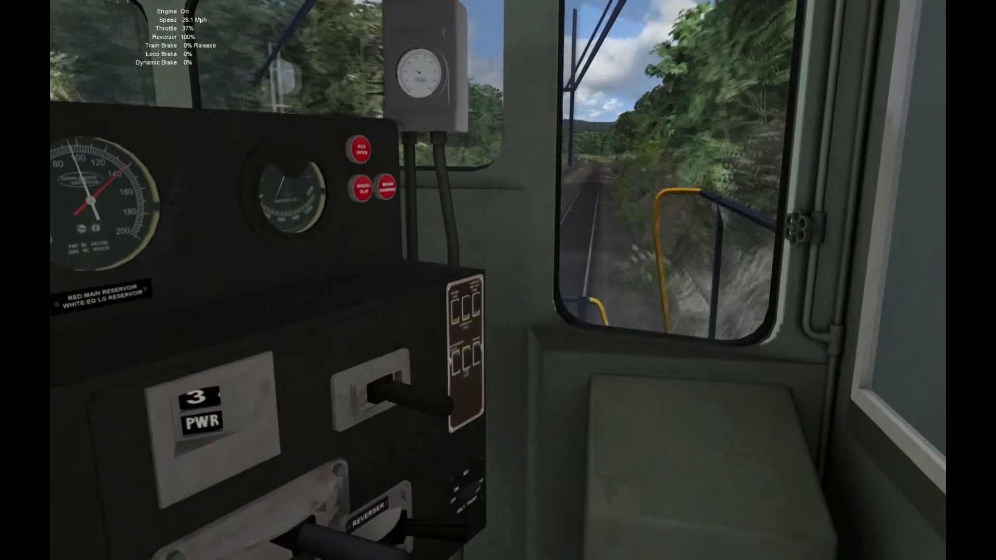
key("d")
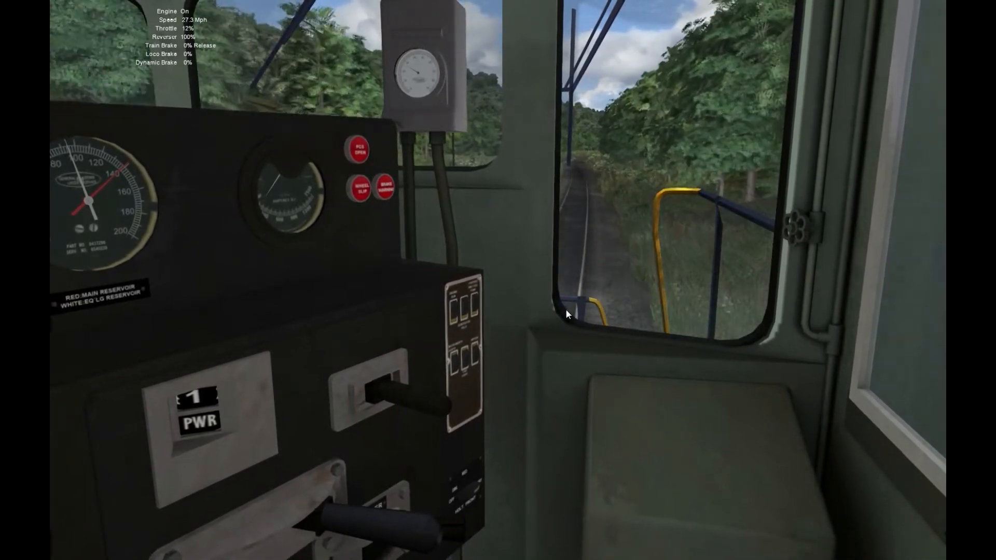
Step: Bring back the driving controls overlay and apply the train brake at 31%, increasing it to 38%
key("F4")
left_click_drag(543, 474, 540, 469)
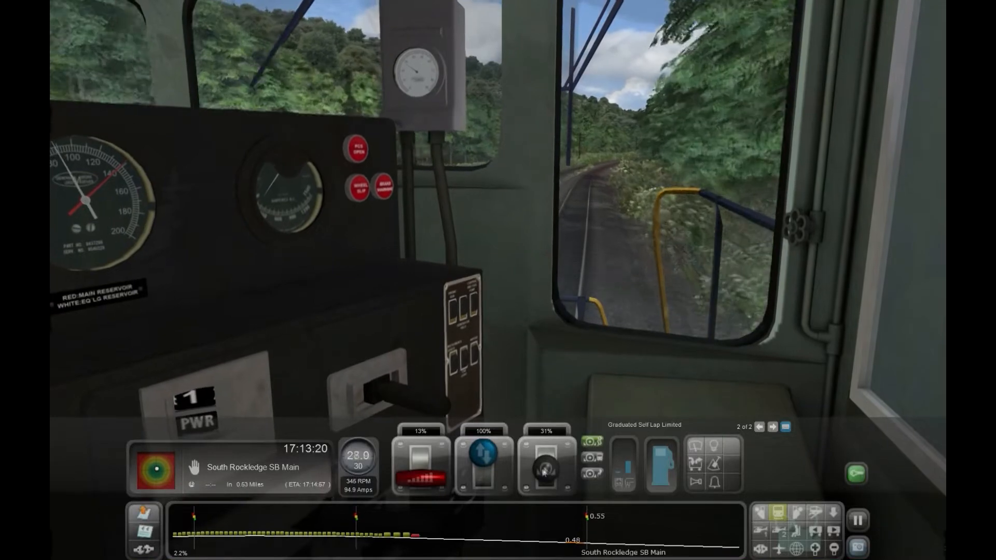
right_click_drag(556, 364, 554, 368)
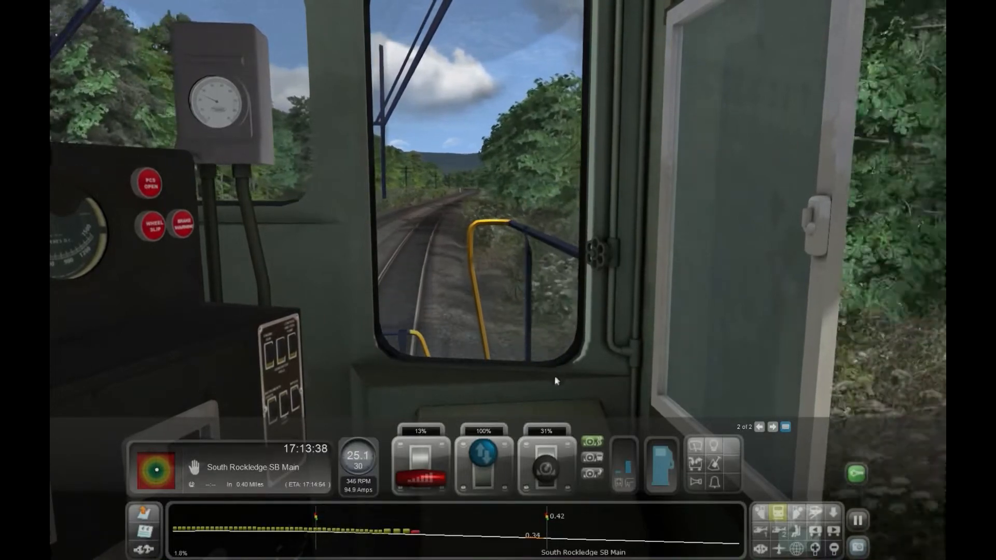
left_click_drag(550, 463, 548, 461)
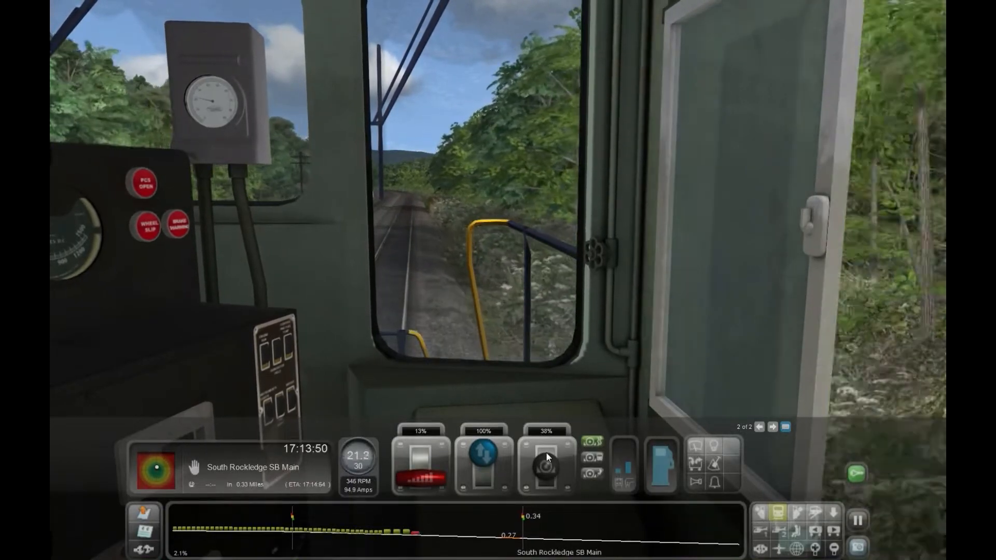
Step: Raise the throttle to 25% and on to 38% for the approach to South Rockledge SB Main
right_click_drag(496, 407, 394, 467)
right_click_drag(656, 182, 637, 249)
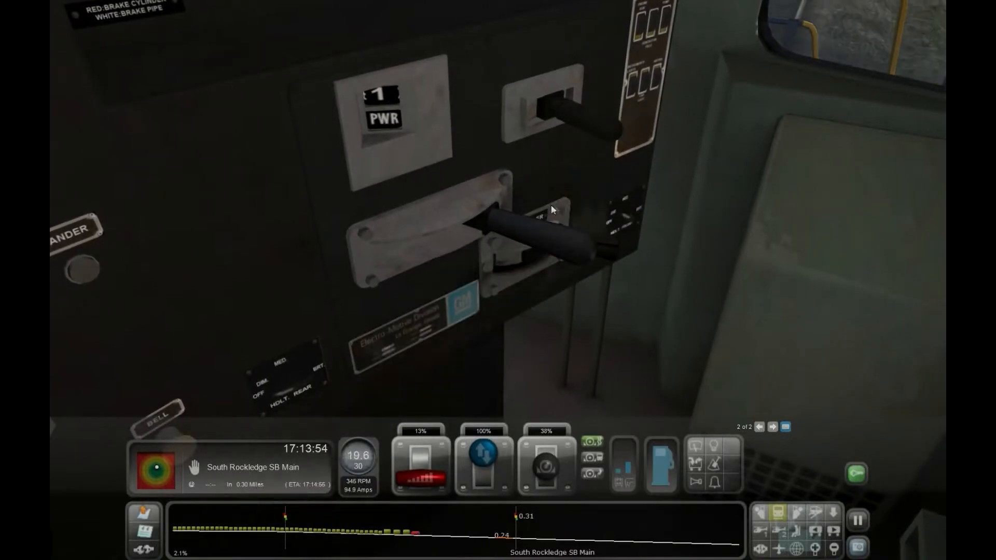
right_click_drag(549, 204, 670, 124)
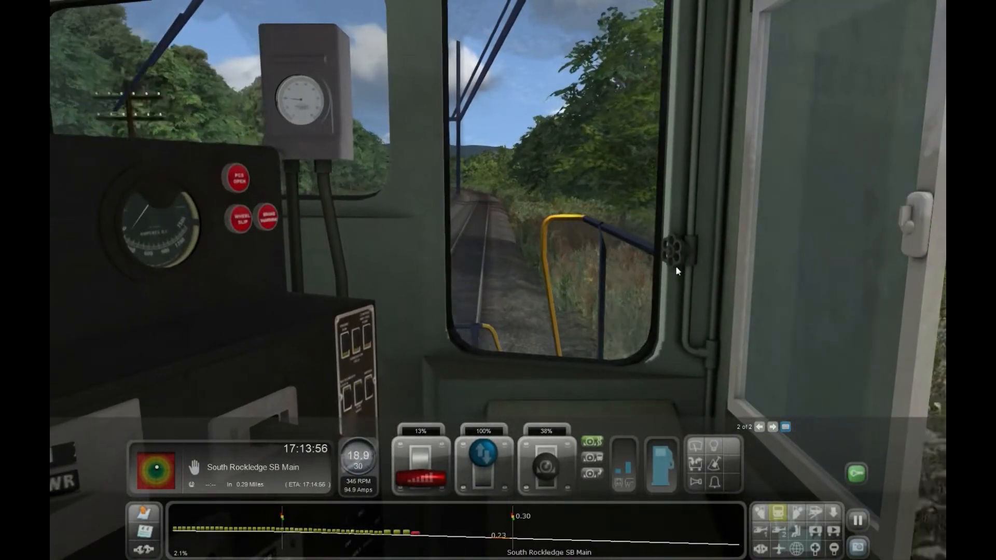
mouse_move(671, 270)
right_mouse_down()
mouse_move(524, 279)
mouse_move(666, 281)
right_mouse_up()
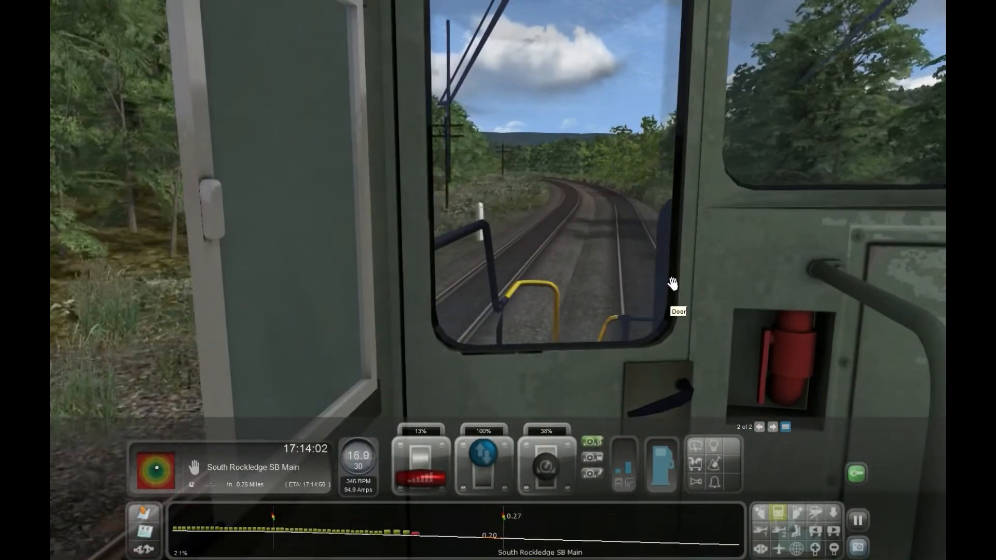
key("a")
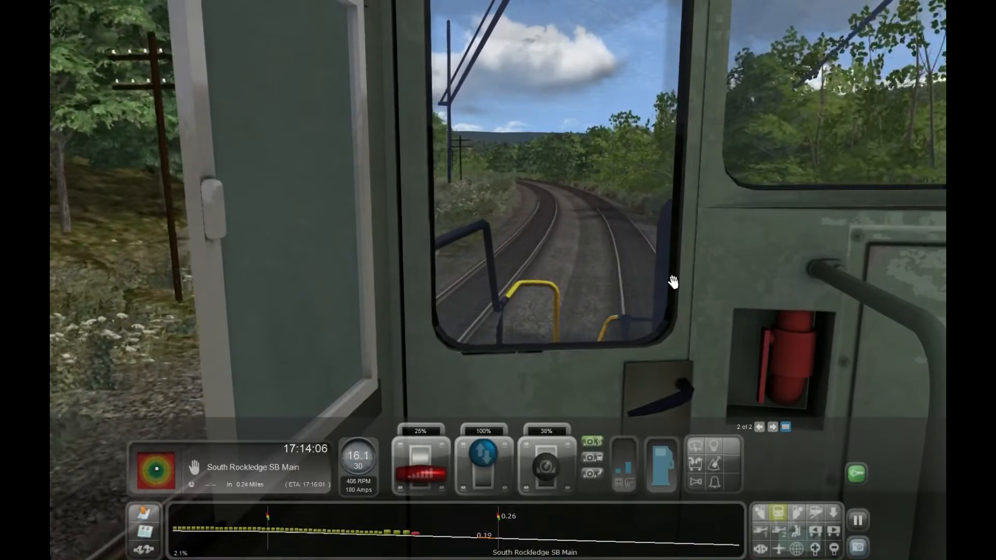
key("a")
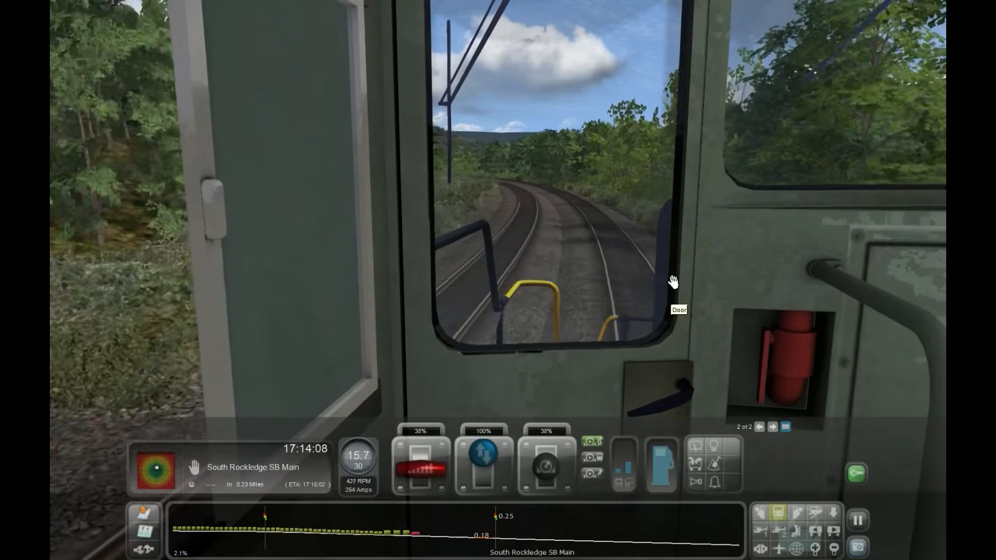
Step: Reduce the throttle in stages to 25%, 13% and 0% while passing the freight cars on the adjacent track
right_click_drag(672, 281, 586, 282)
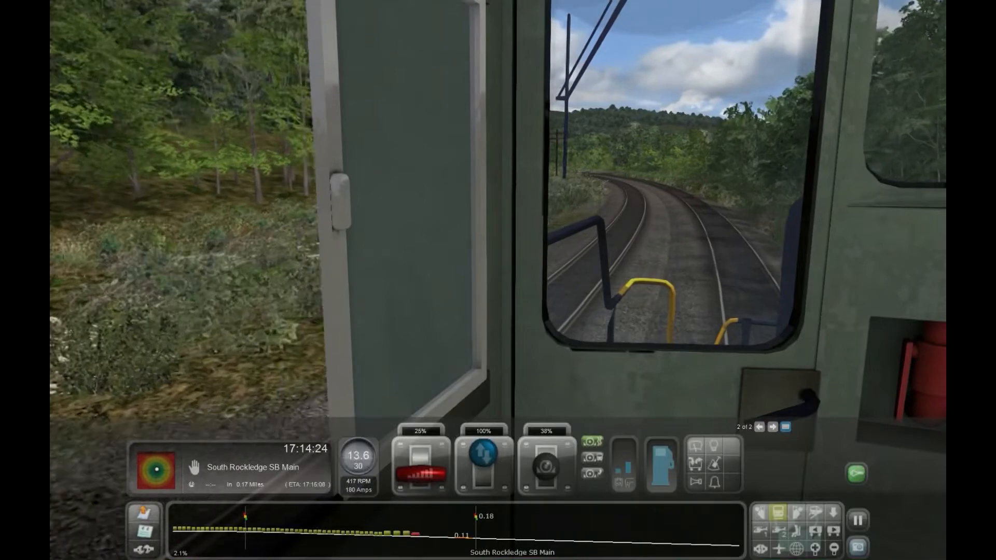
right_click_drag(607, 311, 672, 282)
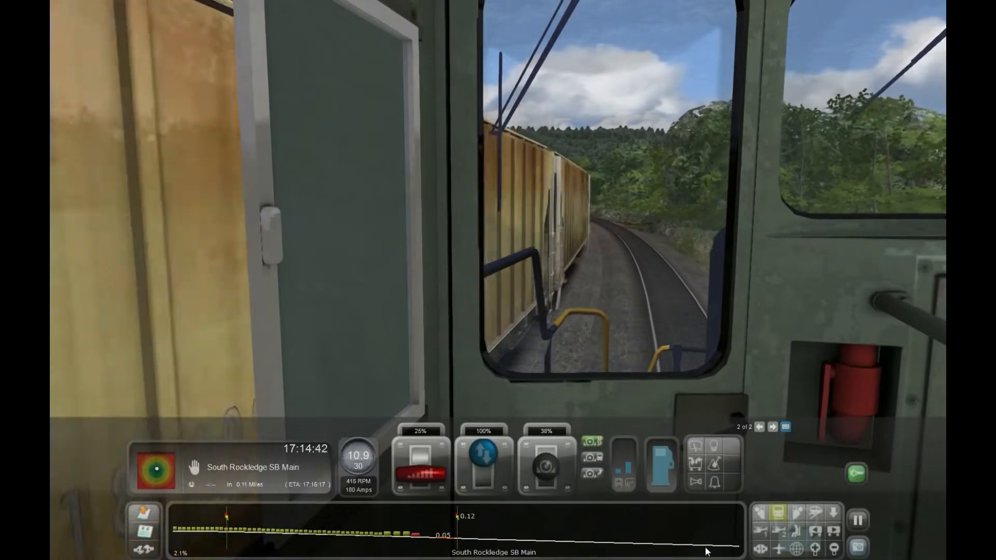
key("Right")
right_click_drag(669, 549, 645, 554)
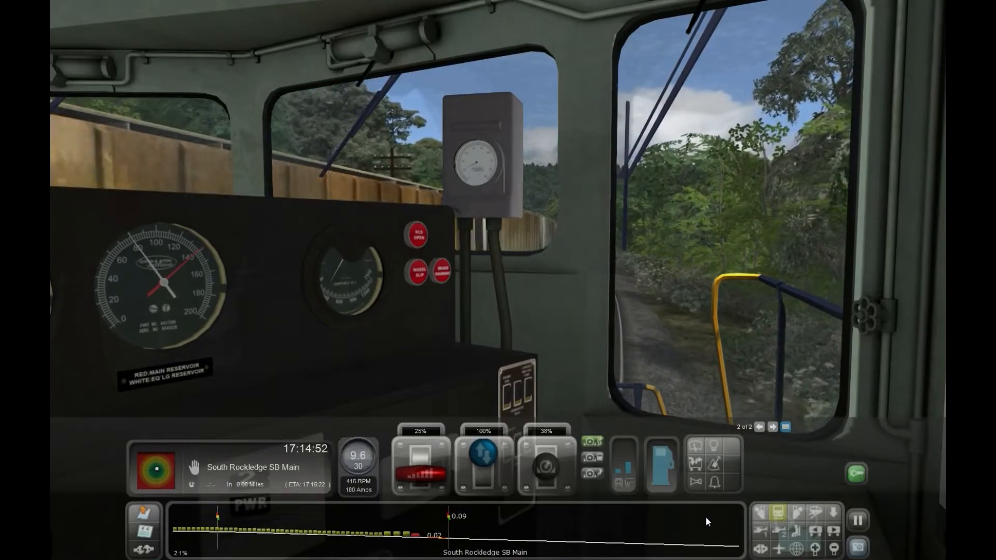
key("Left")
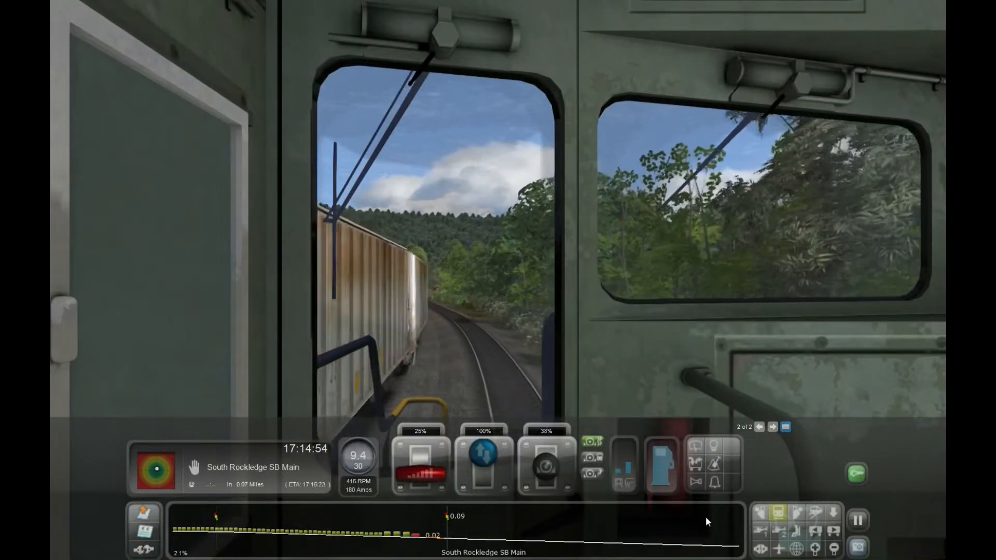
key("Right")
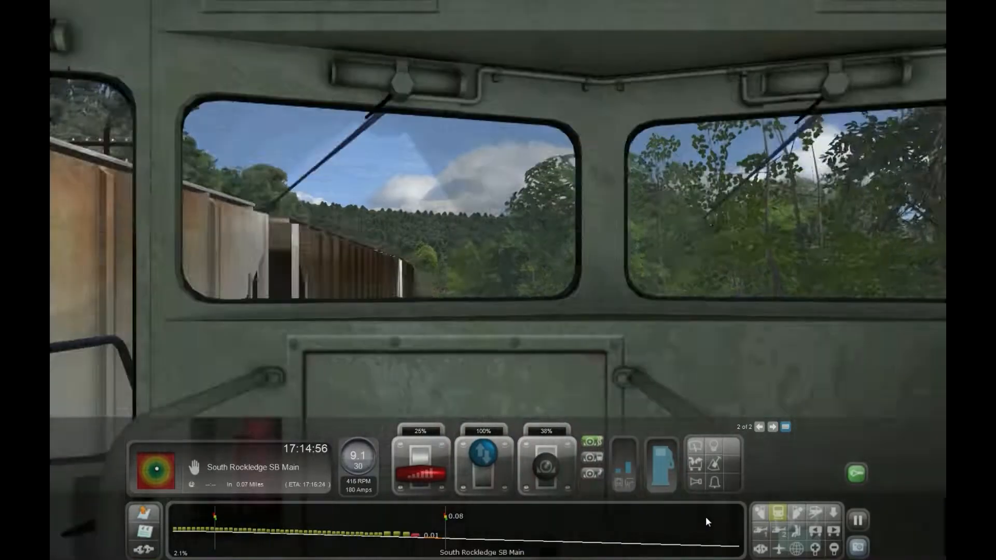
right_click_drag(706, 518, 698, 520)
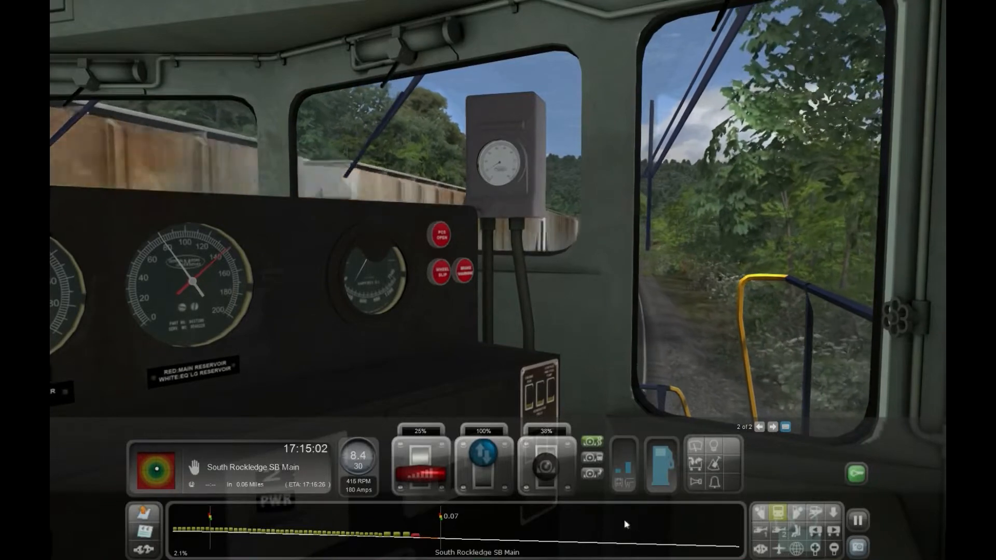
key("a")
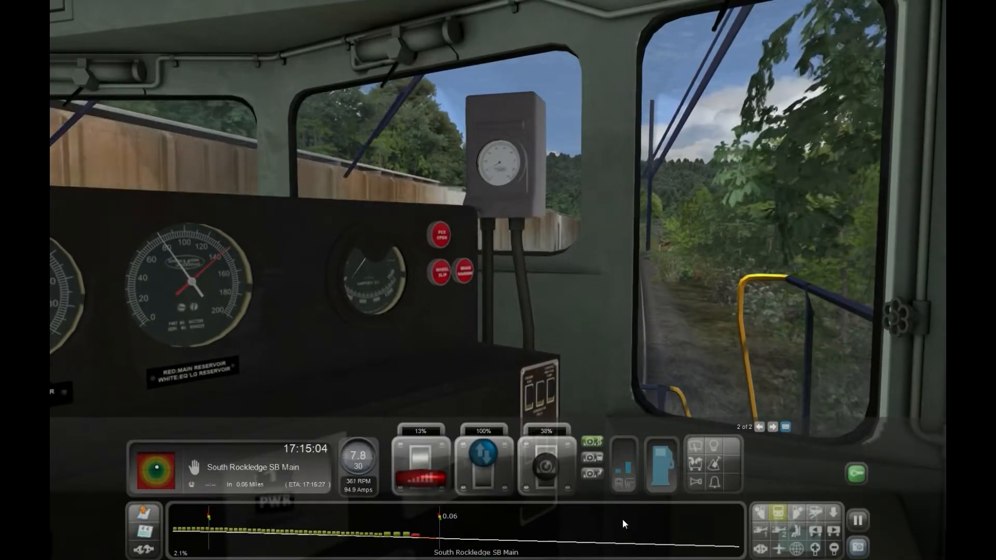
key("a")
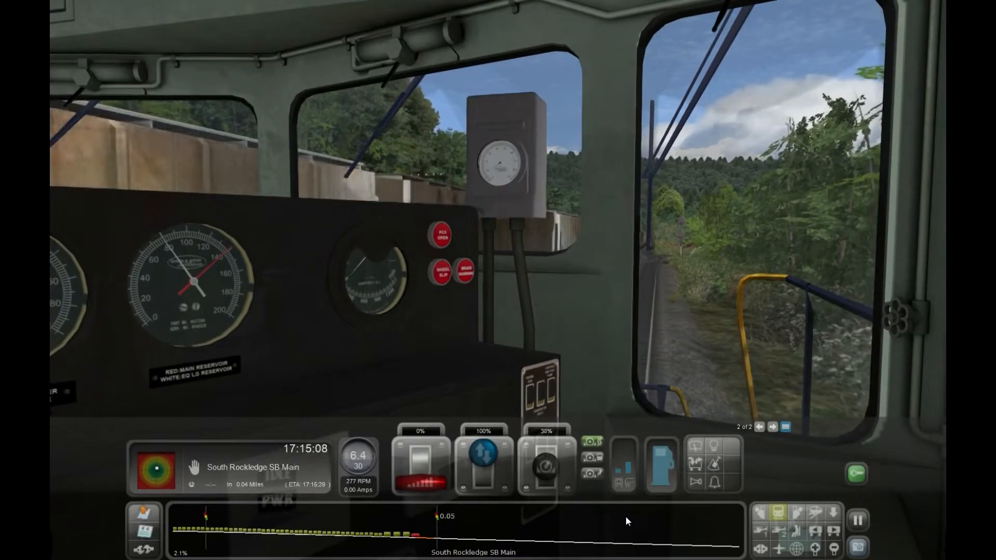
Step: Open the front door of the cab while the train coasts to a stop, and face the track ahead
key("Left")
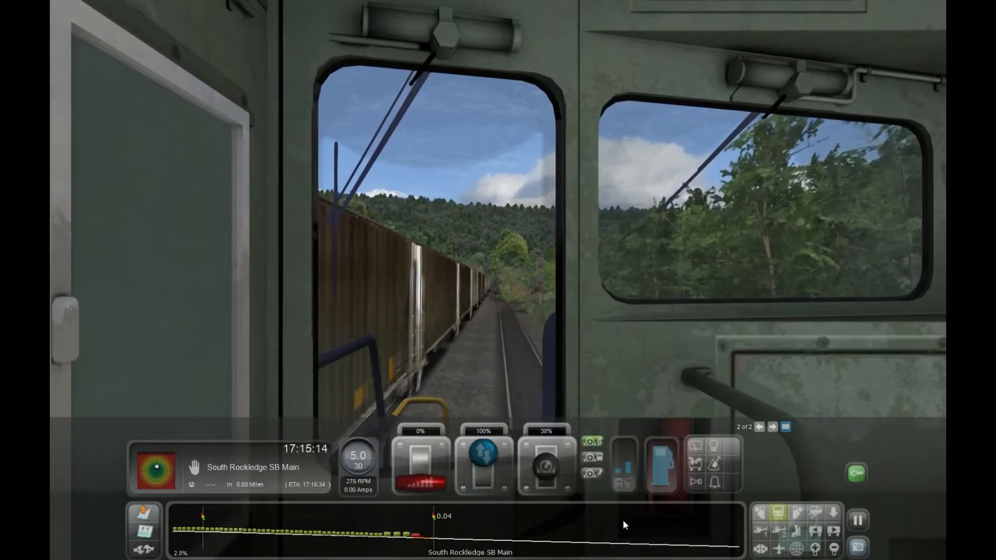
right_click_drag(525, 267, 613, 173)
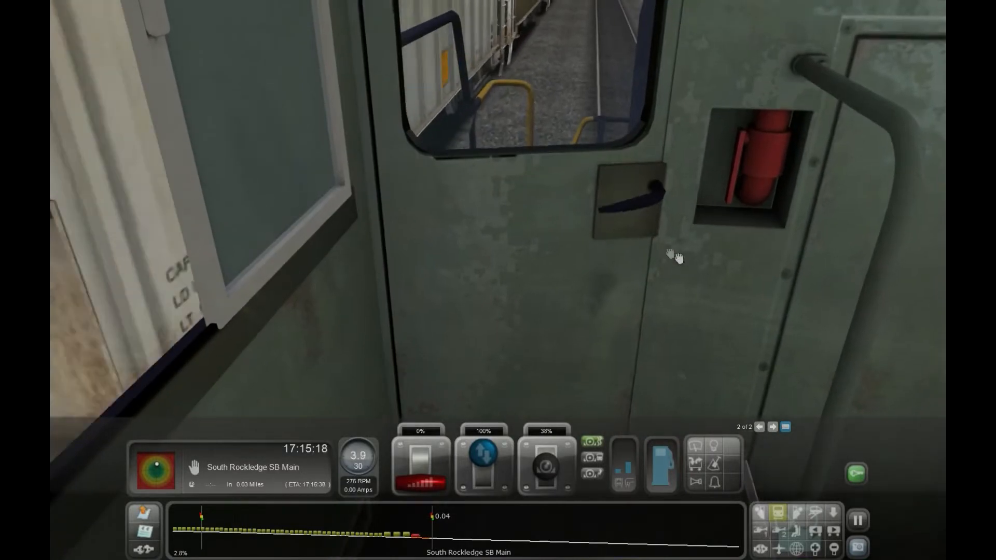
left_click_drag(529, 263, 408, 10)
right_click_drag(561, 83, 569, 166)
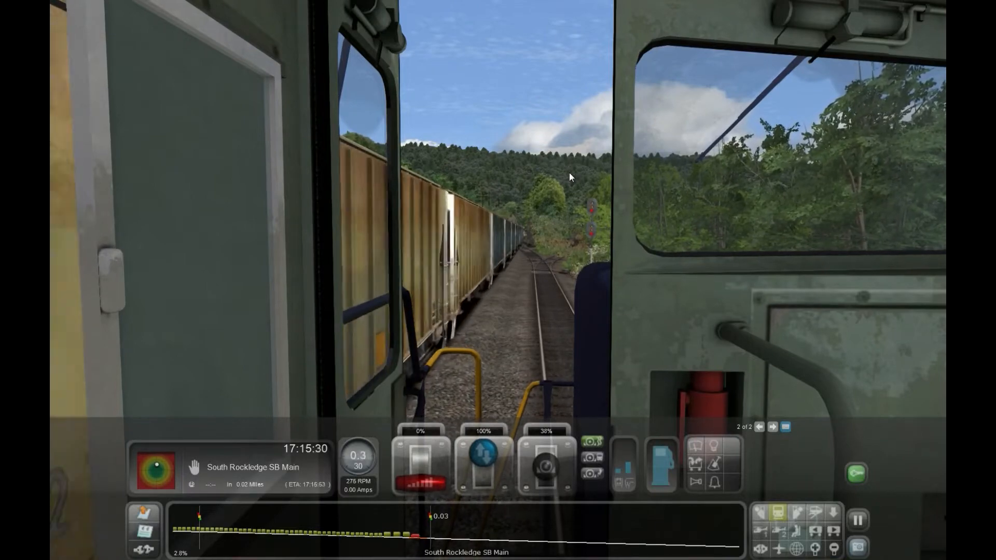
Step: Switch the selector on the control stand to dynamic braking (DYN) with the train standing
key("Right")
right_click_drag(558, 192, 487, 264)
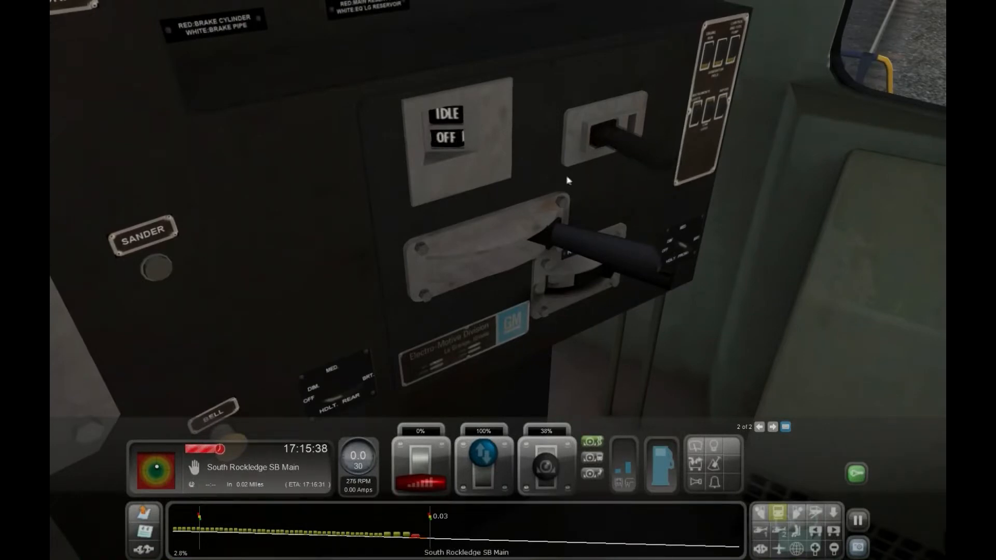
right_click_drag(675, 134, 574, 203)
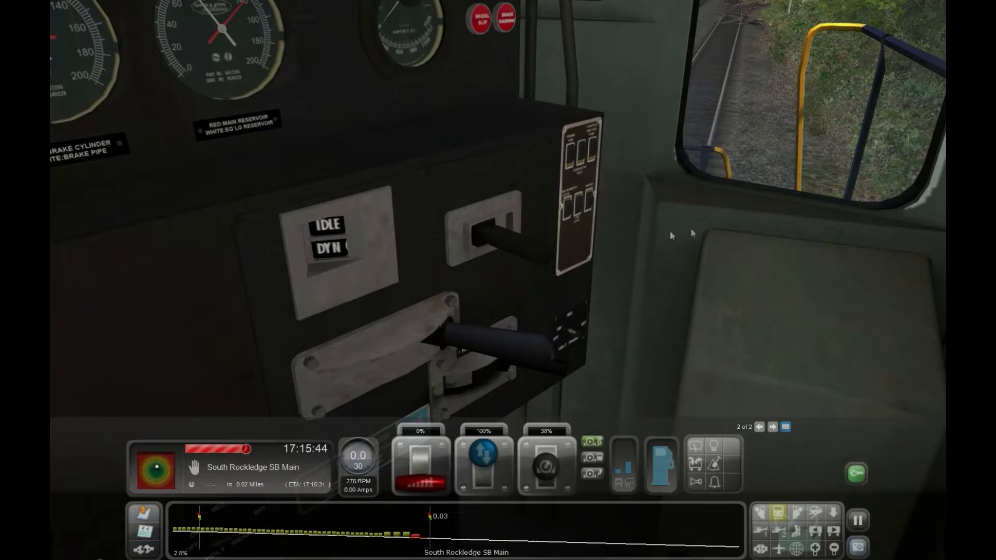
right_click_drag(799, 206, 682, 102)
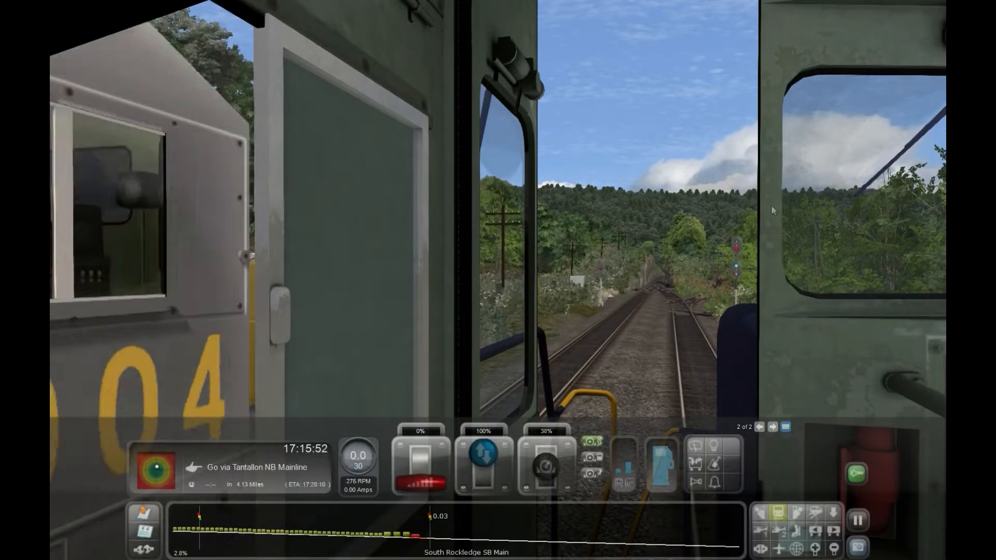
Step: Replace the driving controls overlay with the text readout, keeping the control stand and the signal ahead in view
key("Right")
key("Right")
key("Right")
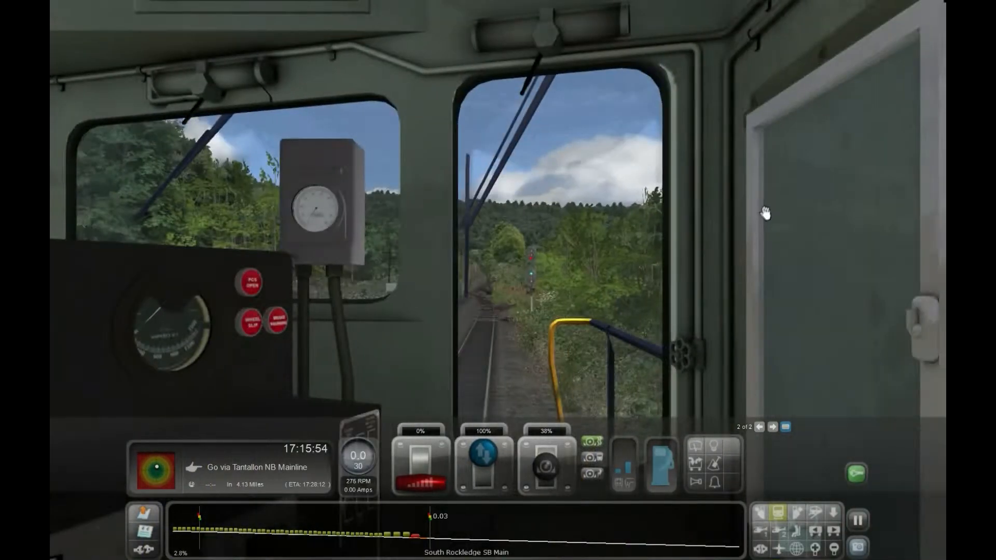
right_click_drag(767, 208, 690, 254)
right_click_drag(765, 226, 705, 334)
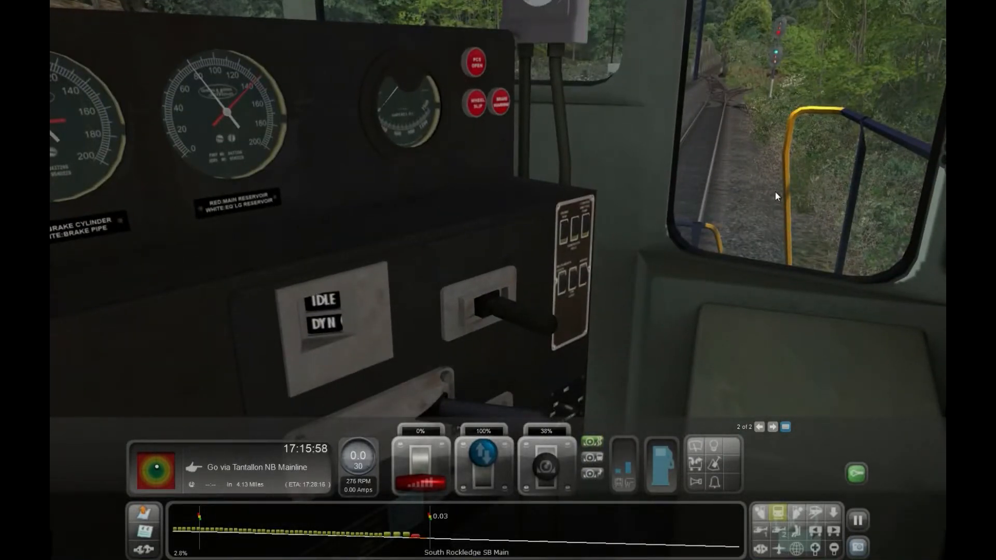
key("F5")
right_click_drag(776, 181, 855, 83)
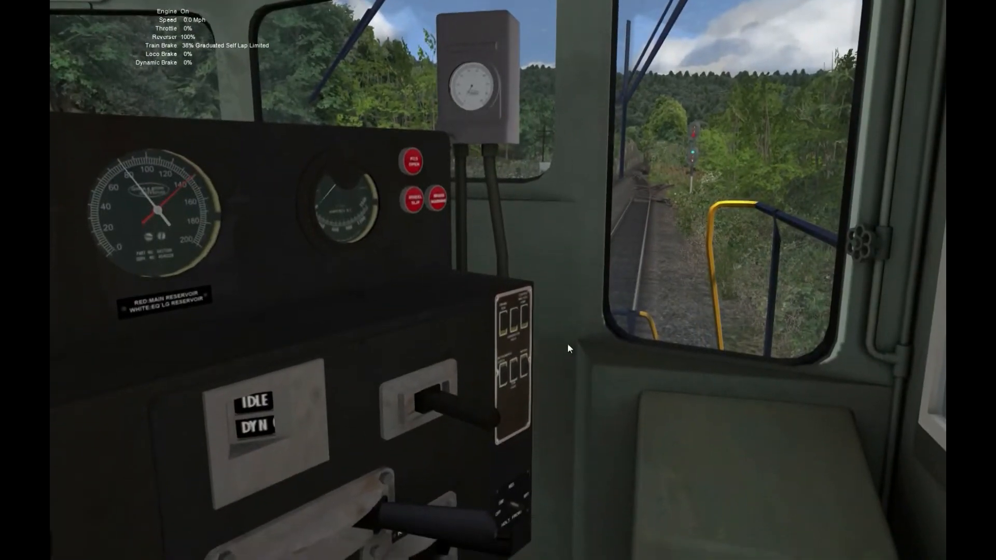
Step: Release the train brake to 0% and apply the dynamic brake at 12% as the train starts rolling
right_click_drag(571, 347, 390, 471)
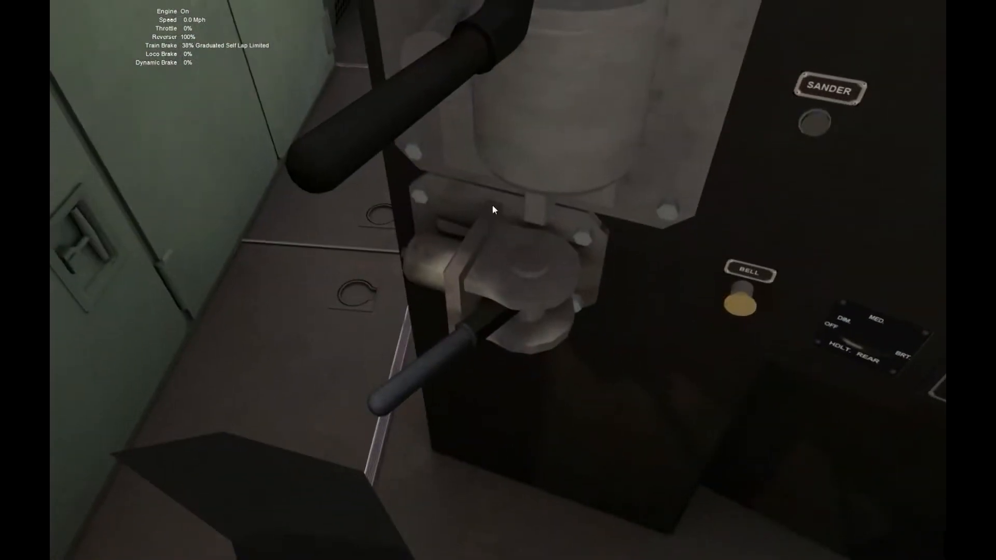
right_click_drag(491, 207, 467, 159)
right_click_drag(507, 285, 507, 244)
left_click_drag(507, 284, 322, 47)
right_click_drag(458, 249, 638, 156)
right_click_drag(530, 264, 397, 407)
left_click_drag(365, 456, 365, 476)
right_click_drag(423, 362, 472, 267)
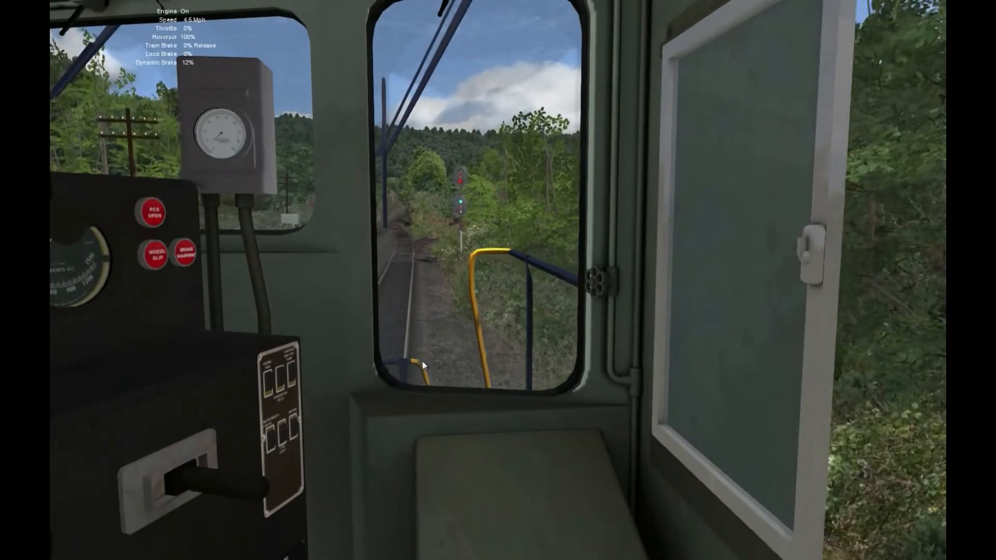
Step: Bring back the driving controls overlay and increase the dynamic brake to 25% and further to 50%
key("F4")
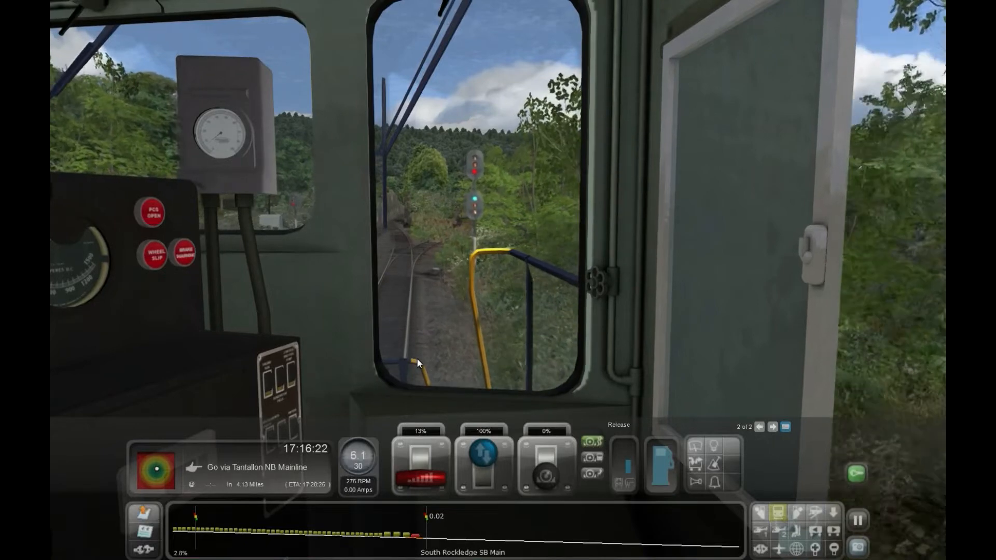
right_click_drag(425, 309, 421, 313)
left_click_drag(421, 269, 416, 283)
right_click_drag(419, 285, 435, 211)
mouse_move(460, 259)
right_mouse_down()
mouse_move(450, 281)
mouse_move(456, 268)
right_mouse_up()
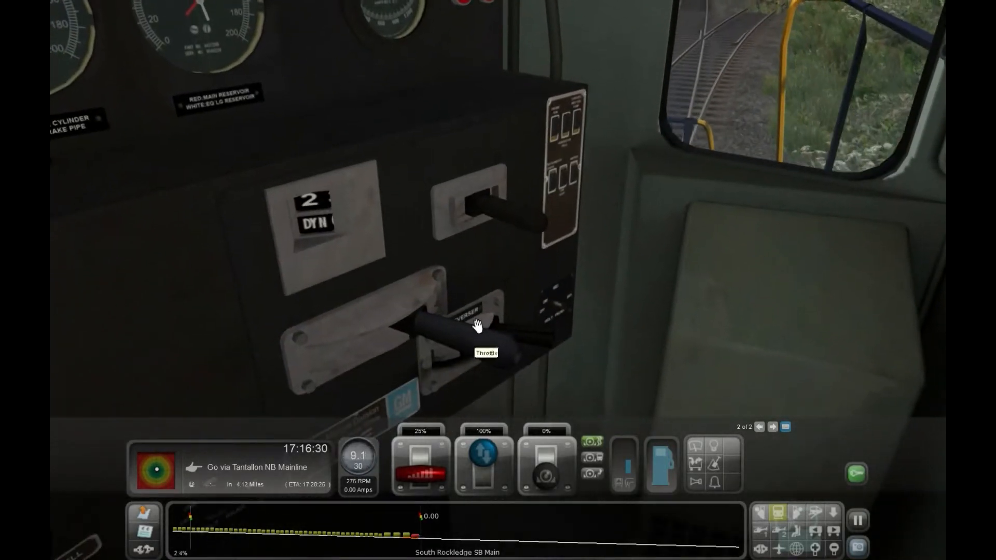
left_click_drag(464, 345, 450, 361)
right_click_drag(468, 288, 643, 155)
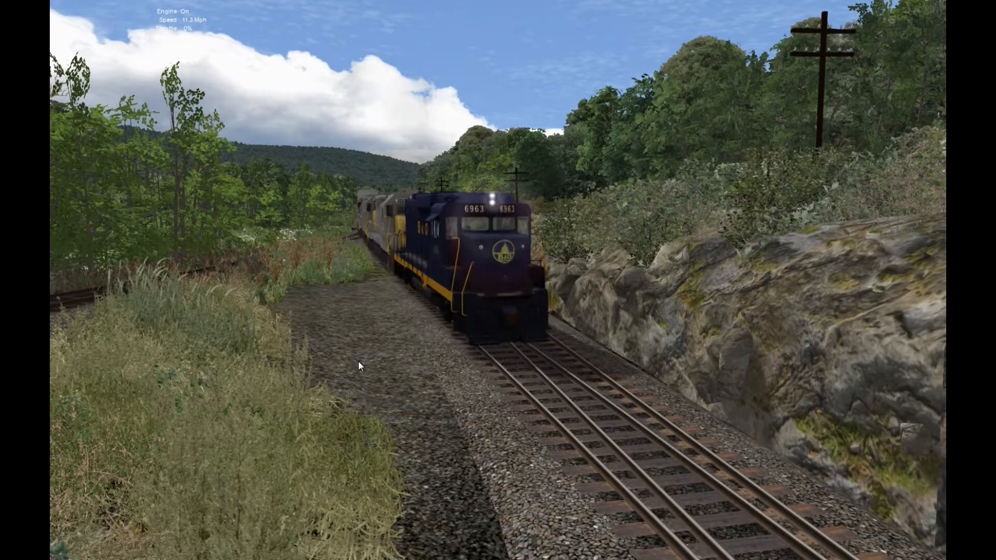
Step: Return to the cab view, raise the dynamic brake to 63%, lower it back to 50% and turn on the sander
key("1")
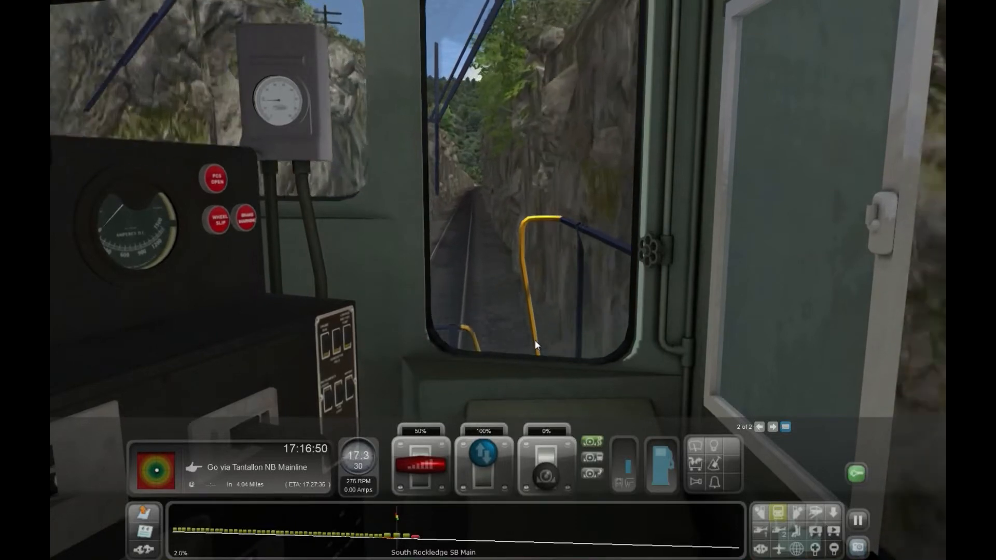
key("a")
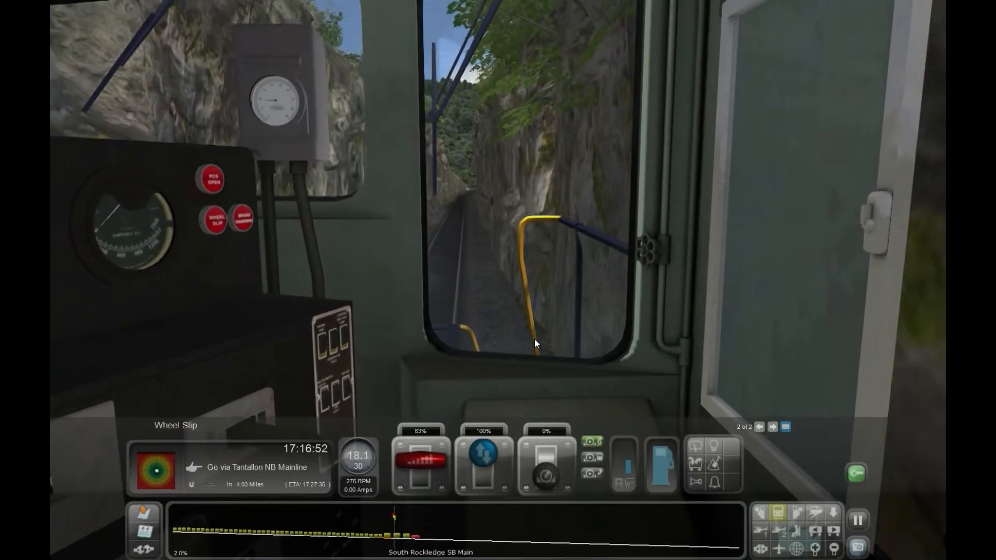
key("d")
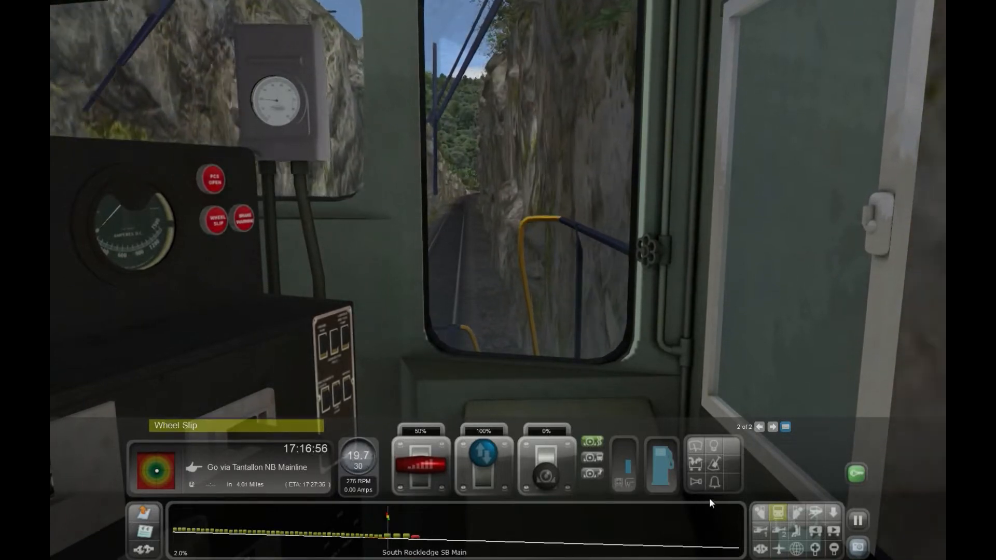
left_click(714, 464)
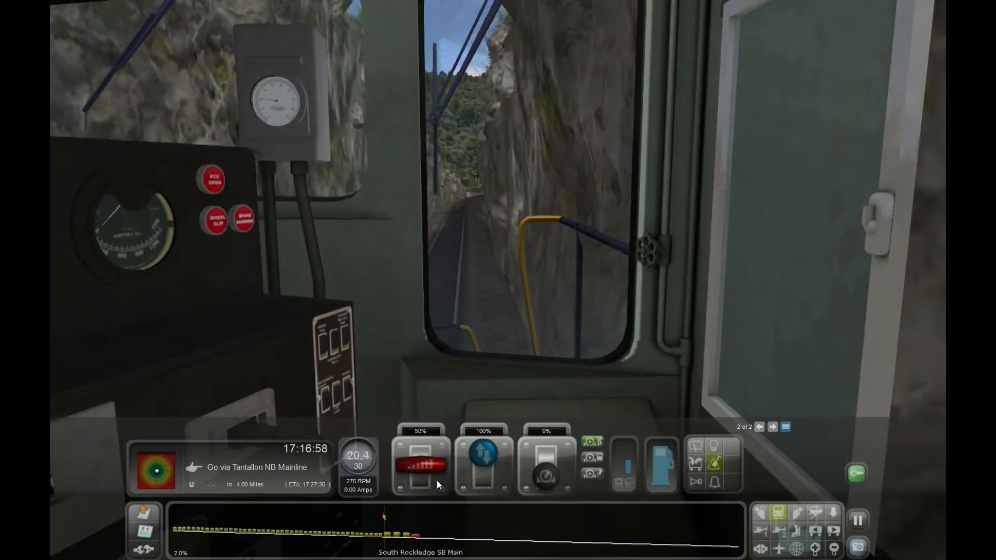
Step: Set the dynamic brake to 62% and apply the train brake up to 44%, easing it to 28%
key("a")
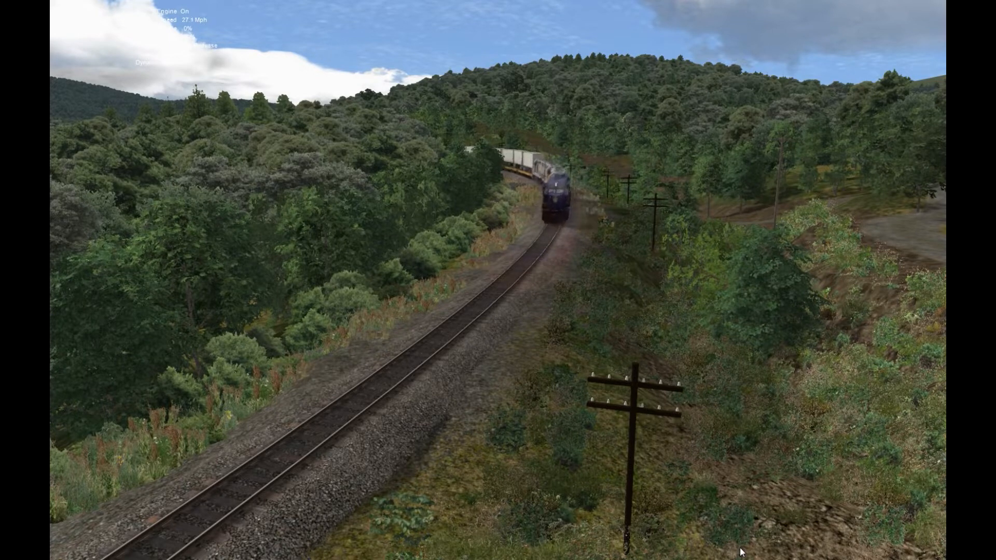
right_click_drag(741, 552, 752, 512)
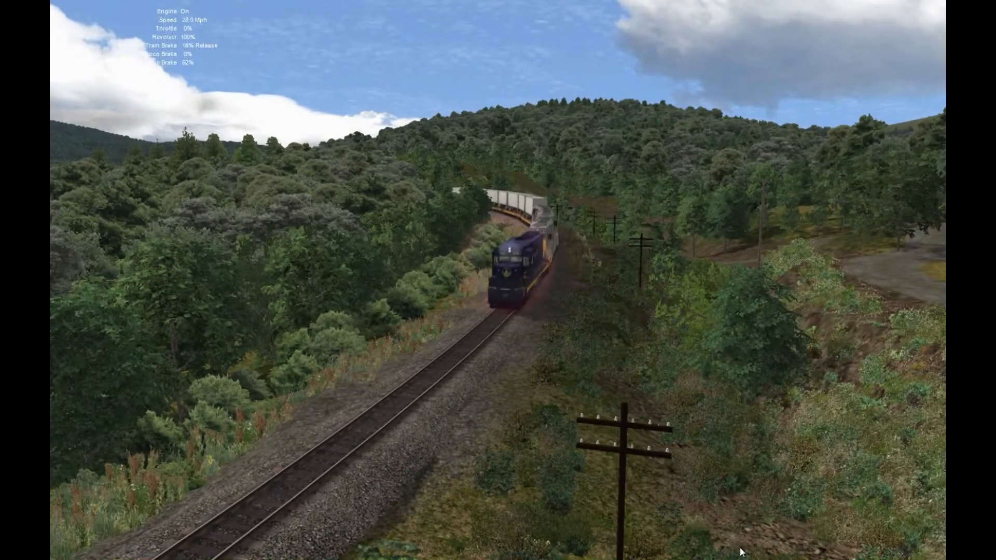
key("apostrophe")
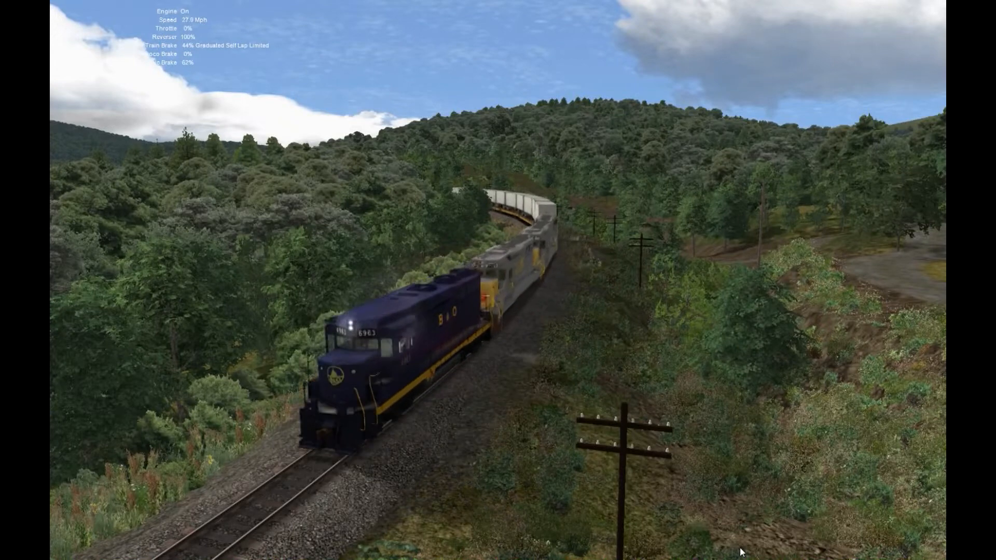
key("semicolon")
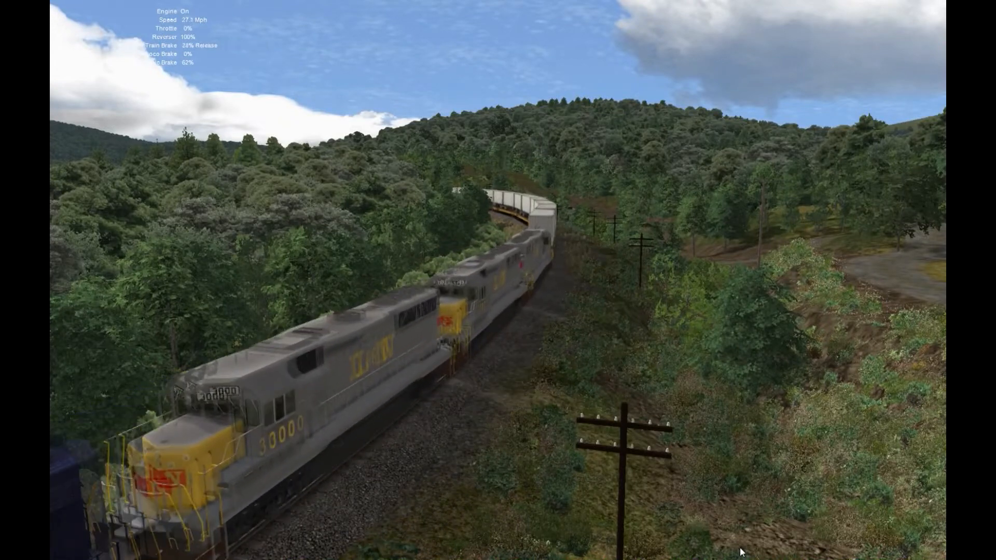
Step: Release the train brake to 0% and reapply it to 22% and beyond as the train passes the trackside camera
key("semicolon")
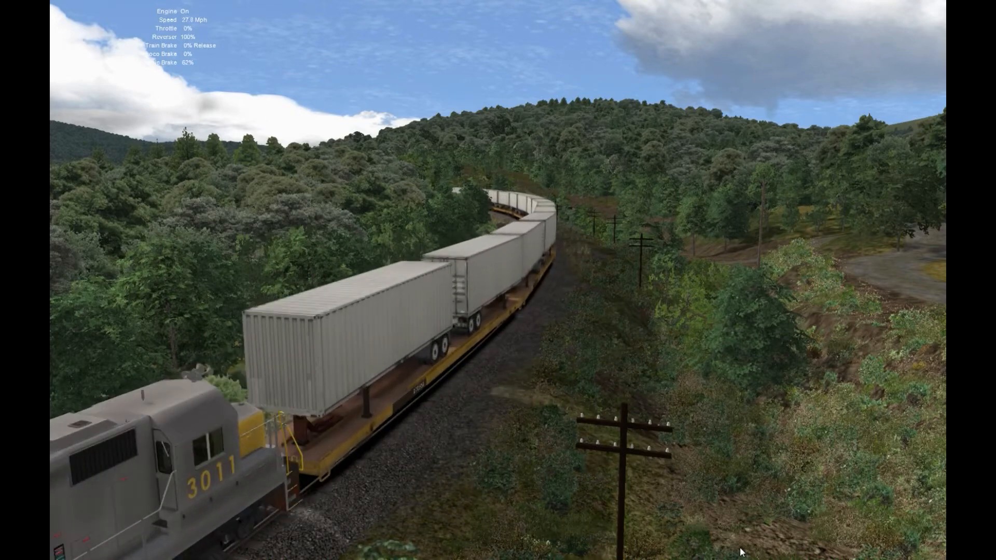
key("apostrophe")
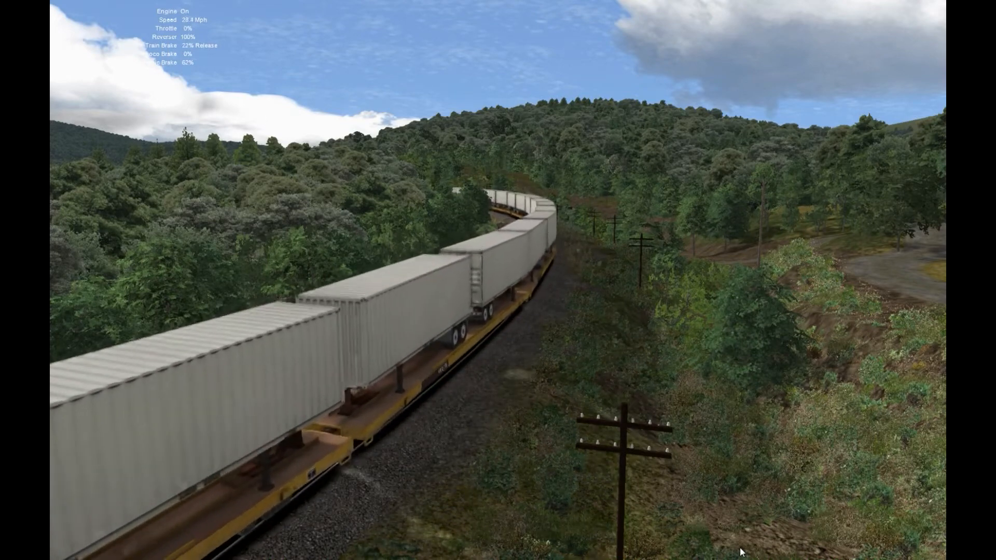
key("apostrophe")
key("apostrophe")
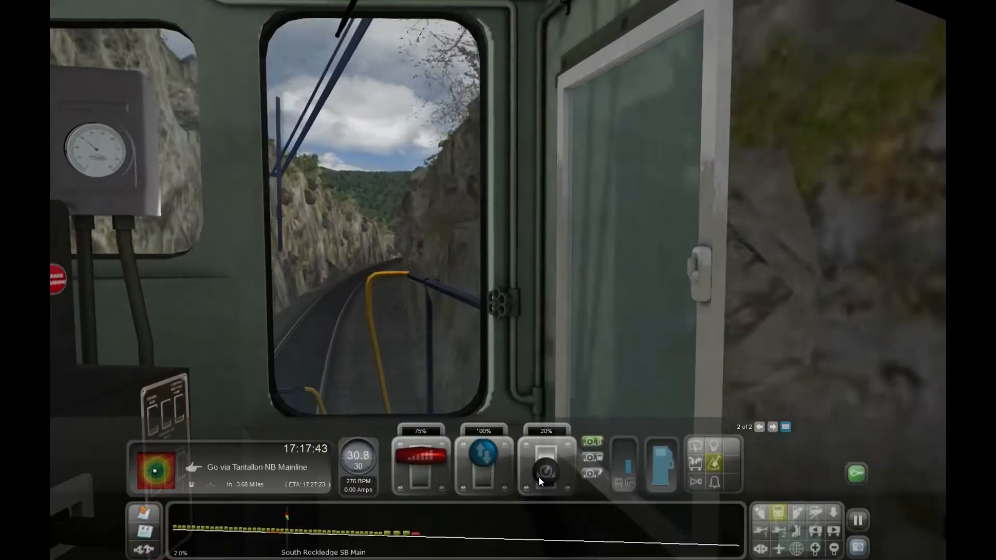
Step: From the cab, set the train brake to 44%, ease it to 31%, and fine-tune it up to 38%
left_click_drag(538, 475, 537, 471)
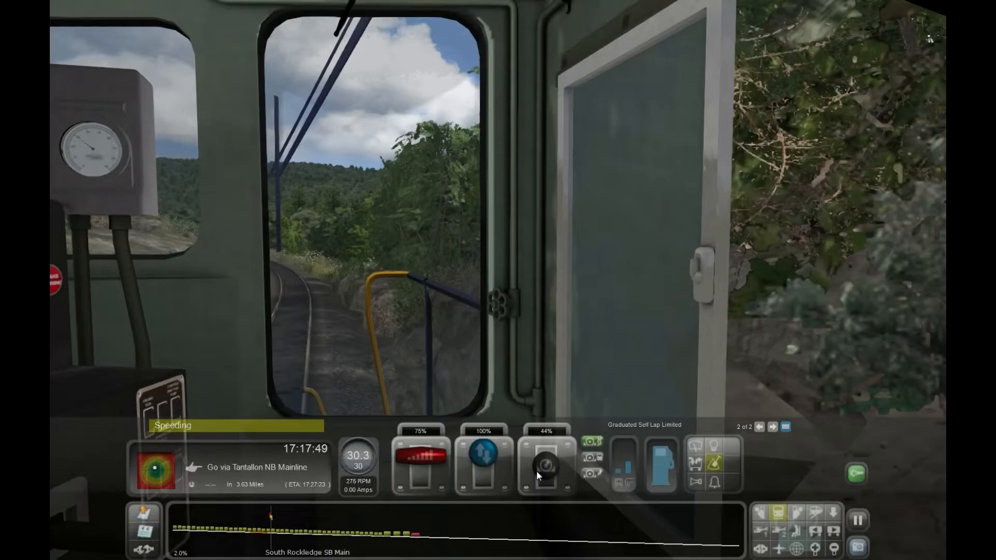
mouse_move(538, 476)
left_mouse_down()
mouse_move(559, 513)
mouse_move(543, 475)
left_mouse_up()
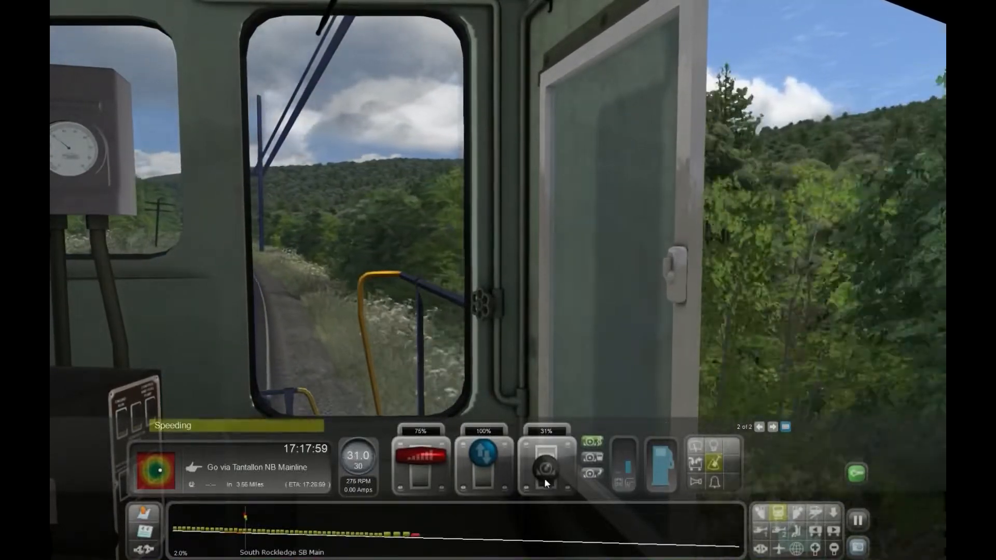
left_click_drag(543, 473, 541, 471)
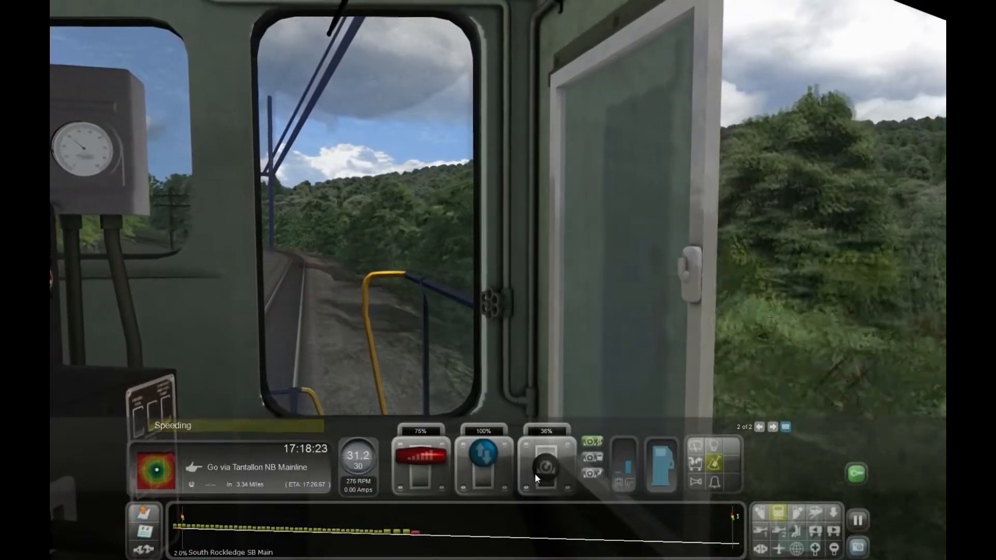
left_click_drag(535, 475, 534, 473)
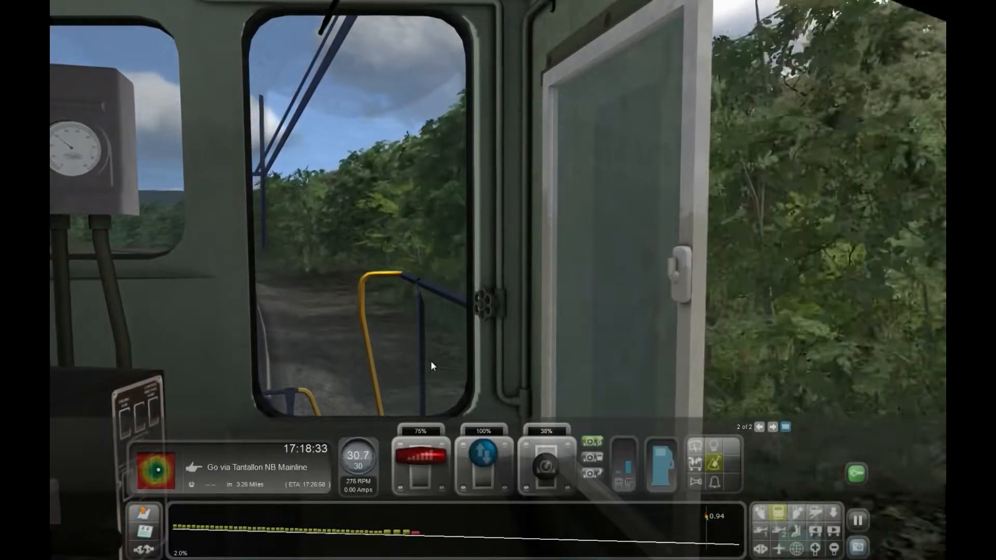
Step: Ease the dynamic brake to 50%, keeping the train brake at 38%
key("a")
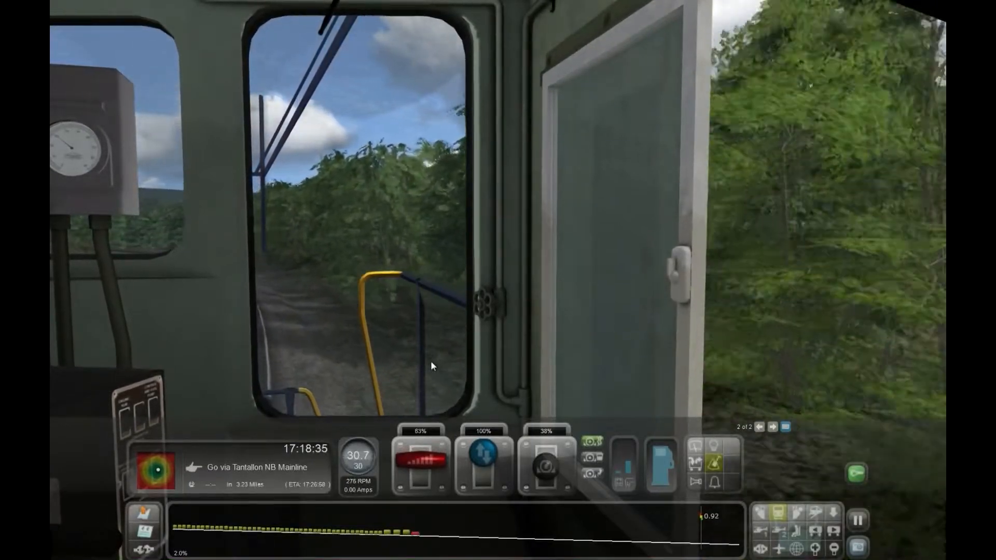
key("a")
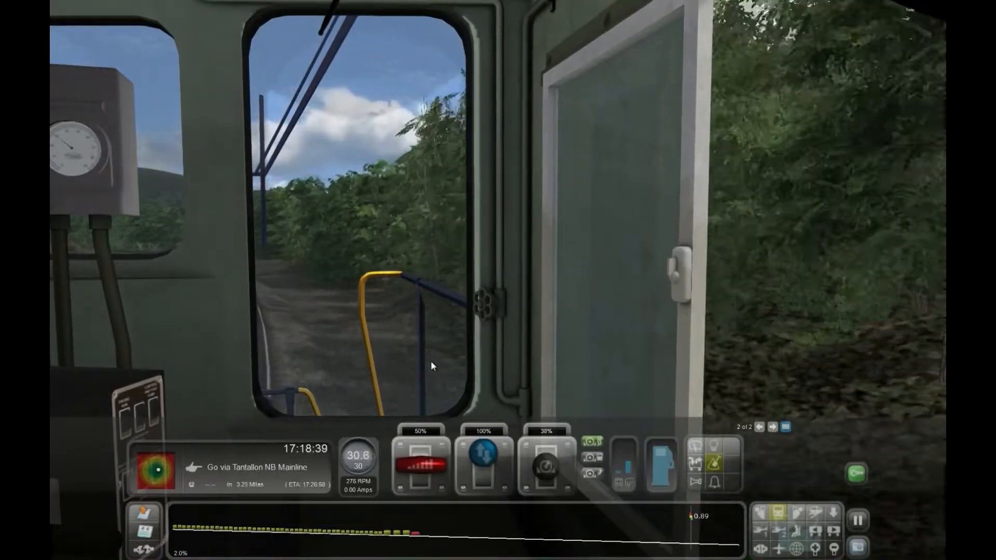
key("a")
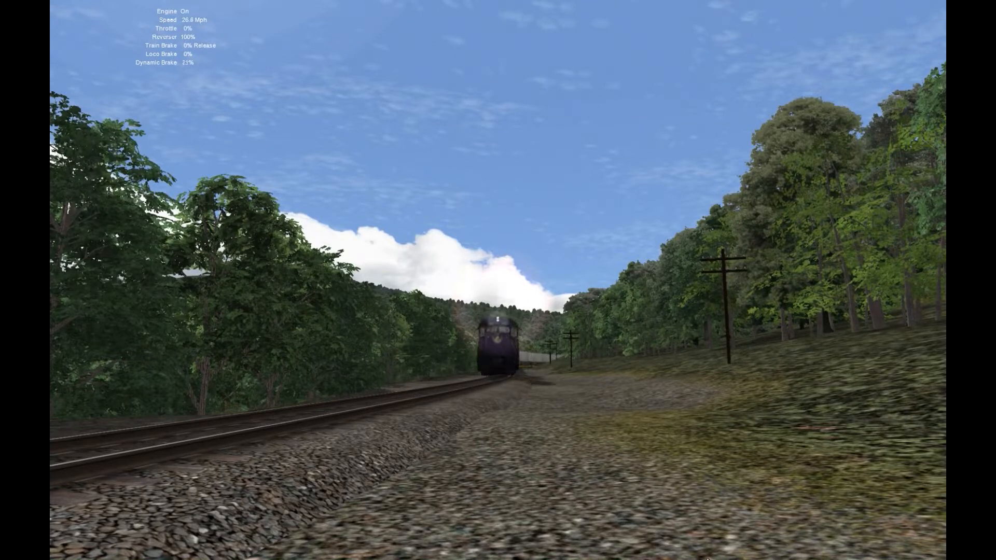
Step: In the trackside view, raise the dynamic brake to 62% and apply the train brake to 32%
key("period")
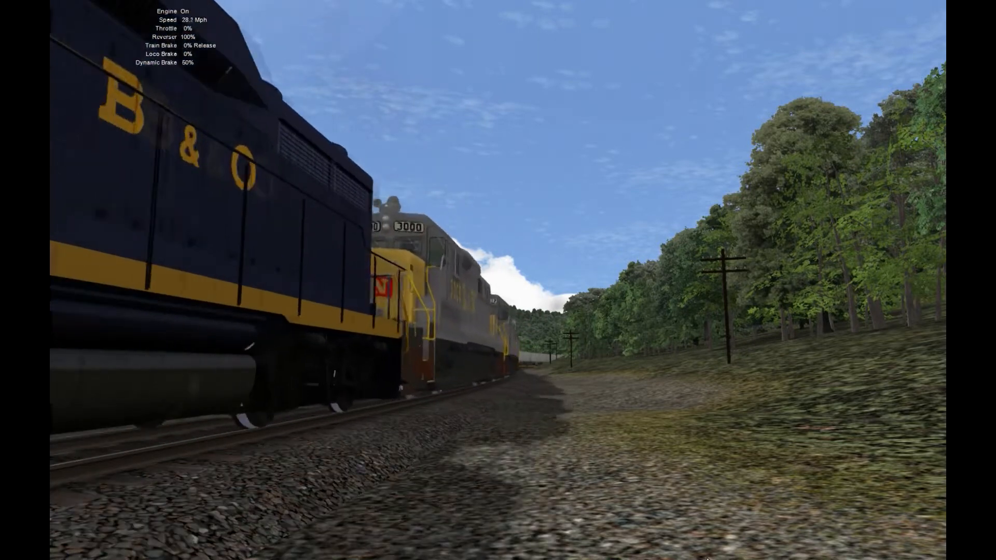
key("period")
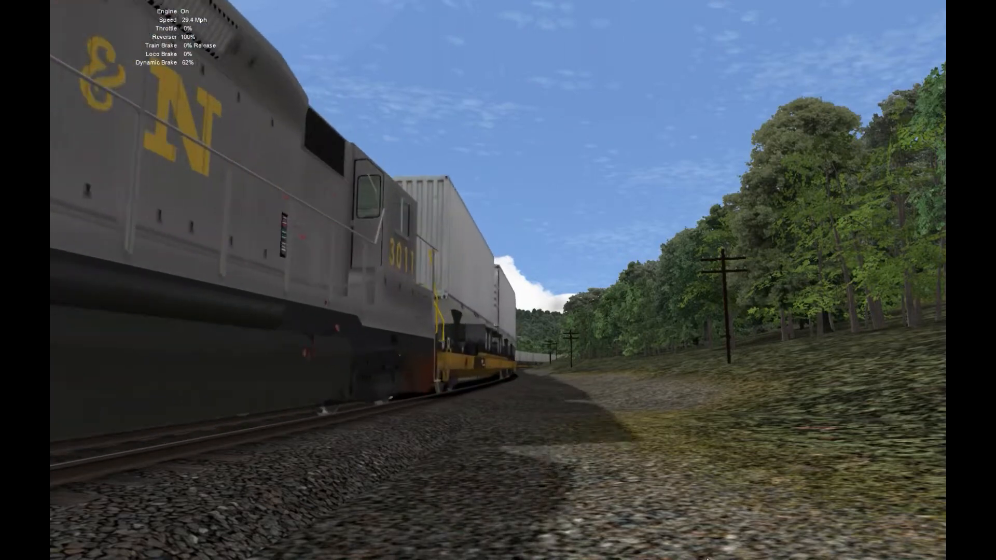
key("semicolon")
key("apostrophe")
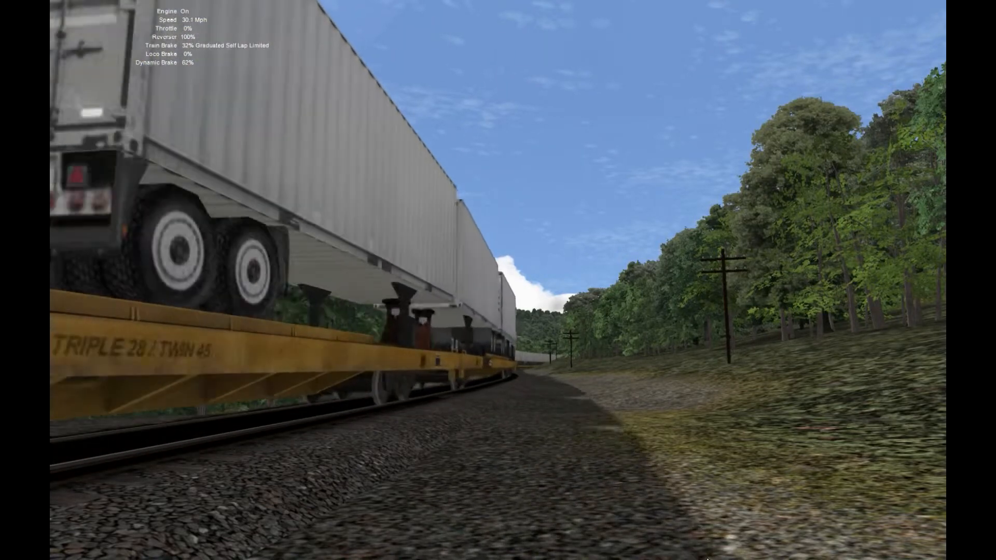
Step: Return to the cab view and ease the dynamic brake to 38% and on to 25%, checking the track from both sides of the cab
key("1")
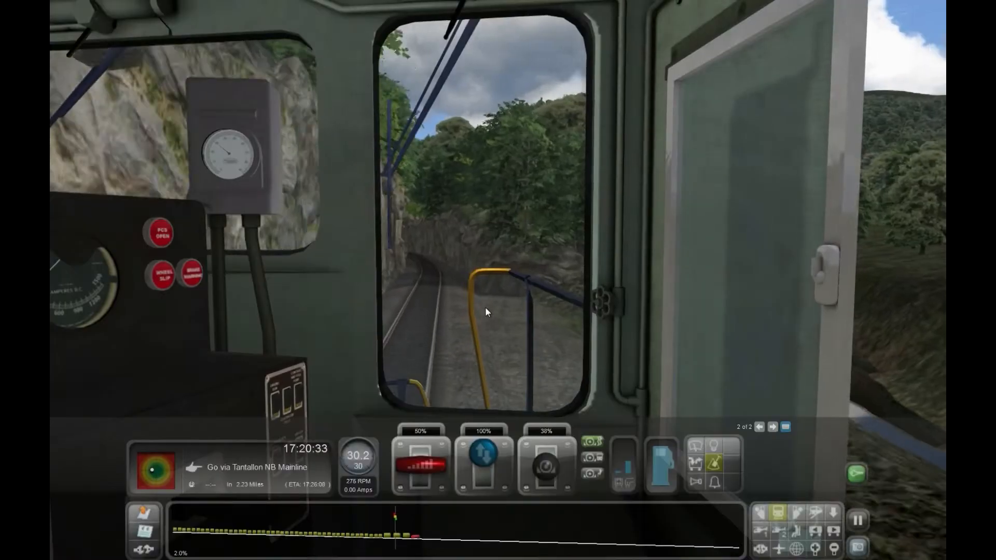
key("Left")
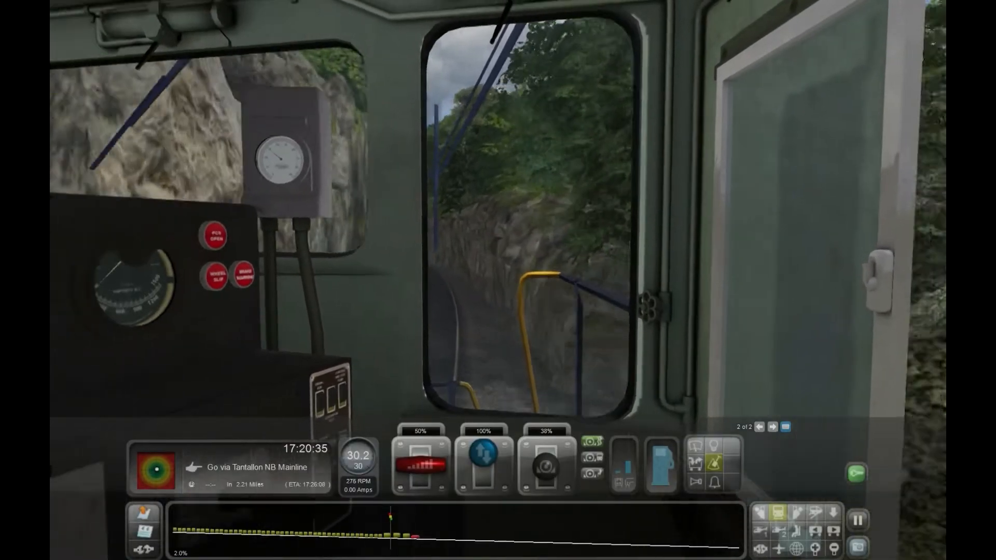
key("a")
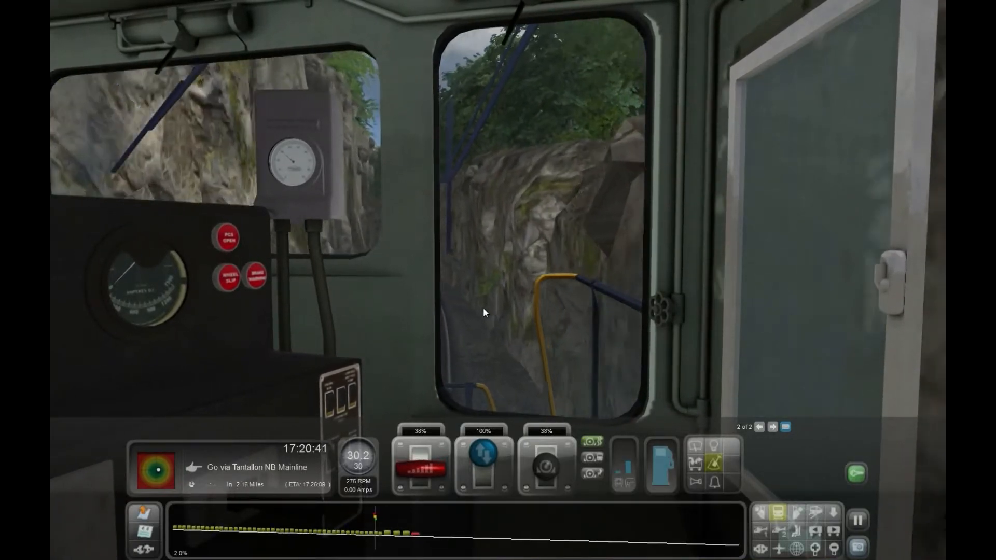
key("Right")
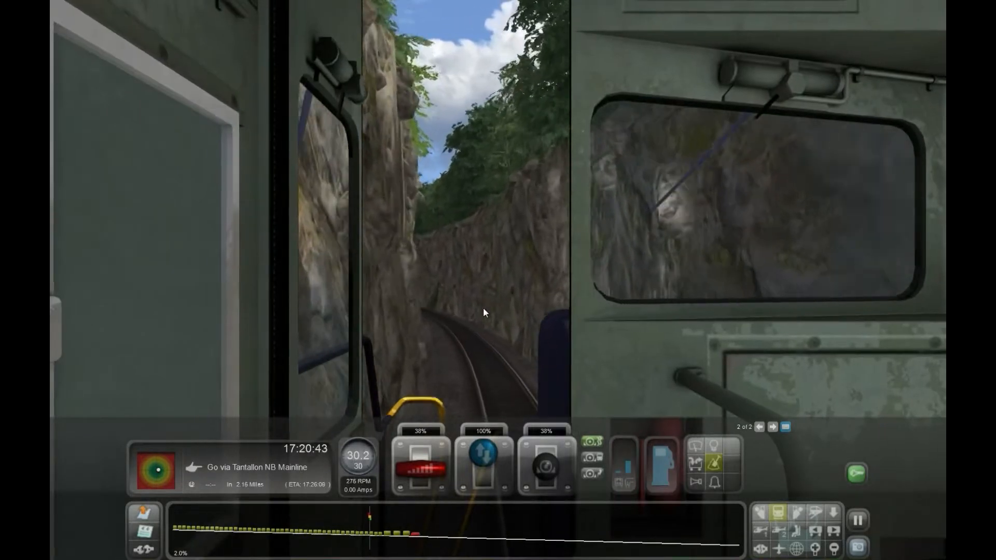
right_click_drag(484, 309, 457, 420)
key("d")
key("Up")
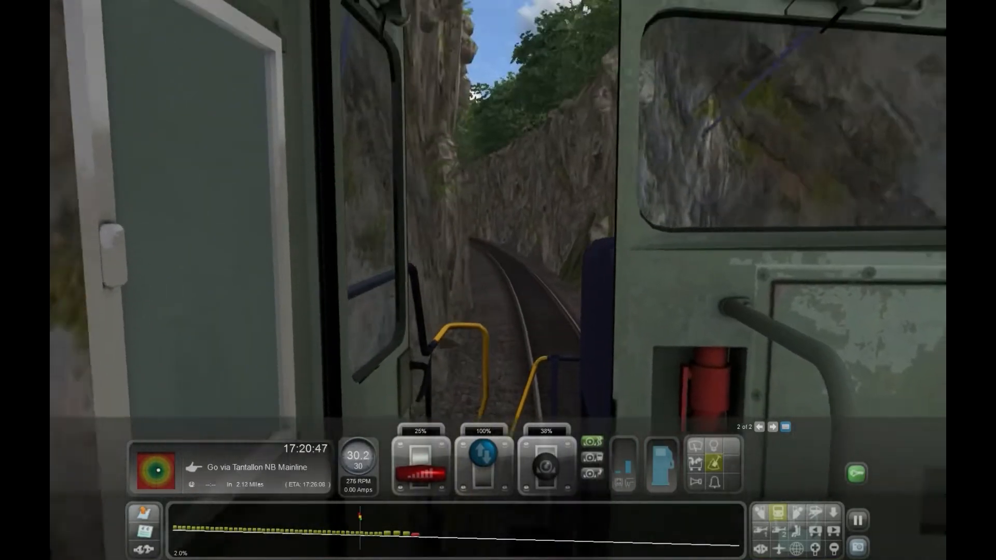
key("Down")
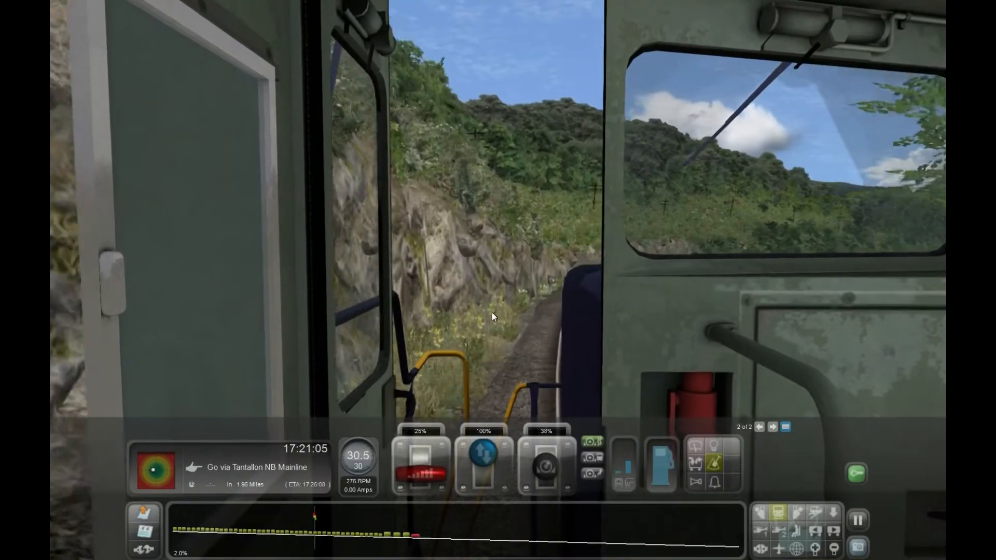
mouse_move(492, 313)
right_mouse_down()
mouse_move(504, 313)
mouse_move(493, 312)
right_mouse_up()
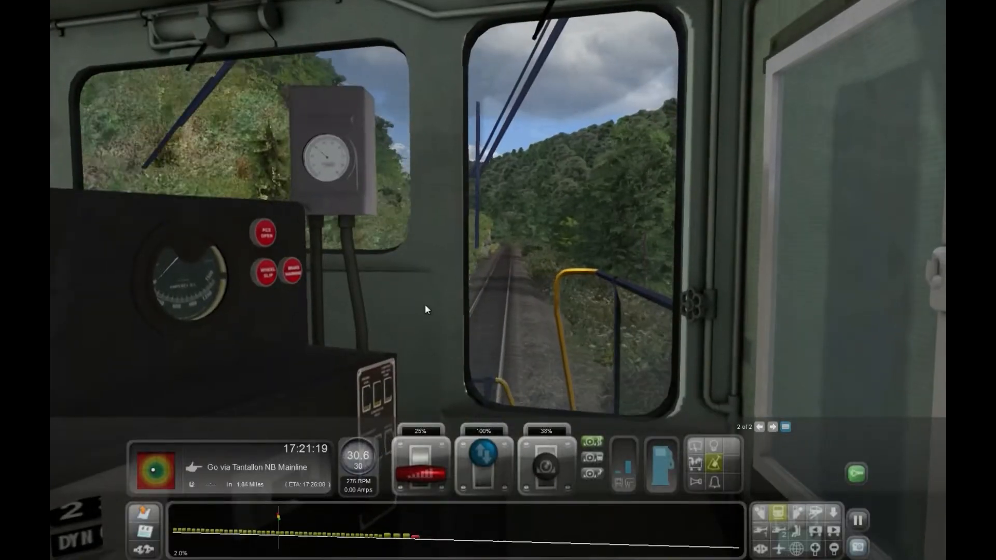
Step: Increase the dynamic brake to 38% and on to 50%, checking the track ahead from both sides of the cab
key("a")
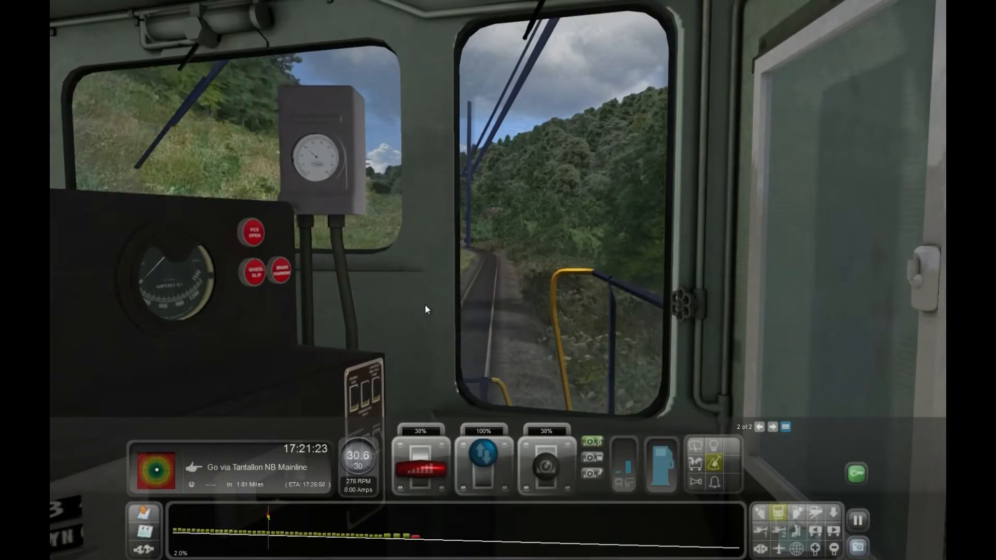
key("a")
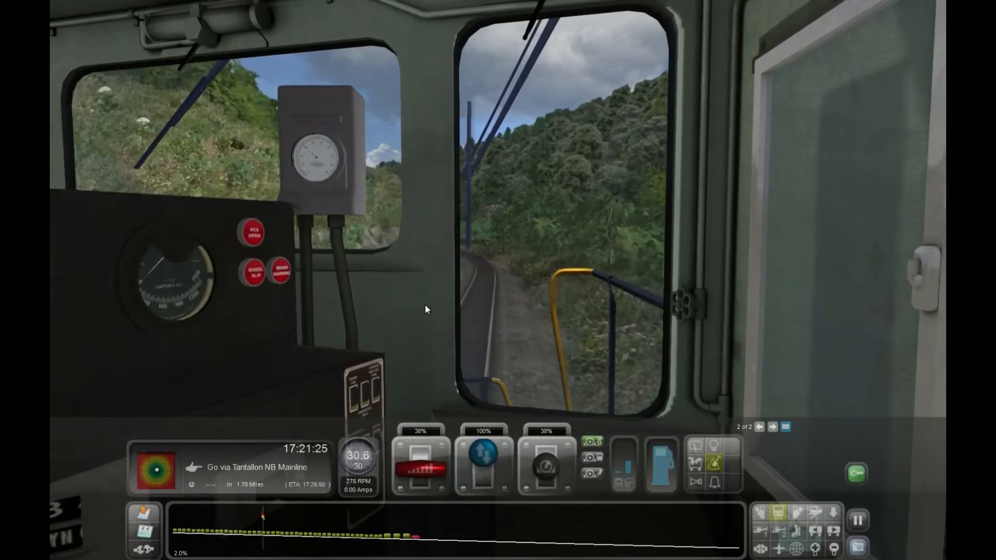
right_click_drag(424, 304, 406, 295)
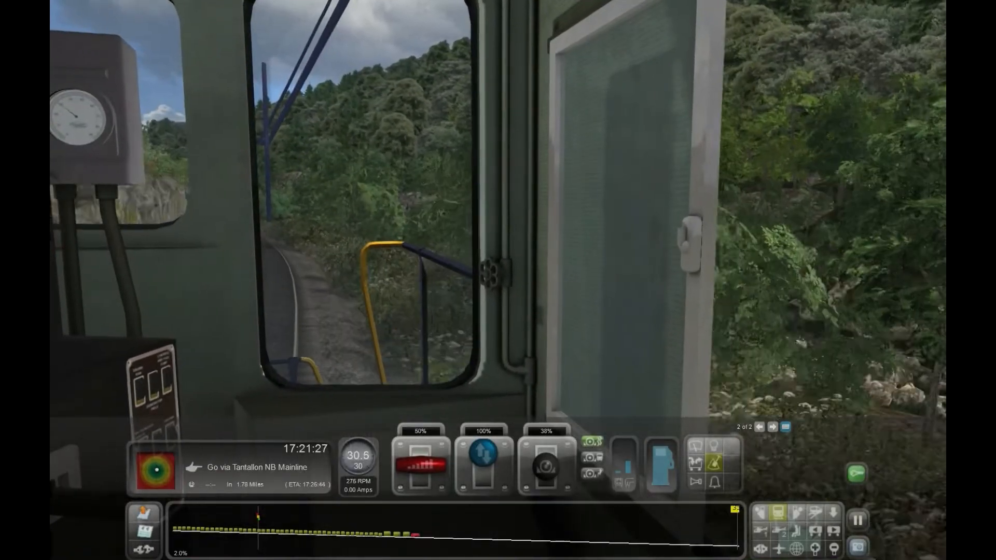
key("Left")
right_click_drag(405, 295, 500, 329)
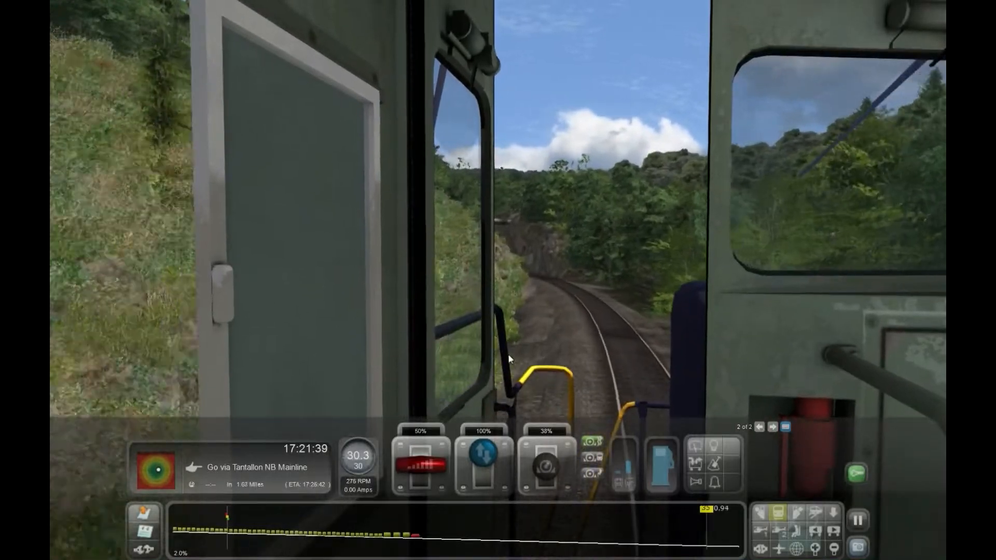
right_click_drag(508, 354, 465, 400)
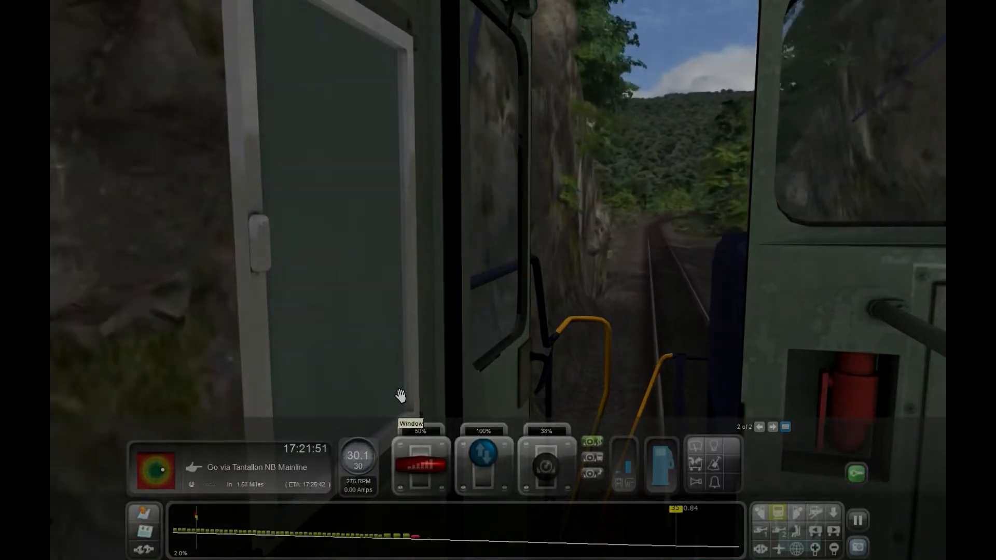
right_click_drag(400, 396, 462, 413)
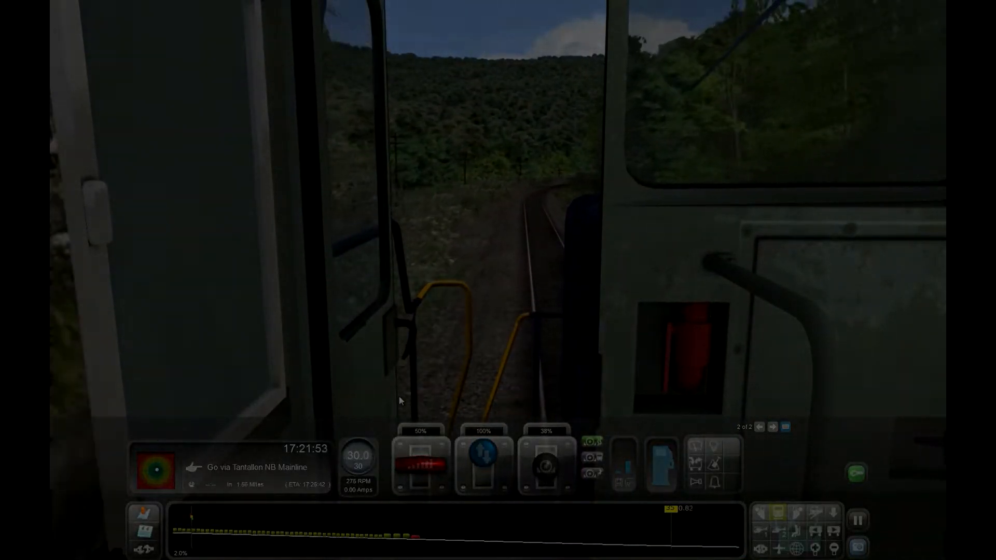
key("Right")
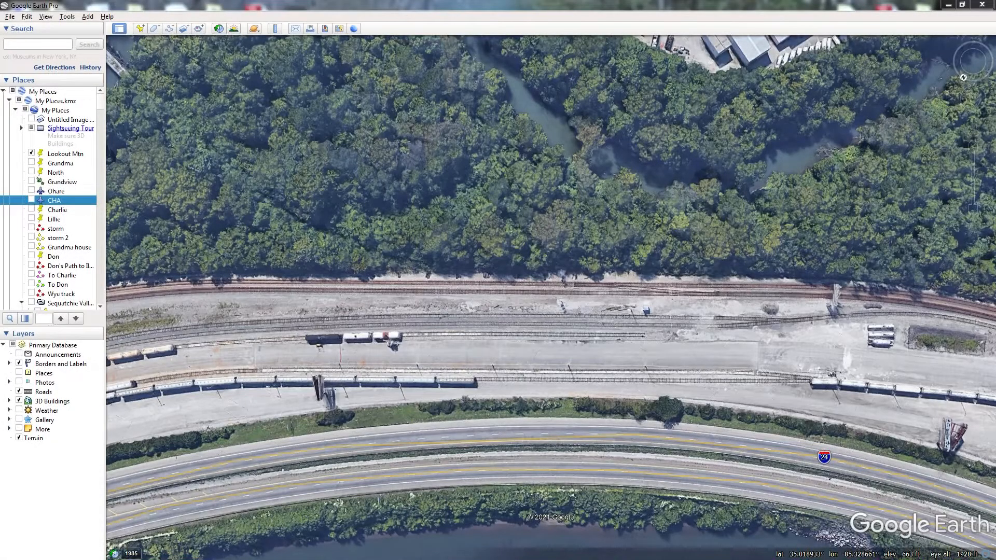
Step: Switch from Google Earth to Train Simulator and open the Chattanooga route for editing from the Build section
key("alt+Tab")
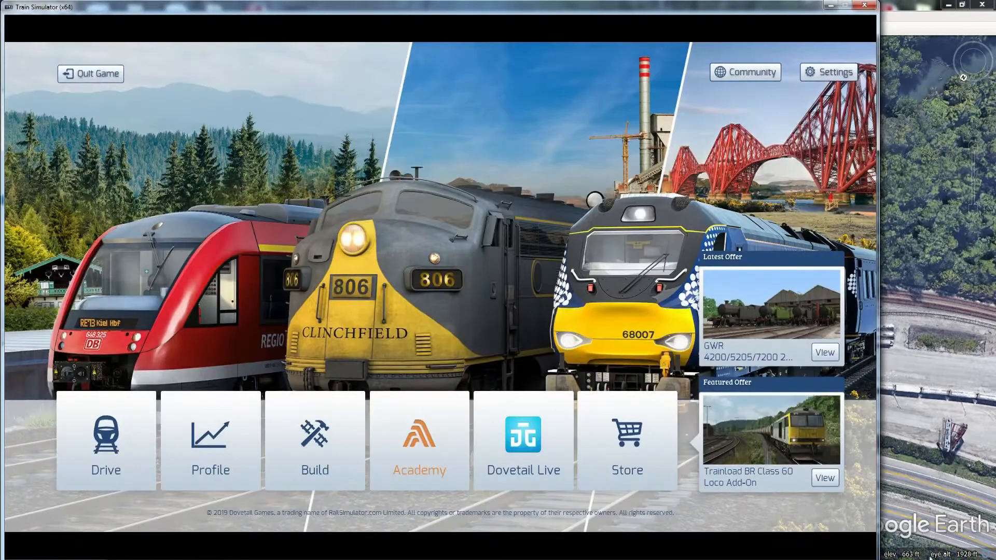
left_click(310, 437)
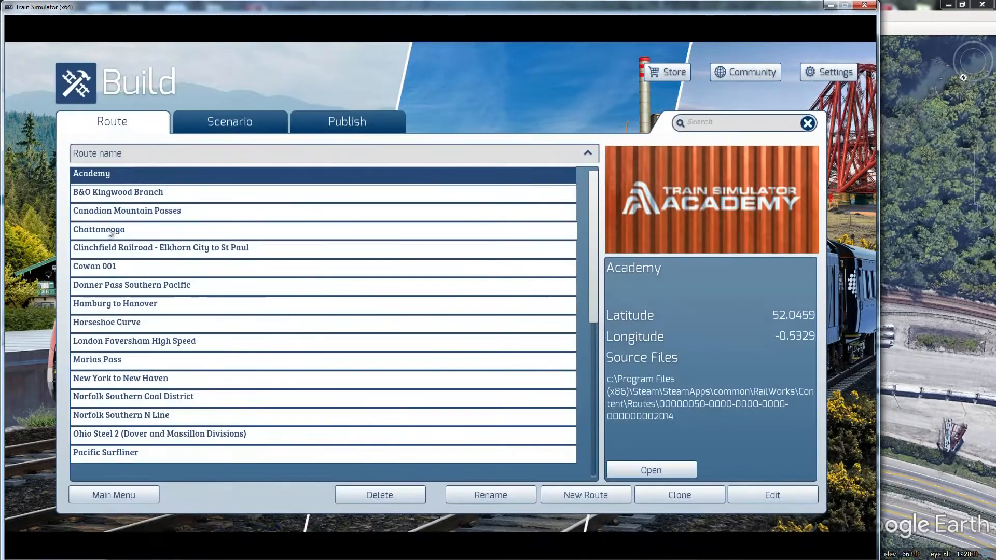
left_click(106, 232)
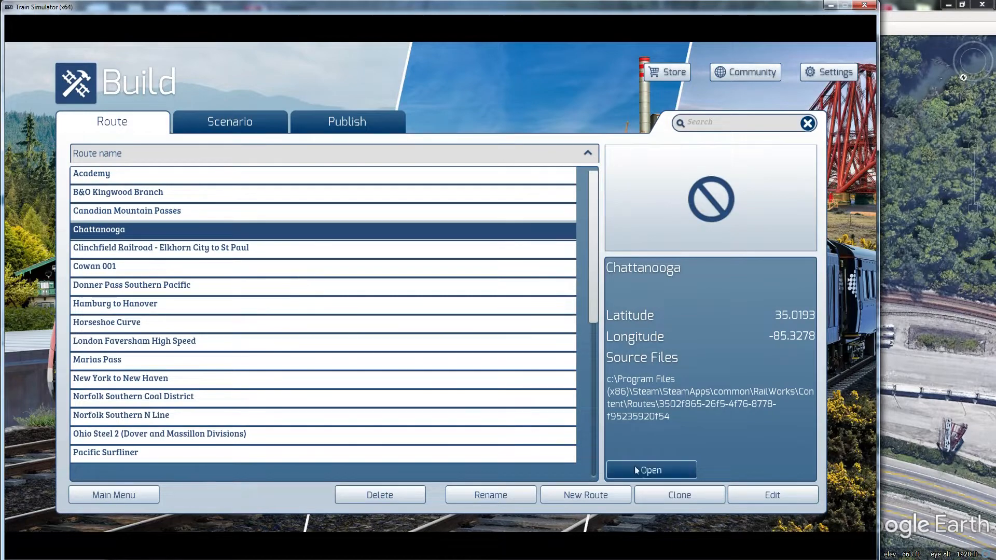
left_click(779, 495)
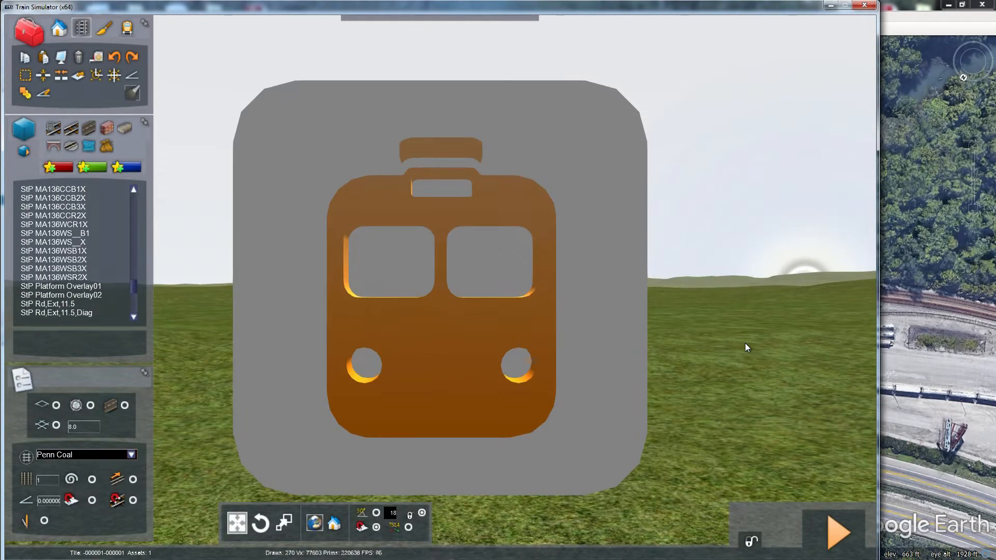
Step: Look around the flat terrain near the route's origin marker, turning to face the hills with the steep bank
scroll(744, 343, "up", 4)
right_click_drag(694, 347, 830, 348)
right_click_drag(570, 360, 636, 356)
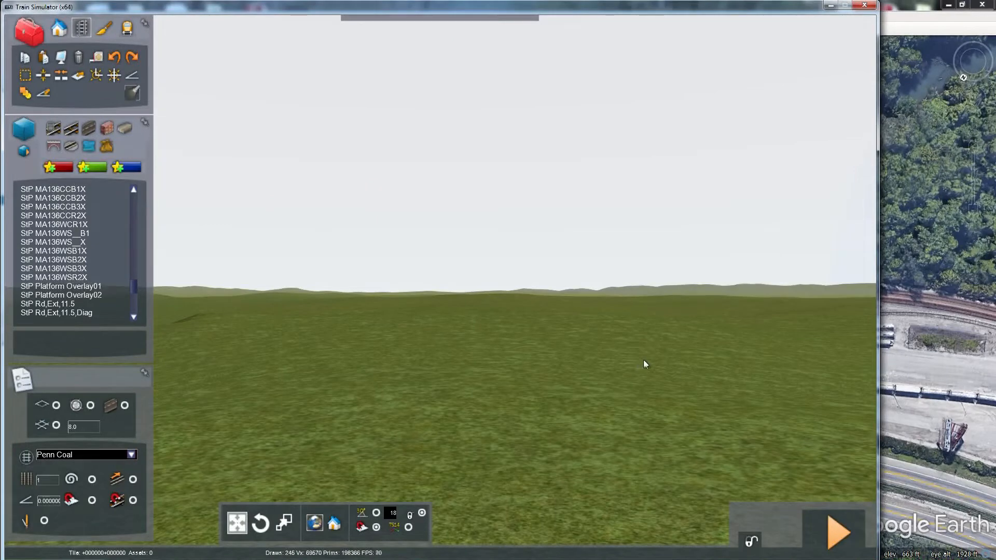
right_click_drag(645, 362, 873, 376)
right_click_drag(639, 369, 752, 386)
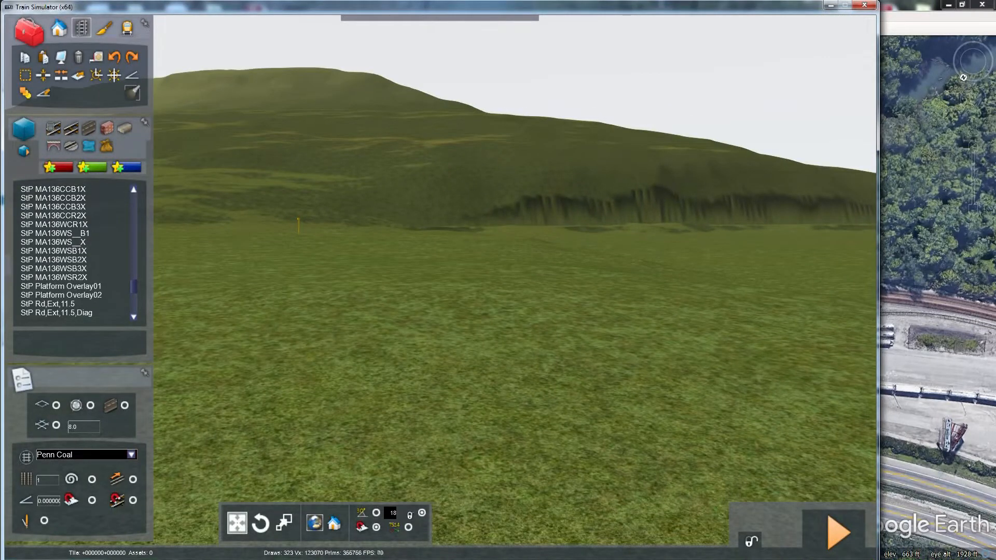
mouse_move(639, 369)
right_mouse_down()
mouse_move(358, 369)
mouse_move(327, 317)
mouse_move(409, 352)
mouse_move(513, 352)
mouse_move(586, 335)
mouse_move(597, 319)
mouse_move(625, 320)
right_mouse_up()
Step: Examine the ground around the yellow marker and the base of the steep hillside beyond it
key("Up")
key("Up")
key("Up")
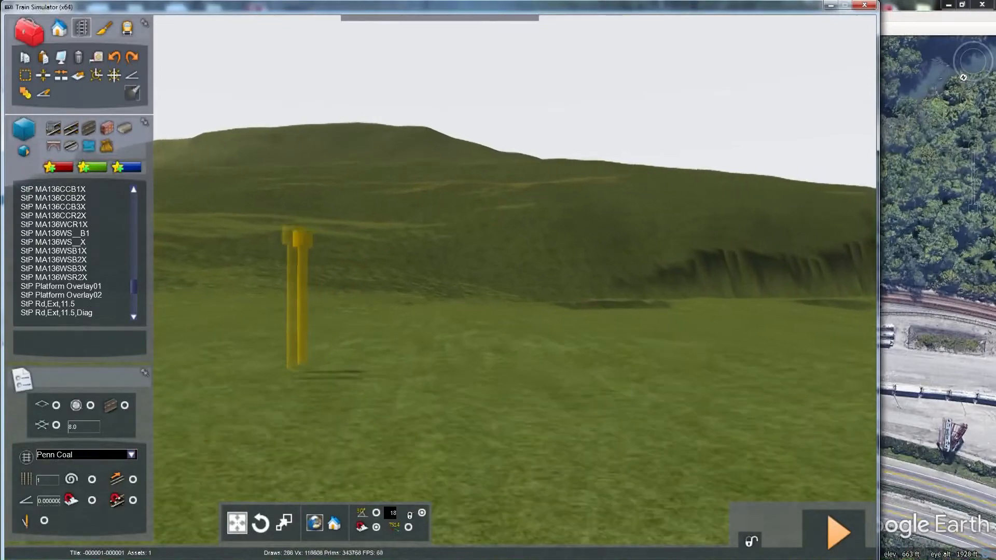
key("Up")
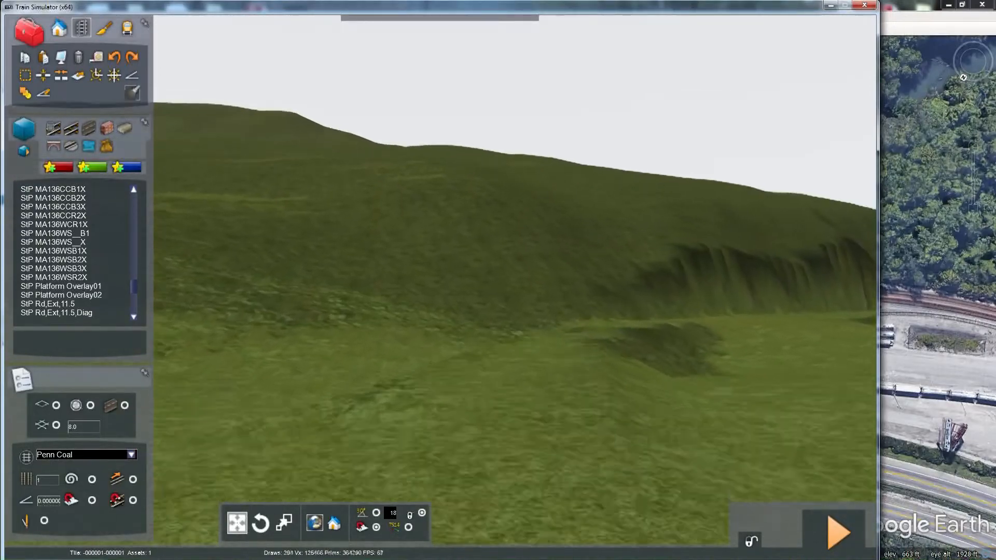
key("Up")
right_click_drag(514, 291, 627, 268)
key("Up")
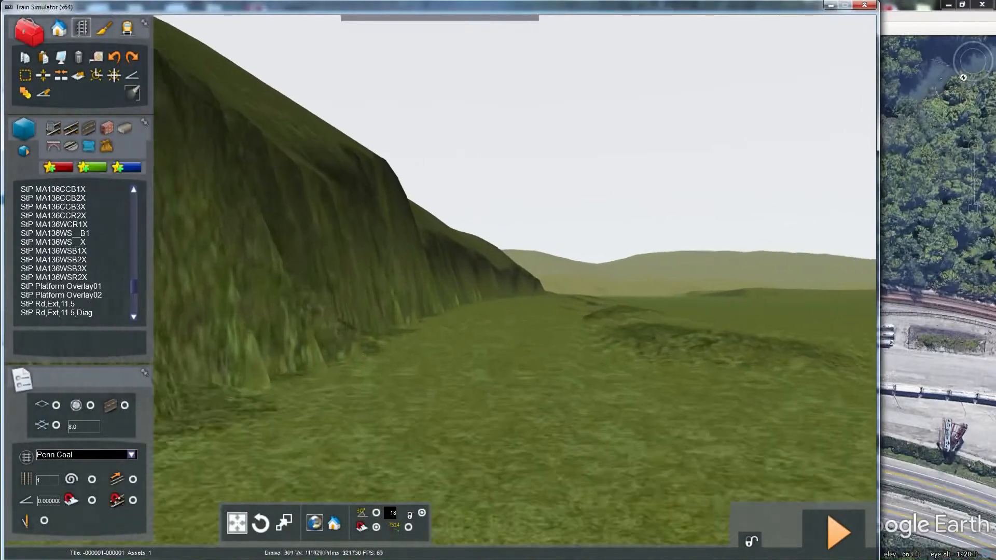
Step: Inspect the level strip along the foot of the steep hillside as far as the grassy cutting
key("Up")
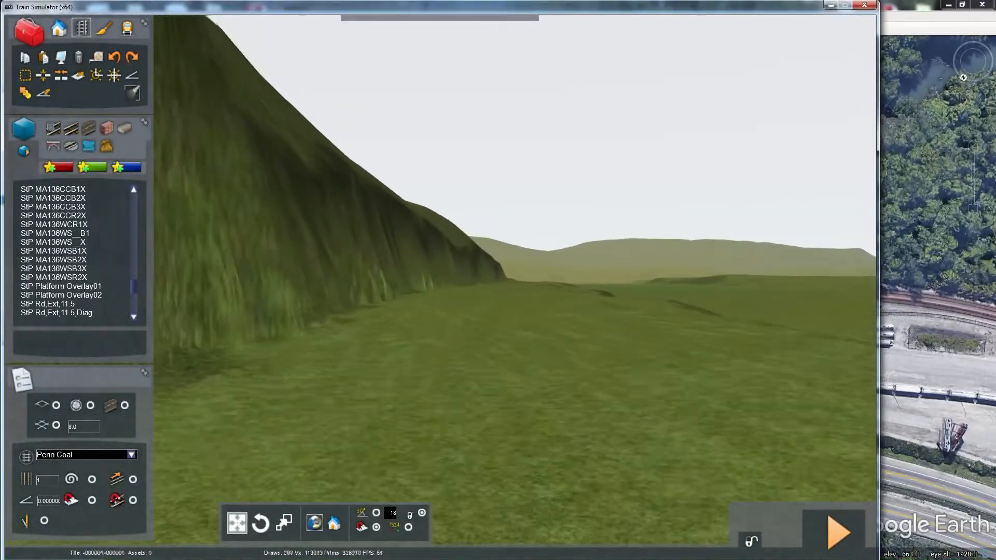
key("Up")
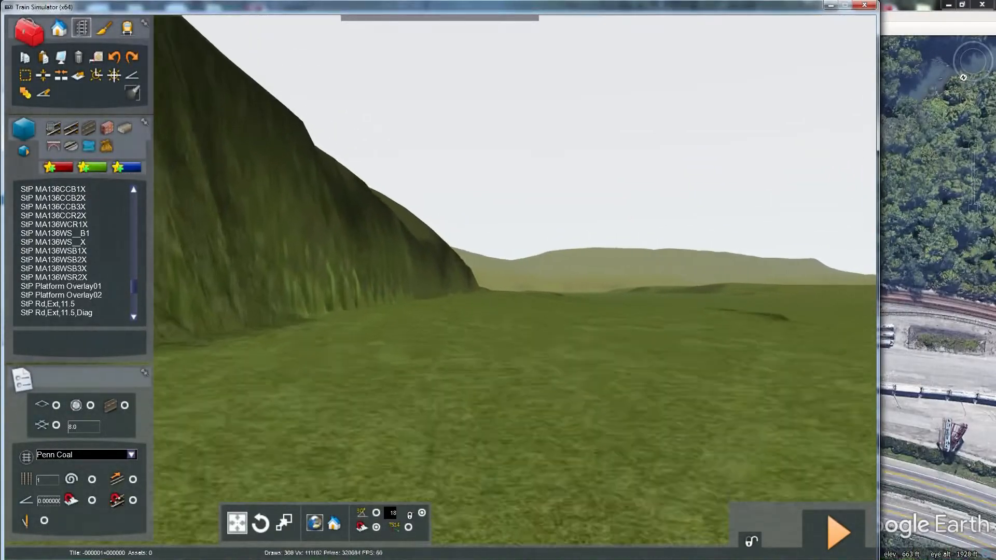
key("Up")
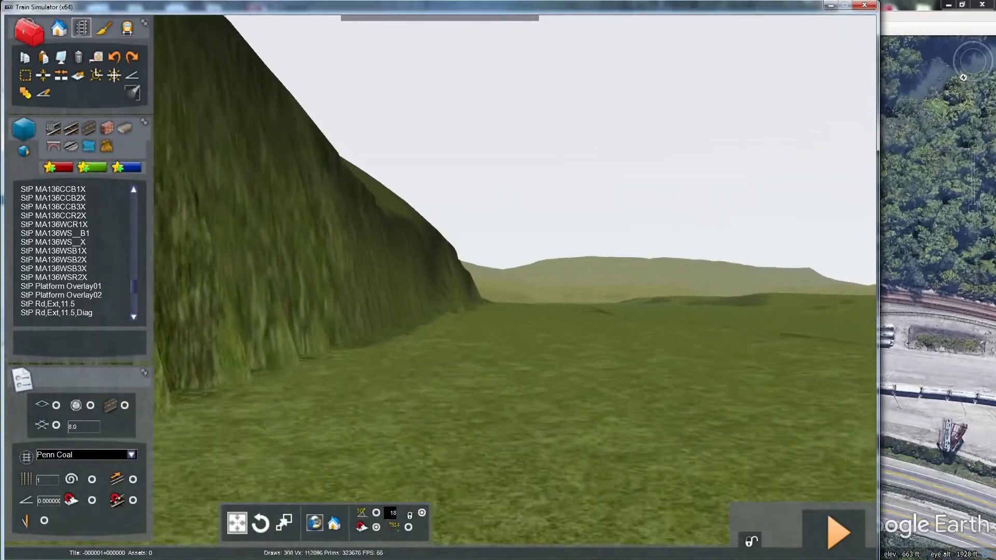
key("Up")
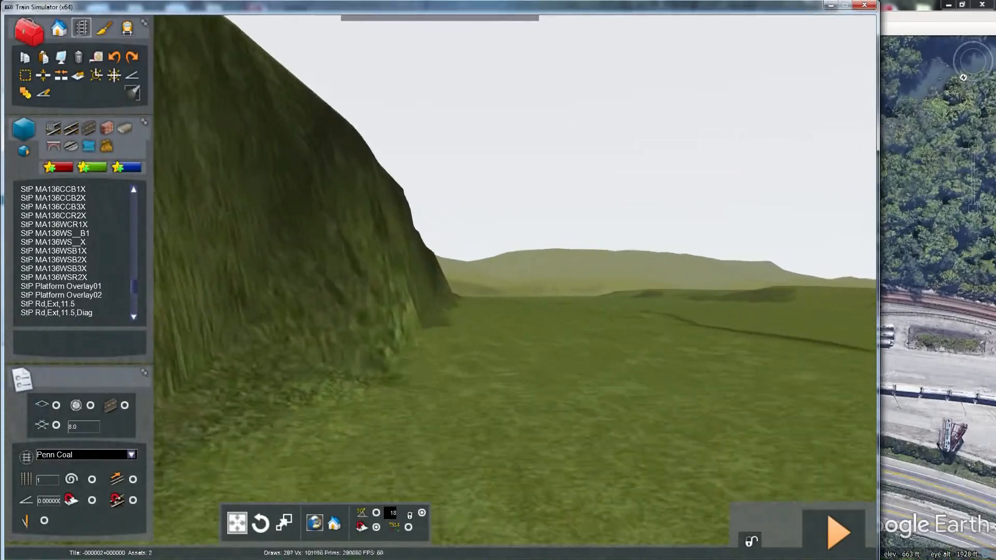
key("Up")
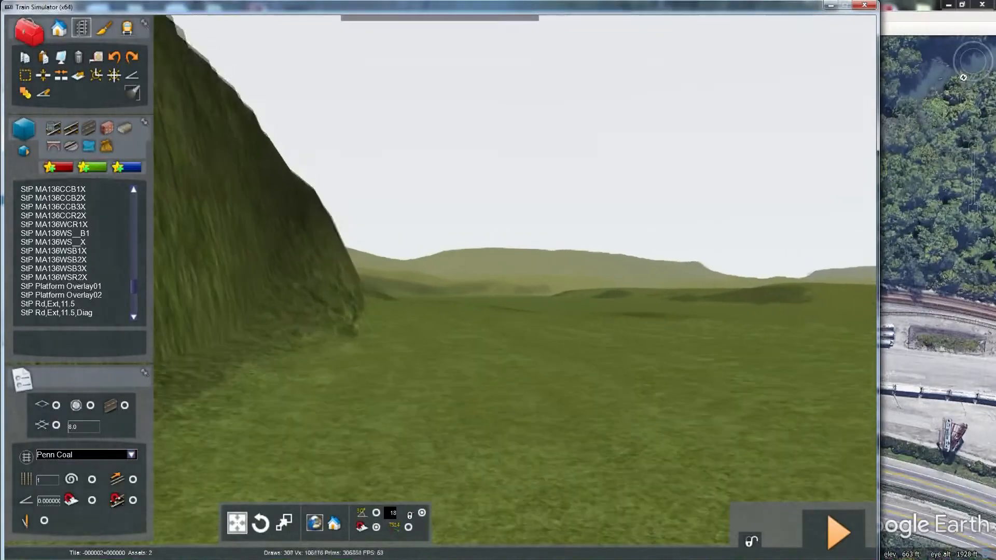
key("Up")
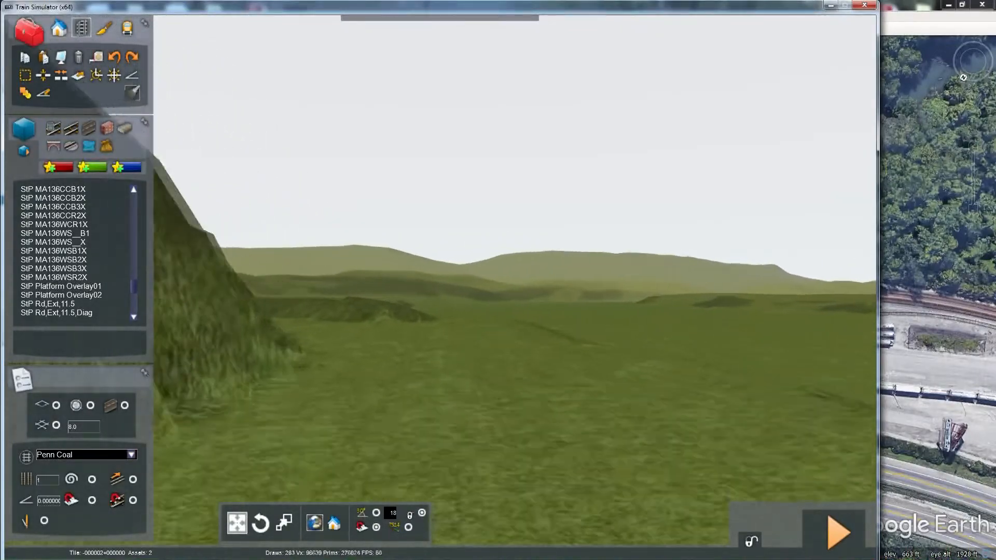
key("Up")
key("Up")
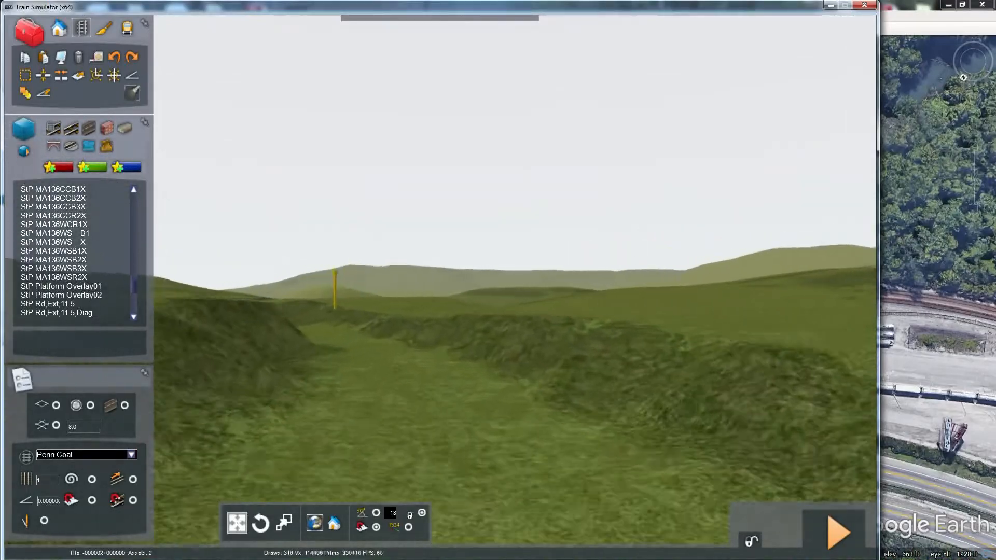
Step: Examine the line of cuttings and embankments up to the open ground beyond the next yellow marker
key("Up")
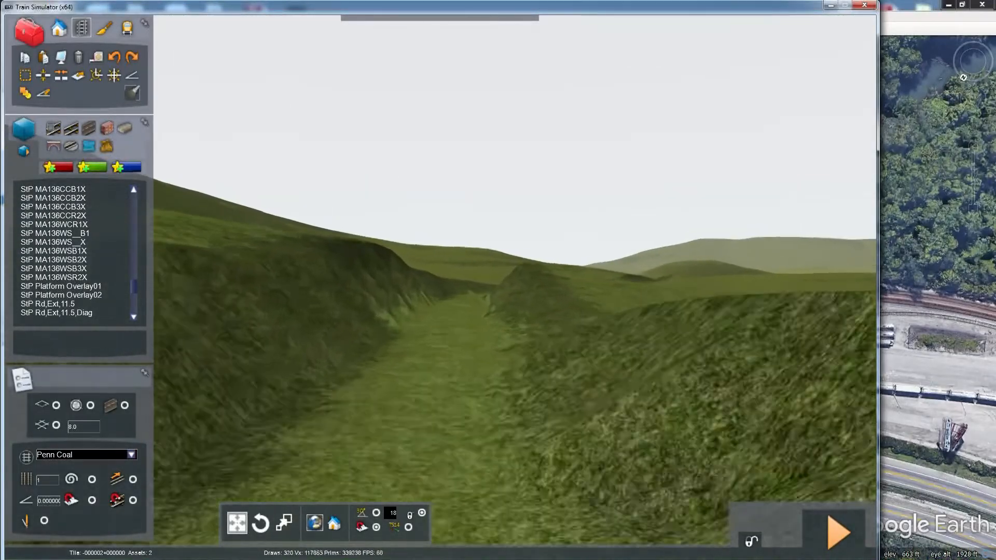
key("Up")
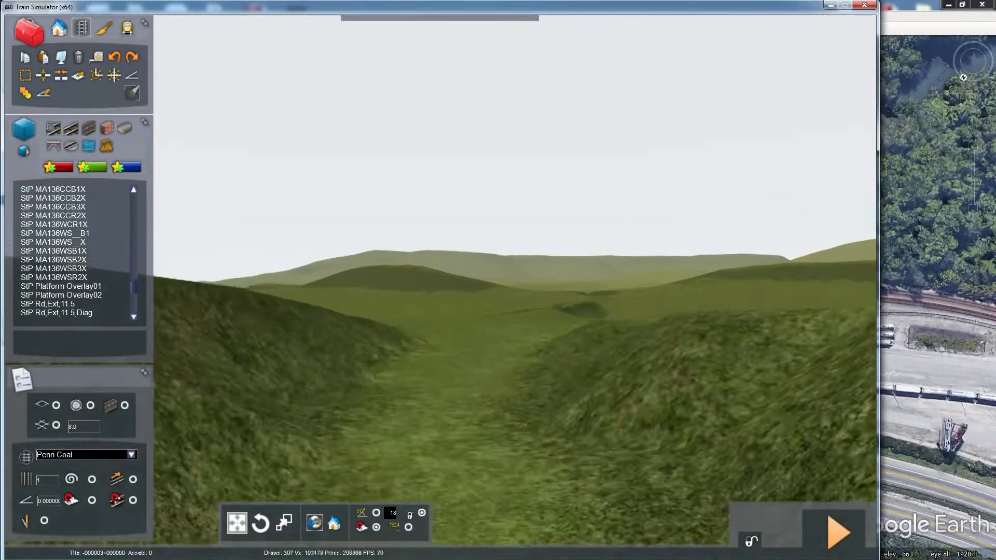
key("Up")
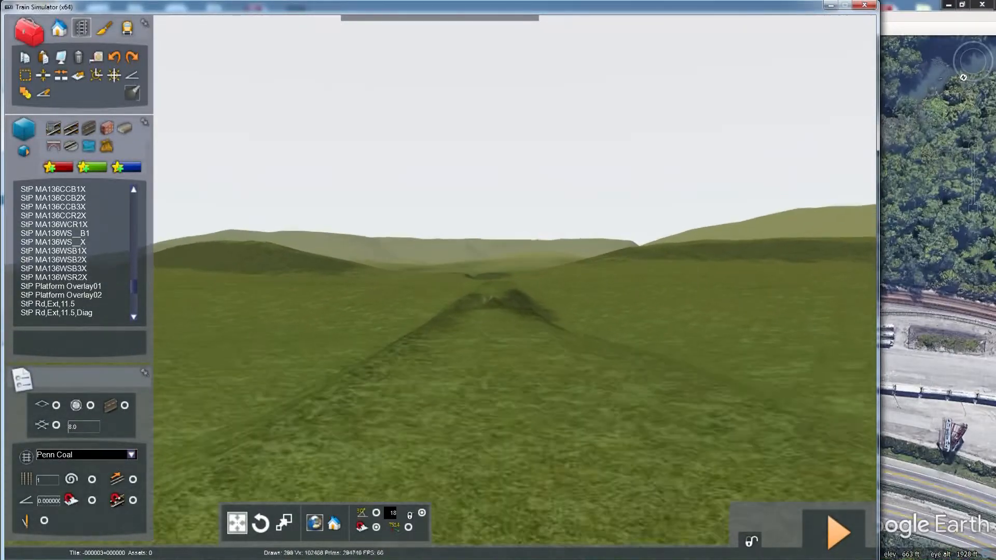
key("Up")
right_click_drag(441, 280, 441, 319)
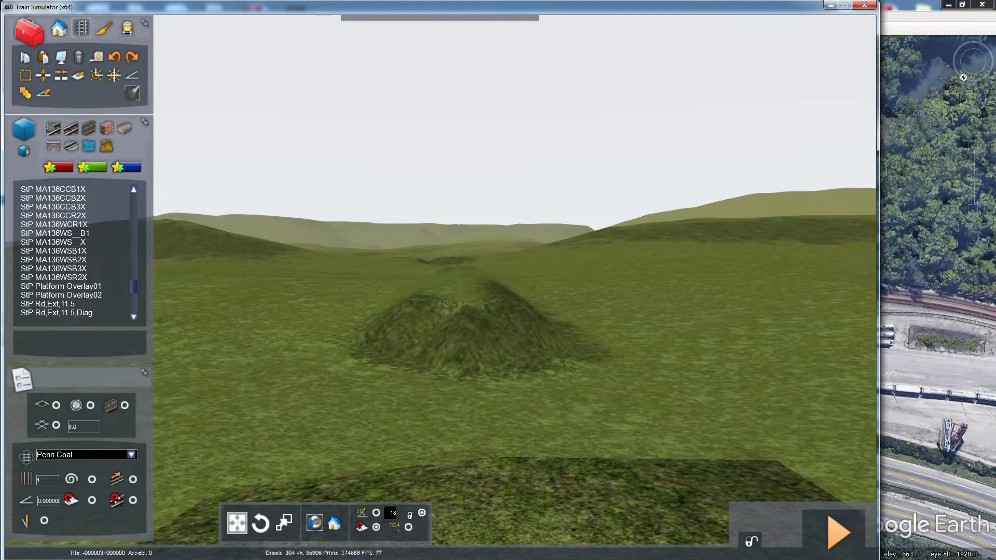
key("Up")
right_click_drag(441, 319, 440, 259)
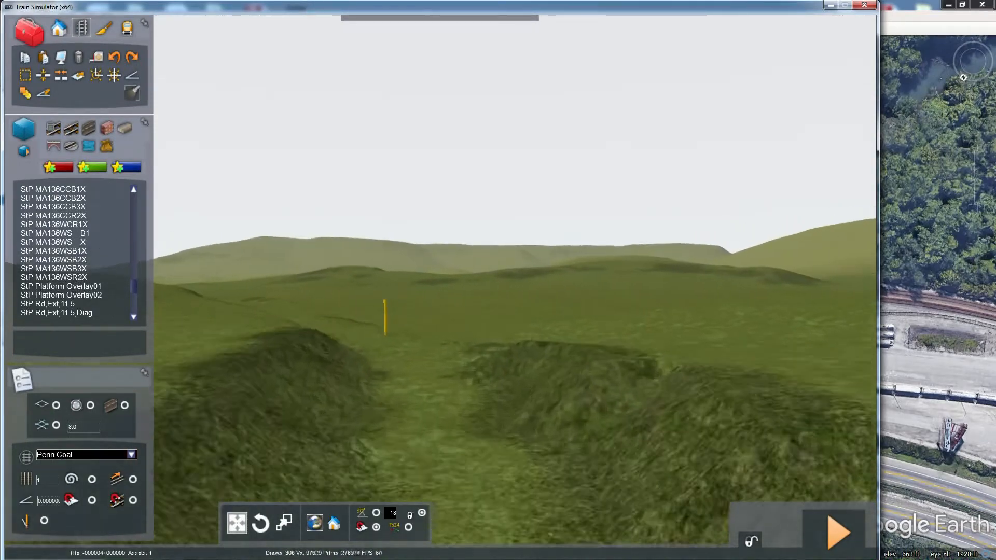
key("Up")
right_click_drag(441, 280, 324, 254)
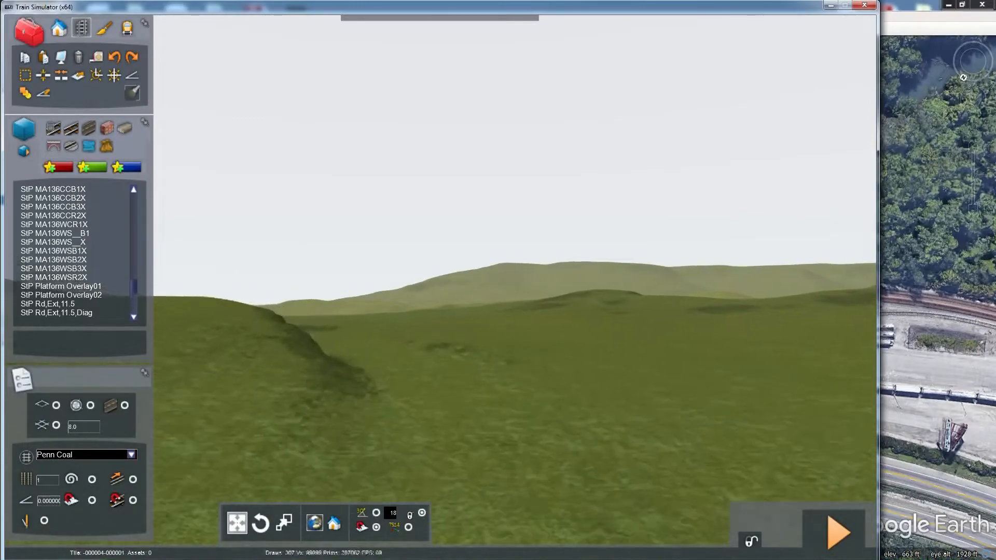
Step: Survey the open ground and the winding trench beside the sloping hill
key("Up")
right_click_drag(441, 280, 432, 244)
key("Up")
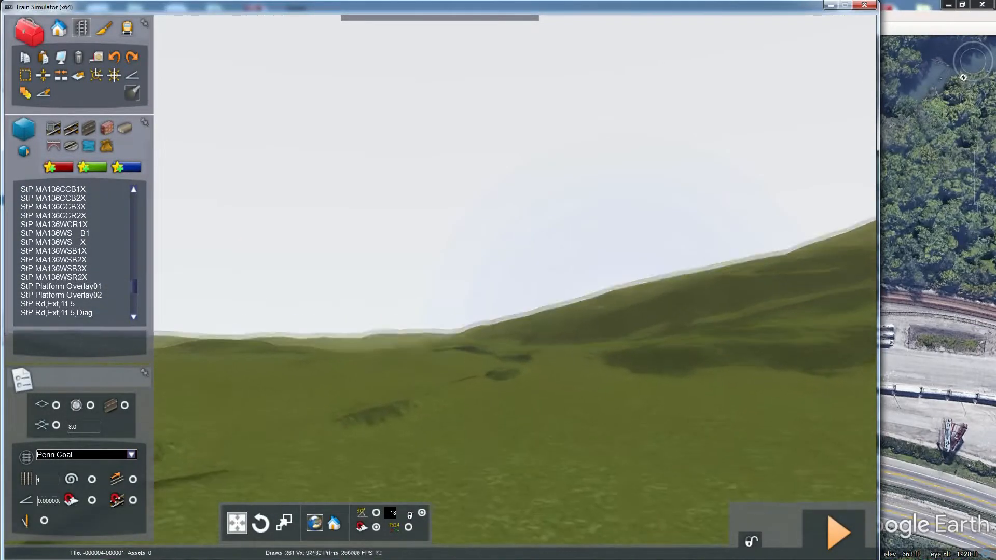
key("Up")
key("Up")
right_click_drag(441, 280, 363, 301)
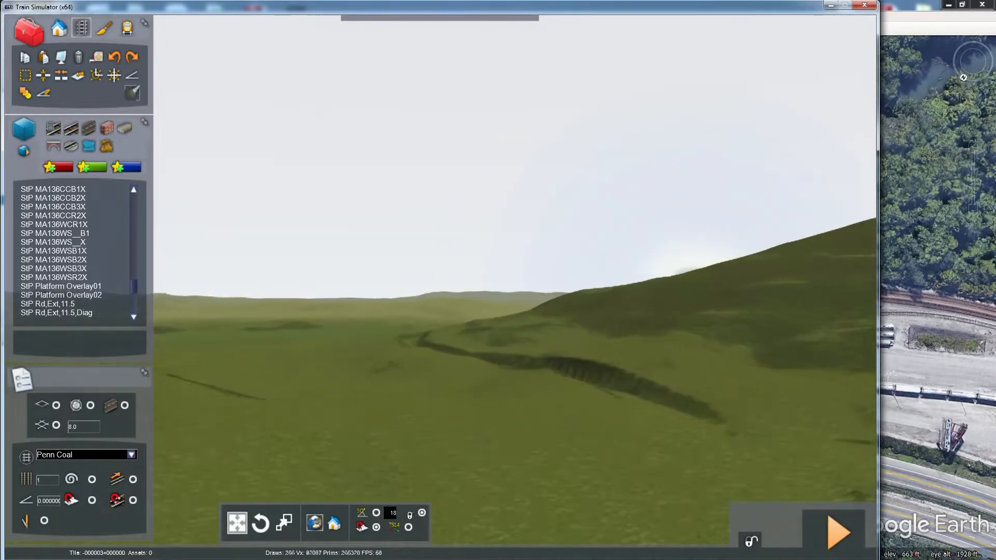
key("Up")
Step: Return to the first yellow marker and examine the surrounding plain, hillside and origin marker from above
right_click_drag(440, 280, 716, 299)
key("Up")
mouse_move(441, 281)
right_mouse_down()
mouse_move(387, 280)
mouse_move(427, 309)
mouse_move(550, 316)
mouse_move(617, 278)
mouse_move(680, 278)
mouse_move(681, 262)
mouse_move(635, 254)
mouse_move(552, 270)
mouse_move(693, 399)
right_mouse_up()
key("Down")
key("Down")
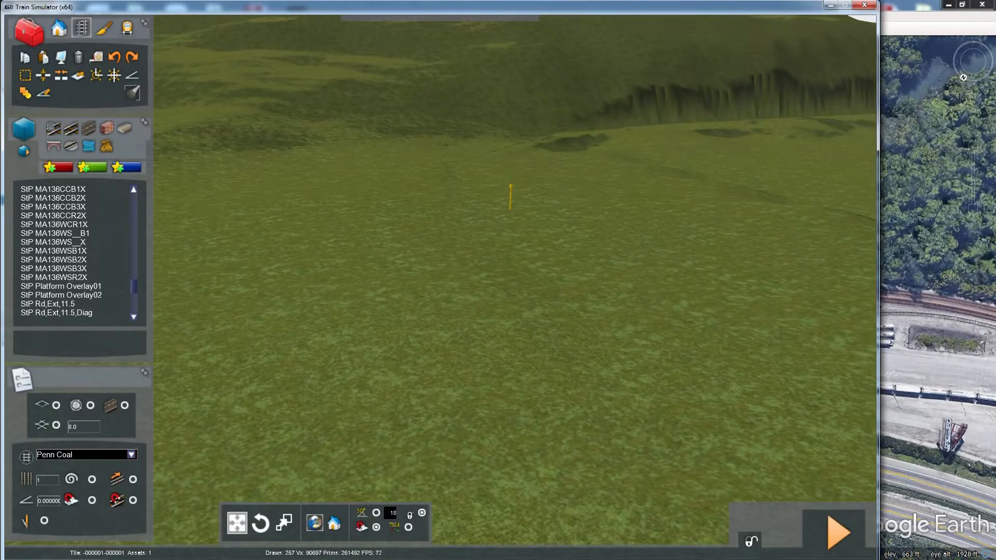
mouse_move(513, 280)
right_mouse_down()
mouse_move(521, 292)
mouse_move(574, 306)
mouse_move(560, 258)
right_mouse_up()
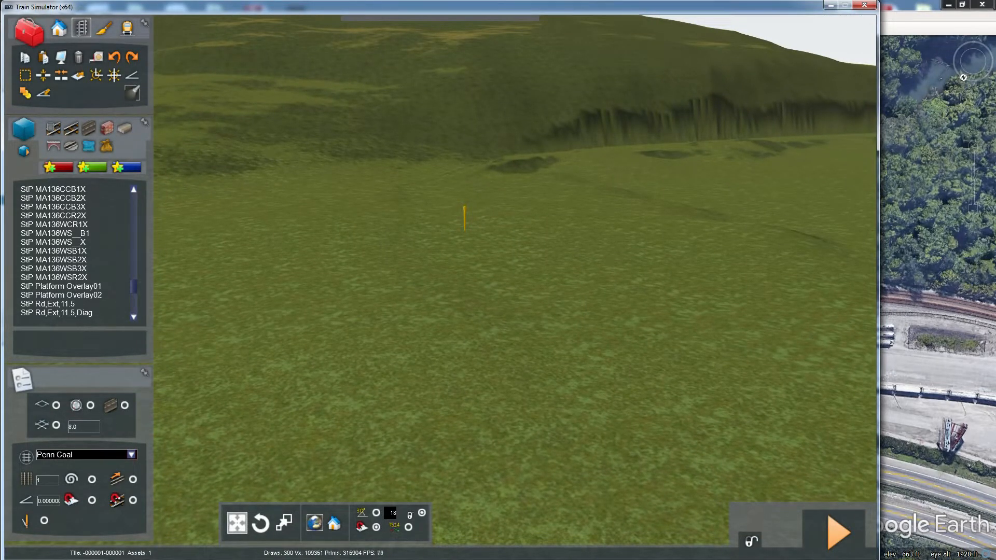
mouse_move(513, 280)
right_mouse_down()
mouse_move(692, 261)
mouse_move(866, 259)
right_mouse_up()
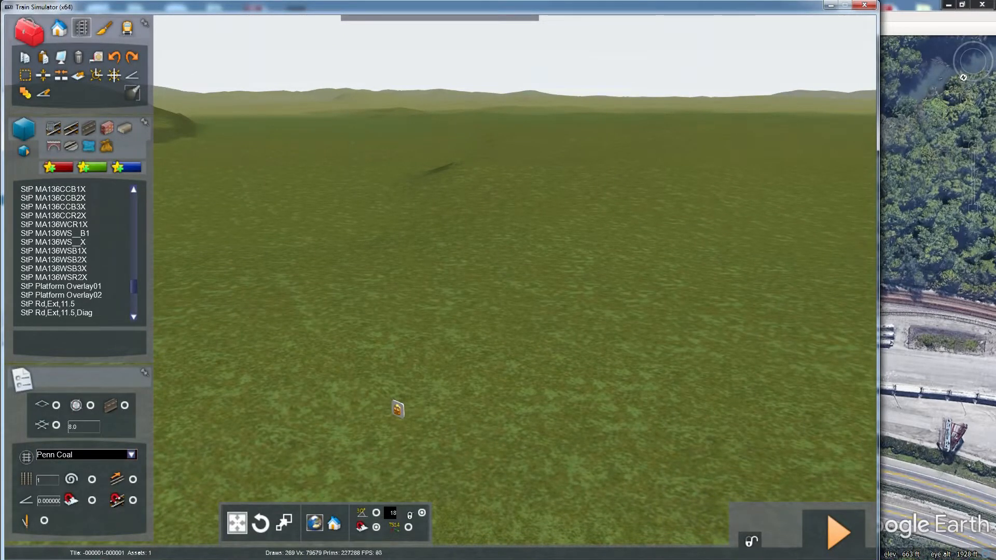
mouse_move(514, 280)
right_mouse_down()
mouse_move(477, 293)
mouse_move(431, 332)
mouse_move(395, 337)
mouse_move(317, 308)
mouse_move(296, 280)
mouse_move(337, 285)
right_mouse_up()
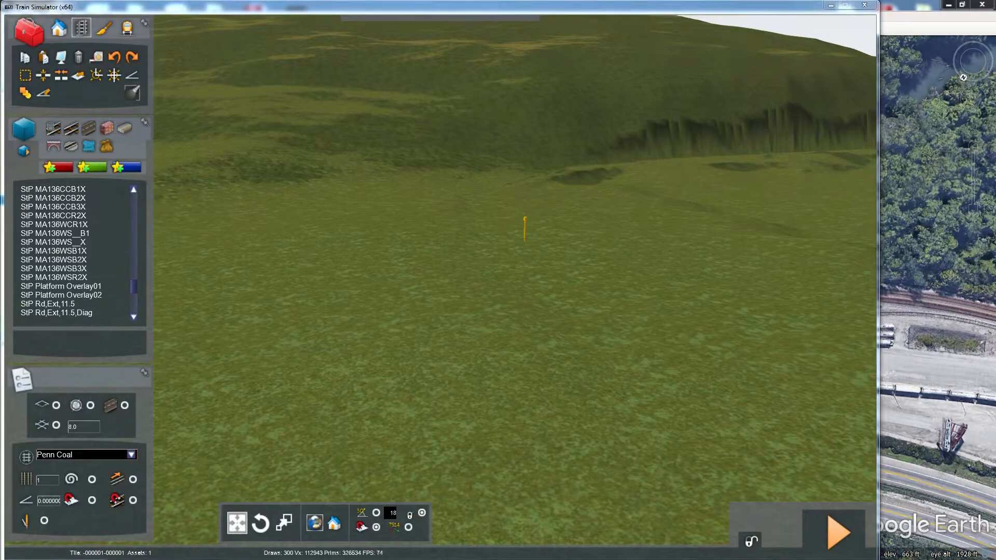
Step: Check the Chattanooga track chart in IrfanView and the rail yard imagery in Google Earth, and return to Train Simulator
key("alt+Tab")
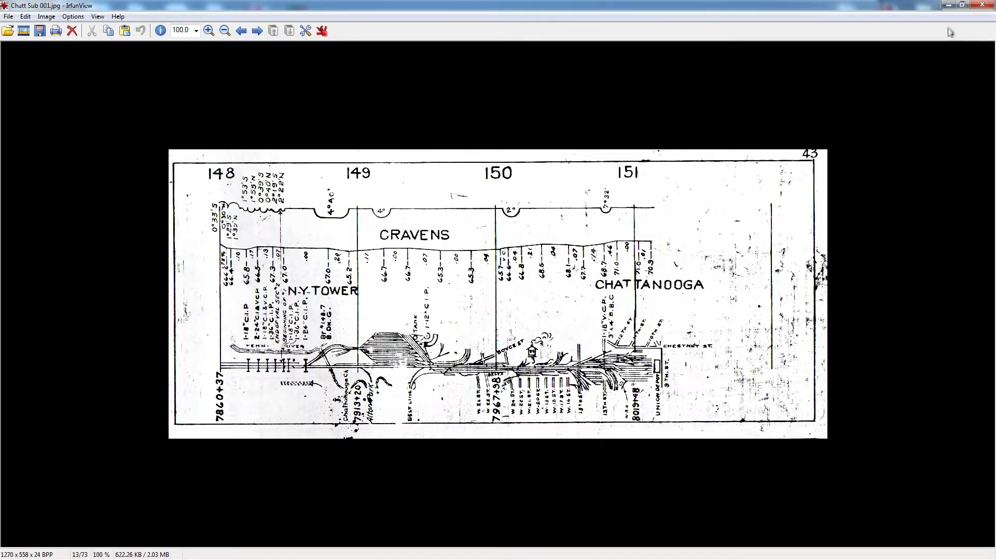
left_click(948, 4)
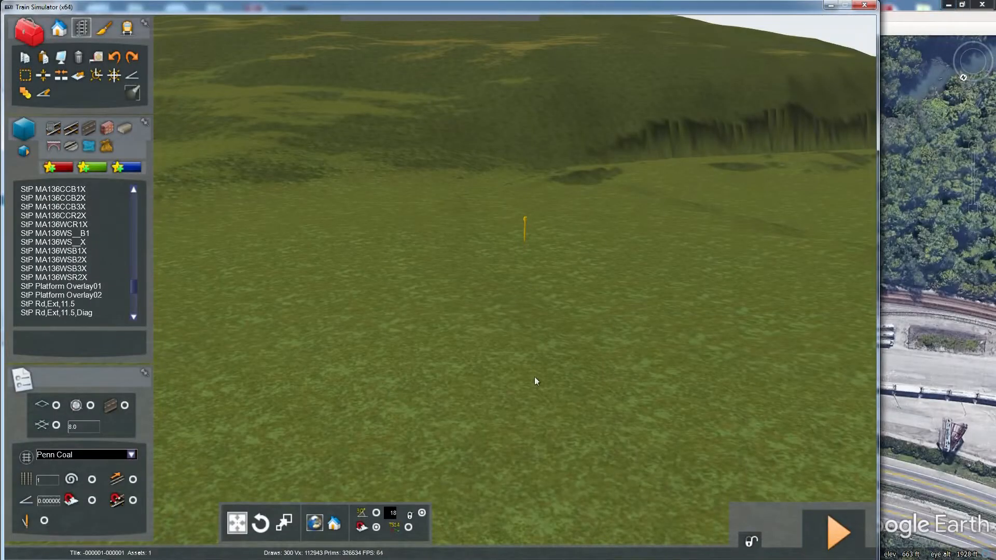
left_click(943, 476)
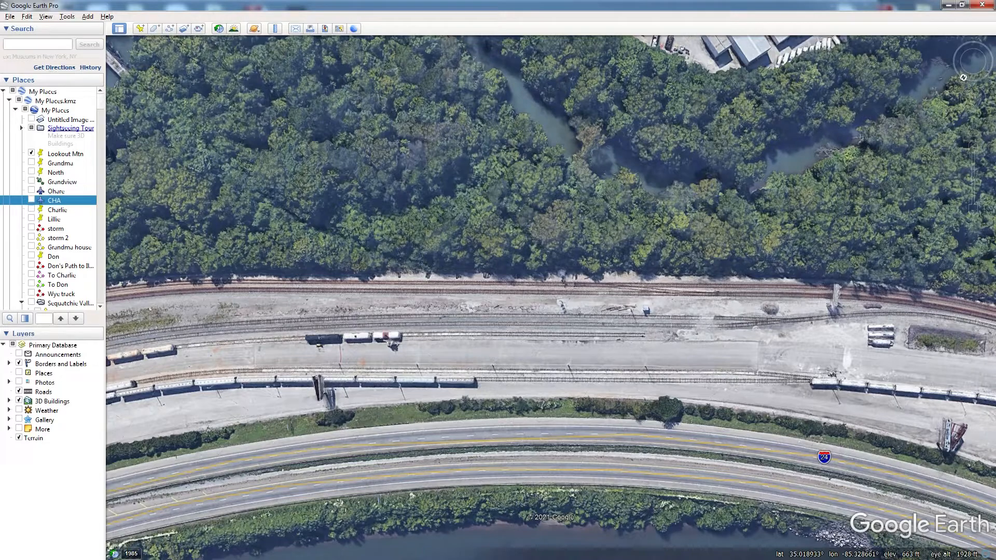
key("alt+Tab")
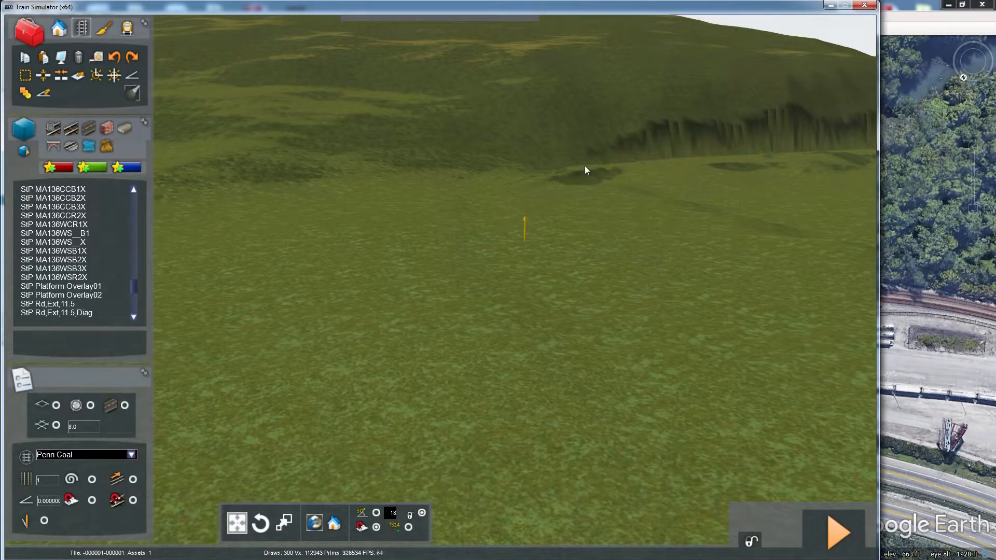
Step: Look over the terrain painting tools and their height setting, and return to the track-laying tools
left_click(103, 29)
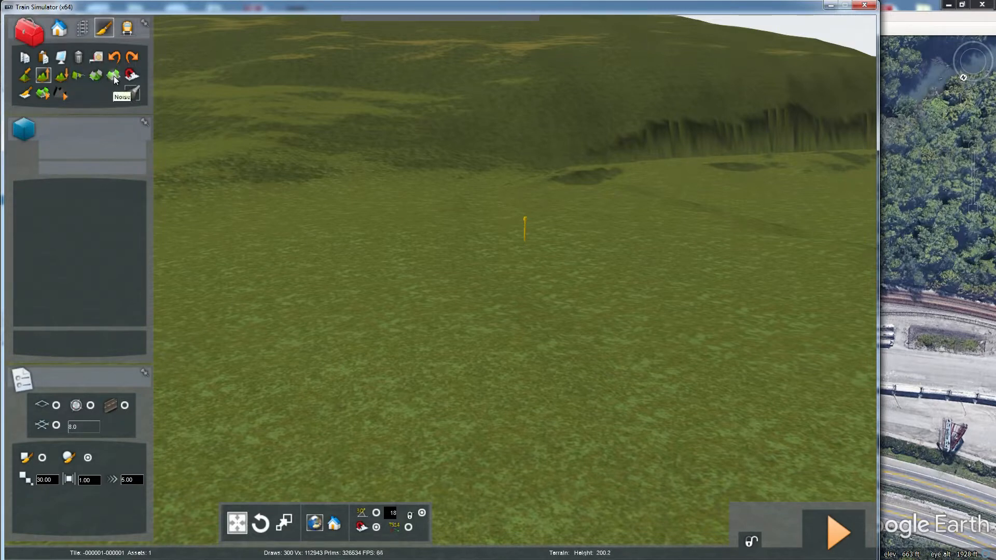
left_click(97, 77)
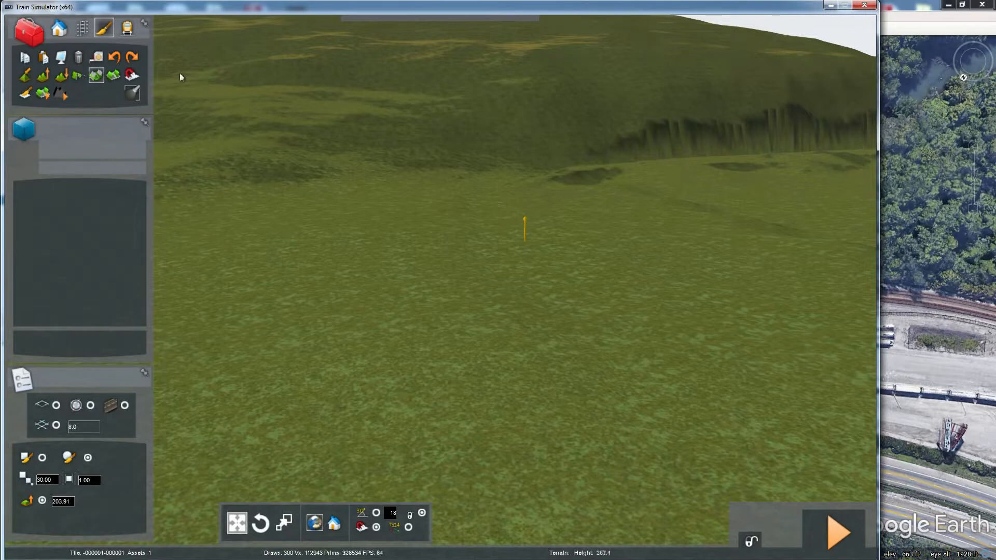
left_click(82, 29)
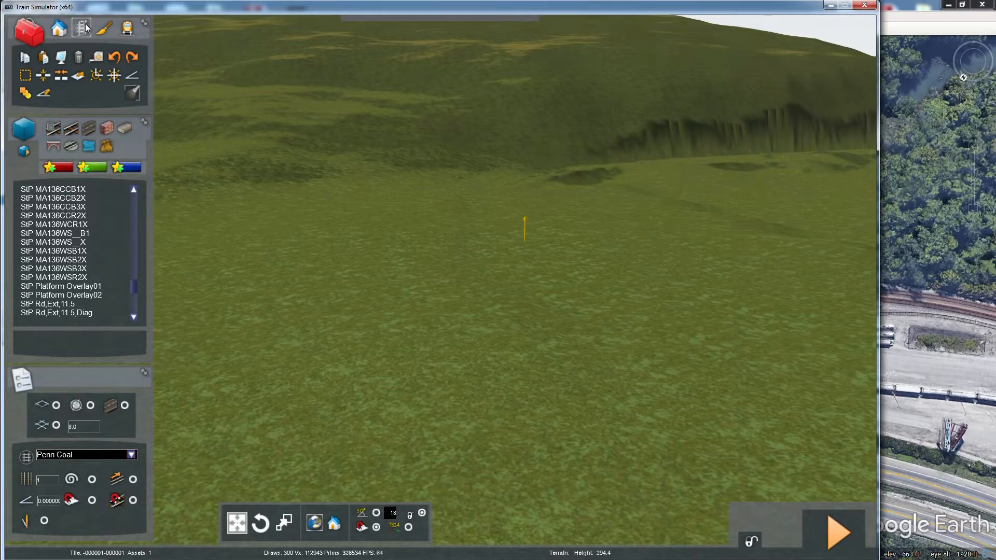
Step: Turn on the snap option beside the track gradient value and select PC Main Track Yard for laying near the route's origin
left_click(92, 500)
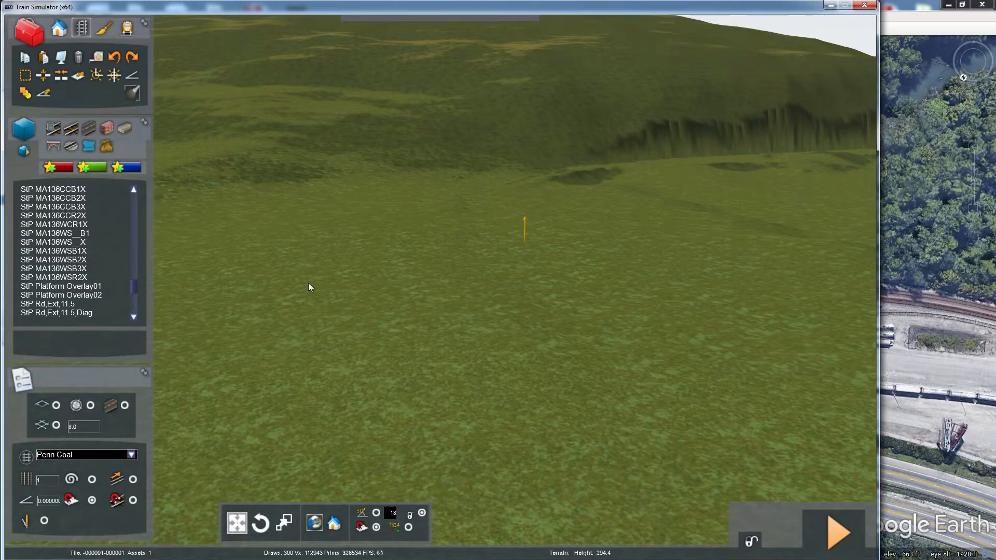
right_click_drag(525, 241, 688, 143)
key("Up")
key("Up")
key("Up")
key("Up")
key("Up")
key("Up")
key("Up")
key("Up")
right_click_drag(525, 357, 493, 294)
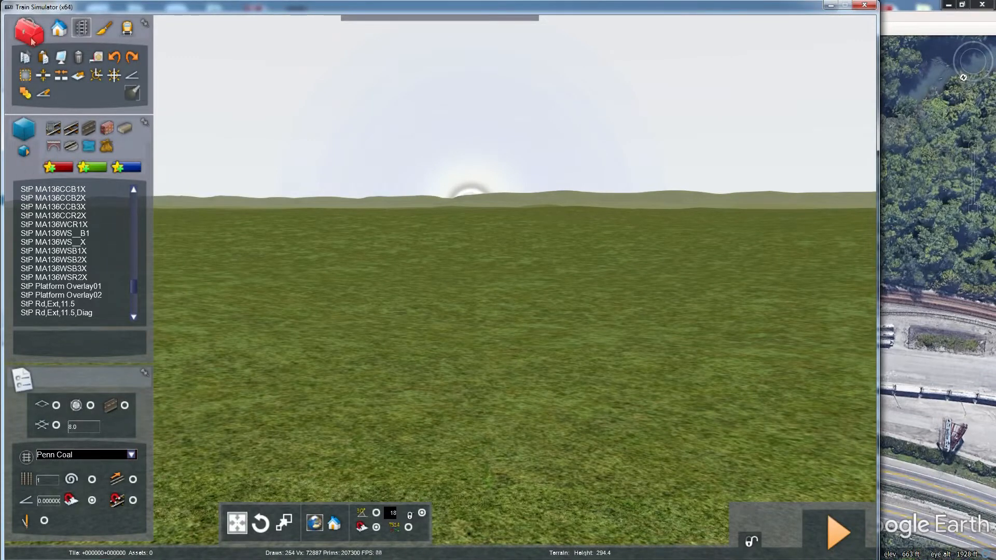
left_click(81, 32)
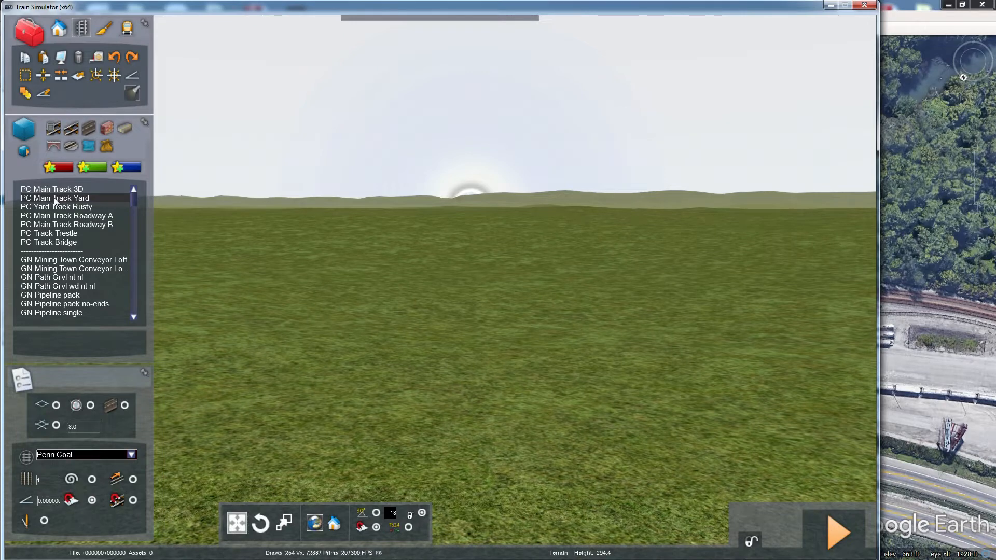
left_click(54, 198)
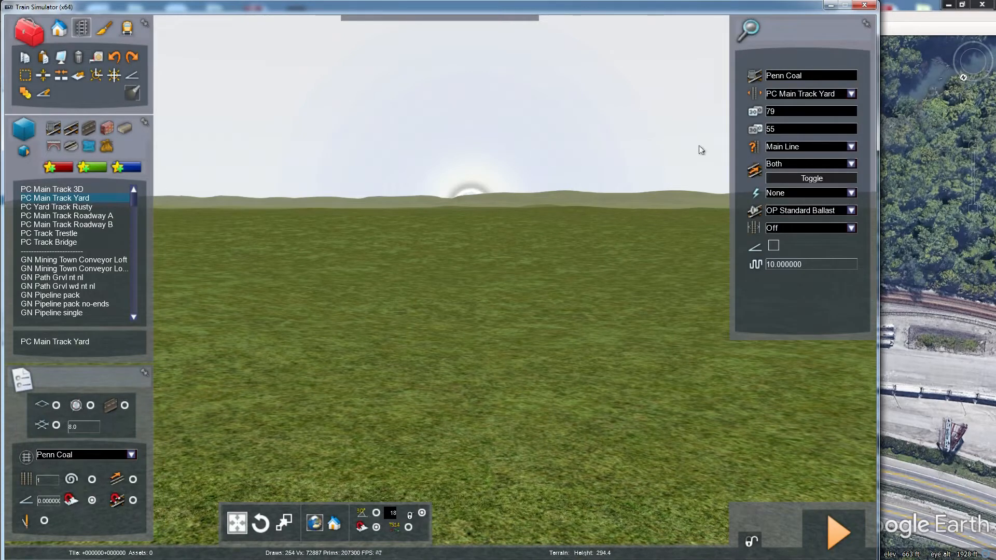
Step: Set the yard track's primary and secondary speed limits to 30 and its track type to Yard
left_click_drag(798, 115, 750, 114)
type("30")
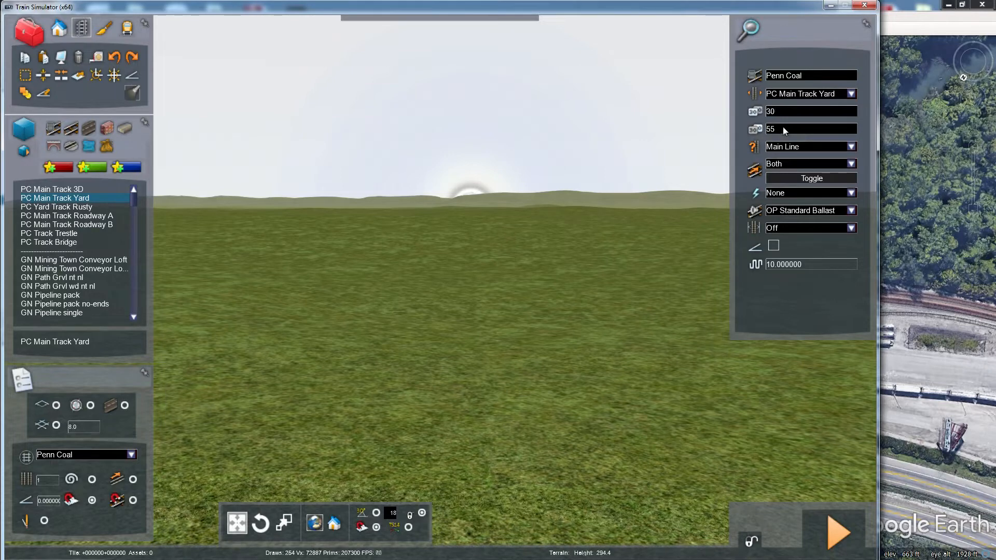
left_click_drag(783, 128, 762, 129)
type("3")
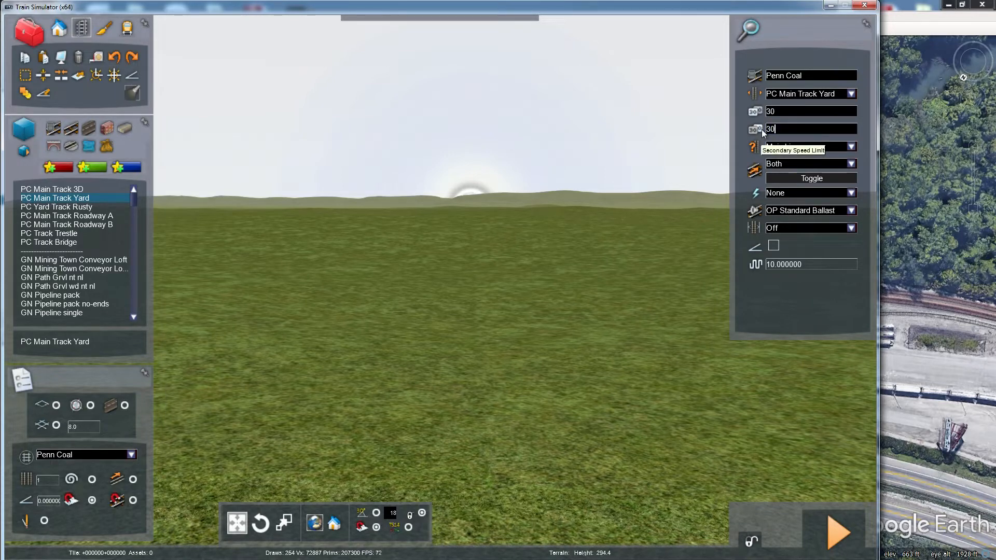
type("0")
left_click(851, 147)
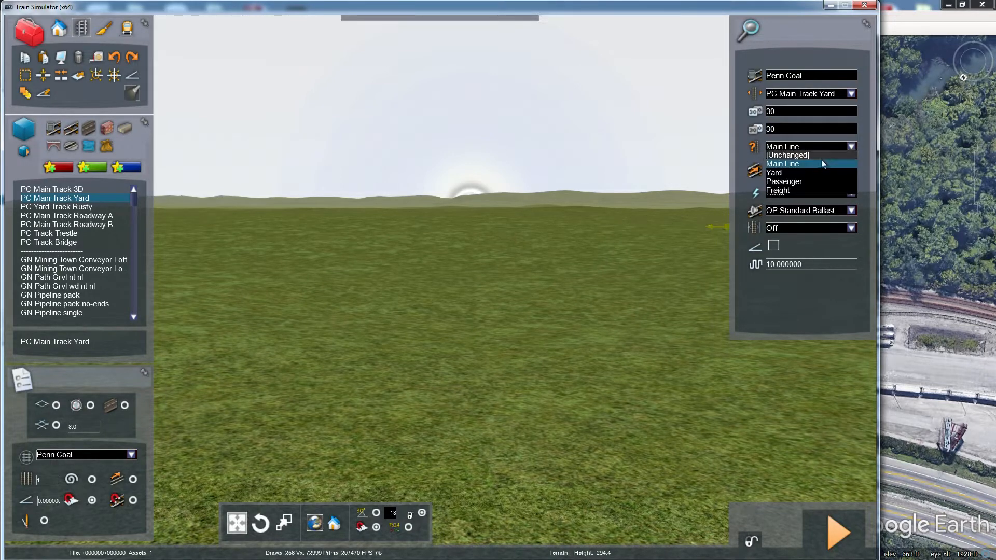
left_click(778, 172)
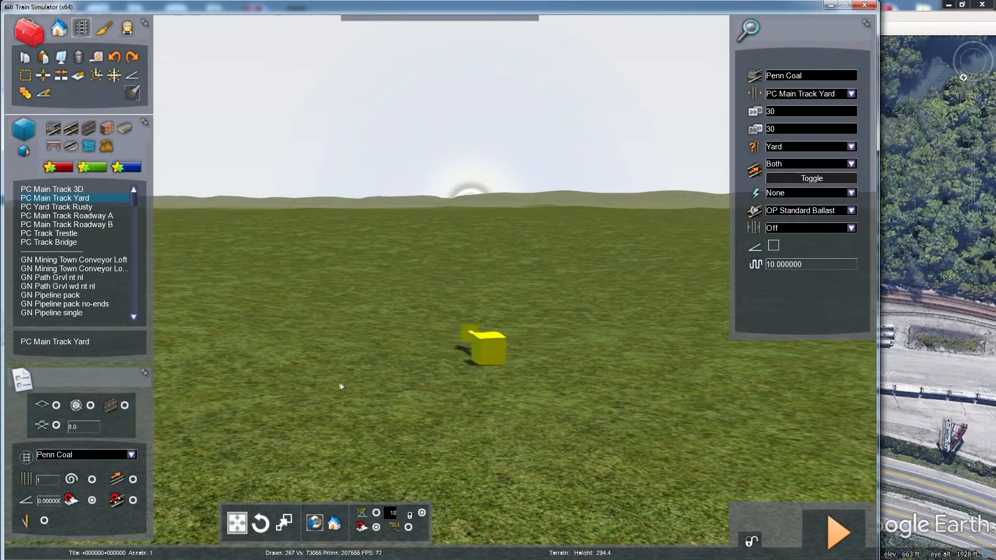
Step: Try laying a straight test track about 18 m long on the open plain and extending it straight toward the distant hills
mouse_move(334, 383)
left_mouse_down()
mouse_move(363, 359)
mouse_move(466, 215)
mouse_move(478, 205)
mouse_move(468, 272)
mouse_move(506, 211)
mouse_move(505, 282)
mouse_move(499, 272)
mouse_move(496, 281)
mouse_move(500, 266)
mouse_move(471, 453)
left_mouse_up()
scroll(506, 282, "down", 8)
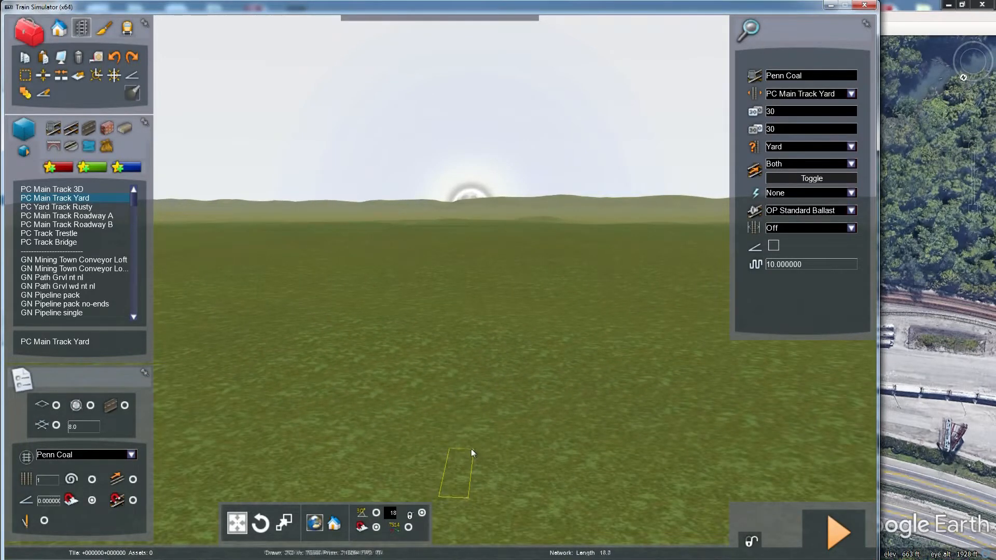
left_click(469, 434)
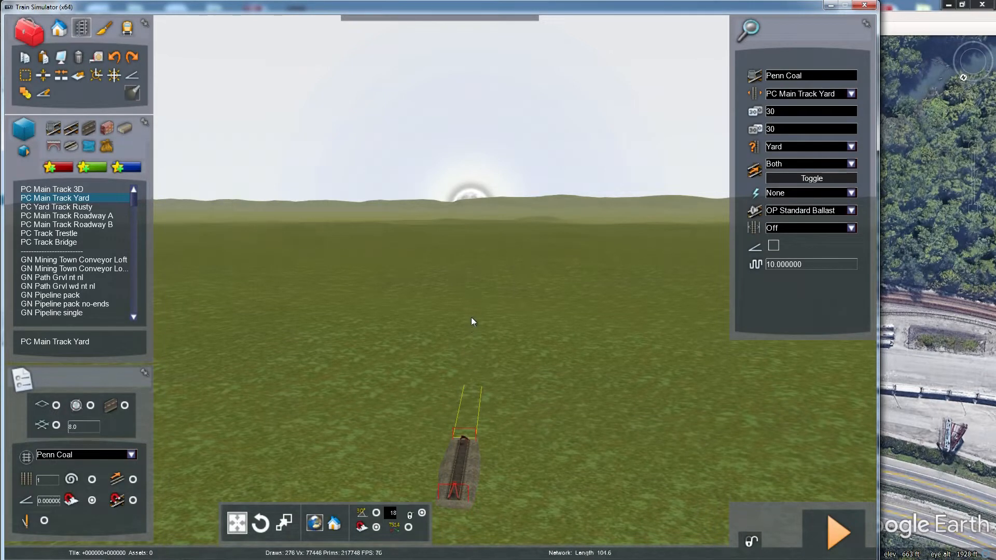
left_click(495, 238)
Step: Examine along its length how the level test track sits relative to the uneven terrain
right_click_drag(493, 237, 487, 200)
key("Up")
key("Up")
key("Up")
key("Right")
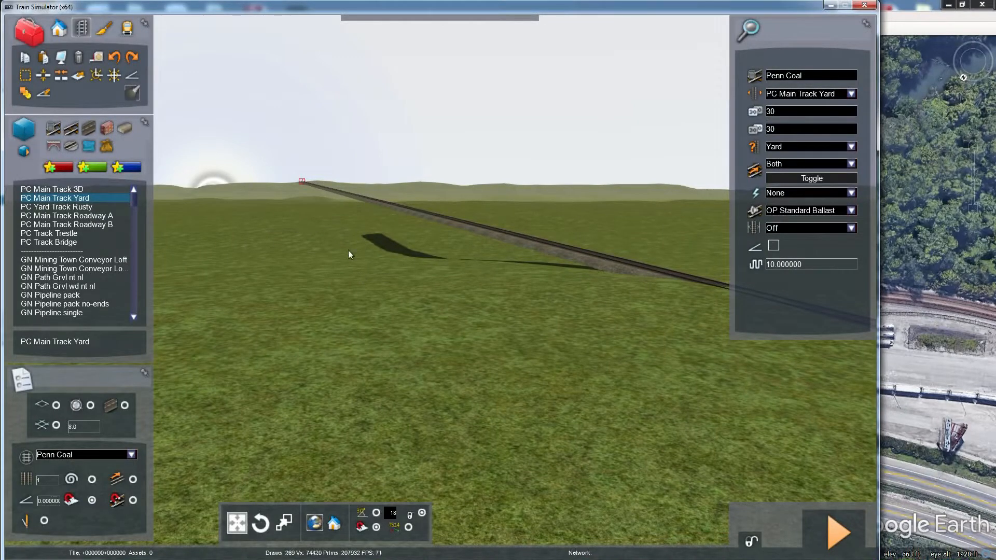
key("Up")
right_click_drag(319, 239, 337, 257)
key("Right")
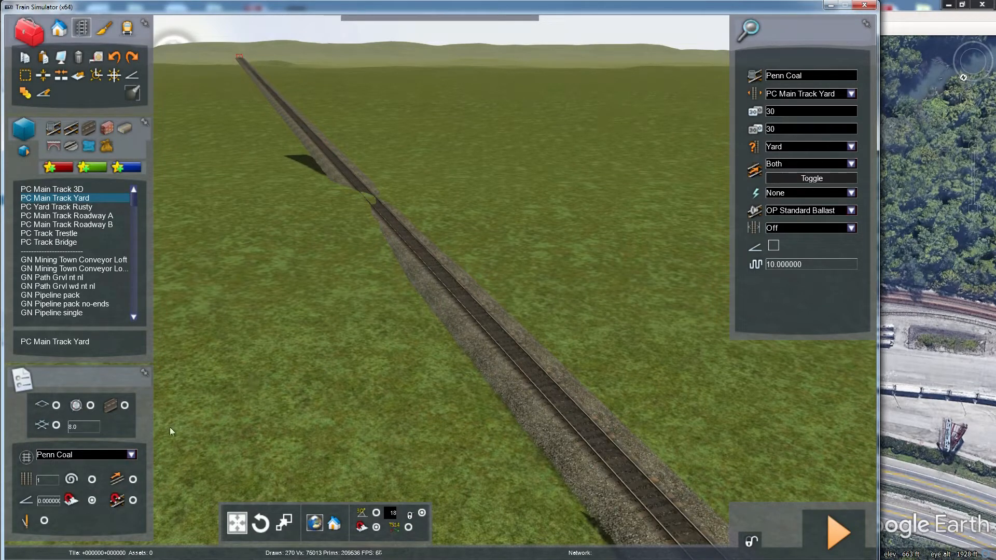
right_click_drag(263, 314, 259, 249)
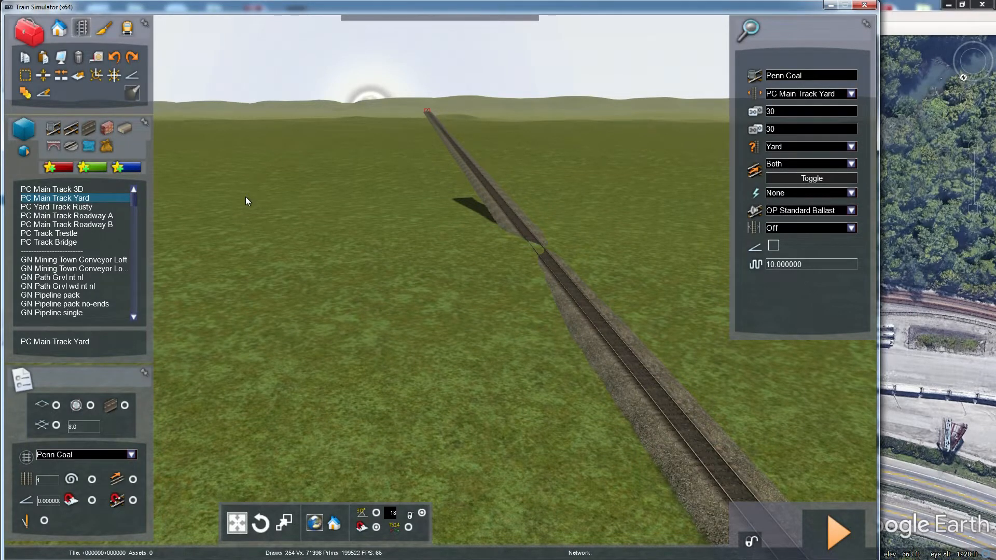
Step: Undo both pieces of the straight test track on the plain
left_click(115, 56)
right_click_drag(361, 244, 435, 389)
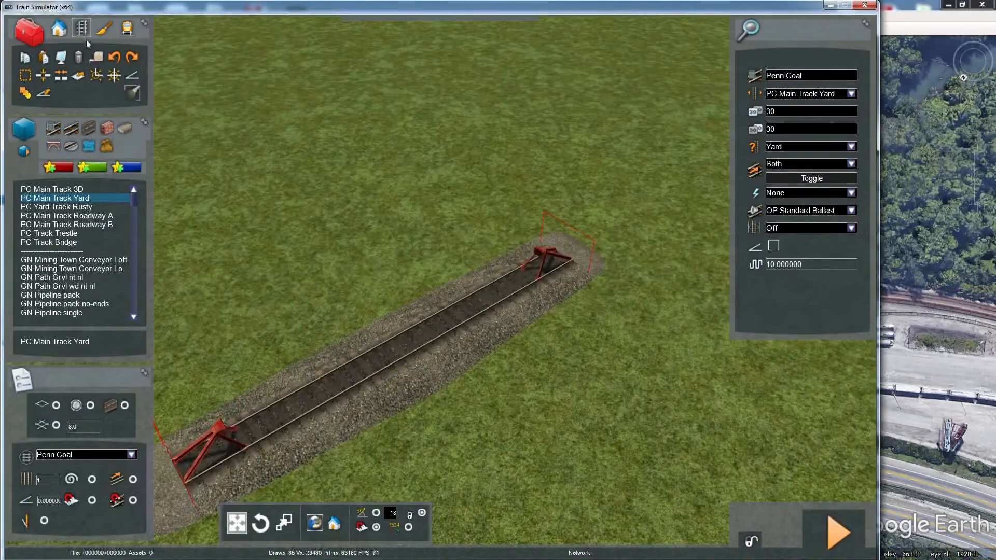
left_click(113, 57)
Step: Set the track gradient to -0.1 for the yard track beginning near the origin marker
mouse_move(445, 182)
right_mouse_down()
mouse_move(462, 33)
mouse_move(543, 26)
mouse_move(521, 23)
mouse_move(462, 70)
mouse_move(458, 171)
mouse_move(425, 185)
mouse_move(454, 198)
right_mouse_up()
key("Up")
key("Down")
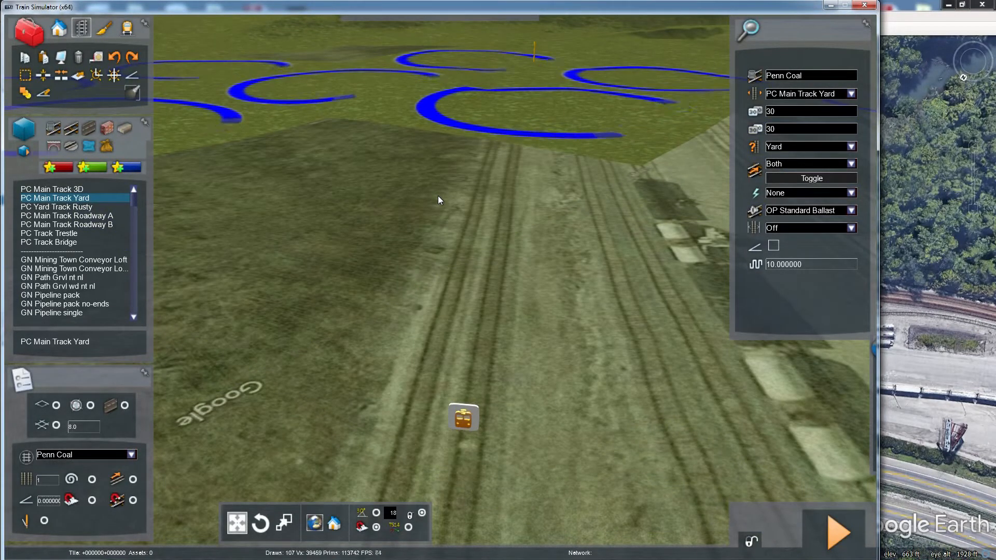
key("Left")
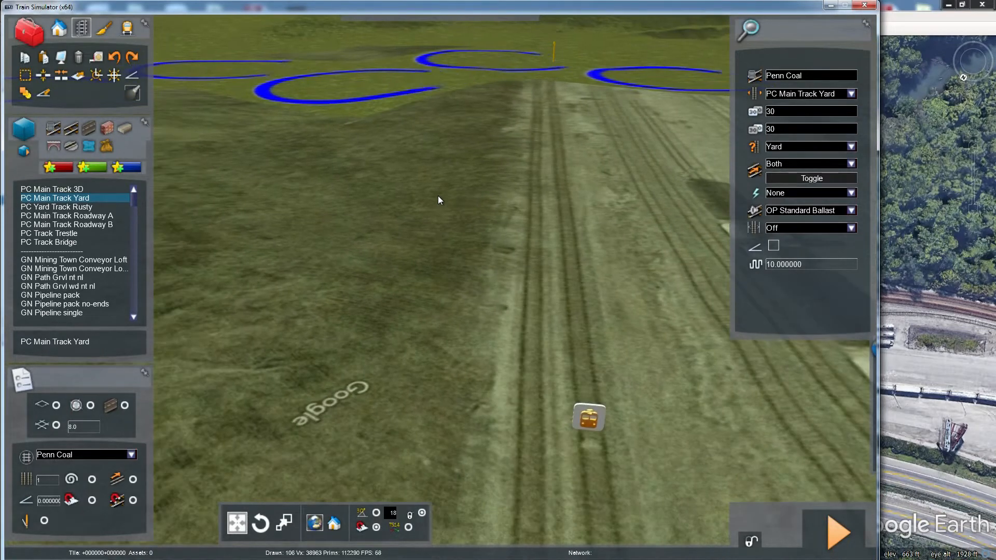
key("Right")
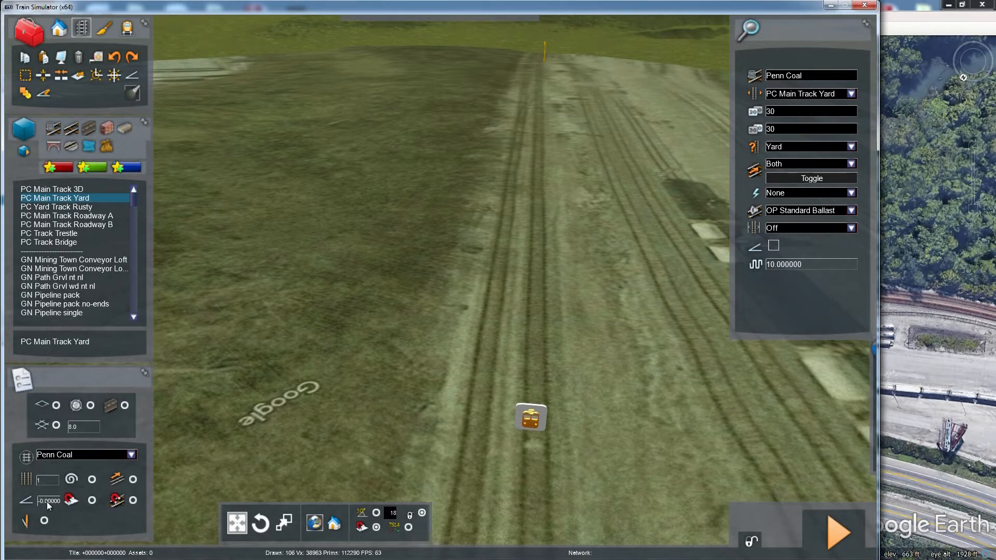
key("BackSpace")
type("1")
left_click(92, 500)
Step: Try to lay a straight track along the imaged rails beside the woods, starting near the origin marker
right_click_drag(627, 288, 440, 370)
key("Right")
key("Up")
scroll(618, 307, "down", 10)
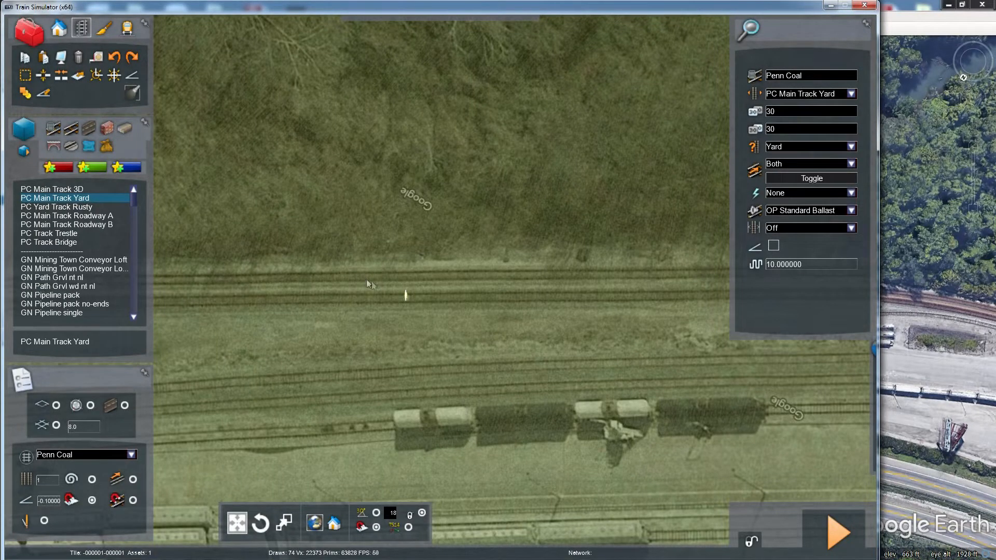
left_click_drag(417, 277, 434, 296)
left_click_drag(426, 296, 214, 286)
key("Right")
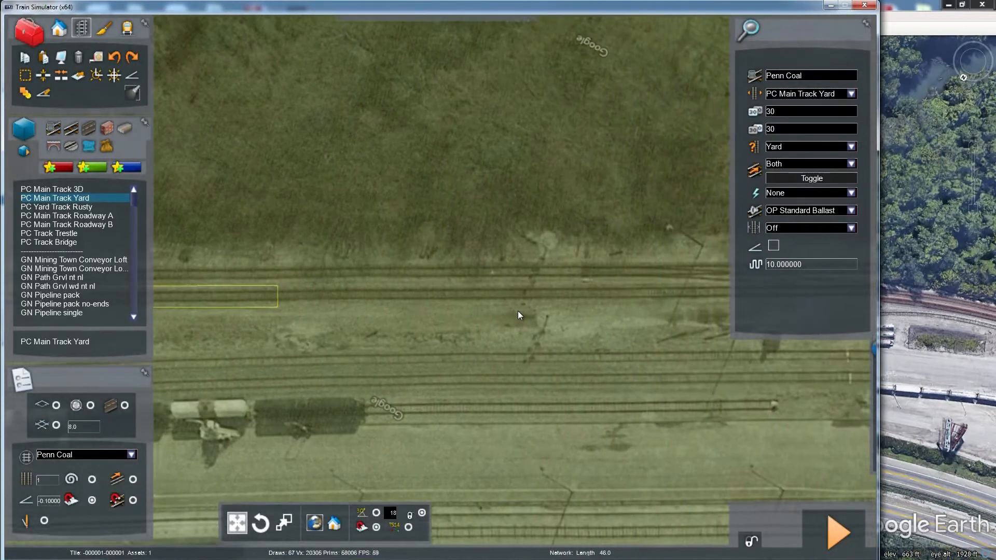
key("Right")
scroll(518, 310, "down", 2)
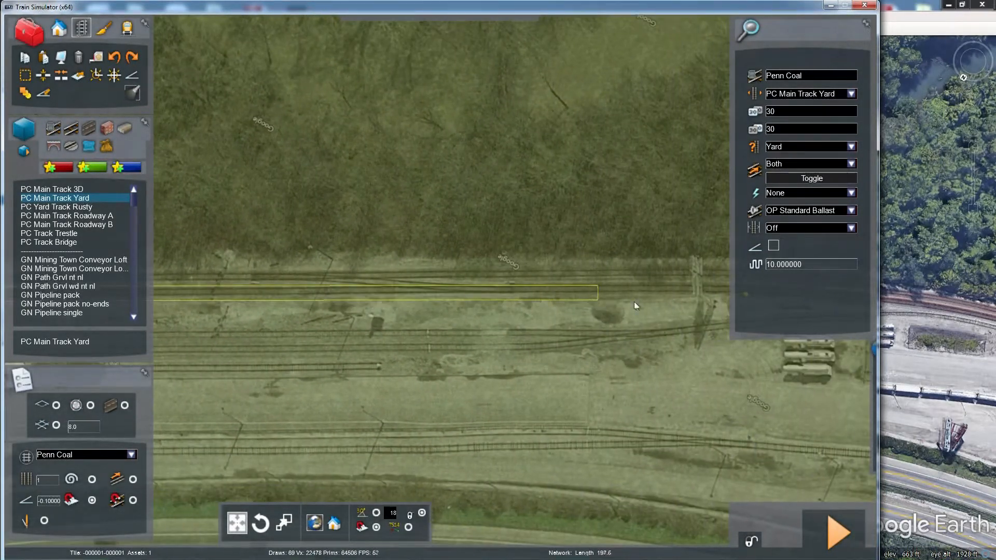
scroll(665, 301, "down", 2)
key("Left")
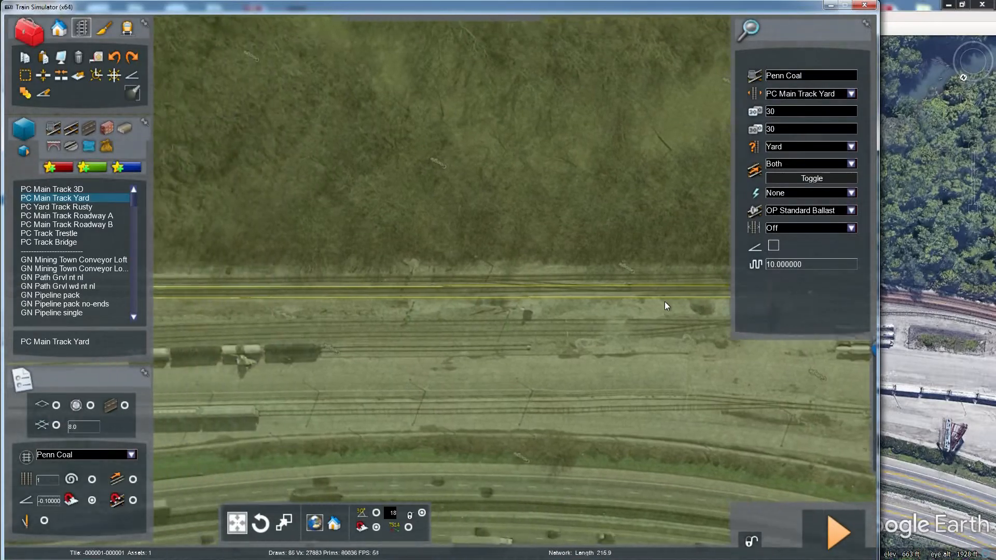
key("Left")
right_click_drag(644, 305, 644, 197)
scroll(644, 305, "up", 3)
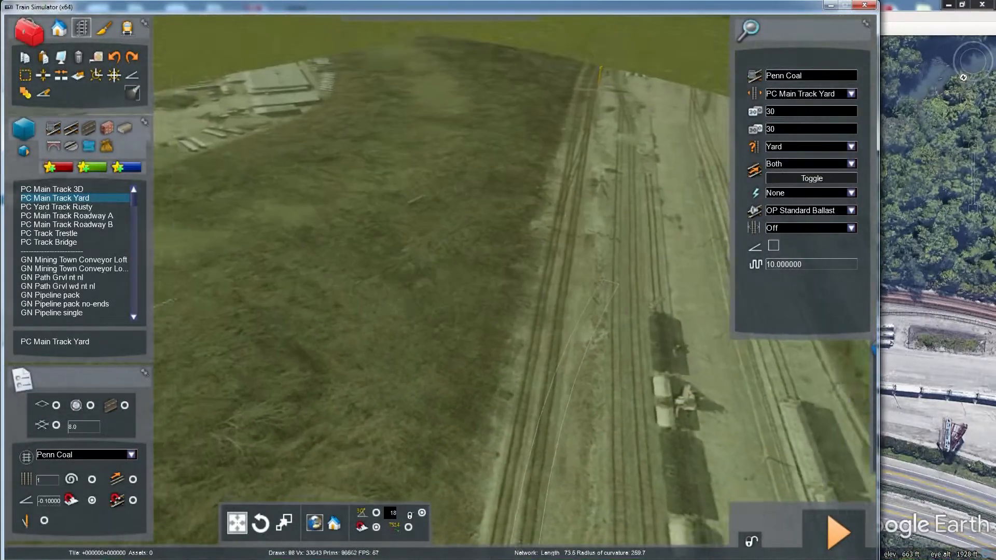
scroll(643, 305, "down", 2)
right_click_drag(578, 238, 513, 354)
key("Down")
left_click(518, 333)
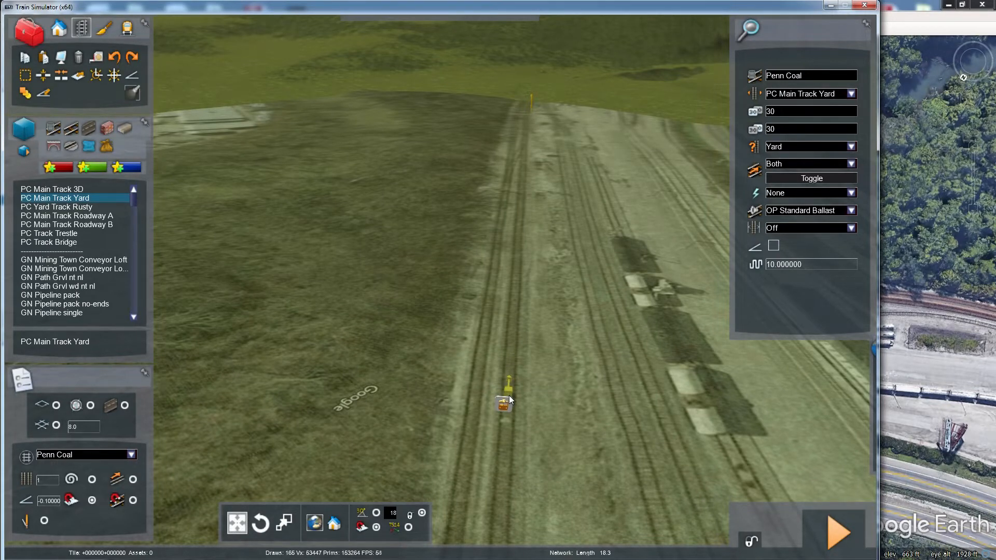
left_click(509, 388)
right_click(508, 382)
left_click(363, 358)
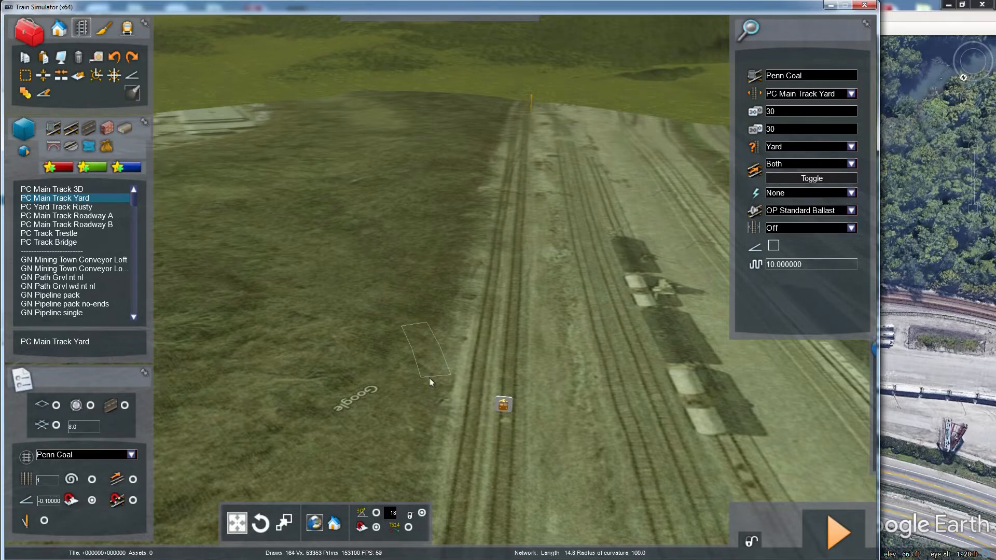
right_click(445, 368)
left_click(468, 390)
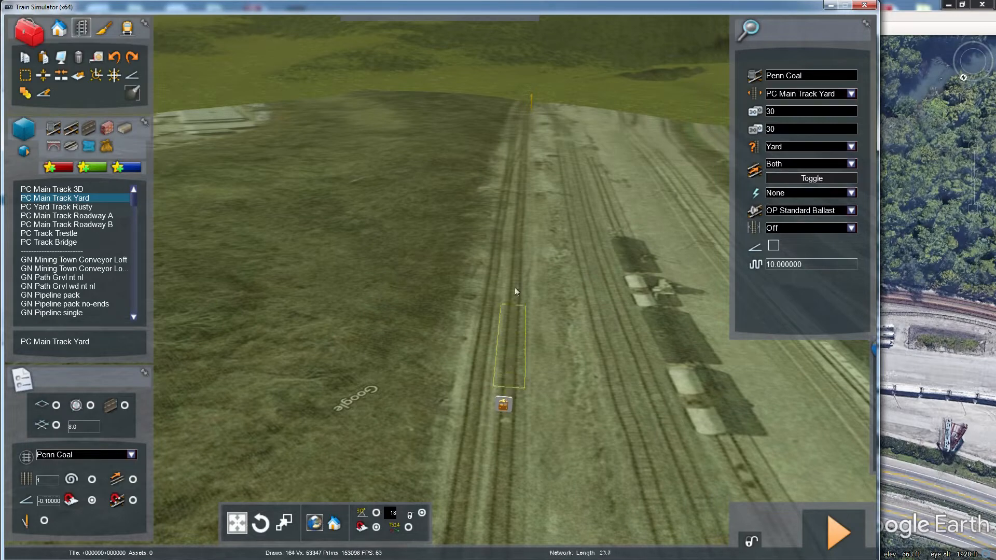
Step: Lay a straight yard track about 223 m long from the origin marker along the imaged rails to the start of the bend
left_click(524, 120)
mouse_move(507, 390)
left_mouse_down()
mouse_move(529, 107)
mouse_move(510, 391)
mouse_move(528, 236)
mouse_move(529, 94)
mouse_move(535, 258)
left_mouse_up()
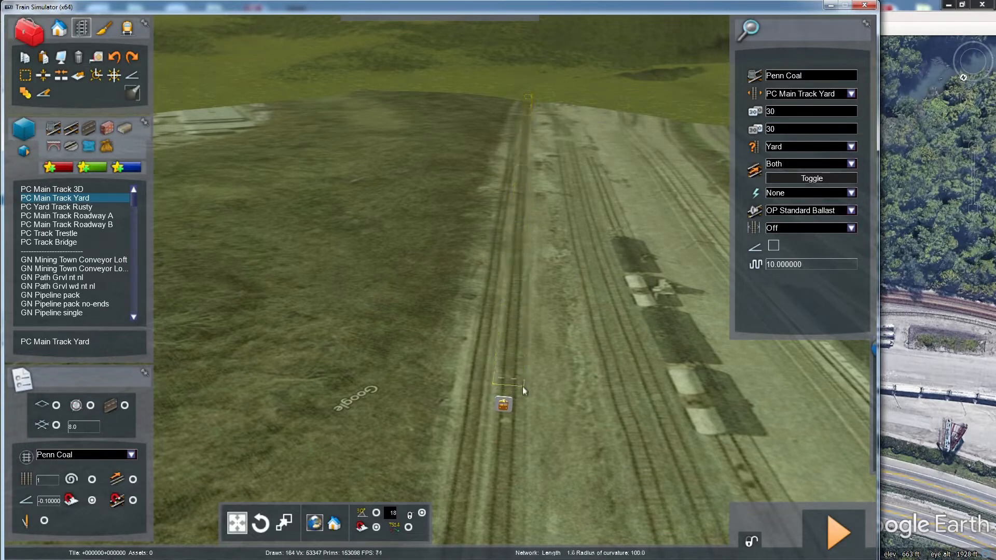
key("Up")
right_click_drag(522, 388, 504, 404)
key("Down")
key("Right")
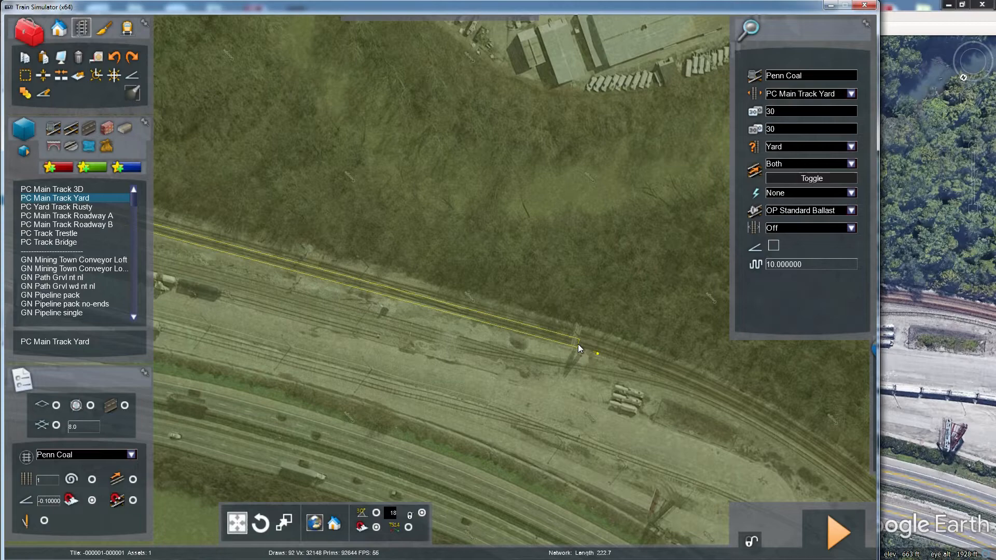
left_click(578, 344)
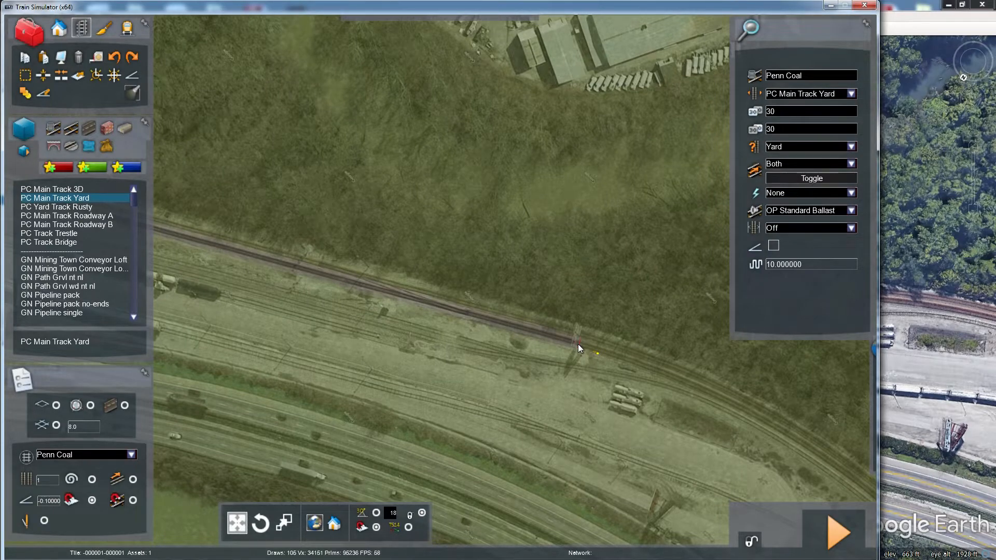
Step: Try to continue from the end of the straight track with a curve along the imaged rails
key("Right")
scroll(578, 344, "up", 5)
key("Right")
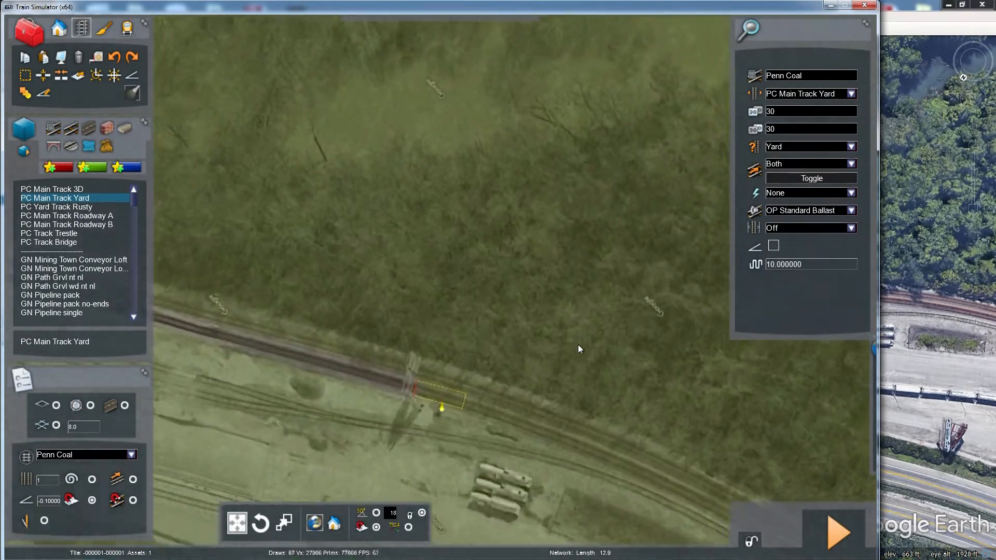
scroll(578, 344, "up", 2)
key("Down")
right_click_drag(579, 342, 628, 332)
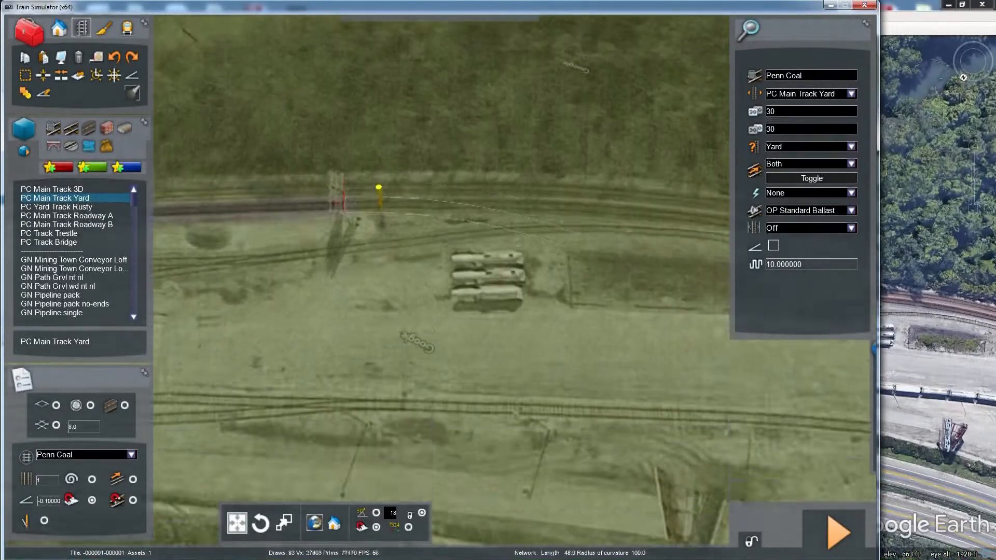
scroll(441, 280, "down", 3)
key("Left")
key("Right")
scroll(441, 280, "up", 5)
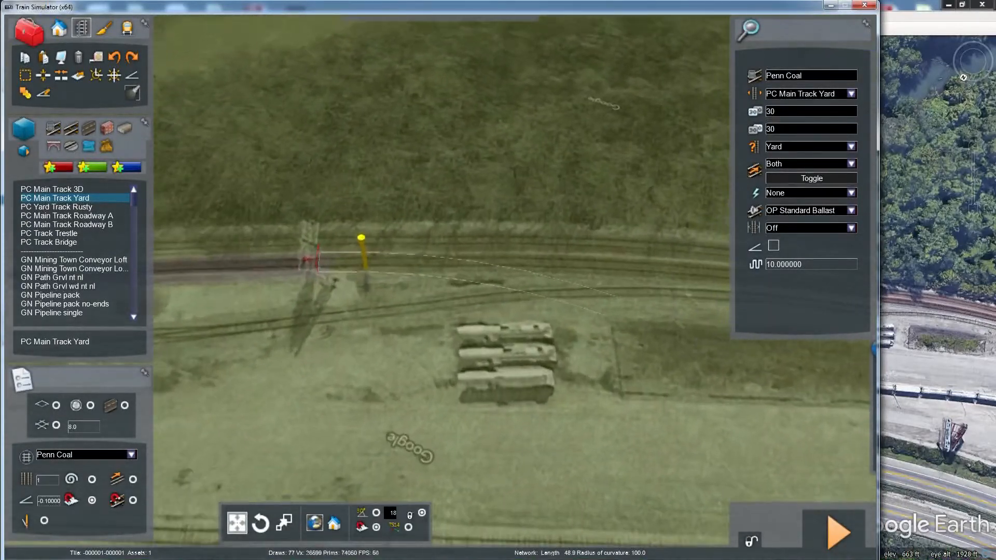
scroll(531, 307, "up", 2)
right_click(511, 288)
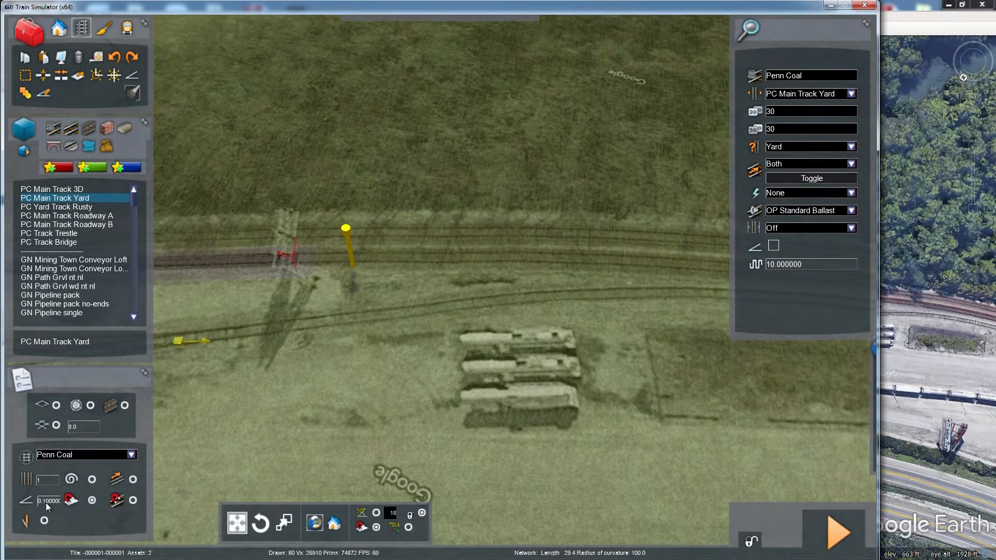
Step: Set the track gradient to 0
left_click(46, 502)
type("0")
key("Up")
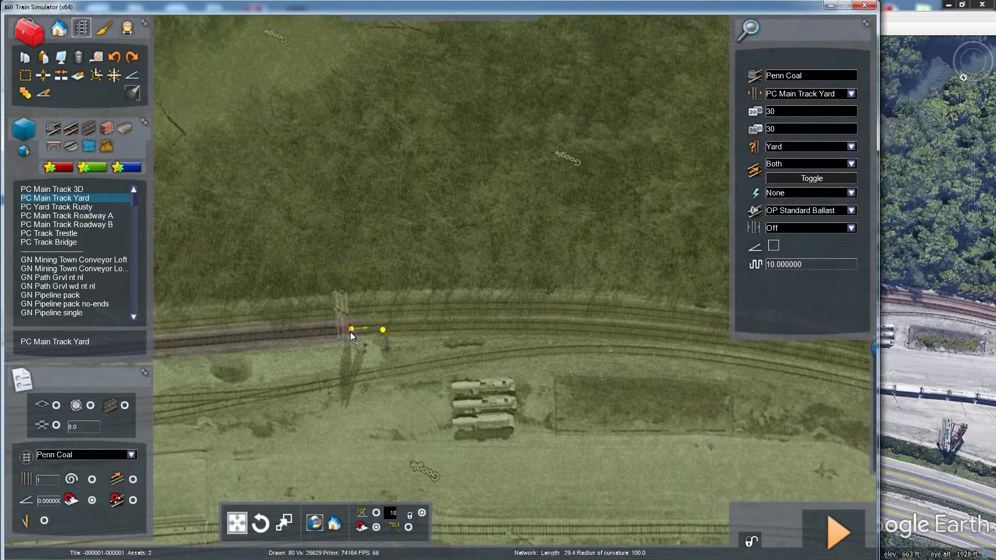
Step: Try to lay one long curve from the end of the straight yard track around the imaged bend
left_click(353, 333)
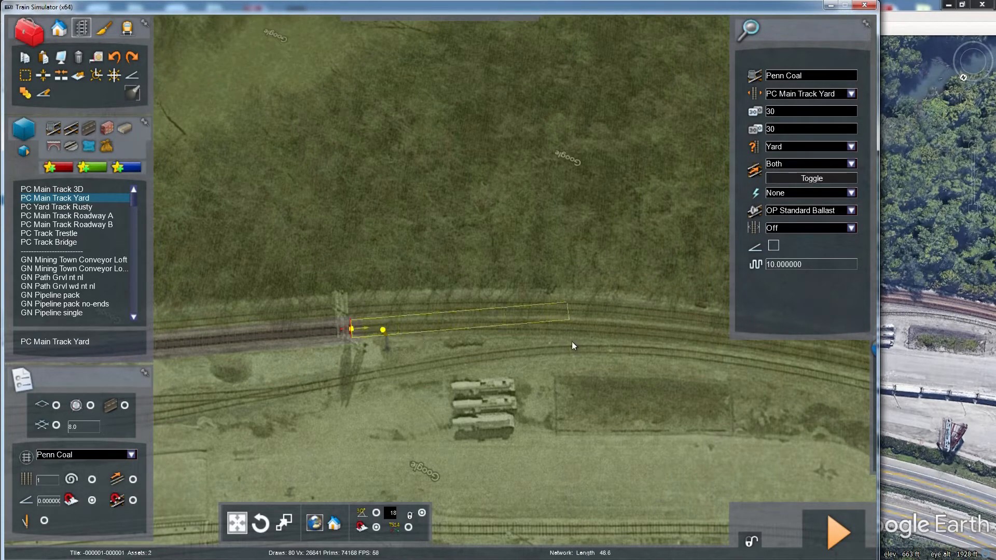
scroll(611, 331, "down", 2)
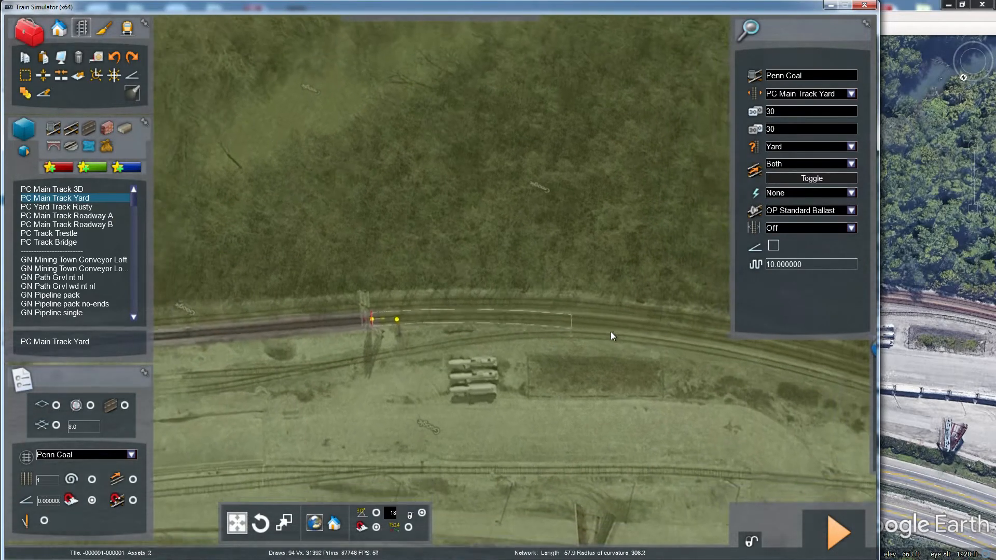
scroll(611, 332, "down", 2)
key("Right")
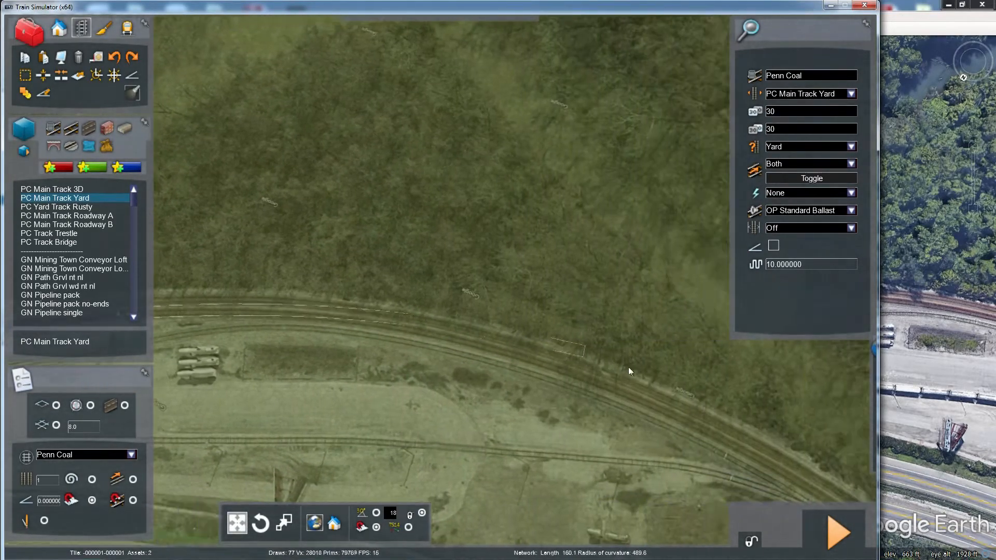
key("Right")
mouse_move(633, 375)
right_mouse_down()
mouse_move(669, 375)
mouse_move(645, 366)
right_mouse_up()
key("Right")
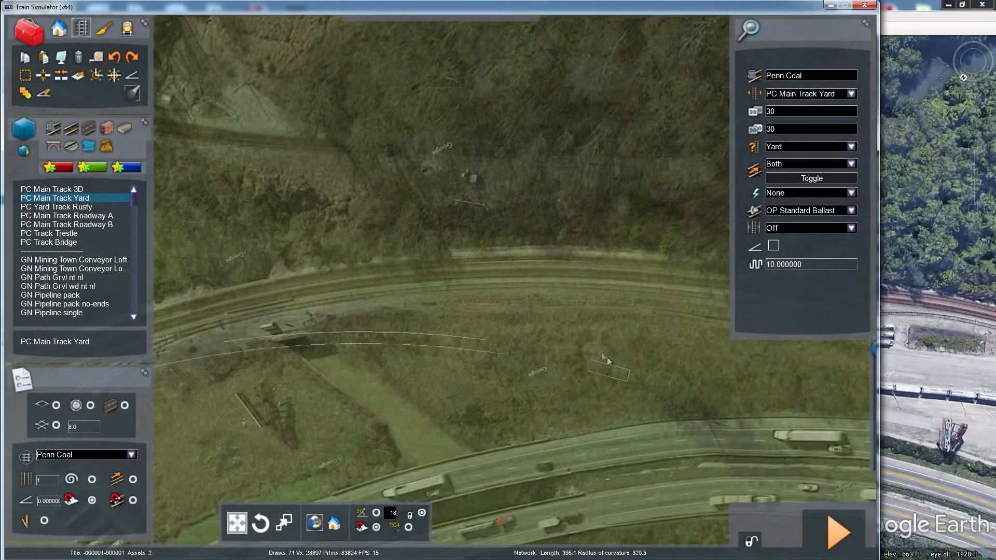
scroll(328, 285, "down", 1)
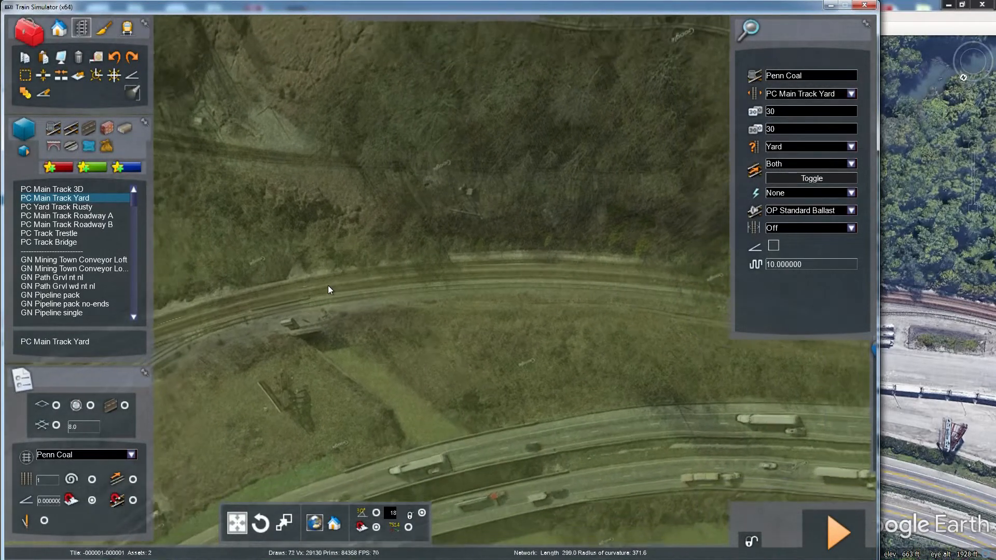
scroll(326, 288, "down", 3)
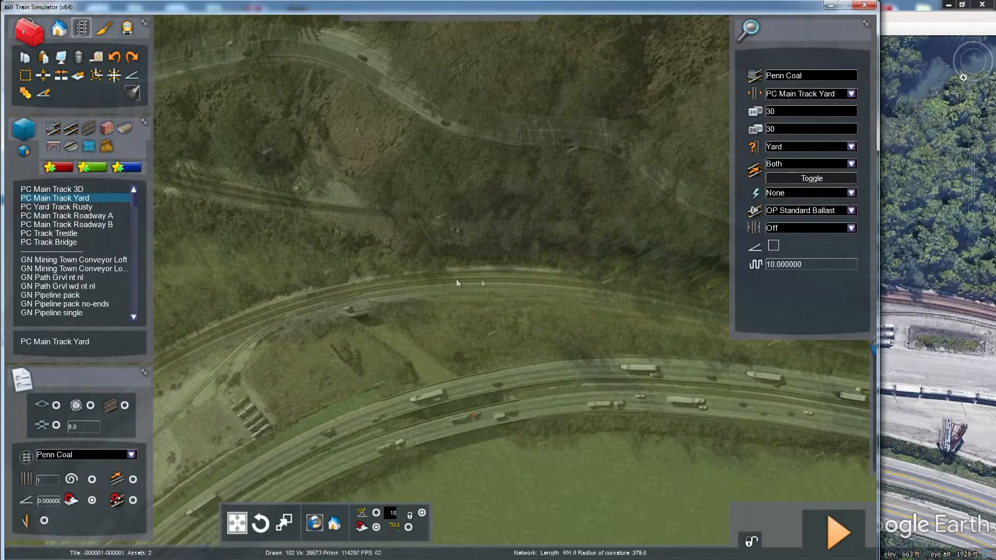
key("Left")
mouse_move(254, 291)
right_mouse_down()
mouse_move(220, 291)
mouse_move(236, 291)
right_mouse_up()
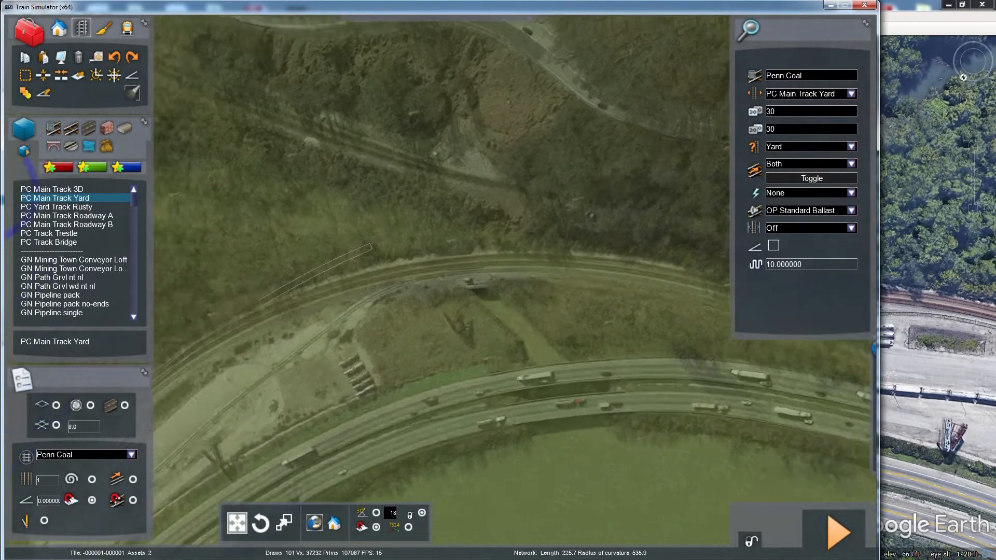
key("Left")
right_click_drag(371, 247, 332, 247)
scroll(363, 248, "up", 2)
key("Left")
right_click_drag(223, 291, 239, 290)
scroll(238, 291, "down", 2)
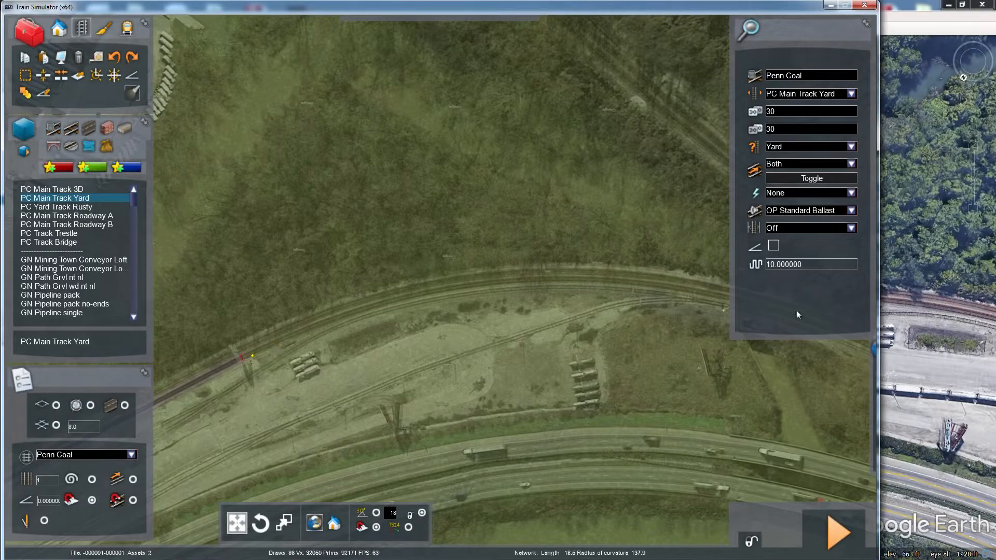
Step: Lay a curve about 319 m long with a radius of about 369 m from the straight track's end along the imaged rails
mouse_move(780, 374)
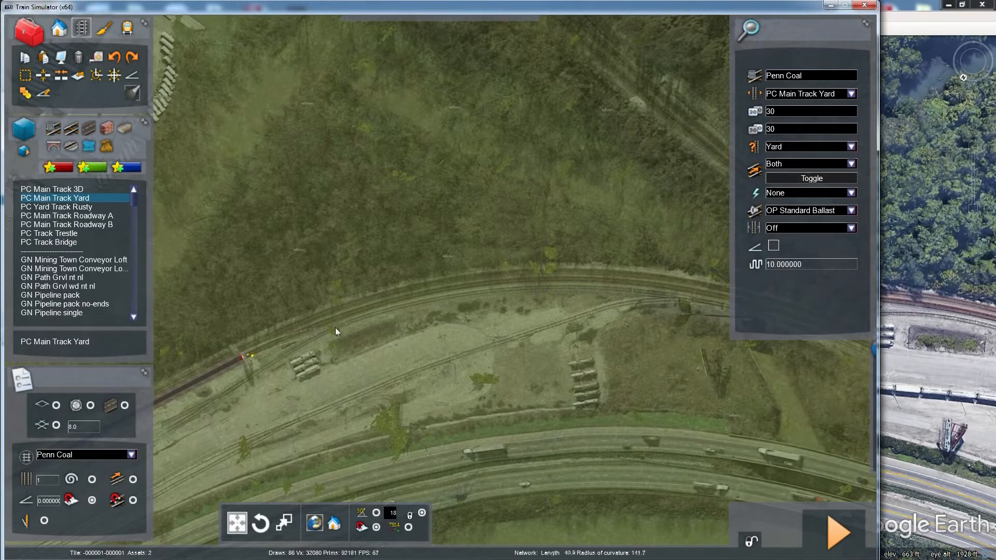
key("Right")
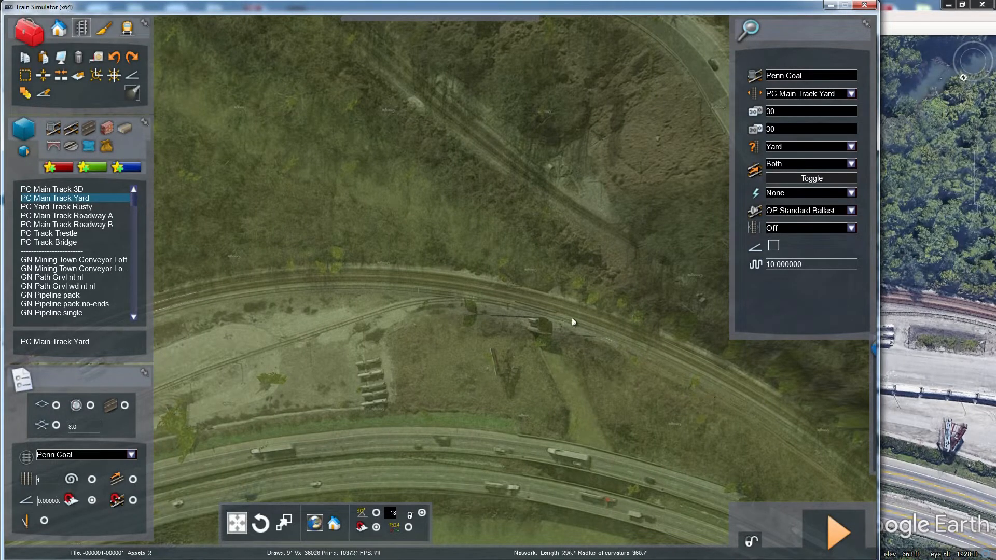
key("Left")
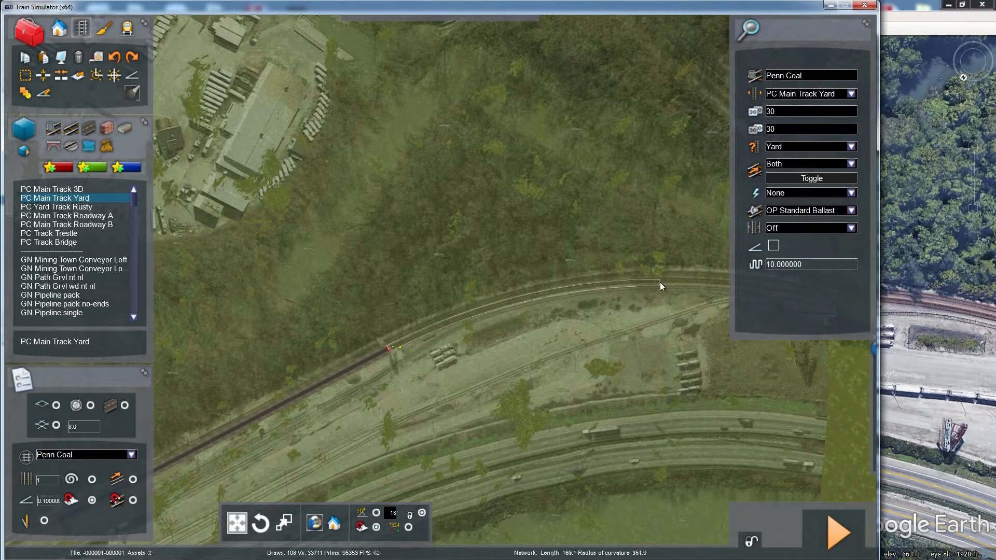
key("Right")
key("Right")
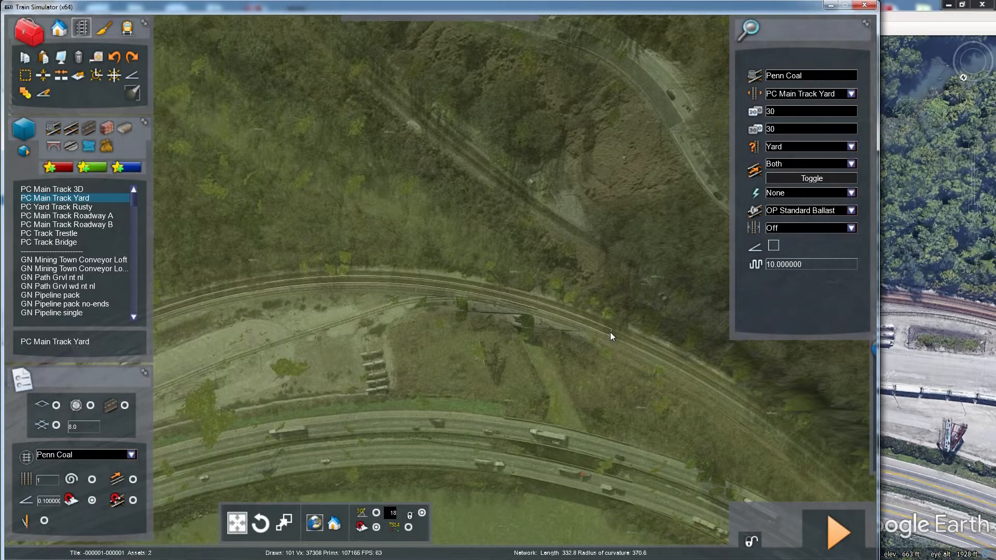
scroll(610, 332, "up", 8)
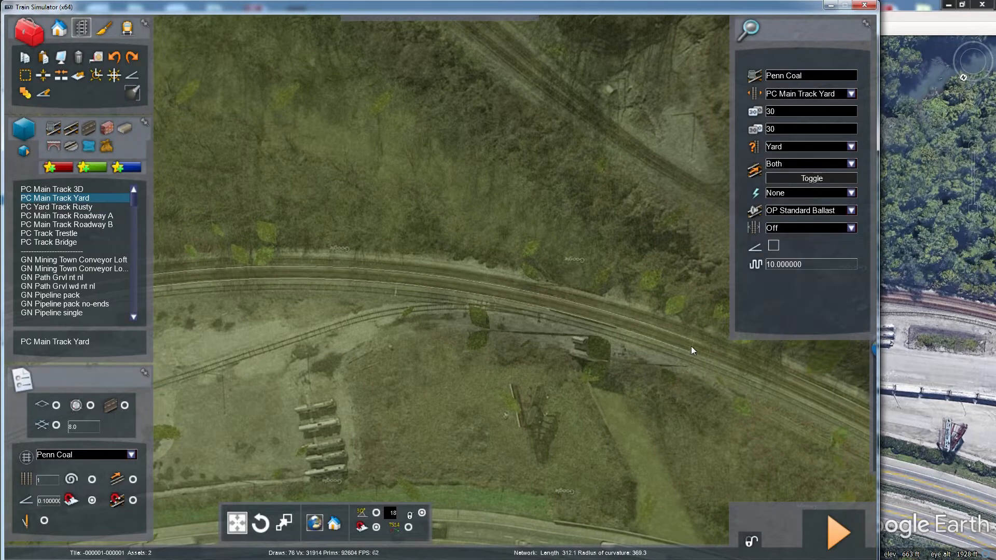
scroll(423, 277, "down", 4)
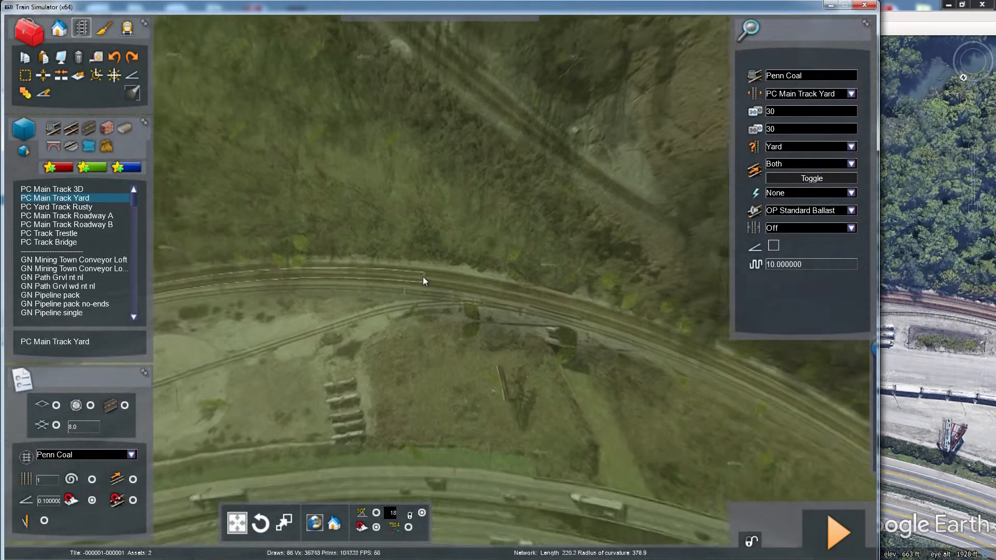
scroll(428, 295, "up", 3)
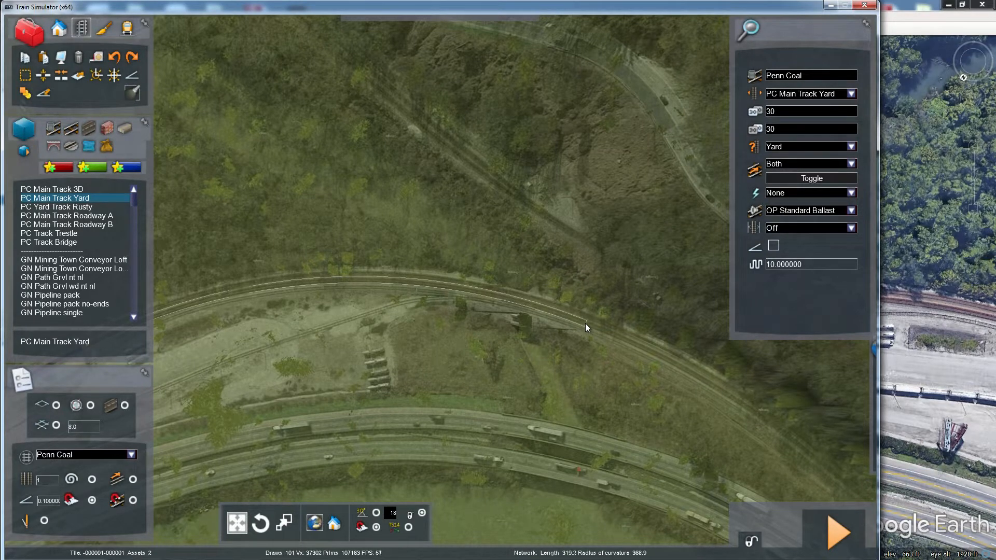
left_click(585, 322)
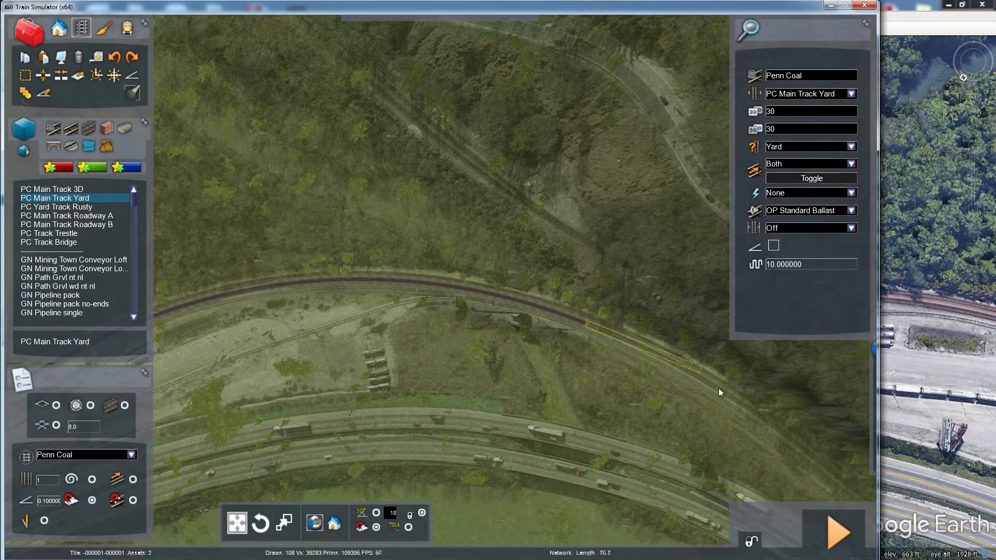
Step: Extend the track beyond the long curve along the imaged rails, ending with a curve about 45 m long and about 434 m in radius
left_click(762, 417)
mouse_move(761, 417)
right_mouse_down()
mouse_move(840, 417)
mouse_move(773, 410)
right_mouse_up()
key("Right")
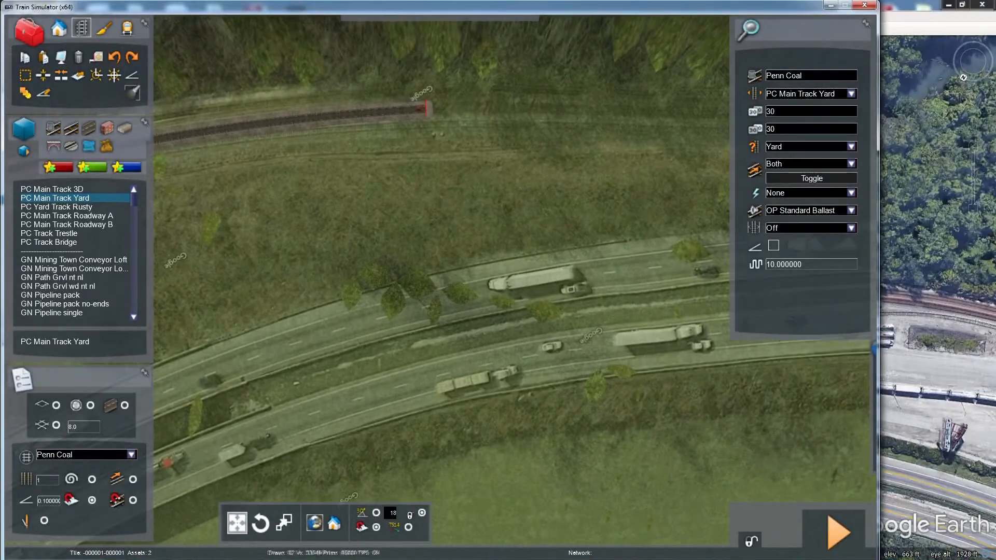
key("Up")
scroll(762, 417, "down", 4)
key("Right")
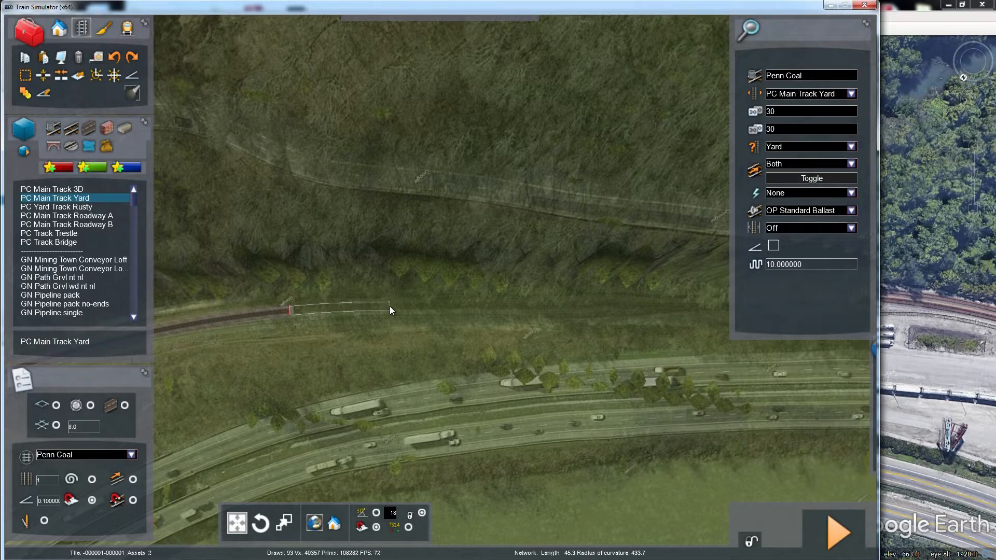
left_click(390, 306)
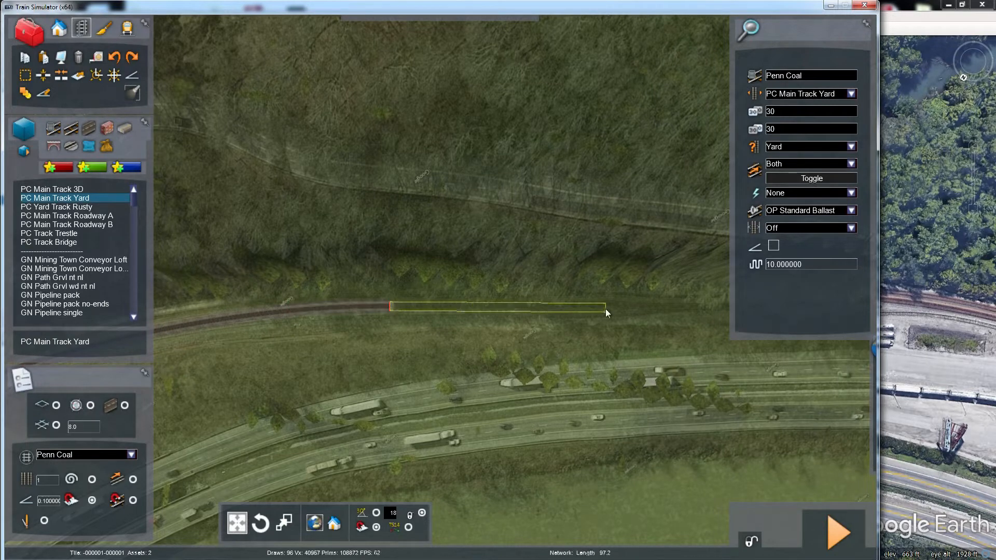
Step: Try to lay a straight track about 264 m long from the end of the short curve along the rails beside the highway
key("Right")
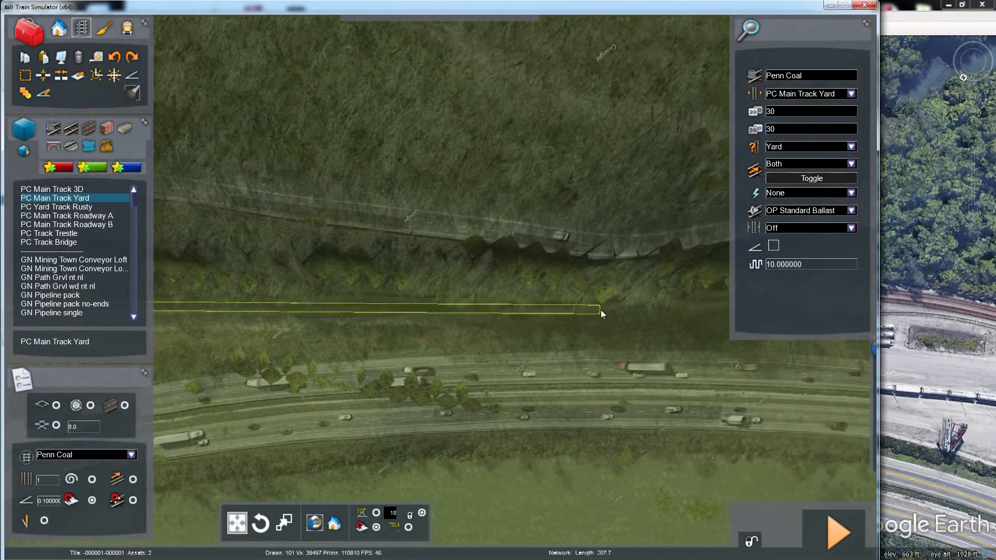
key("Right")
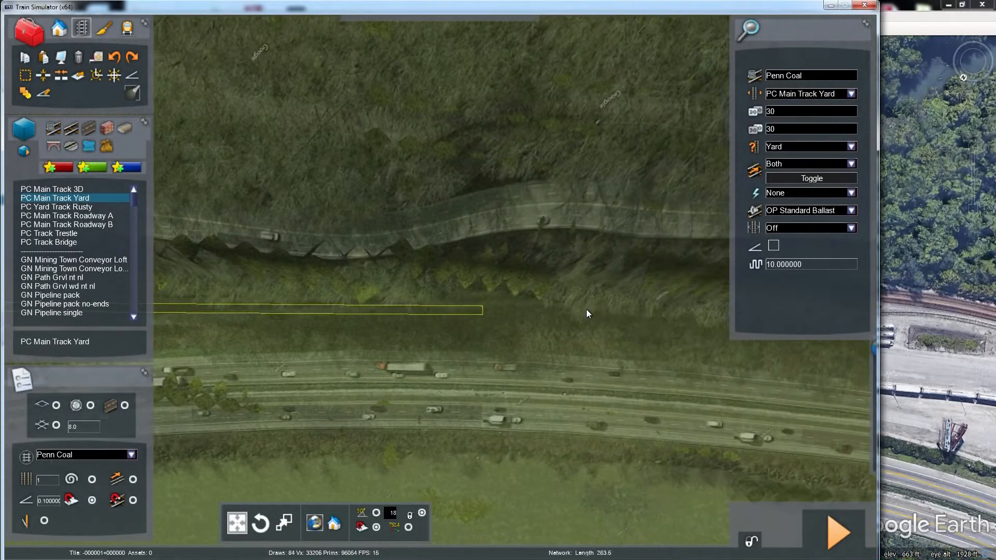
scroll(586, 309, "down", 1)
key("Left")
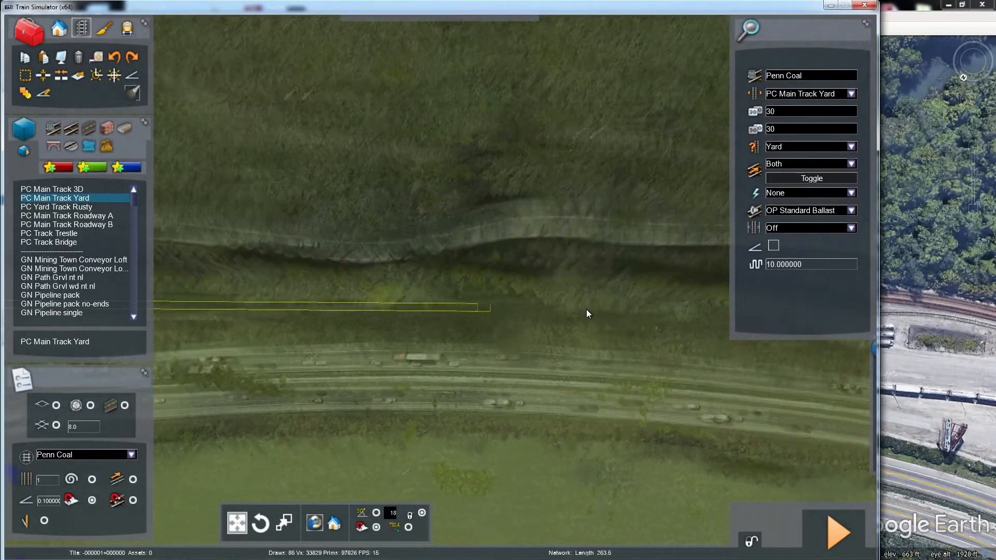
key("Left")
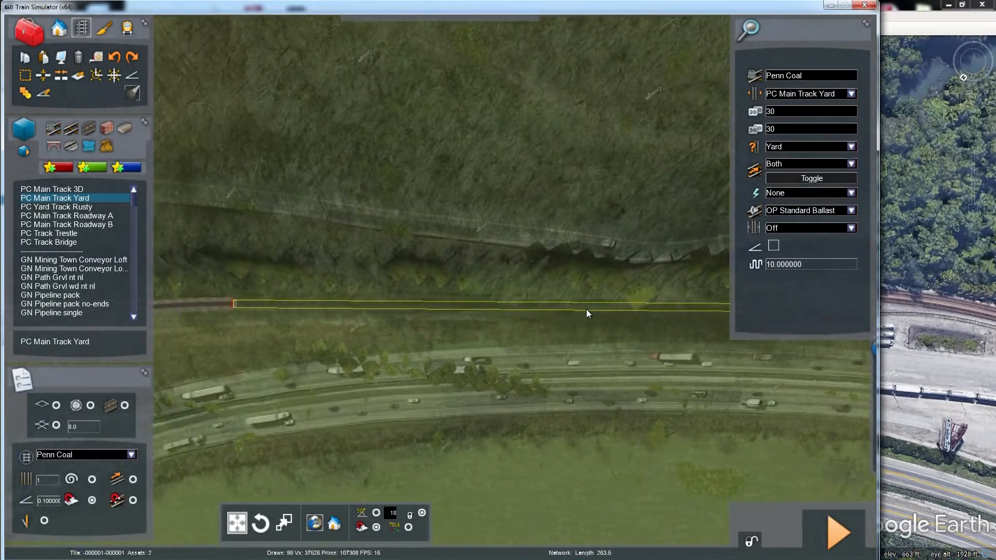
key("Left")
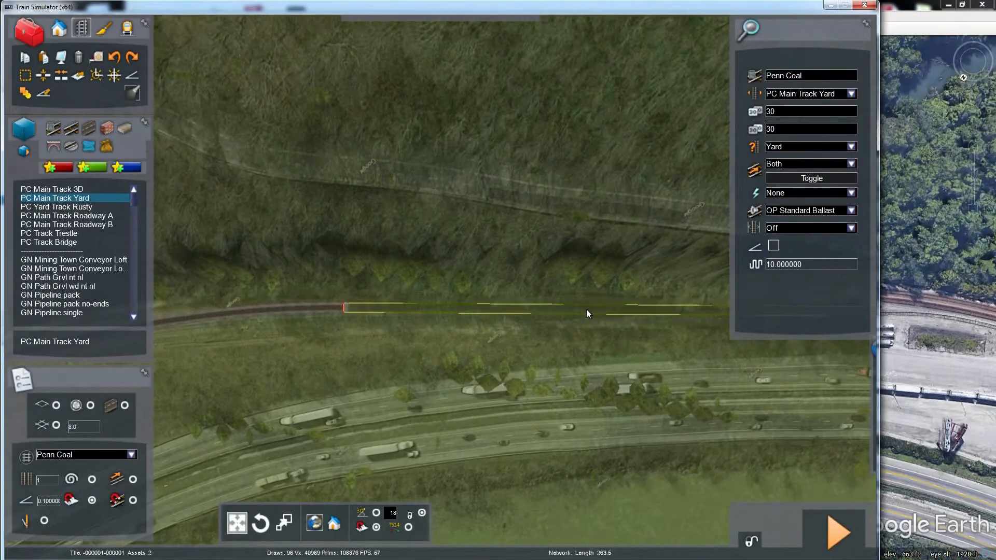
right_click(631, 291)
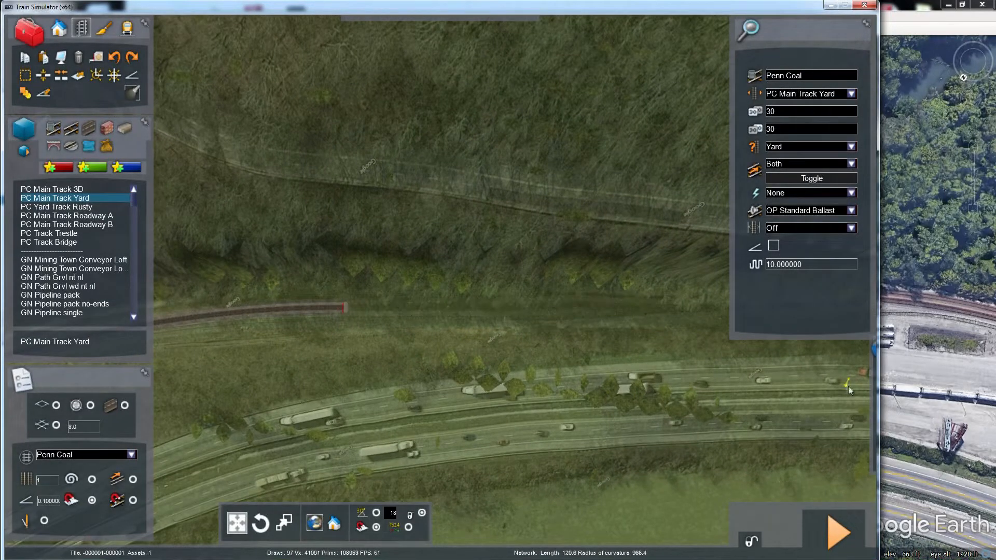
Step: Increase the opacity of the satellite imagery overlay slightly
mouse_move(832, 394)
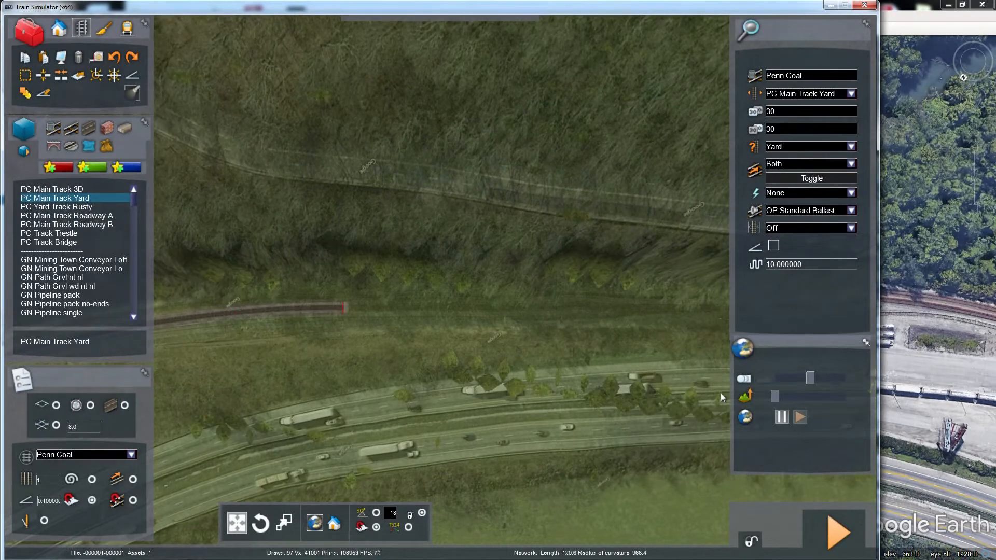
mouse_move(810, 377)
left_mouse_down()
mouse_move(823, 380)
mouse_move(817, 375)
left_mouse_up()
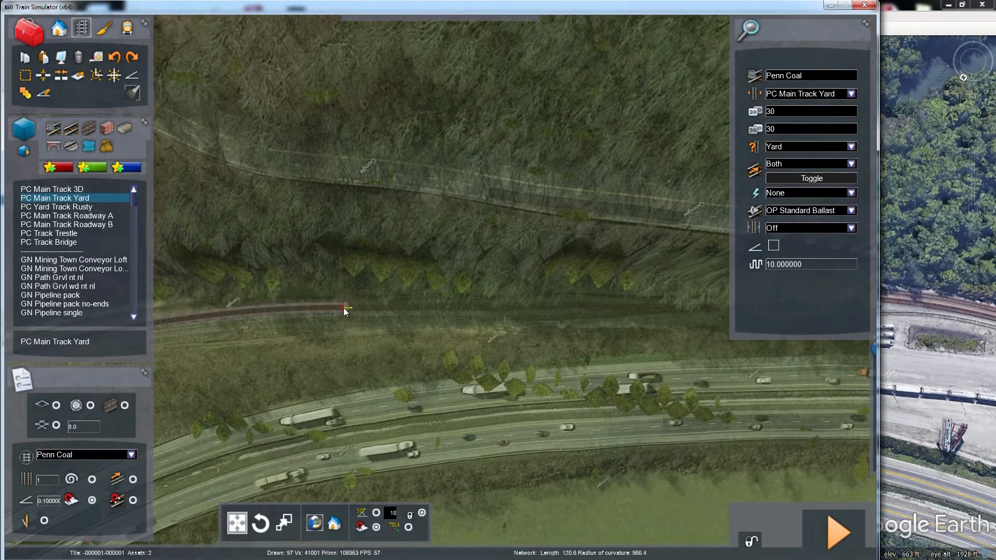
Step: Try to lay a straight track about 121 m long from the end of the short curve along the imaged rails
scroll(340, 308, "up", 3)
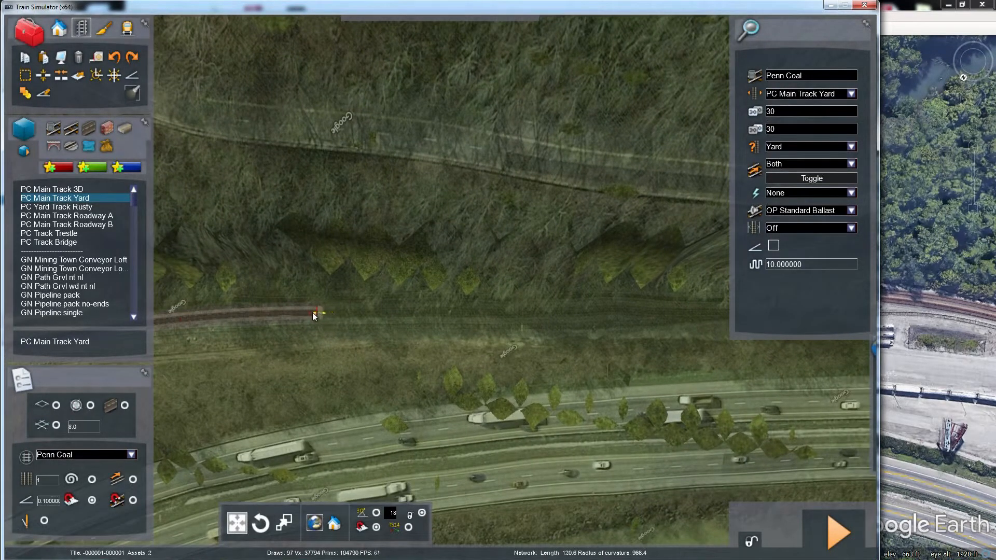
left_click(318, 313)
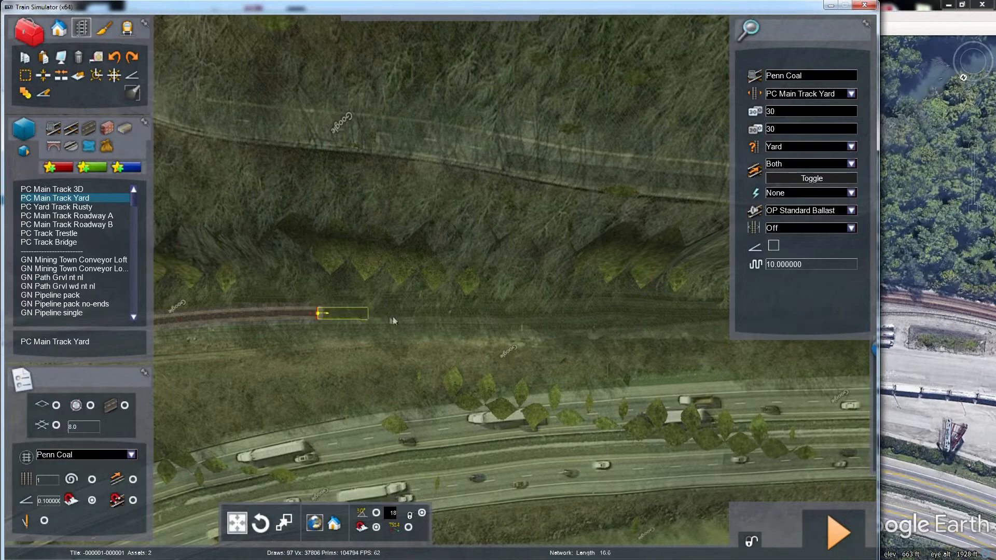
scroll(433, 316, "down", 3)
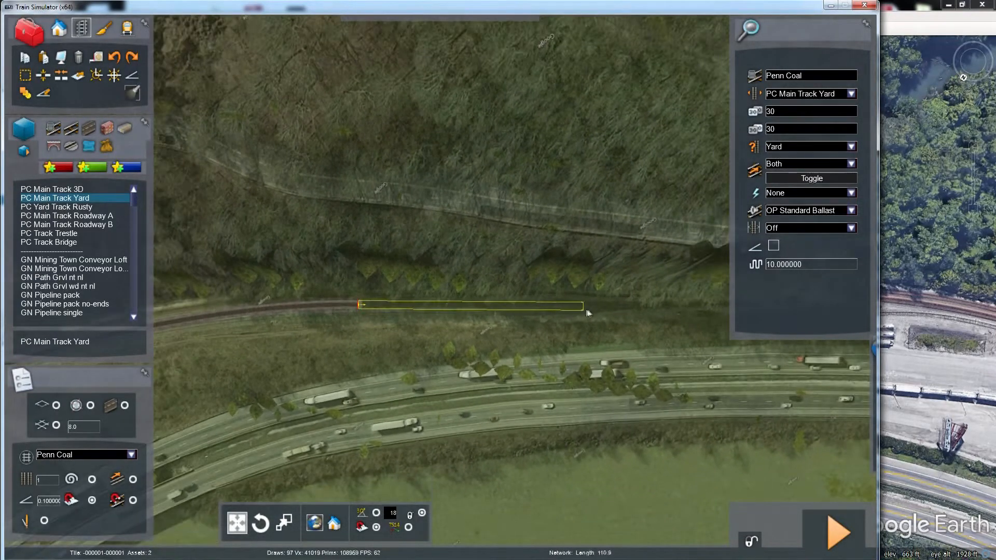
scroll(642, 309, "down", 3)
key("Right")
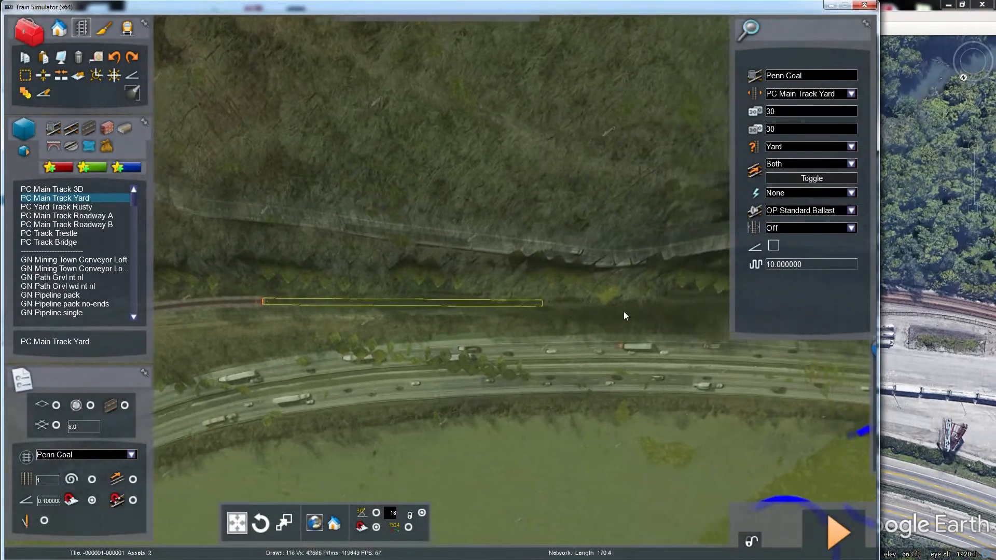
key("Left")
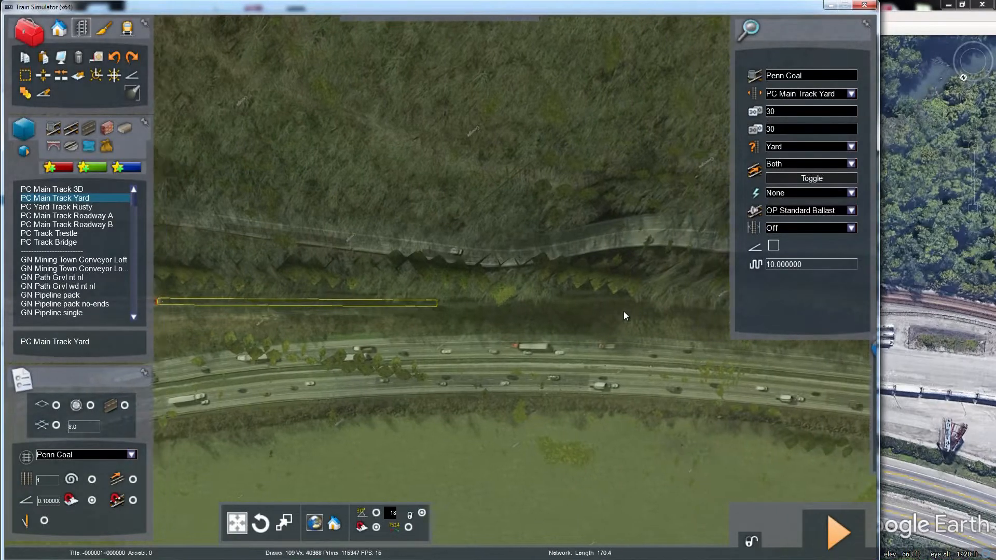
scroll(624, 312, "up", 3)
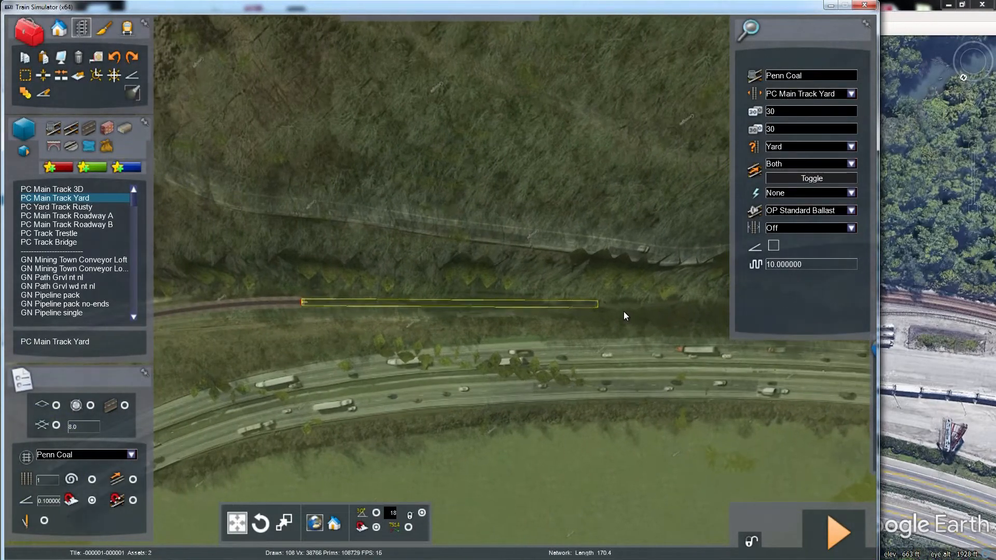
scroll(624, 312, "down", 2)
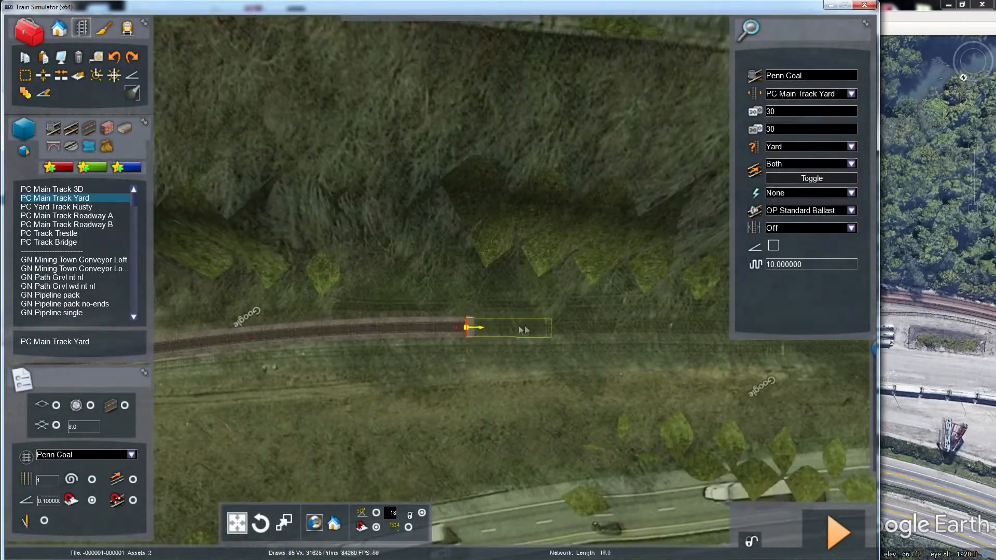
key("Left")
scroll(480, 332, "down", 1)
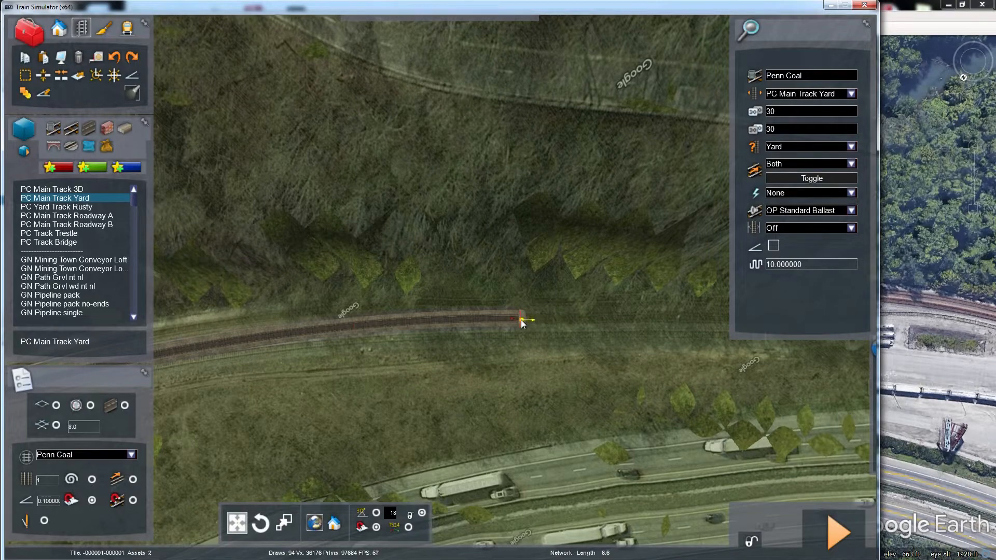
key("Right")
scroll(766, 322, "up", 3)
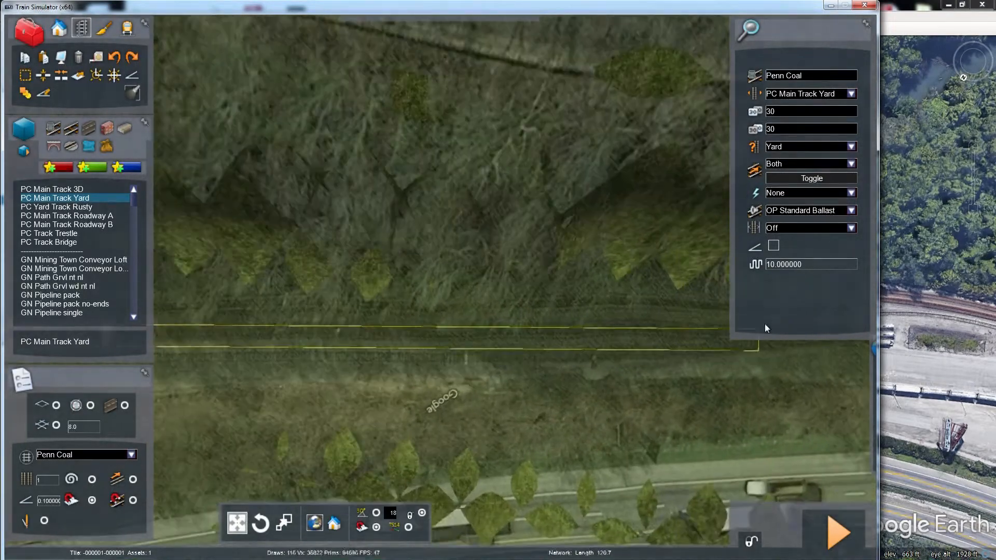
left_click(765, 324)
Step: Inspect the joint between the short curve and the new straight track up close, and undo the straight track
scroll(669, 328, "down", 3)
right_click_drag(669, 328, 508, 296)
scroll(498, 291, "up", 5)
scroll(498, 290, "up", 5)
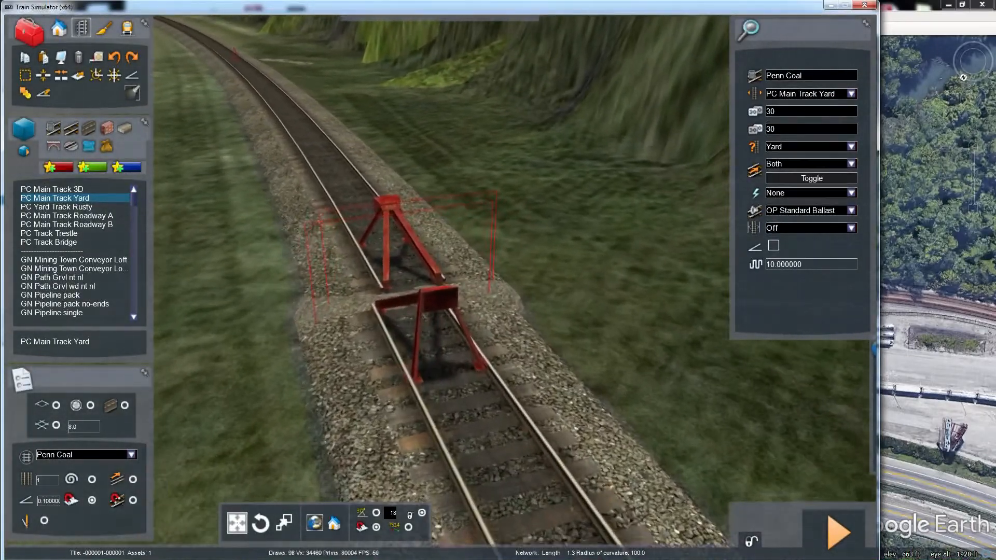
key("Left")
key("Right")
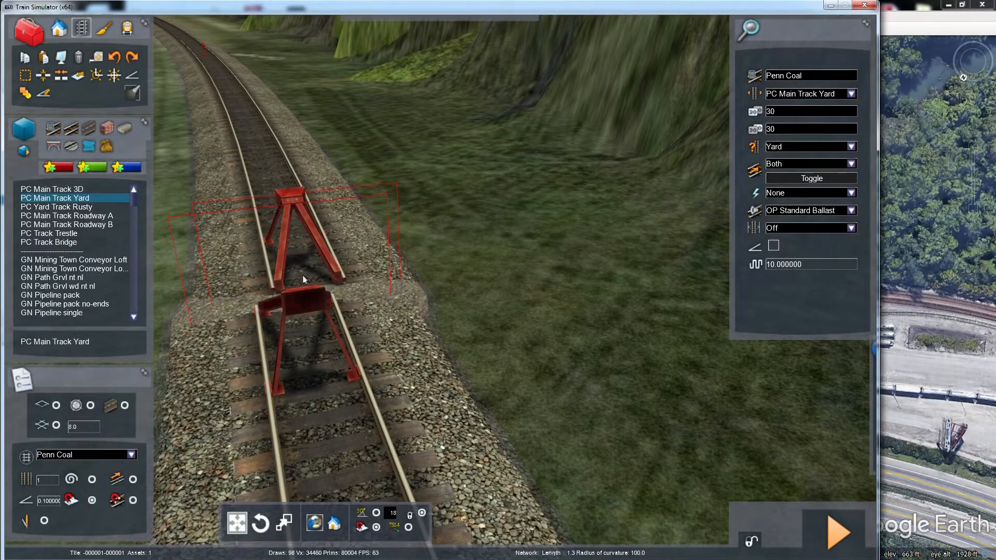
scroll(307, 272, "down", 5)
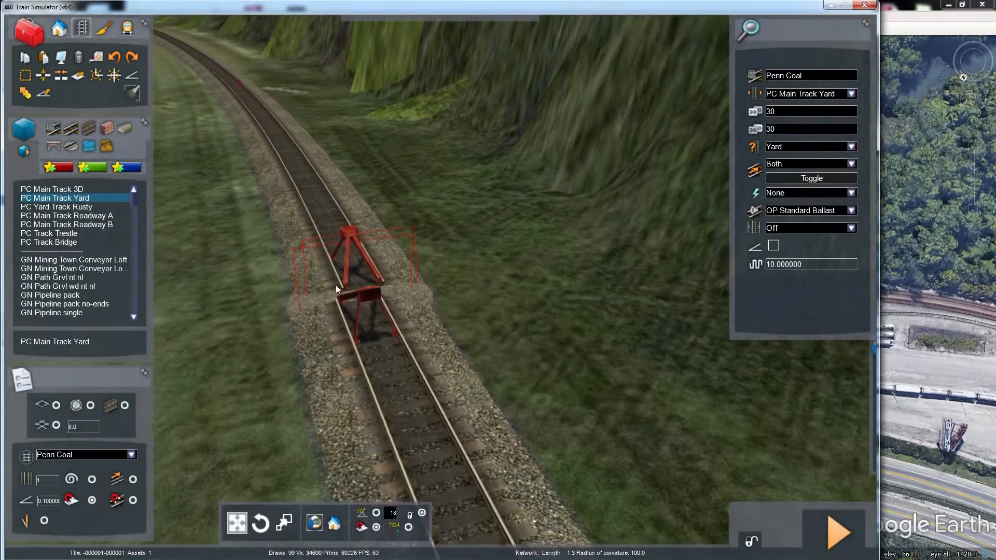
scroll(336, 286, "down", 5)
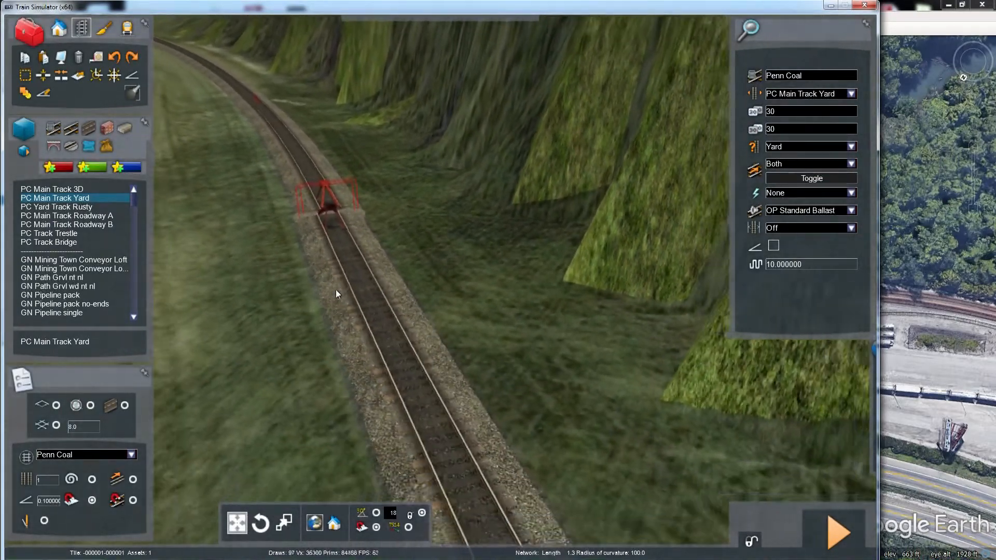
scroll(336, 294, "down", 6)
right_click_drag(336, 294, 336, 294)
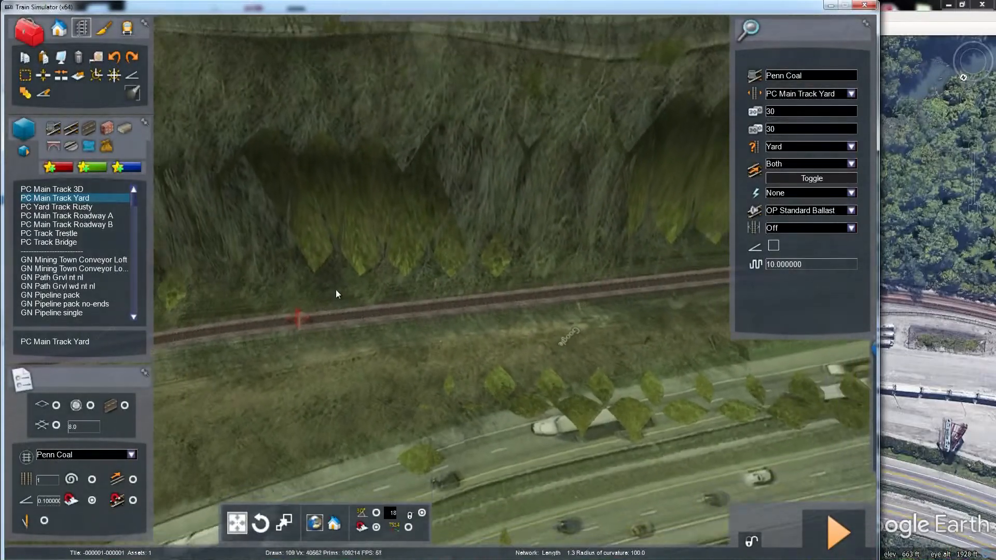
key("Right")
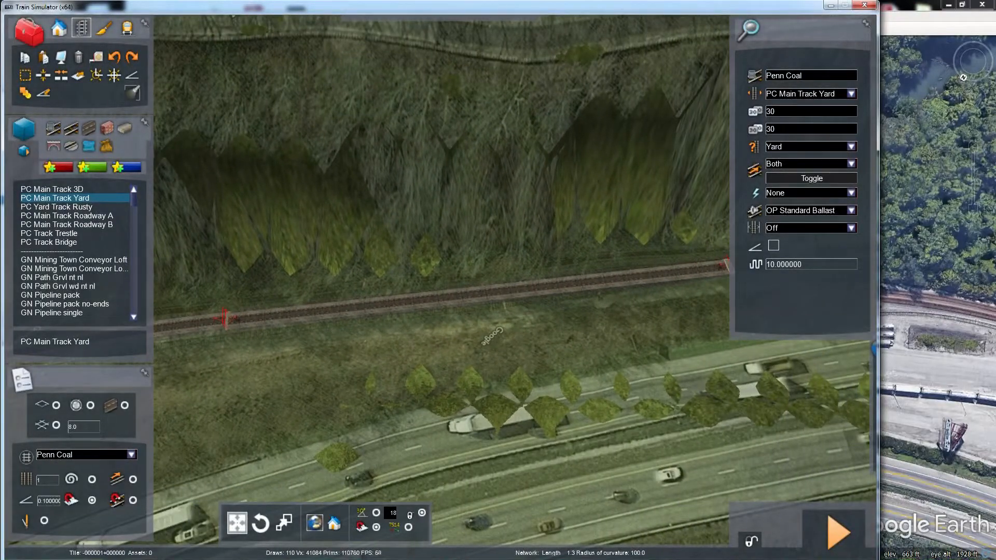
left_click(114, 57)
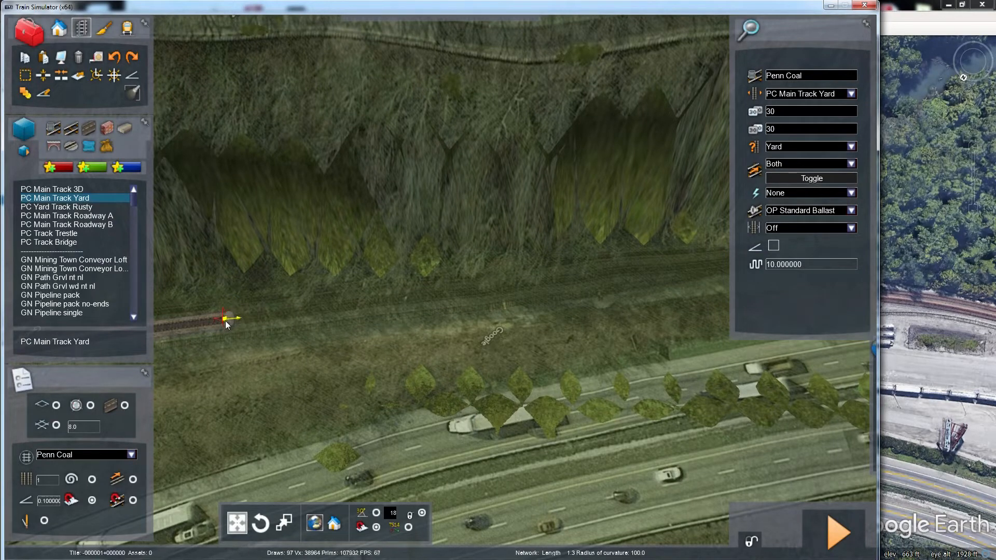
Step: Lay a straight track about 240 m long from the end of the short curve along the imaged rails beside the highway
left_click_drag(226, 320, 310, 322)
right_click_drag(312, 316, 341, 285)
scroll(341, 285, "down", 4)
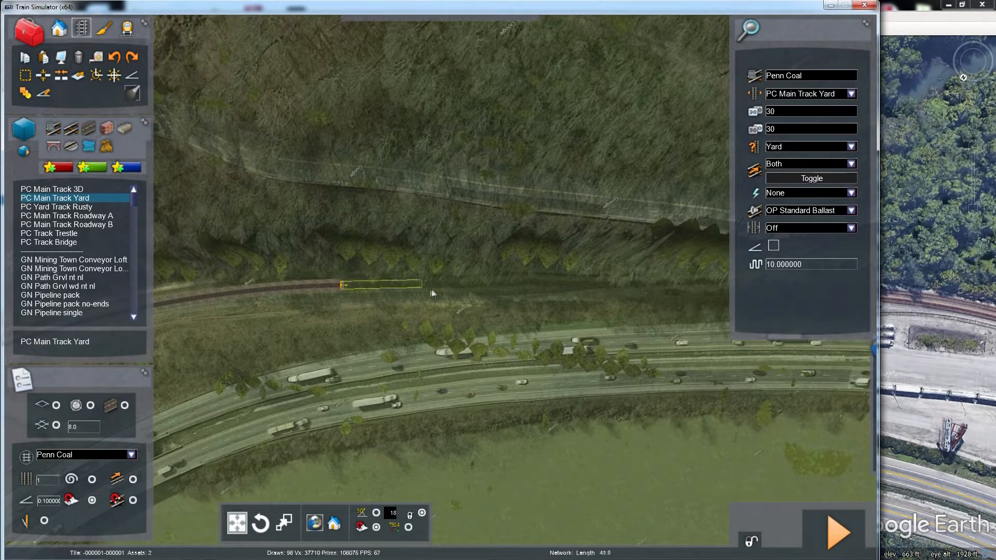
key("Right")
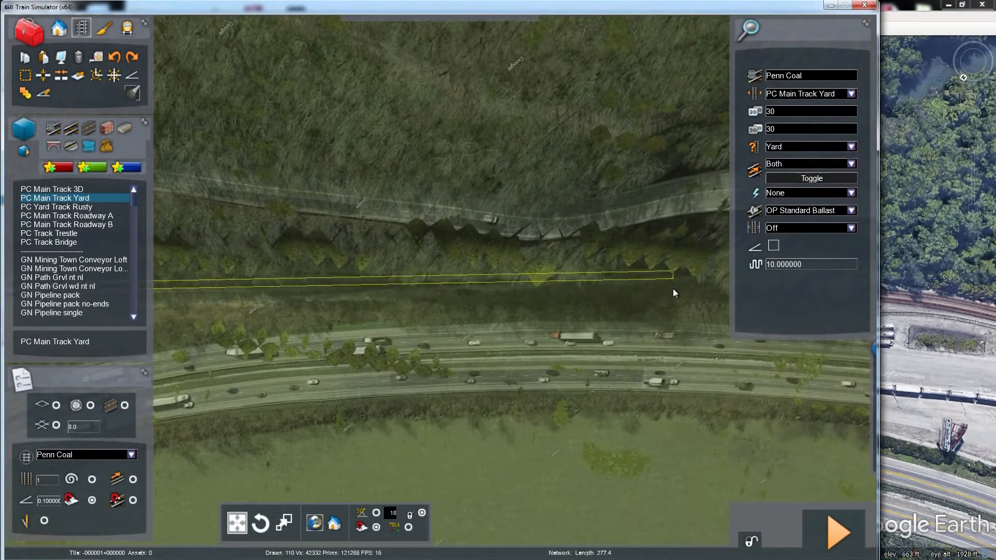
key("Right")
key("Left")
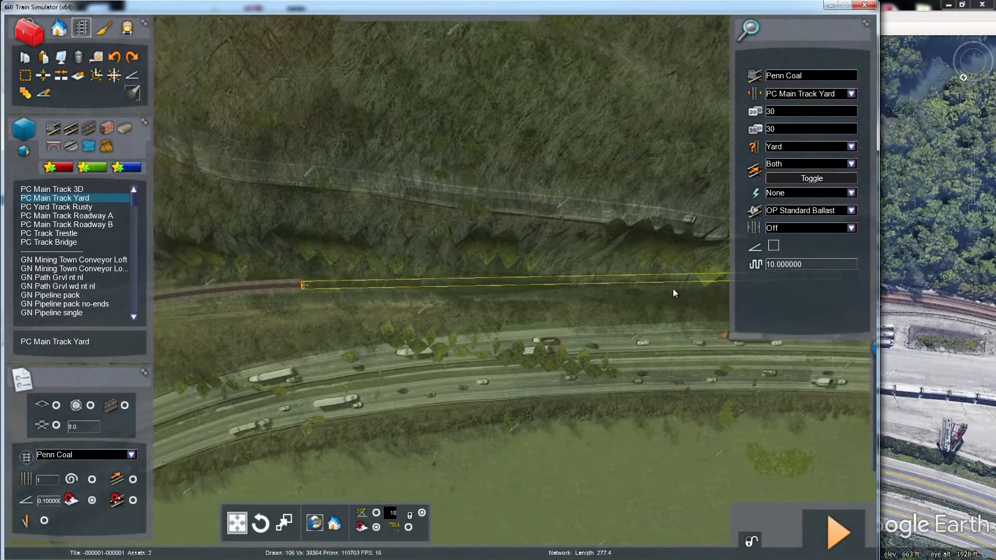
scroll(673, 288, "up", 5)
scroll(673, 289, "down", 3)
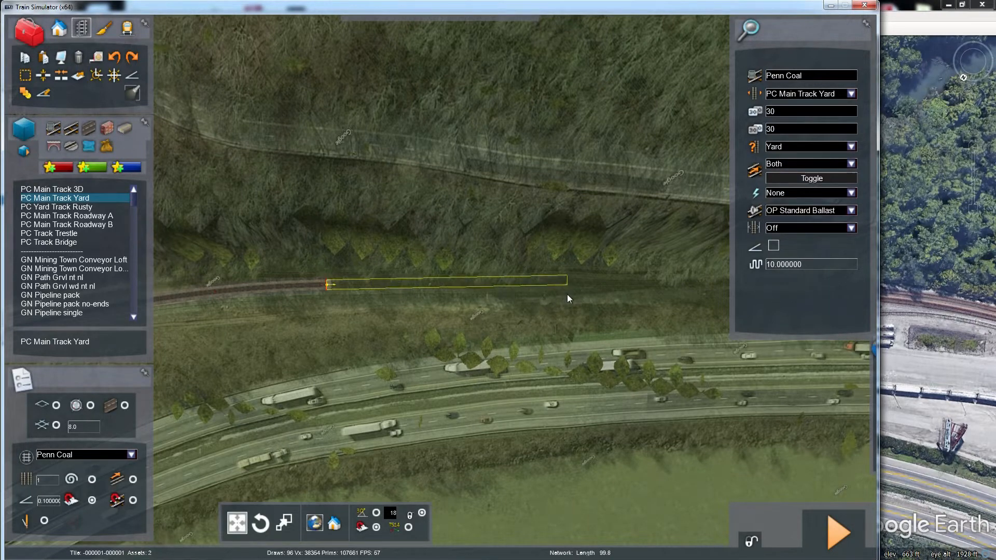
key("Right")
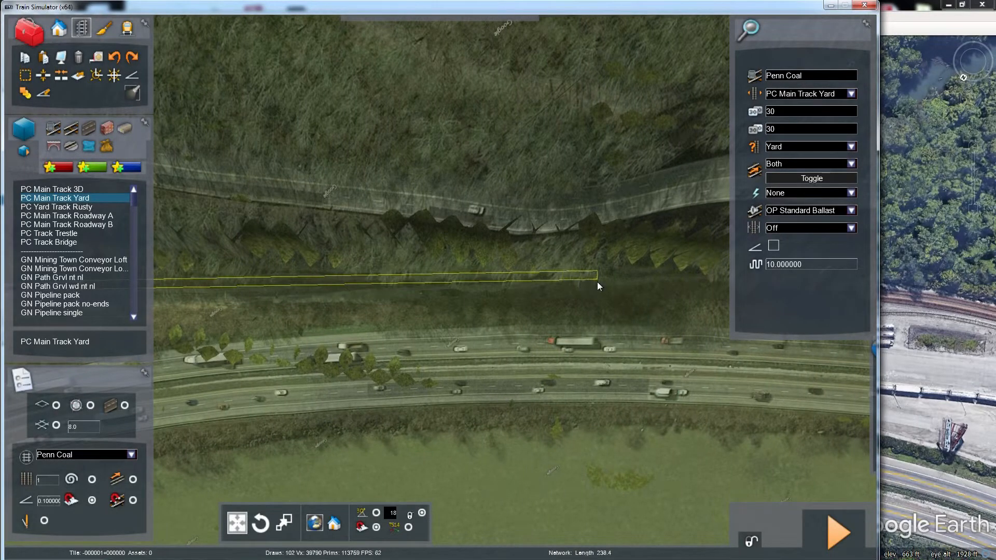
key("Right")
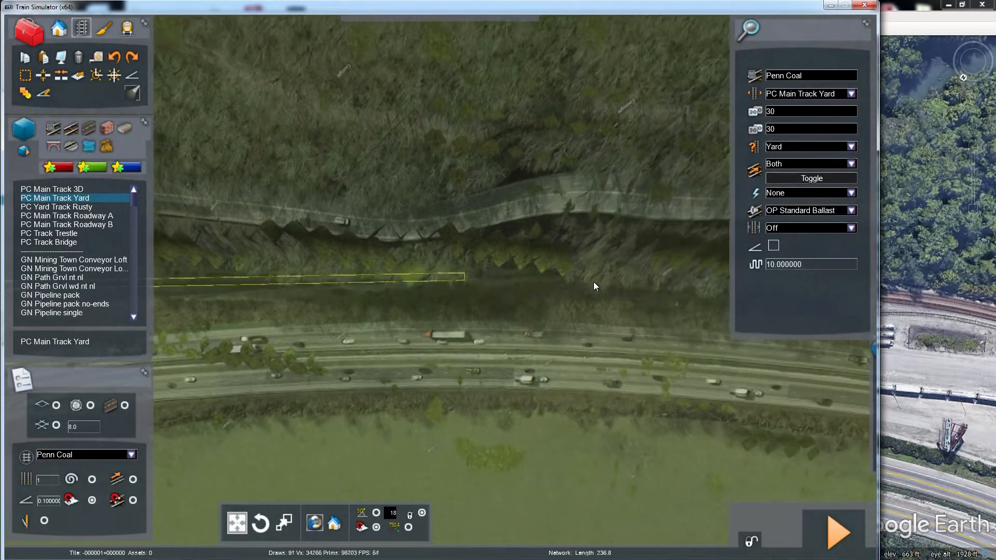
scroll(593, 282, "down", 4)
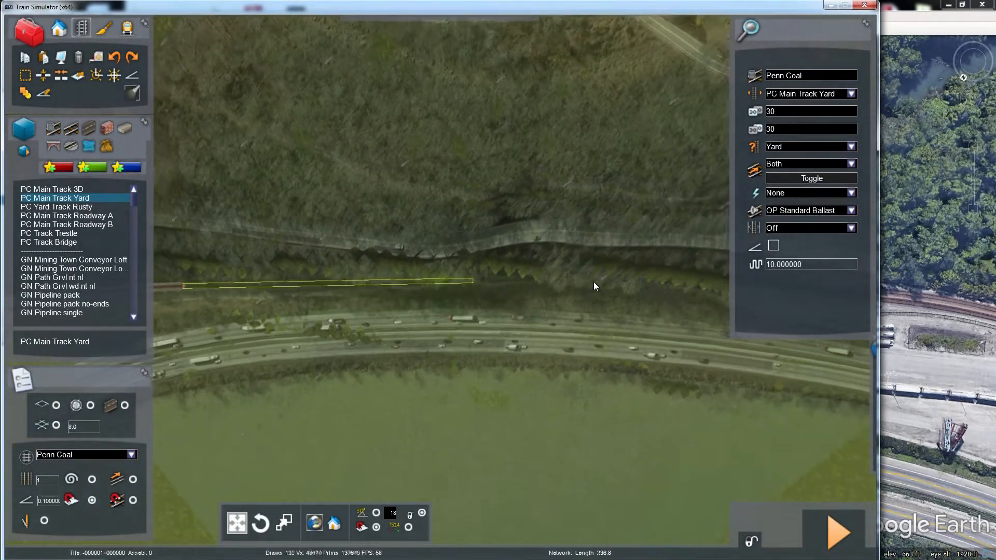
left_click(479, 287)
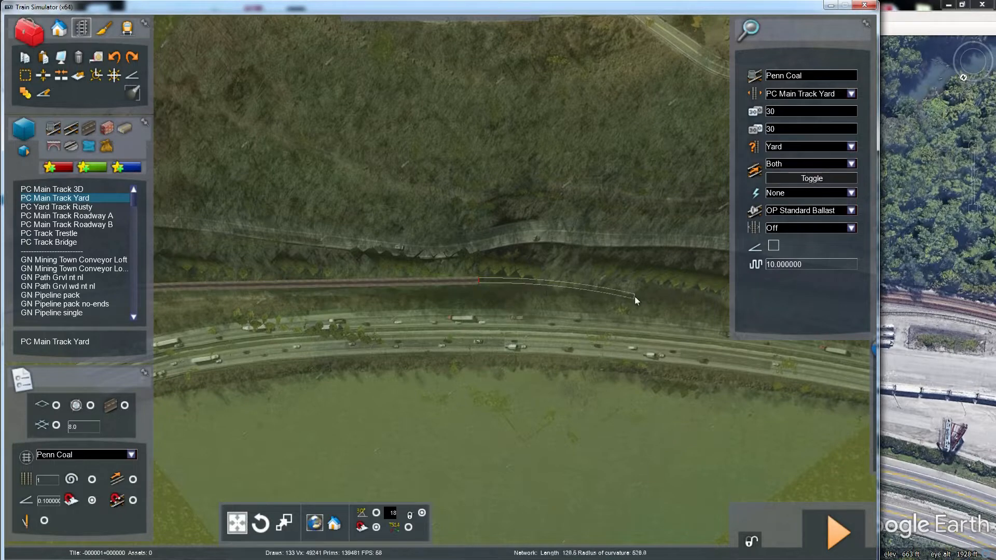
Step: Lay a curve about 224 m long with a radius of about 1001 m from the straight track's end along the imaged rails
key("Right")
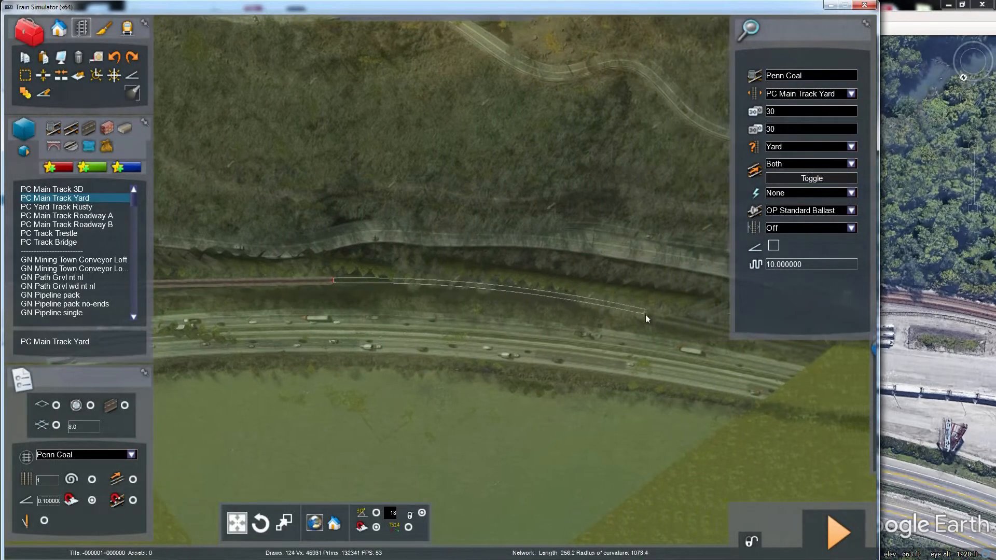
key("Right")
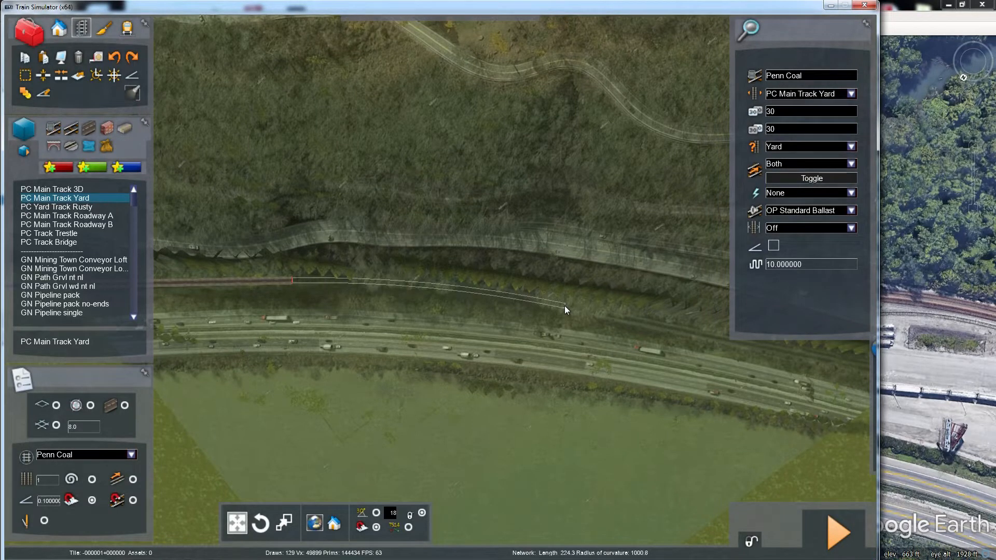
left_click(564, 307)
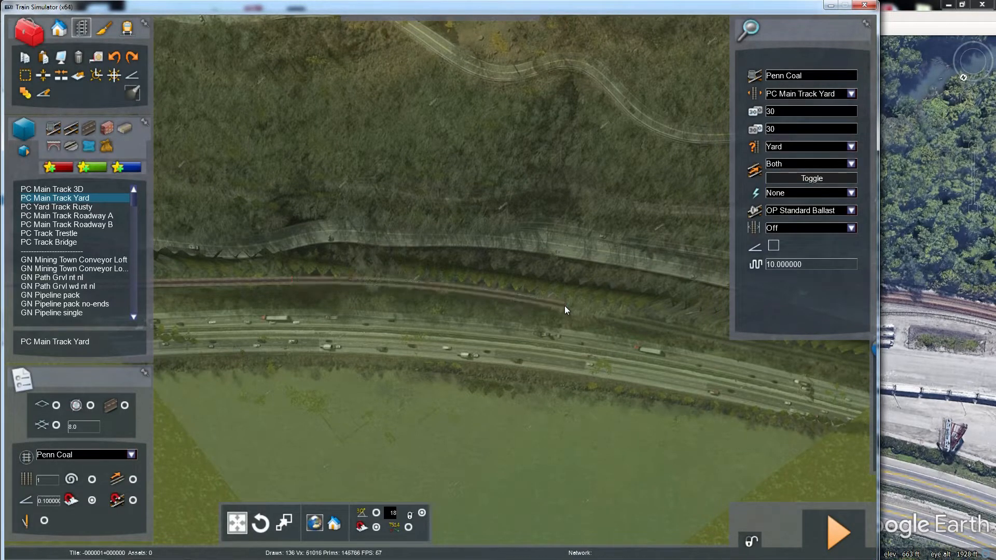
Step: Lay a straight track about 440 m long from the last curve's end along the imaged rails beside the highway
key("Right")
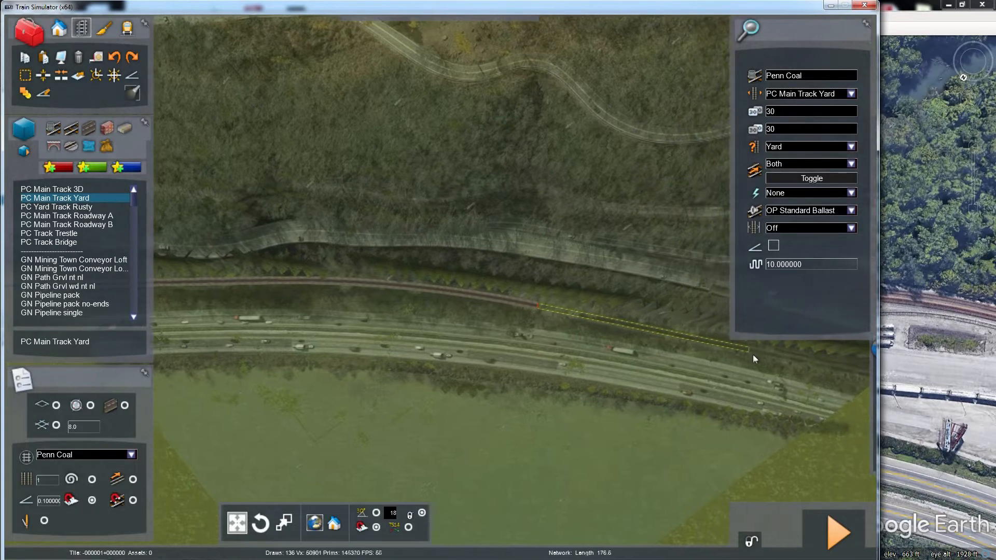
key("Right")
key("Down")
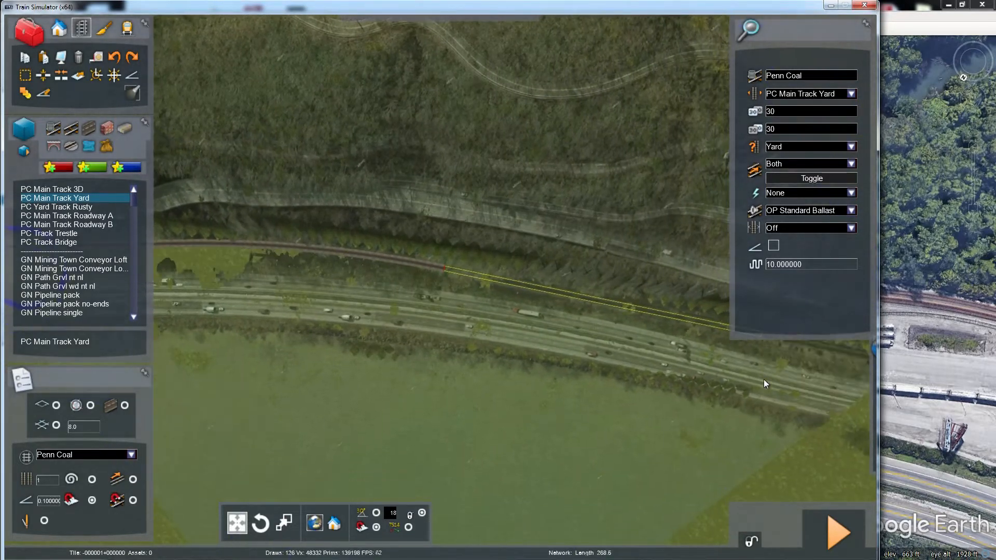
key("Right")
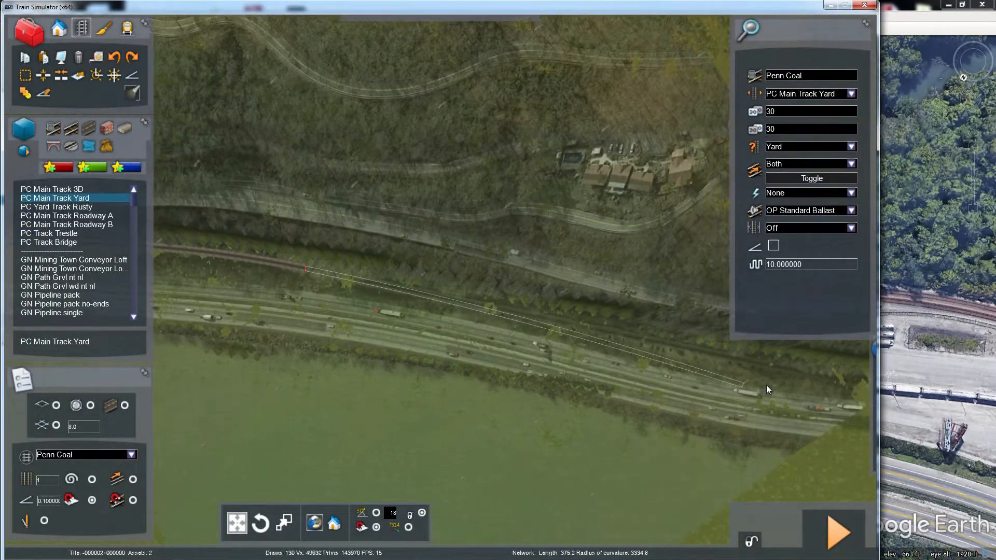
key("Right")
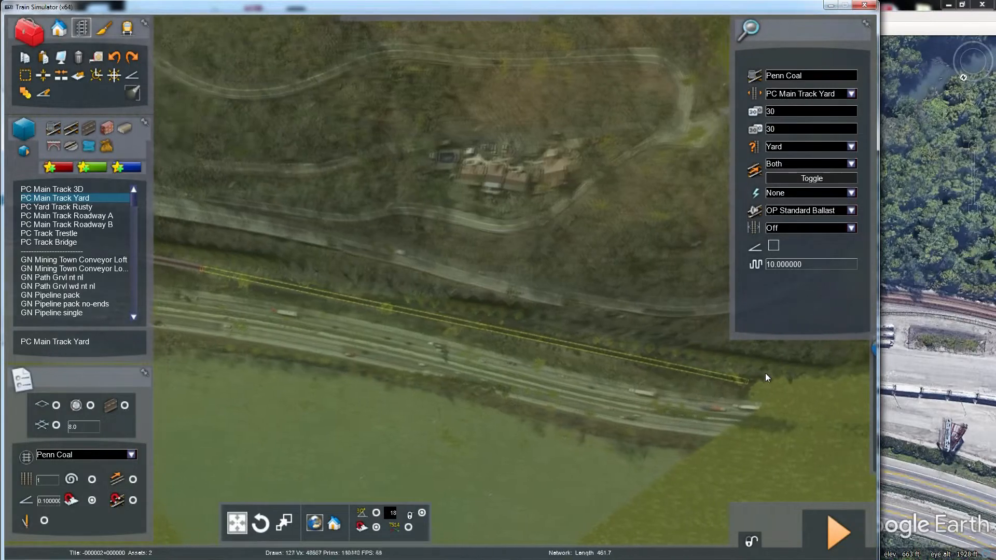
scroll(757, 396, "down", 2)
key("Up")
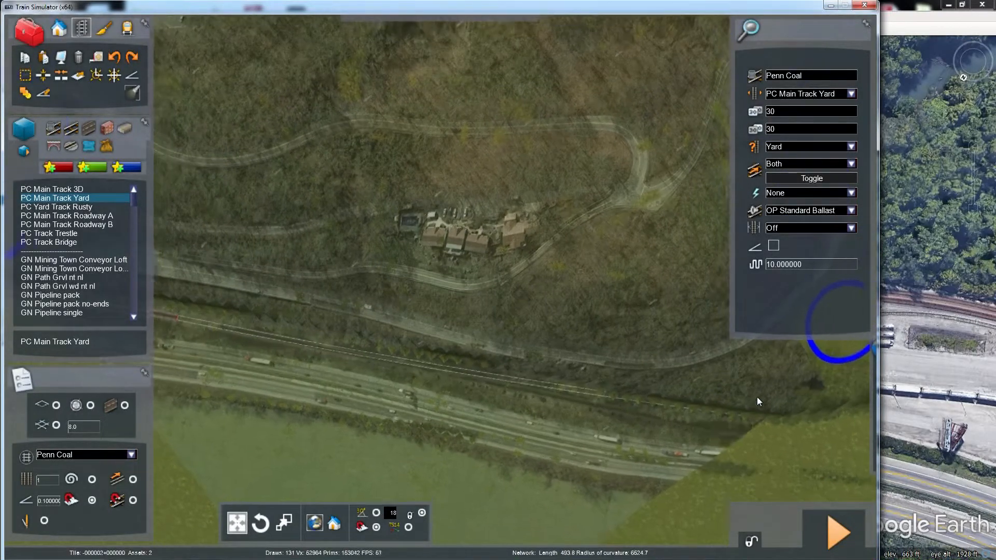
key("Down")
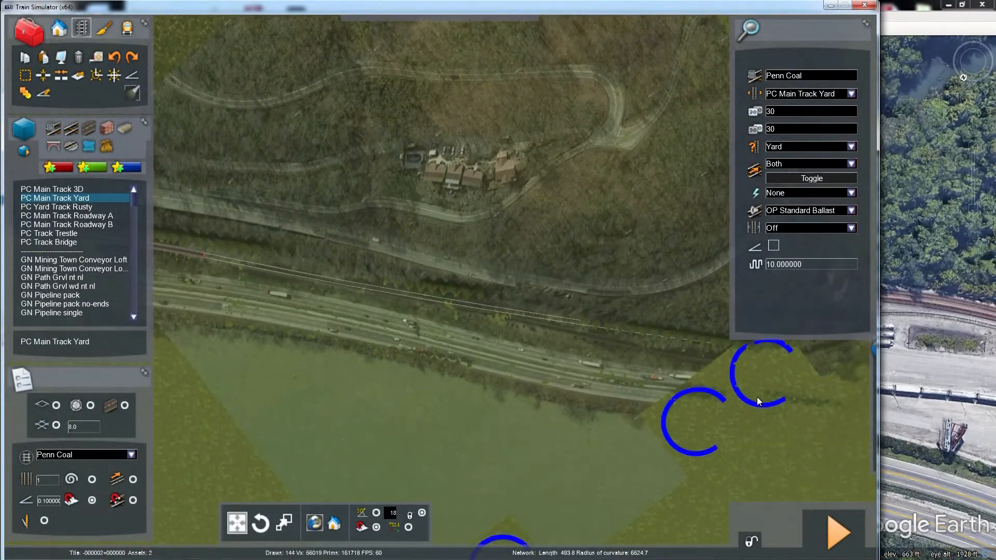
scroll(757, 400, "up", 2)
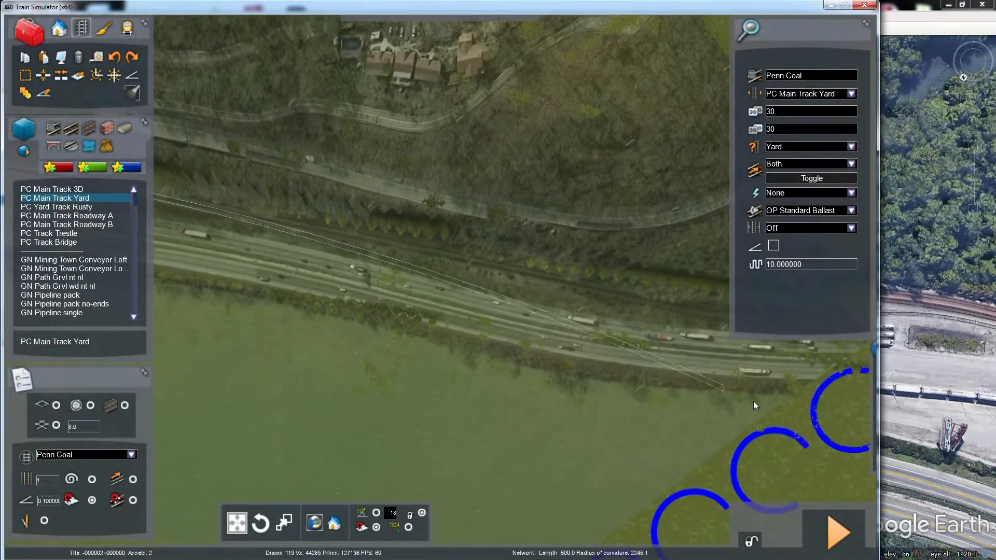
scroll(662, 312, "up", 3)
key("Right")
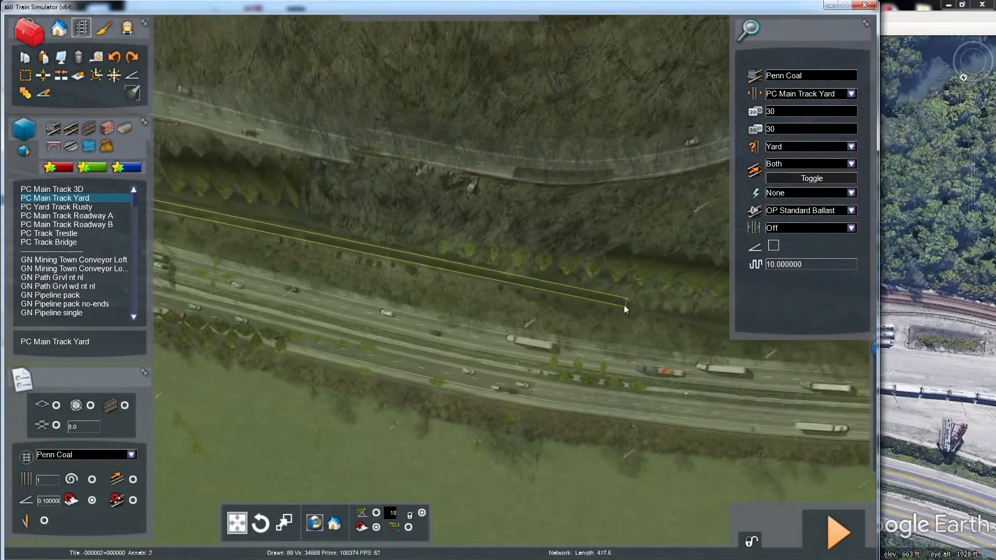
key("Right")
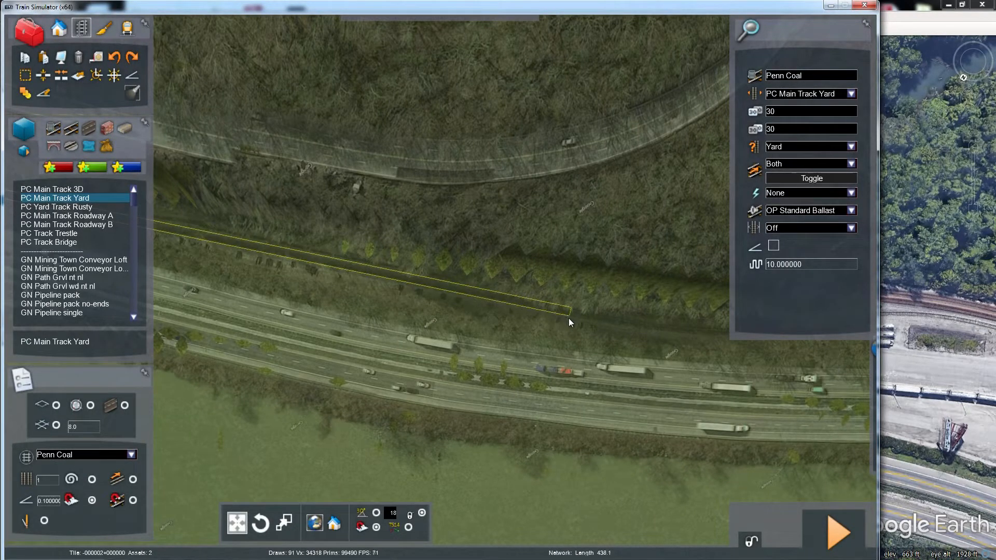
left_click(587, 326)
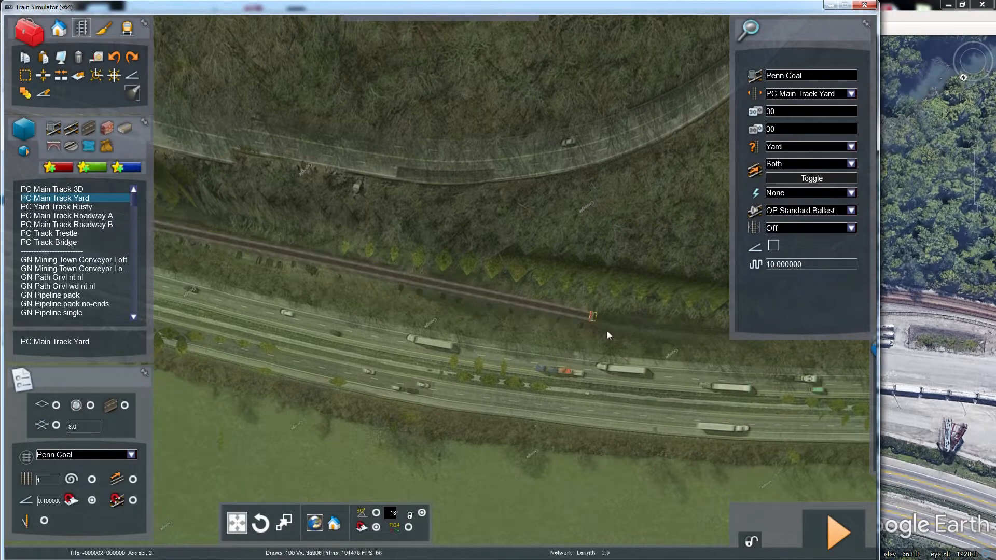
Step: Try to lay a curve about 453 m long with a radius of about 290 m from the straight track's end around the wooded bend
key("Right")
key("Right")
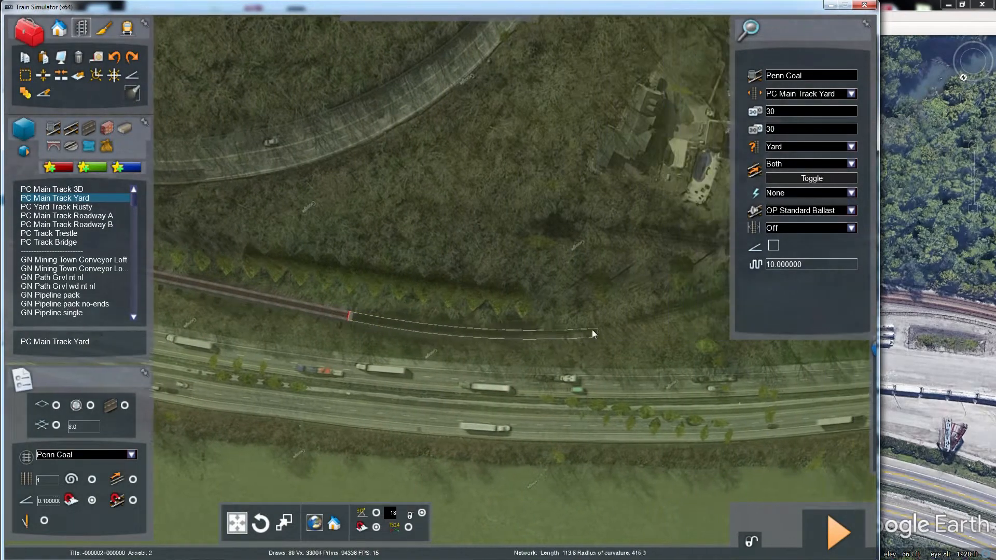
key("Right")
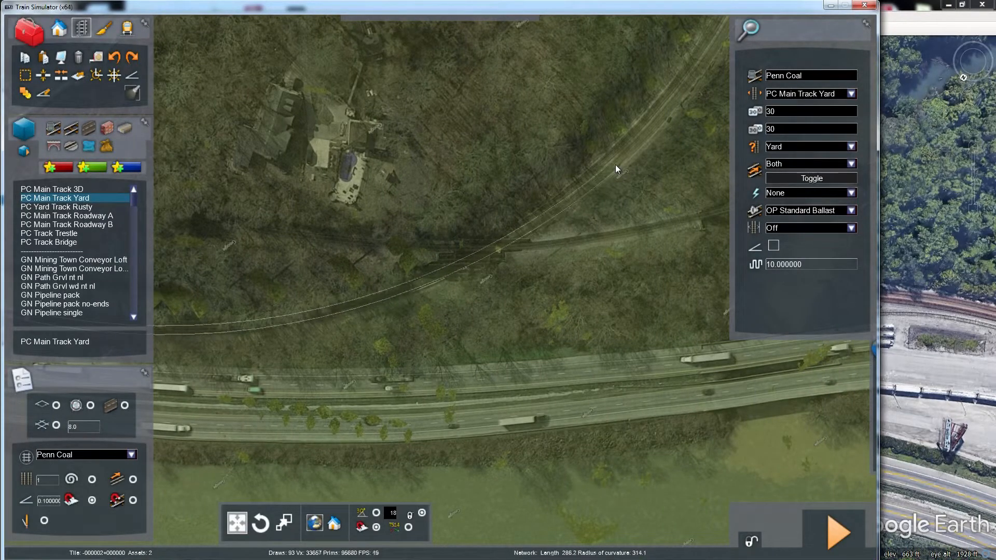
right_click_drag(615, 164, 561, 156)
key("Right")
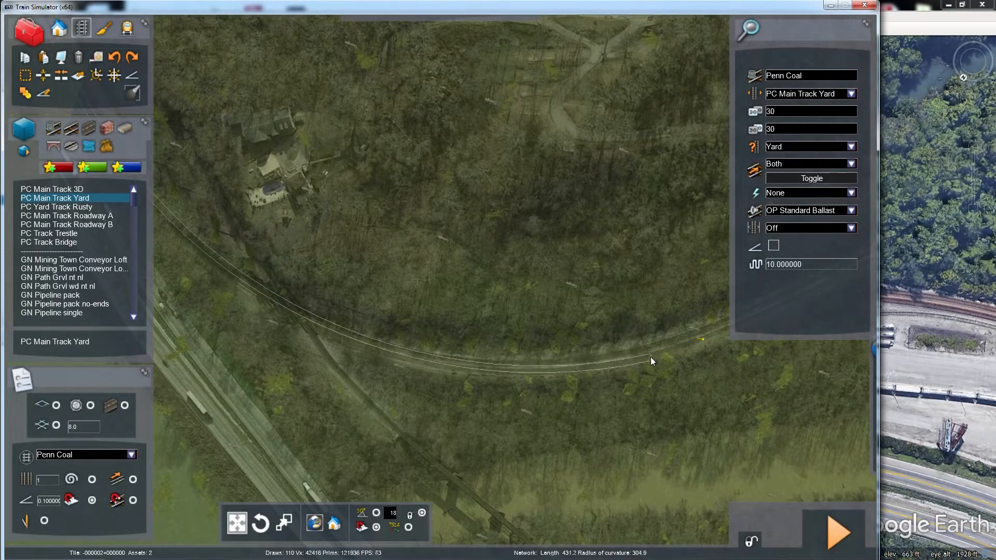
key("Left")
key("Left")
right_click_drag(709, 354, 840, 350)
key("Left")
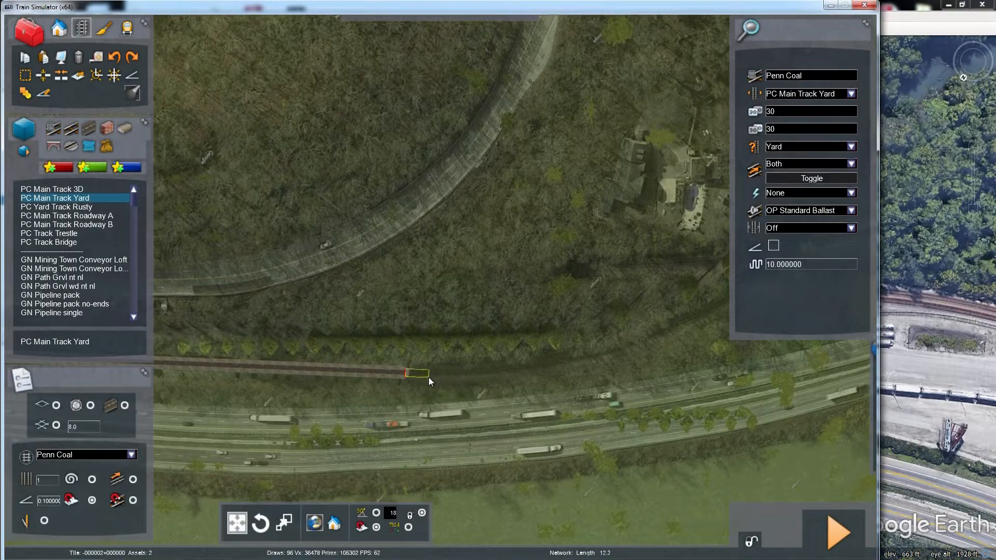
key("Right")
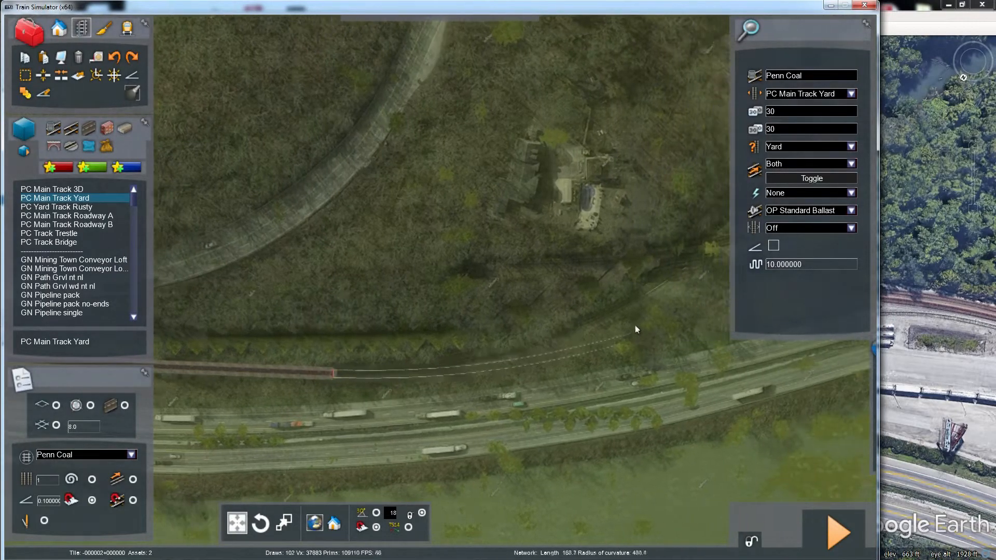
key("Right")
right_click_drag(511, 310, 473, 310)
key("Right")
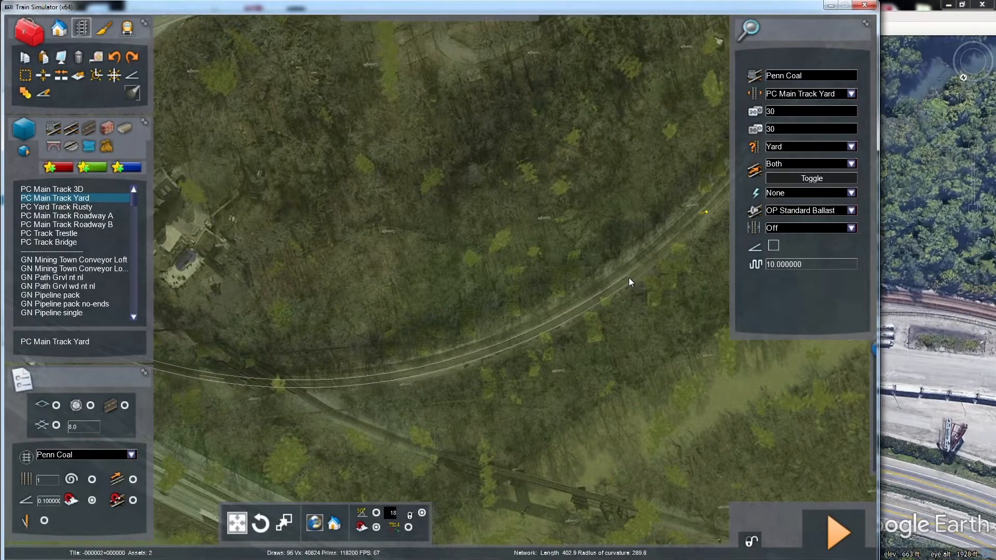
key("Right")
mouse_move(634, 272)
right_mouse_down()
mouse_move(541, 272)
mouse_move(628, 280)
right_mouse_up()
key("Left")
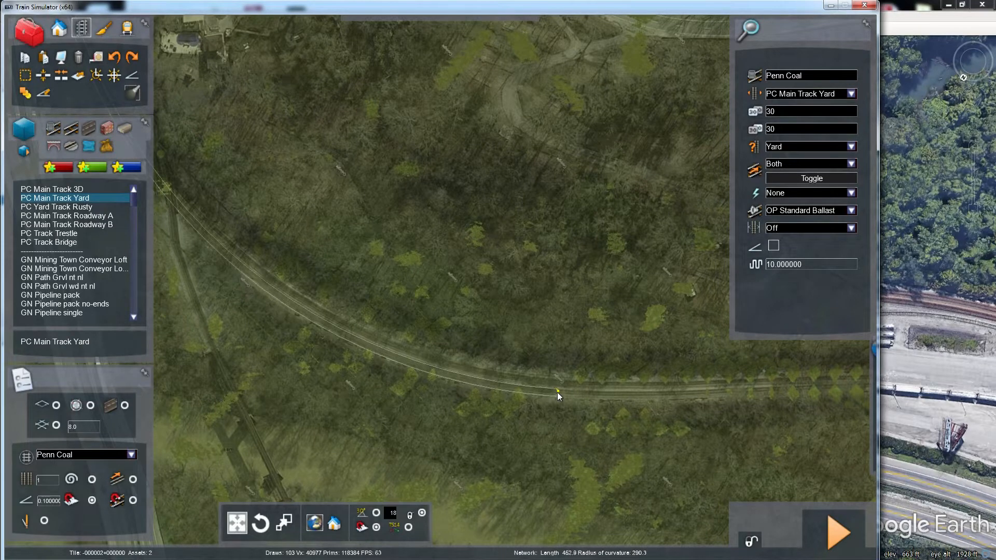
left_click(596, 393)
Step: Try out a straight track from the end of the long curve, and undo the long curve
key("Right")
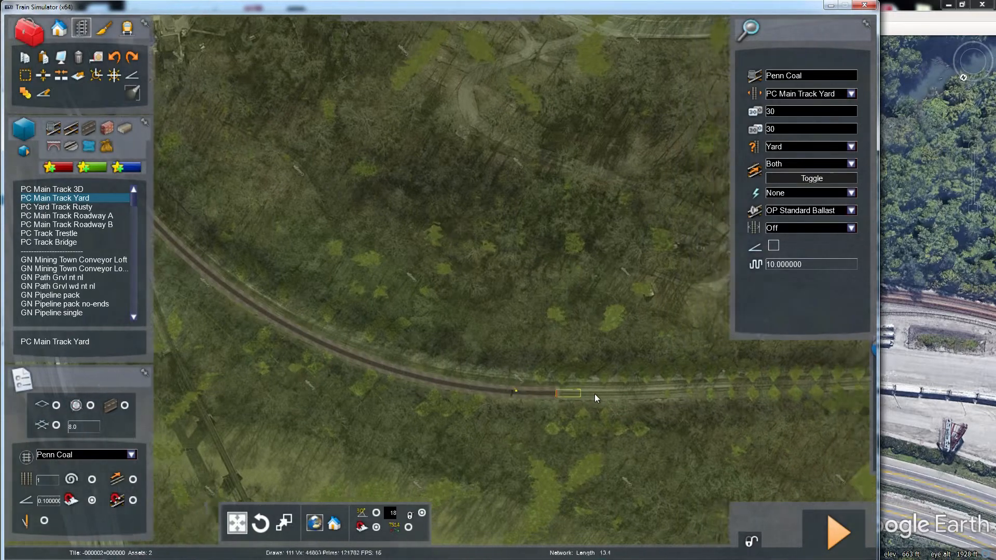
key("Right")
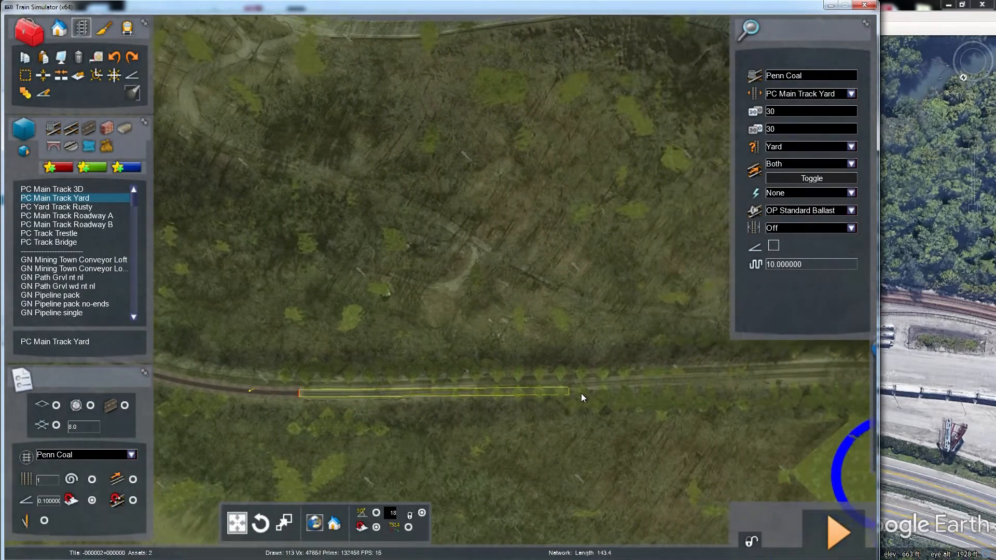
key("Right")
key("Left")
scroll(664, 385, "down", 1)
scroll(665, 386, "up", 3)
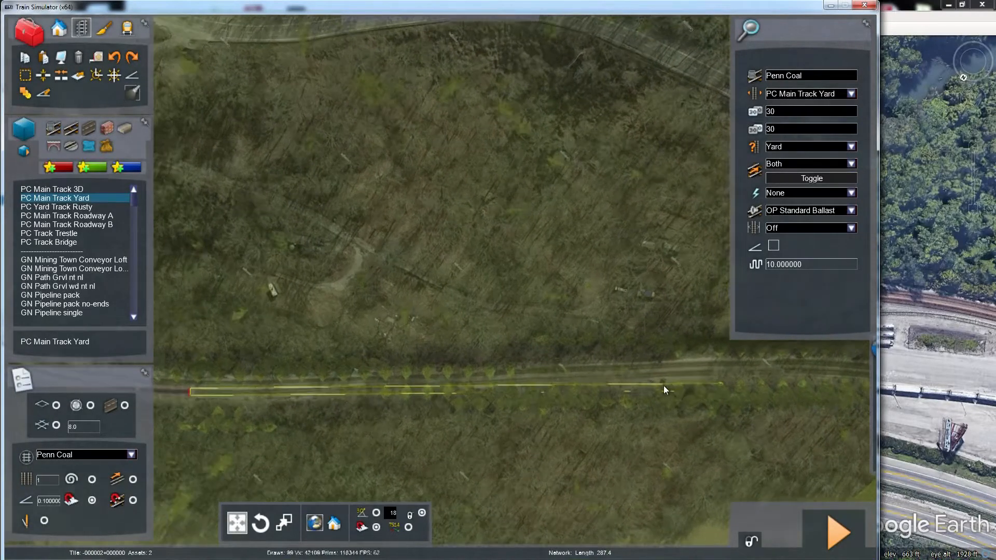
key("Down")
key("Down")
key("Left")
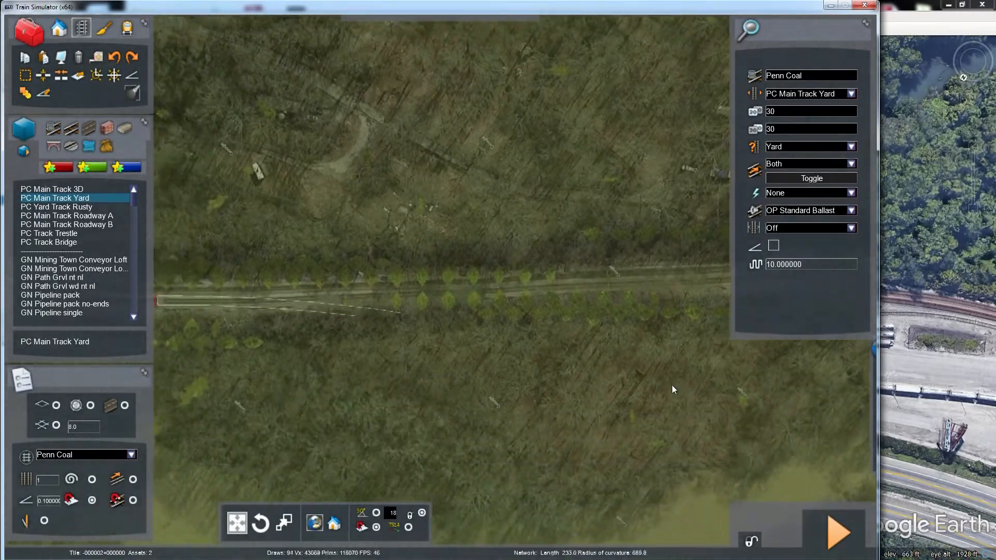
key("Left")
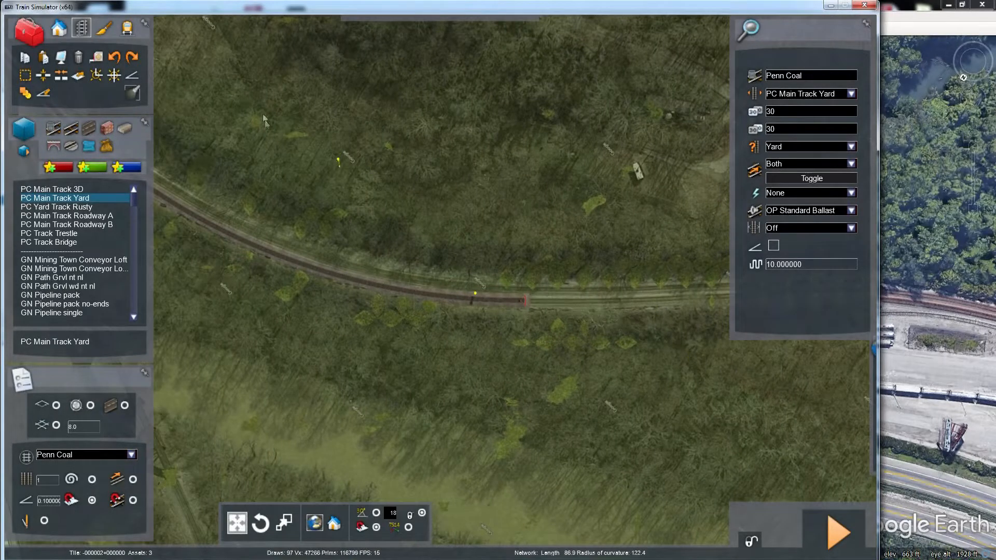
left_click(116, 58)
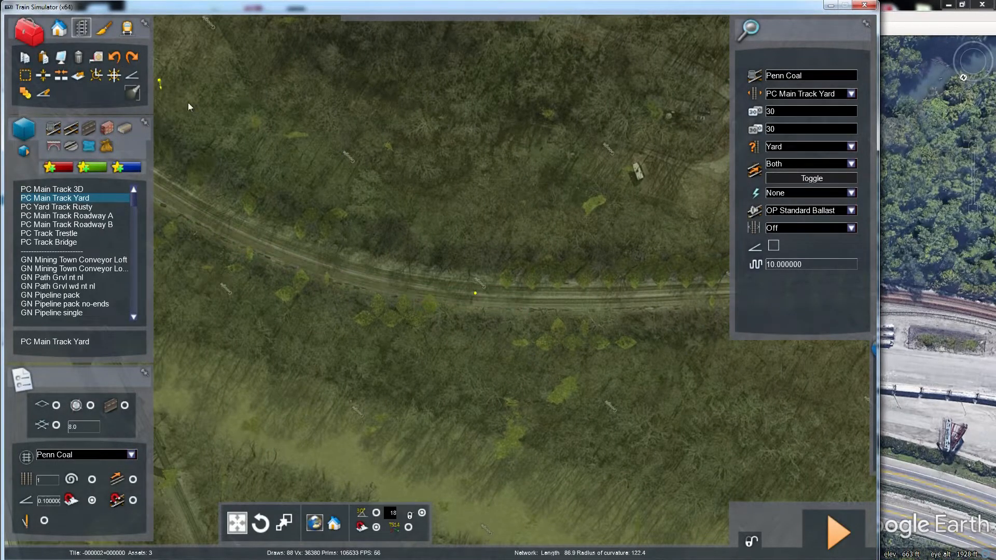
Step: Lay a curve about 477 m long with a radius of about 291 m from the highway straight's end around the wooded bend
key("Left")
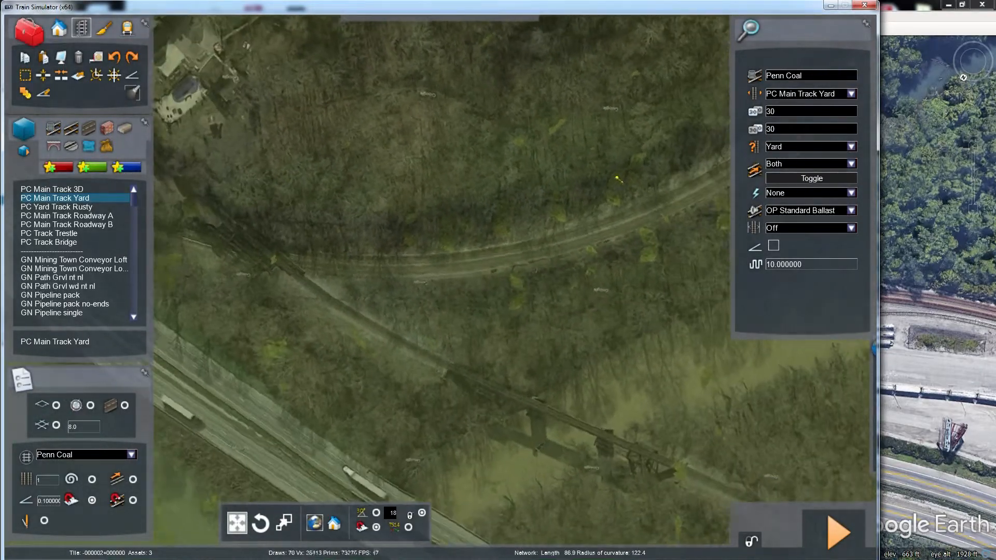
key("Left")
right_click_drag(678, 142, 719, 142)
key("Left")
right_click_drag(299, 337, 340, 338)
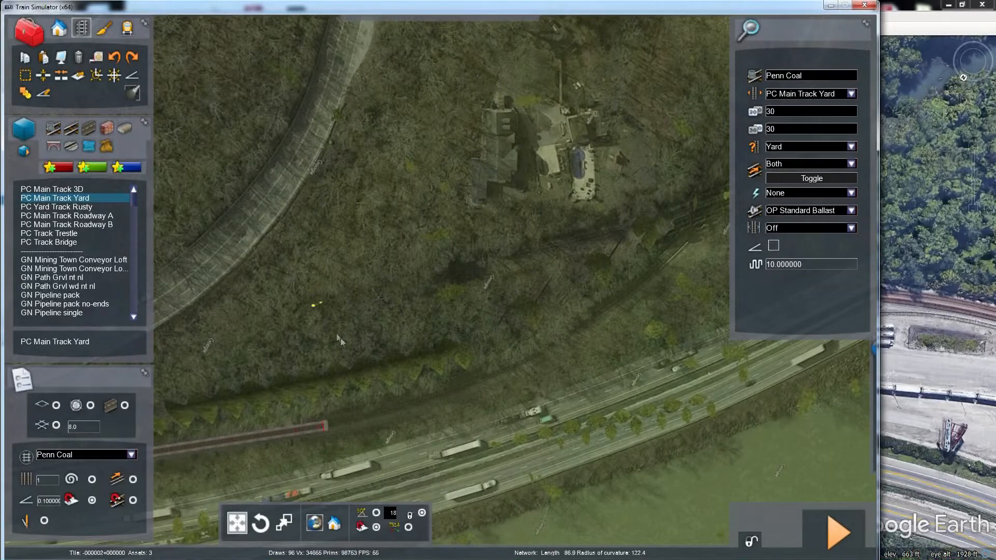
left_click(323, 427)
key("Right")
right_click_drag(468, 370, 335, 369)
key("Right")
key("Right")
key("Right")
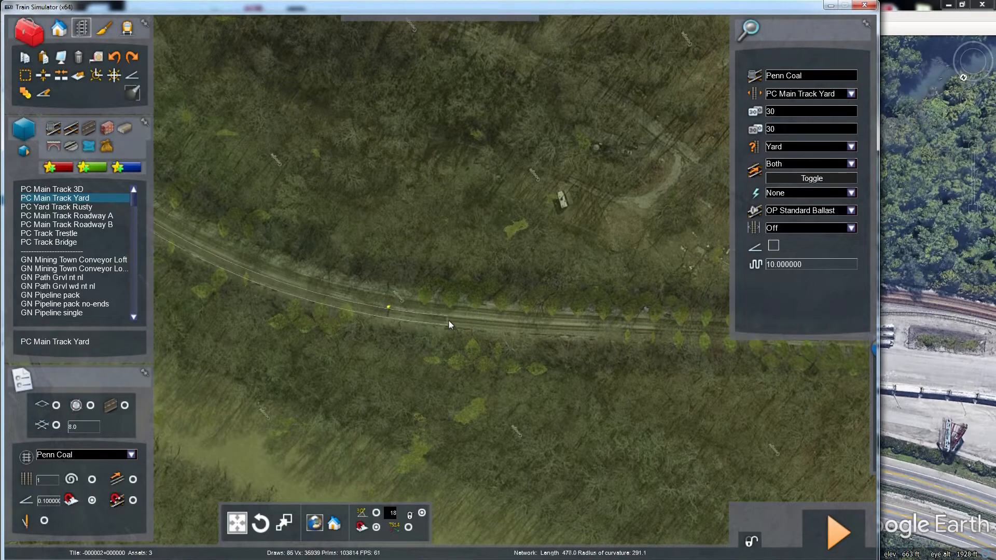
right_click_drag(455, 322, 467, 272)
key("Right")
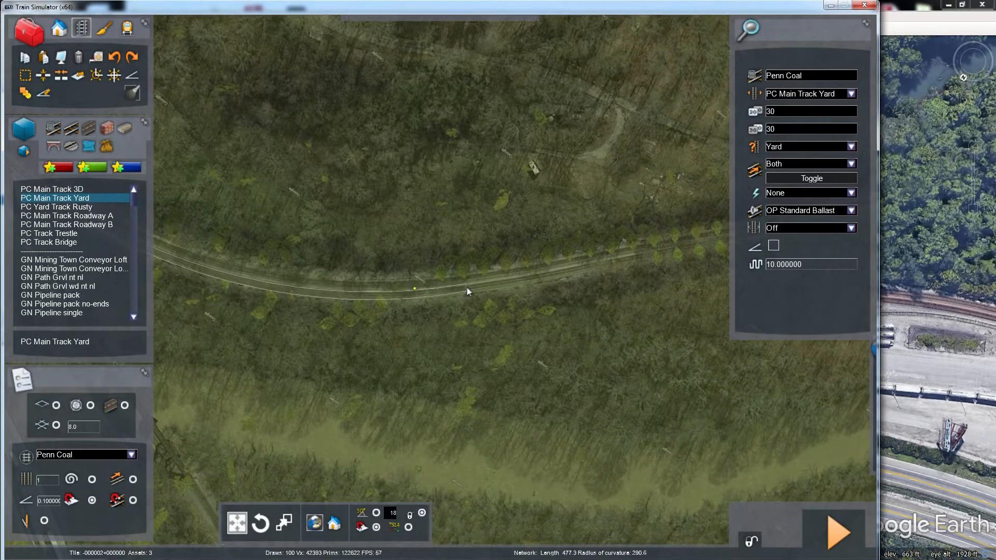
left_click(431, 292)
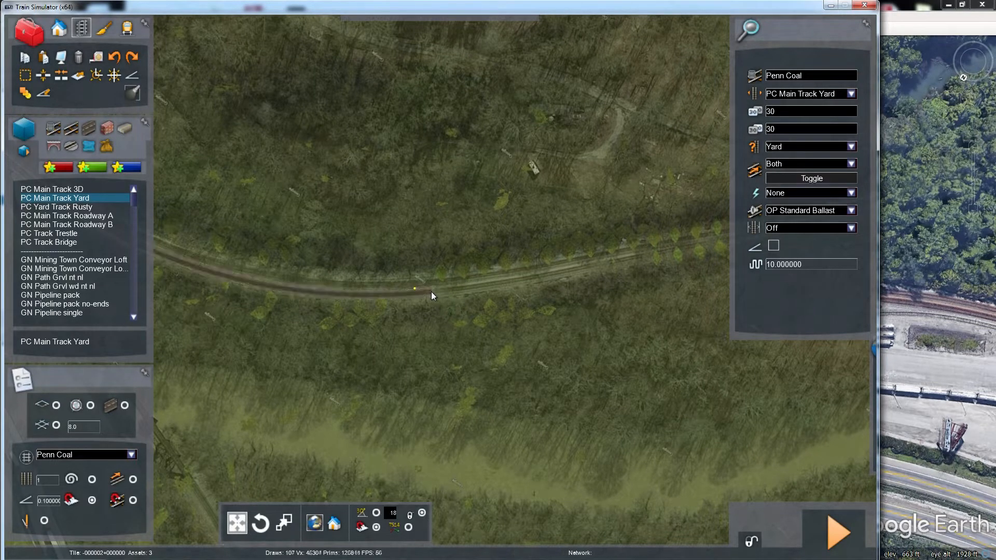
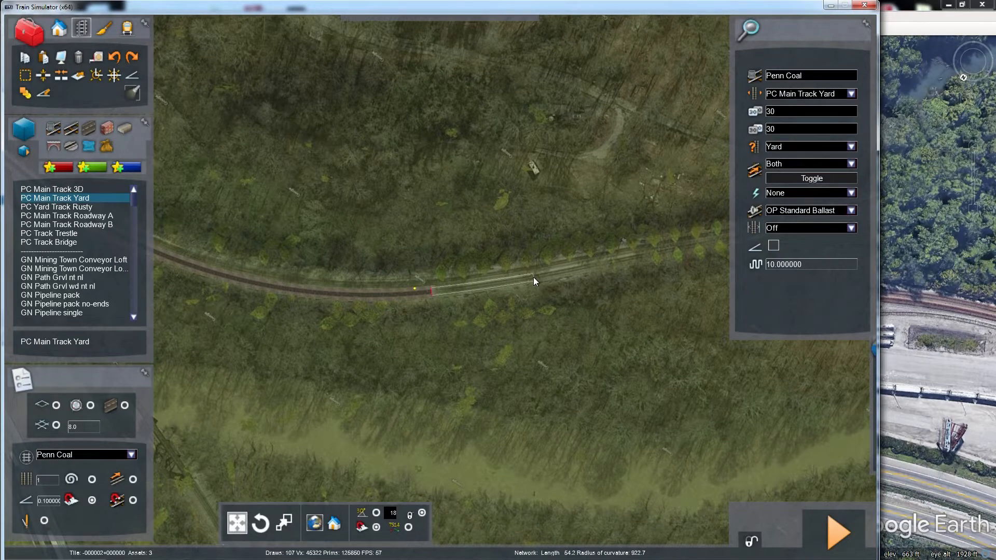
Step: Try to continue the long curve with a gentler curve about 54 m long and a radius of about 923 m, and undo it
left_click(533, 277)
key("Right")
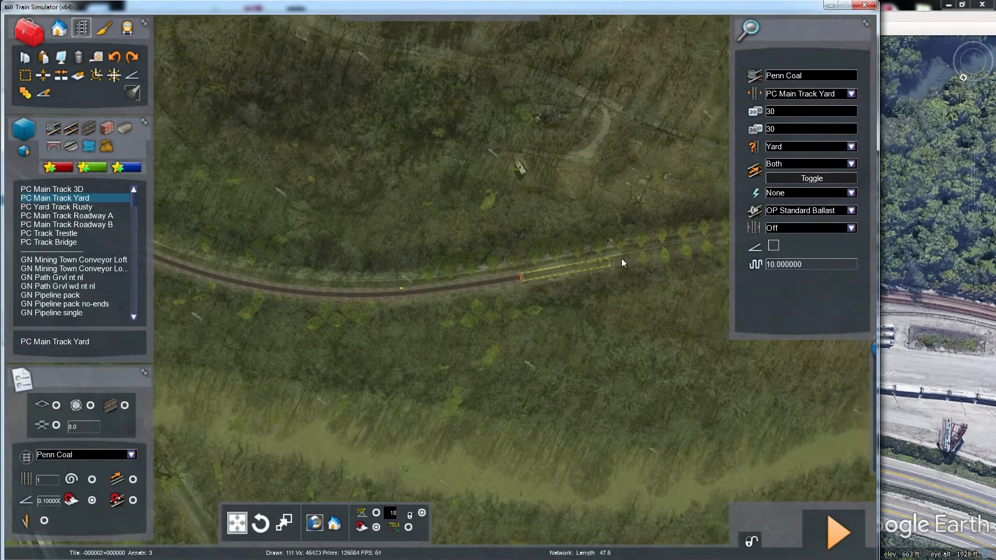
mouse_move(363, 158)
right_mouse_down()
mouse_move(380, 107)
mouse_move(346, 148)
right_mouse_up()
scroll(425, 254, "down", 1)
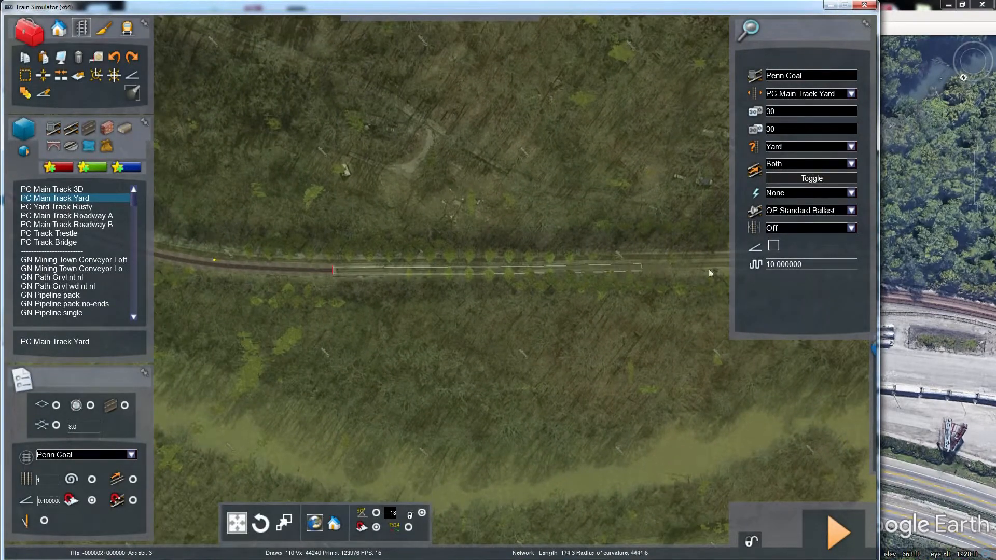
key("Left")
right_click(721, 276)
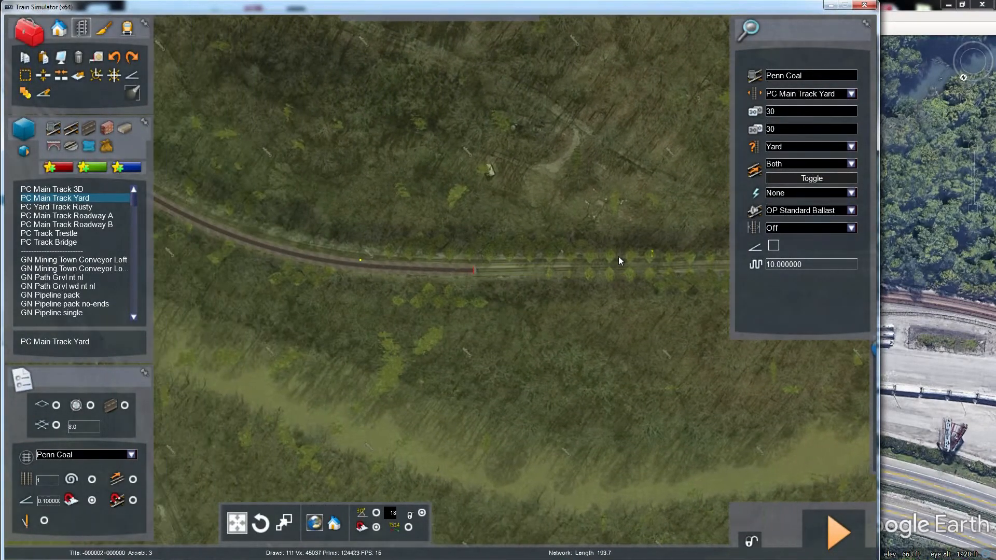
left_click(114, 57)
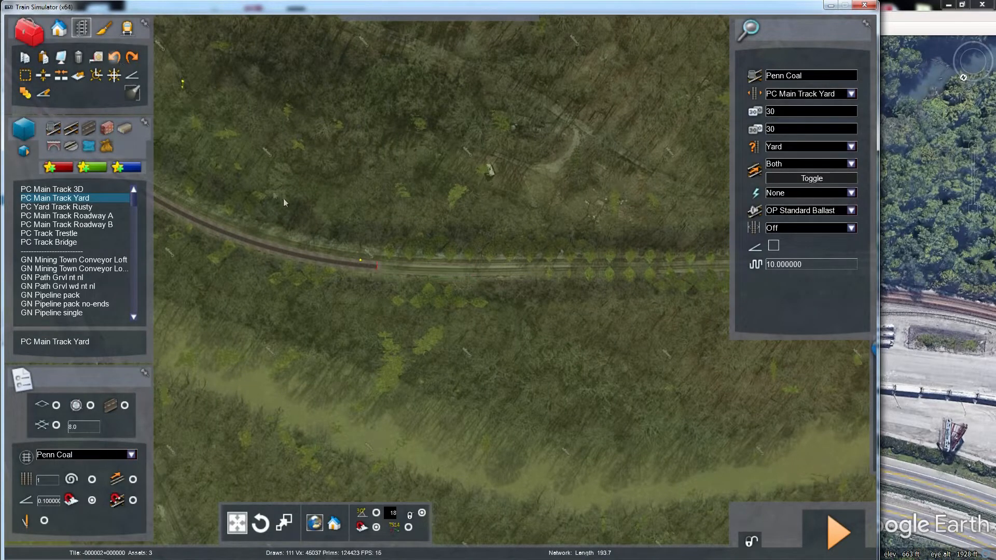
Step: Try to continue the long curve with a gentle curve about 76 m long along the imaged rails
scroll(368, 262, "up", 3)
key("Left")
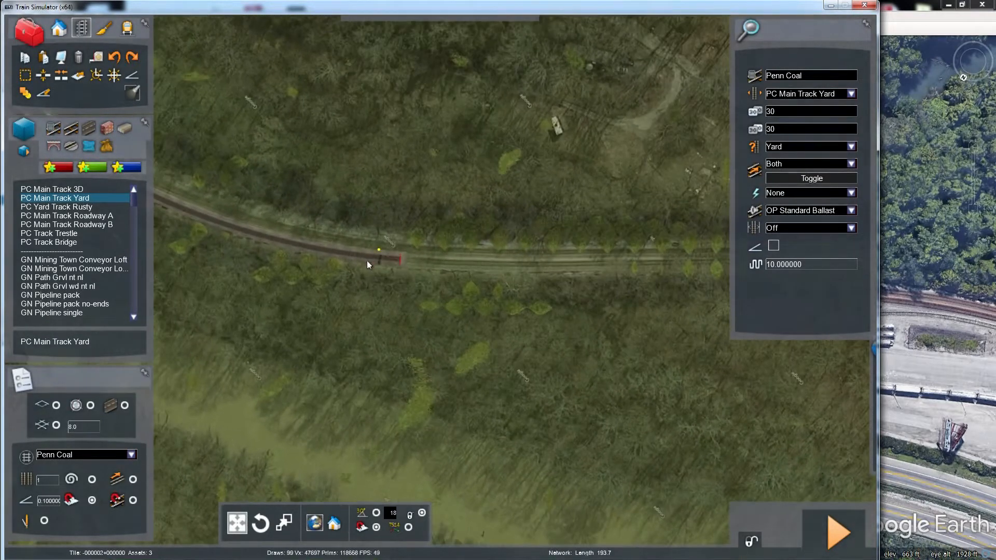
left_click(421, 263)
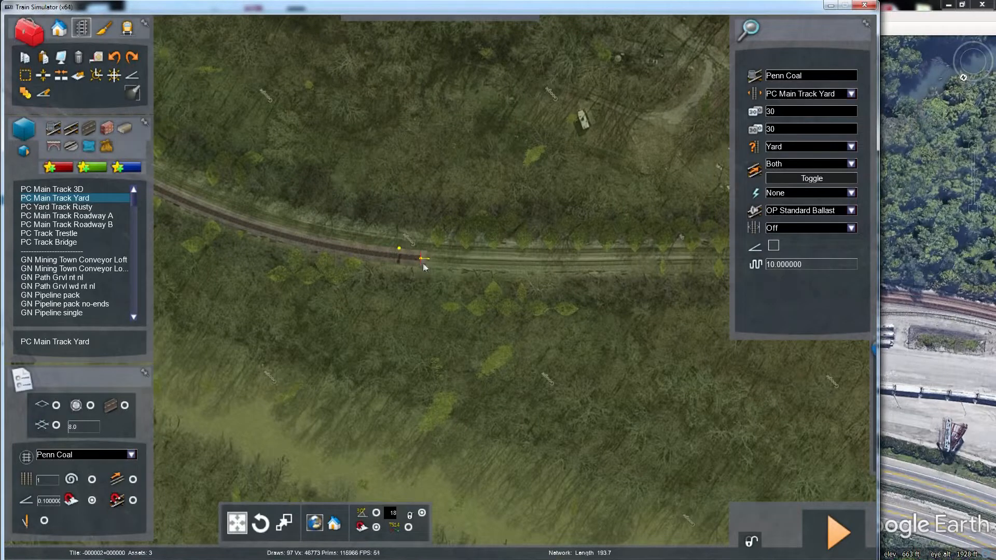
left_click(610, 251)
left_click_drag(613, 262, 610, 268)
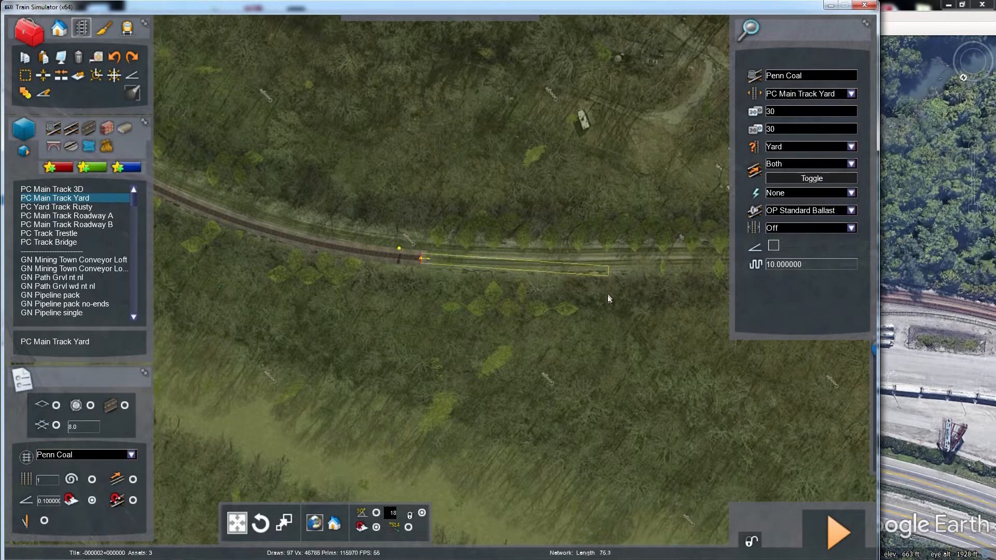
left_click(609, 261)
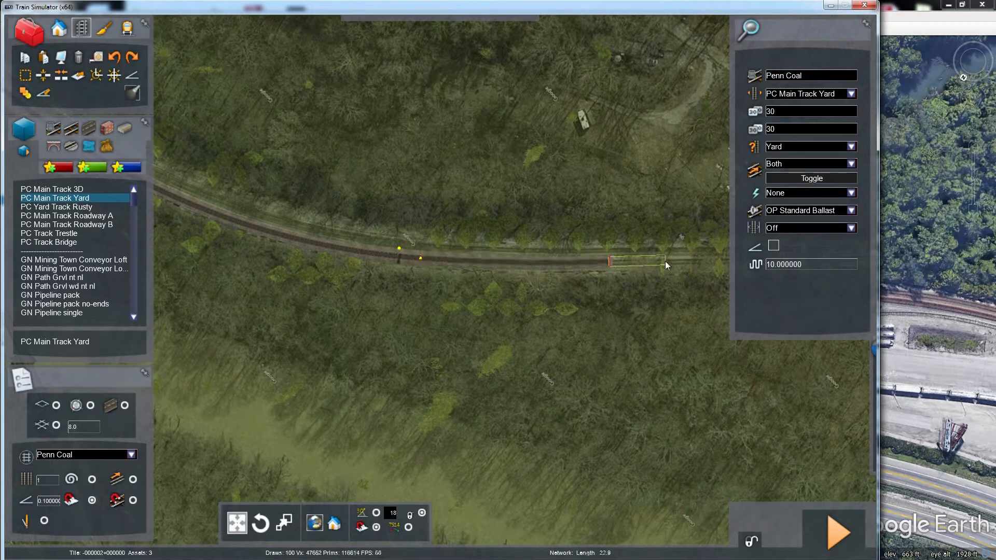
Step: Try out a straight track from the gentle curve's end along the imaged rails, and undo the gentle curve
key("Right")
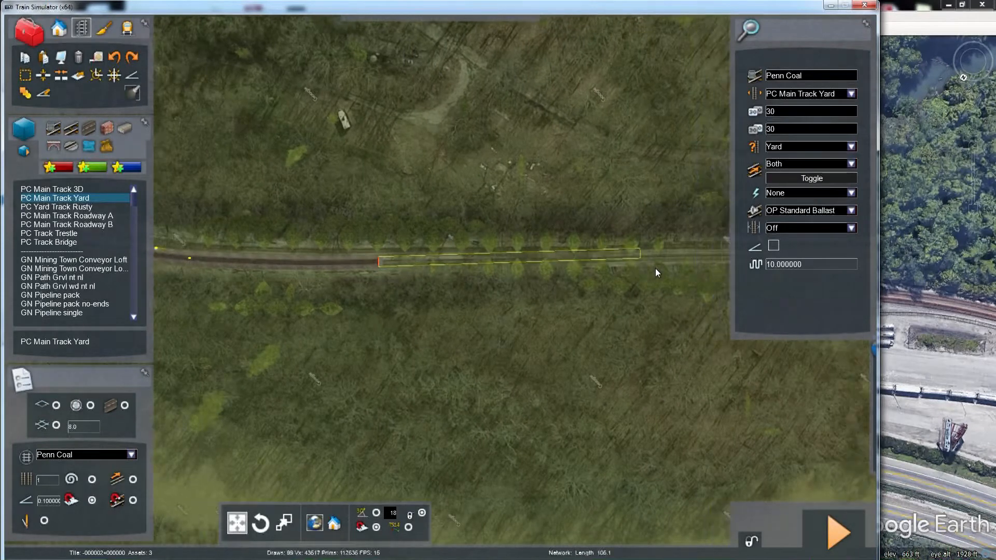
key("Right")
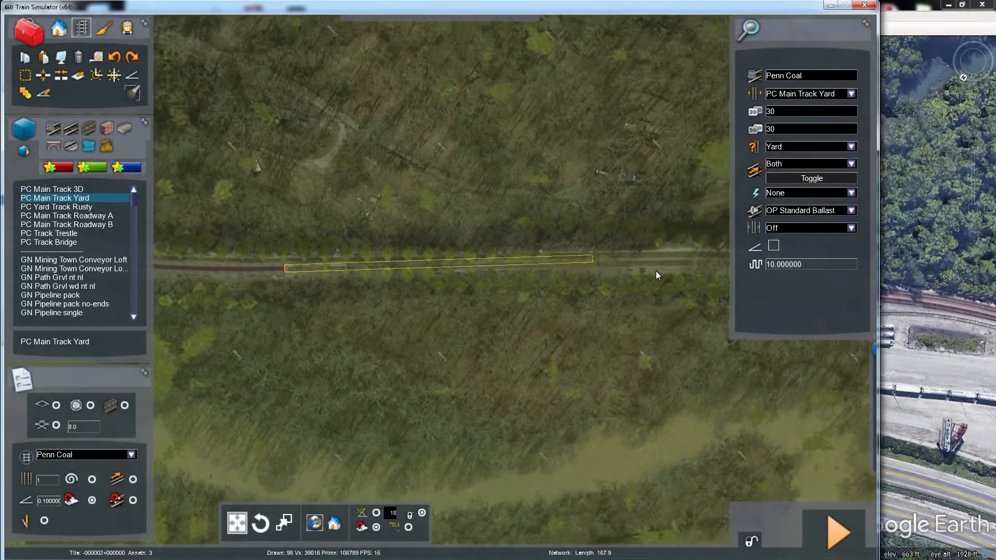
scroll(657, 272, "down", 1)
key("Left")
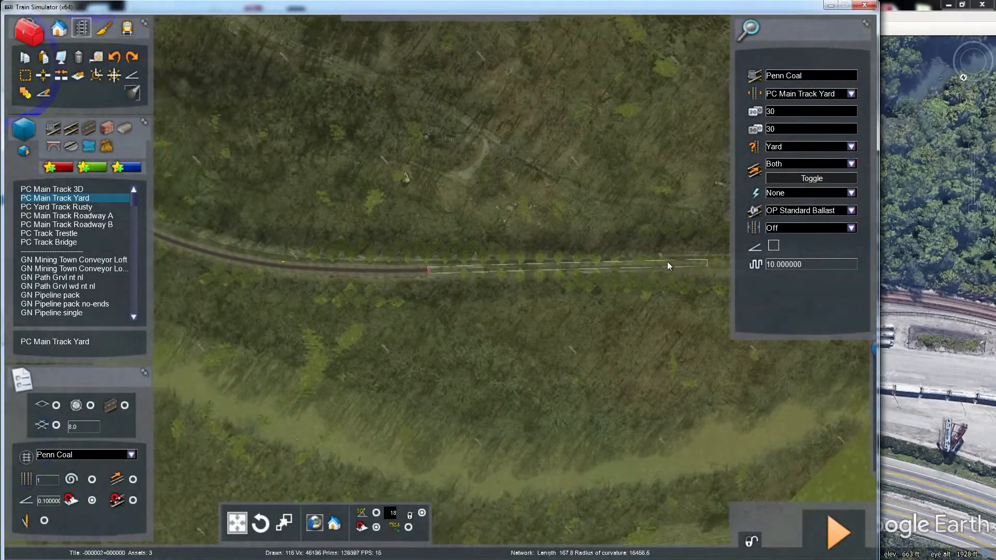
key("Left")
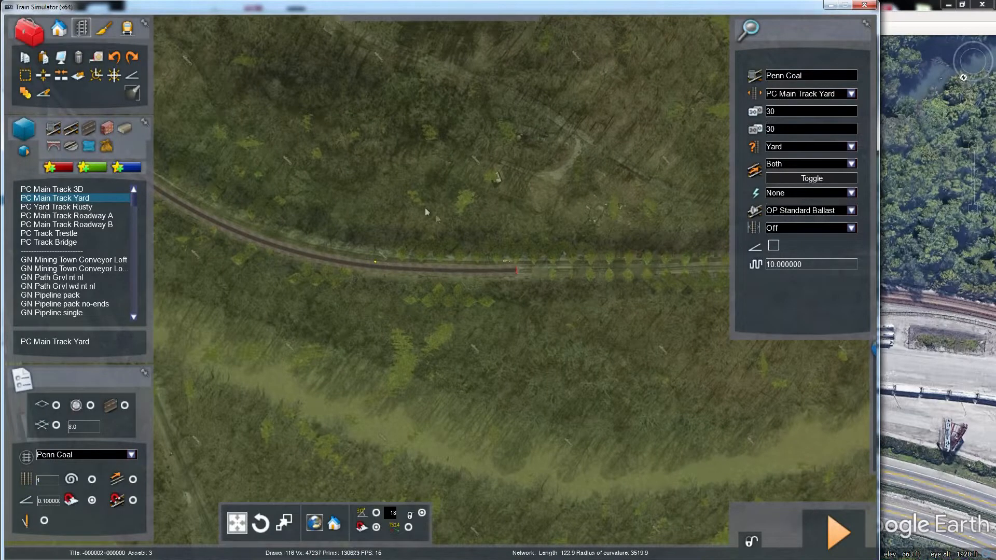
left_click(114, 58)
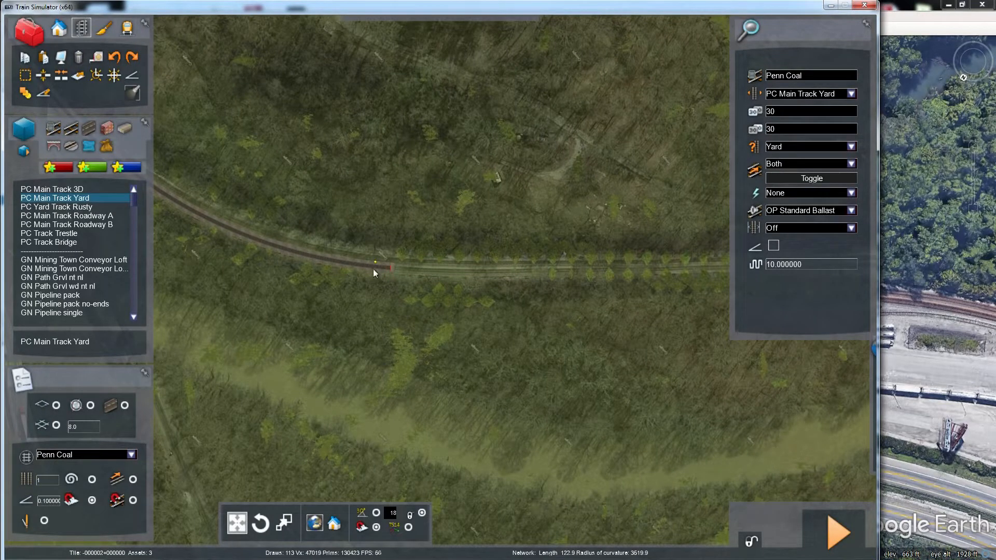
Step: Lay a curve about 76 m long with a radius of about 778 m from the long curve's end, checking its heading with a trial straight
left_click(391, 268)
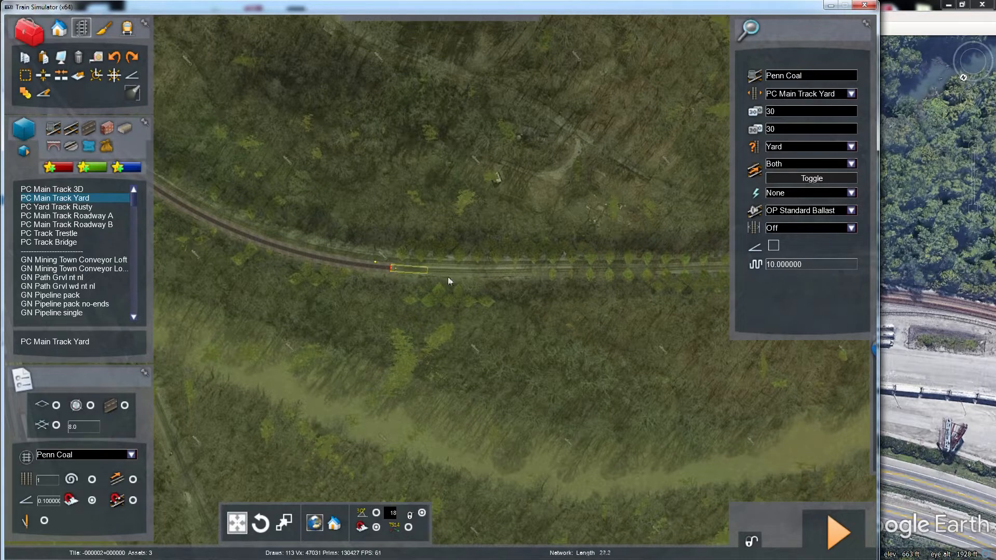
left_click(515, 270)
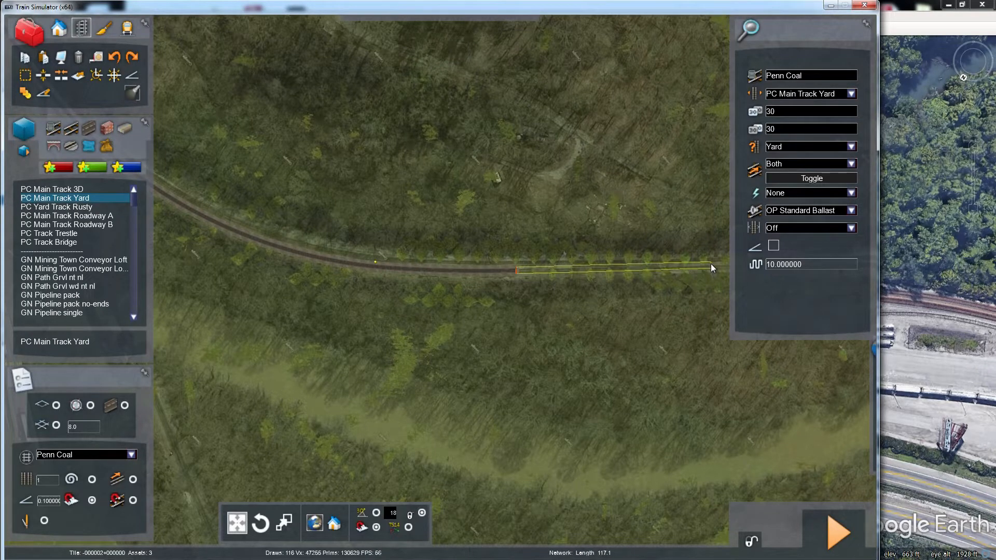
scroll(711, 263, "up", 4)
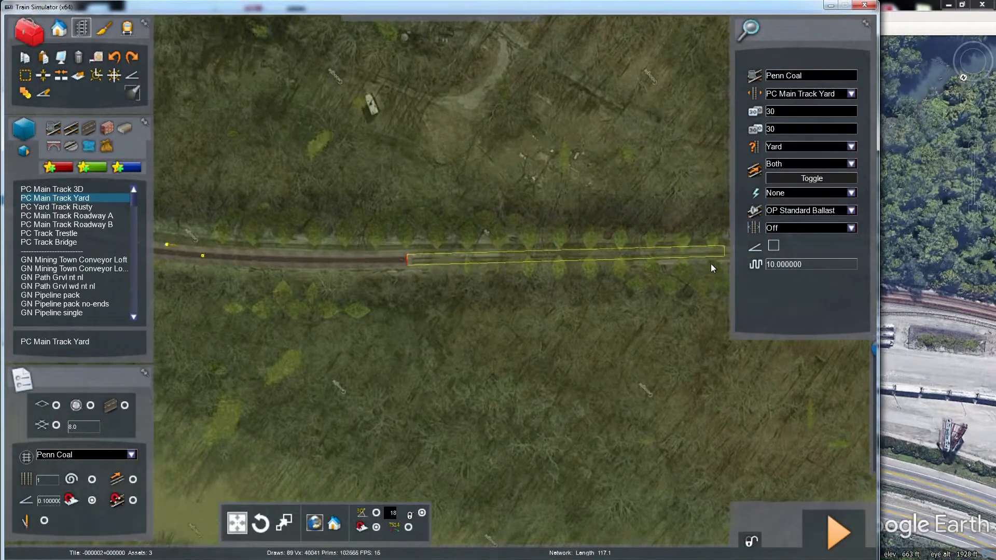
key("Right")
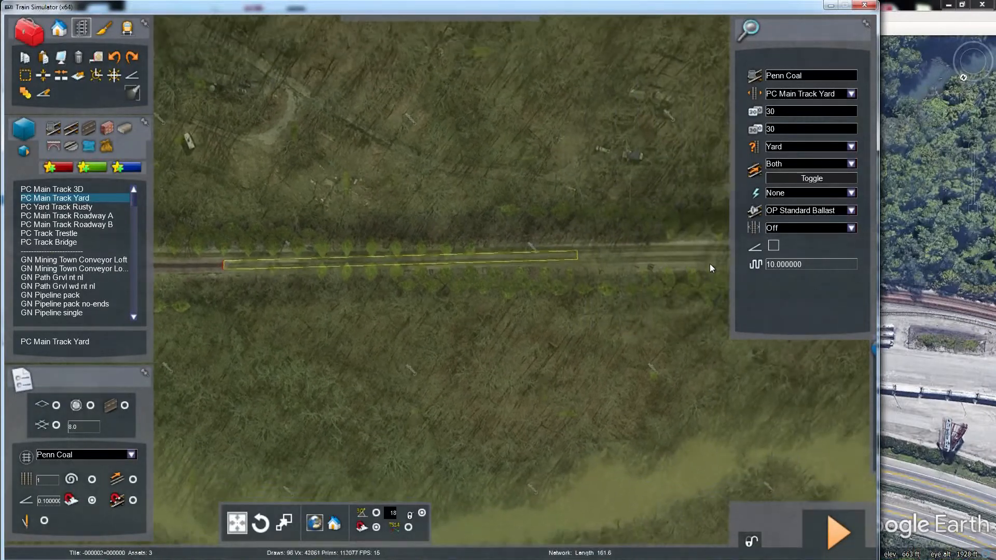
scroll(710, 268, "down", 1)
key("Left")
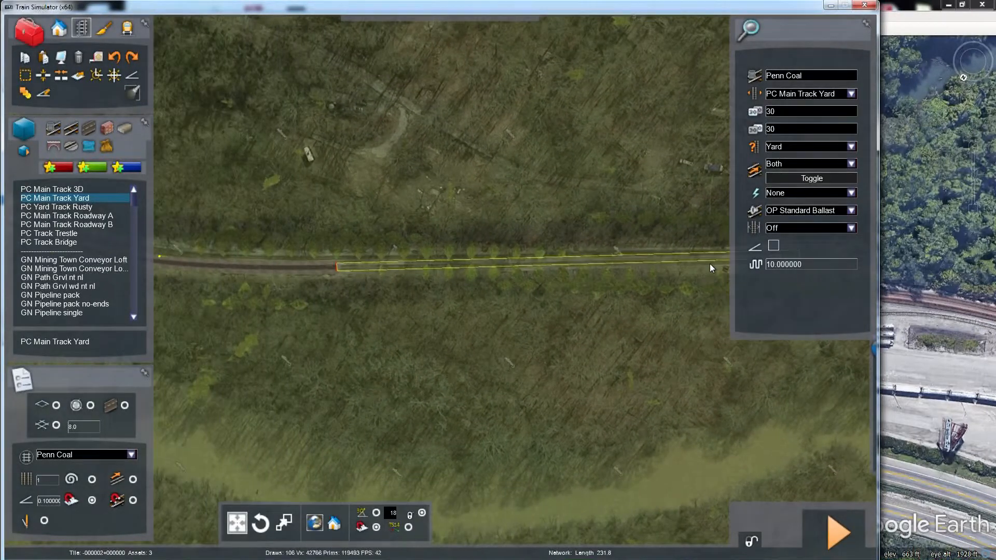
key("Left")
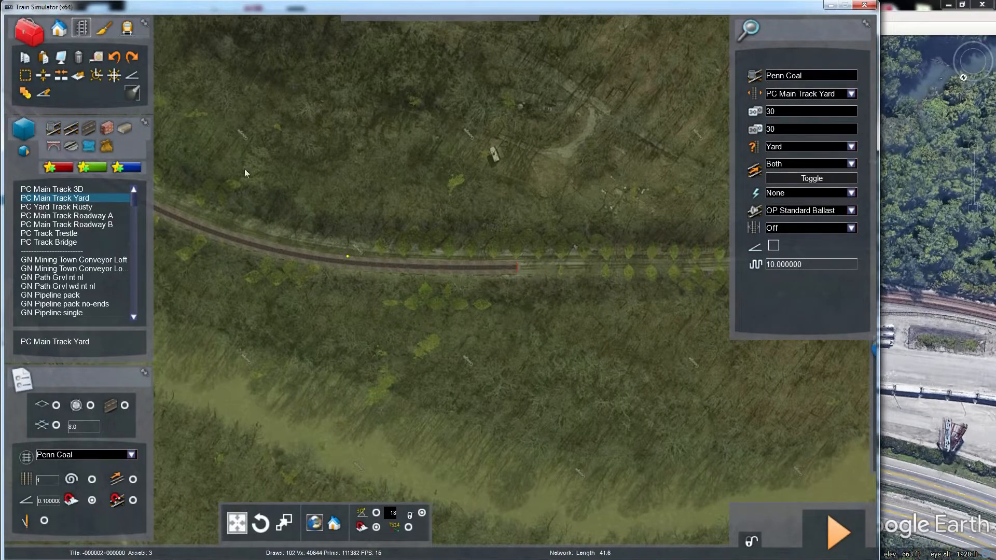
Step: Split the gentle curve a short distance before its open end
left_click(44, 77)
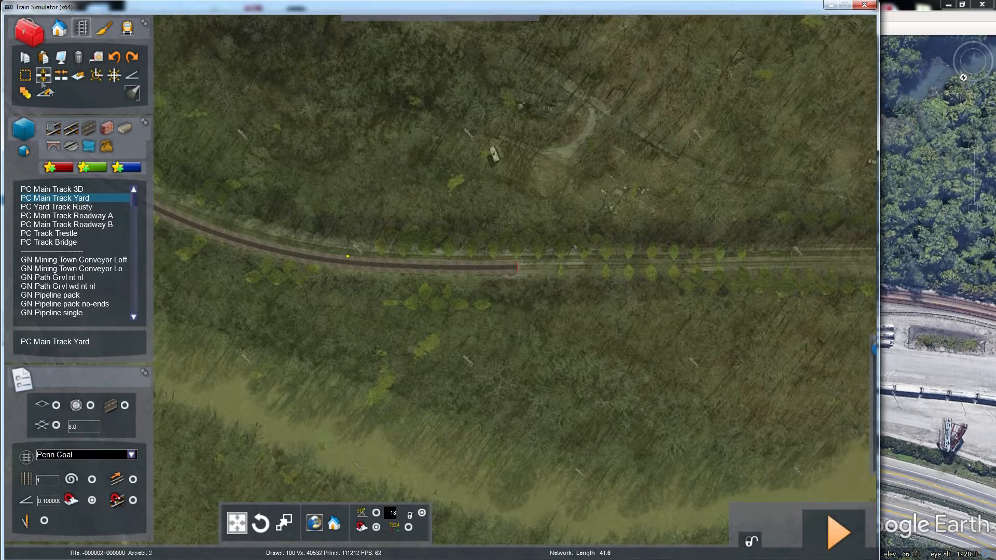
right_click(492, 257)
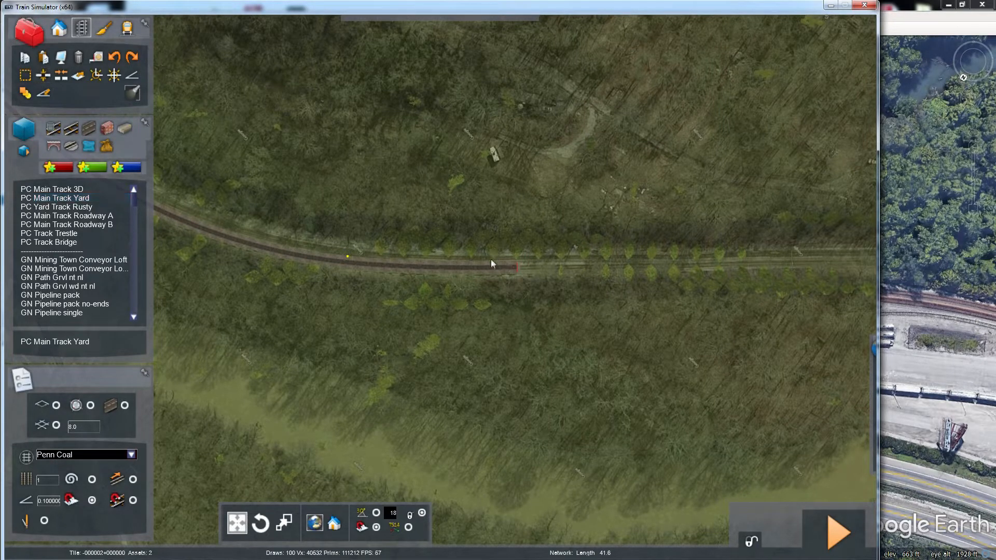
left_click(41, 77)
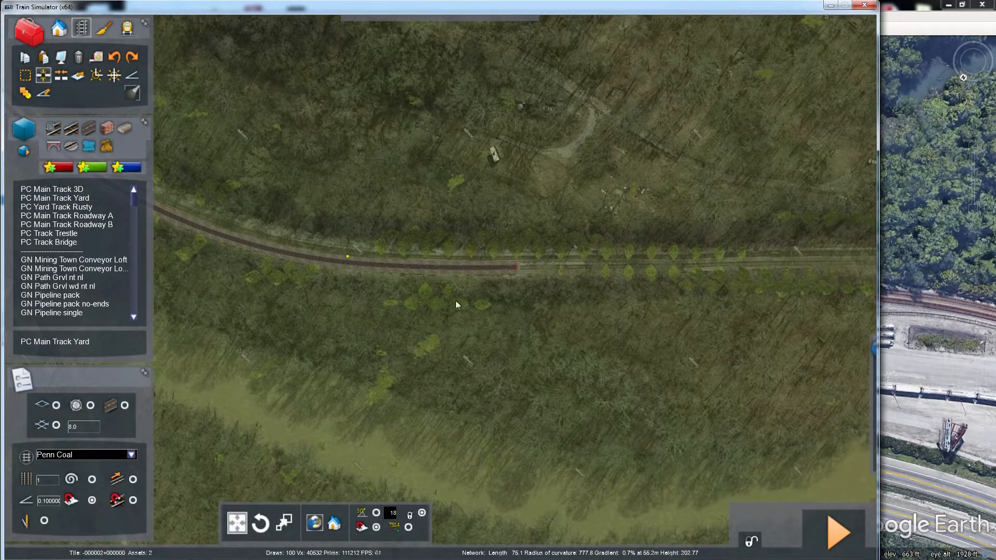
scroll(494, 313, "up", 5)
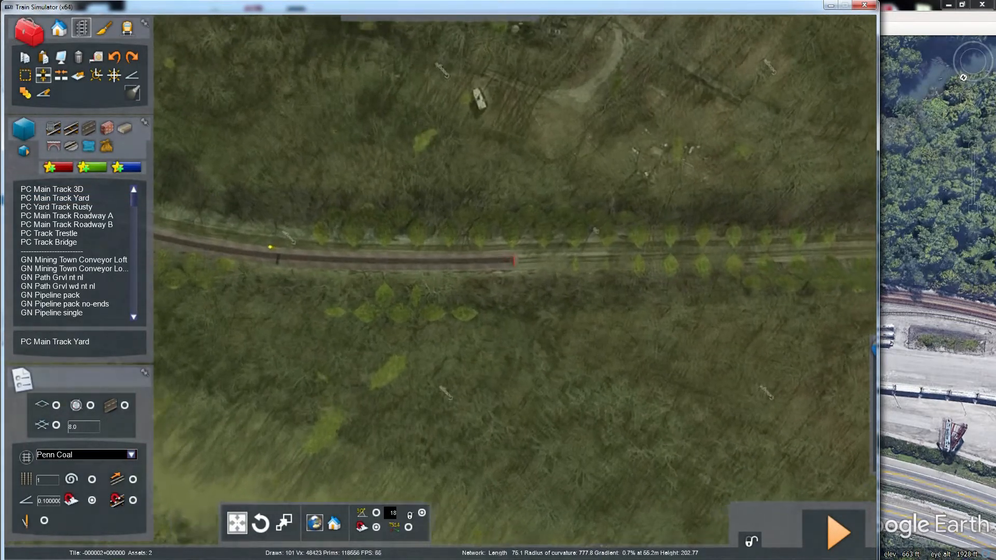
key("Left")
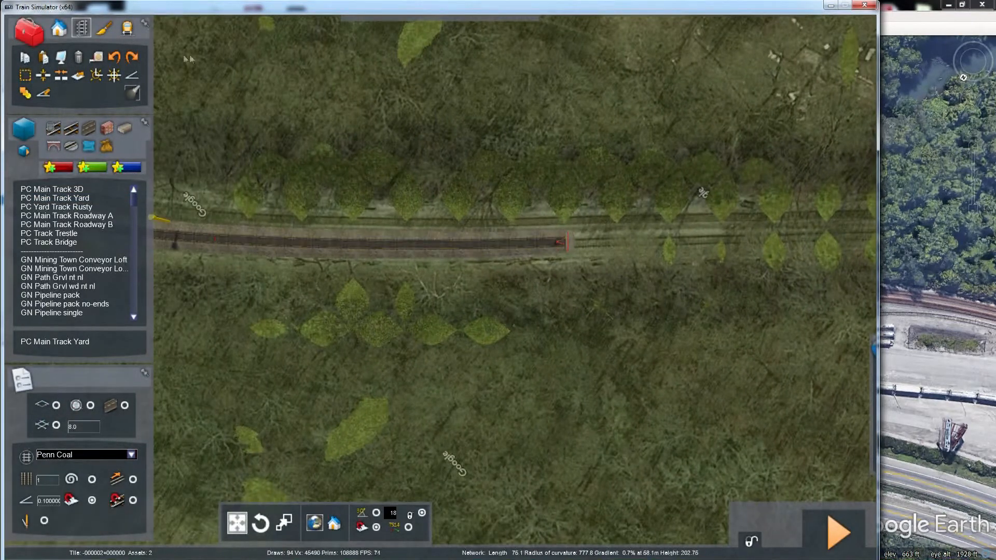
Step: Split the laid track just before its end and delete the short end piece
left_click(47, 77)
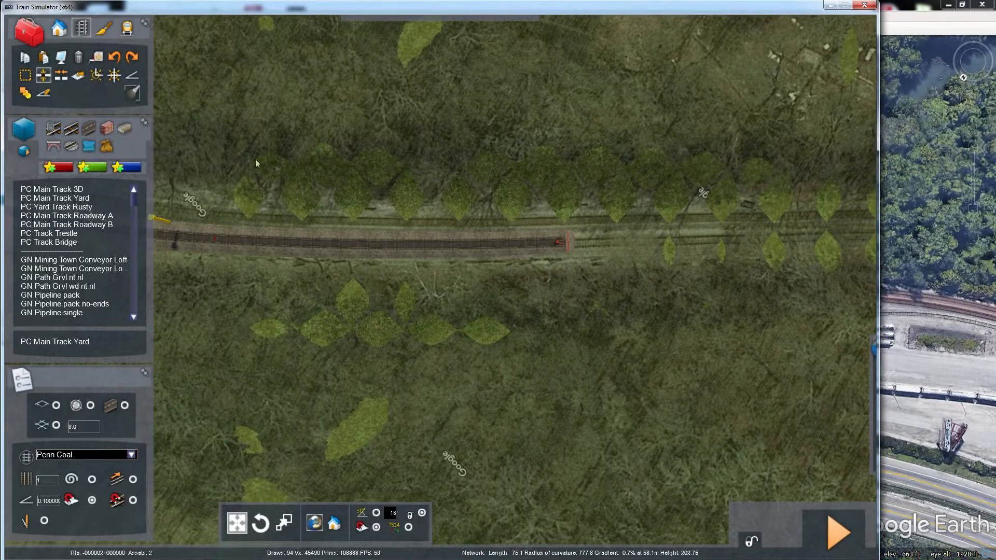
left_click(540, 244)
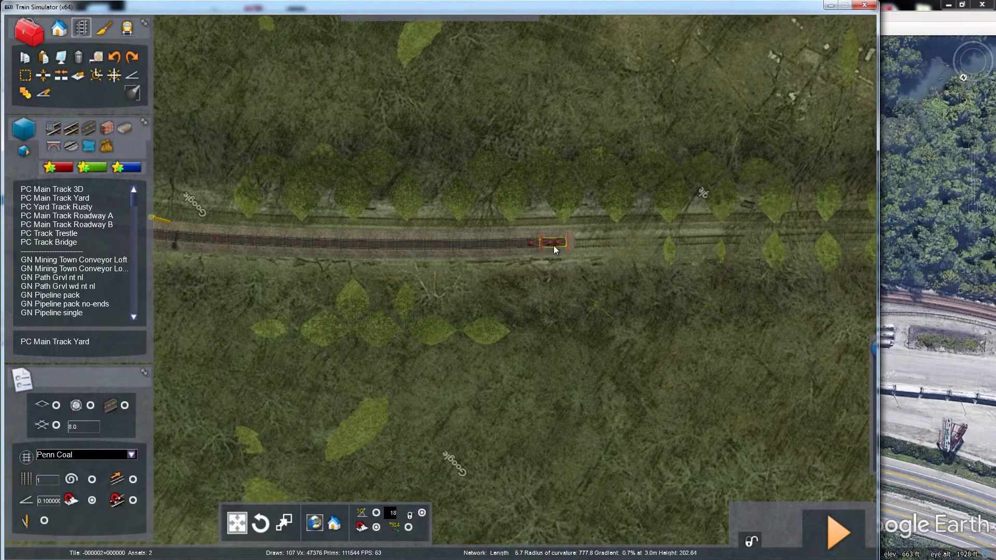
scroll(553, 245, "up", 2)
key("Right")
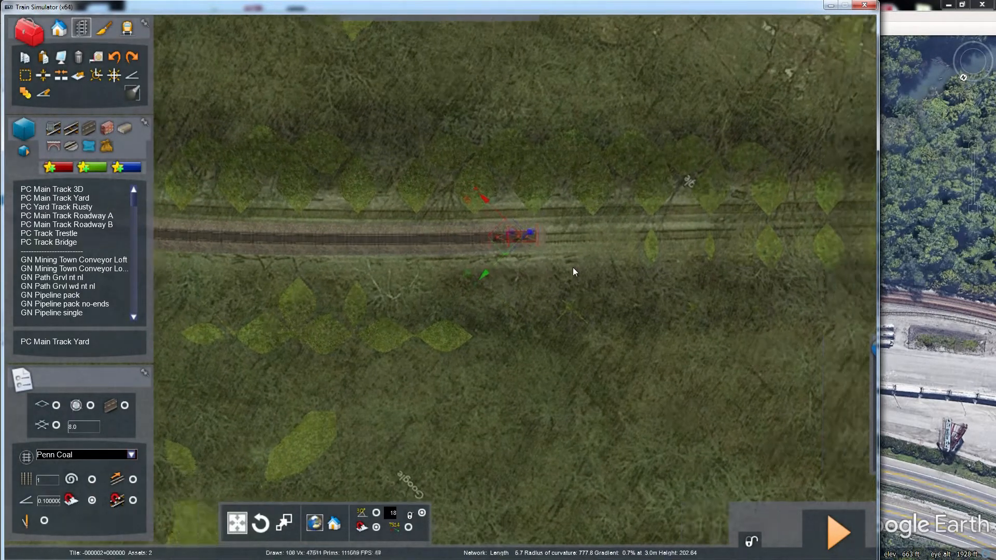
scroll(573, 268, "down", 1)
key("Delete")
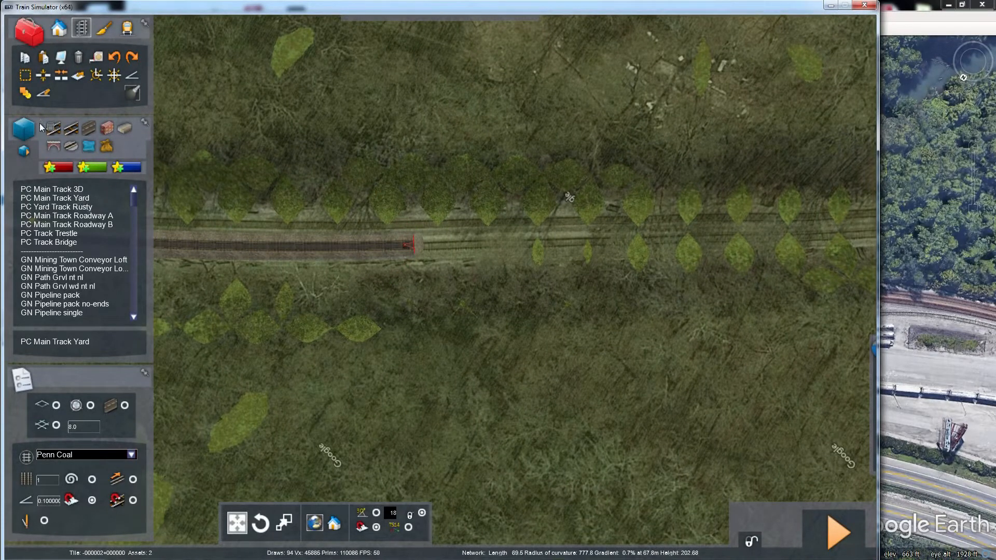
Step: Choose PC Main Track Yard for laying, with both speed limits at 30 and the track type set to Yard
left_click(89, 198)
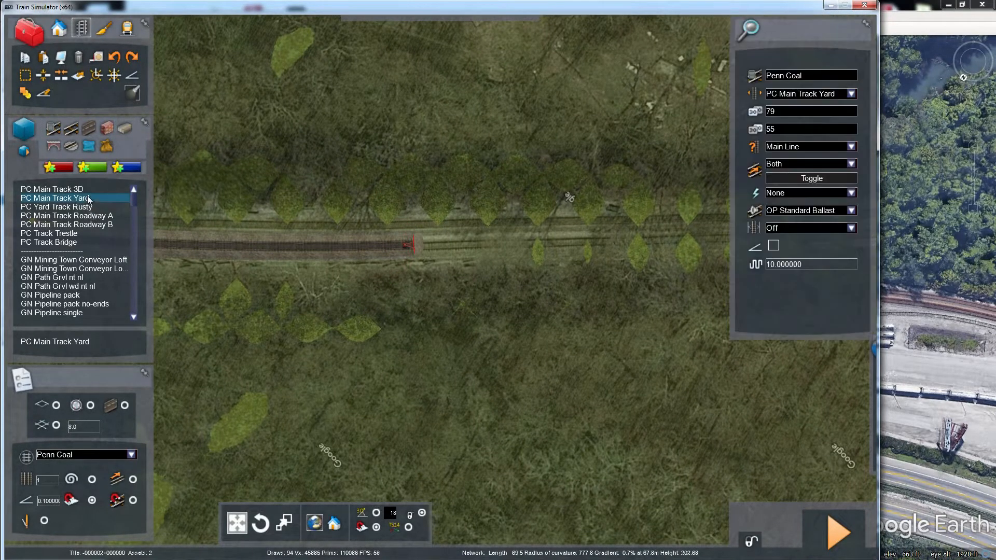
type("30")
key("Tab")
left_click(851, 147)
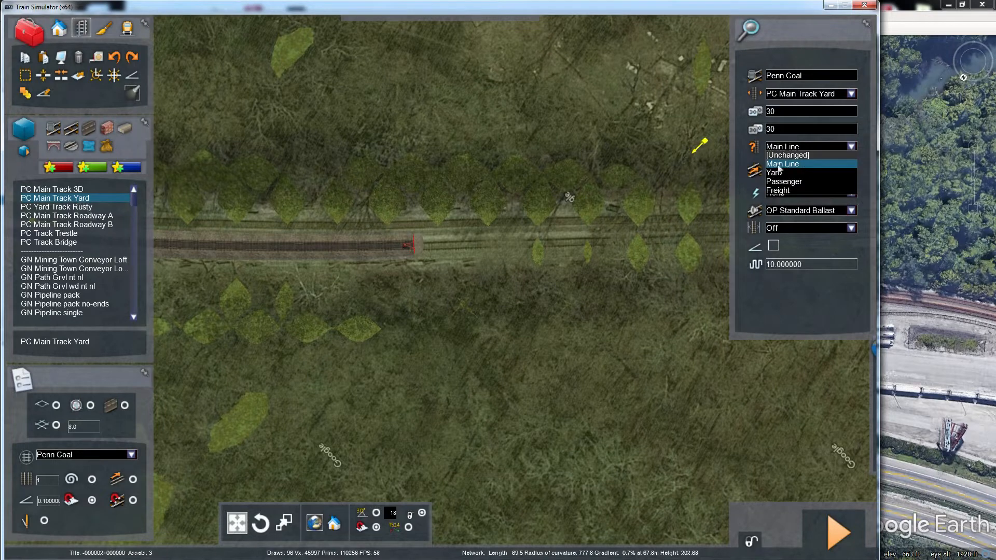
left_click(778, 158)
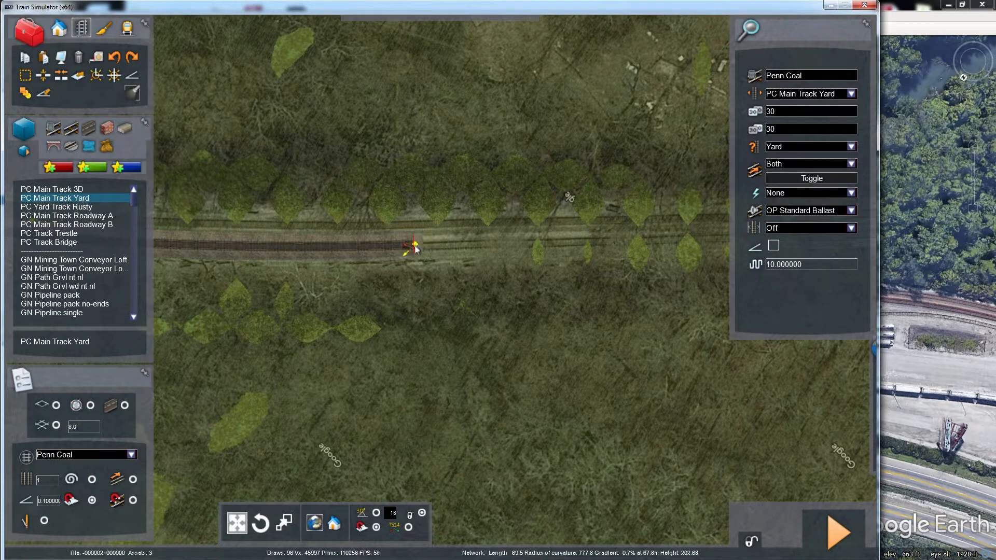
left_click_drag(414, 247, 587, 254)
key("Right")
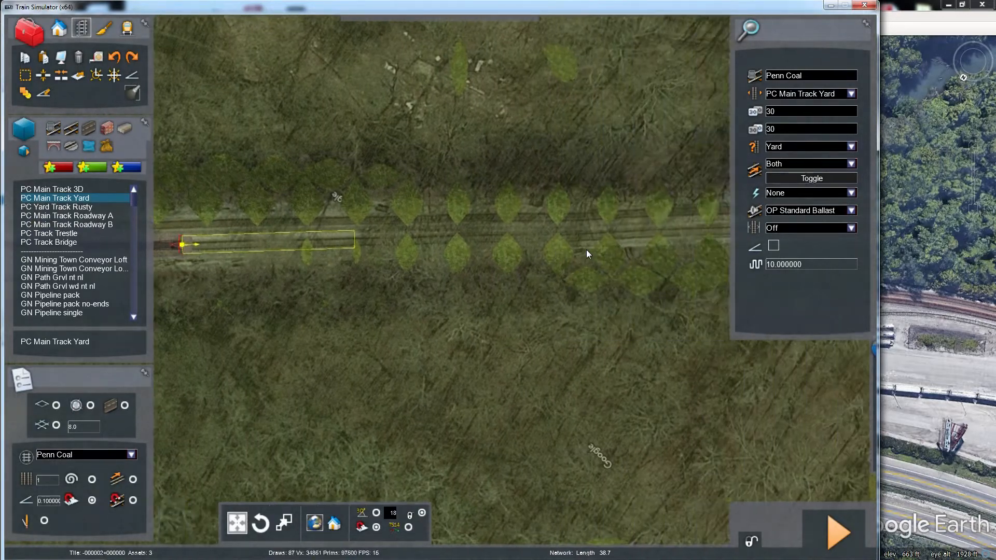
left_click_drag(586, 254, 632, 321)
scroll(616, 237, "down", 5)
key("Right")
key("Left")
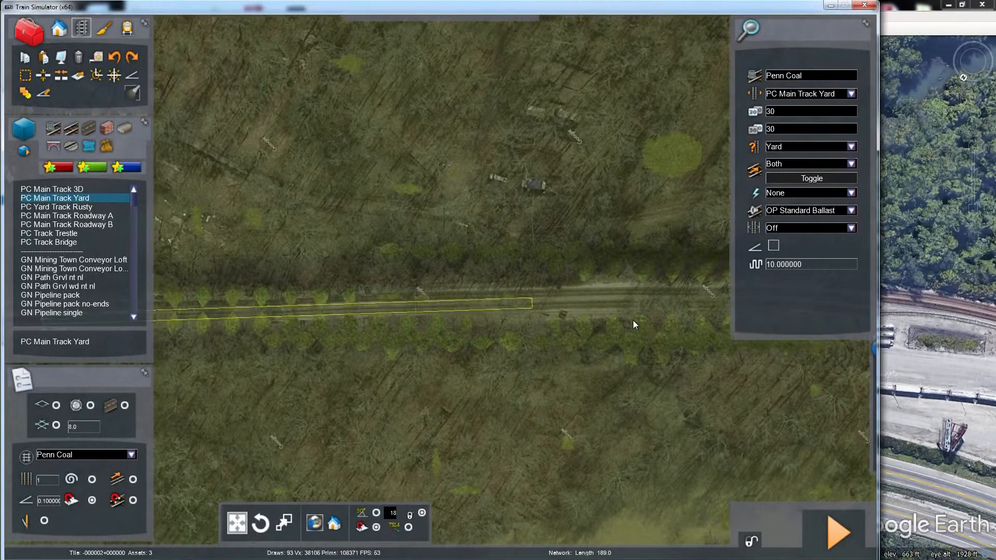
left_click_drag(633, 320, 628, 330)
right_click(628, 328)
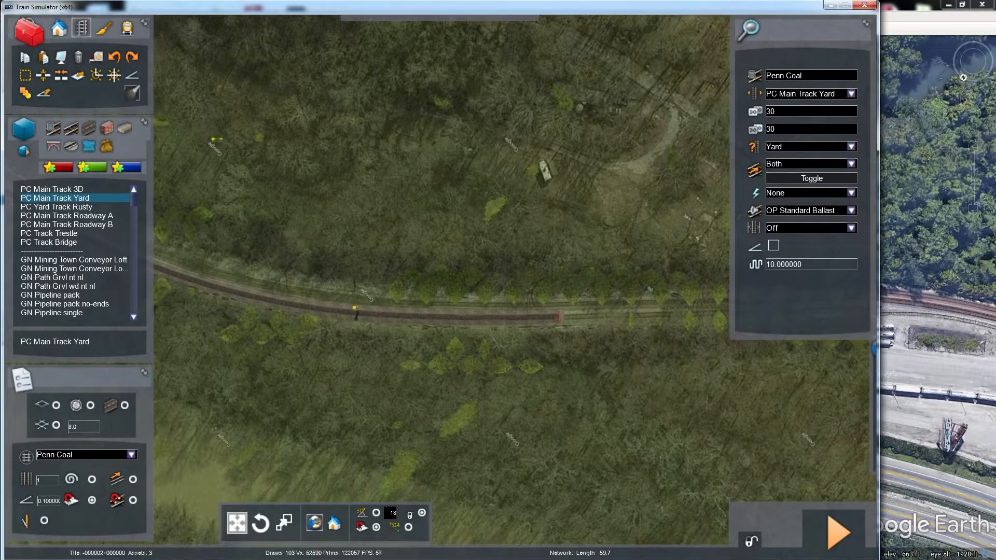
right_click(210, 142)
Step: Cut the laid track again close to its open end and remove the leftover short piece
left_click(44, 75)
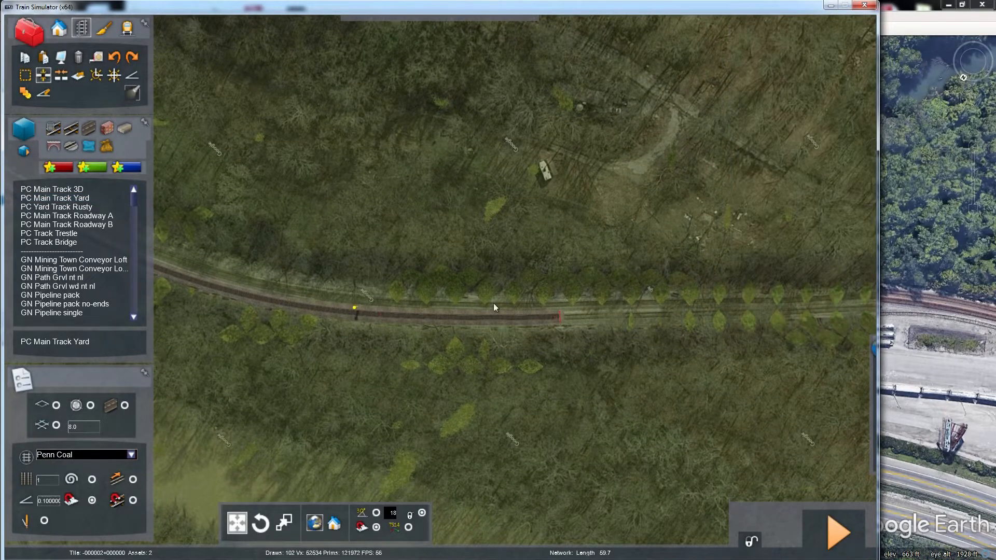
left_click(542, 319)
left_click(553, 318)
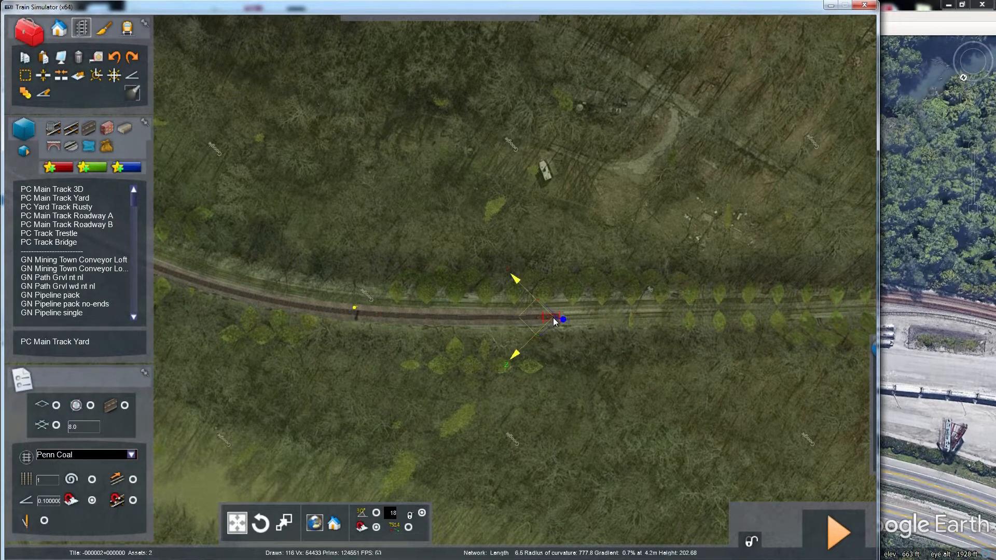
key("Delete")
Step: Select PC Main Track Yard as the track to lay, set both speed limits to 30, and set the track type to Yard
left_click(78, 198)
mouse_move(861, 108)
double_click(765, 111)
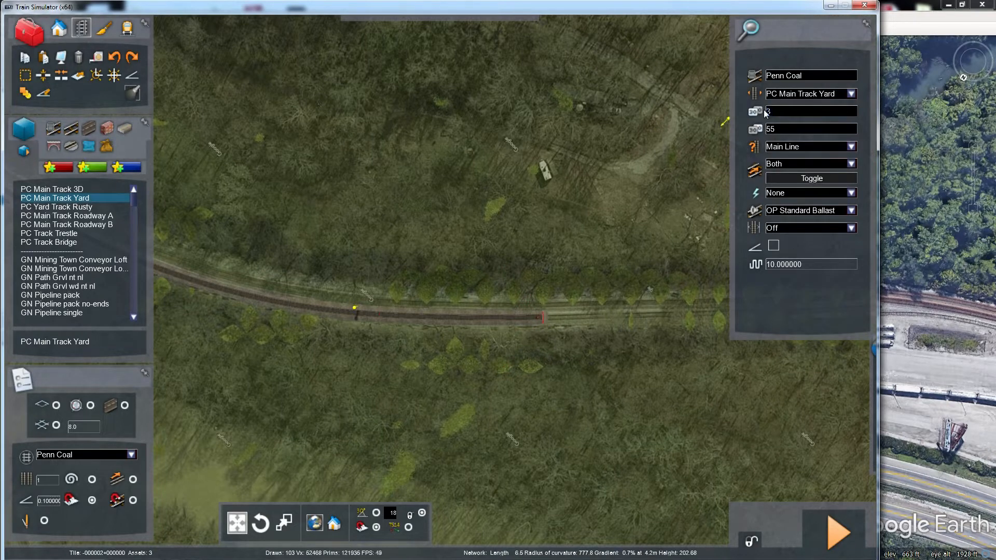
double_click(763, 129)
type("30")
left_click(850, 147)
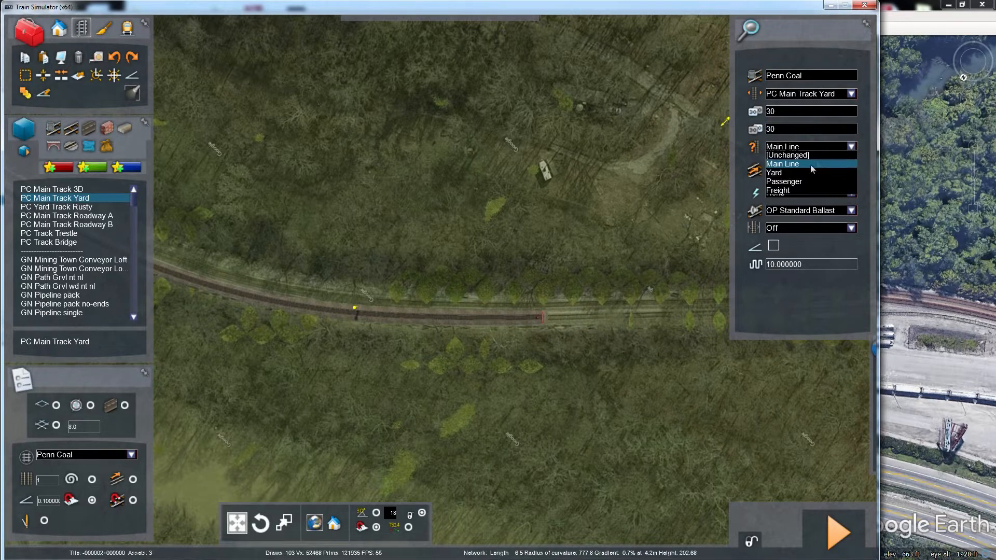
left_click(819, 159)
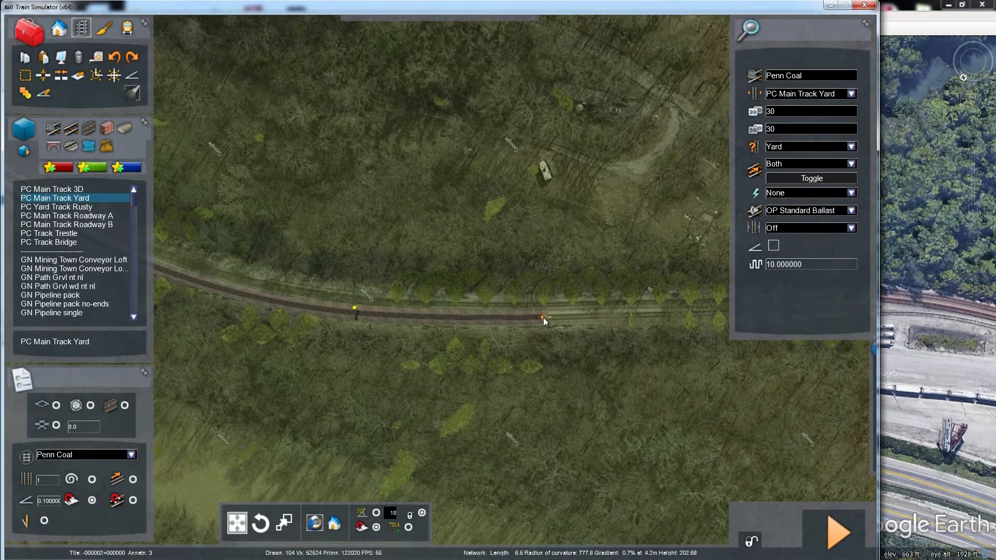
Step: Extend the track from its open end with a straight about 247 m long, following the rails in the aerial imagery
left_click_drag(543, 318, 669, 324)
key("Right")
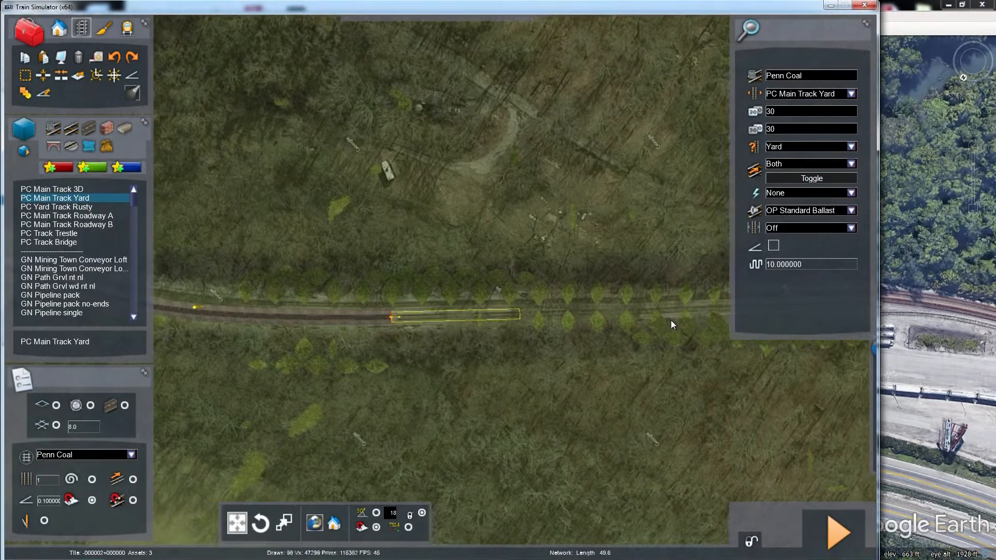
left_click_drag(670, 320, 403, 309)
key("Right")
key("Right")
scroll(567, 300, "down", 2)
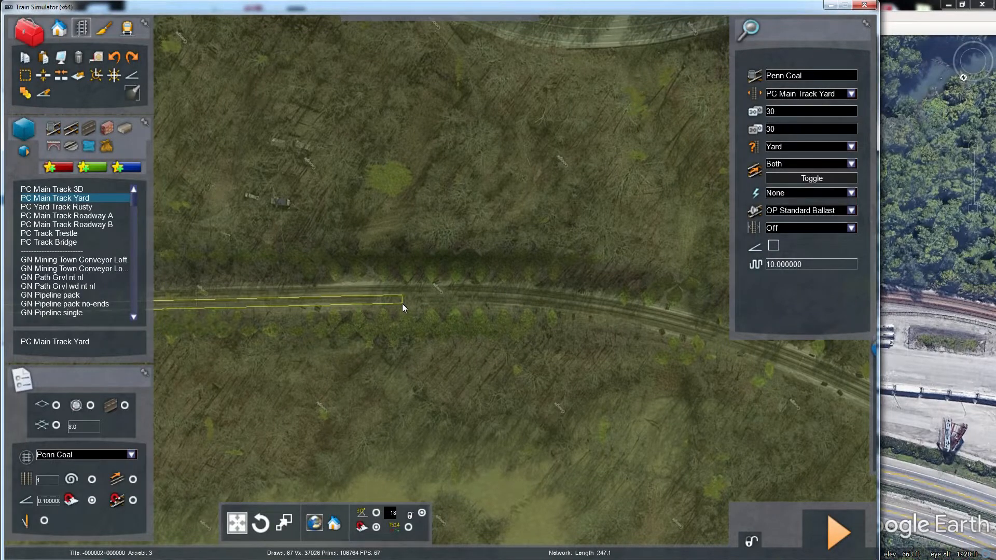
Step: Lay a curve about 243 m long with a radius of about 489 m from the straight's end along the imaged bend
mouse_move(403, 303)
left_mouse_down()
mouse_move(596, 327)
mouse_move(733, 374)
left_mouse_up()
key("Right")
right_click_drag(733, 373, 799, 373)
key("Right")
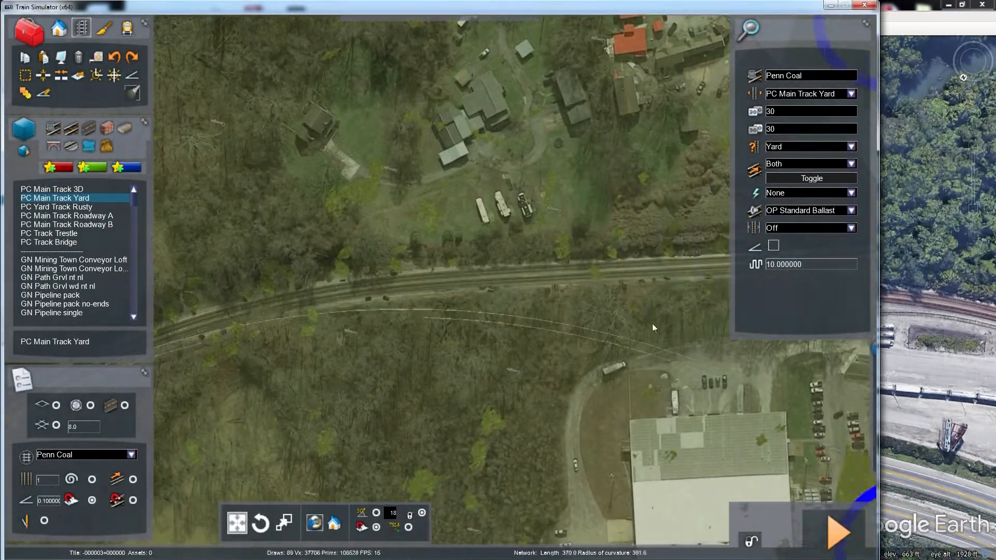
left_click_drag(653, 326, 456, 282)
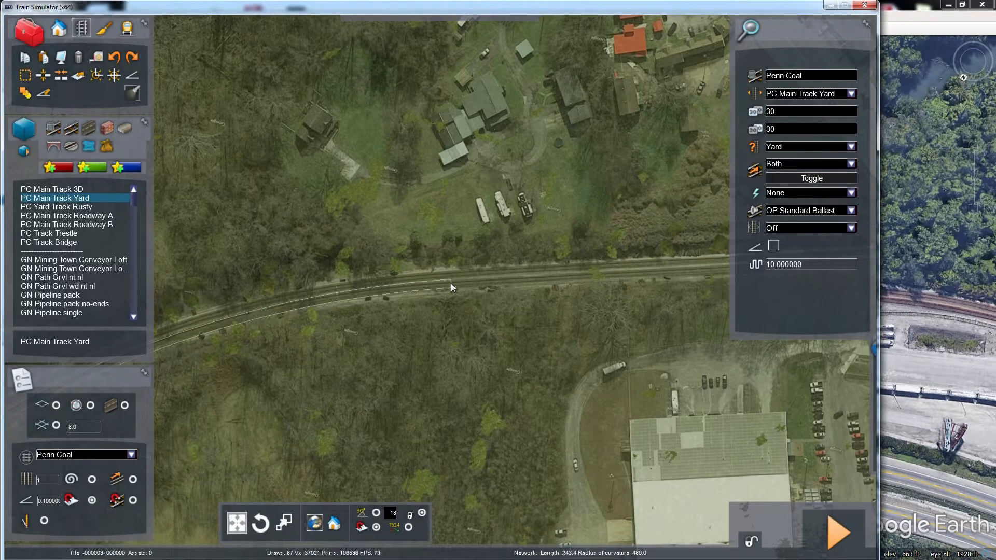
left_click(450, 283)
key("Right")
key("Right")
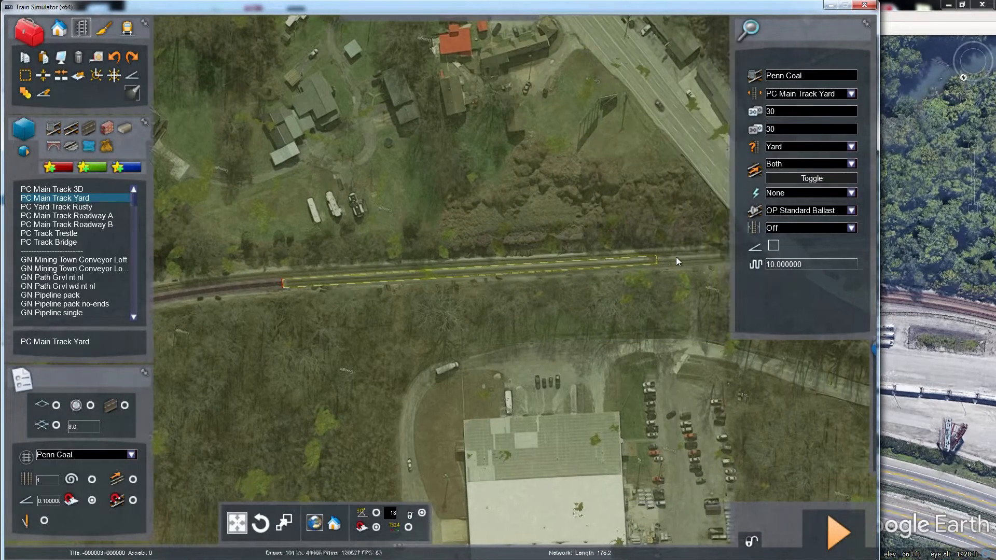
key("Left")
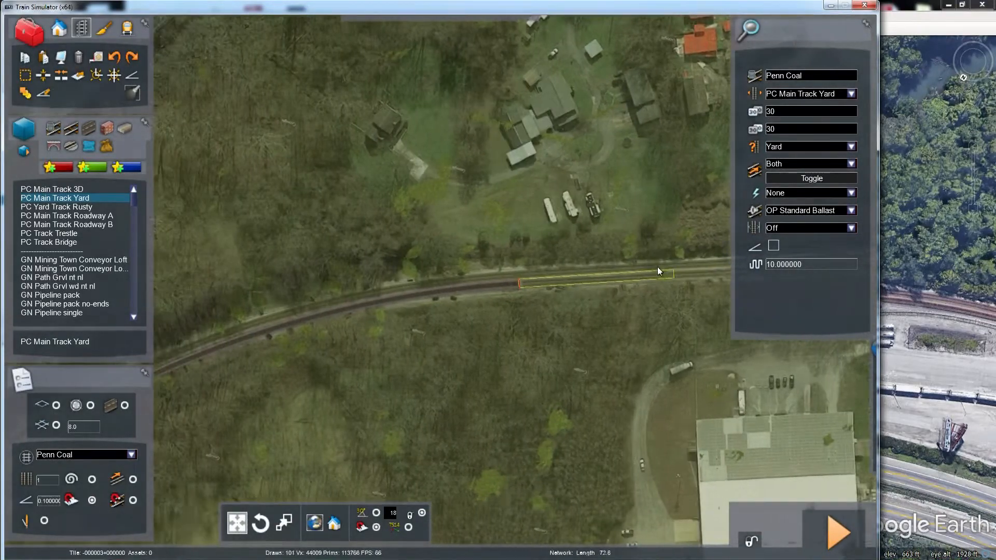
key("Left")
right_click(656, 267)
scroll(657, 267, "down", 3)
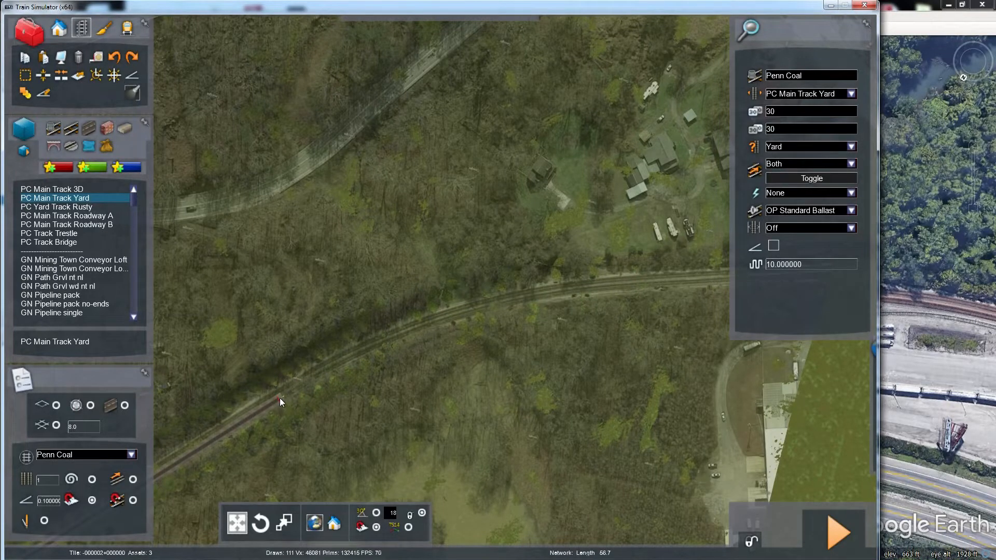
Step: Lay a new curve from the end of the straight around the bend shown in the aerial imagery
left_click(279, 397)
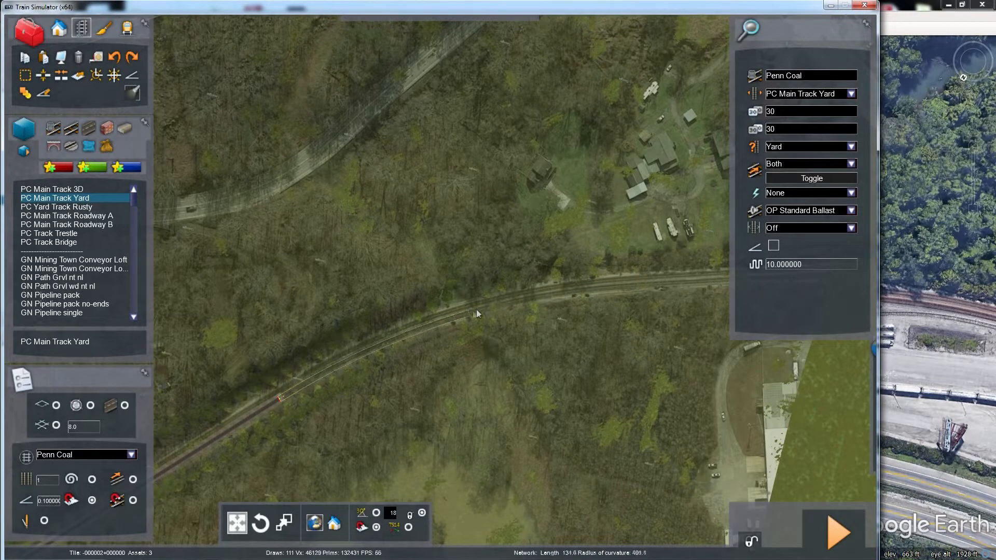
left_click(627, 287)
key("Right")
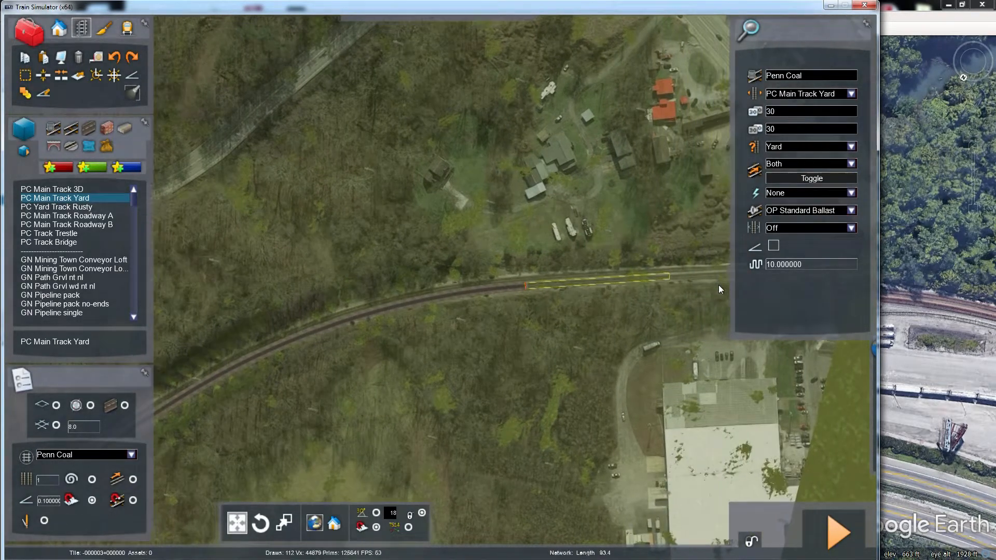
key("Right")
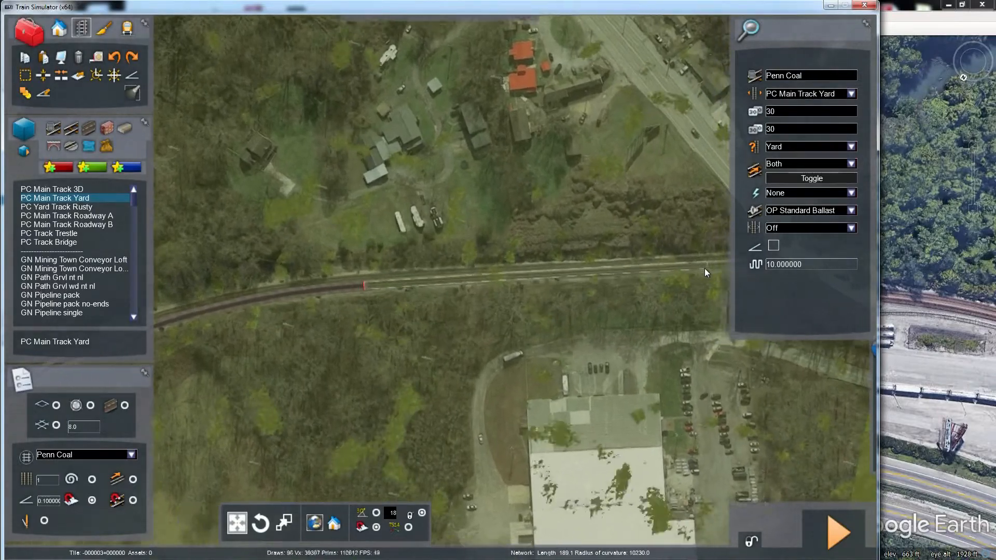
scroll(704, 269, "up", 6)
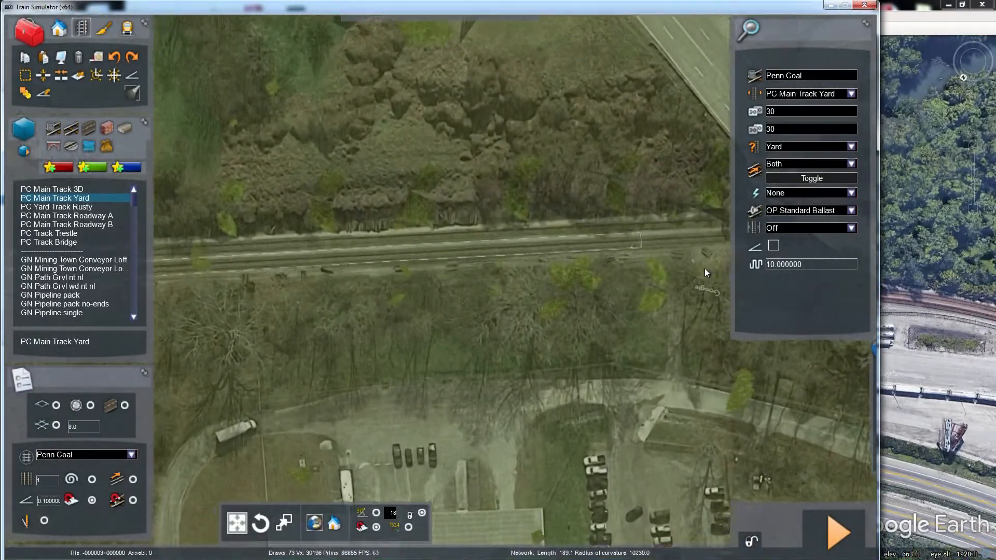
key("Left")
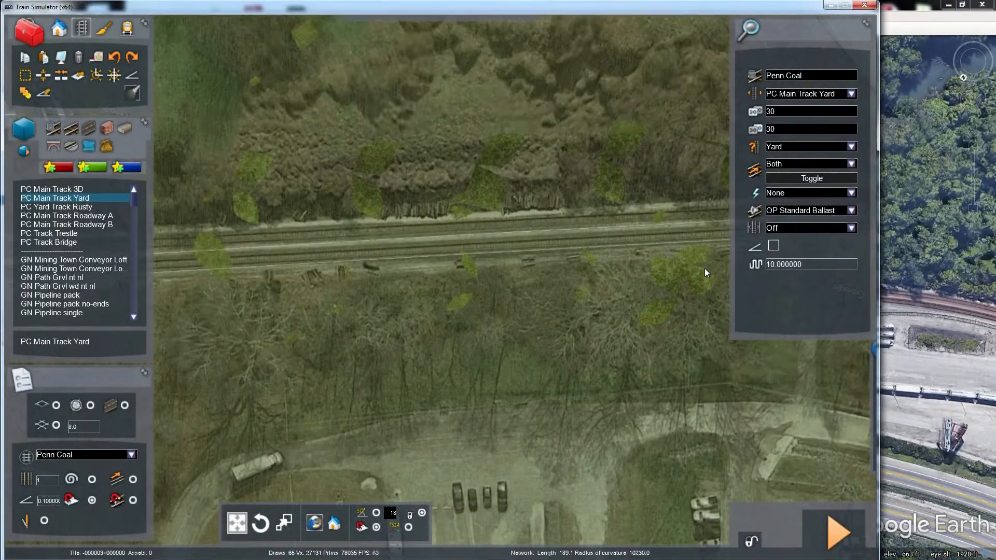
scroll(704, 269, "up", 2)
key("Up")
scroll(705, 269, "down", 6)
key("Left")
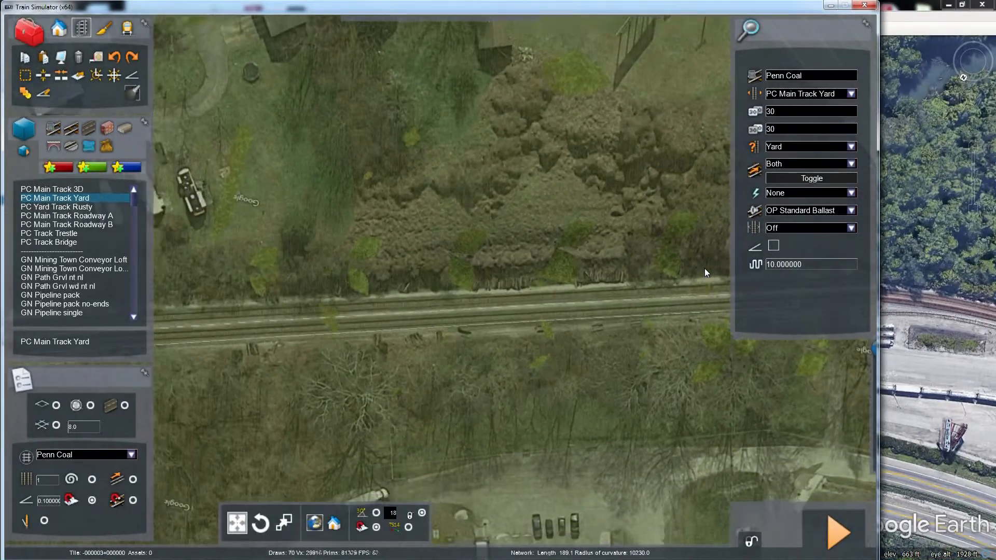
scroll(657, 312, "down", 6)
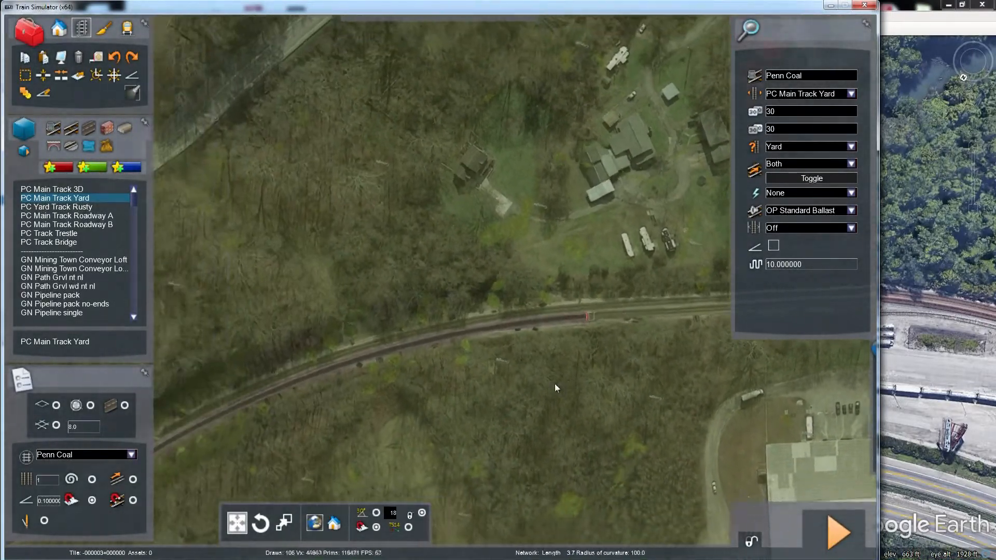
Step: Undo the last laid curve
key("Left")
right_click_drag(403, 406, 395, 403)
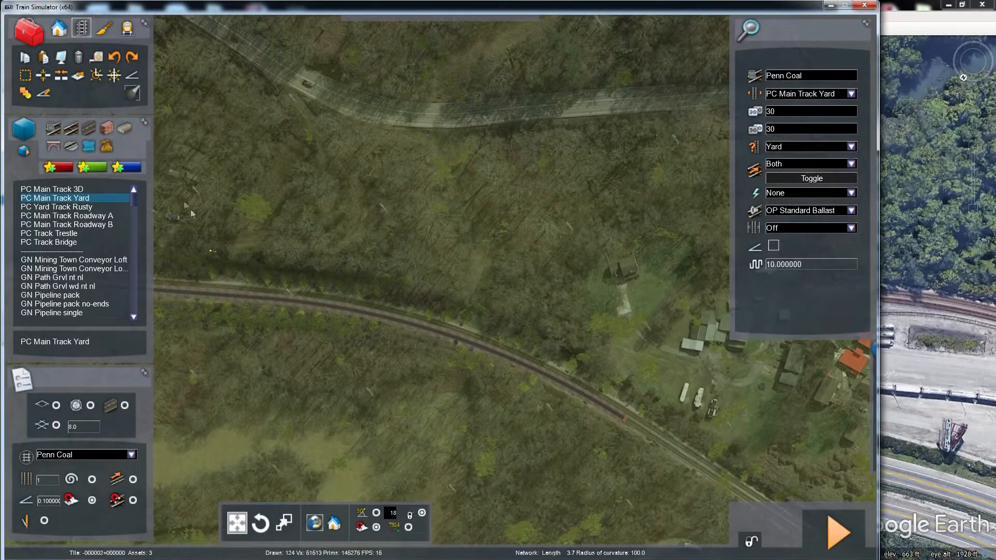
left_click(114, 57)
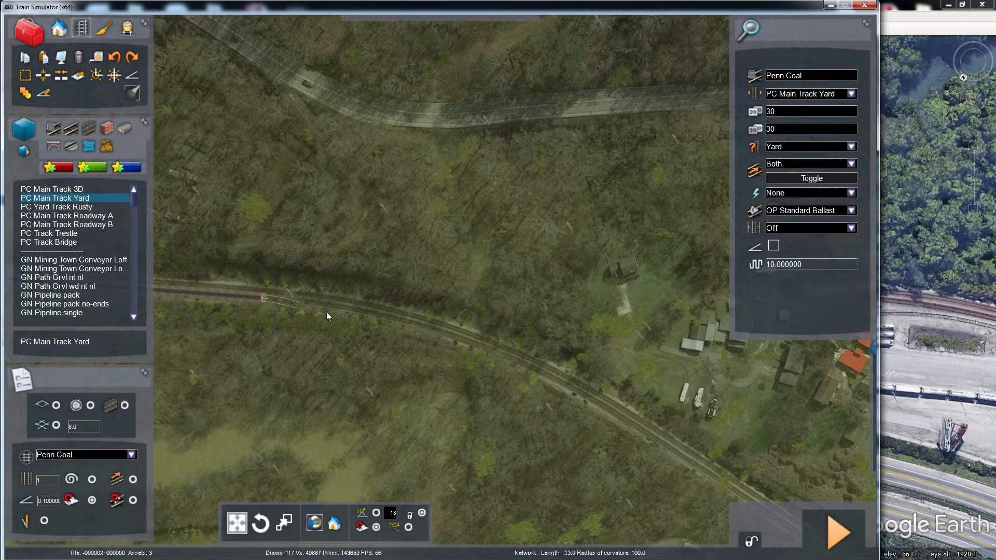
Step: Lay a curve with a radius of about 490 m from the straight's end, following the bend to the straight rails beyond it
key("Right")
right_click_drag(534, 374, 559, 383)
key("Right")
key("Up")
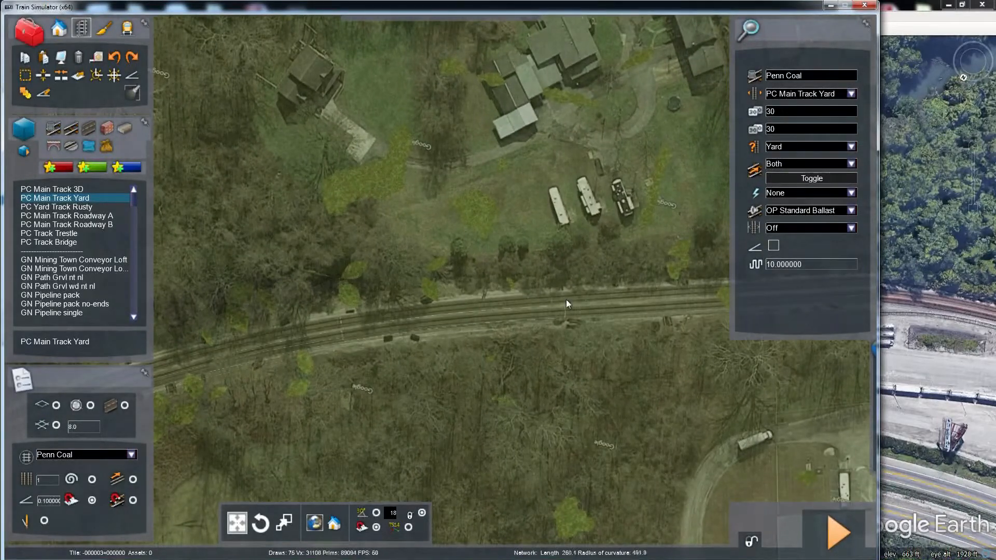
left_click(536, 315)
key("Right")
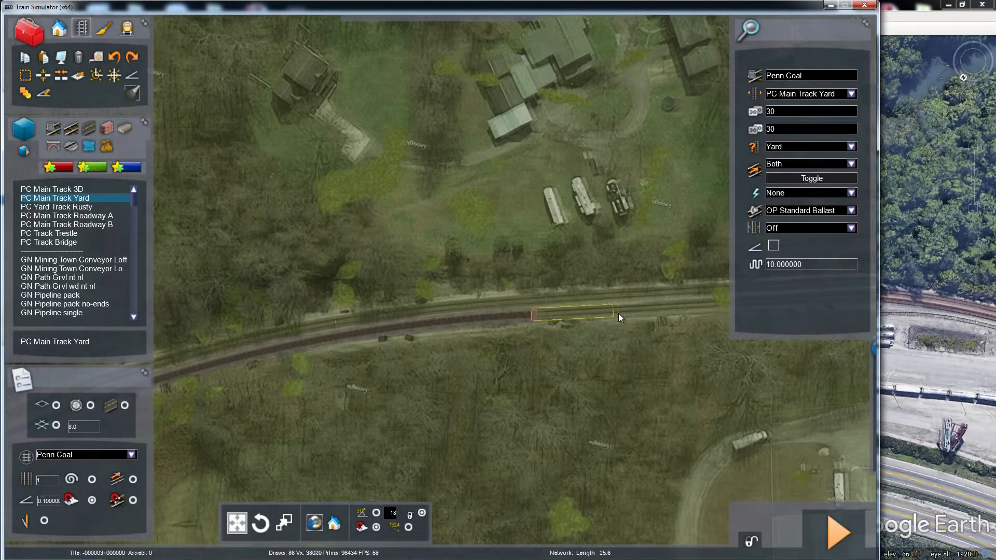
scroll(603, 308, "down", 5)
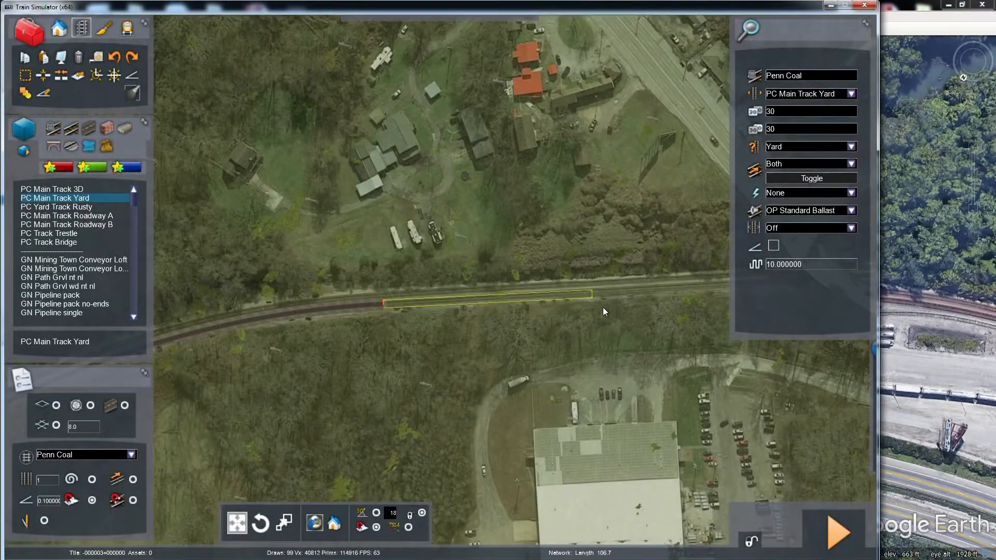
left_click(603, 308)
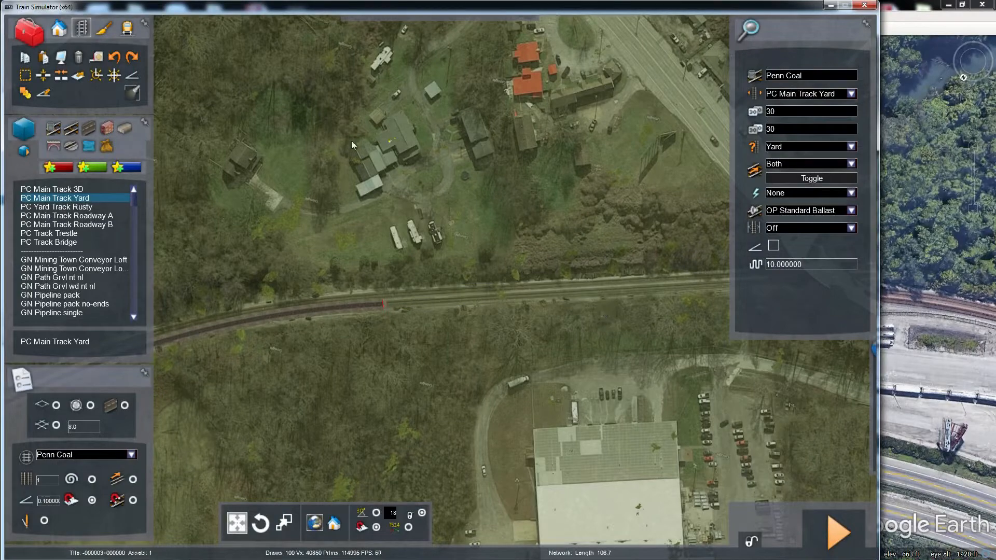
Step: Undo the last laid curve and lay a new one about 252 m long with a radius of about 488 m from the straight's end
left_click(117, 62)
mouse_move(381, 218)
right_mouse_down()
mouse_move(332, 217)
mouse_move(380, 218)
right_mouse_up()
key("Left")
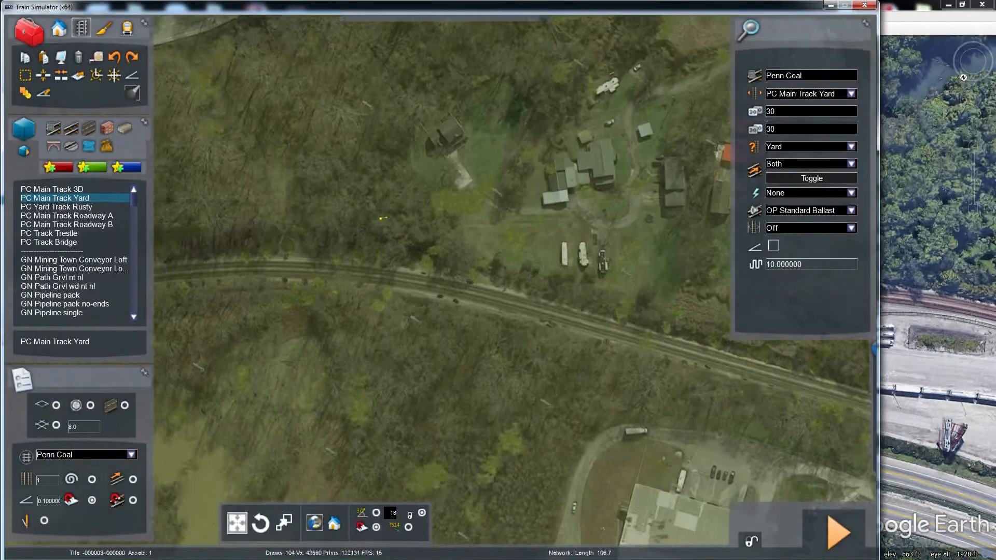
key("Left")
key("Down")
key("Left")
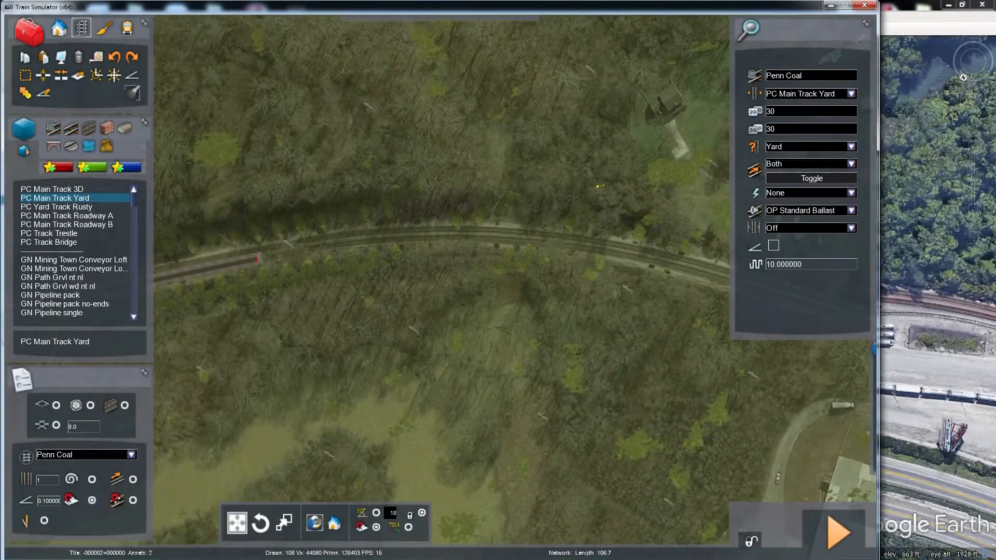
left_click(284, 258)
key("Right")
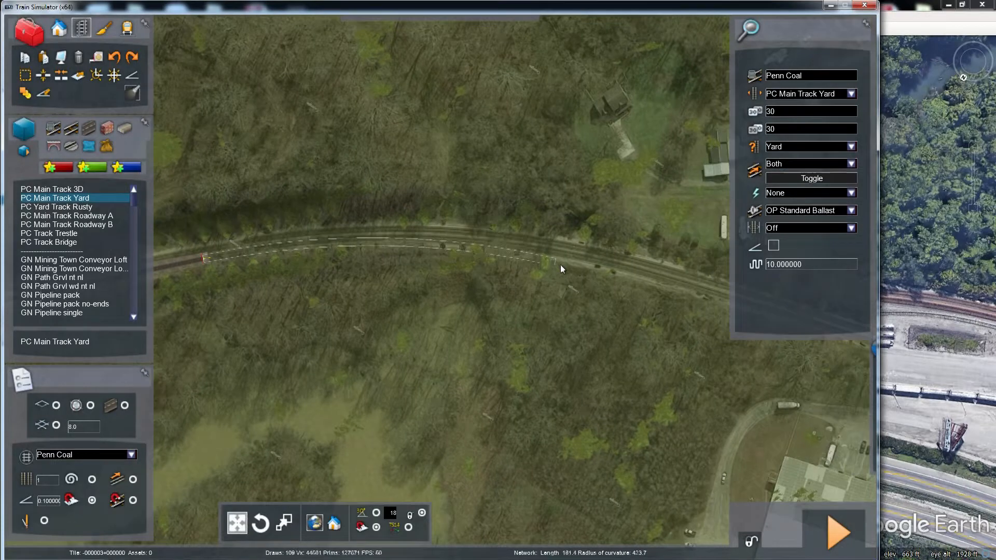
key("Right")
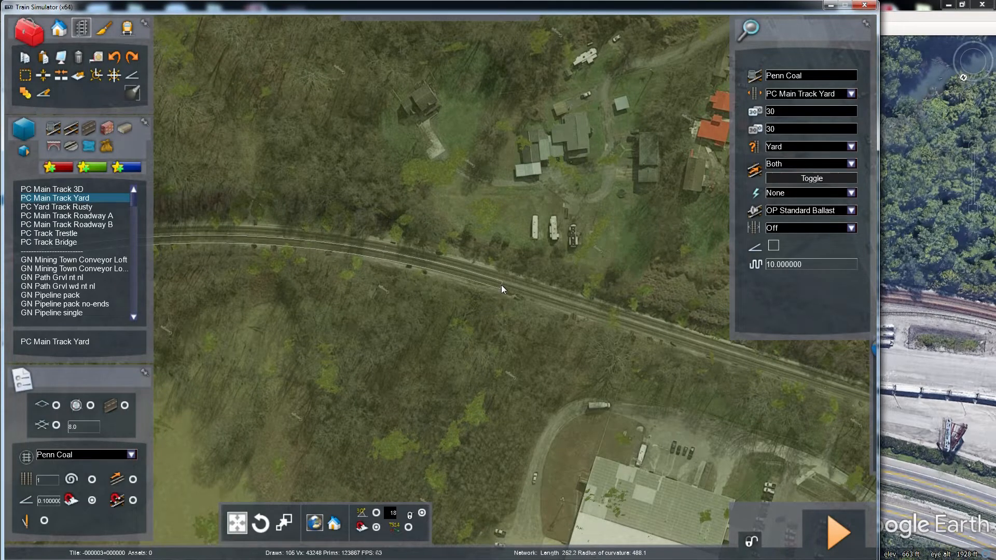
left_click(501, 285)
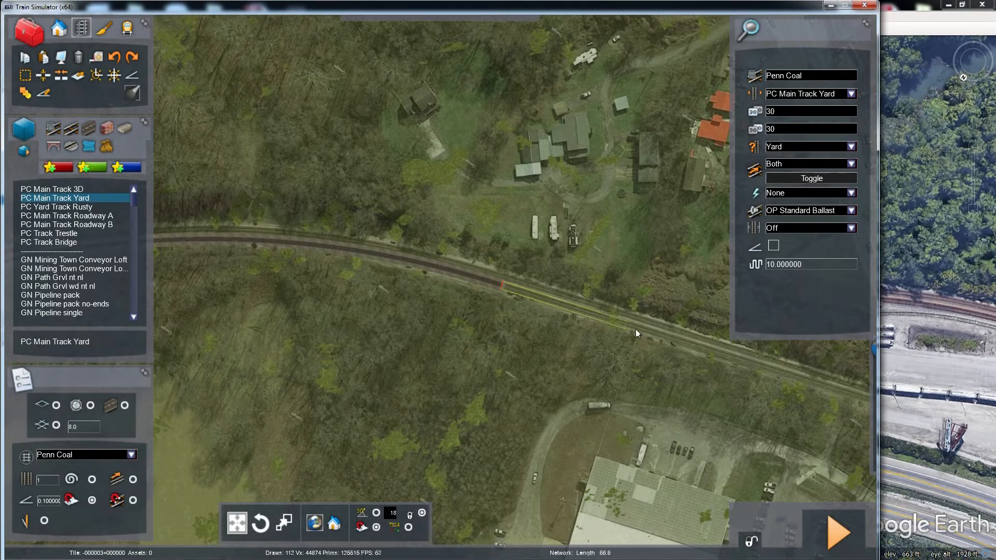
key("Right")
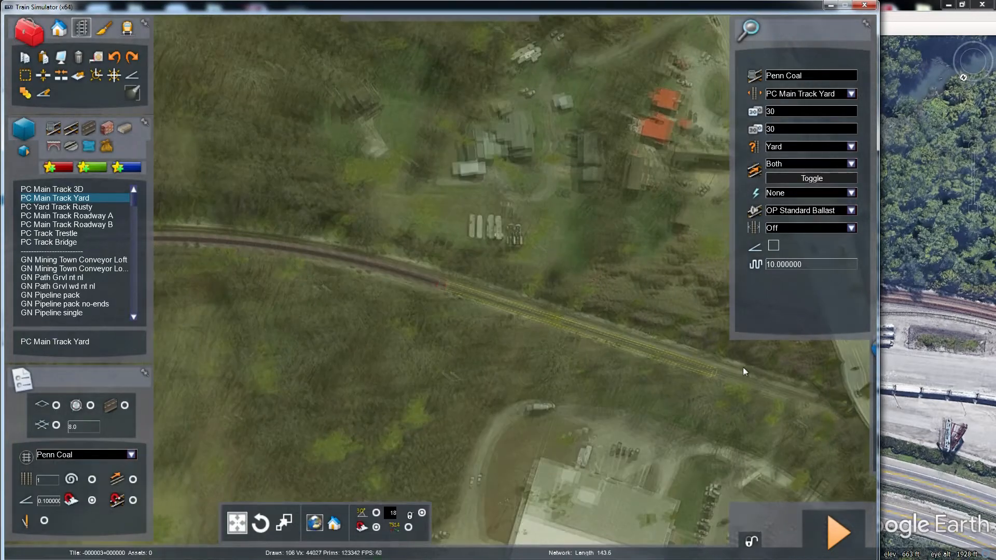
key("Right")
scroll(743, 371, "up", 5)
right_click_drag(779, 456, 782, 453)
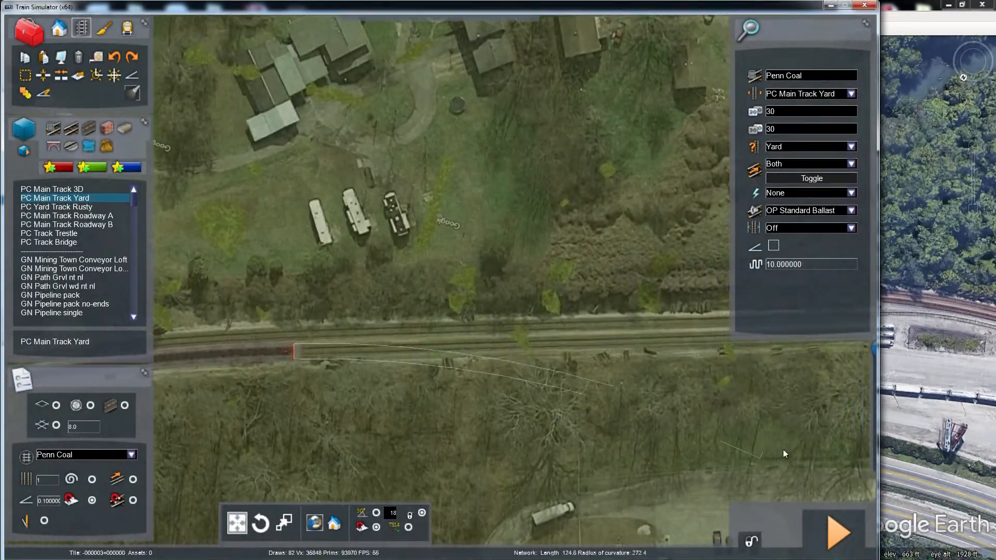
scroll(768, 441, "down", 3)
key("Left")
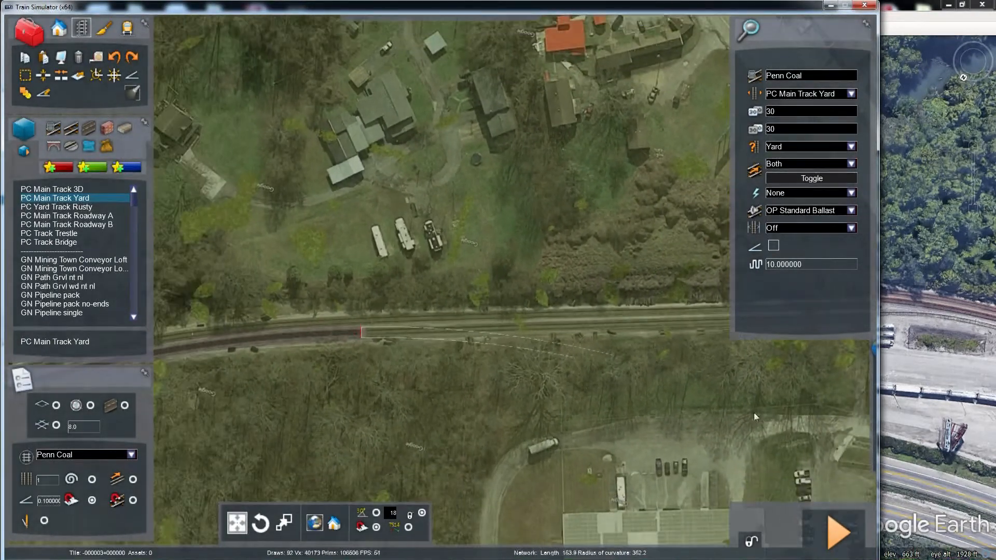
left_click(705, 325)
key("Left")
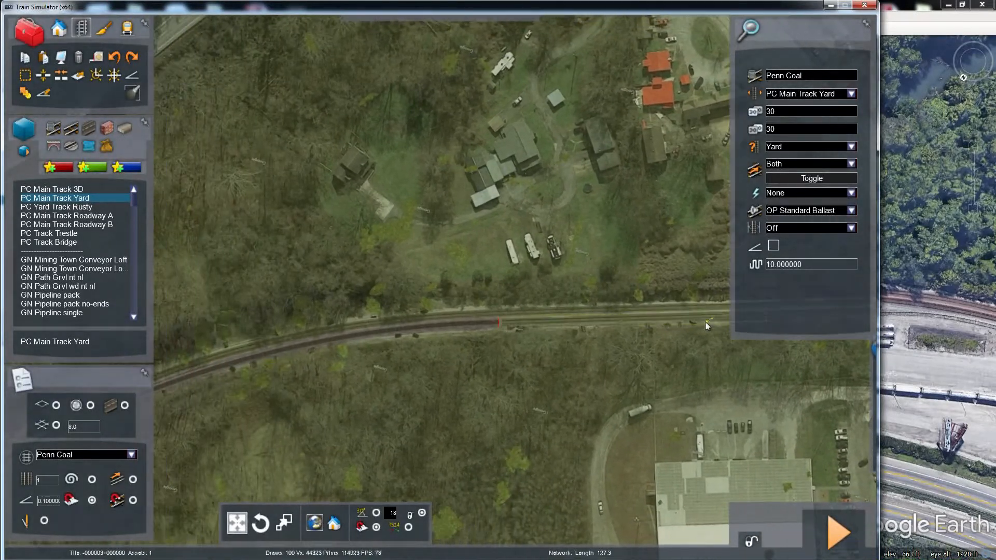
Step: Split the new curve about 3.9 m before its end and delete the short end piece
left_click(44, 75)
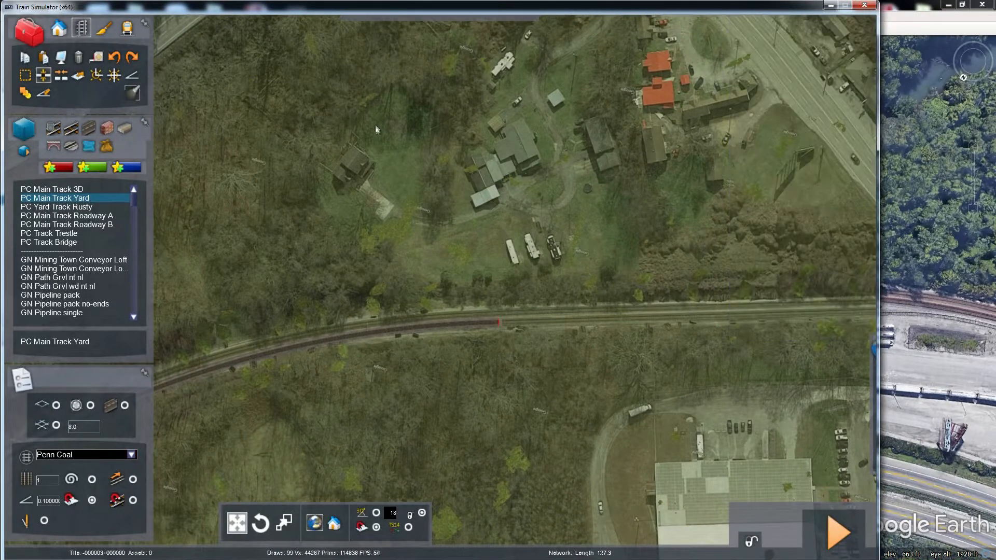
left_click(490, 323)
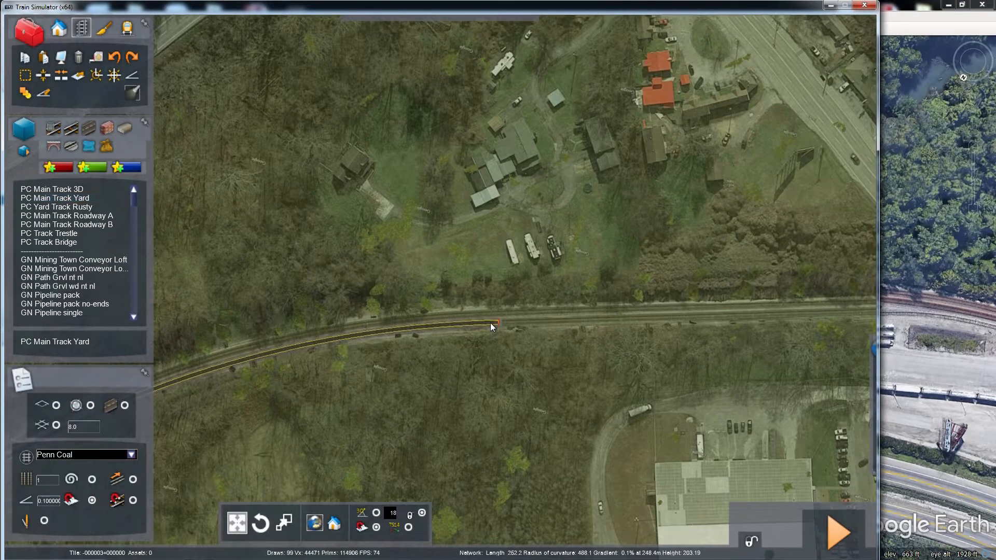
left_click(44, 76)
scroll(443, 329, "up", 5)
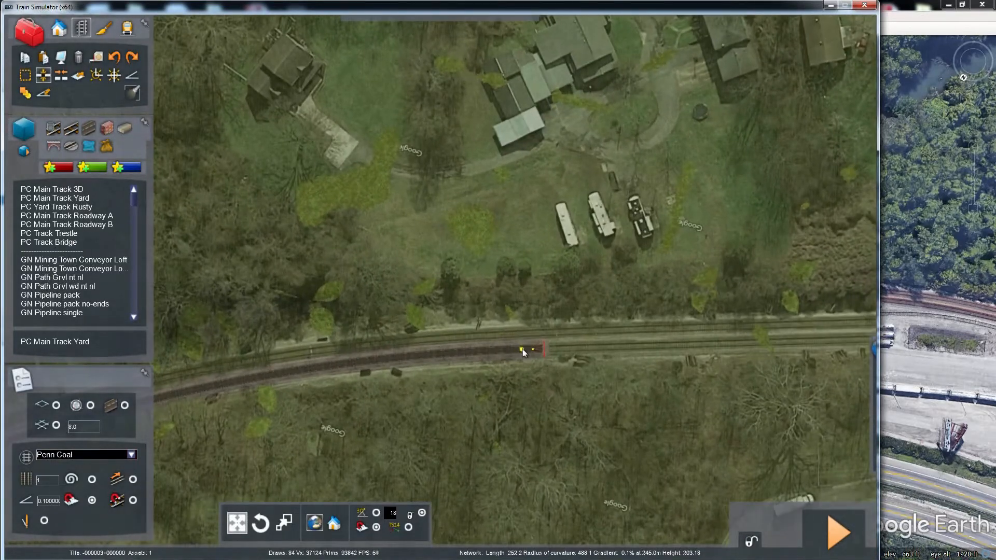
left_click(528, 349)
left_click(540, 348)
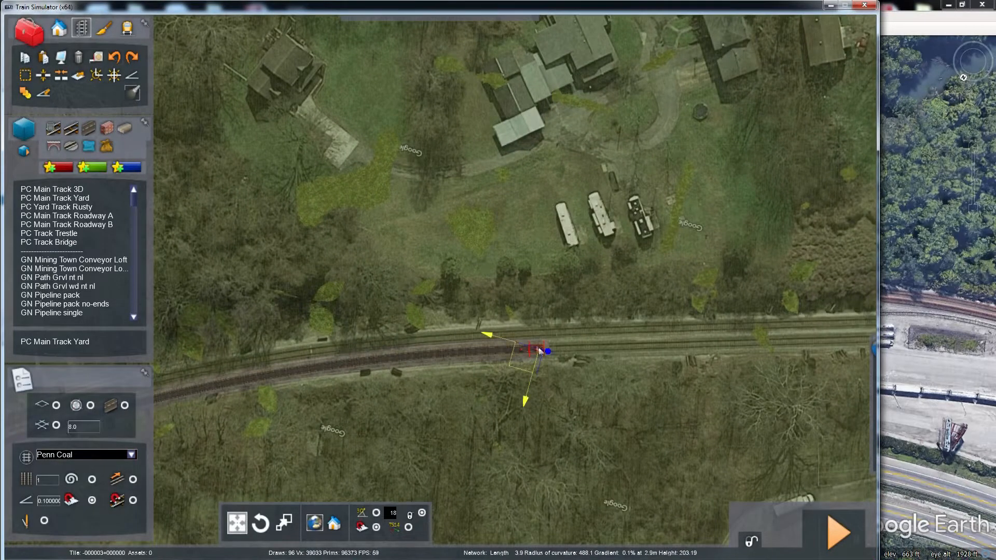
key("Delete")
Step: Lay a PC Main Track Yard straight about 310 m long from the shortened curve's end, past the highway to the next bend
scroll(528, 343, "down", 4)
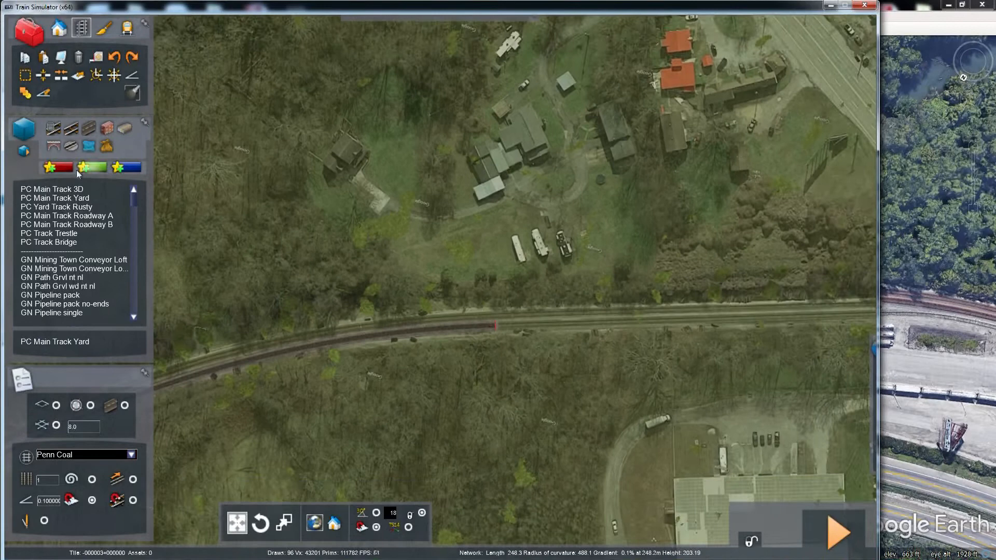
left_click(80, 198)
left_click(584, 312)
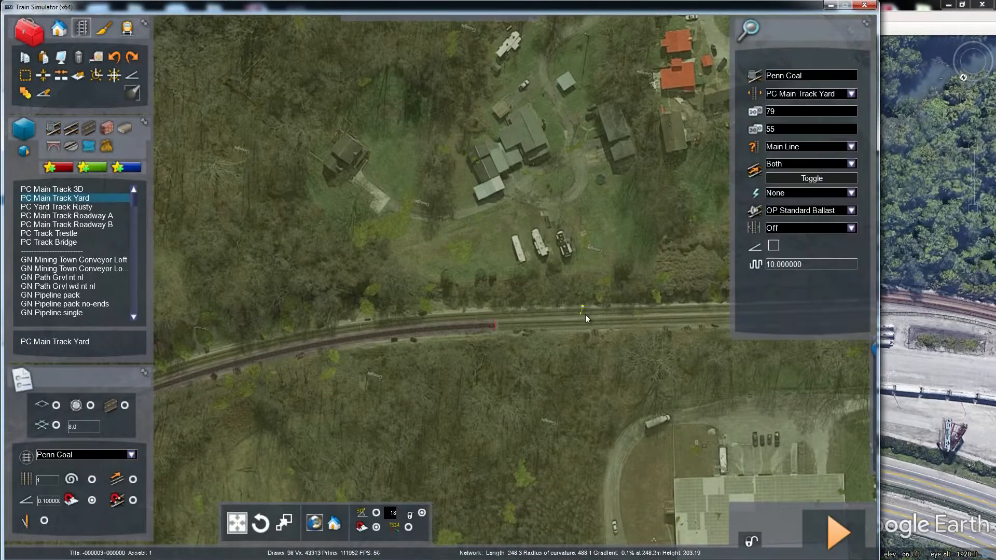
left_click(494, 326)
key("Right")
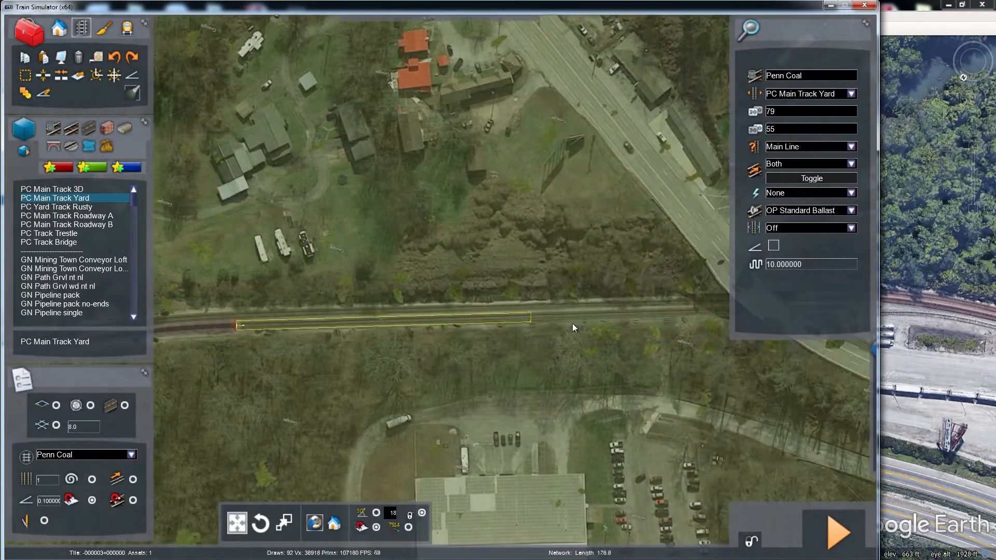
key("Right")
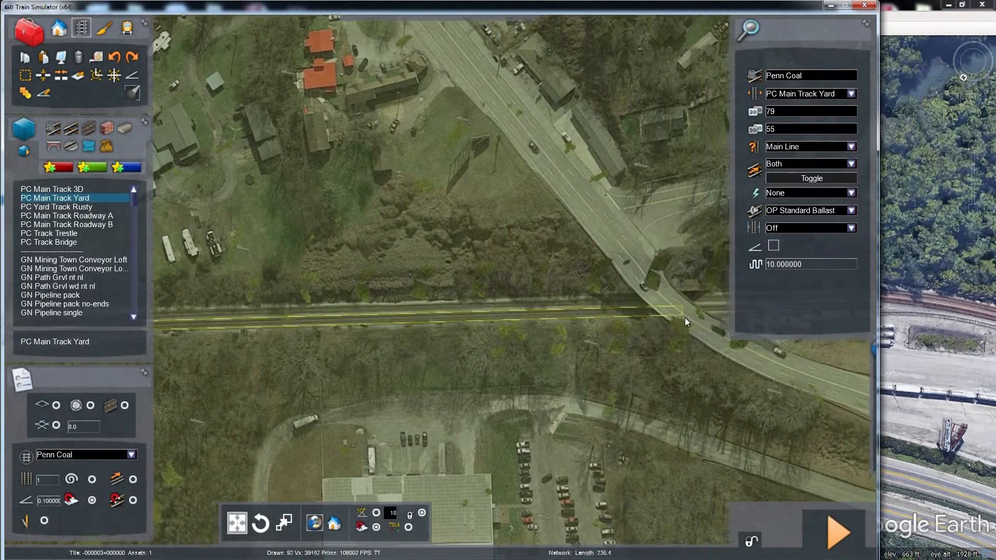
key("Right")
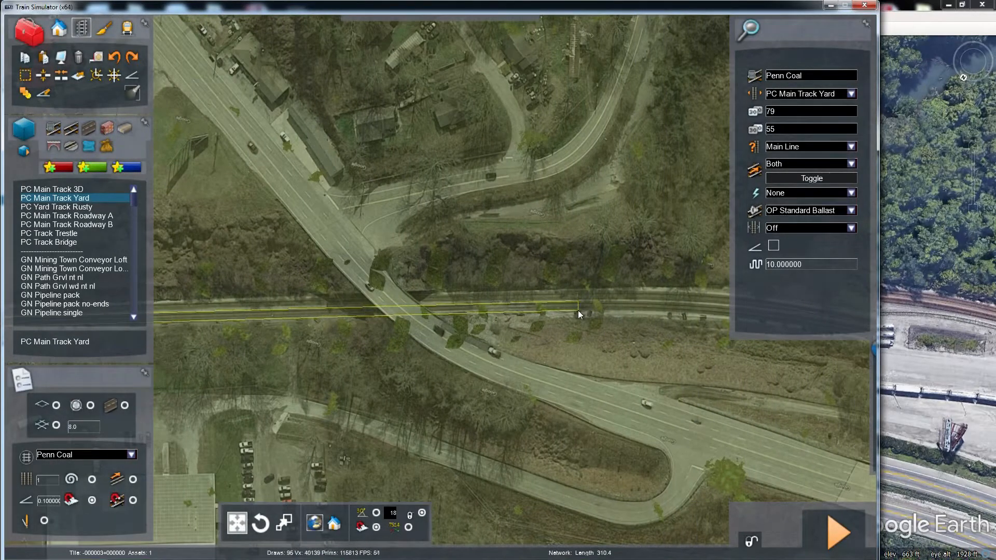
left_click(578, 311)
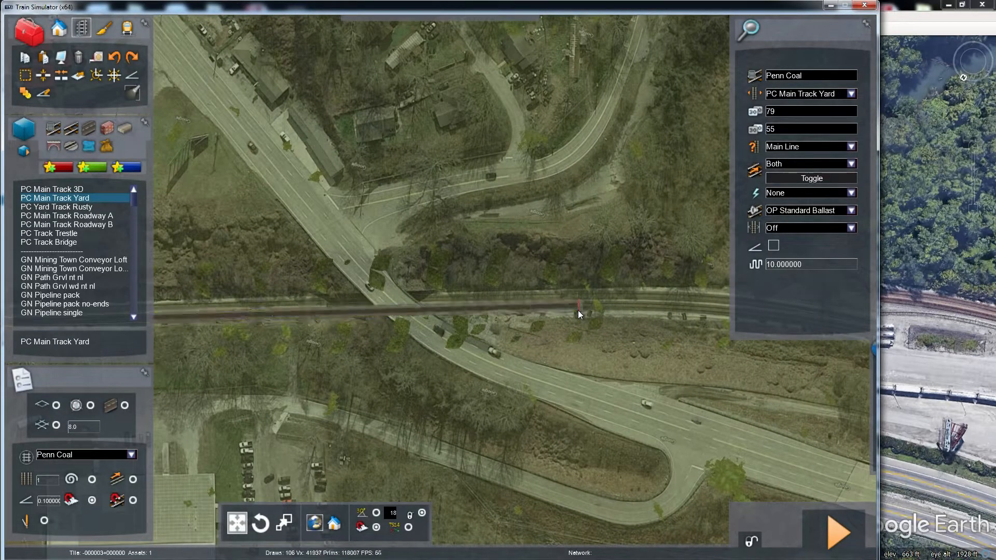
Step: Cancel the curve started at the straight's end and undo the last laid straight
left_click(579, 310)
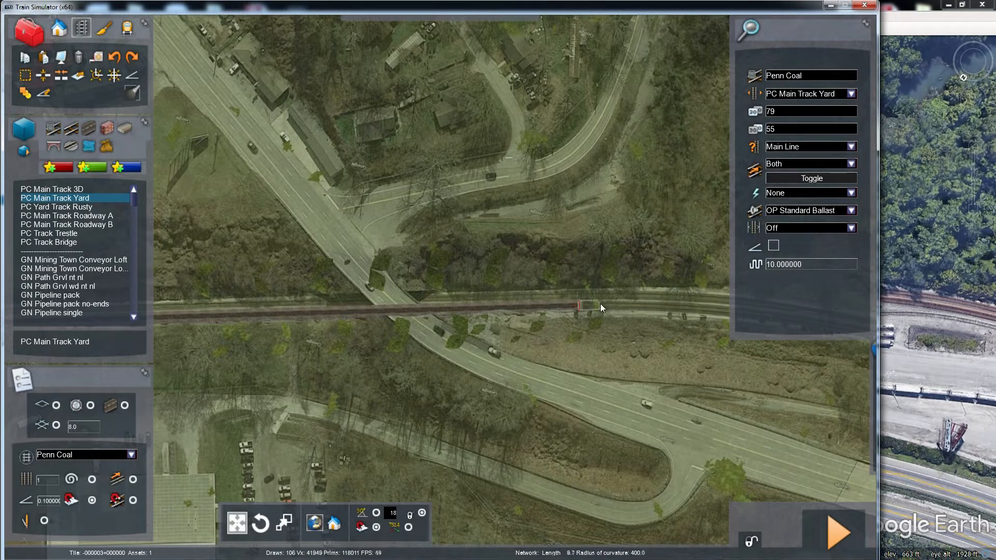
key("Left")
scroll(668, 322, "down", 3)
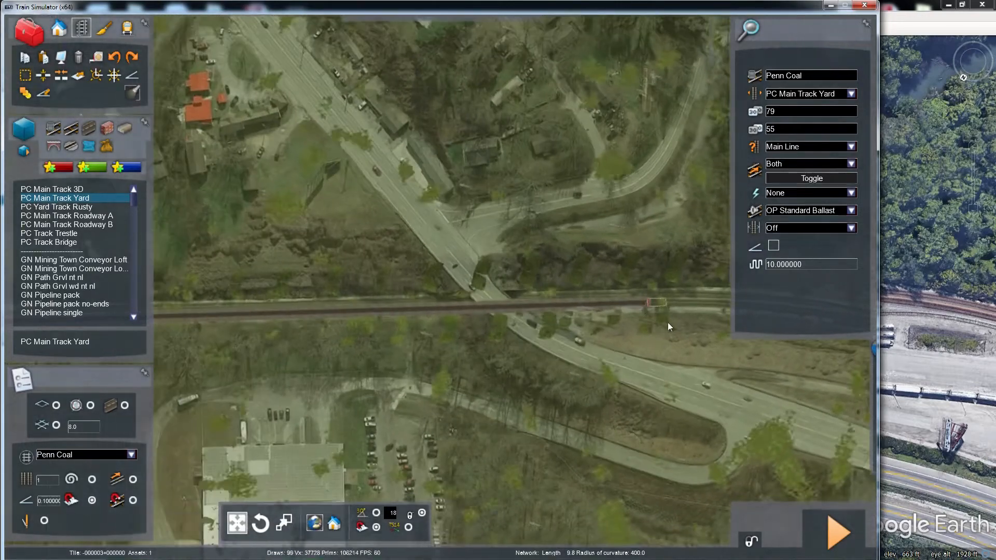
key("Left")
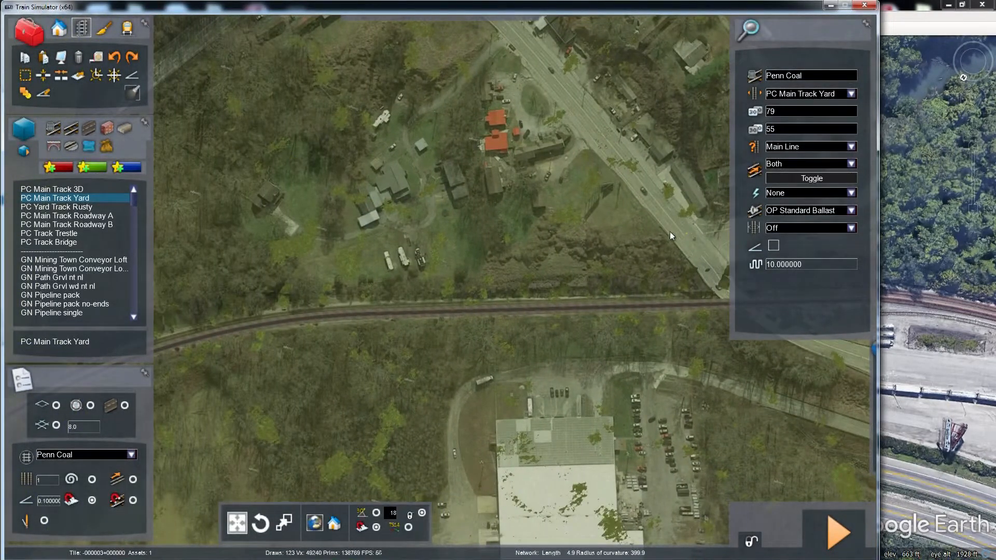
left_click(112, 58)
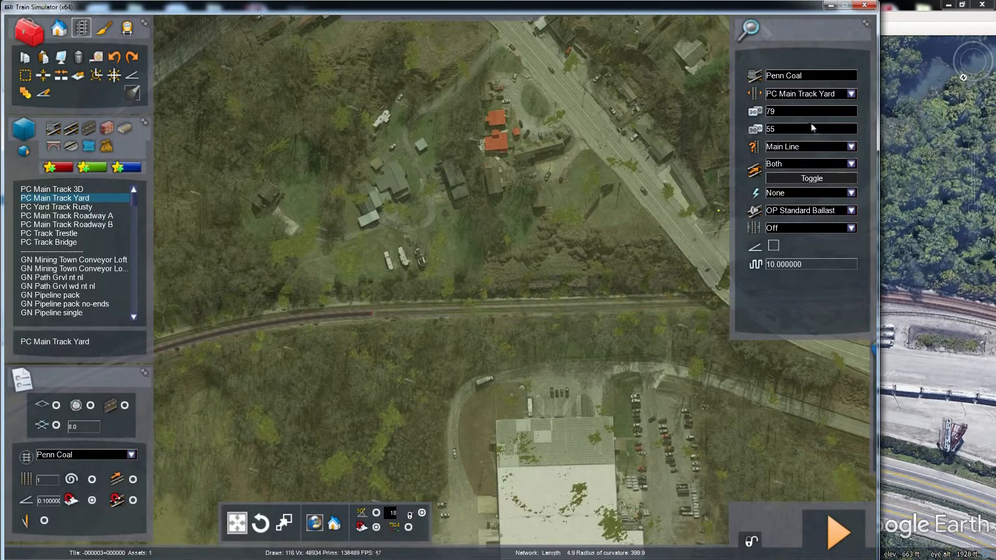
Step: Set both track speed limits to 30 and the track type to Yard
type("30")
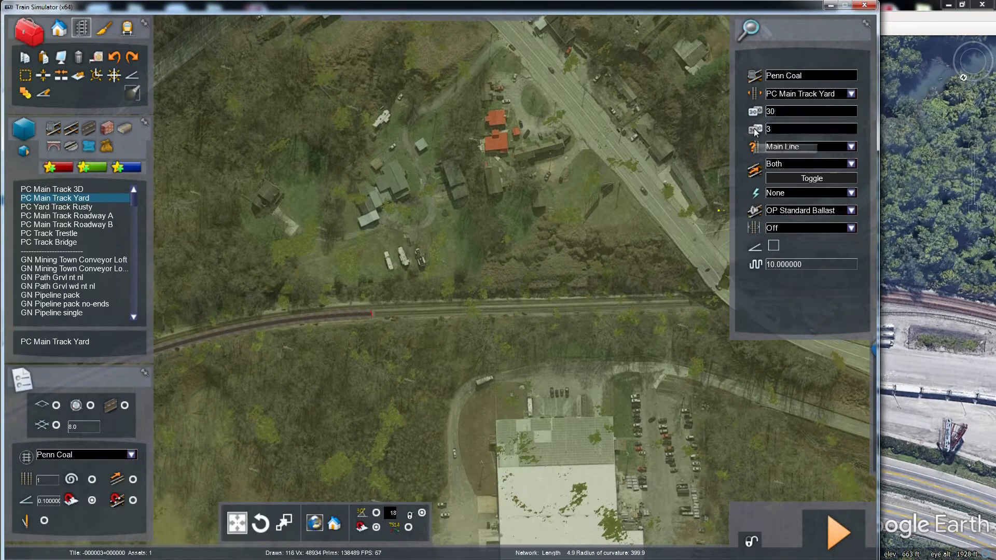
left_click(849, 150)
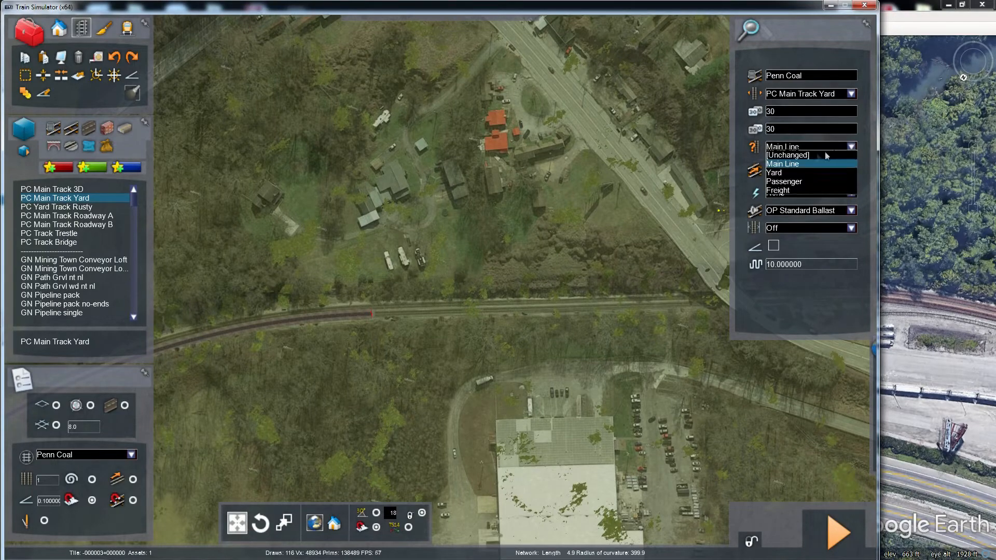
left_click(776, 173)
Step: Lay a yard-type straight about 283 m long from the curve's end, ending just past the highway where the real rails start bending
scroll(356, 301, "up", 5)
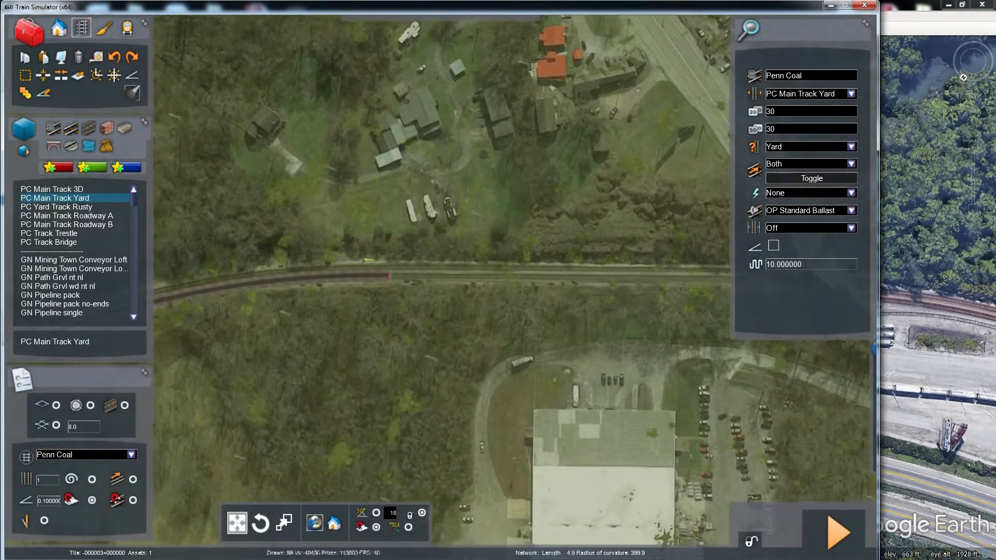
scroll(356, 301, "up", 2)
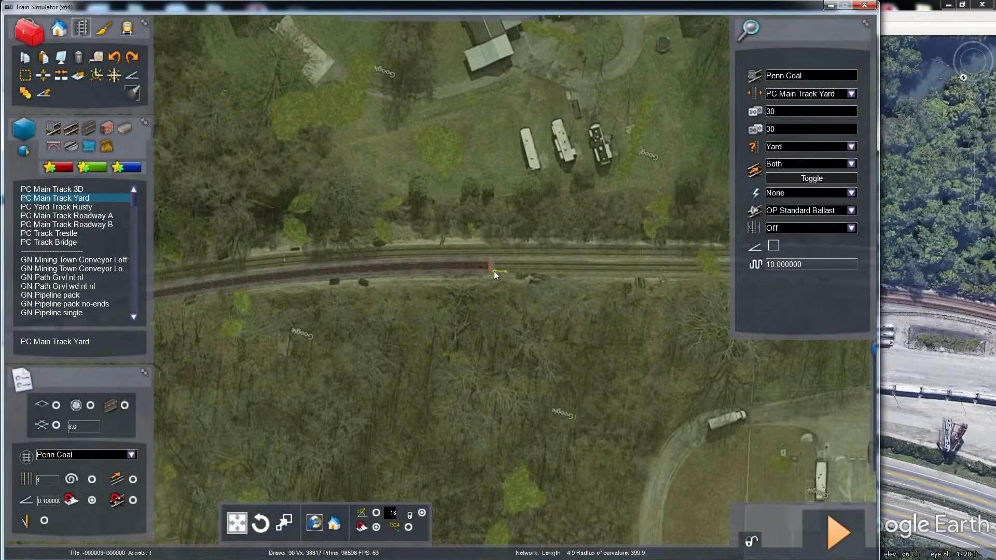
left_click(488, 267)
key("Right")
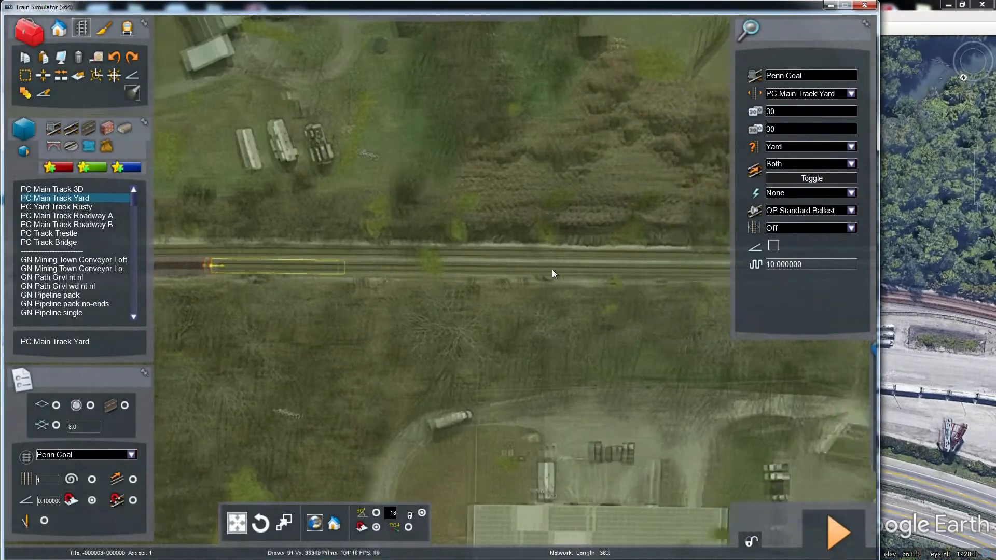
key("Right")
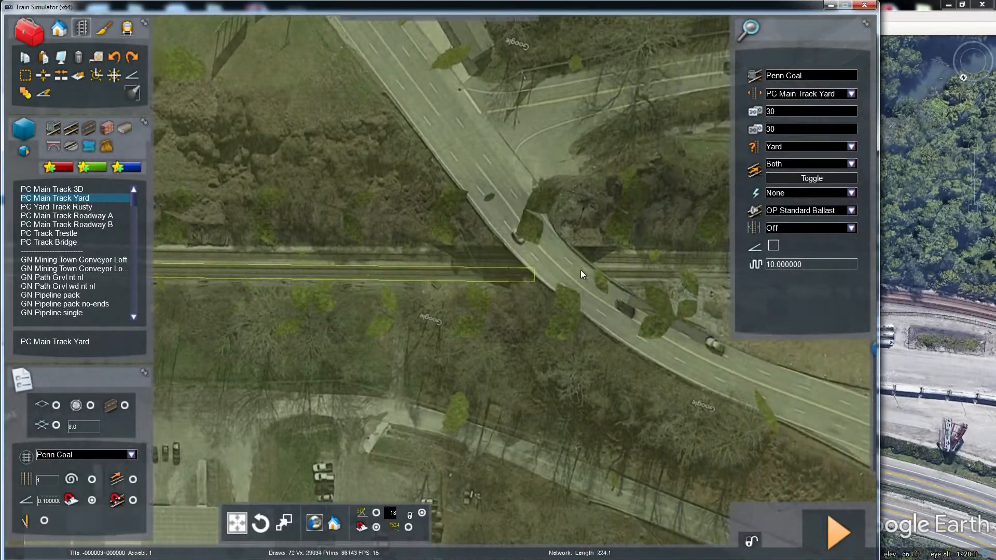
key("Right")
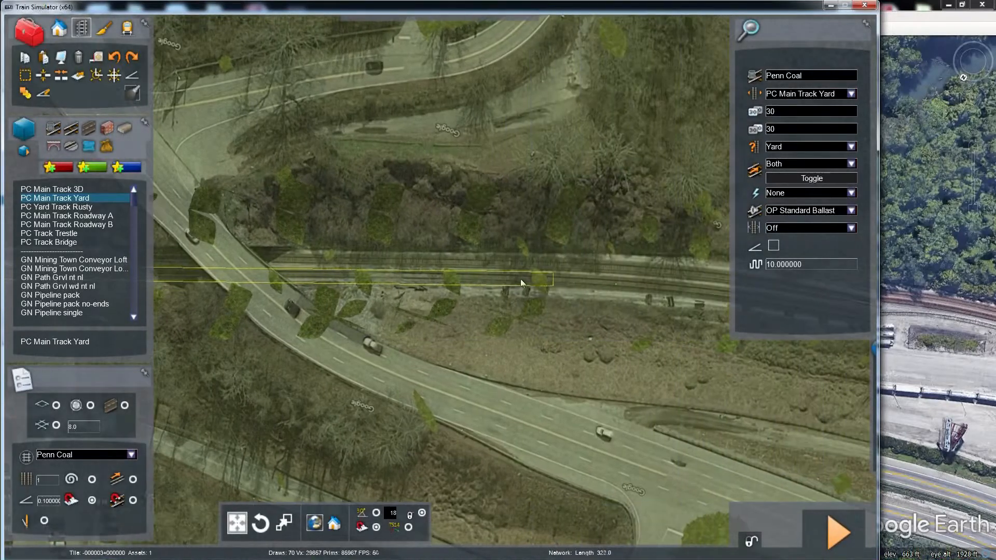
key("Up")
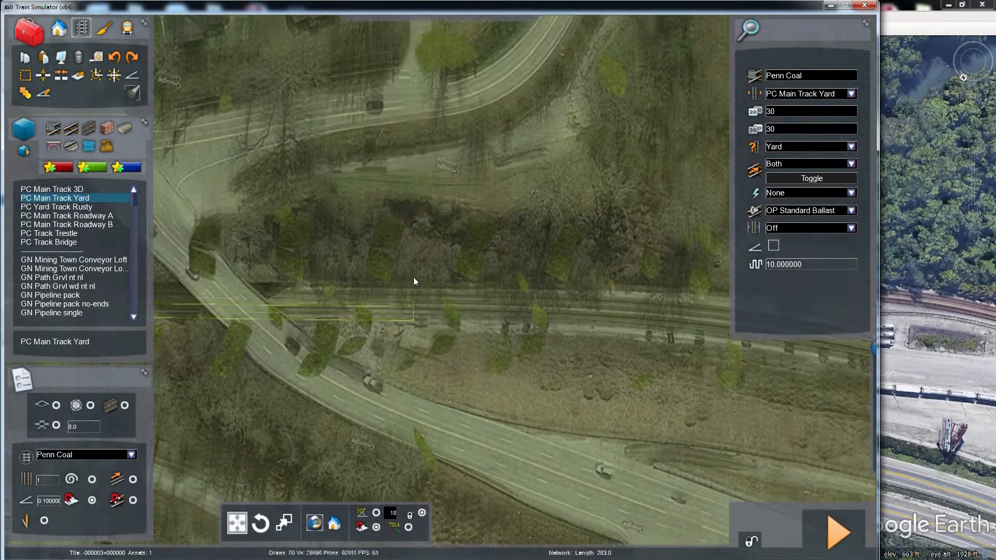
left_click(424, 322)
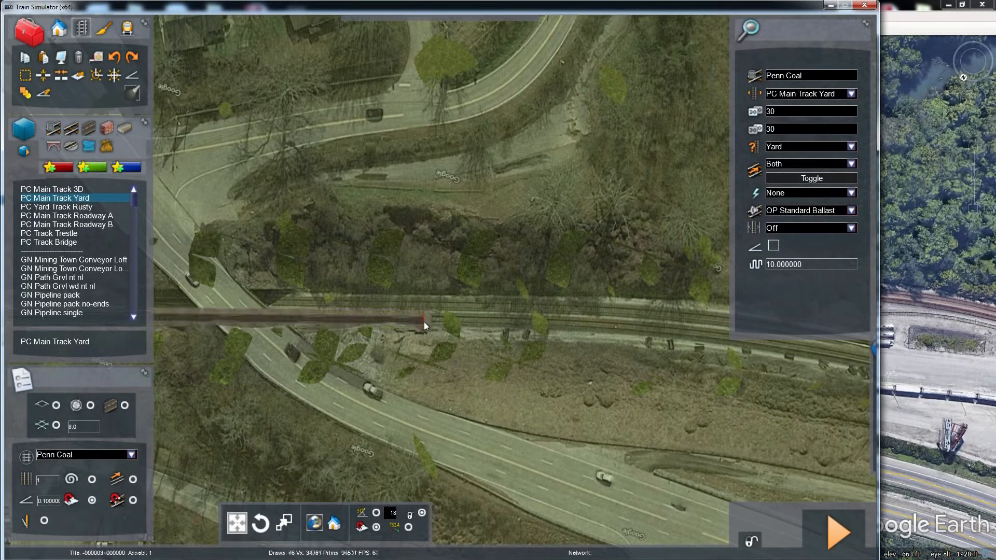
Step: Extend the yard straight a short distance past the highway to where the real rails start curving
key("Right")
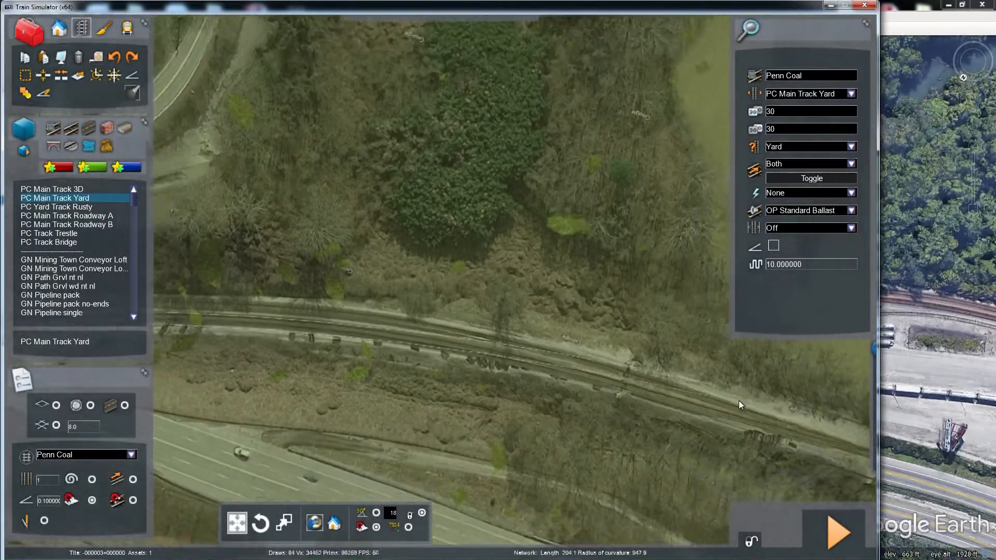
scroll(739, 400, "down", 3)
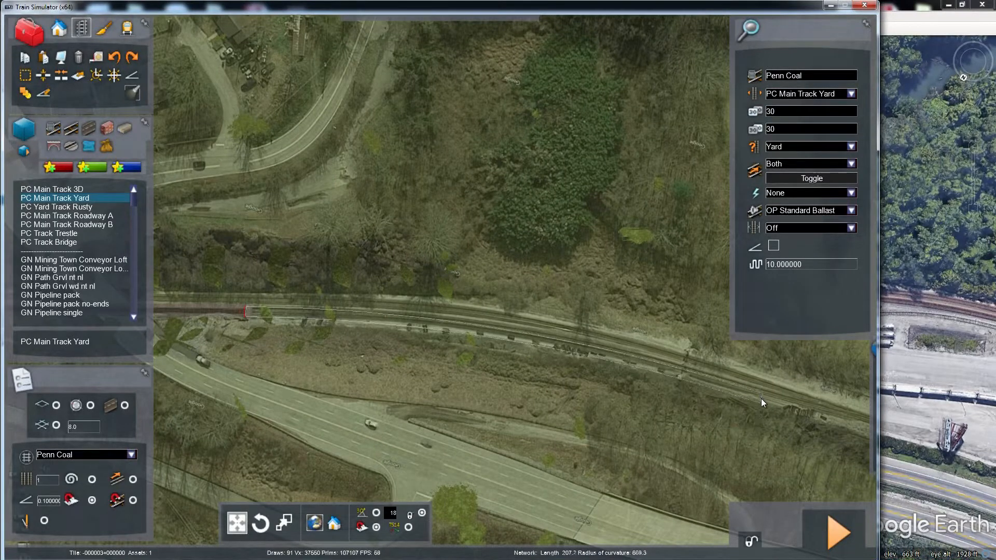
key("Left")
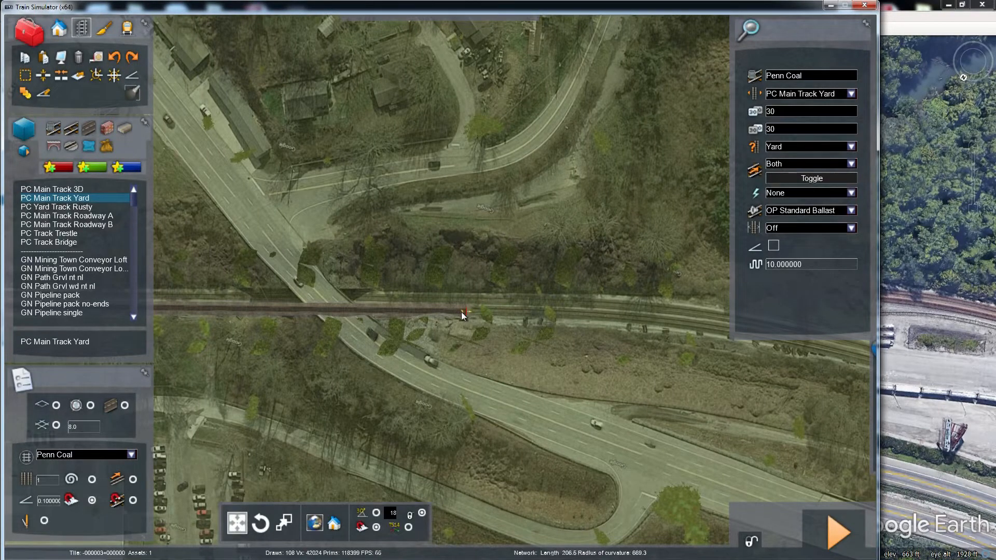
left_click(466, 312)
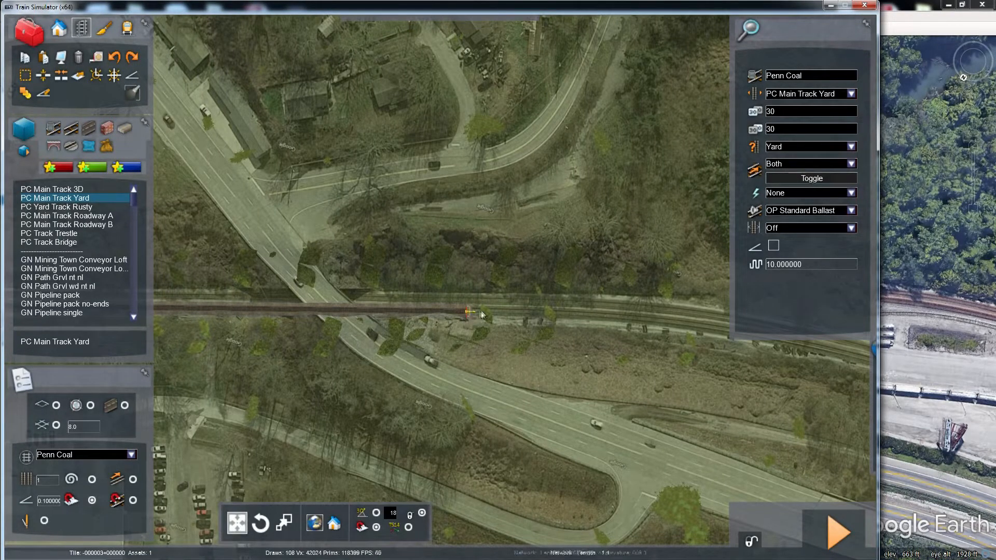
left_click(527, 310)
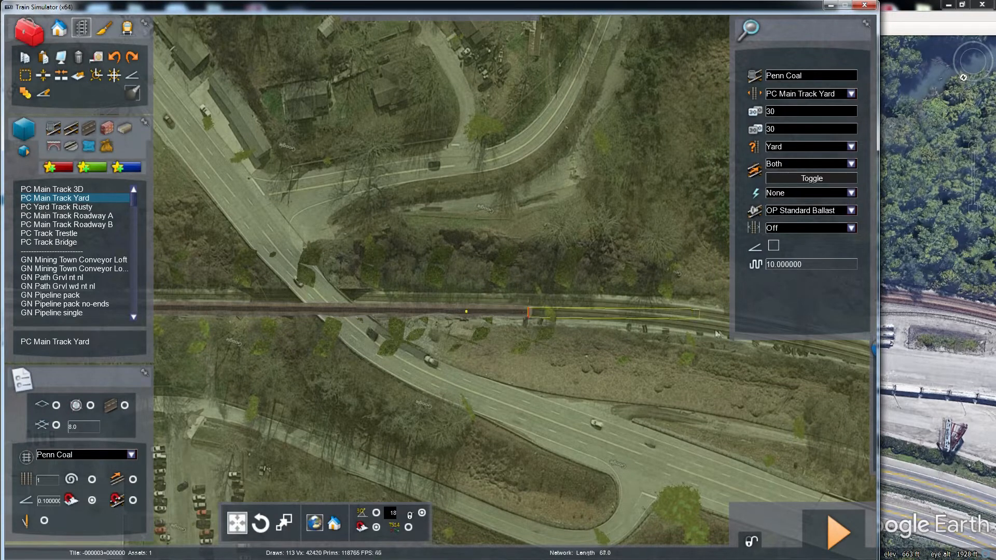
Step: Lay a yard-type curve about 154 m long with a radius of about 552 m along the bending real rails, and stop laying there
key("Right")
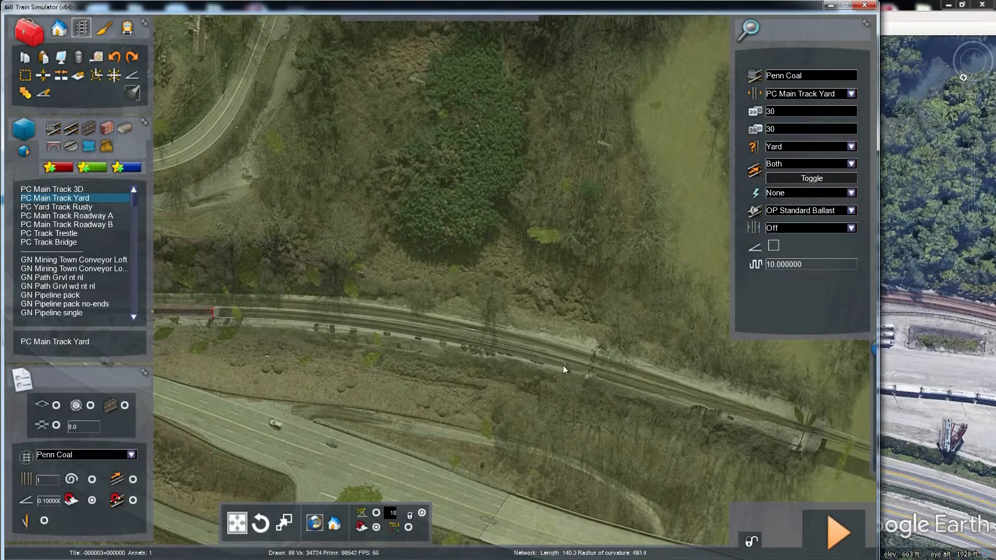
left_click(596, 370)
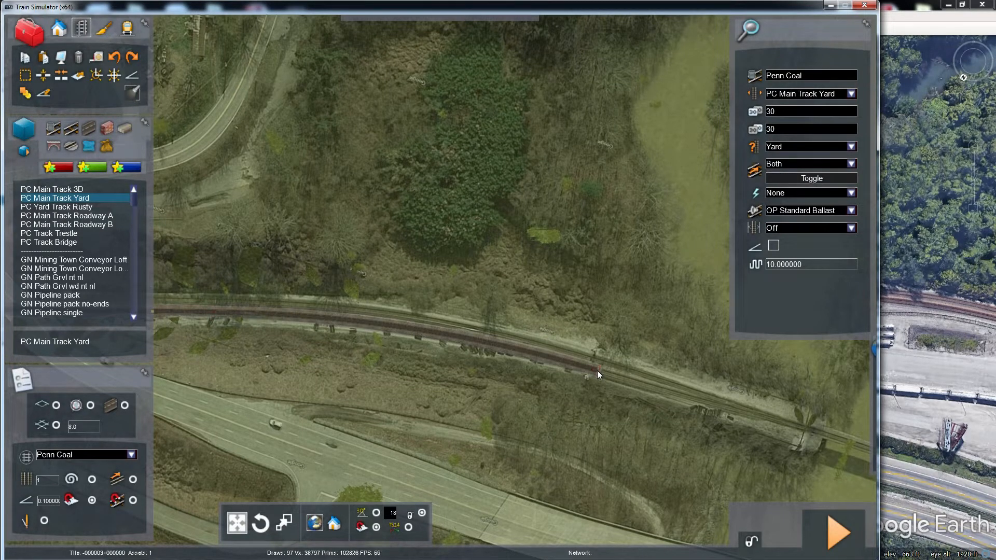
right_click(658, 394)
scroll(657, 358, "up", 3)
scroll(656, 354, "up", 2)
key("Right")
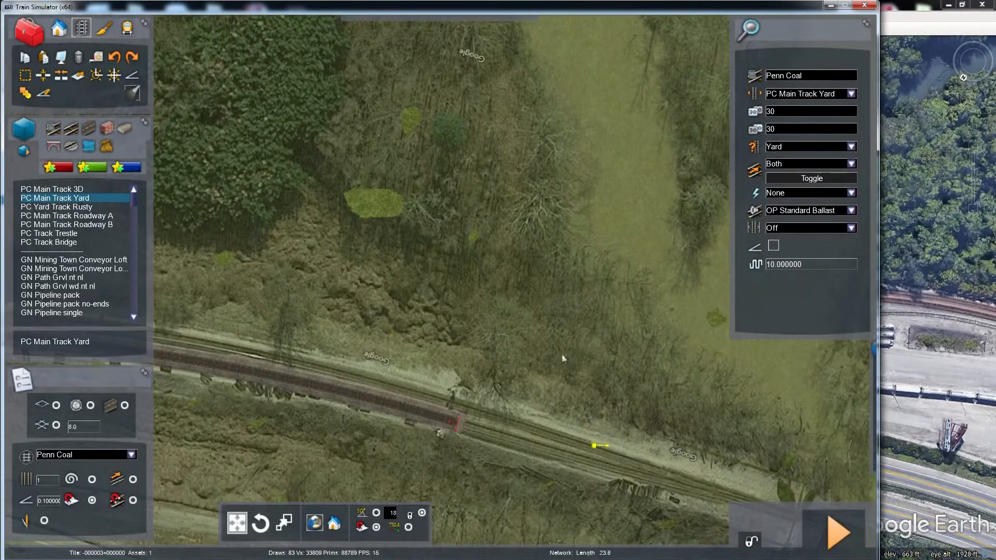
scroll(560, 340, "down", 3)
key("Left")
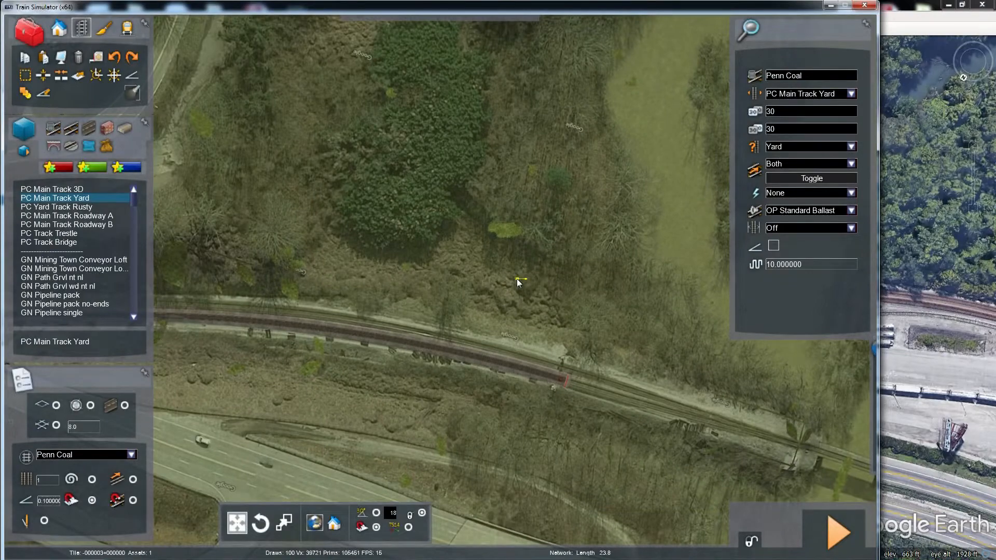
right_click(518, 277)
Step: Go to the new curve's end at ground level and hide the aerial imagery overlay on the terrain
key("Up")
right_click_drag(710, 326, 550, 299)
key("Left")
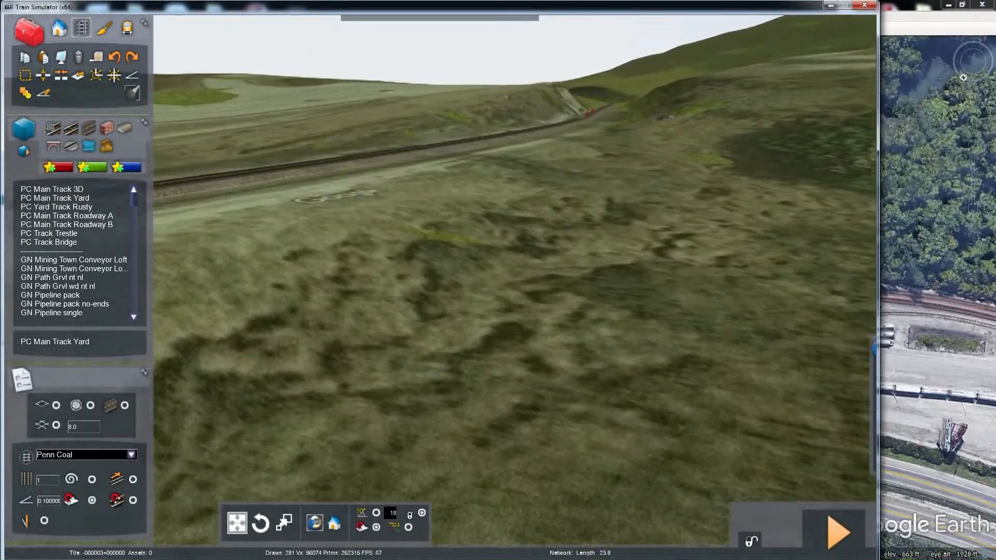
key("Left")
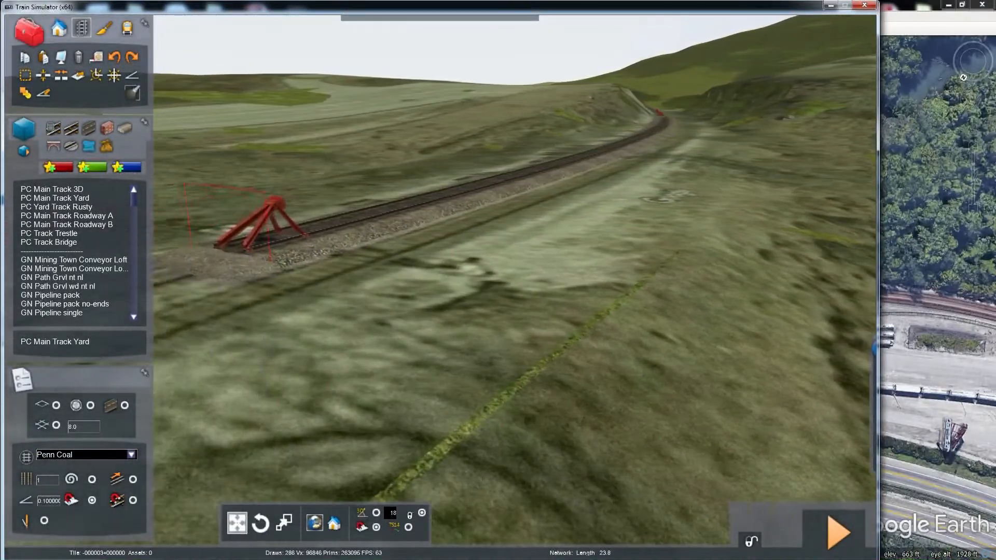
left_click(653, 170)
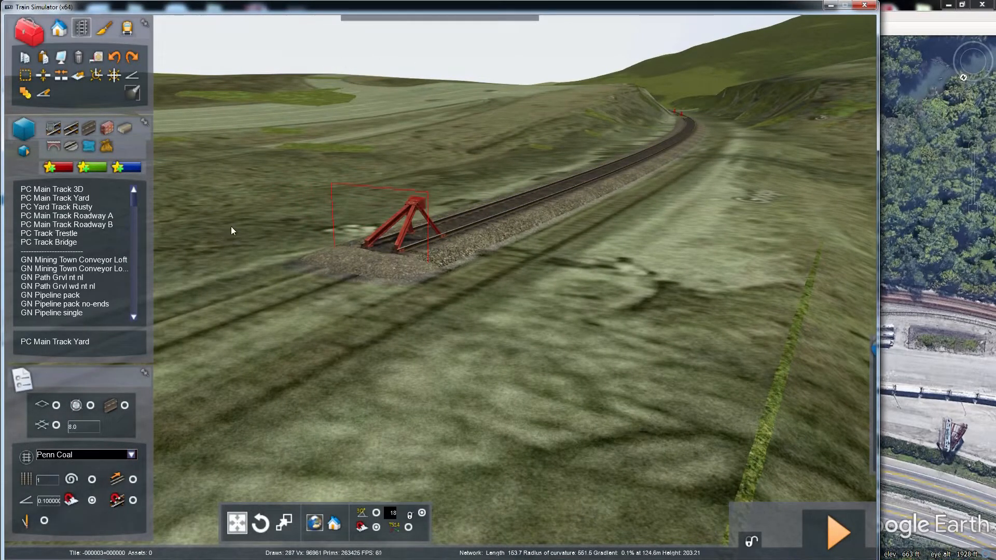
key("F8")
Step: Follow the laid track at ground level through its curves and straights to examine its alignment, gradient and the surrounding terrain
mouse_move(422, 219)
right_mouse_down()
mouse_move(570, 189)
mouse_move(483, 214)
mouse_move(463, 192)
mouse_move(508, 137)
mouse_move(498, 163)
mouse_move(506, 132)
mouse_move(519, 139)
right_mouse_up()
key("Up")
key("Up")
key("Up")
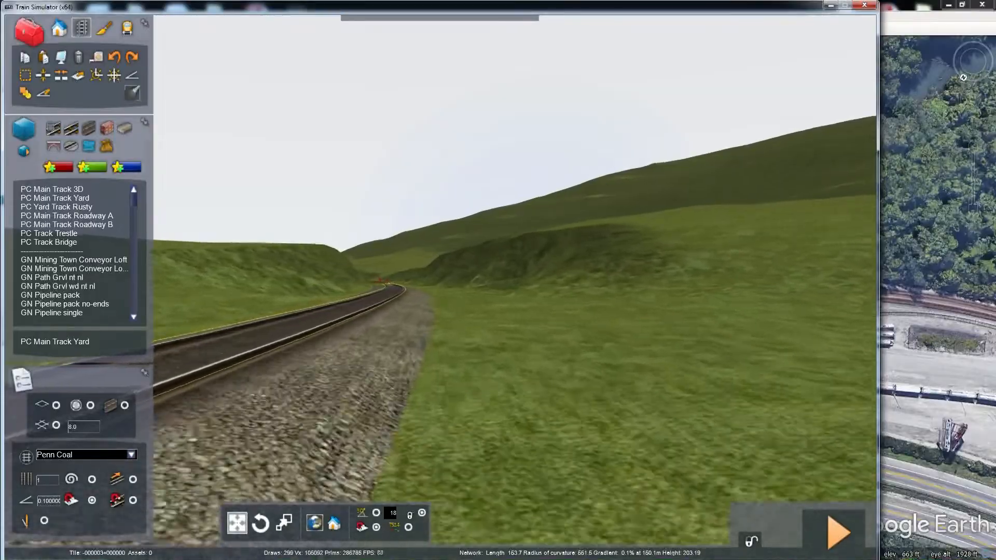
key("Up")
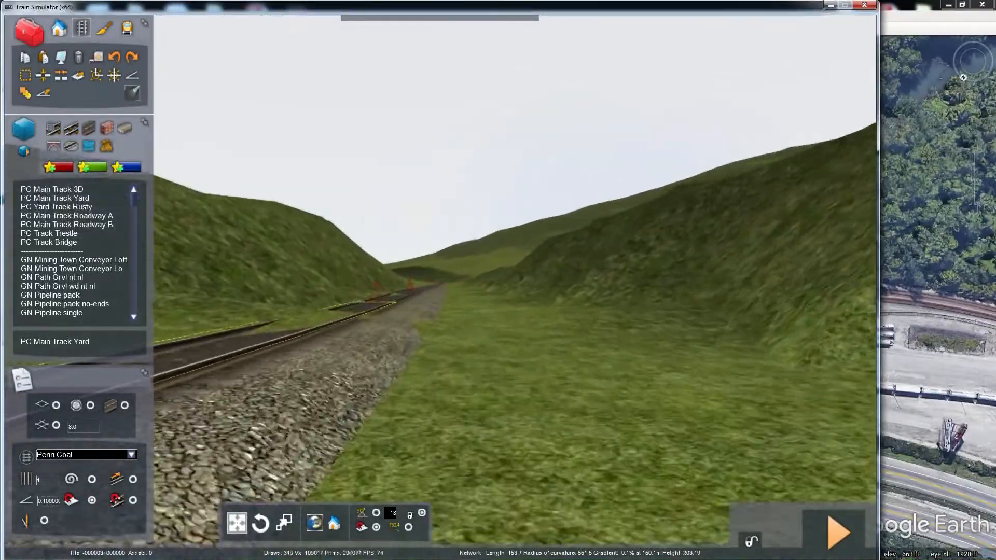
key("Up")
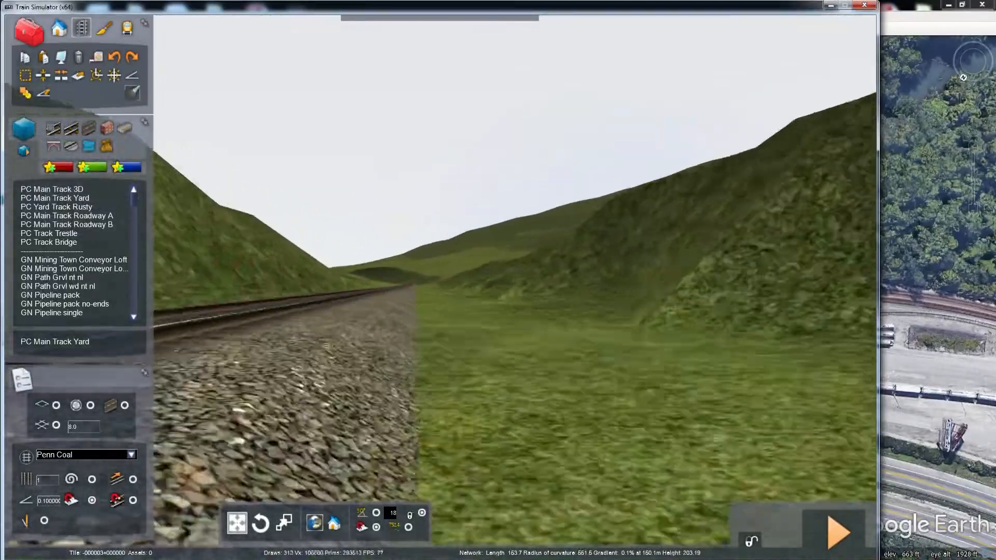
key("Up")
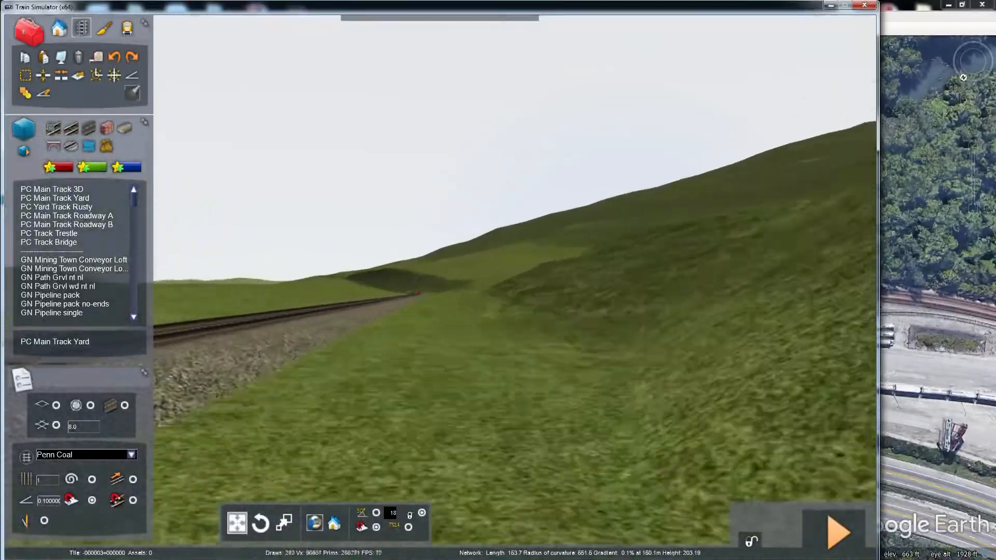
key("Up")
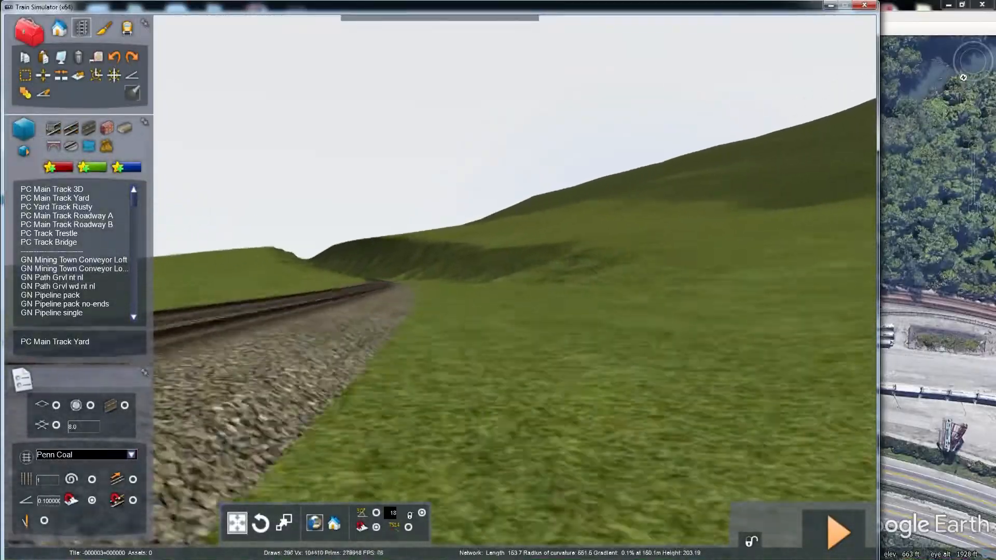
key("Up")
key("Left")
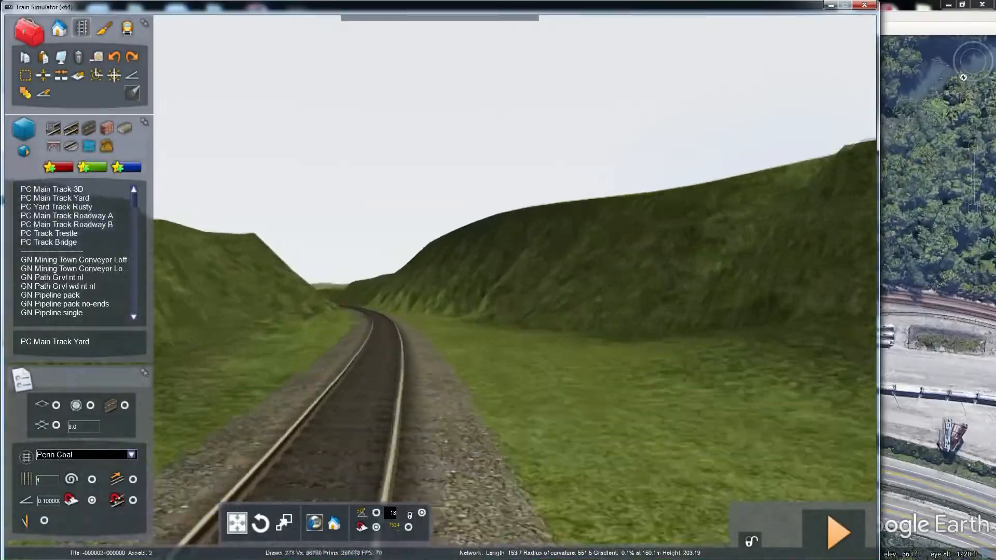
key("Up")
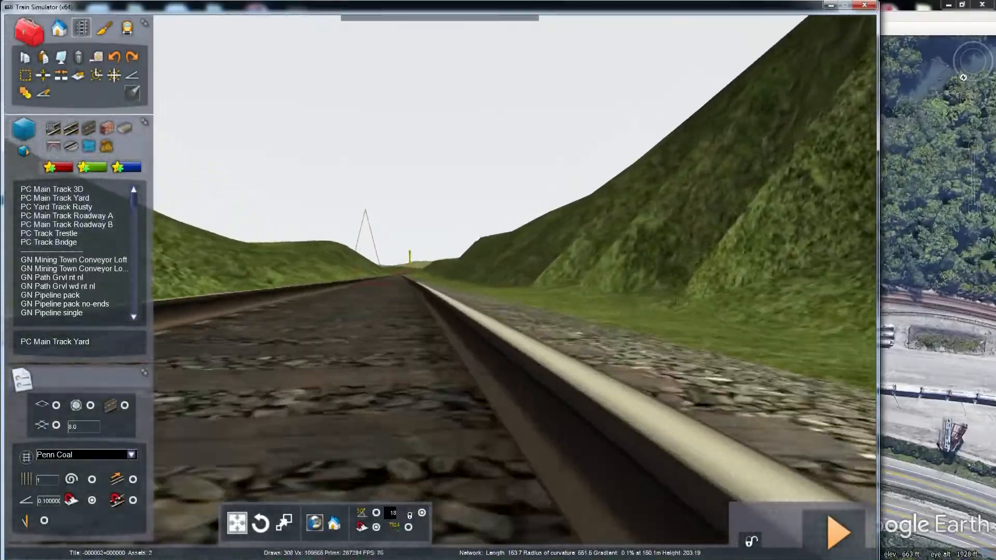
key("Up")
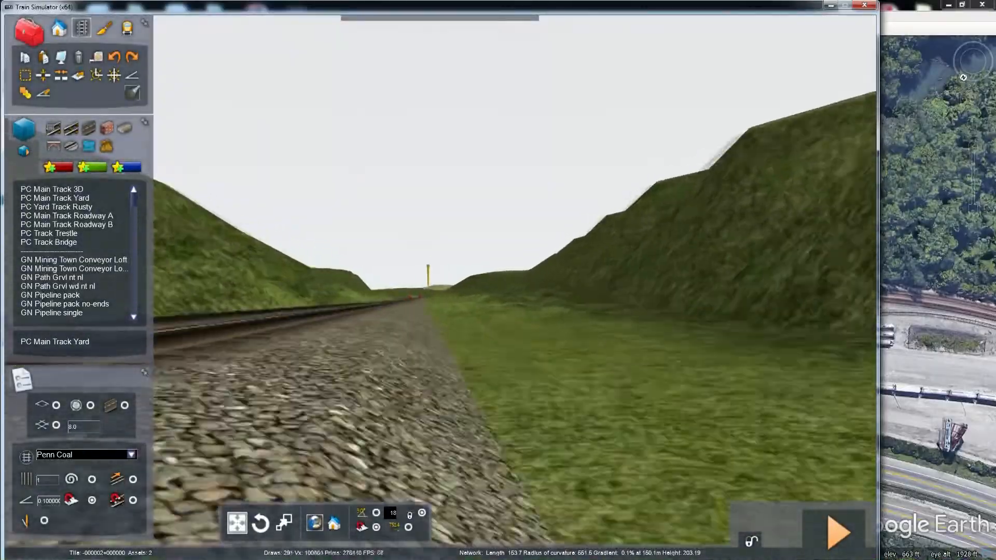
key("Up")
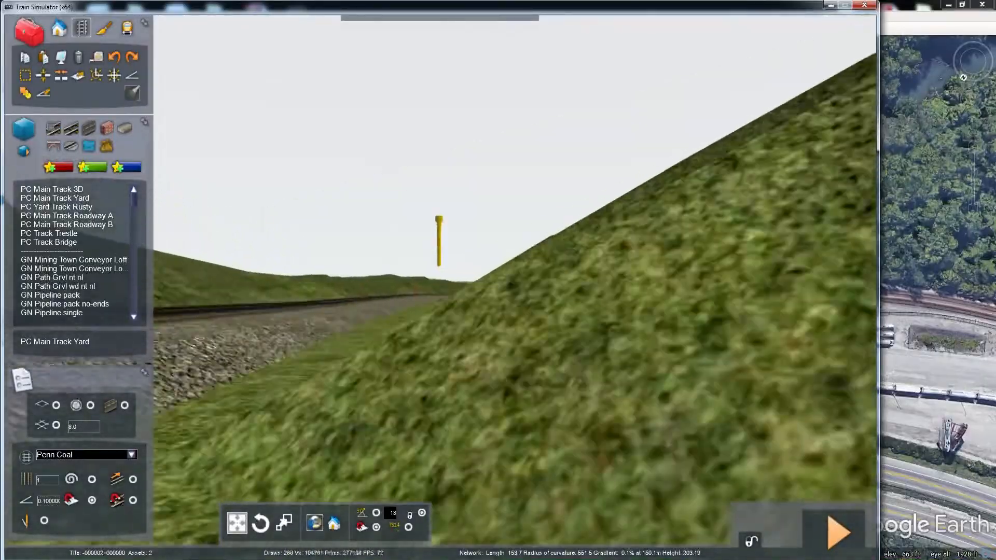
key("Up")
right_click_drag(533, 225, 311, 225)
key("Up")
key("Left")
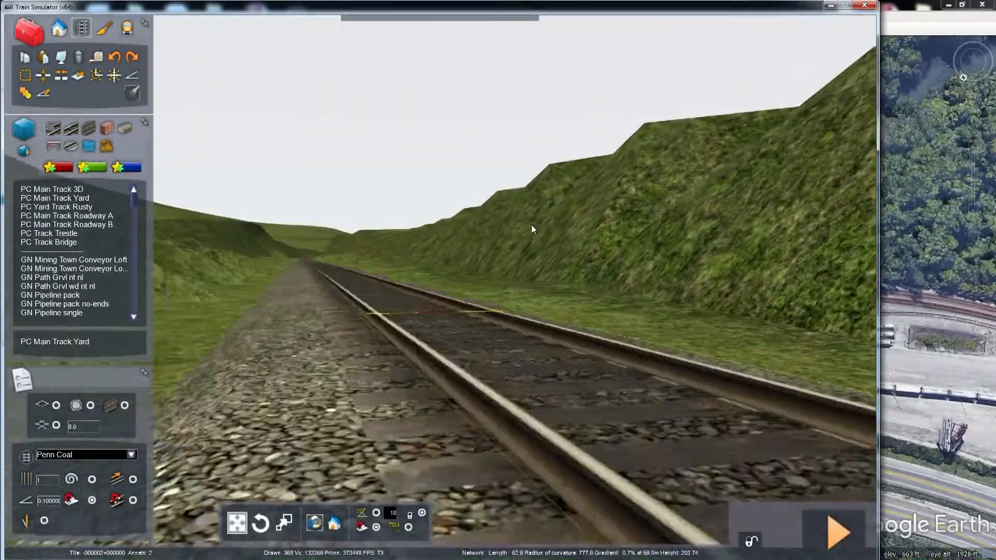
right_click_drag(369, 273, 481, 267)
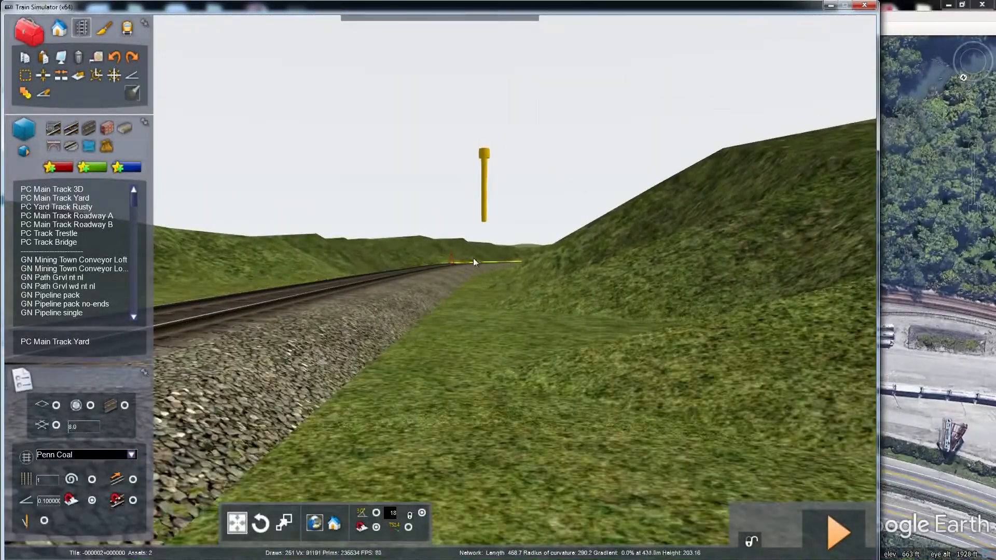
key("Up")
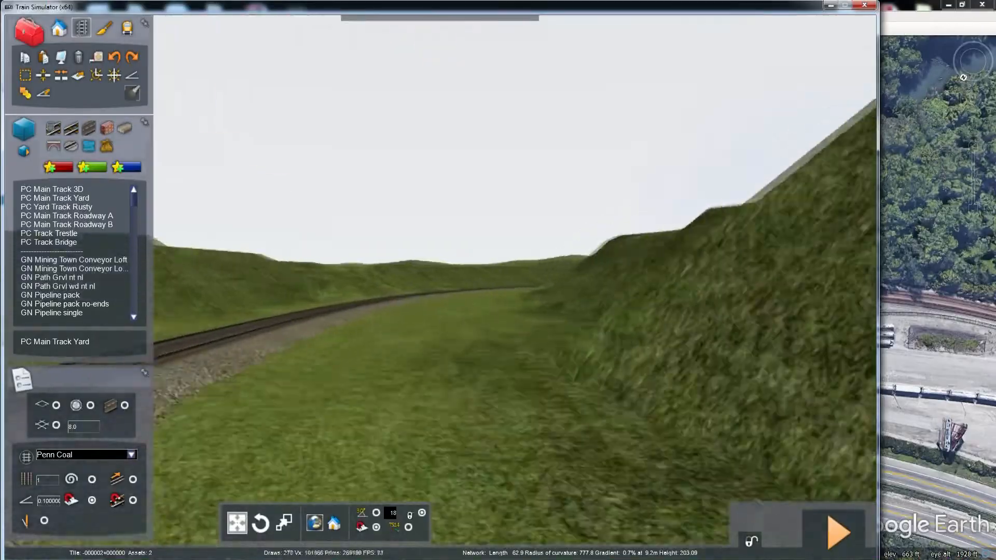
key("Up")
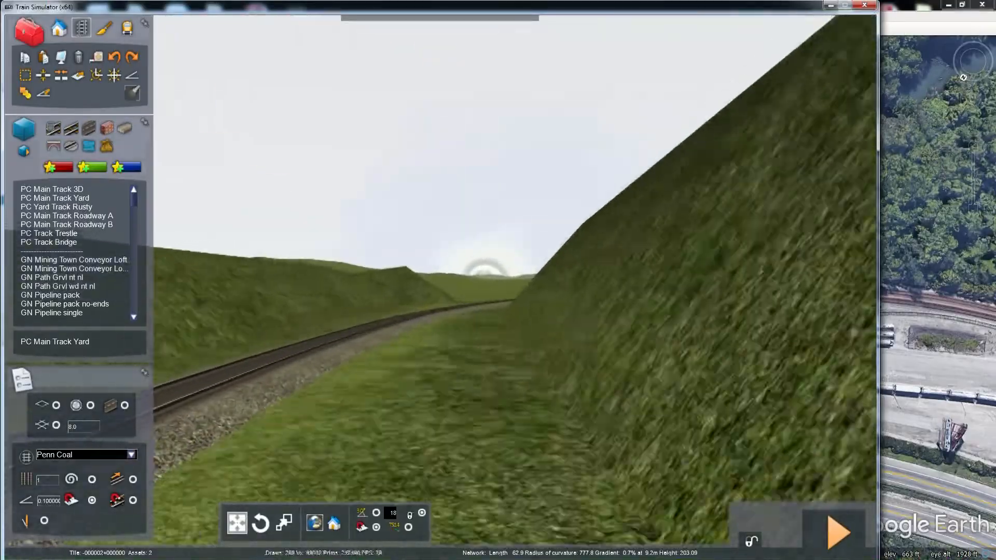
key("Up")
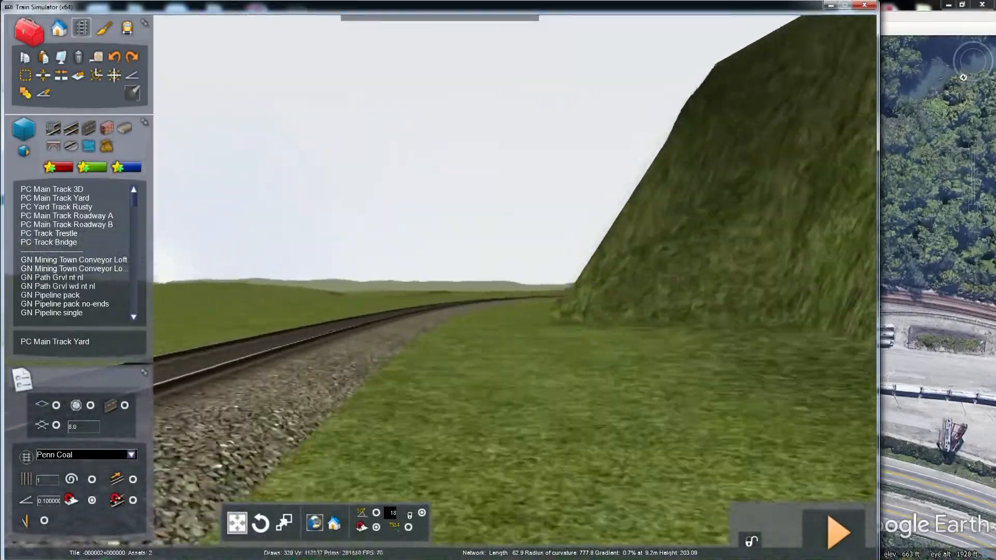
key("Up")
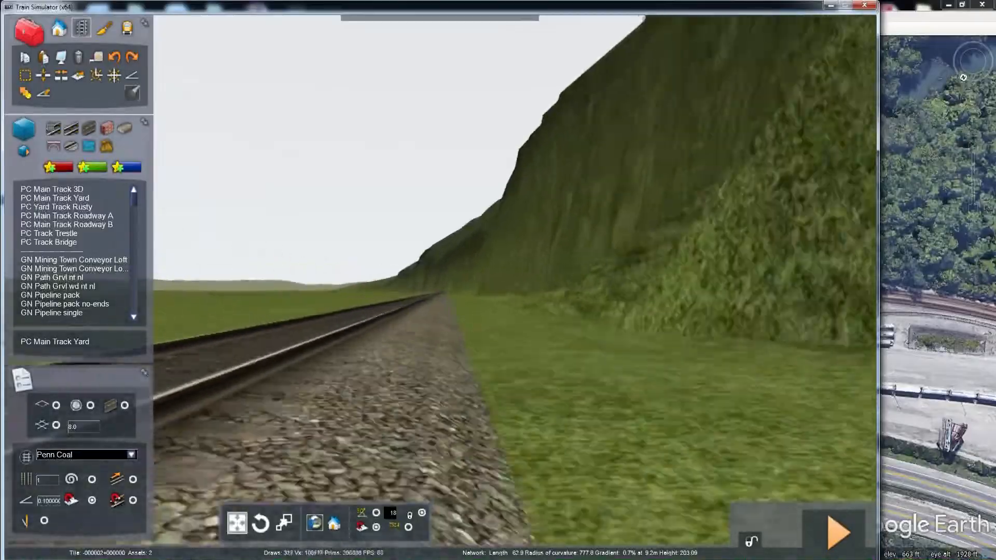
key("Up")
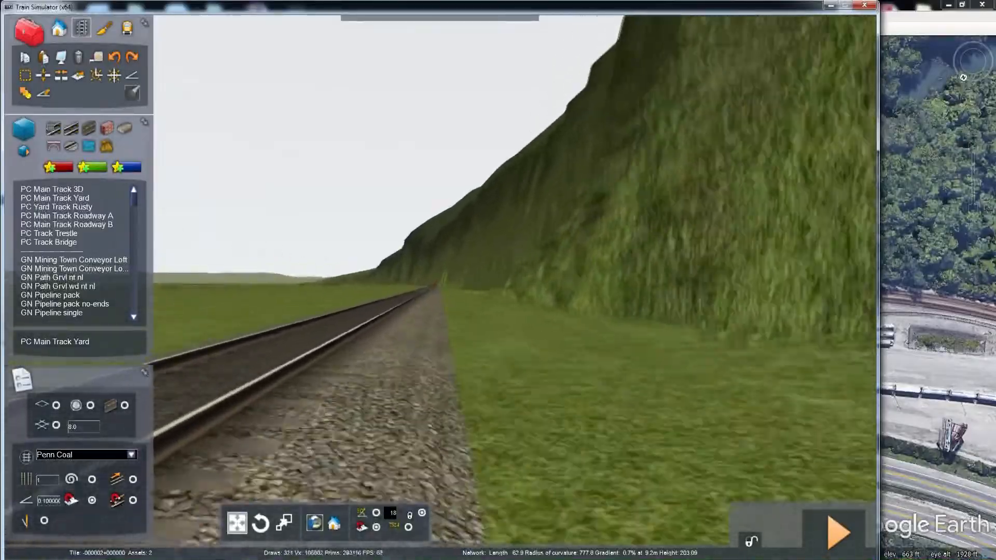
key("Up")
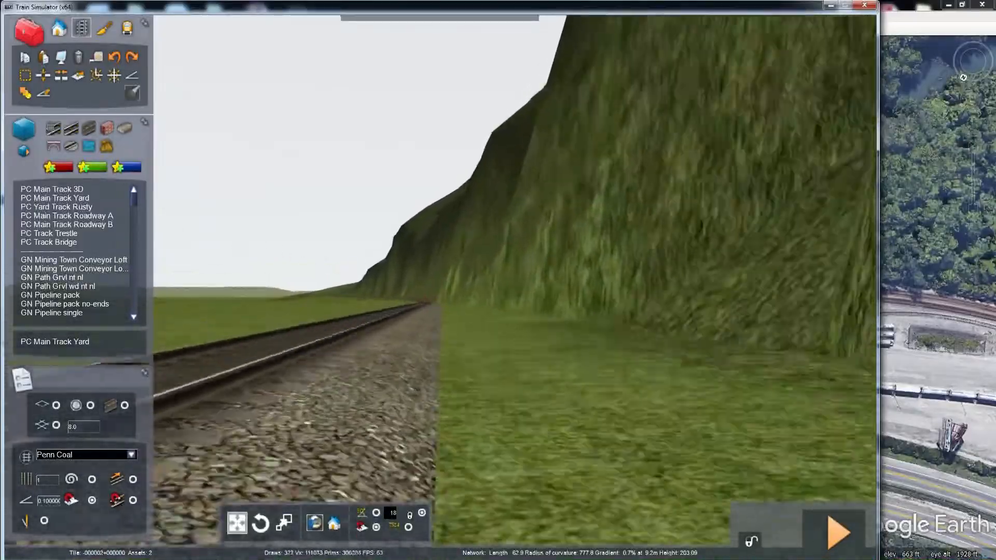
key("Up")
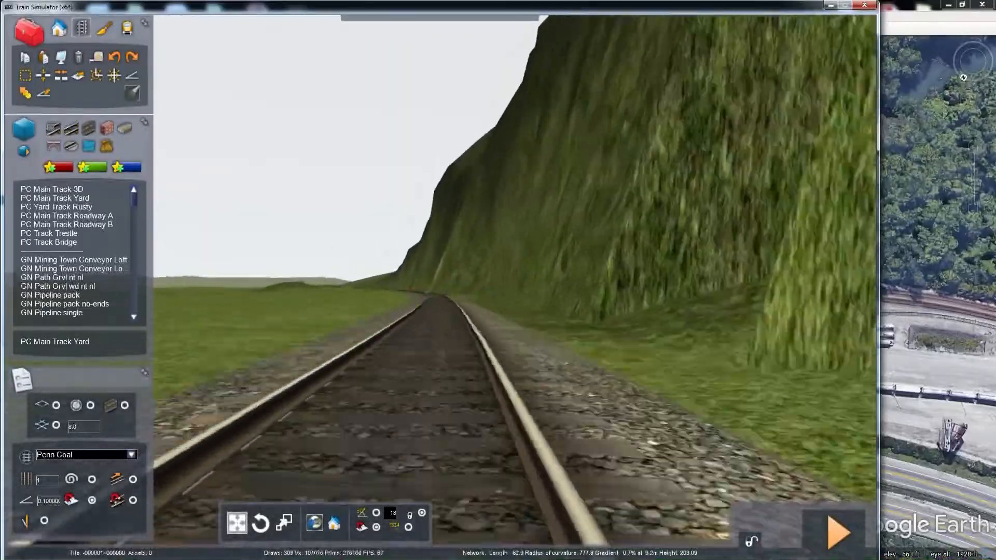
key("Up")
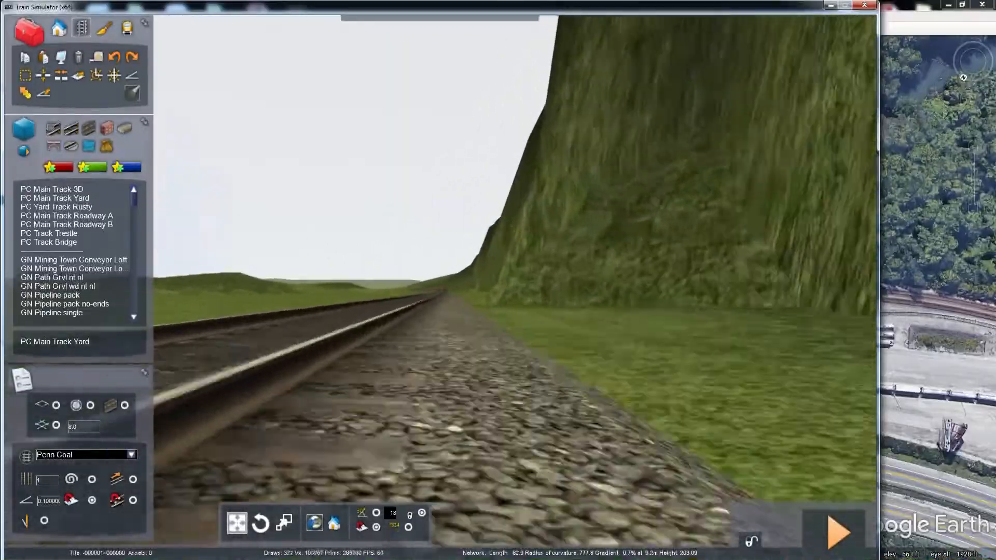
key("Up")
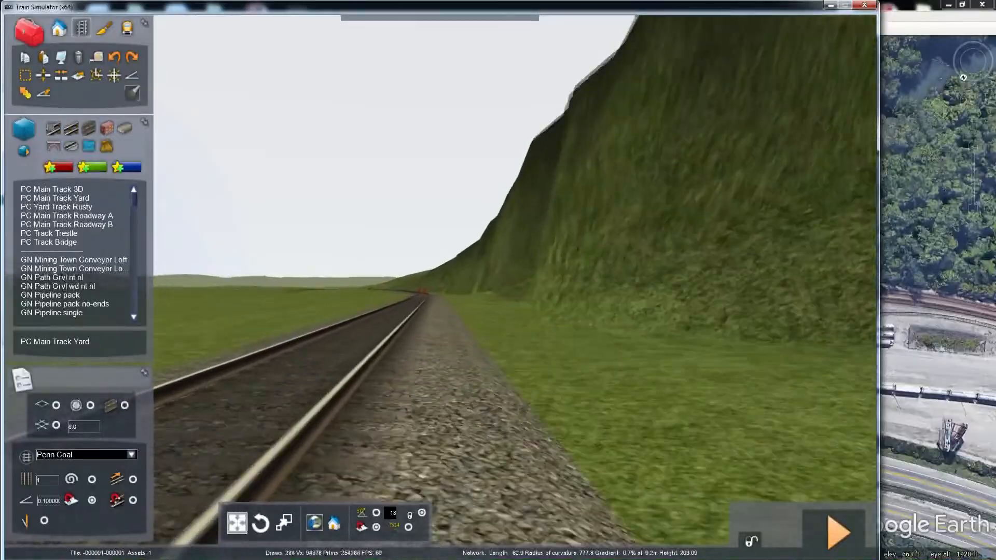
key("Up")
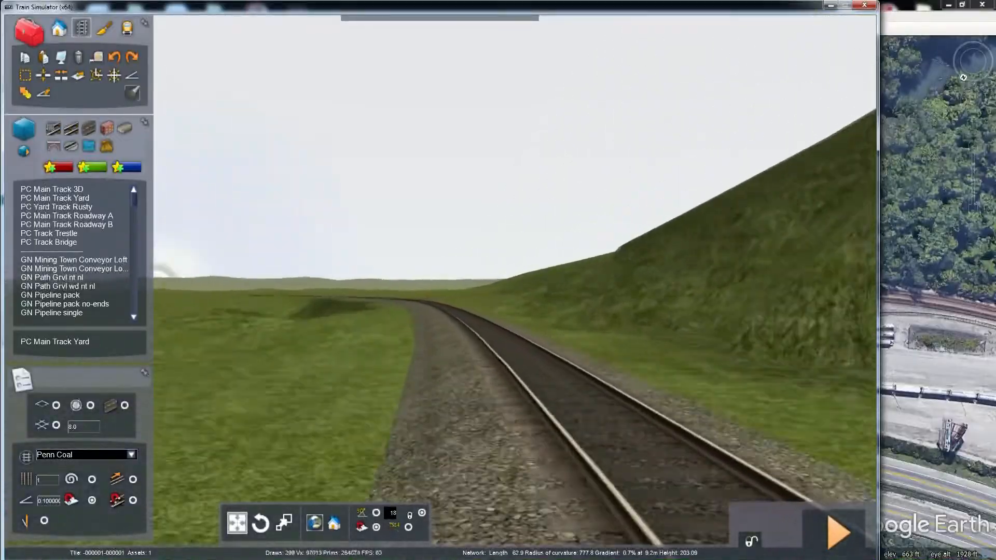
key("Up")
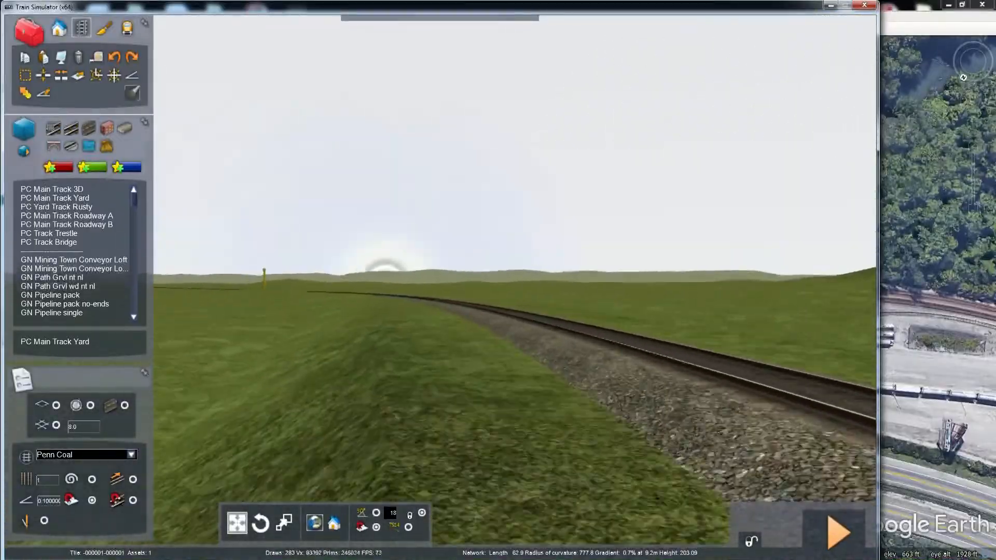
key("Up")
key("Up")
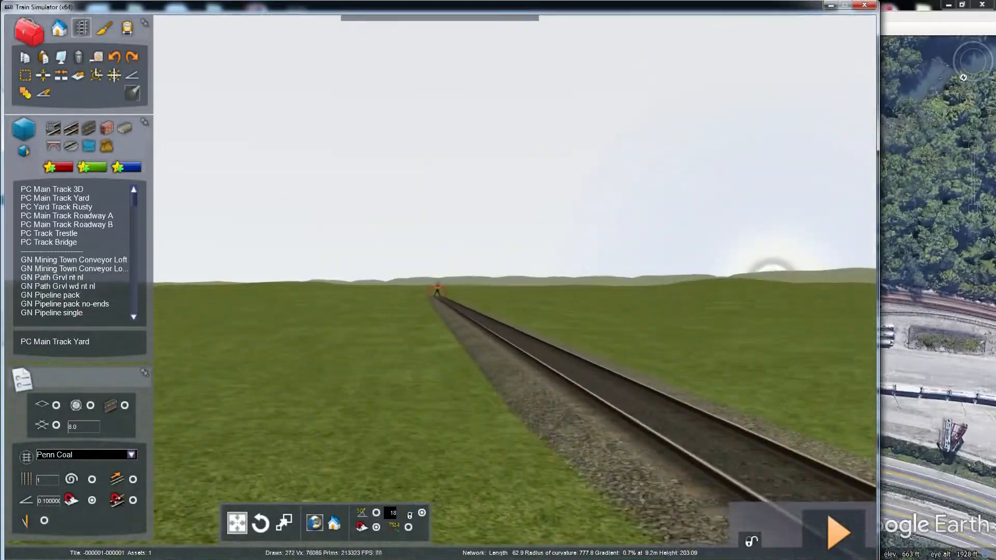
Step: Examine the open end of the laid track and the straight leading from it to the first curve at ground level
key("Up")
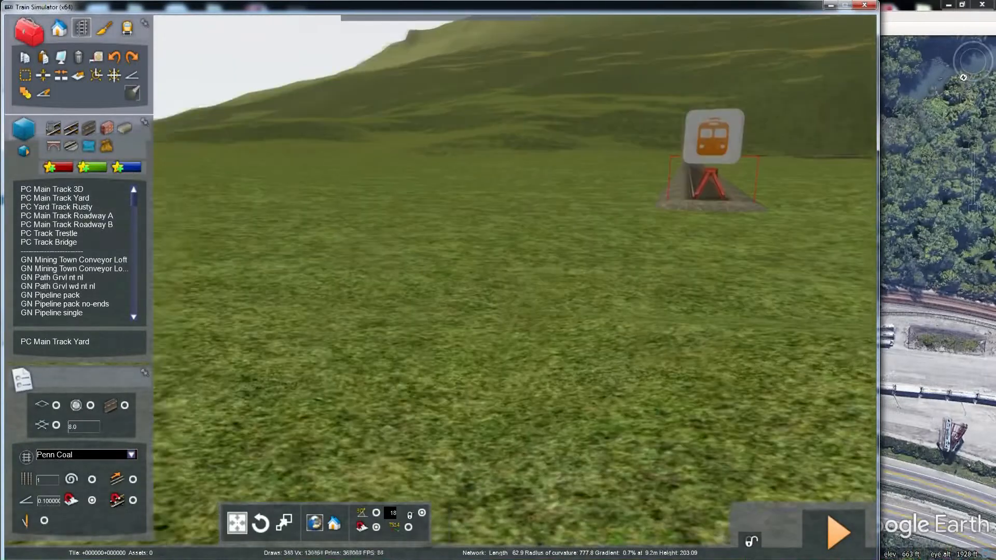
right_click_drag(422, 272, 445, 272)
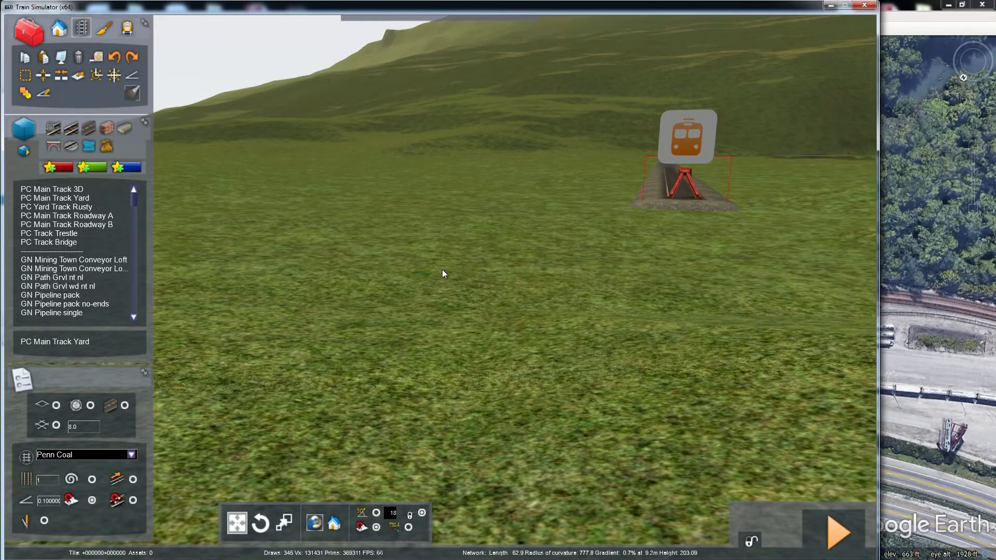
mouse_move(442, 269)
right_mouse_down()
mouse_move(442, 218)
mouse_move(469, 199)
mouse_move(534, 243)
mouse_move(478, 234)
mouse_move(498, 224)
right_mouse_up()
key("Up")
key("Up")
key("Down")
key("Right")
right_click_drag(440, 251, 444, 253)
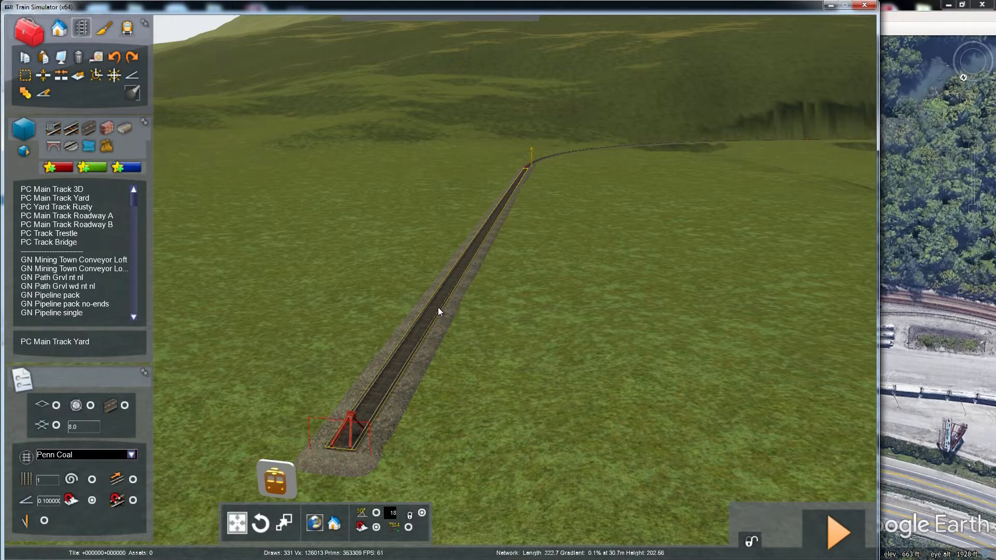
key("Up")
mouse_move(438, 307)
right_mouse_down()
mouse_move(442, 270)
mouse_move(443, 294)
right_mouse_up()
key("Up")
key("Up")
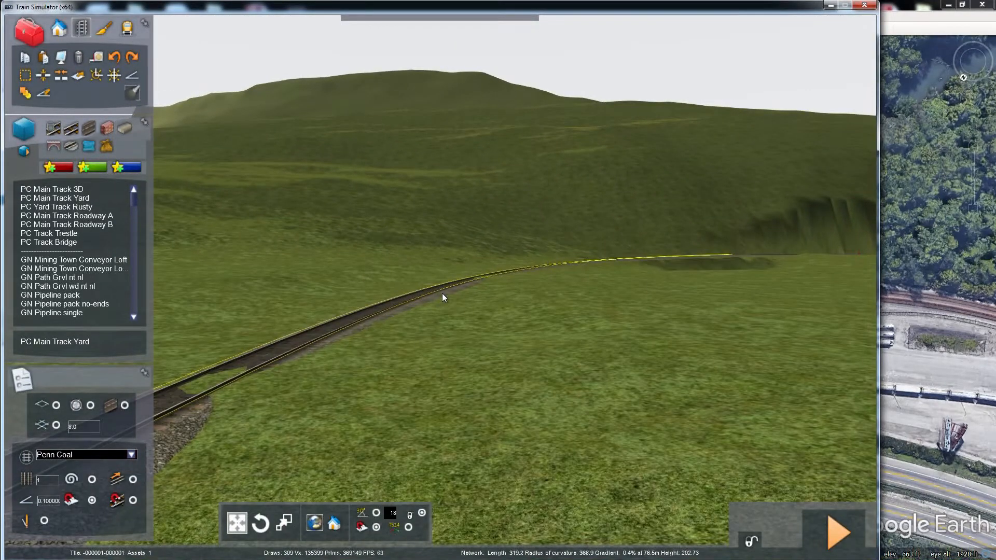
Step: Follow the track beside the steep hillside through its gentle curves and long straight, checking alignment and gradient
scroll(442, 294, "down", 5)
right_click_drag(539, 328, 690, 327)
key("Up")
key("Up")
right_click_drag(515, 291, 518, 329)
key("Left")
scroll(519, 329, "down", 3)
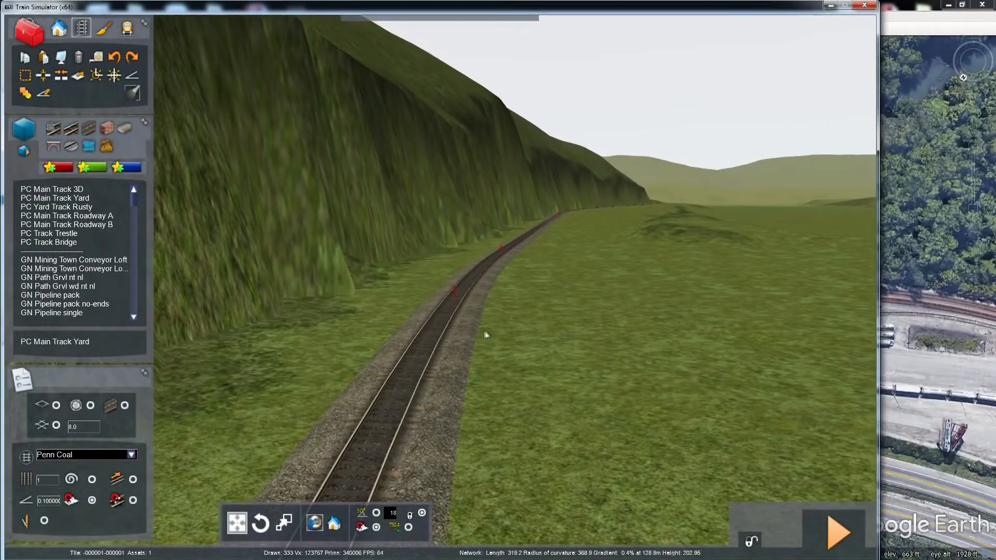
key("Up")
right_click_drag(444, 339, 426, 403)
key("Up")
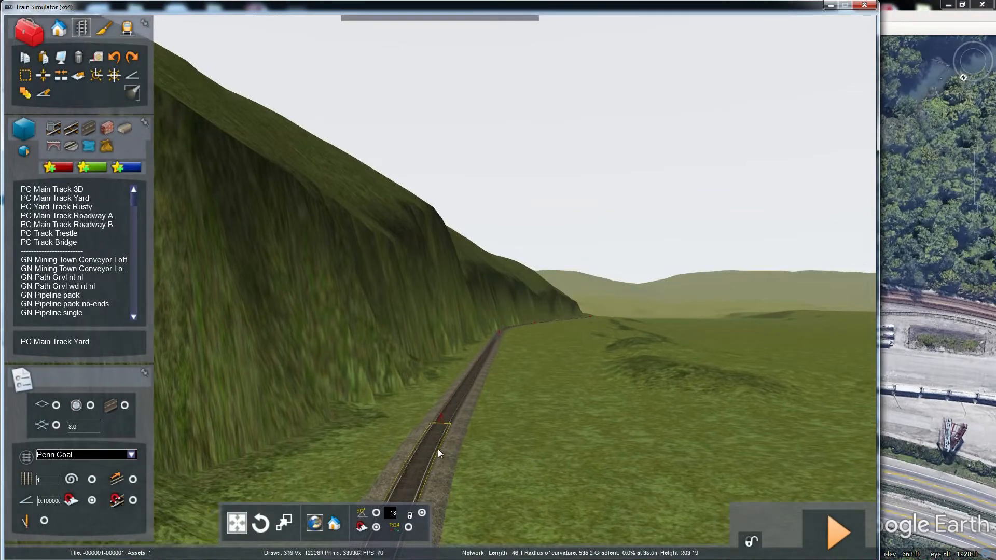
right_click_drag(438, 449, 360, 446)
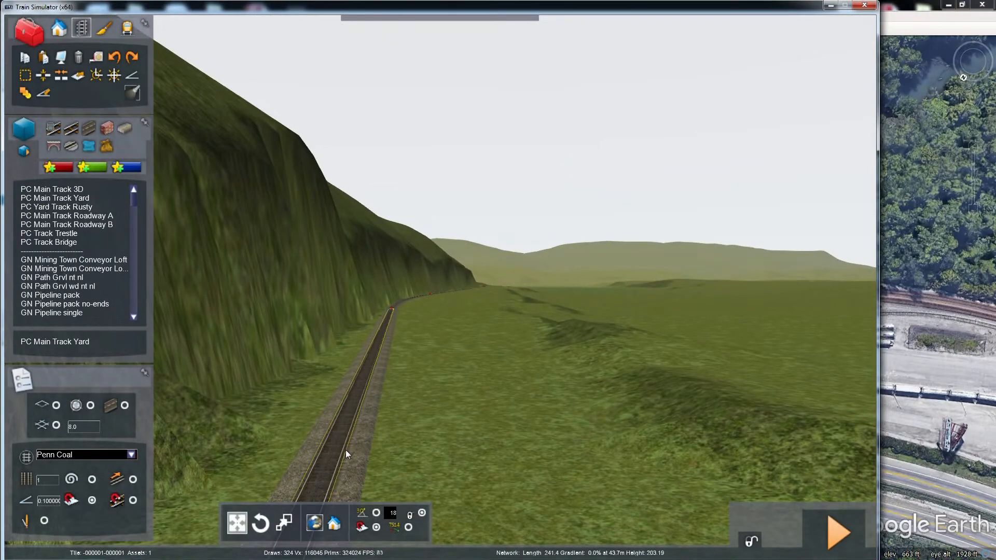
key("Up")
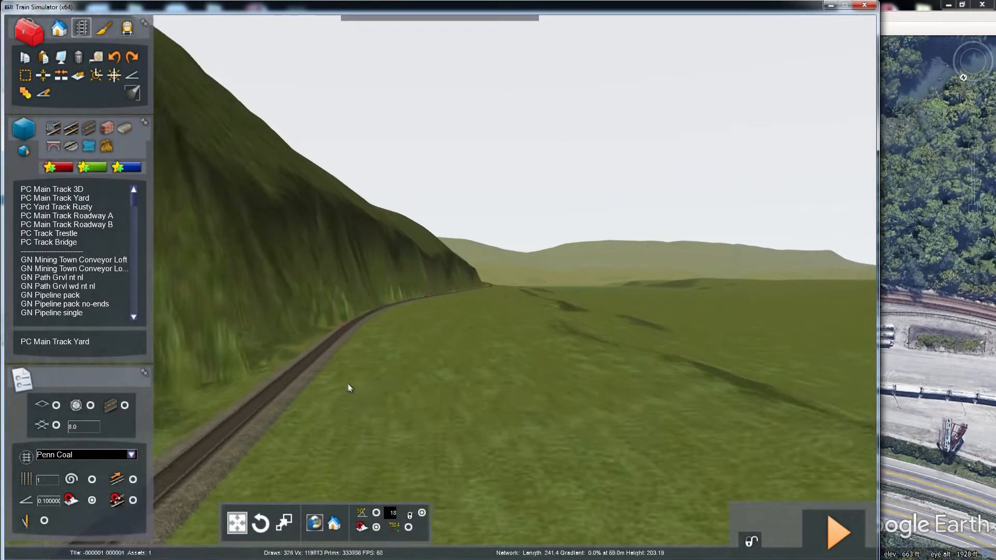
key("Up")
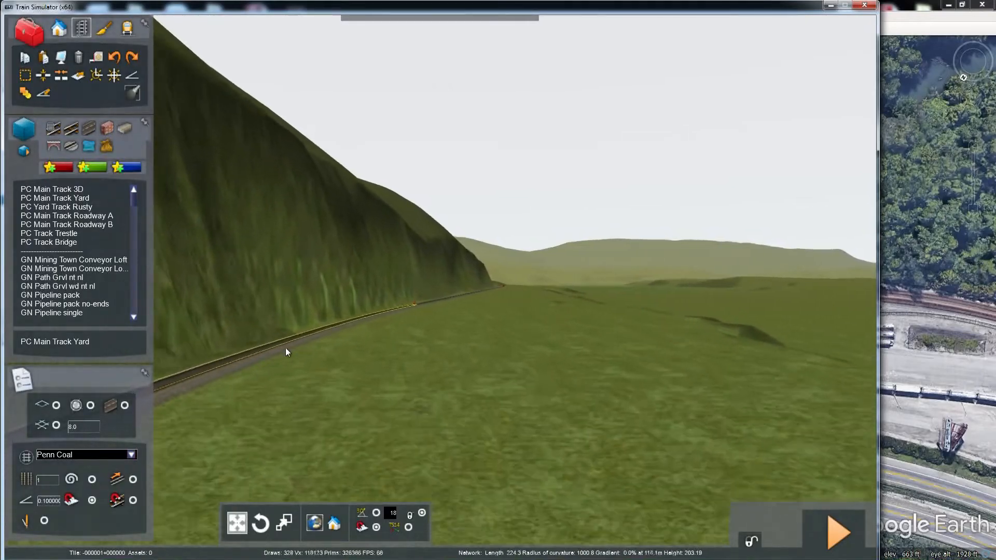
key("Up")
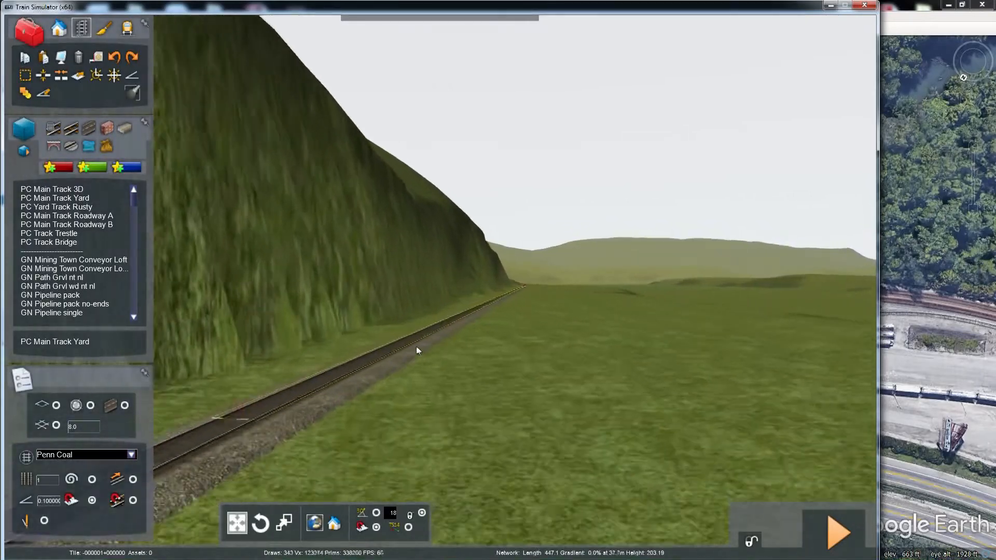
key("Up")
right_click_drag(571, 334, 645, 326)
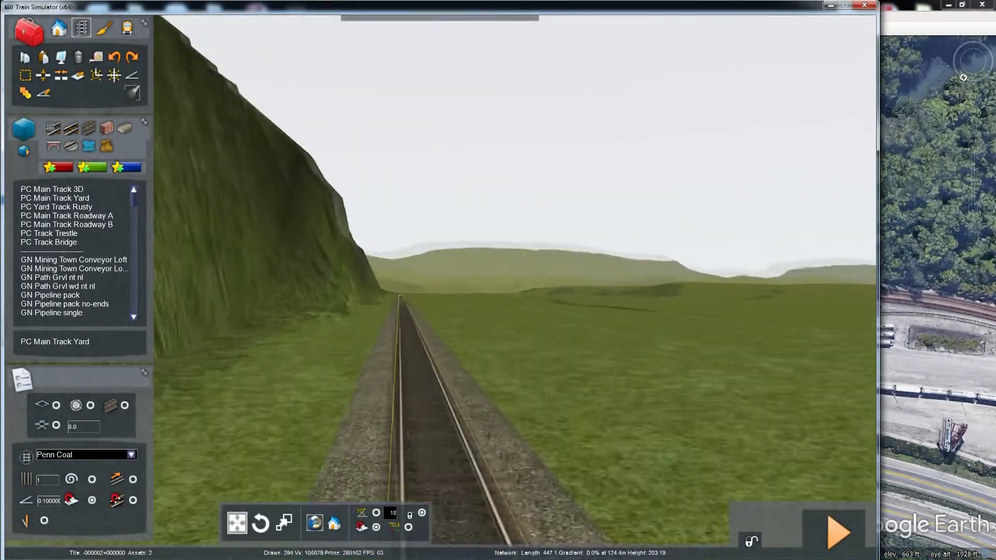
key("Up")
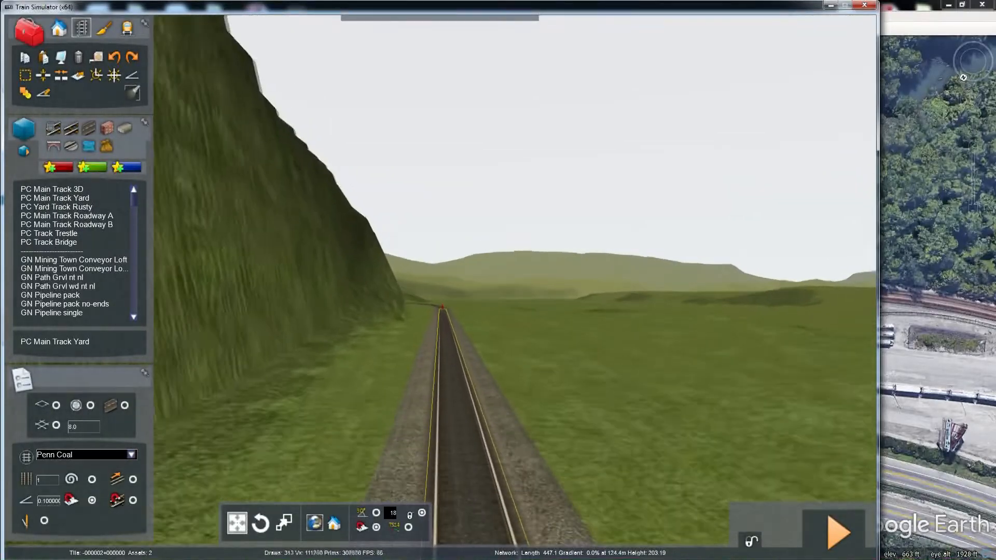
key("Up")
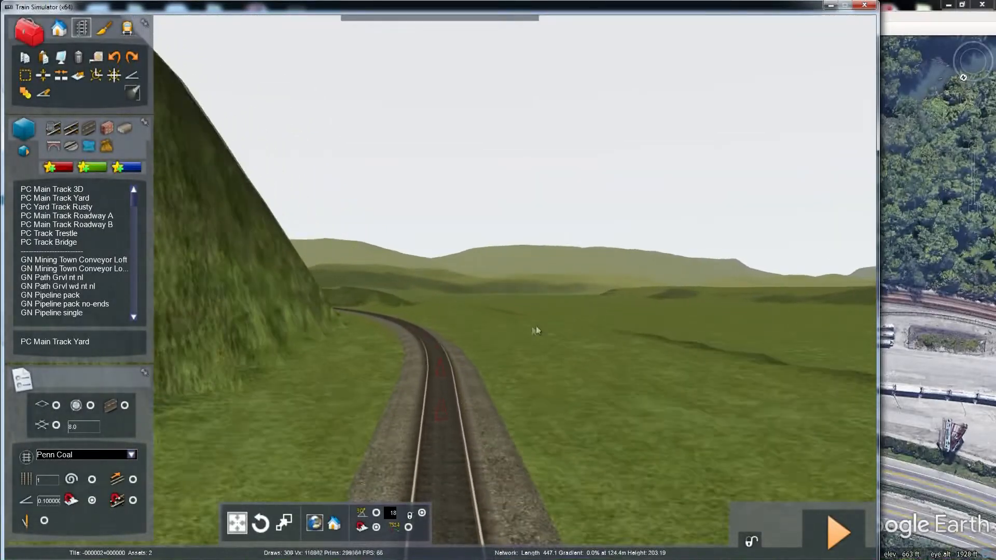
Step: Follow the long curve into the cutting and examine its joint with the short adjoining curve, including the ballast edge
left_click(446, 394)
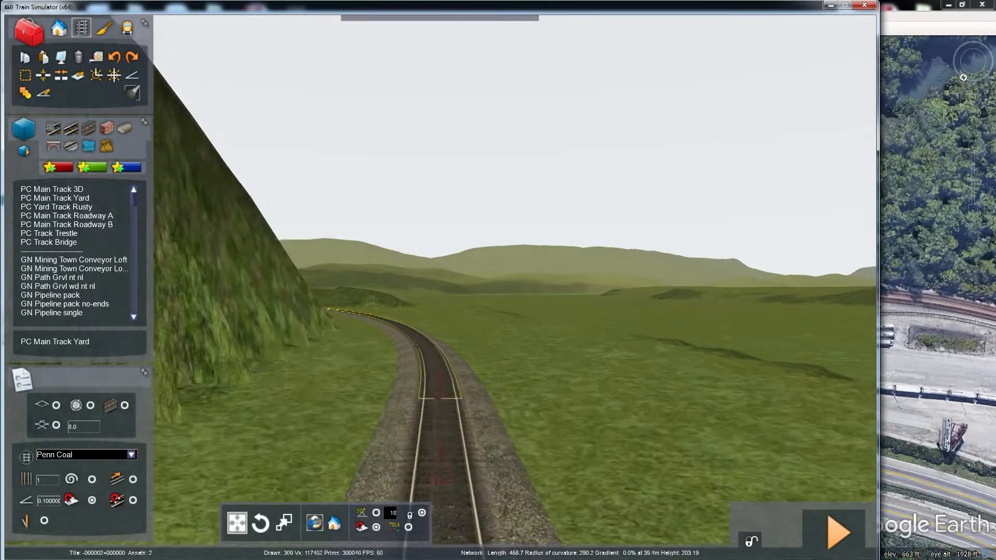
key("Up")
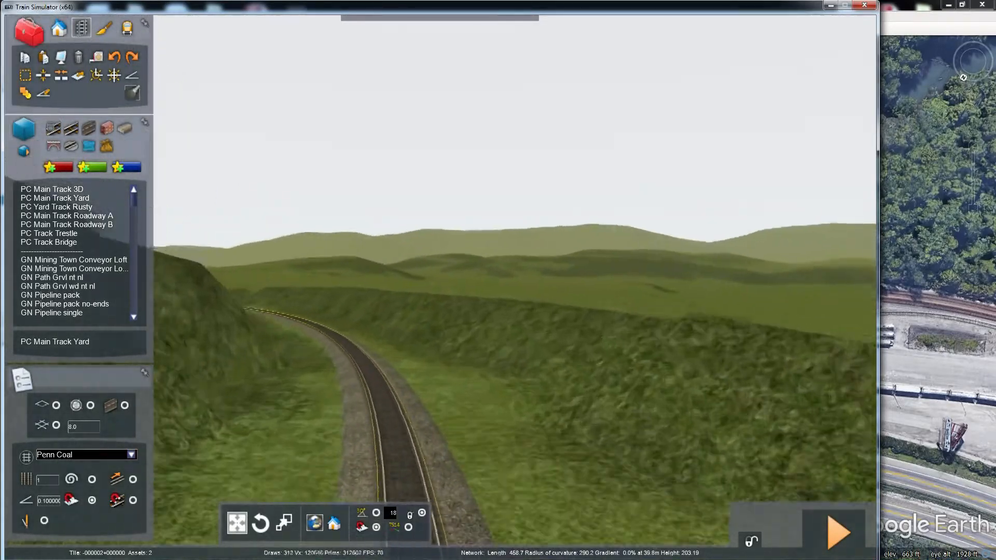
key("Up")
key("Up")
key("Up")
key("Left")
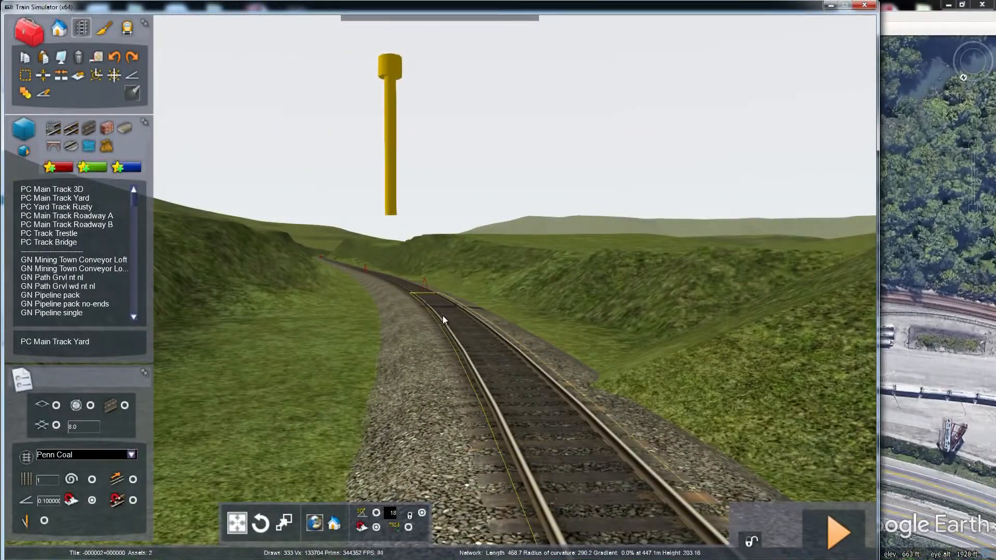
key("Up")
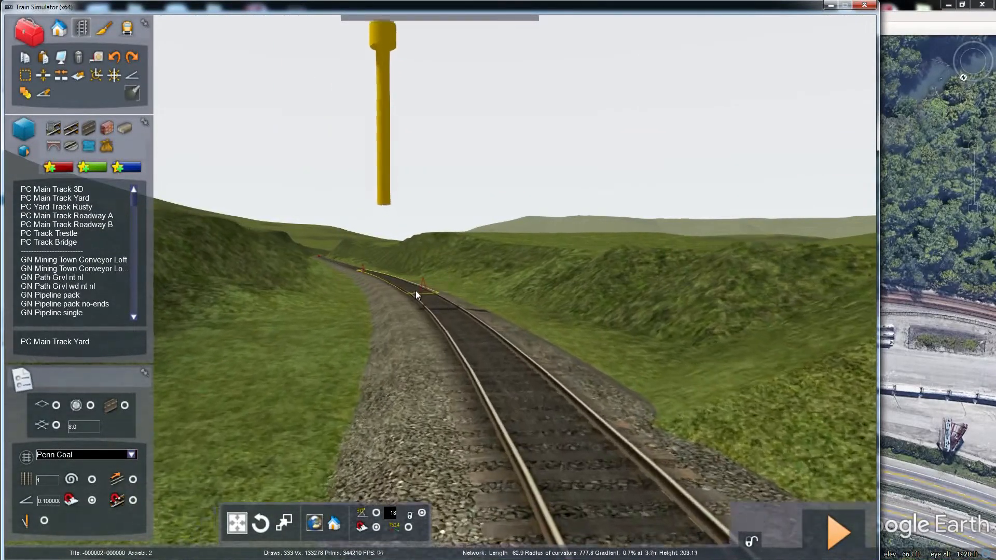
key("Up")
key("Left")
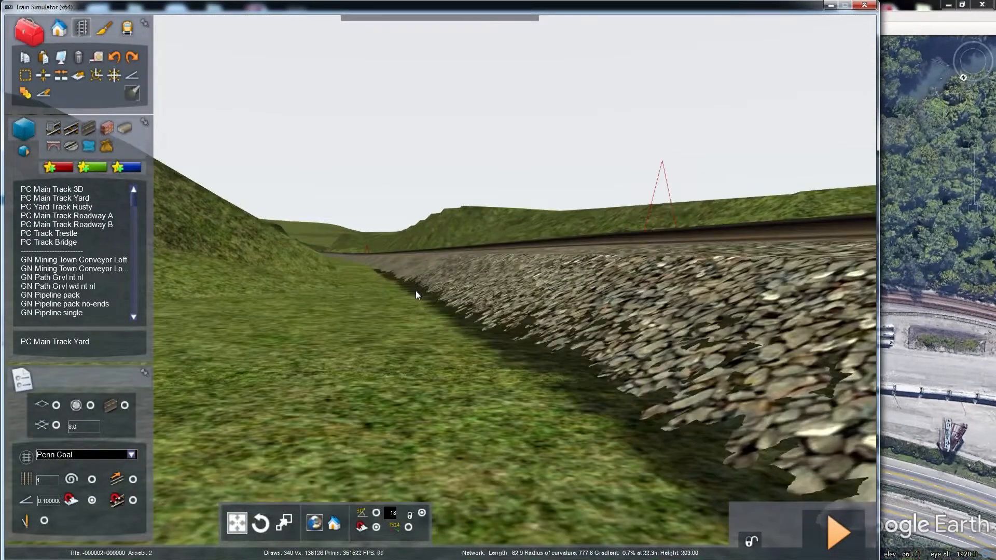
key("Right")
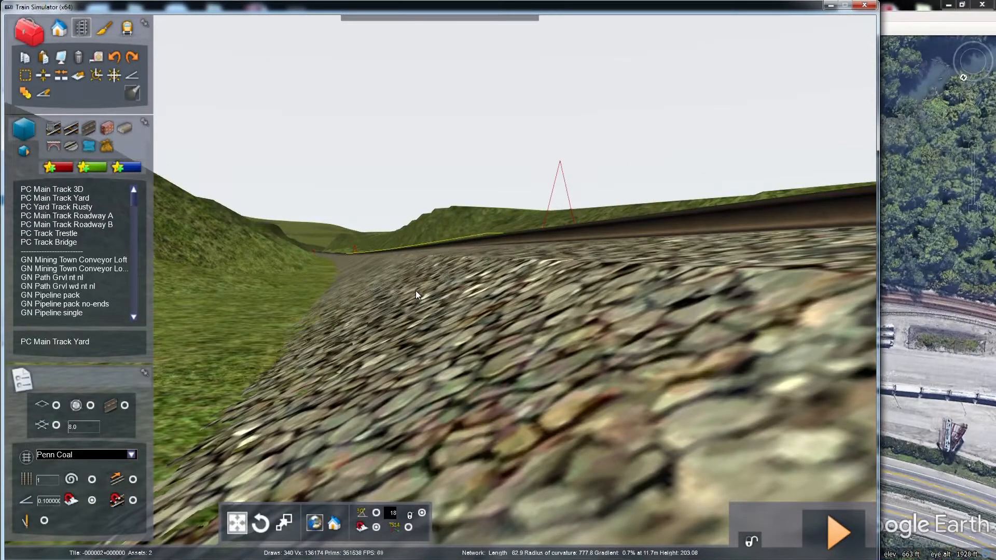
key("Up")
scroll(415, 291, "up", 3)
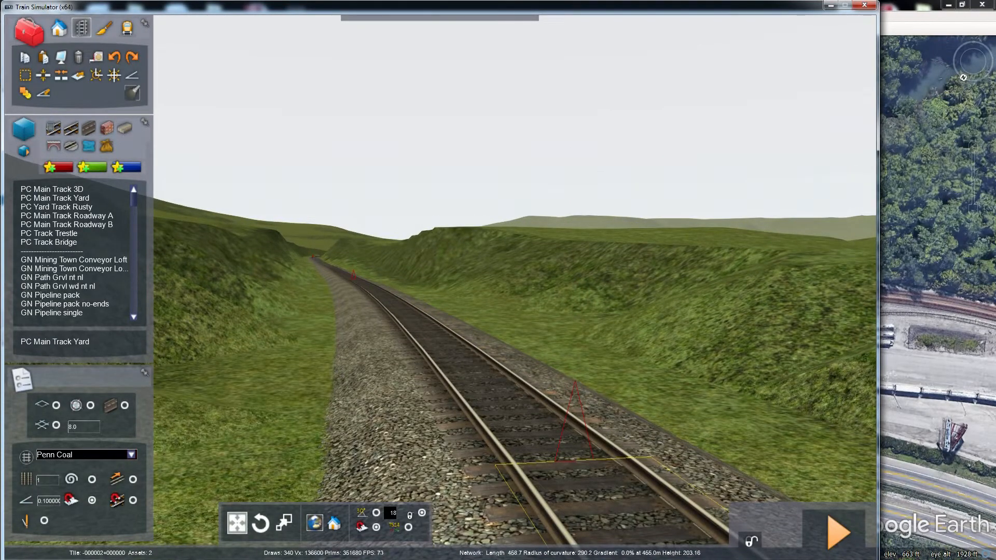
Step: Switch to IrfanView and go from track chart Chatt Sub 001.jpg to Chatt Sub 002.jpg
key("alt+Tab")
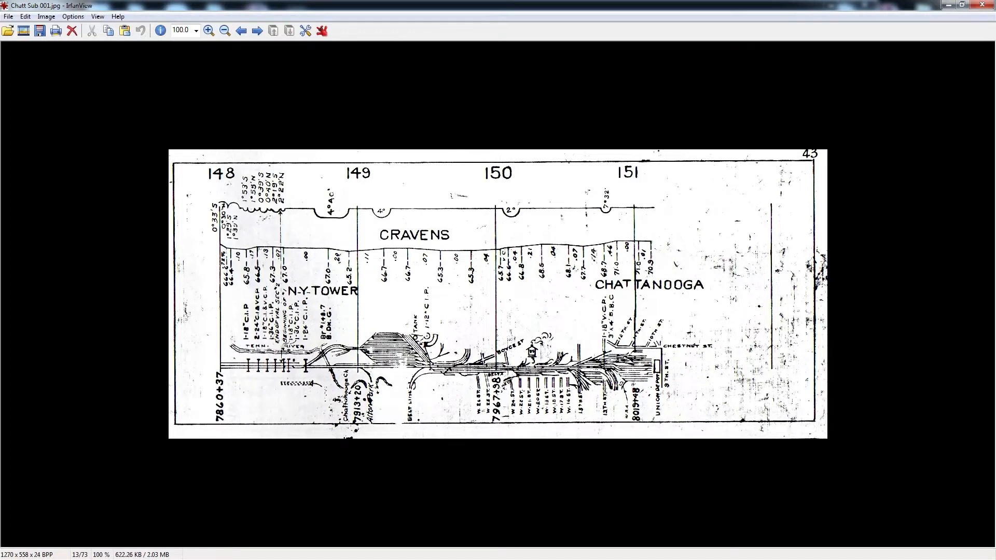
key("space")
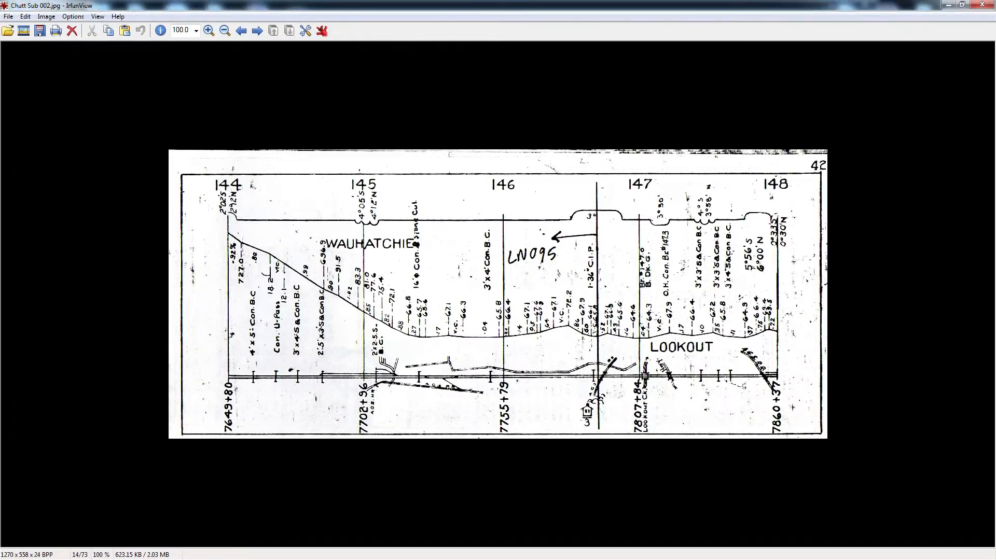
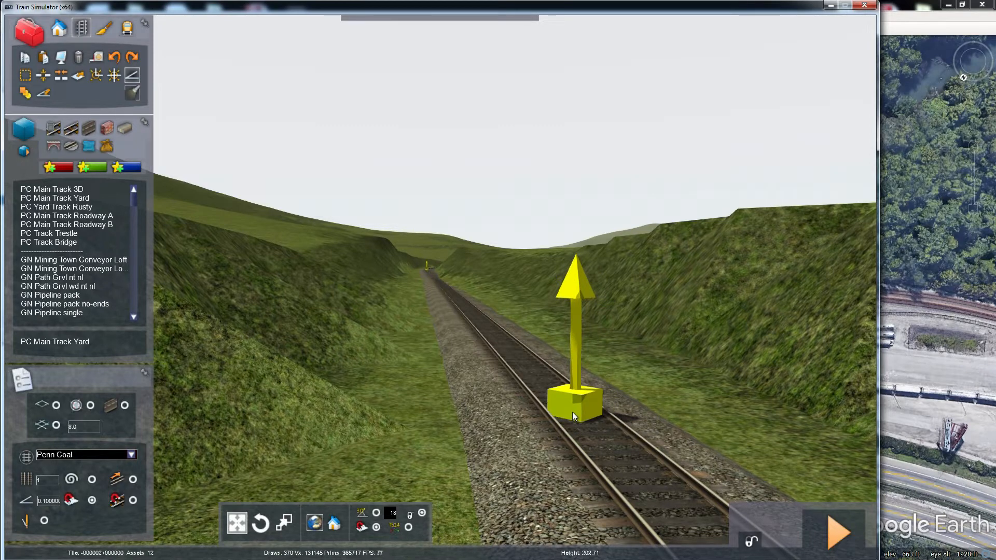
Step: Raise the joint at the far end of the short curve in the cutting to a height of 202.74 and check the track from beside it
left_click_drag(572, 412, 572, 411)
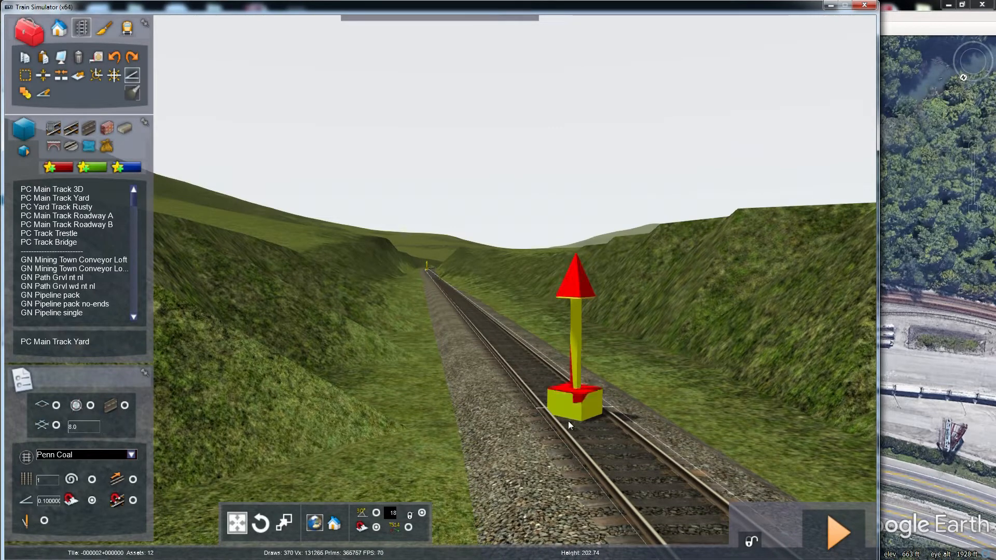
key("Down")
right_click_drag(568, 425, 509, 435)
key("Left")
key("Down")
key("Down")
key("Right")
key("Left")
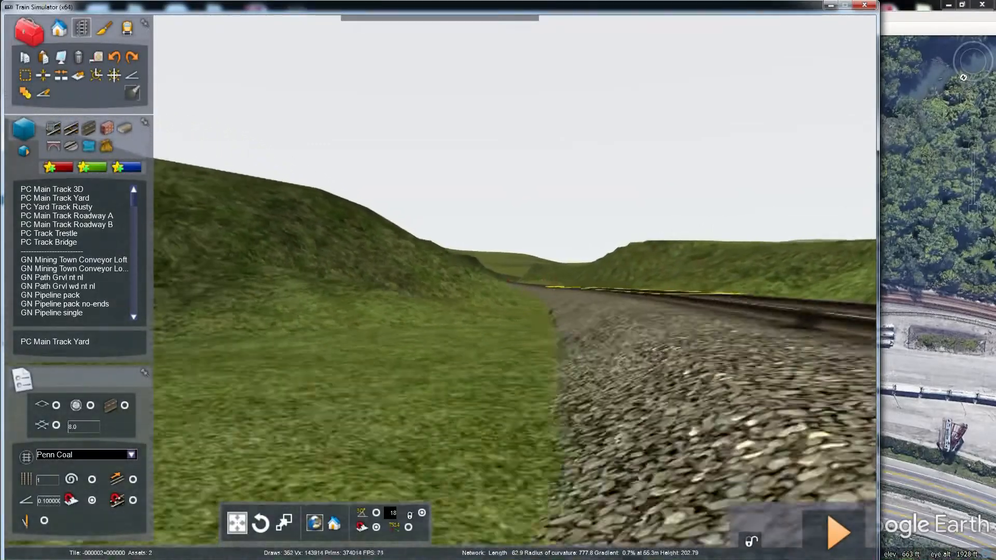
key("Down")
key("Left")
right_click_drag(555, 446, 569, 412)
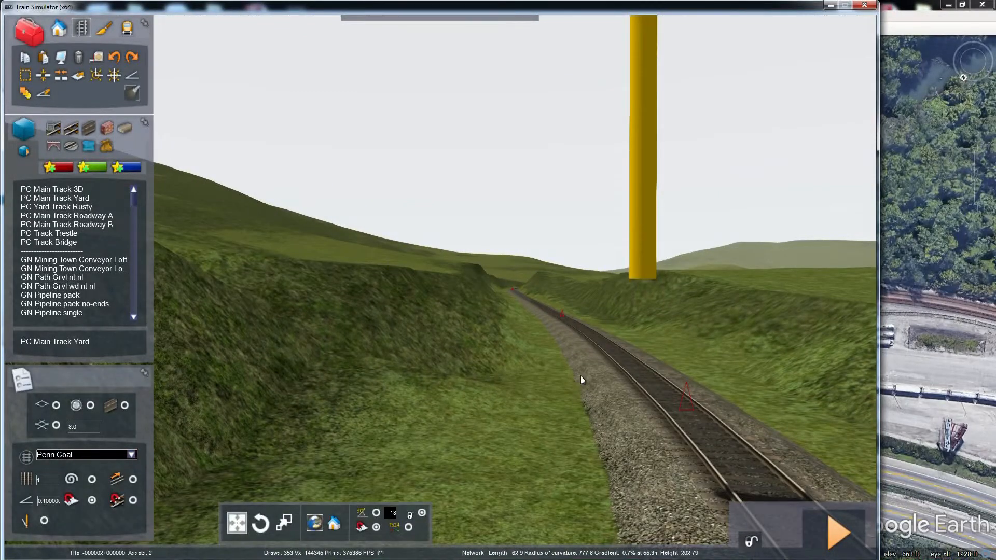
Step: With the gradient tool, raise the joint at the far end of the short curve in the cutting to a height of about 203.12
left_click(623, 367)
left_click(623, 367)
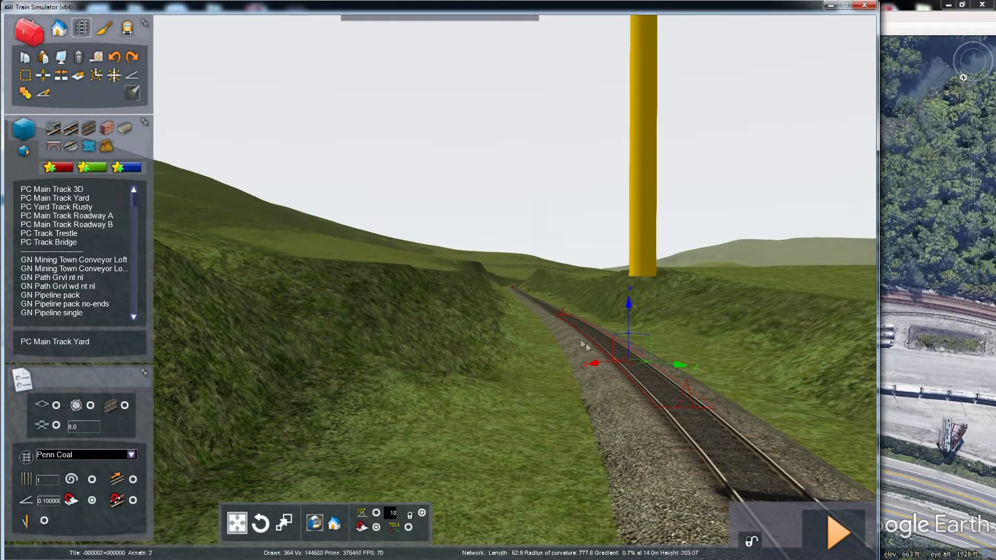
right_click_drag(594, 363, 674, 404)
right_click_drag(555, 200, 330, 152)
key("Up")
left_click(131, 75)
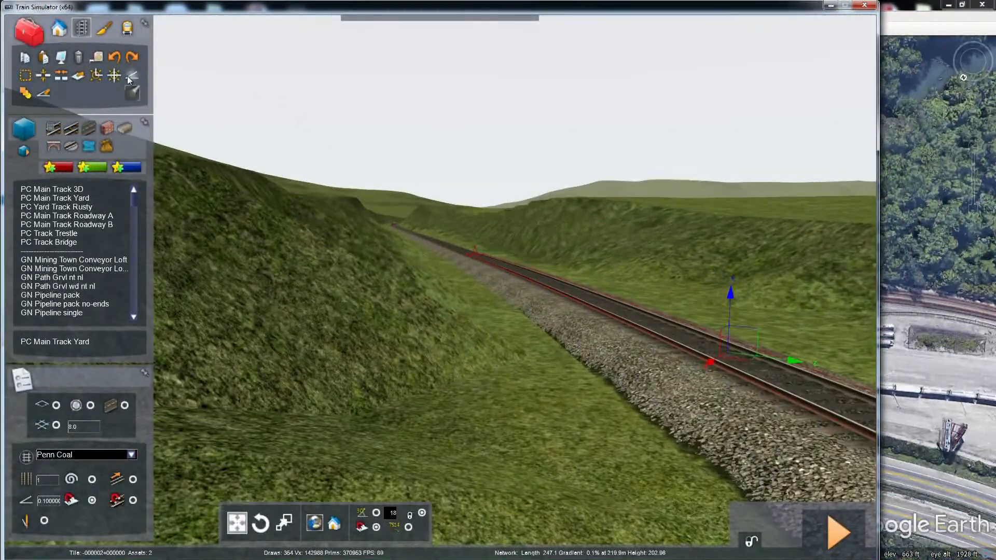
left_click(471, 262)
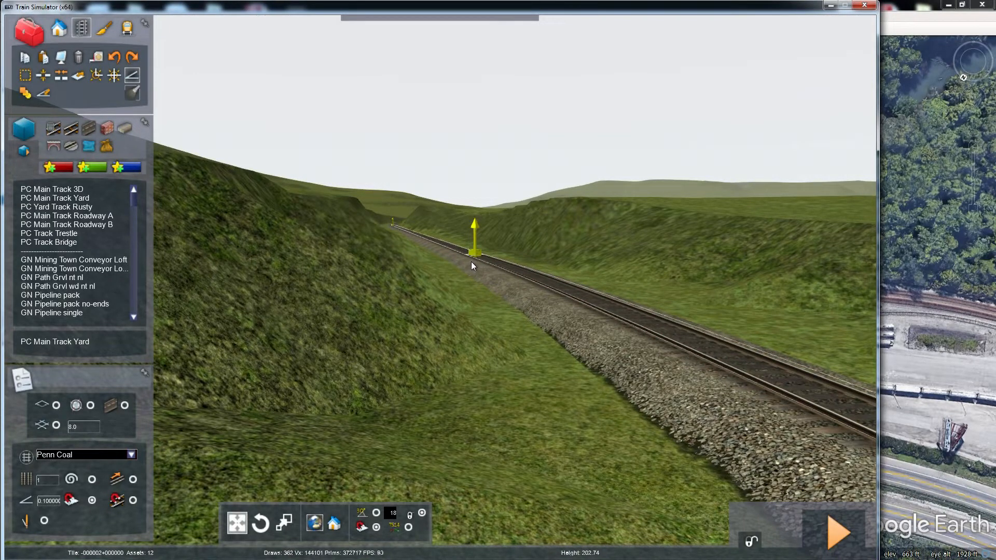
left_click_drag(471, 262, 471, 258)
mouse_move(460, 262)
right_mouse_down()
mouse_move(456, 282)
mouse_move(456, 251)
right_mouse_up()
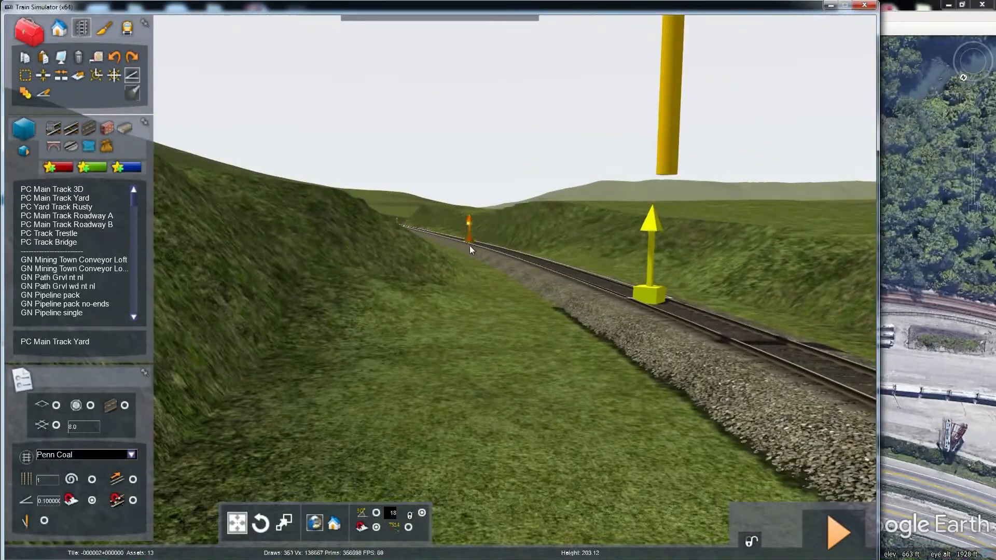
key("Down")
key("space")
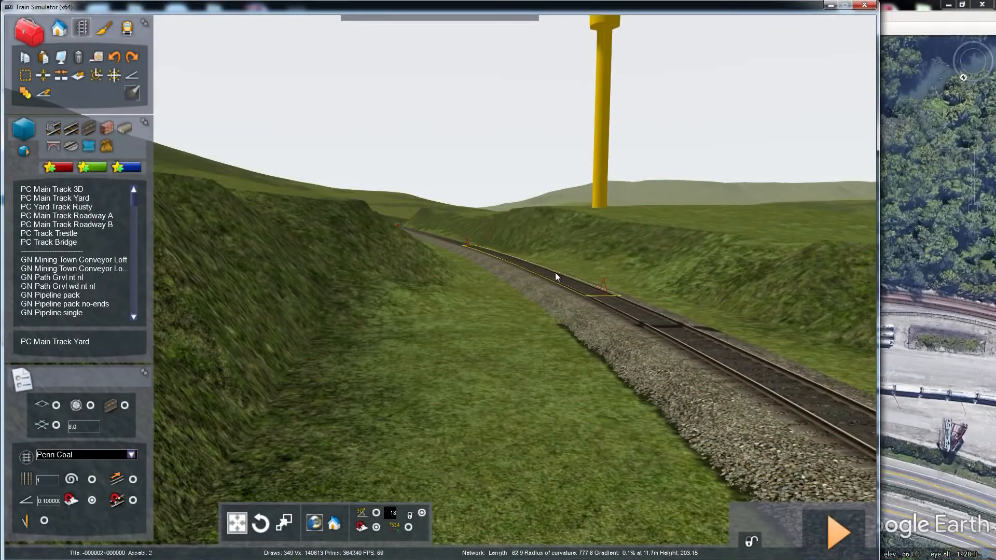
Step: Examine the regraded joint and the track beyond it in the cutting at ground level
key("Right")
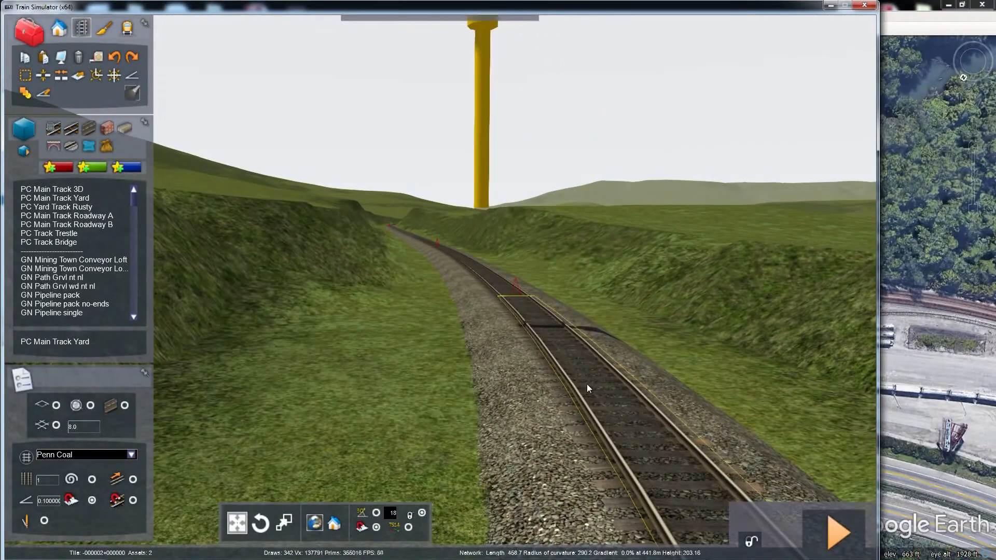
right_click_drag(474, 270, 439, 223)
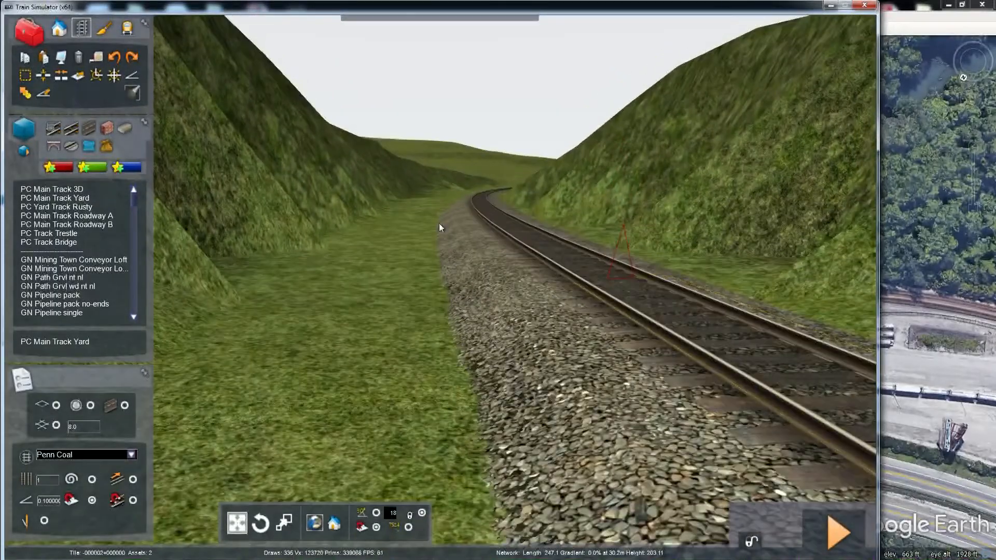
key("Right")
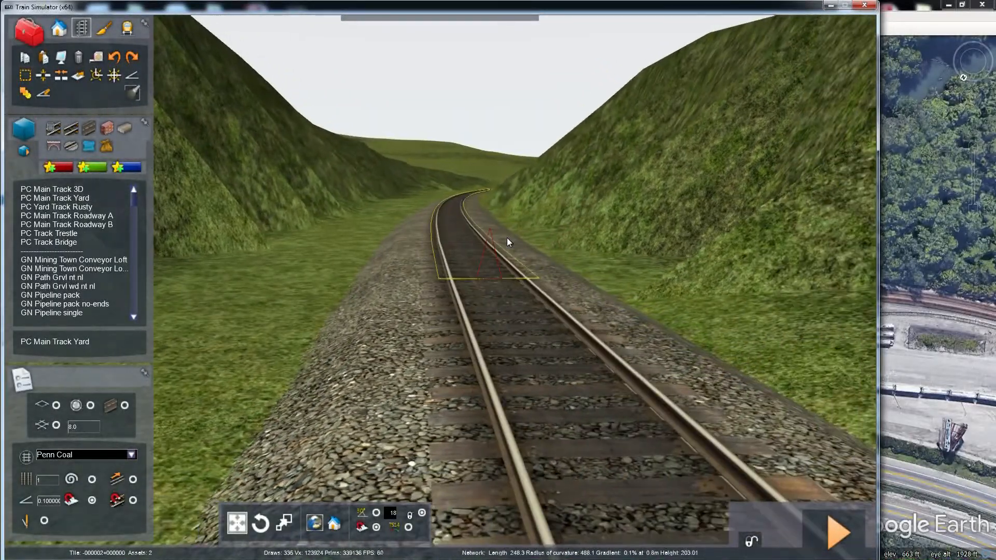
scroll(507, 238, "down", 2)
key("Left")
key("Left")
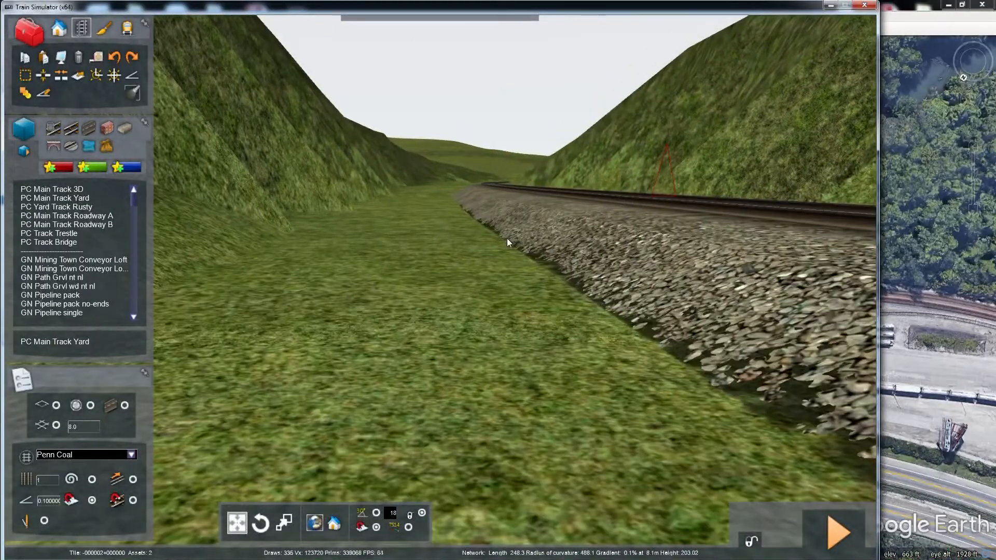
Step: Examine the rails in both directions around the regraded joint in the cutting at ground level
scroll(508, 242, "down", 2)
scroll(508, 243, "up", 1)
mouse_move(507, 243)
right_mouse_down()
mouse_move(700, 242)
mouse_move(708, 212)
mouse_move(696, 222)
mouse_move(696, 210)
right_mouse_up()
scroll(700, 242, "up", 1)
scroll(700, 242, "down", 2)
scroll(700, 242, "up", 2)
key("Left")
key("Up")
scroll(696, 222, "up", 1)
scroll(697, 222, "down", 1)
key("Right")
key("Up")
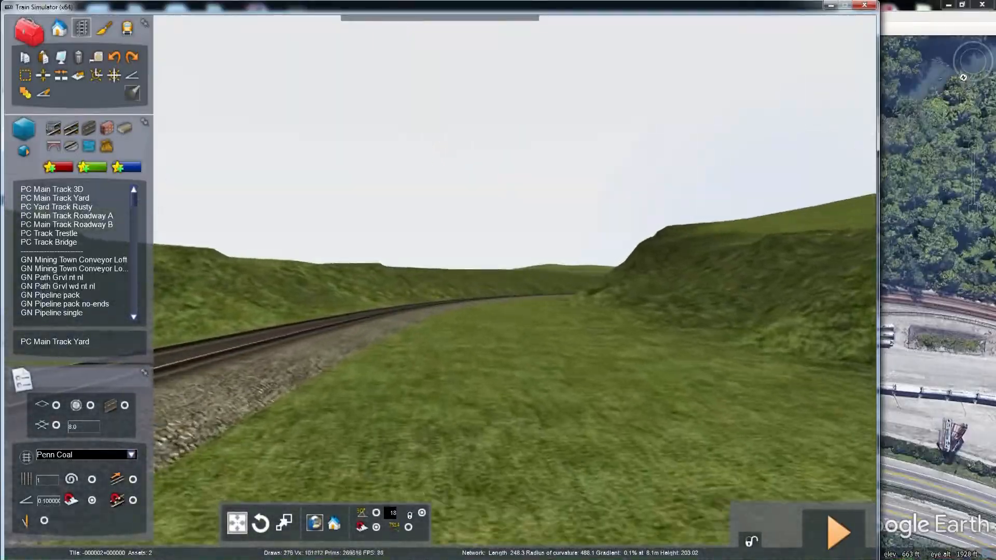
key("Up")
right_click_drag(697, 212, 517, 218)
scroll(517, 218, "down", 1)
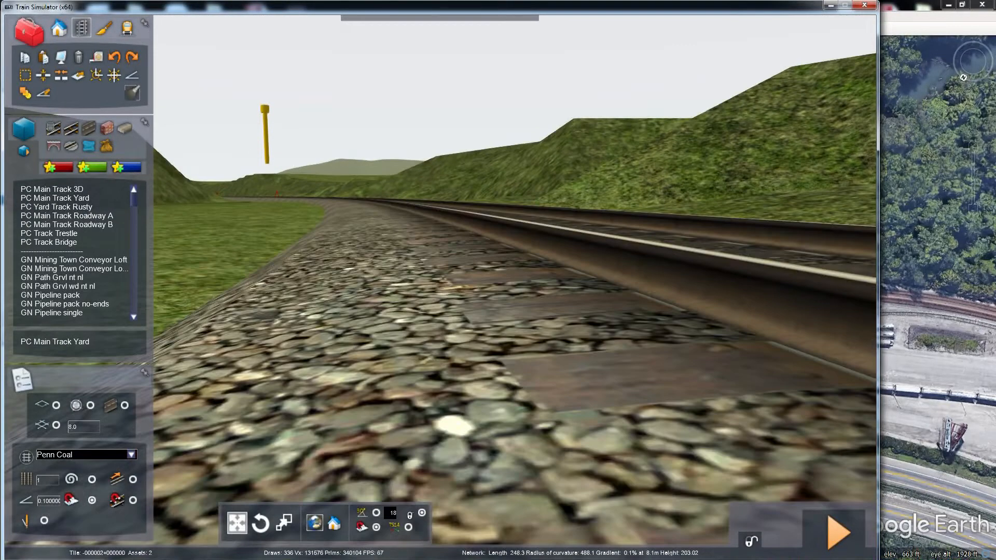
key("Right")
key("Right")
key("Left")
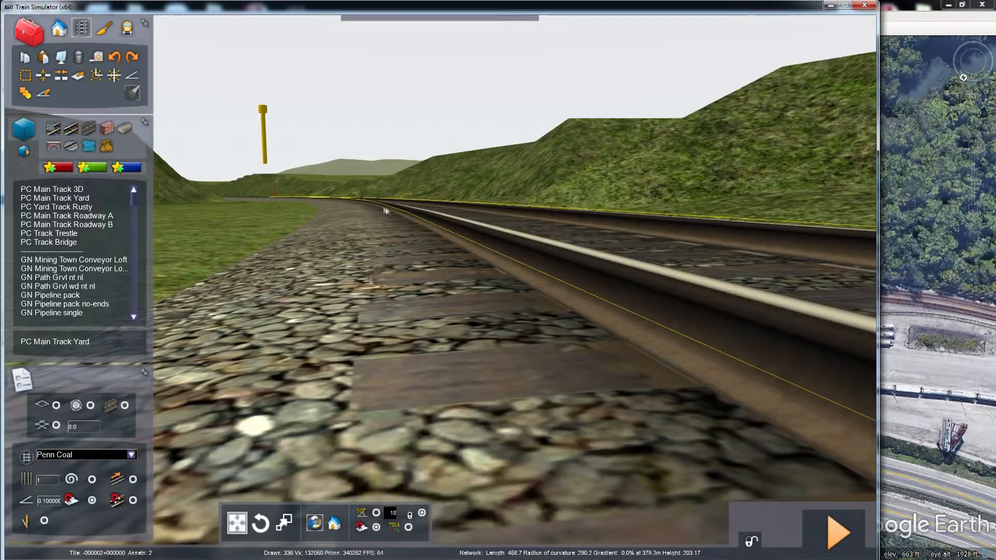
Step: Follow the track at ground level around the long curve and through the next cutting, checking its gradient changes
mouse_move(240, 208)
right_mouse_down()
mouse_move(202, 174)
mouse_move(187, 176)
mouse_move(194, 187)
mouse_move(187, 174)
right_mouse_up()
key("Up")
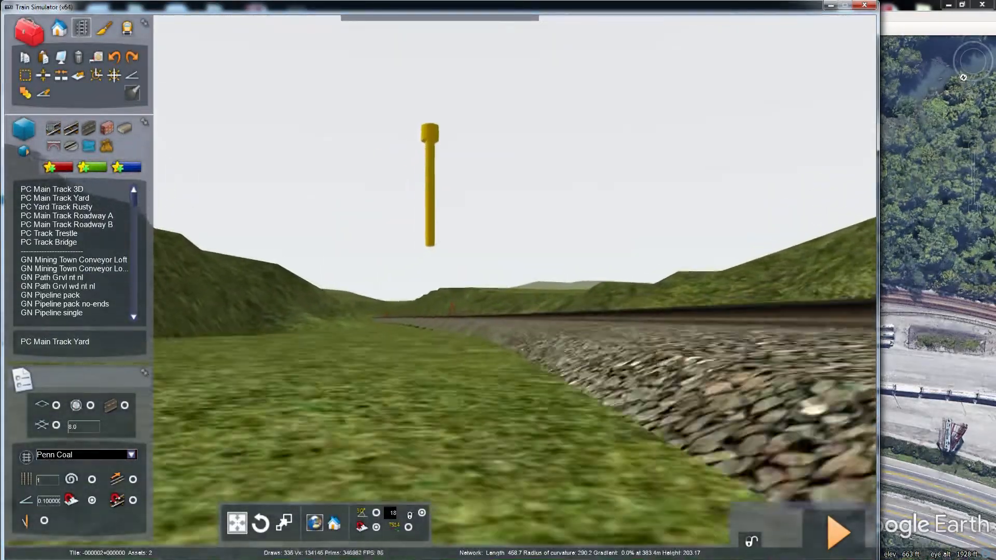
key("Up")
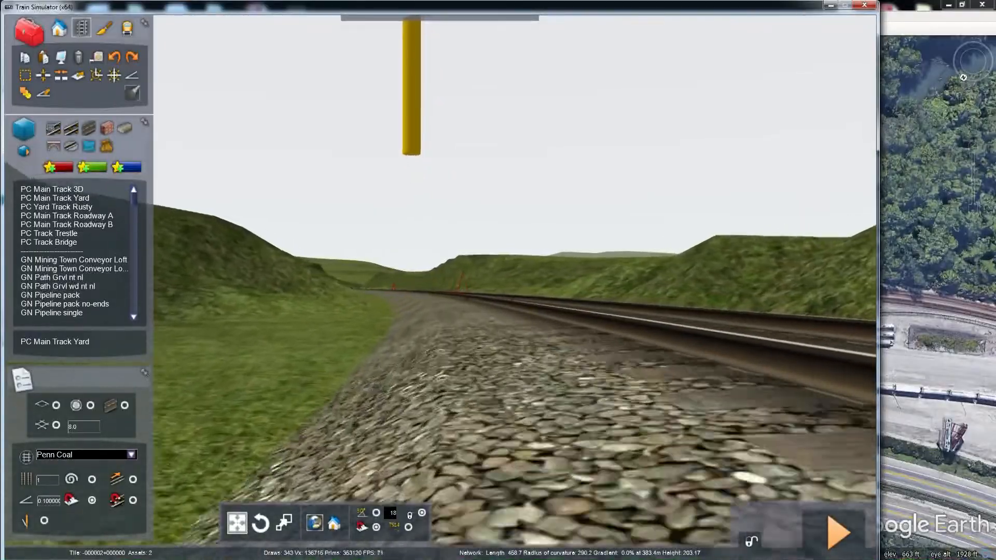
key("Up")
mouse_move(187, 173)
right_mouse_down()
mouse_move(187, 184)
mouse_move(176, 183)
mouse_move(175, 171)
right_mouse_up()
key("Left")
key("Left")
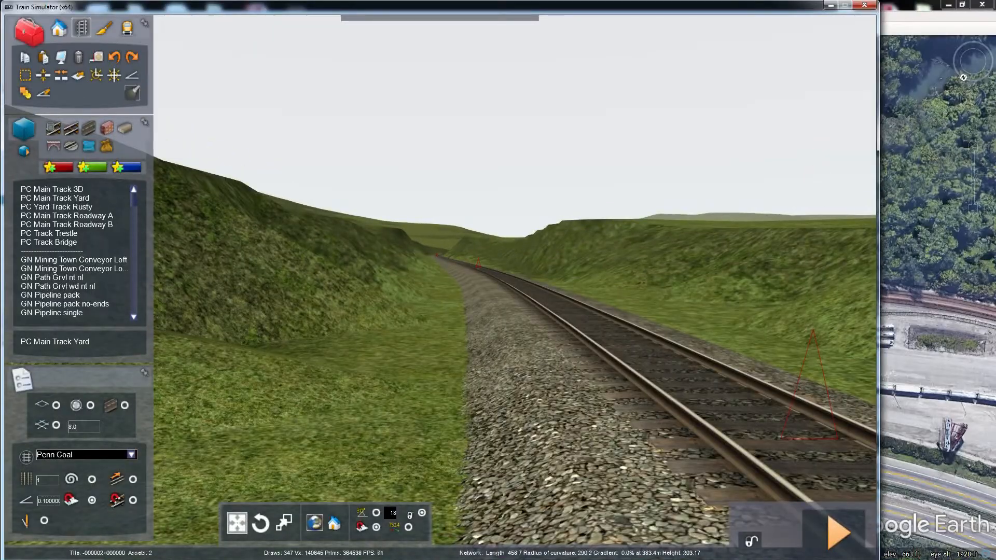
key("Up")
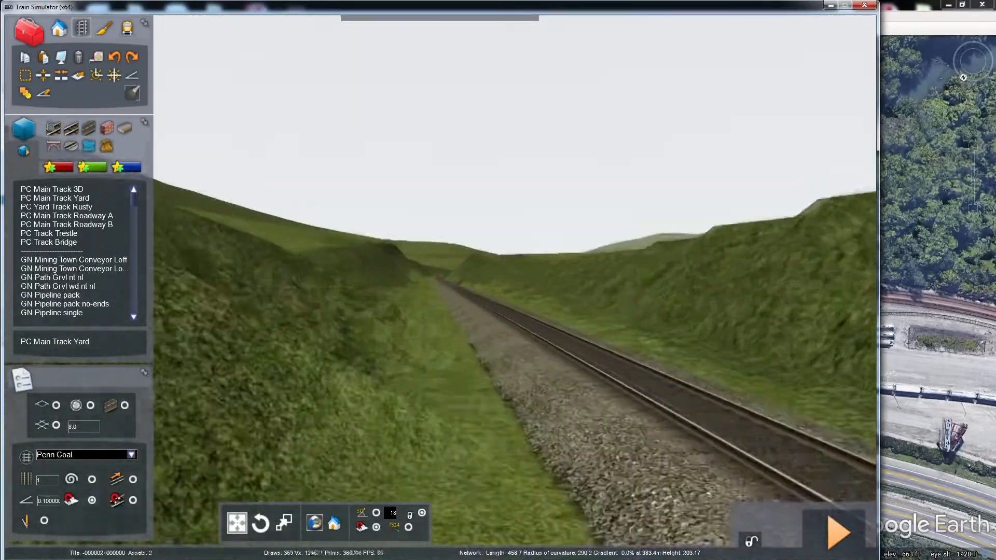
key("Up")
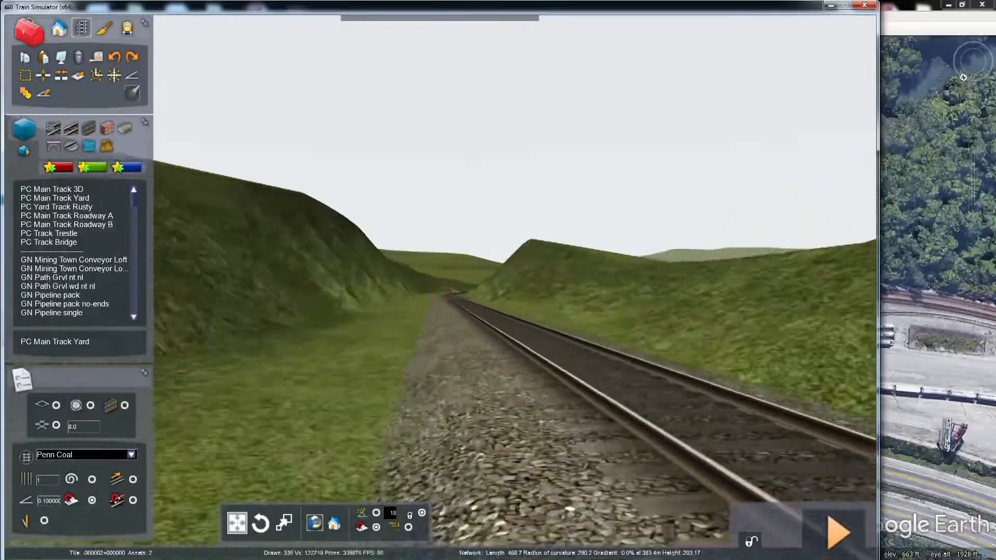
key("Up")
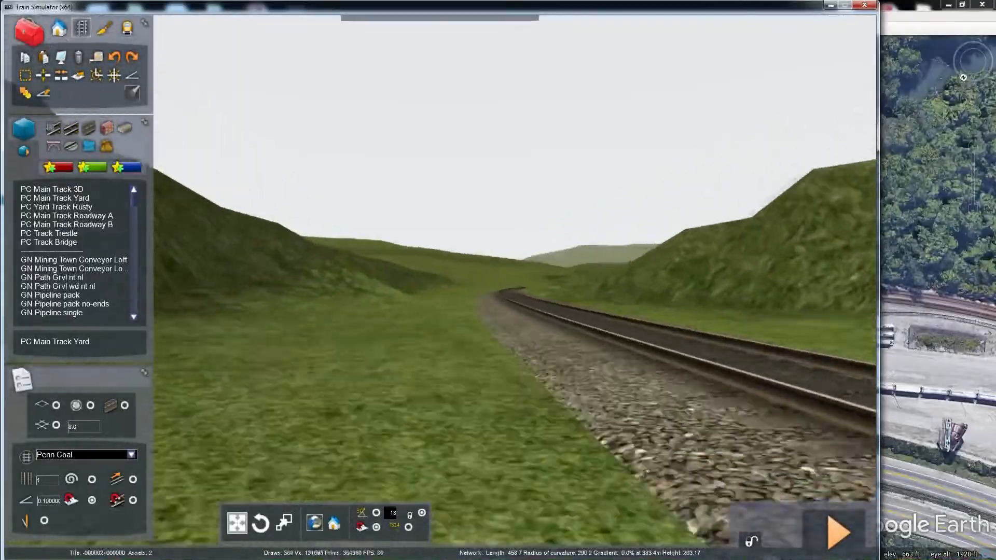
key("Up")
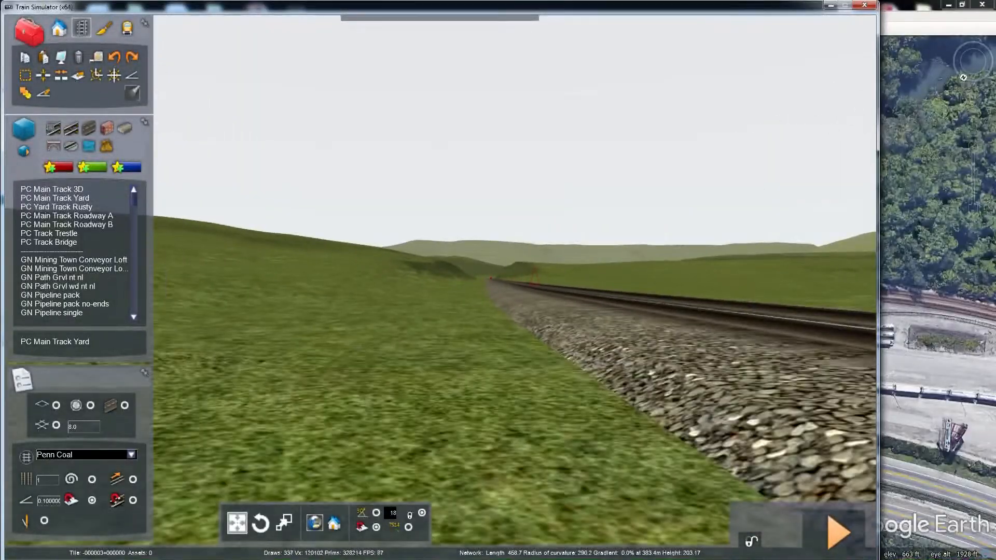
key("Up")
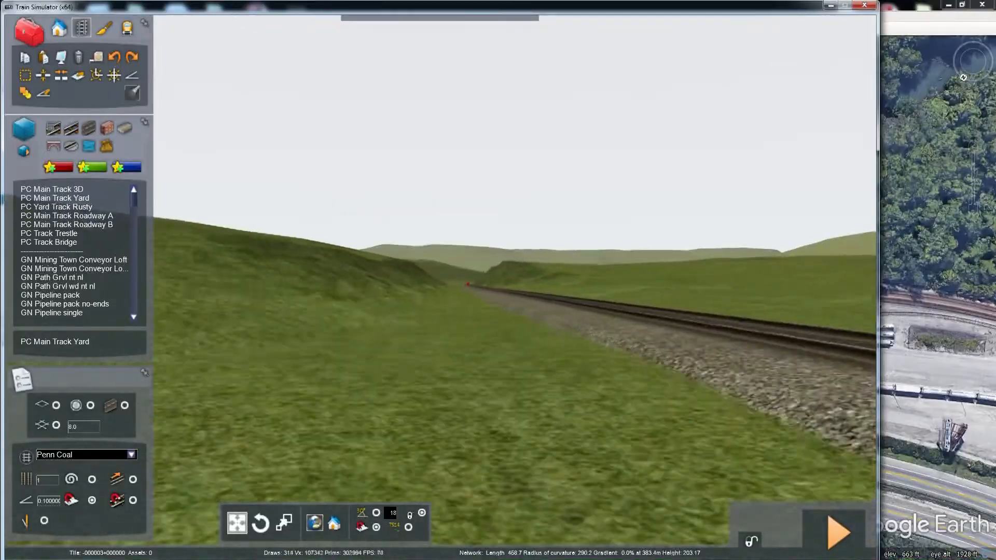
key("Up")
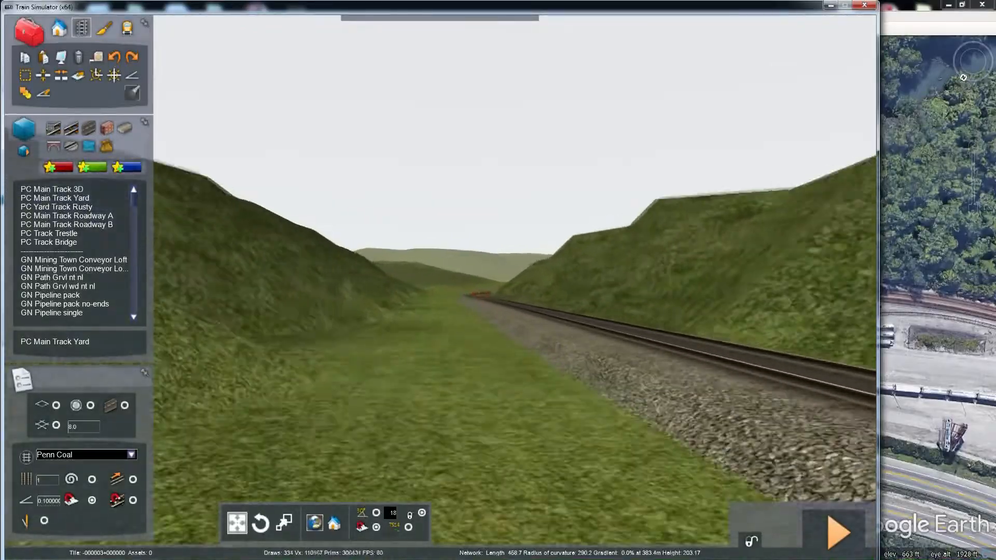
key("Up")
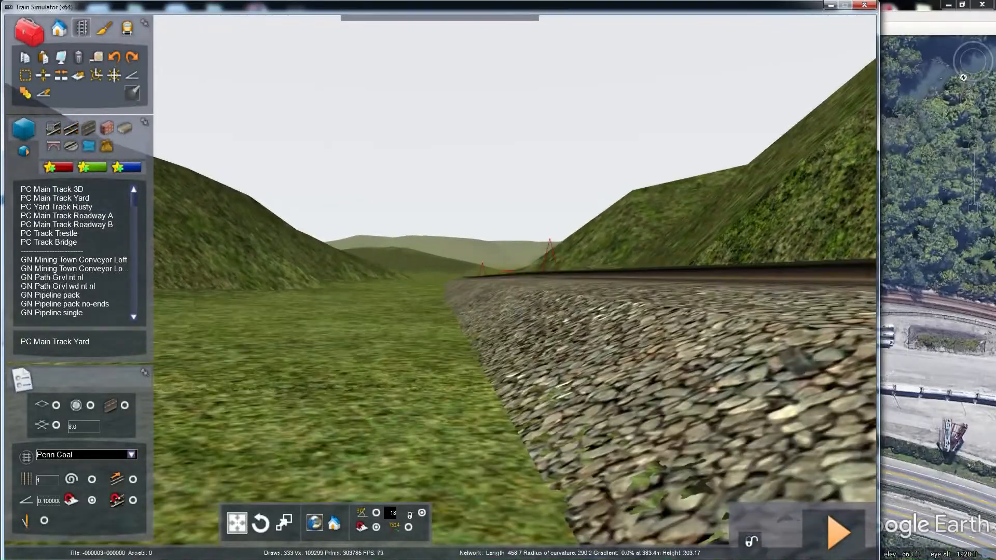
key("Up")
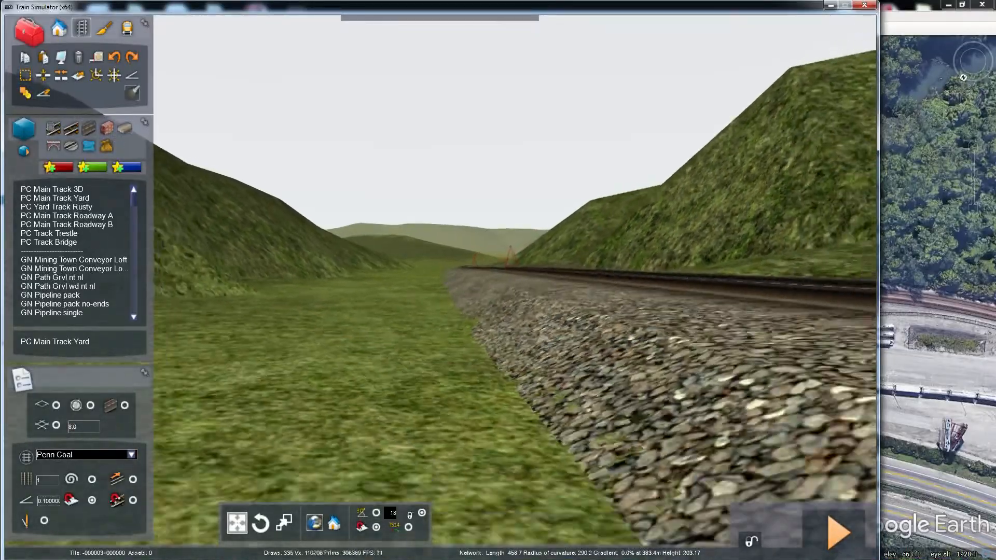
Step: With the gradient tool, raise the joint between the short 24.3 m straight and the curve beyond it in the cutting
key("Down")
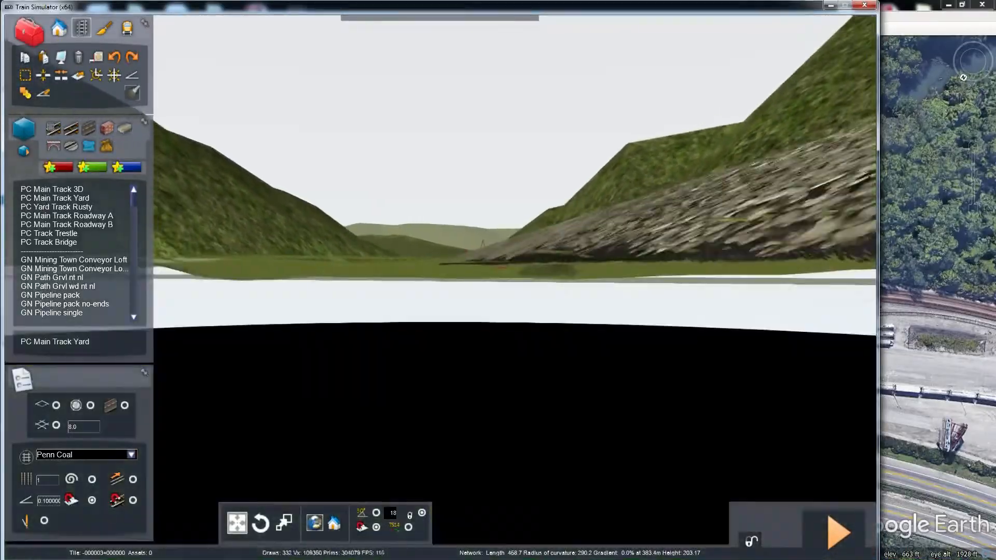
key("Up")
key("Right")
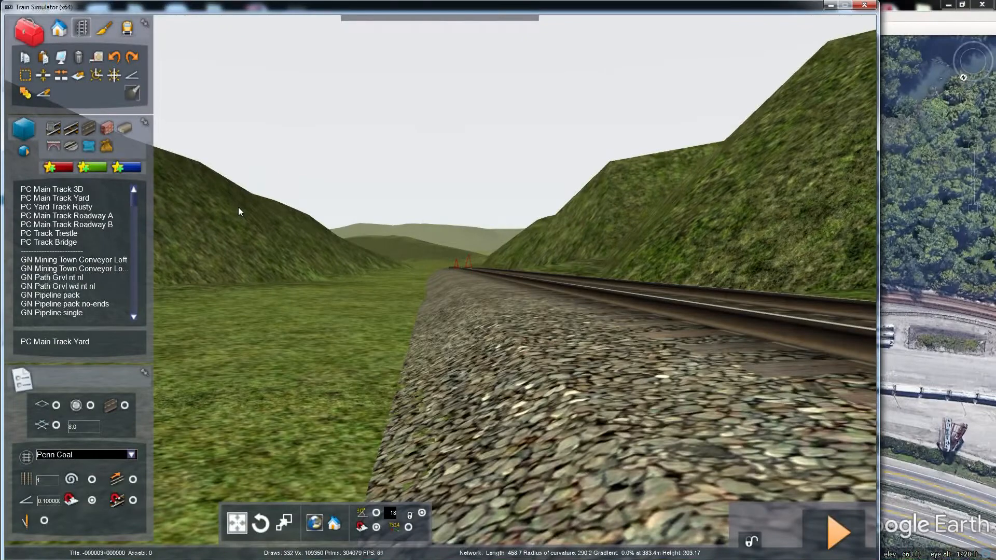
key("Right")
key("Left")
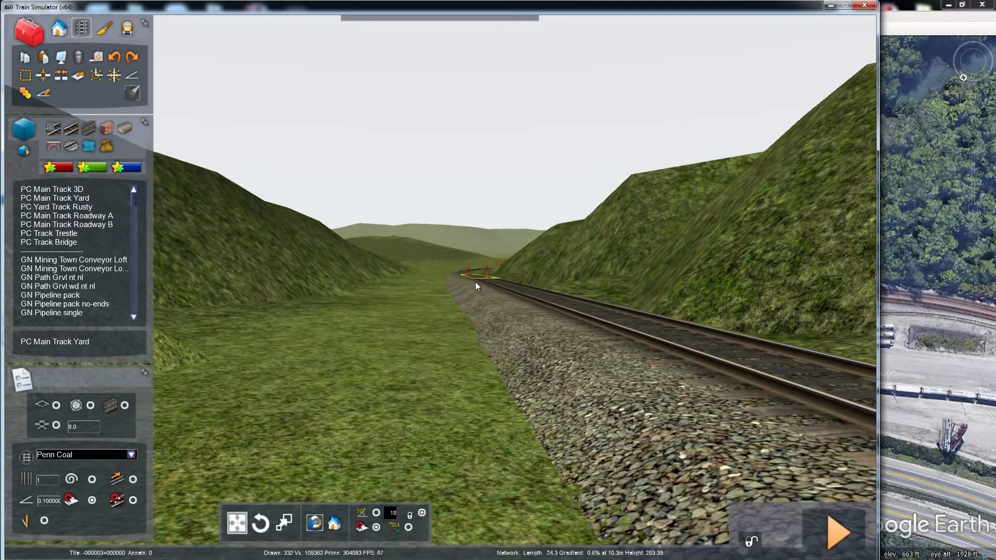
key("Up")
mouse_move(415, 282)
right_mouse_down()
mouse_move(412, 271)
mouse_move(411, 286)
right_mouse_up()
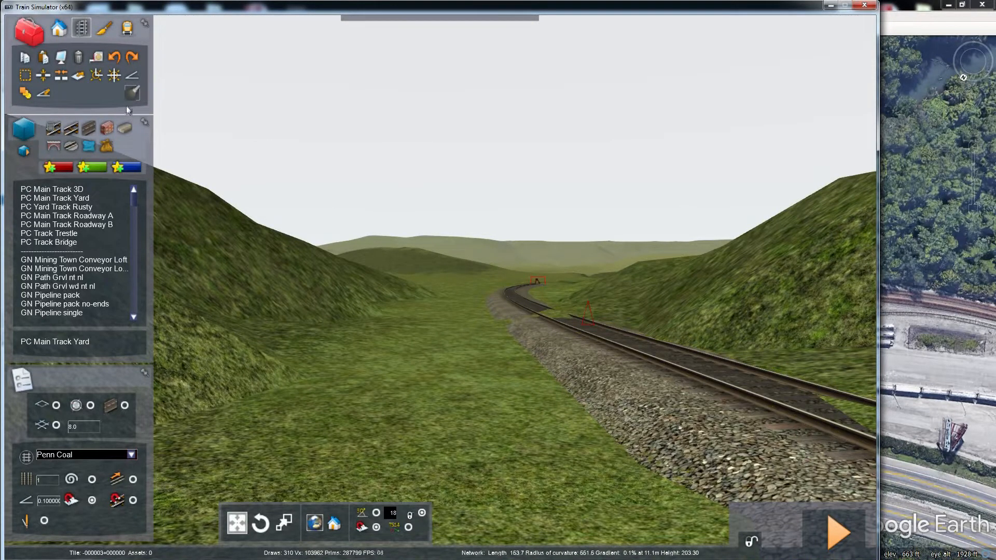
left_click(130, 77)
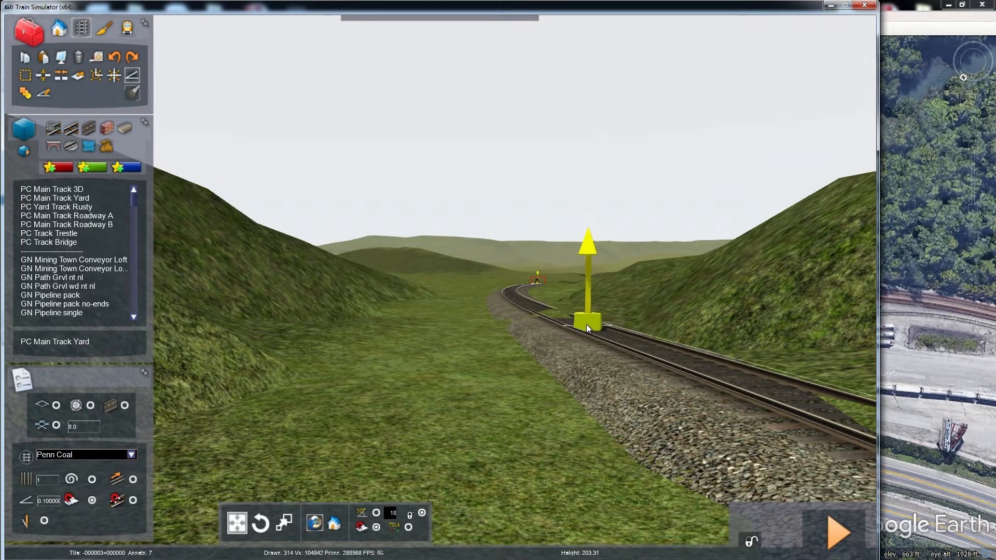
mouse_move(586, 322)
left_mouse_down()
mouse_move(588, 344)
mouse_move(586, 318)
left_mouse_up()
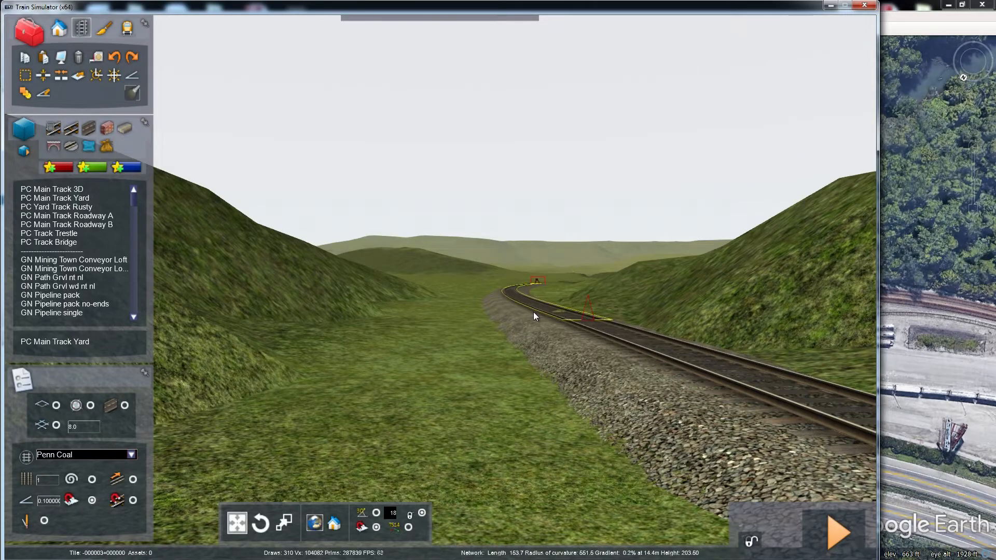
Step: Check the raised joint from ground level and set its height to 203.47 with the gradient tool
right_click_drag(533, 312, 513, 309)
key("Up")
key("Up")
key("Up")
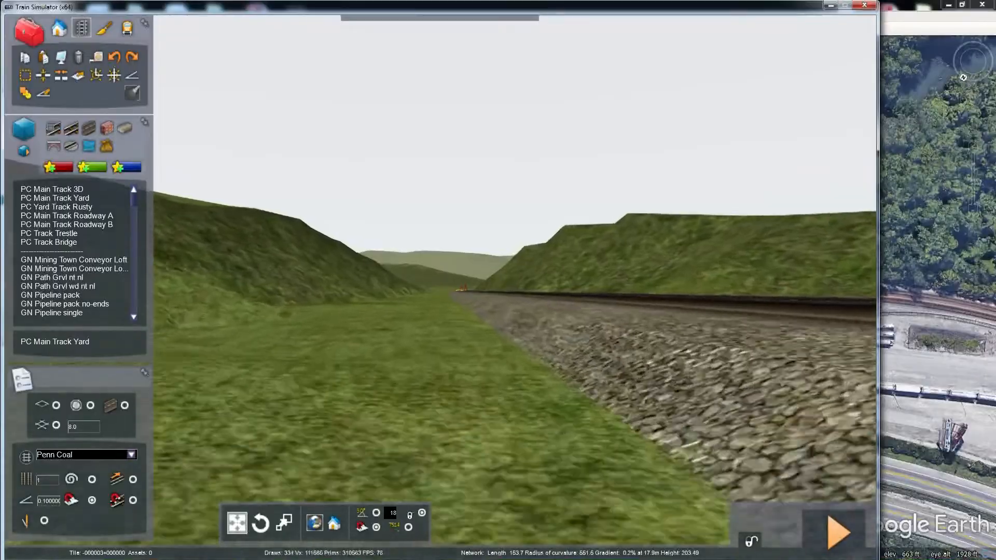
key("Up")
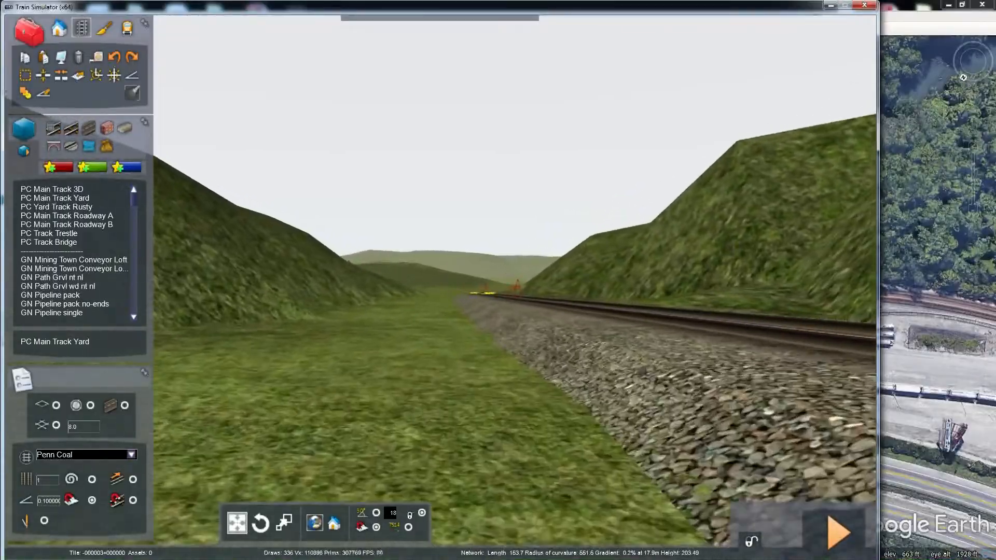
key("Up")
key("Left")
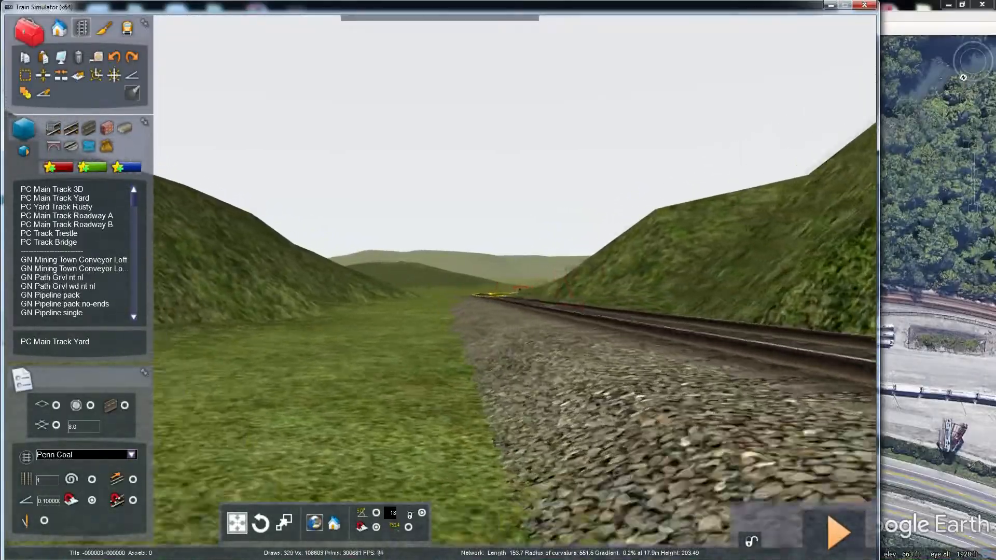
right_click_drag(522, 296, 523, 309)
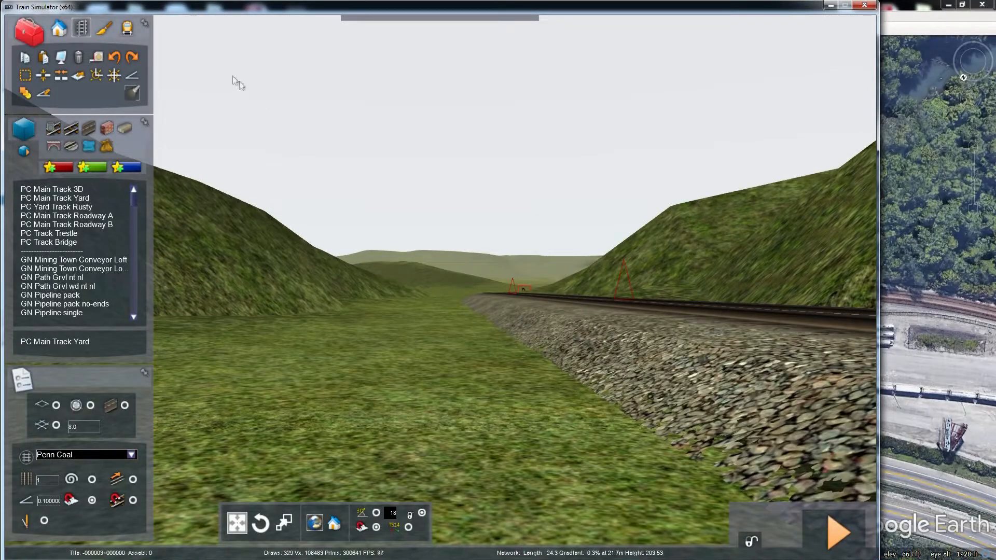
left_click(131, 77)
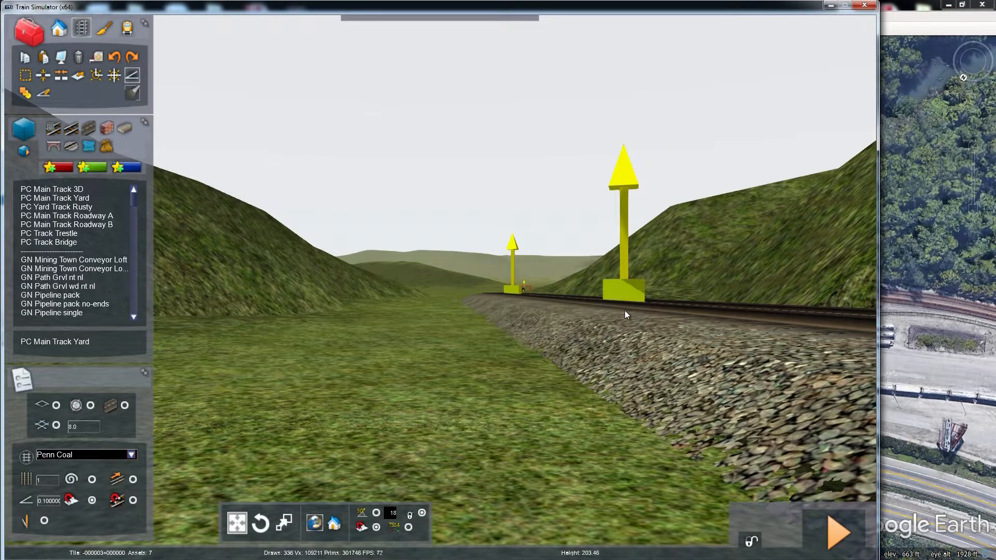
left_click(512, 294)
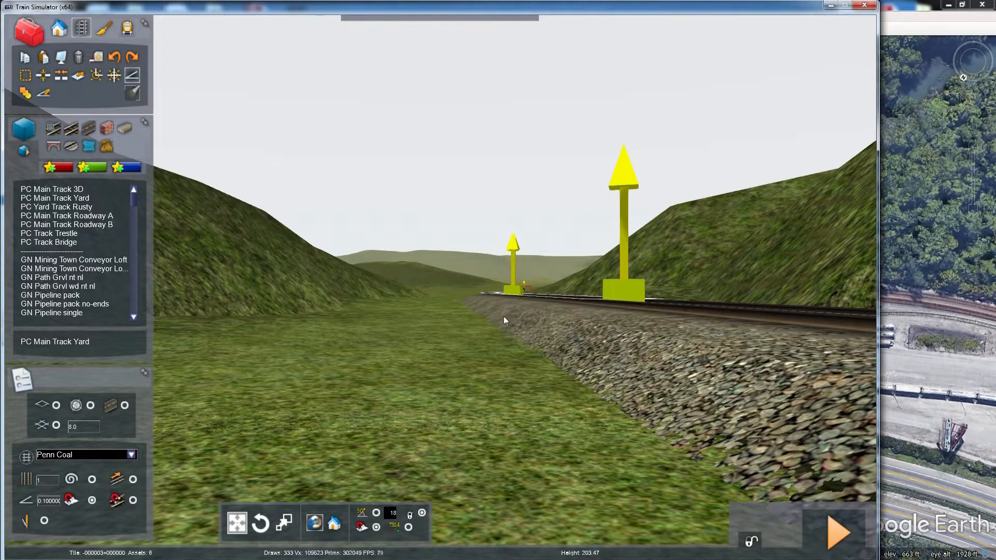
right_click(500, 316)
Step: Examine the regraded joint from rail level and follow the track out of the cutting to its end
right_click_drag(500, 316, 482, 321)
key("Right")
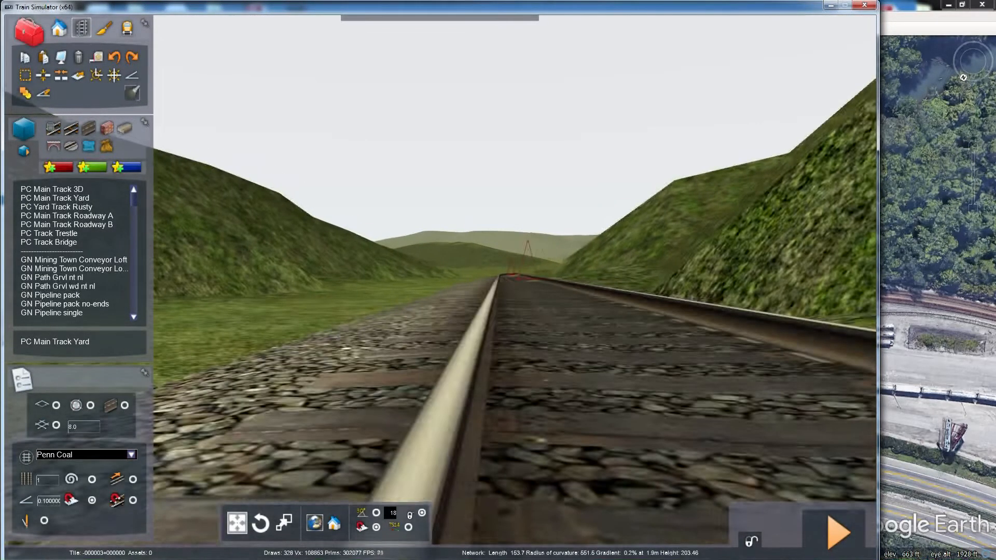
key("Left")
key("Up")
key("Up")
right_click_drag(483, 321, 534, 315)
key("Up")
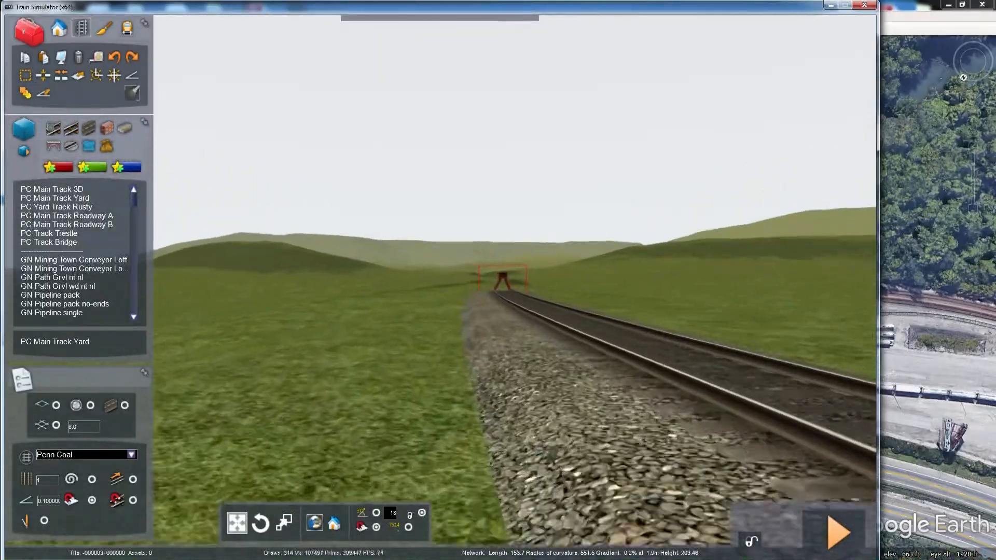
key("Up")
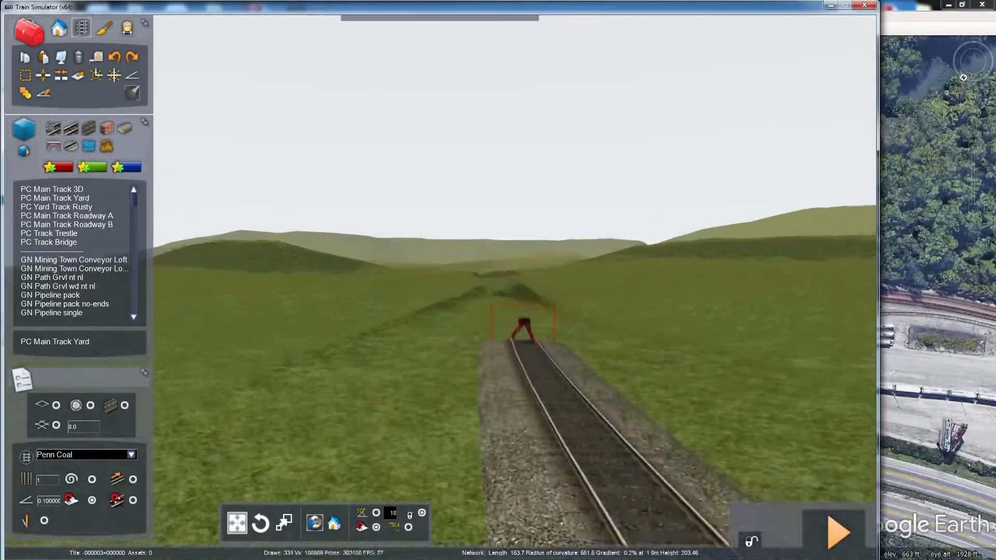
Step: From above, select the curved track section at the end of the line and the adjoining sections back toward the cutting
mouse_move(523, 291)
right_mouse_down()
mouse_move(519, 270)
mouse_move(521, 280)
right_mouse_up()
right_click_drag(426, 306, 488, 324)
key("Up")
key("Right")
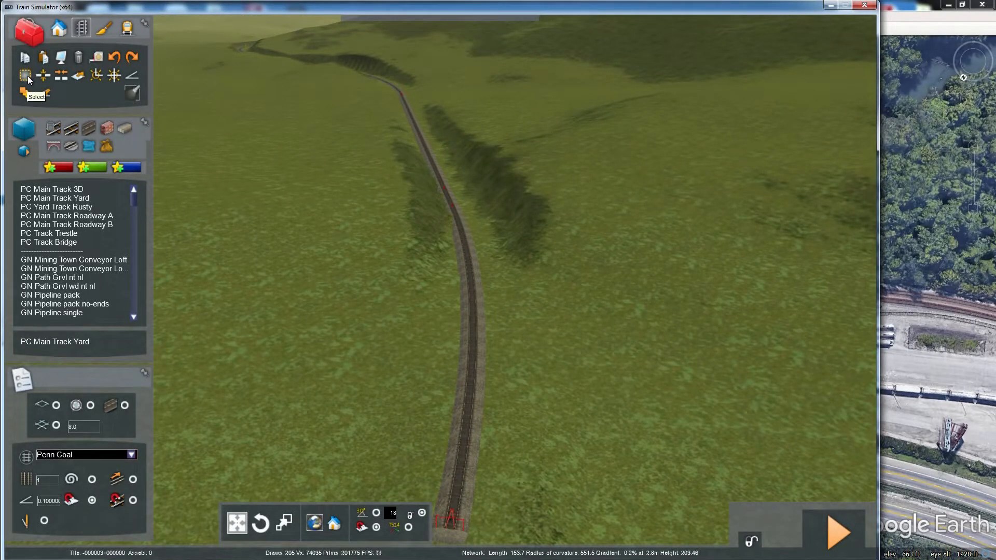
right_click_drag(383, 350, 396, 384)
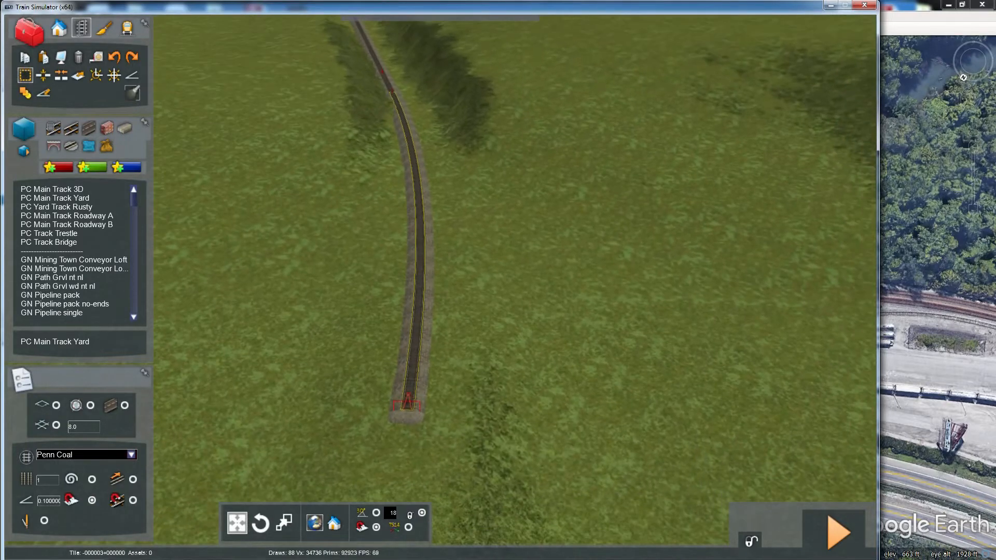
mouse_move(407, 409)
left_mouse_down()
mouse_move(416, 249)
mouse_move(384, 127)
left_mouse_up()
right_click_drag(383, 124, 370, 65)
key("Up")
left_click_drag(389, 125, 451, 139)
right_click_drag(451, 139, 448, 67)
key("Up")
key("Up")
Step: Extend the track selection section by section back along the line to the track below the steep hillside
left_click_drag(363, 385, 191, 403)
right_click_drag(191, 403, 254, 399)
key("Up")
left_click(403, 433, "ctrl")
key("Up")
right_click_drag(405, 435, 519, 441)
key("Up")
right_click_drag(404, 415, 419, 423)
left_click(528, 465, "ctrl")
left_click(544, 440, "ctrl")
right_click_drag(544, 440, 652, 408)
key("Up")
left_click(643, 397, "ctrl")
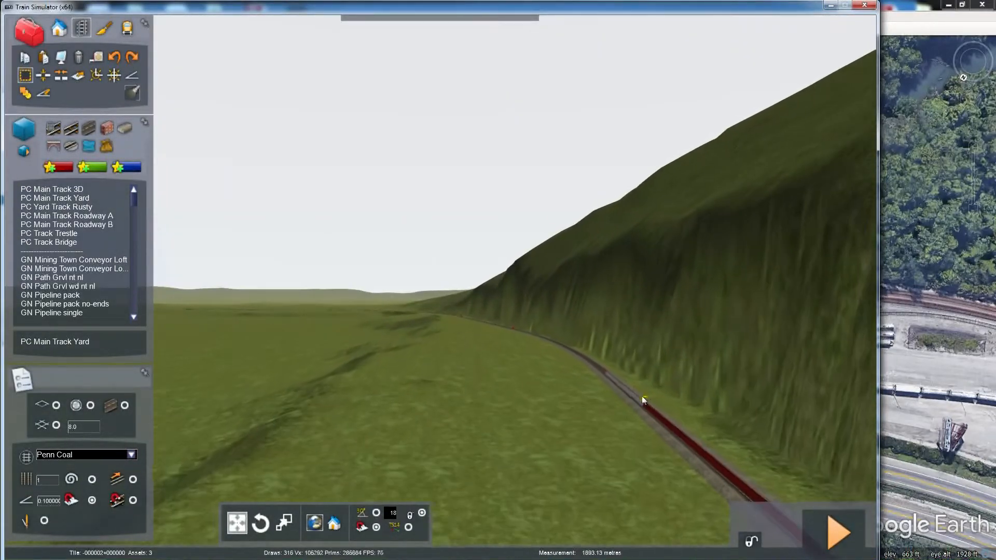
Step: Add the remaining sections past the hillside and across the open field, so the whole line is selected and measured
left_click(620, 380, "ctrl")
right_click_drag(621, 378, 518, 380)
key("Up")
left_click(499, 373, "ctrl")
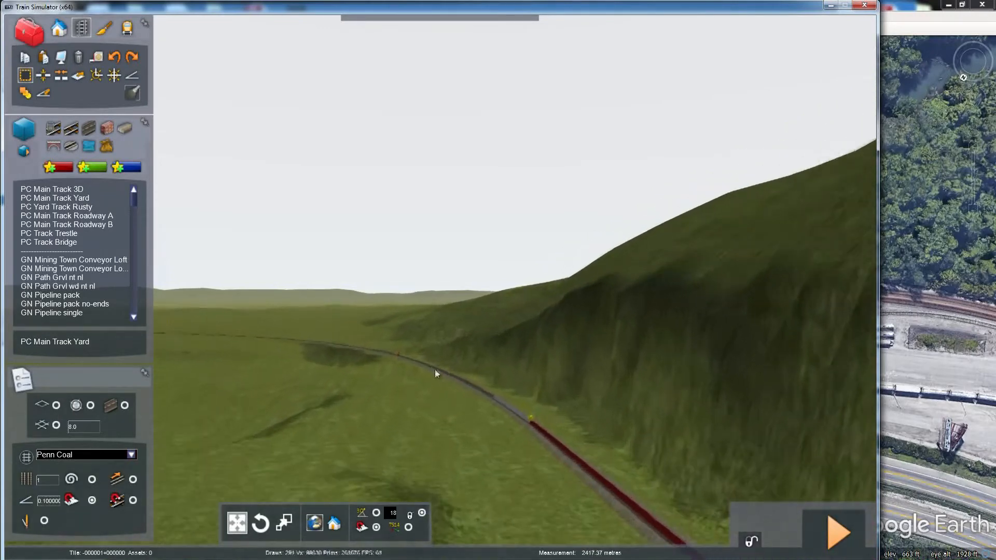
left_click(409, 380, "ctrl")
right_click_drag(372, 390, 529, 413)
key("Up")
left_click(354, 371, "ctrl")
right_click_drag(353, 370, 613, 355)
key("Up")
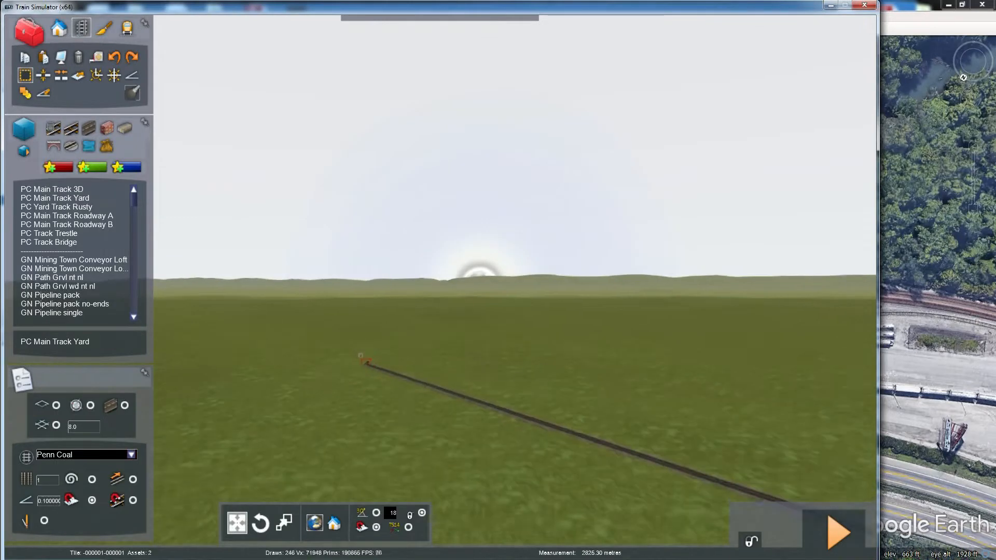
left_click(357, 383, "ctrl")
key("Up")
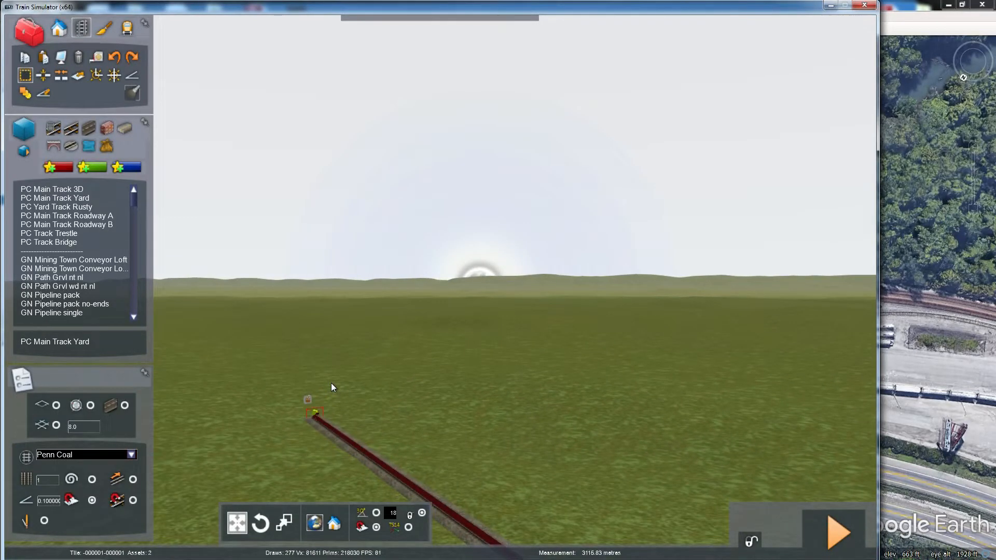
Step: Start a parallel offset of the selected line with PC Main Track Yard and set the offset distance to 4.5
key("Tab")
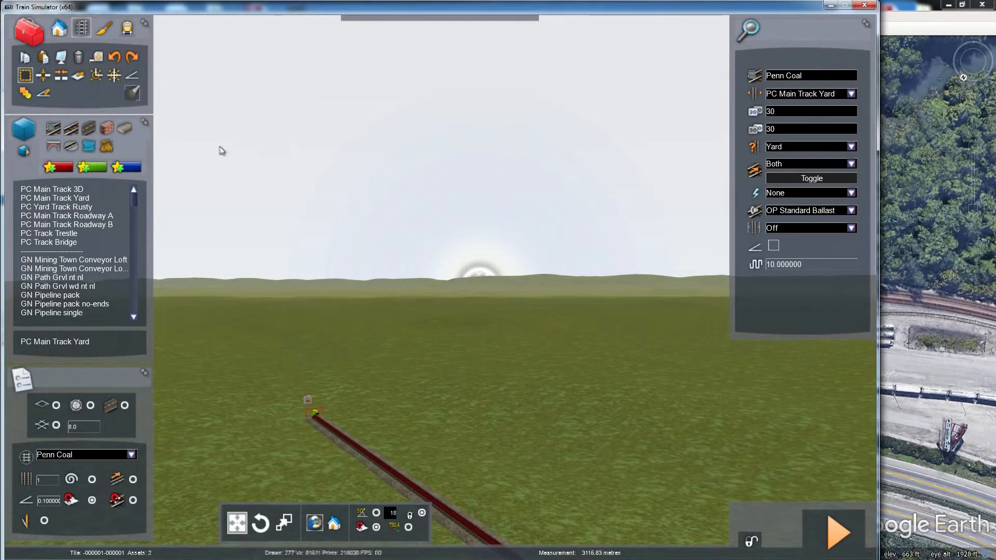
left_click(78, 75)
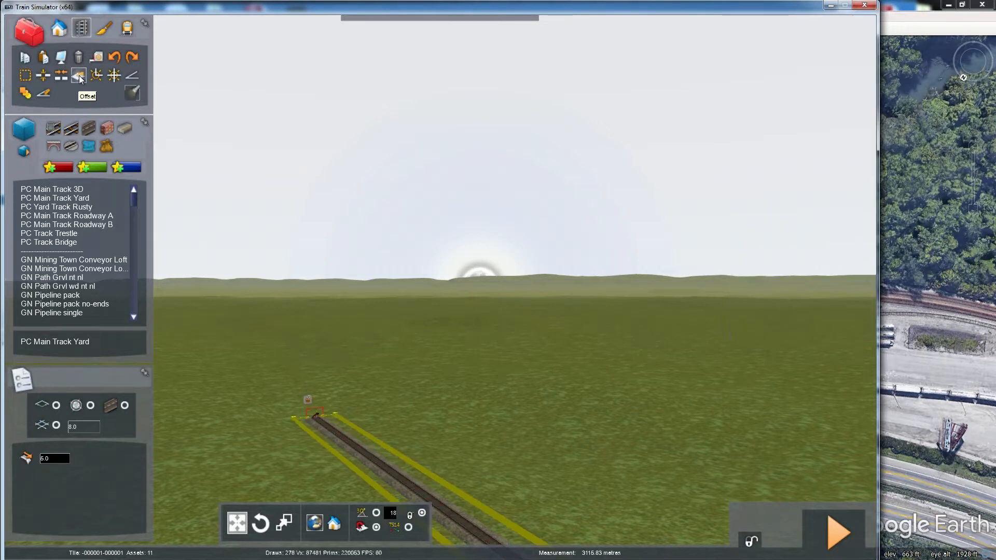
left_click(62, 199)
right_click_drag(515, 280, 867, 296)
key("Up")
key("Left")
key("Down")
right_click_drag(249, 269, 214, 266)
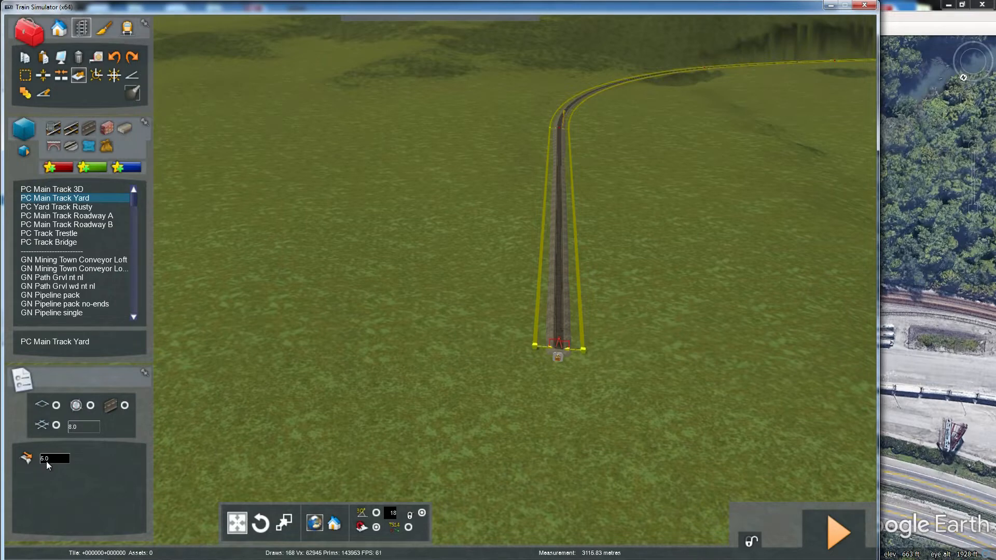
key("Up")
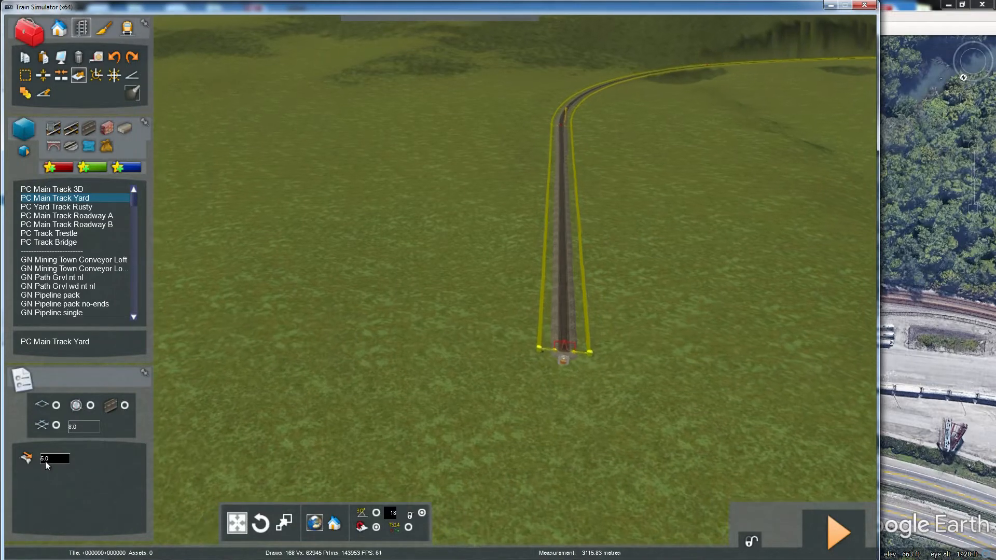
key("Left")
key("Right")
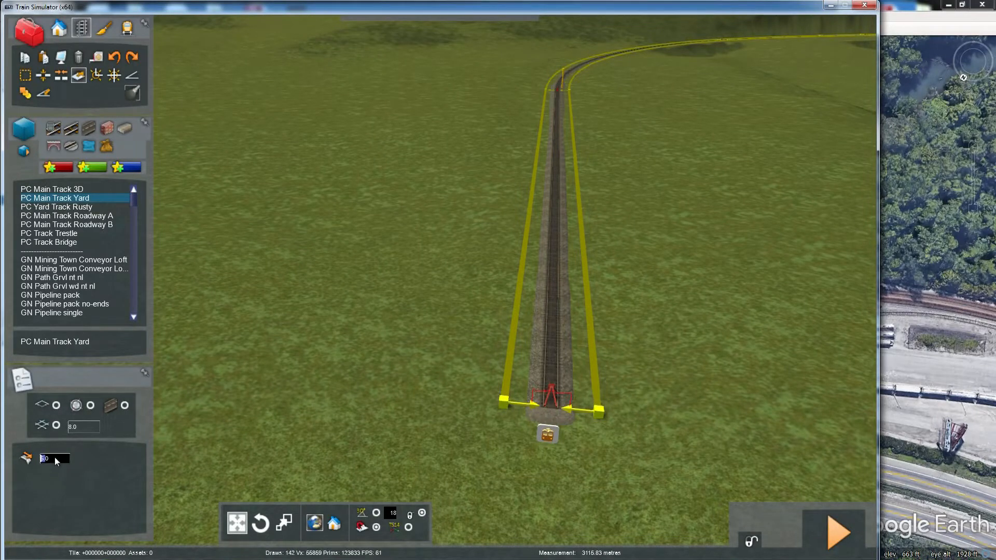
type("4.5")
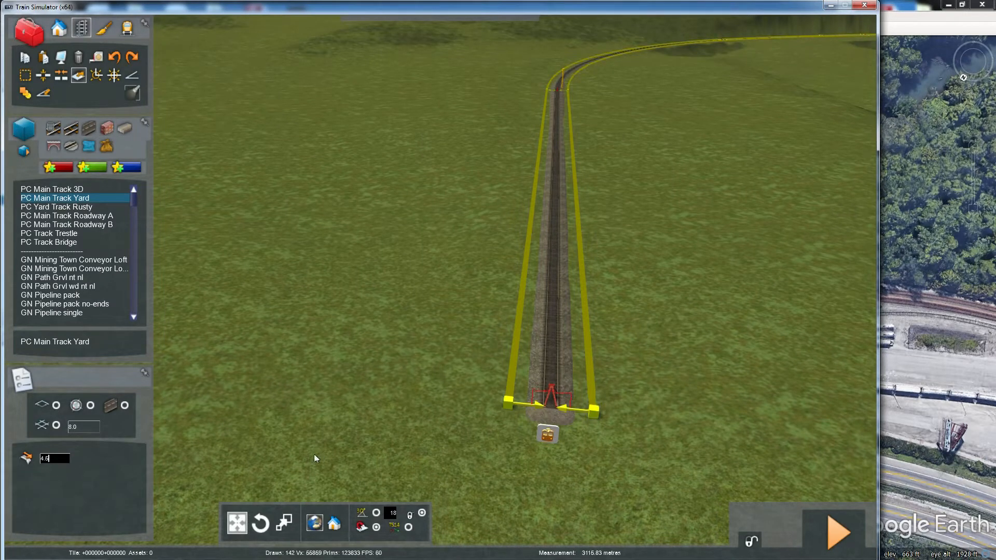
Step: Lay the parallel track on the outer side of the first straight section and the curve that follows it
left_click(508, 403)
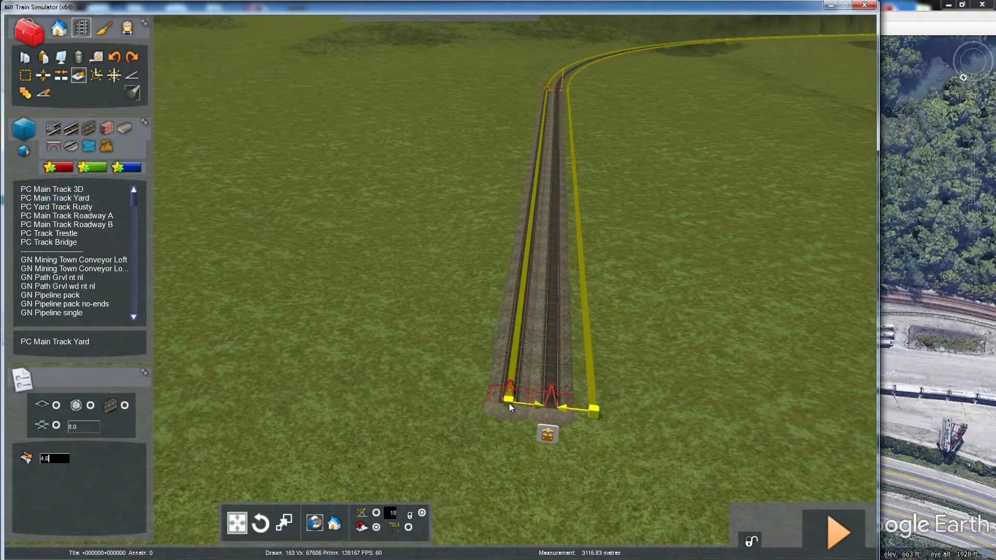
right_click_drag(422, 393, 475, 270)
right_click_drag(423, 353, 423, 378)
key("Up")
key("Up")
key("Up")
right_click_drag(413, 342, 393, 443)
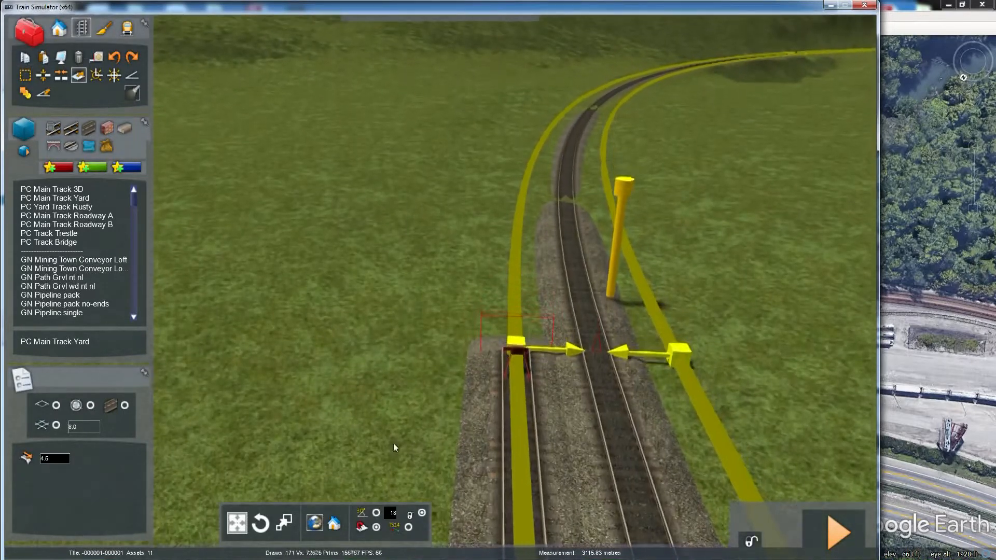
key("Up")
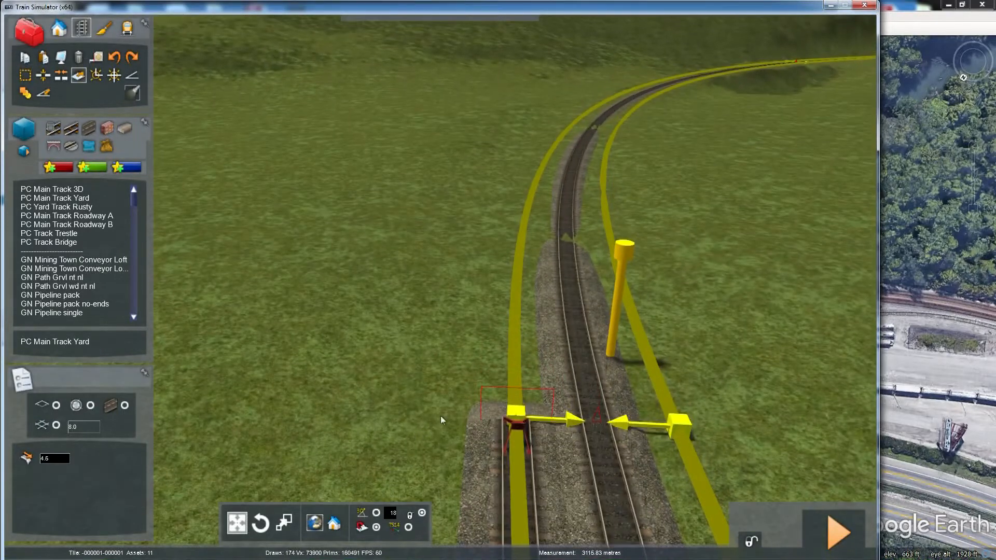
left_click(80, 199)
left_click(514, 408)
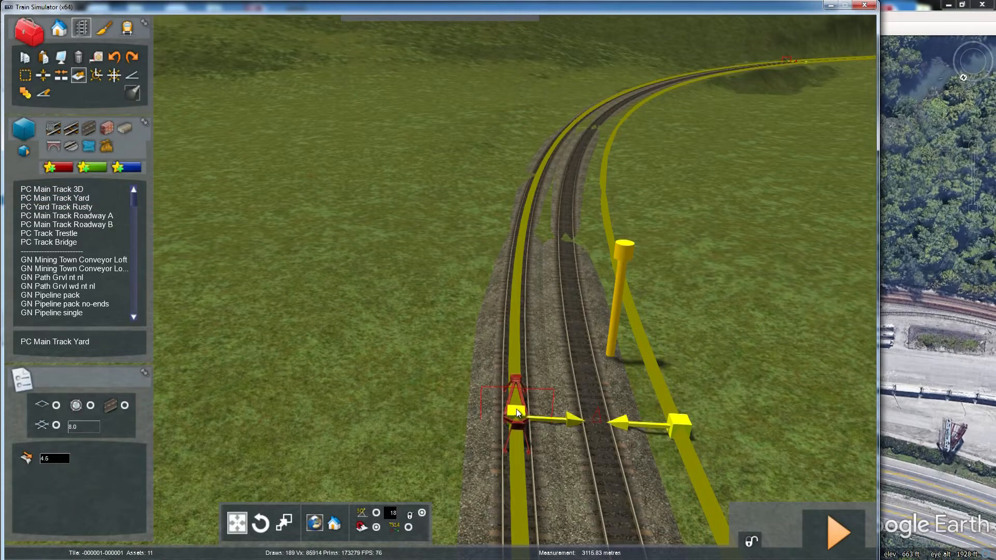
Step: Continue the outer PC Main Track Yard offset with the next section past the long curve, from the joint where the parallel track ends
mouse_move(515, 408)
right_mouse_down()
mouse_move(524, 316)
mouse_move(524, 410)
mouse_move(524, 347)
mouse_move(484, 334)
right_mouse_up()
key("Up")
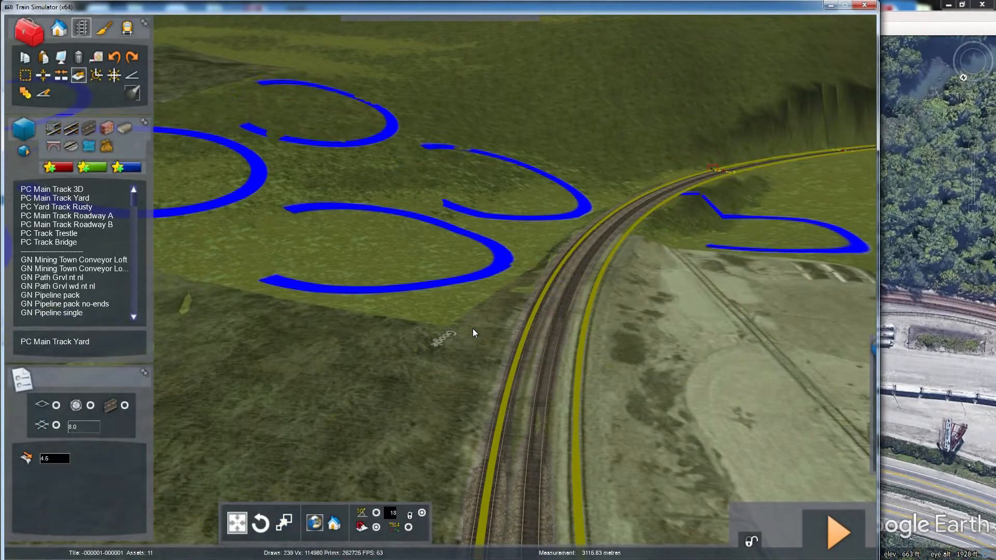
right_click_drag(473, 329, 363, 441)
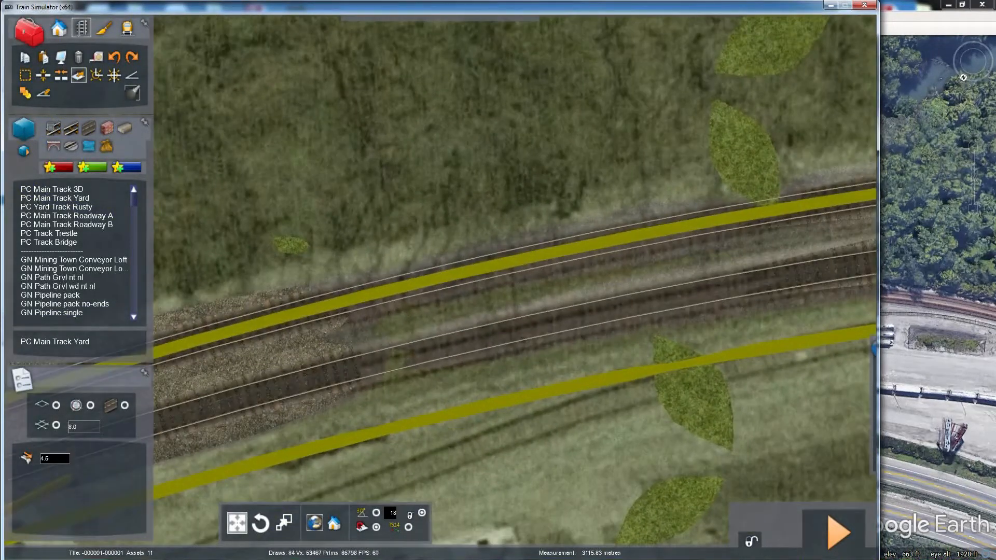
key("Down")
key("Right")
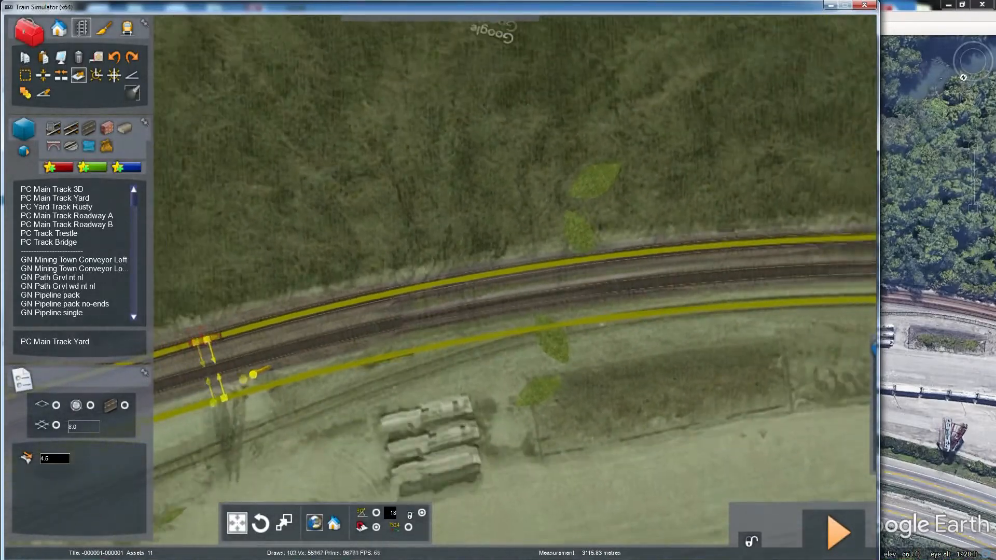
key("Down")
key("Right")
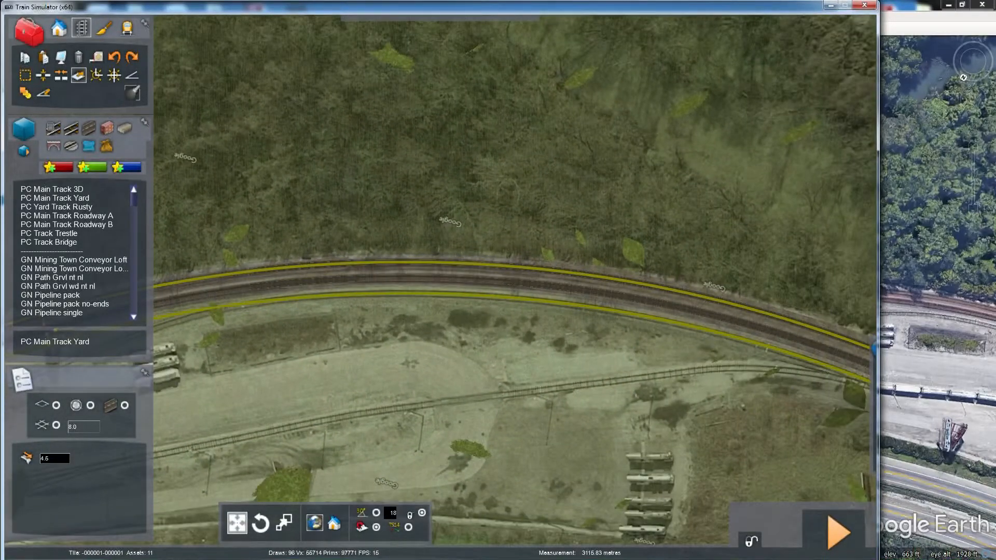
key("Right")
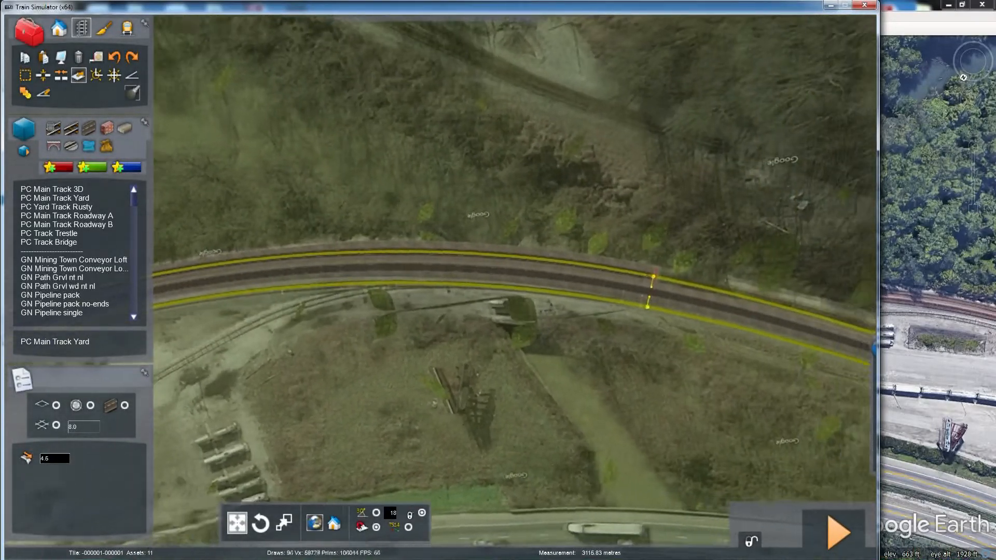
key("Right")
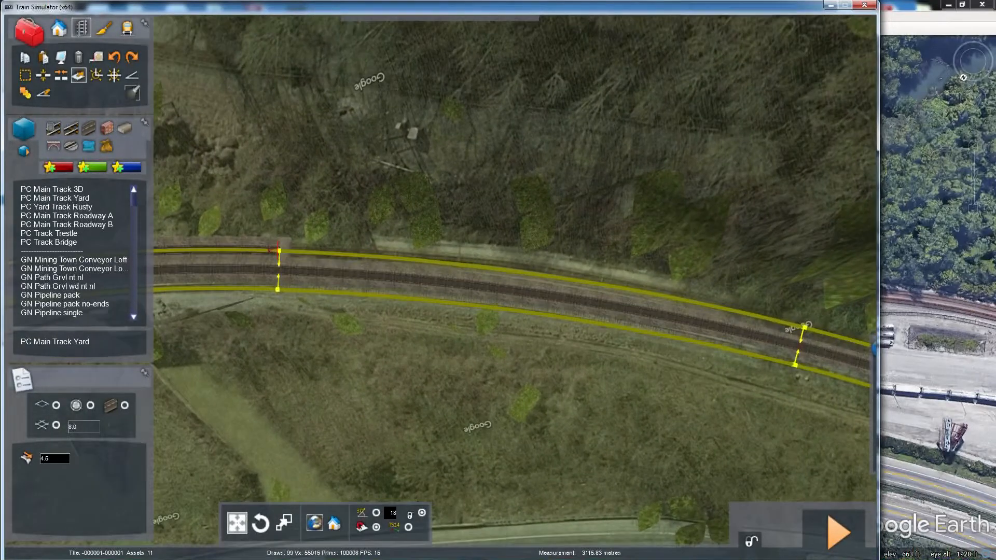
key("Up")
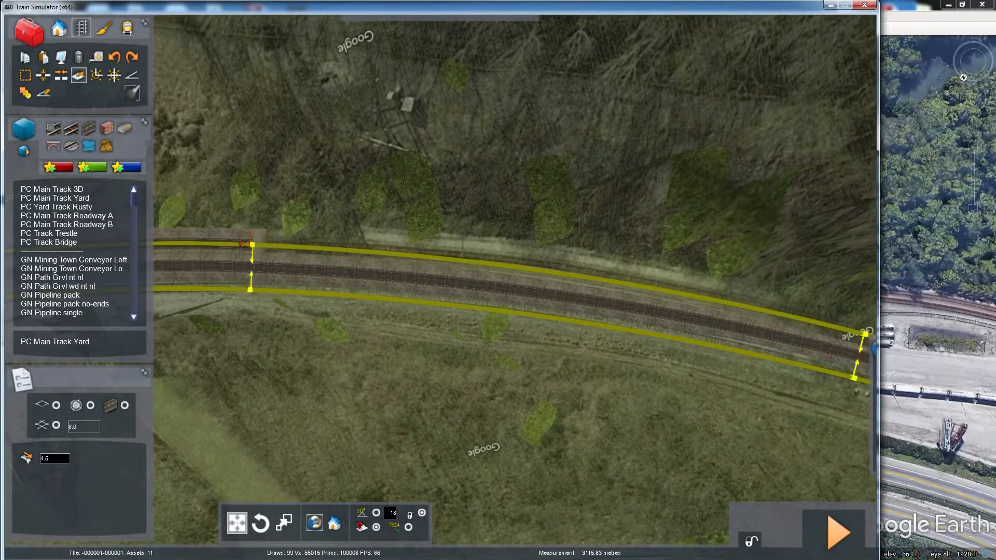
key("Left")
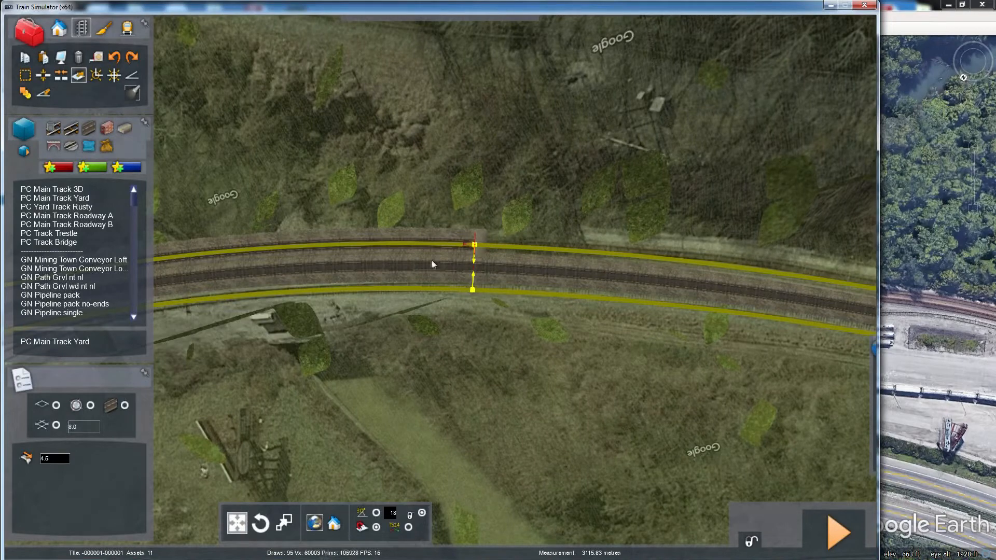
left_click(87, 199)
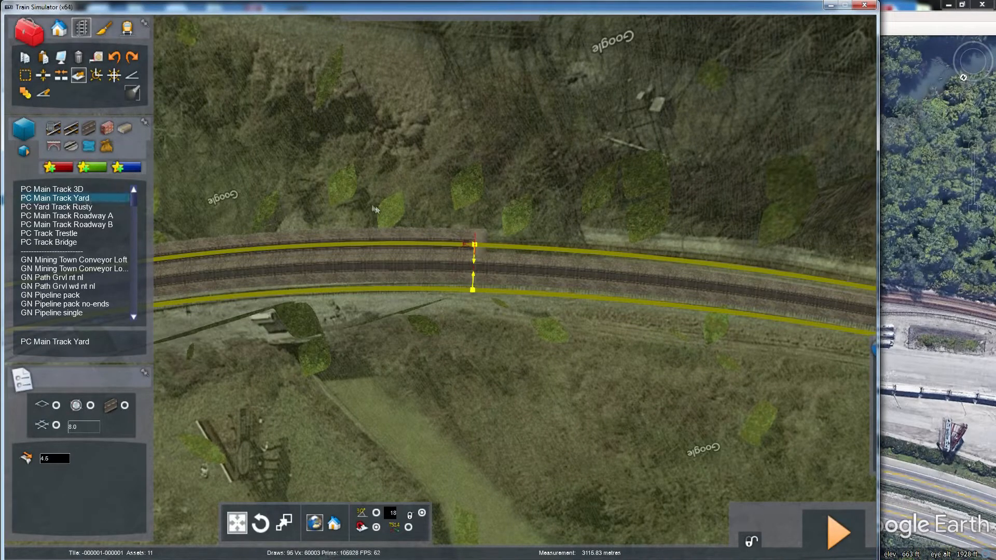
left_click(474, 244)
Step: Lay the next two parallel sections of PC Main Track Yard at the start of the steep hillside, on the hill side
mouse_move(474, 243)
right_mouse_down()
mouse_move(623, 223)
mouse_move(456, 239)
mouse_move(413, 223)
mouse_move(447, 234)
mouse_move(472, 220)
right_mouse_up()
key("Up")
key("Up")
key("Up")
key("Left")
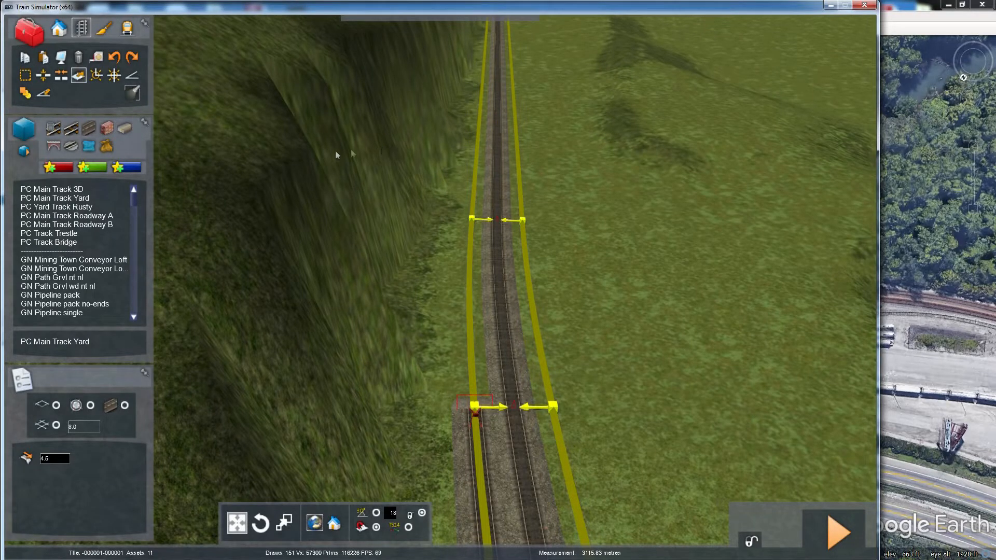
left_click(90, 199)
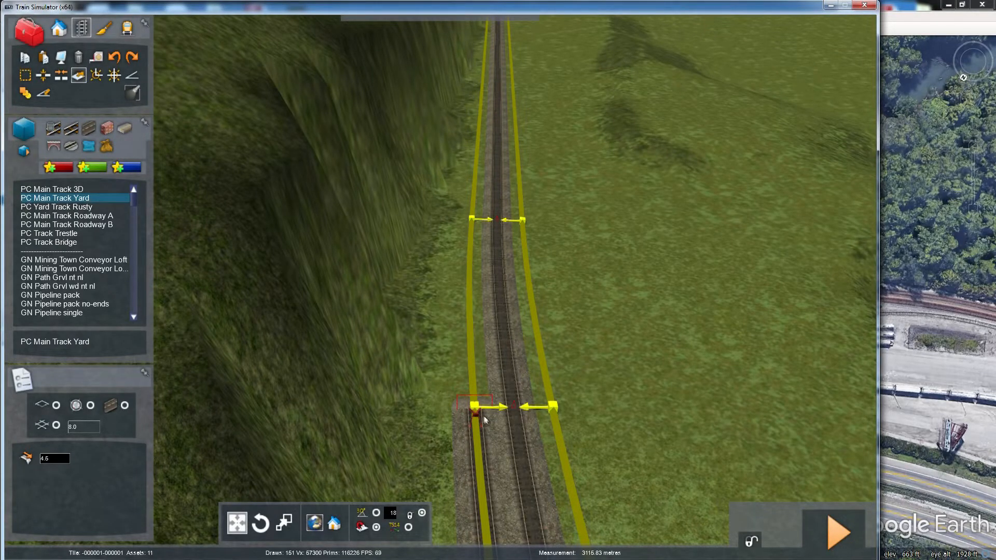
left_click_drag(475, 407, 459, 237)
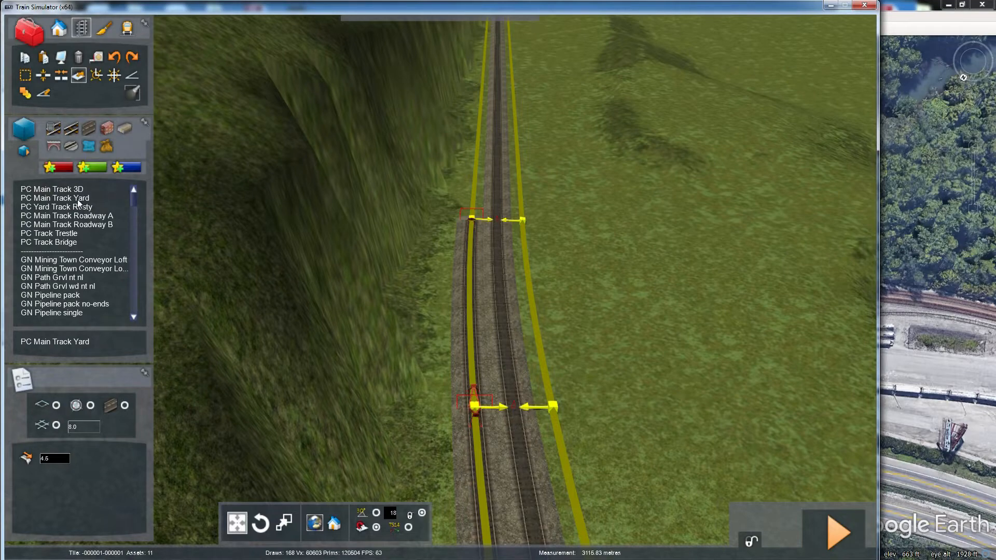
left_click_drag(475, 220, 472, 217)
Step: Extend the parallel track along the foot of the hillside, covering the bend and the long straight after it
mouse_move(495, 196)
right_mouse_down()
mouse_move(496, 113)
mouse_move(487, 155)
mouse_move(472, 105)
right_mouse_up()
key("Up")
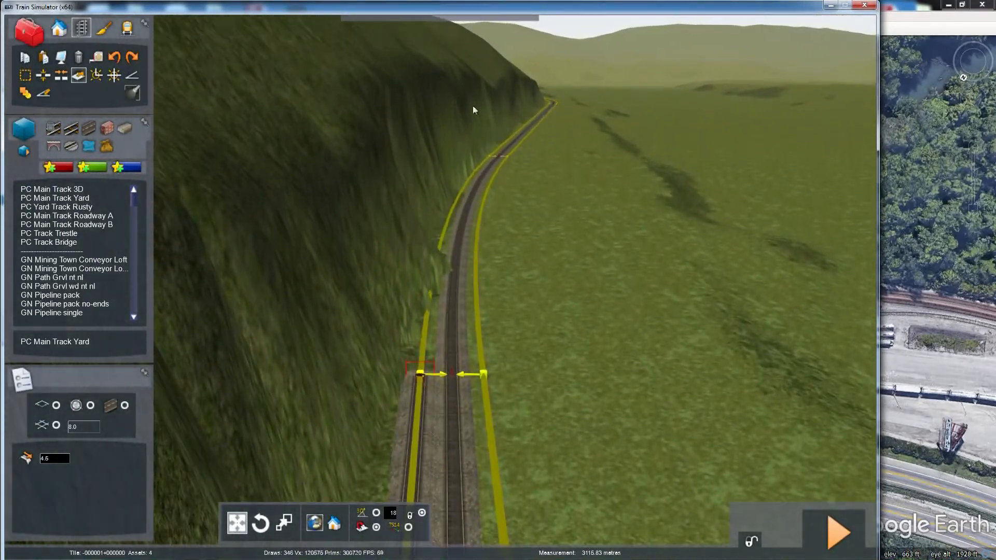
left_click(69, 199)
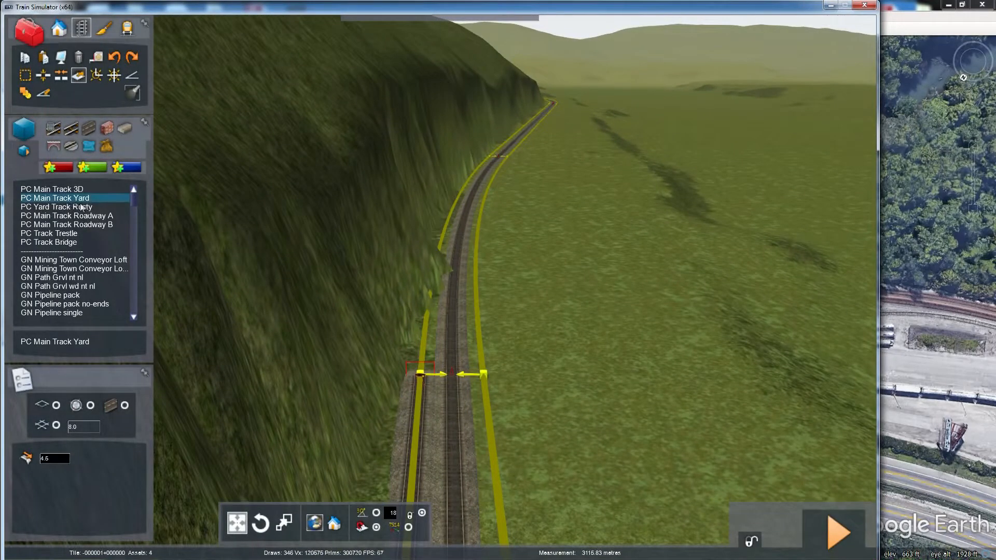
left_click(420, 372)
right_click_drag(540, 294, 604, 290)
key("Up")
right_click_drag(540, 263, 521, 282)
scroll(540, 262, "down", 5)
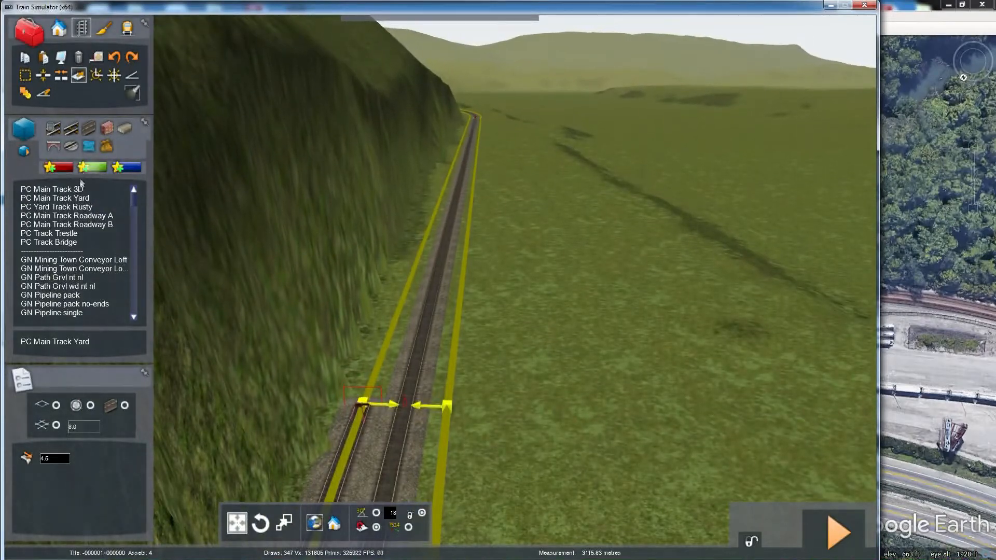
left_click(74, 200)
left_click(366, 399)
Step: Lay parallel track beside the short section at the end of the hillside straight and the bend around the hill
mouse_move(489, 308)
right_mouse_down()
mouse_move(494, 254)
mouse_move(505, 253)
mouse_move(515, 218)
mouse_move(494, 304)
right_mouse_up()
key("Up")
key("Up")
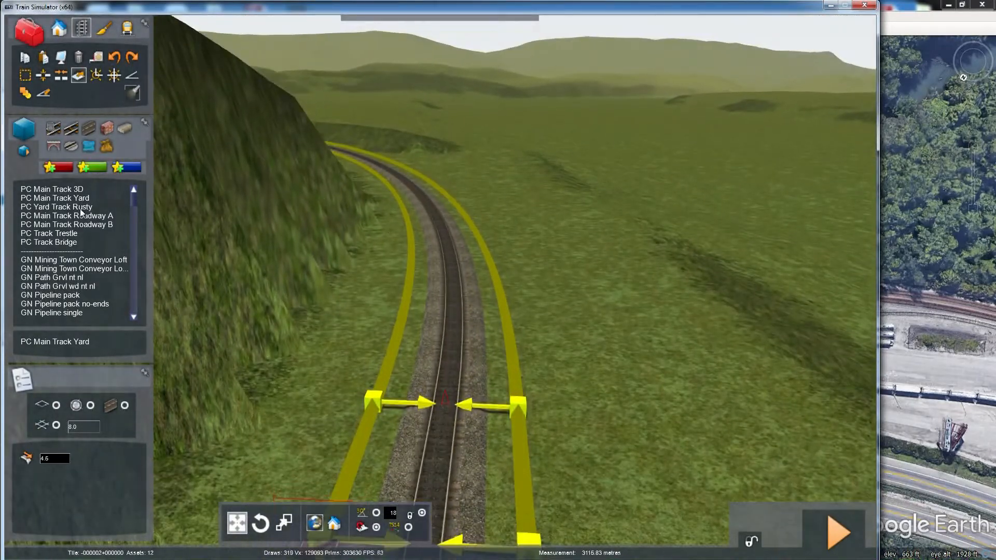
left_click(80, 199)
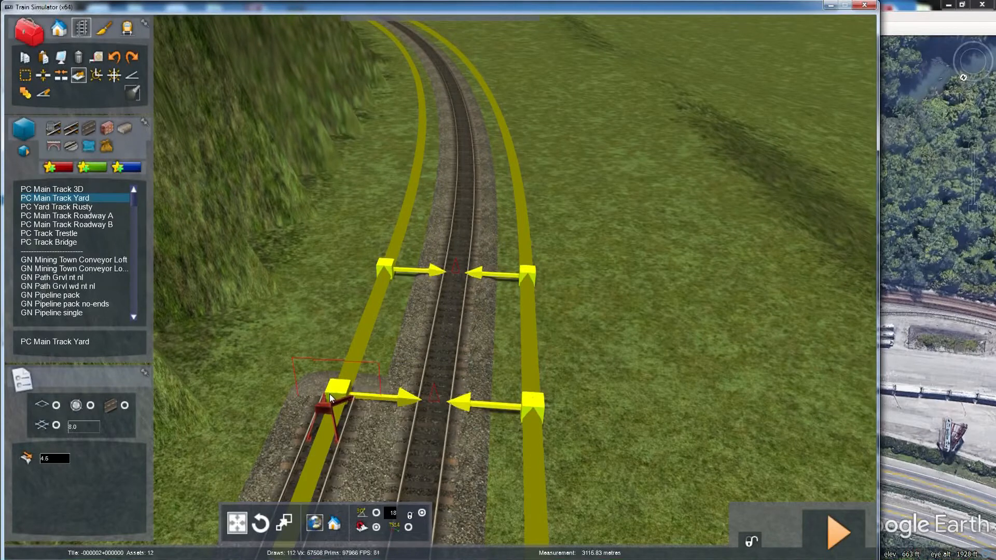
left_click(329, 394)
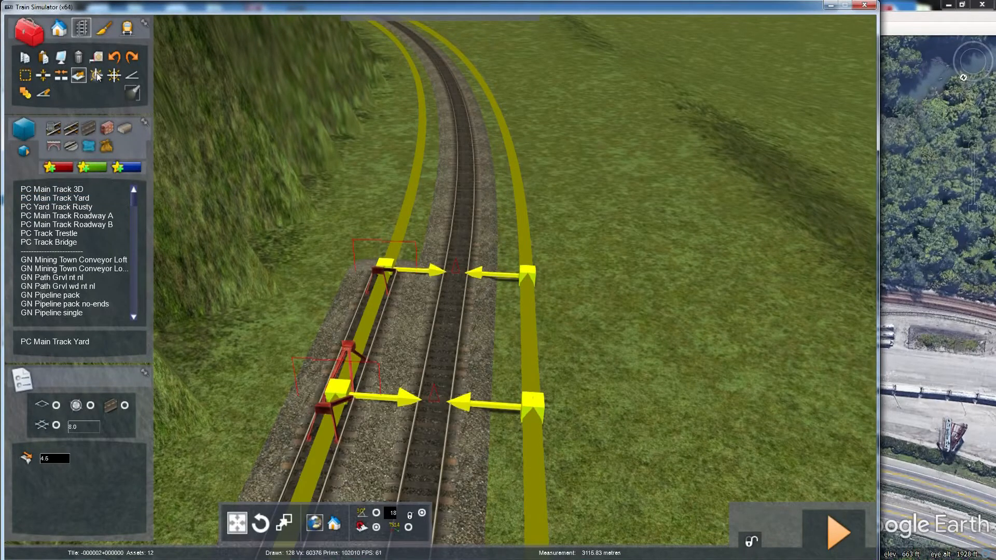
left_click(85, 199)
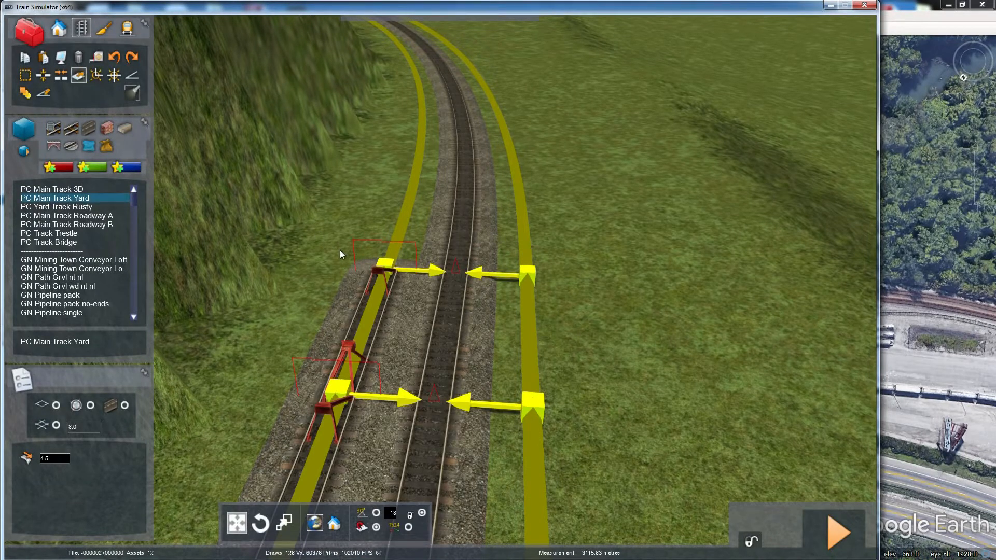
left_click(381, 266)
Step: Add the parallel PC Main Track Yard section at the start of the cutting, on the same side of the line
mouse_move(405, 166)
right_mouse_down()
mouse_move(405, 106)
mouse_move(265, 106)
mouse_move(321, 127)
mouse_move(306, 151)
mouse_move(301, 133)
mouse_move(313, 151)
right_mouse_up()
key("Up")
key("Up")
key("Up")
key("Up")
key("Up")
right_click_drag(395, 150, 406, 158)
key("Left")
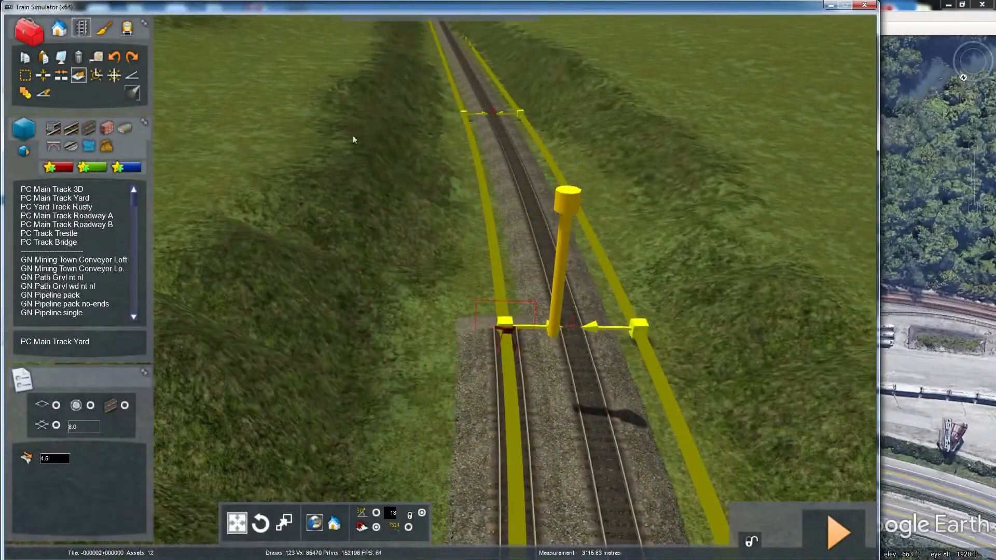
left_click(72, 200)
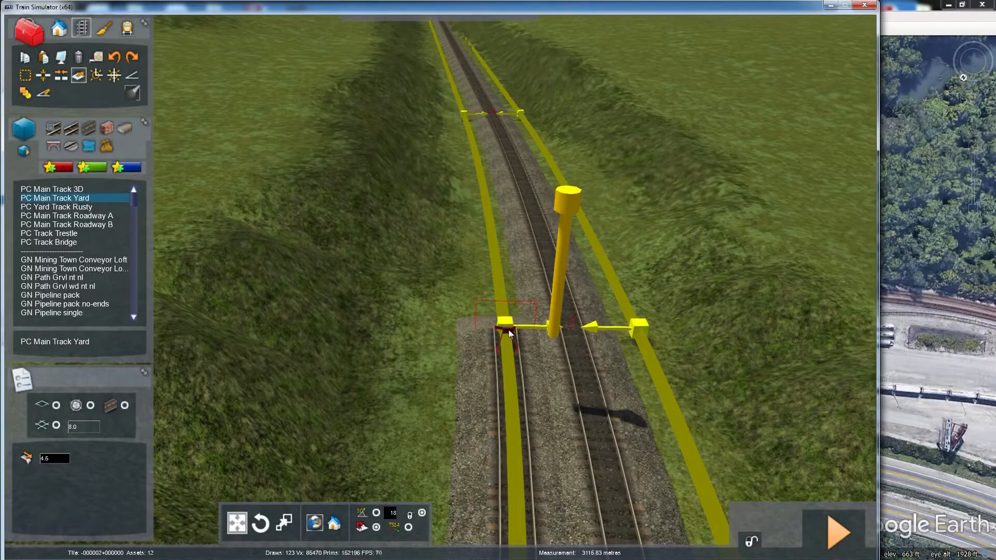
left_click(505, 328)
Step: Add the parallel track section beside the straight deeper in the cutting
mouse_move(489, 215)
right_mouse_down()
mouse_move(500, 182)
mouse_move(478, 182)
mouse_move(450, 203)
mouse_move(439, 143)
right_mouse_up()
key("Up")
key("Up")
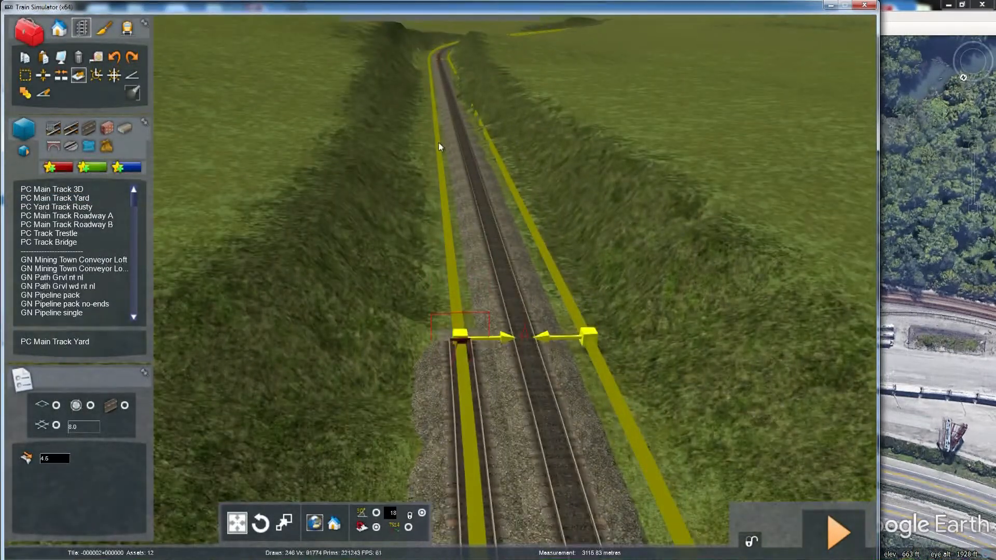
left_click(75, 199)
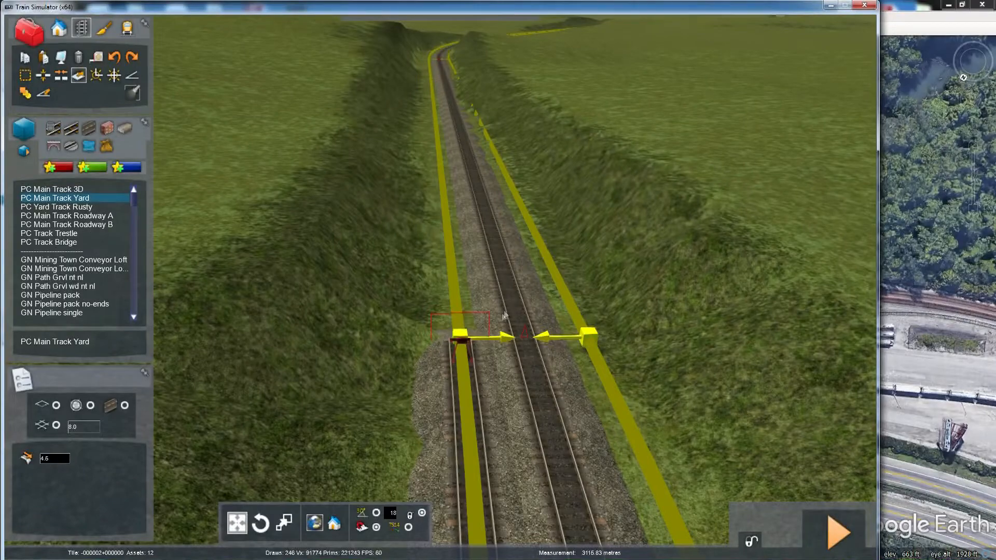
left_click(462, 336)
Step: Add the parallel PC Main Track Yard section beside the curve leading out of the cutting
mouse_move(462, 334)
right_mouse_down()
mouse_move(459, 286)
mouse_move(455, 322)
mouse_move(380, 187)
right_mouse_up()
key("Up")
key("Up")
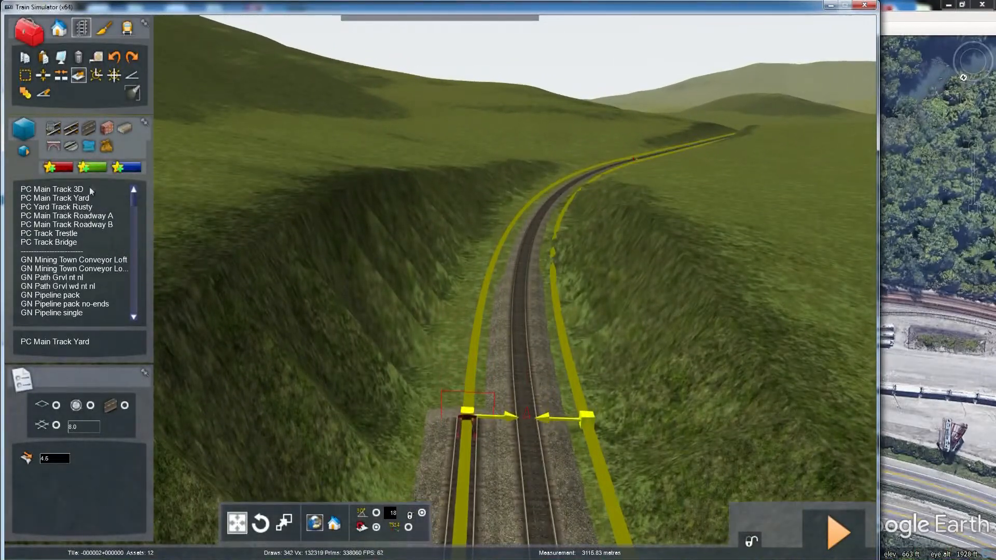
left_click(87, 199)
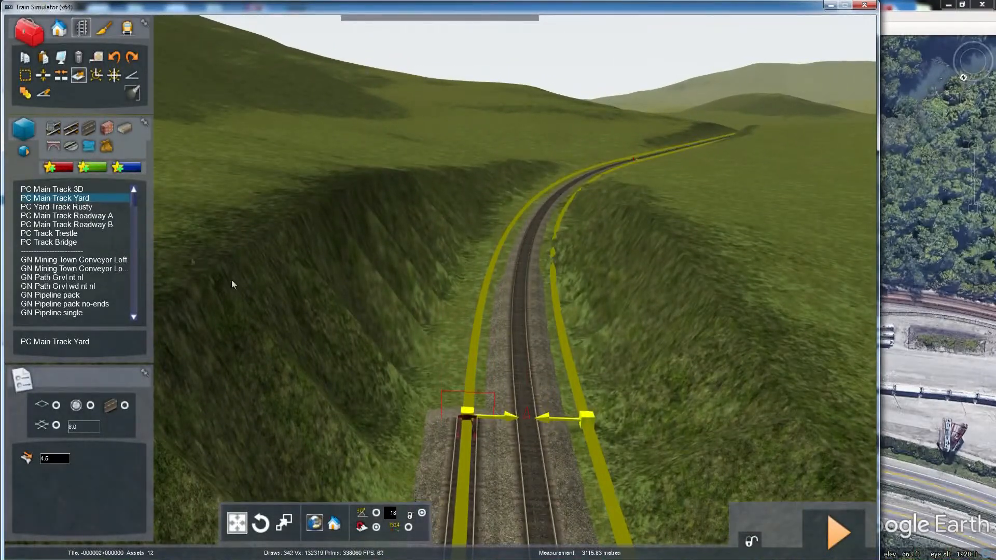
left_click(467, 411)
Step: Continue the parallel track along the long straight across the open grassland
right_click_drag(467, 411, 560, 405)
key("Up")
scroll(560, 400, "down", 5)
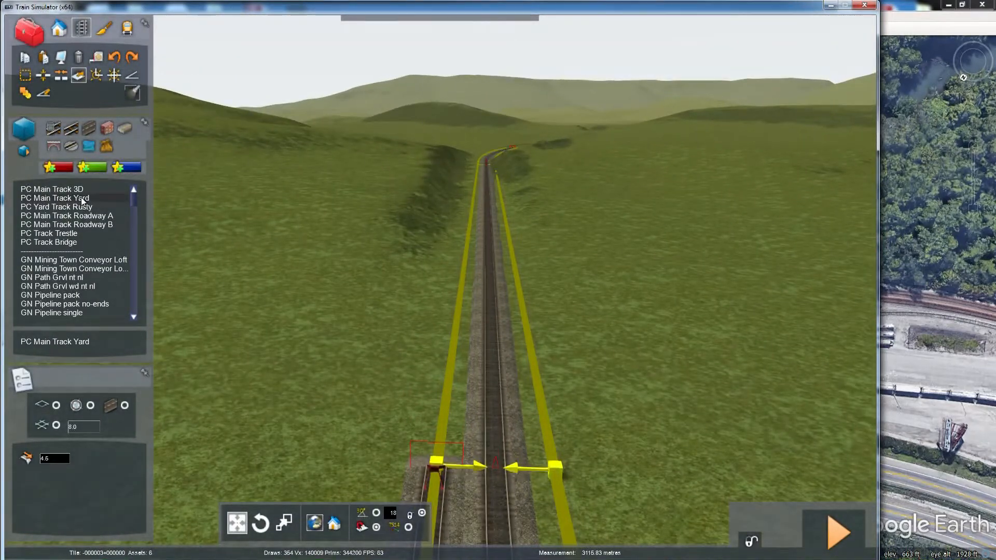
left_click(82, 199)
left_click(438, 461)
Step: Lay the parallel track beside the short section at the low cutting and along the bend to the end of the line
key("Up")
right_click_drag(444, 411, 456, 384)
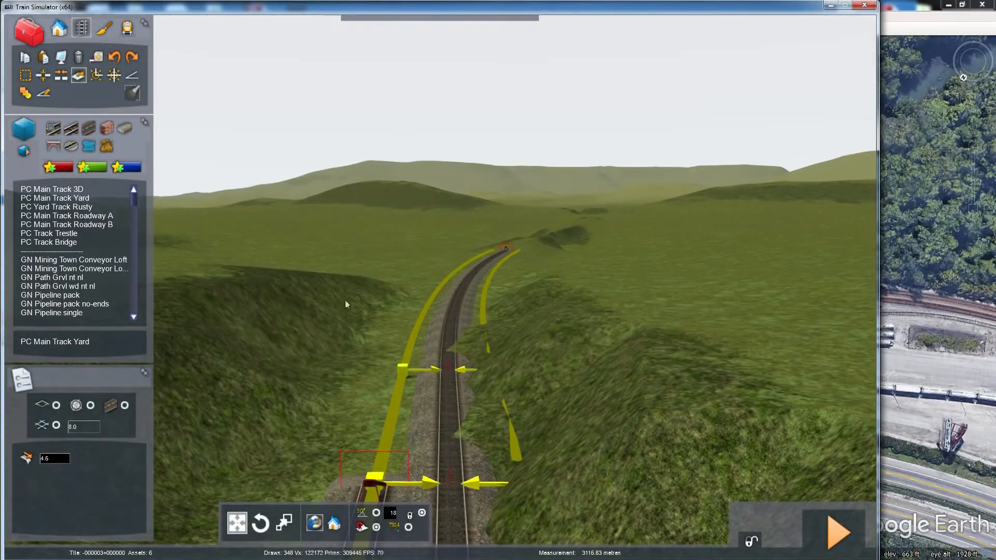
left_click(78, 200)
left_click(378, 479)
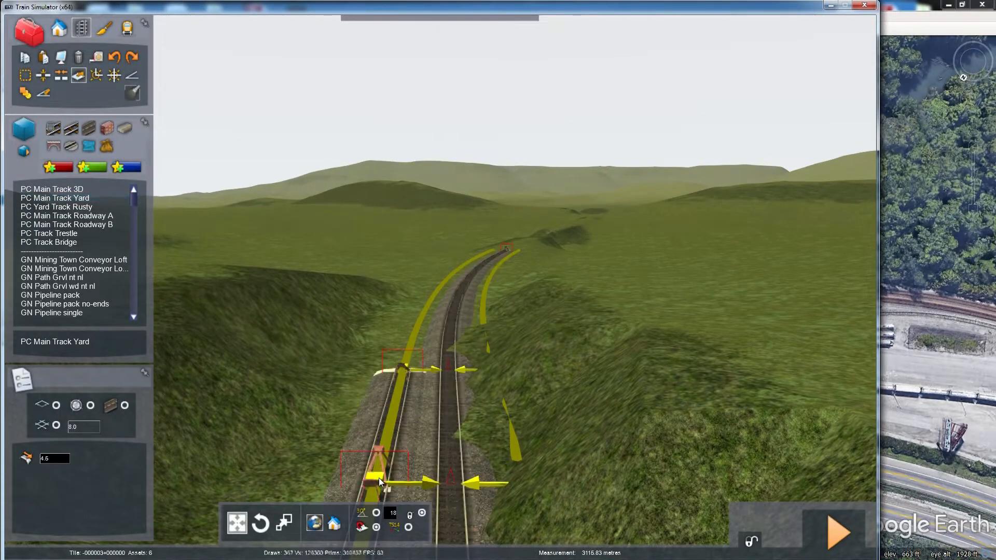
key("Up")
right_click_drag(360, 443, 343, 421)
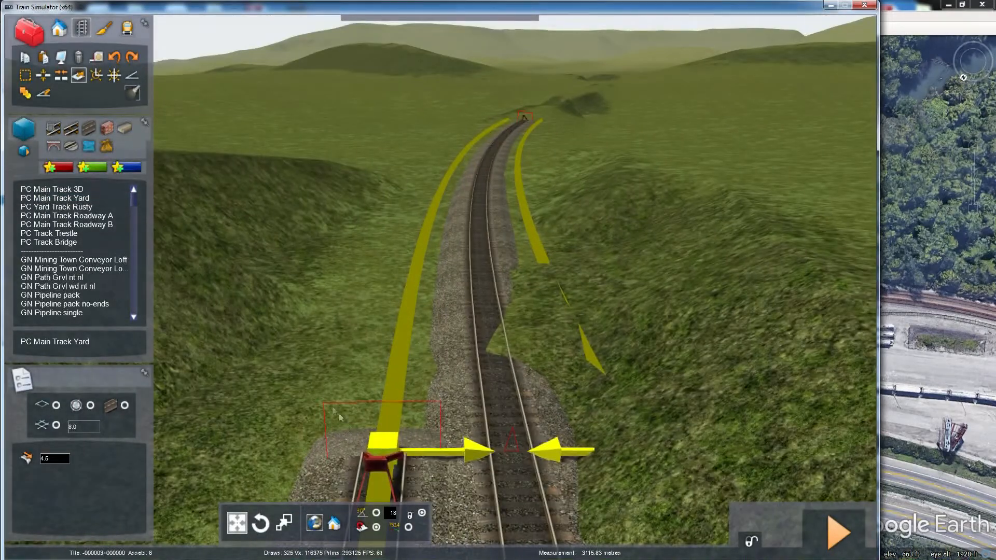
left_click(89, 198)
left_click(390, 441)
Step: Leave parallel laying at the line's end and set new PC Main Track Yard track to speed limits 30 and 30, type Yard
right_click_drag(397, 429, 335, 495)
key("Up")
key("Up")
key("Down")
key("Down")
key("Right")
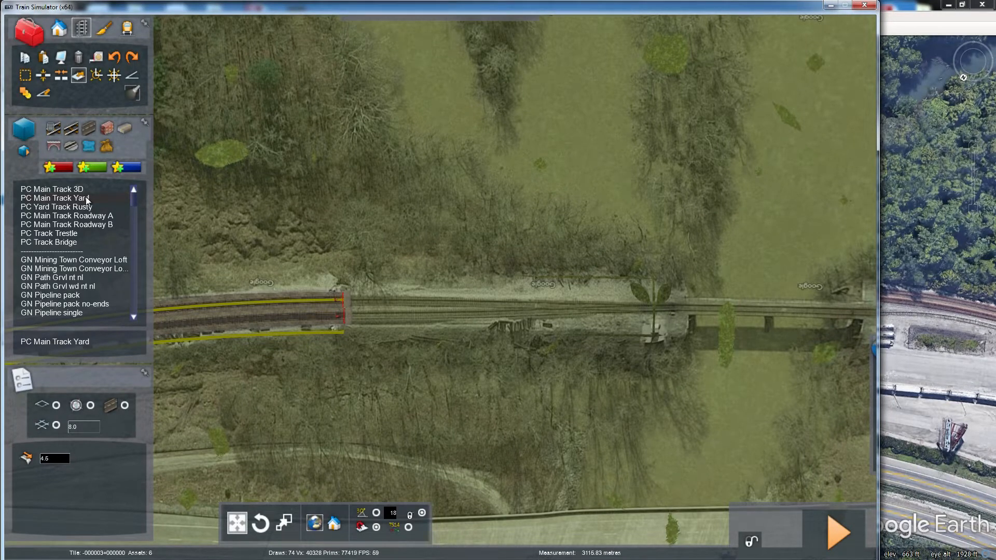
left_click(317, 207)
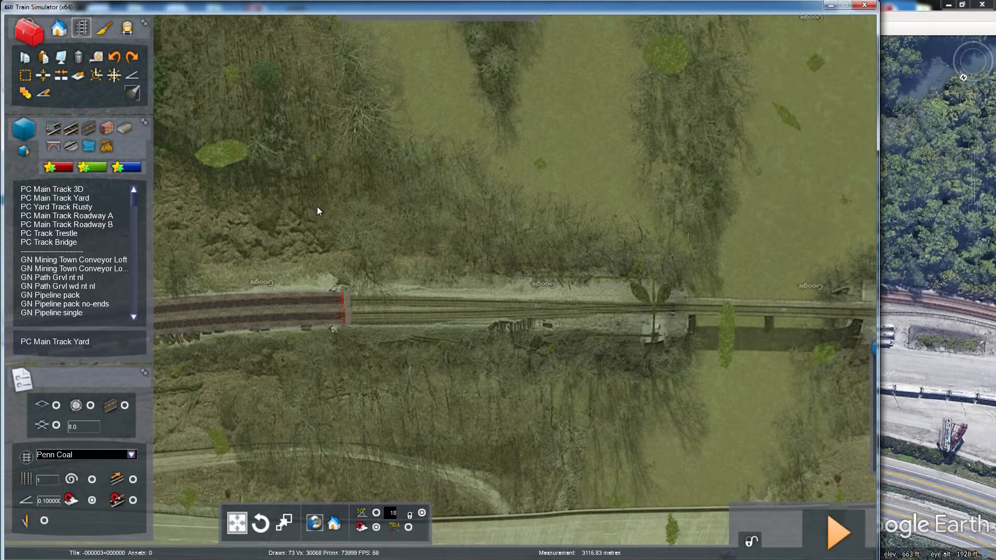
left_click(81, 200)
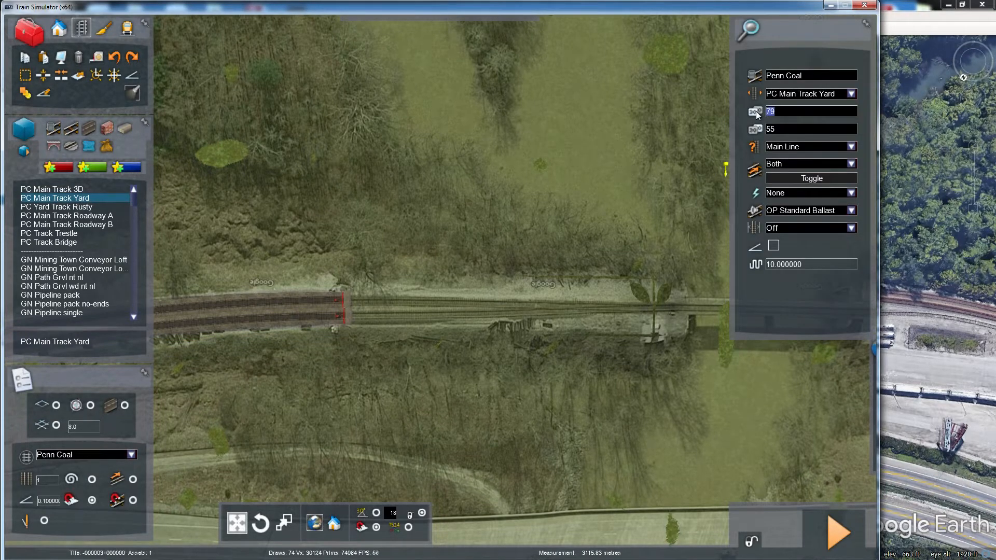
type("3030")
left_click(851, 147)
left_click(789, 173)
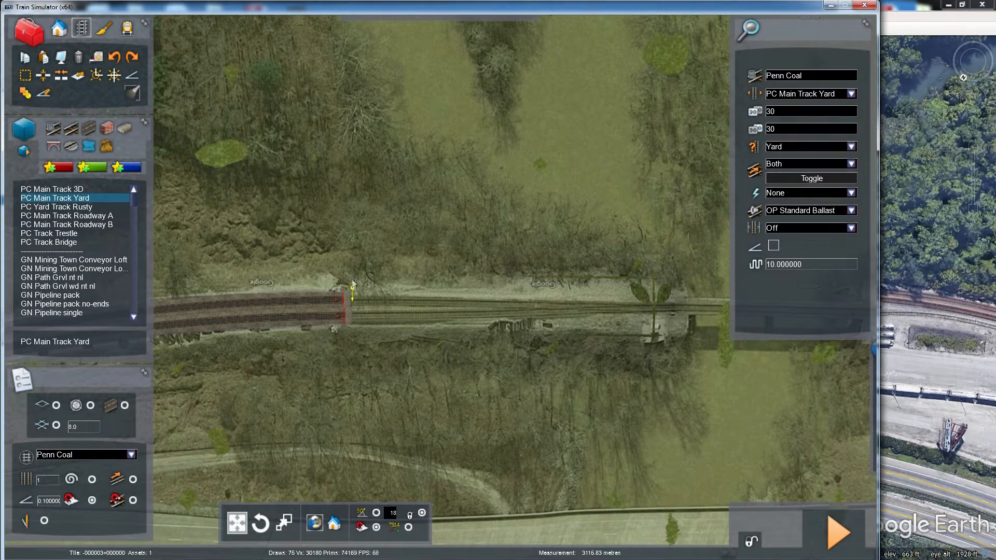
Step: Extend the upper of the two parallel tracks from its open end by a short piece about 18 m long, following the aerial image
key("Up")
right_click_drag(441, 280, 472, 281)
key("Left")
key("Down")
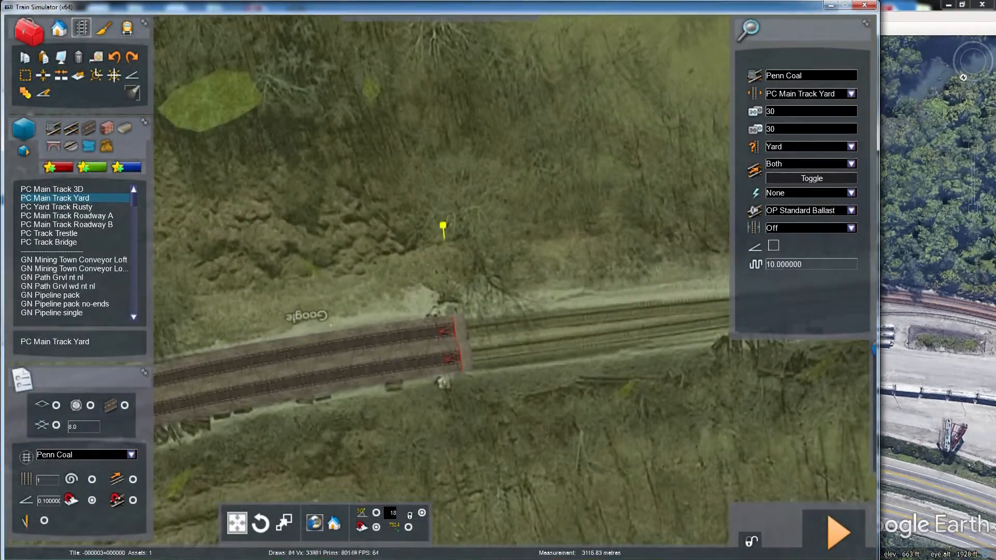
key("Down")
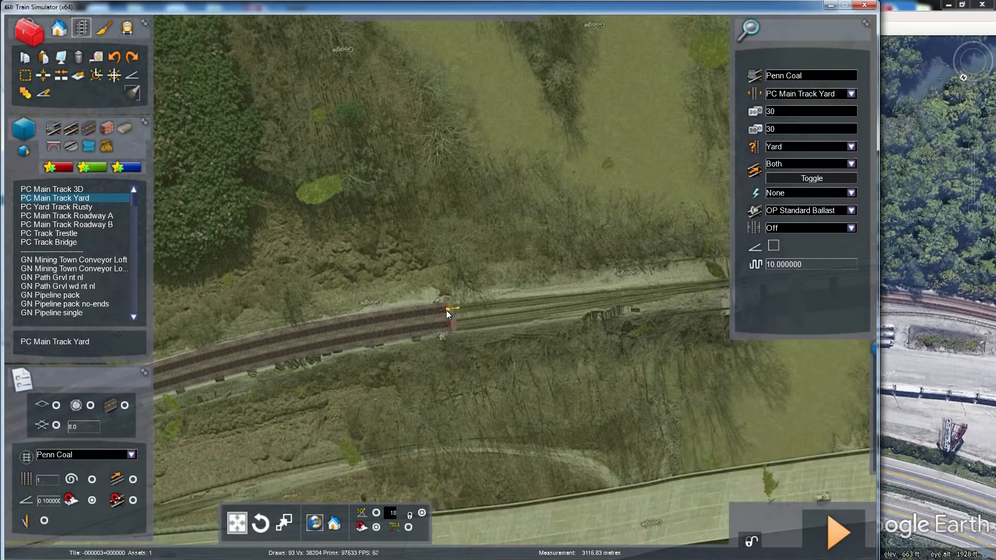
left_click_drag(448, 311, 462, 288)
key("Right")
key("Left")
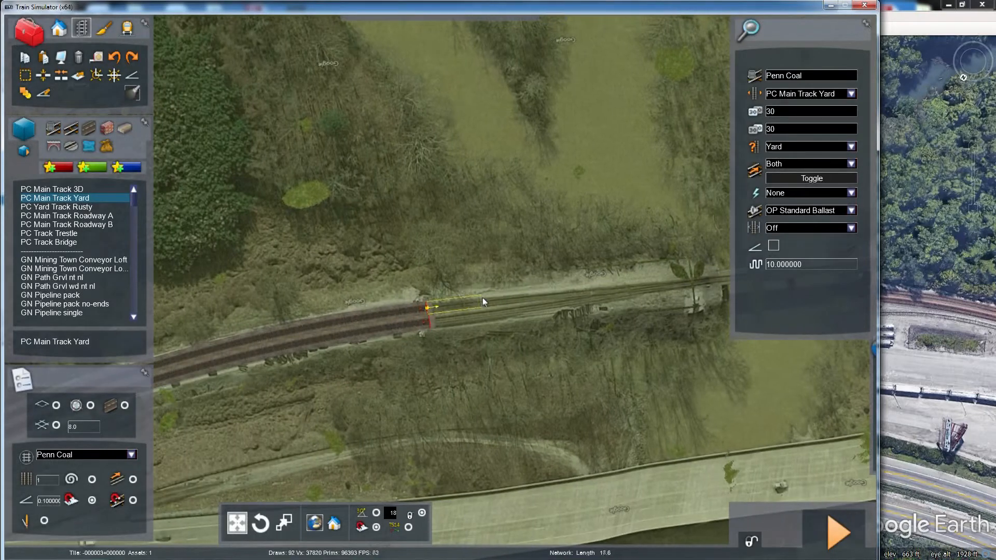
left_click_drag(523, 316, 463, 316)
left_click(482, 302)
key("Right")
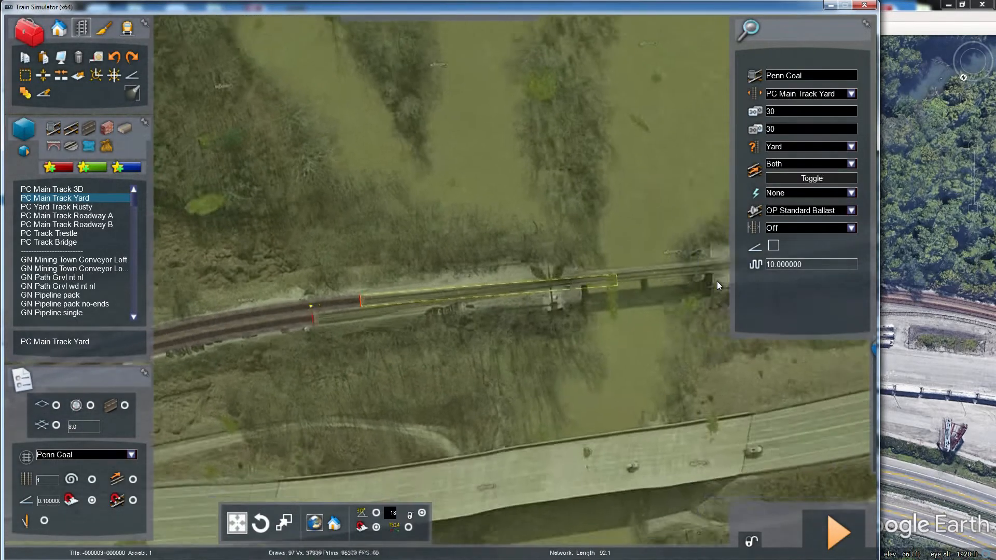
scroll(717, 282, "down", 3)
key("Right")
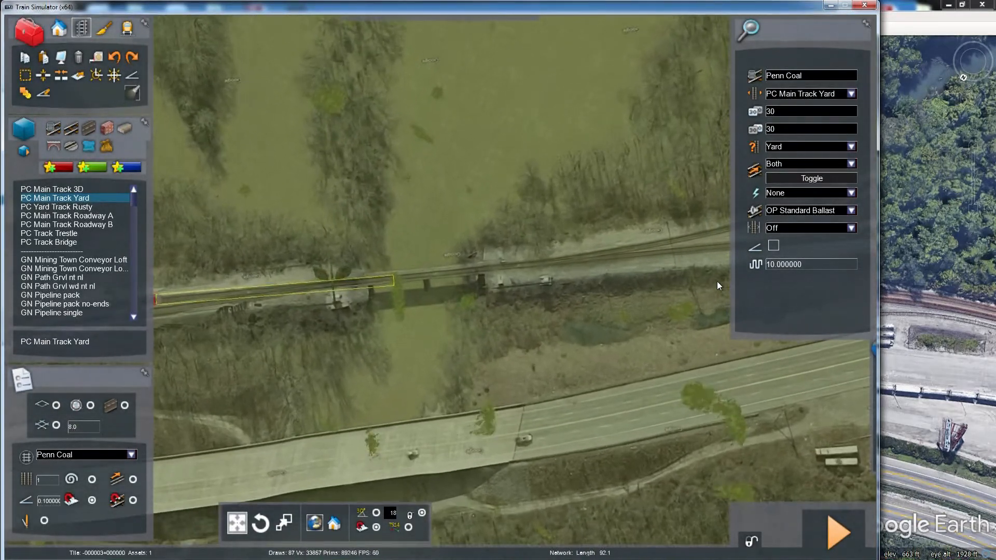
scroll(717, 281, "up", 1)
key("Left")
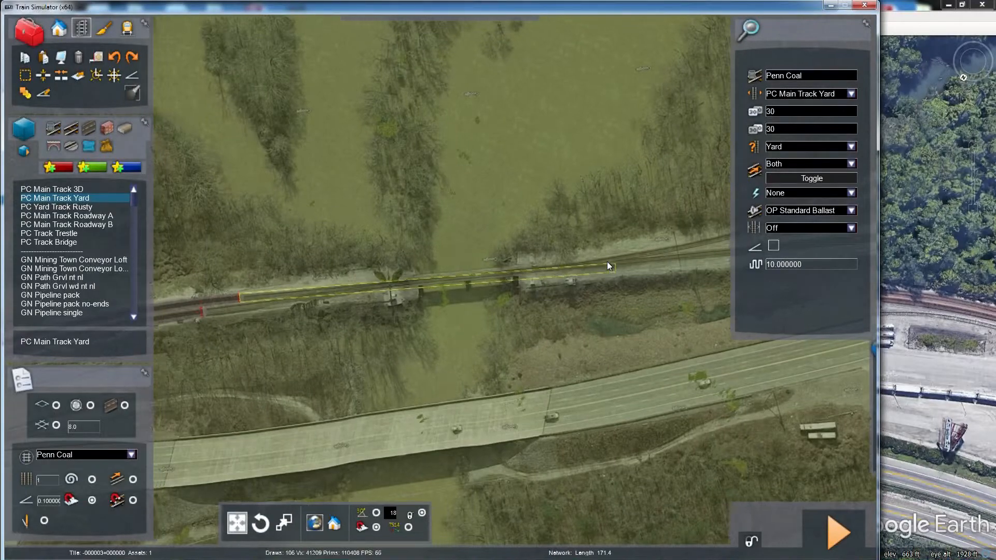
scroll(603, 267, "up", 3)
scroll(604, 263, "up", 3)
key("Left")
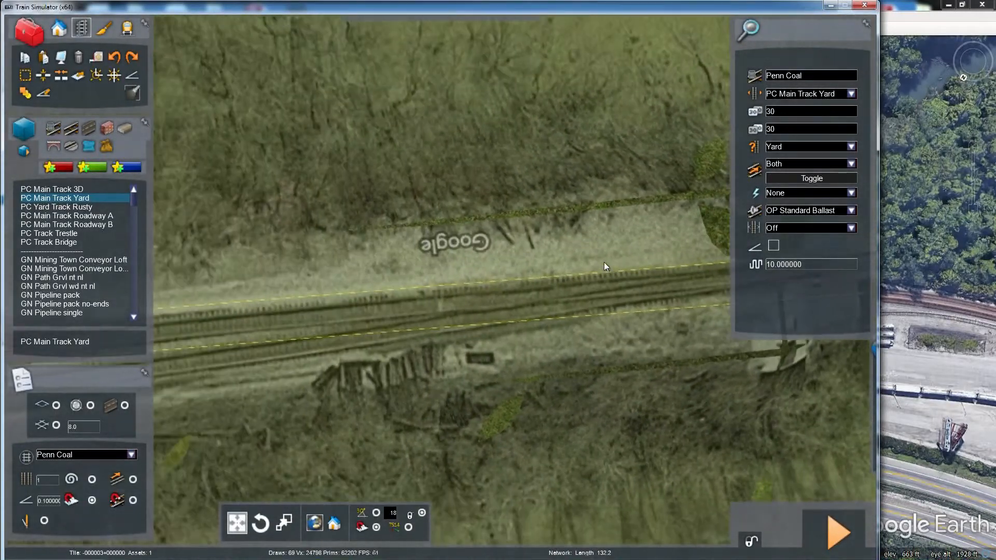
scroll(603, 263, "down", 2)
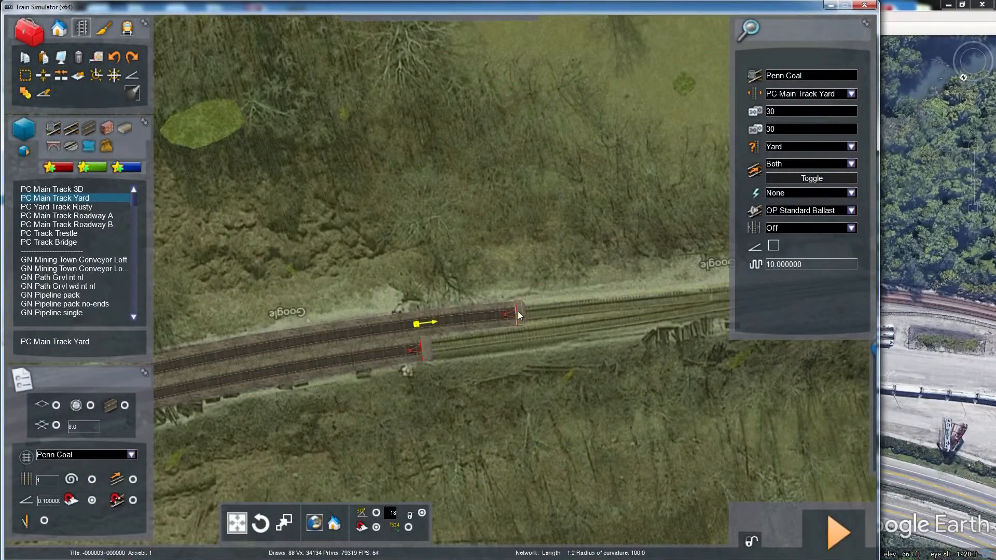
key("Right")
scroll(517, 314, "down", 2)
key("Left")
right_click(507, 310)
Step: Split the newly added end piece of the upper track and delete the part beyond the cut
left_click(43, 76)
left_click(444, 311)
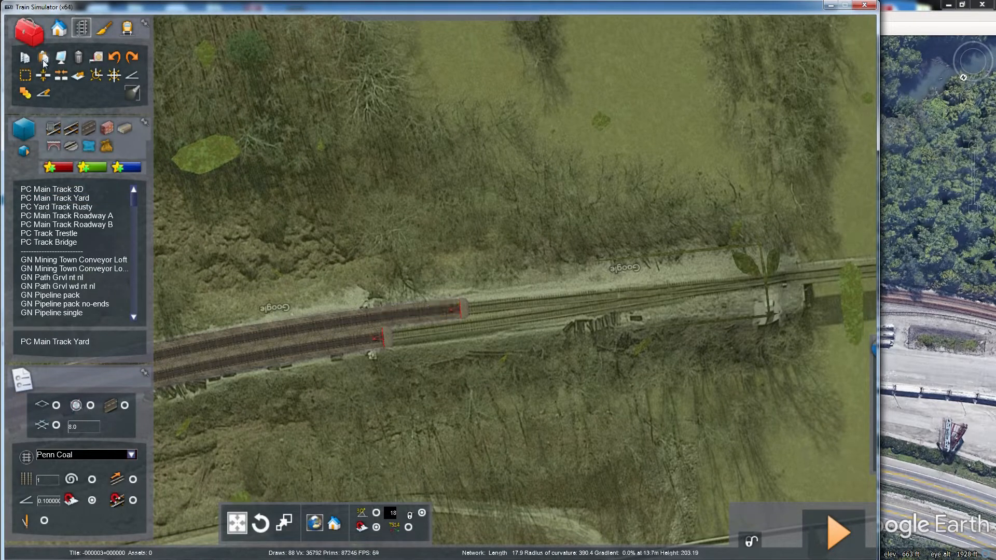
left_click(43, 76)
left_click(449, 310)
left_click(445, 312)
key("Delete")
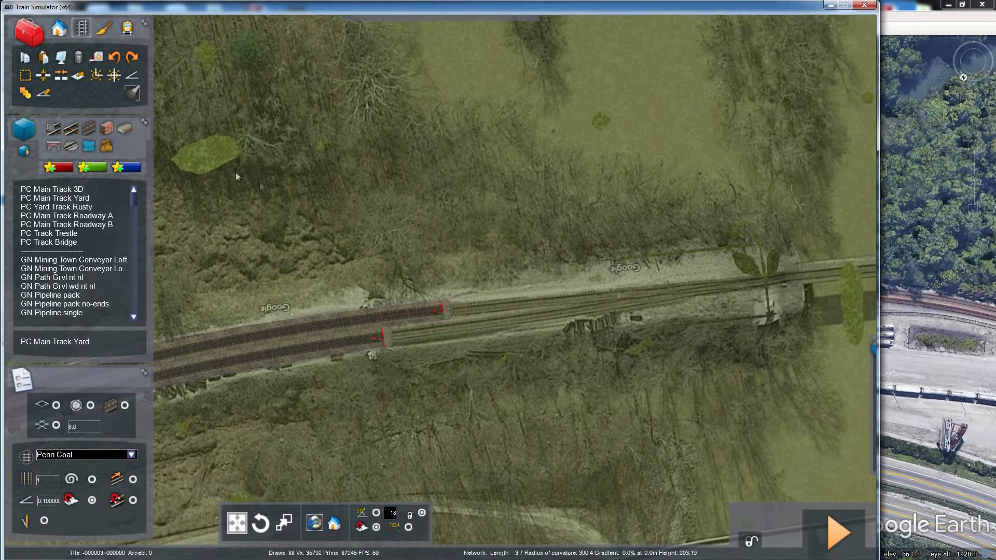
left_click(71, 199)
left_click(453, 289)
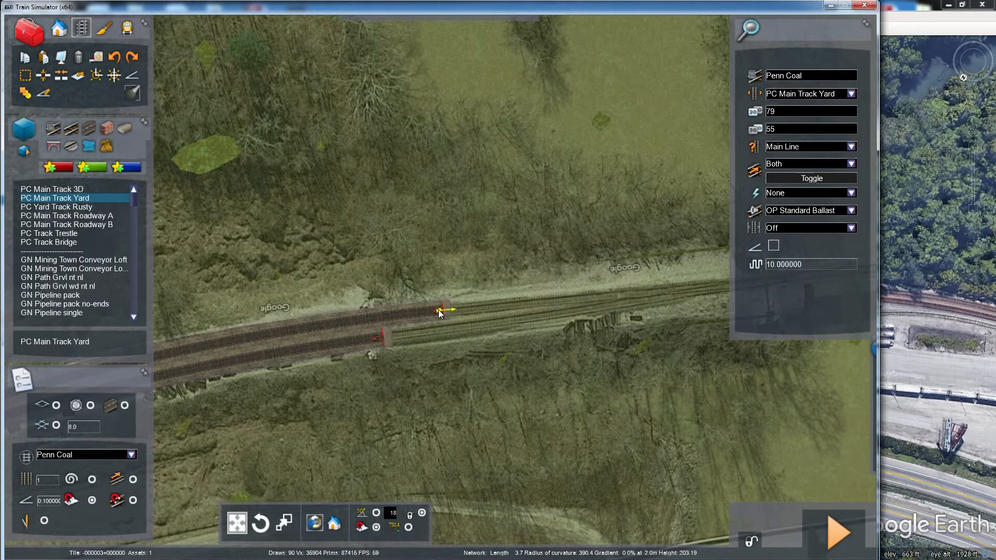
left_click(443, 310)
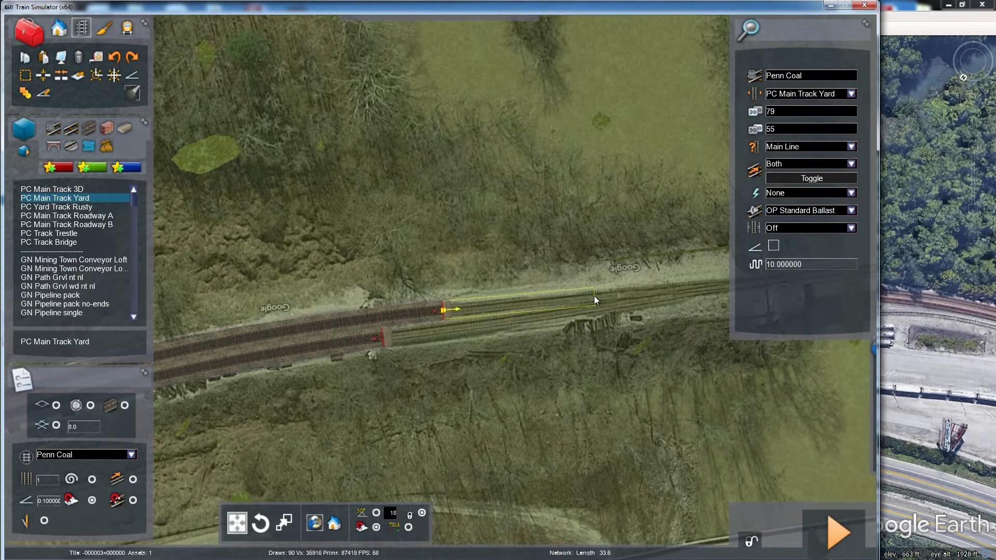
key("Right")
key("Right")
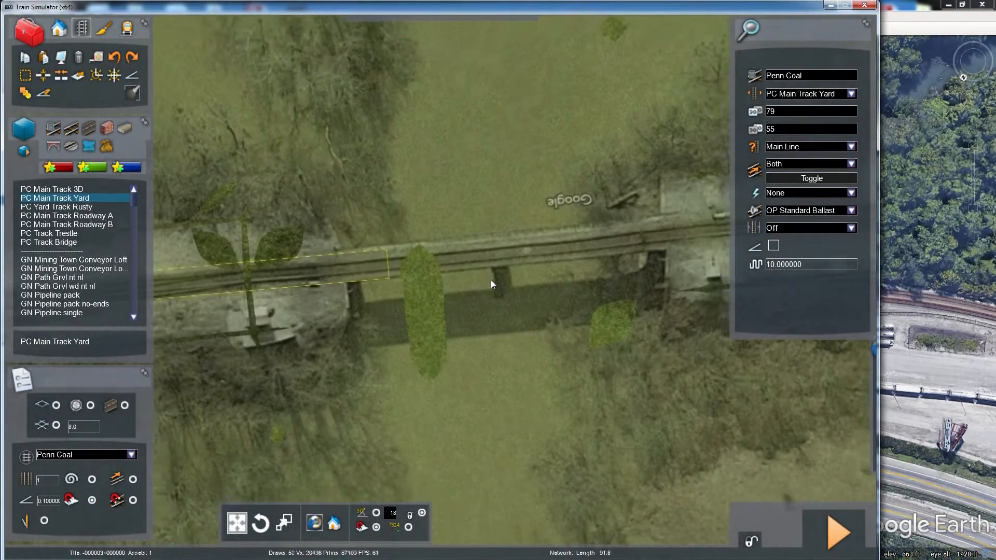
scroll(490, 284, "down", 4)
key("Left")
scroll(490, 284, "down", 2)
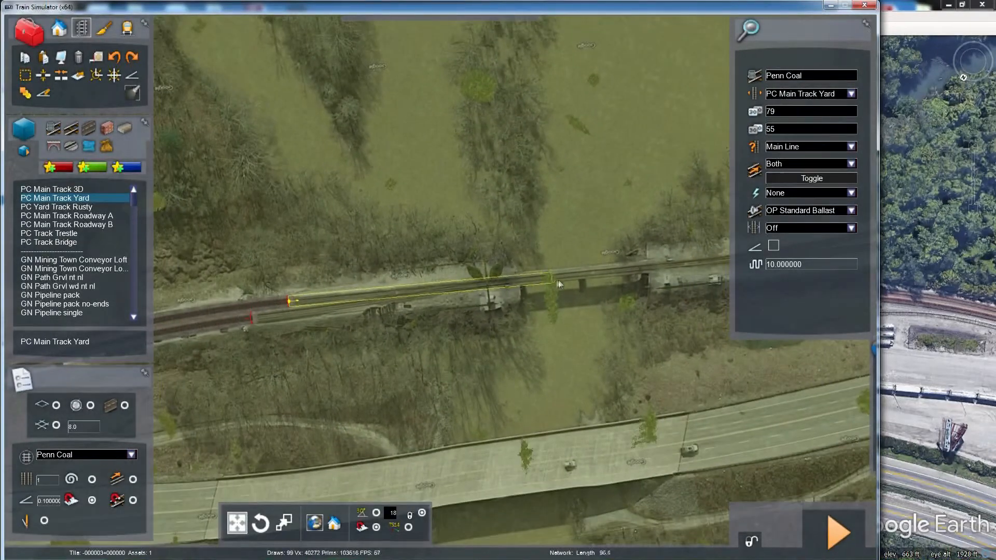
key("Left")
scroll(372, 307, "up", 5)
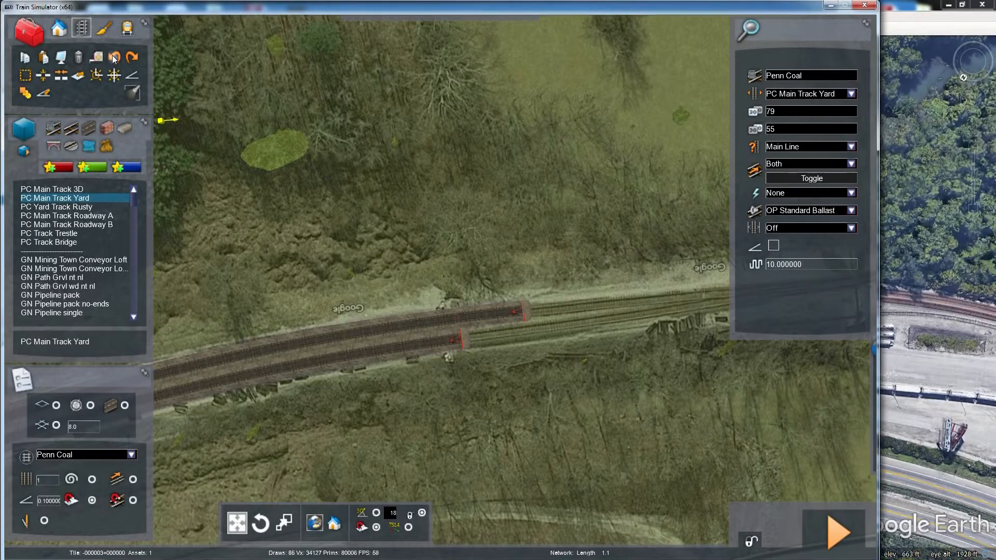
Step: Trim the upper track's open end slightly further back by splitting it and removing the leftover piece
left_click(79, 73)
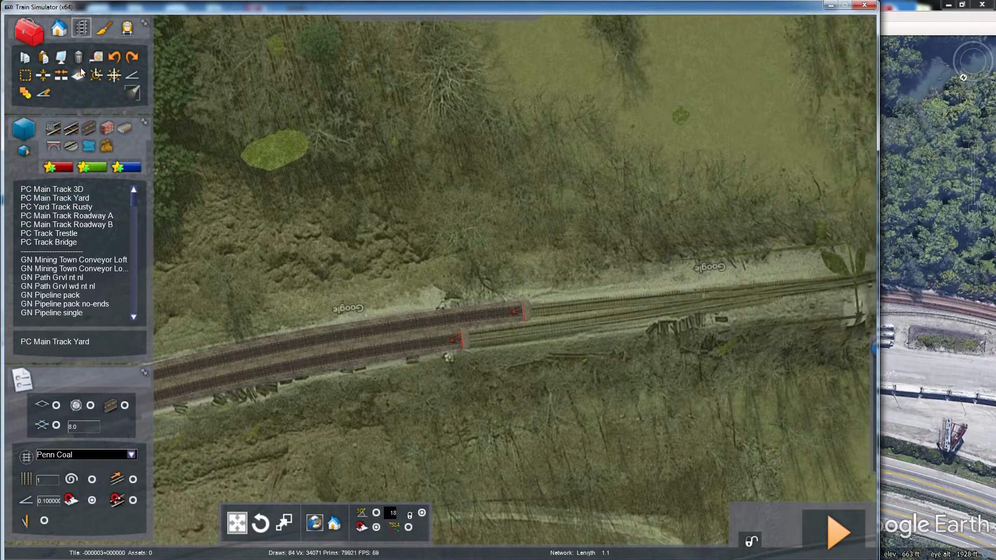
left_click(45, 76)
left_click_drag(509, 313, 517, 317)
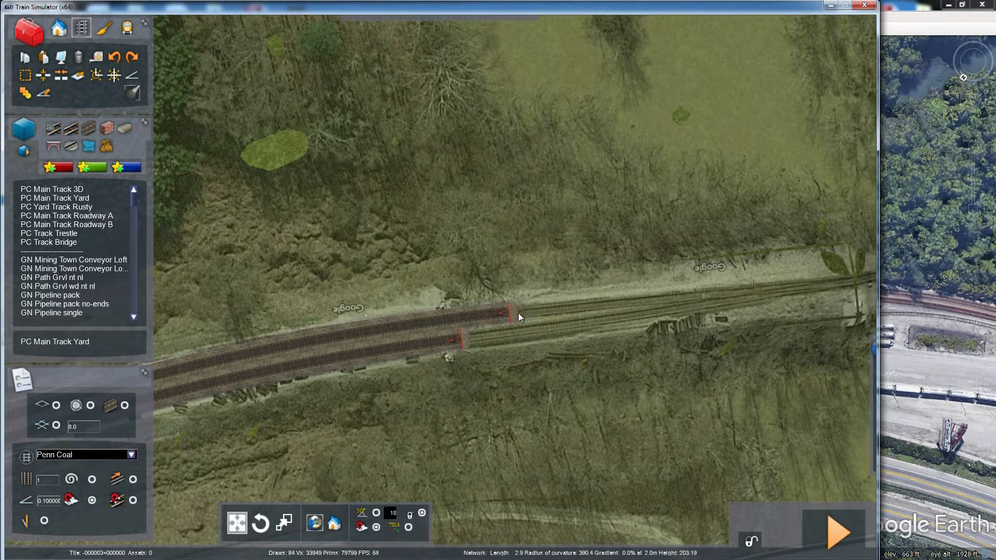
Step: Prepare another PC Main Track Yard section with both speed limits at 30 and the track type Yard
left_click(78, 198)
left_click_drag(814, 111, 757, 118)
type("30")
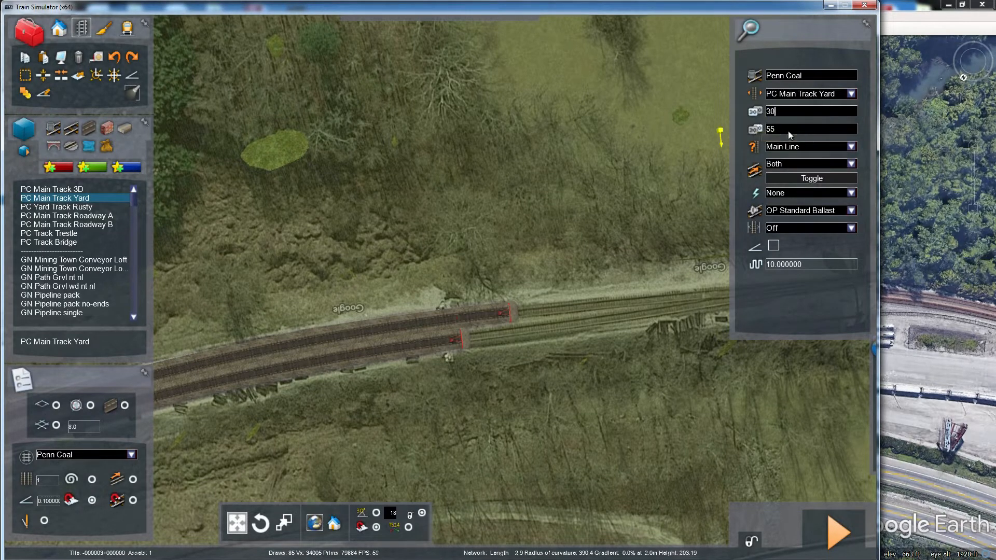
type("30")
left_click(833, 149)
left_click(785, 172)
Step: Lay a straight about 450 m long from the trimmed end across the river bridge and past the junction, following the aerial image
left_click_drag(506, 312, 674, 395)
key("Right")
key("Right")
key("Left")
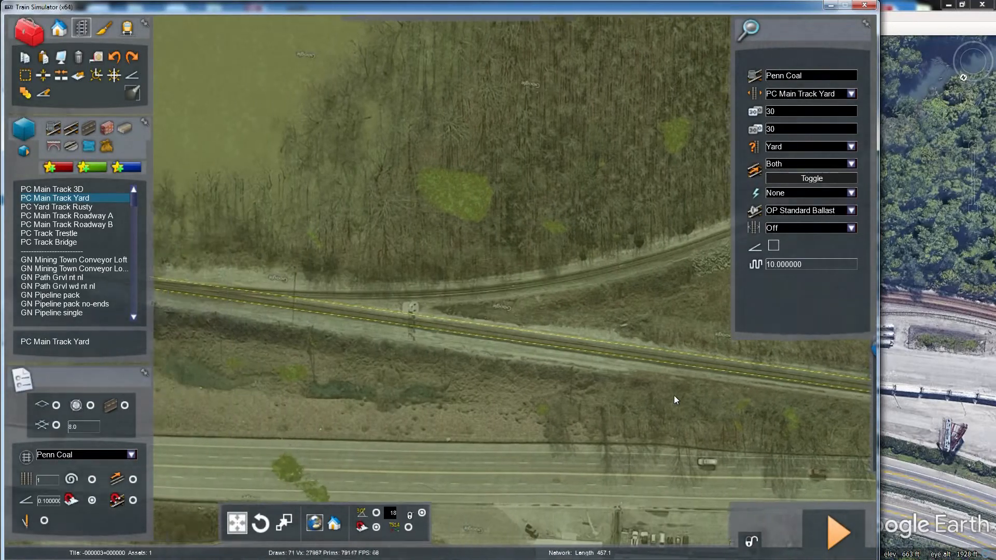
left_click_drag(673, 396, 644, 406)
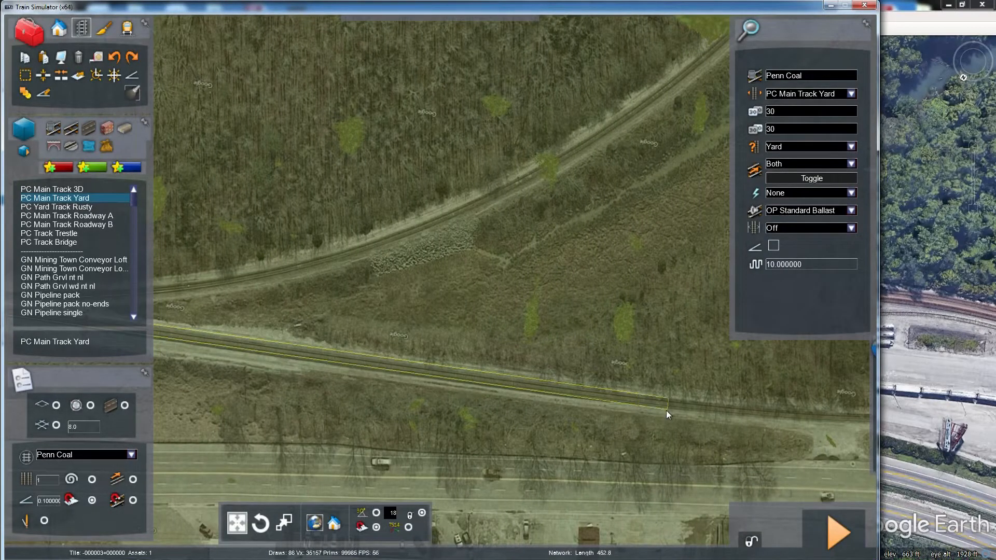
left_click(637, 407)
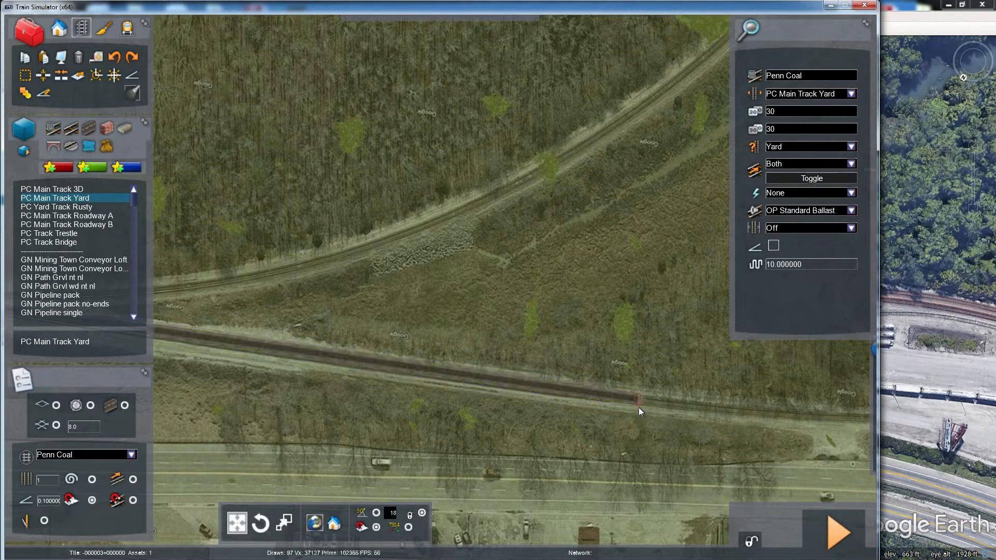
key("Right")
key("Right")
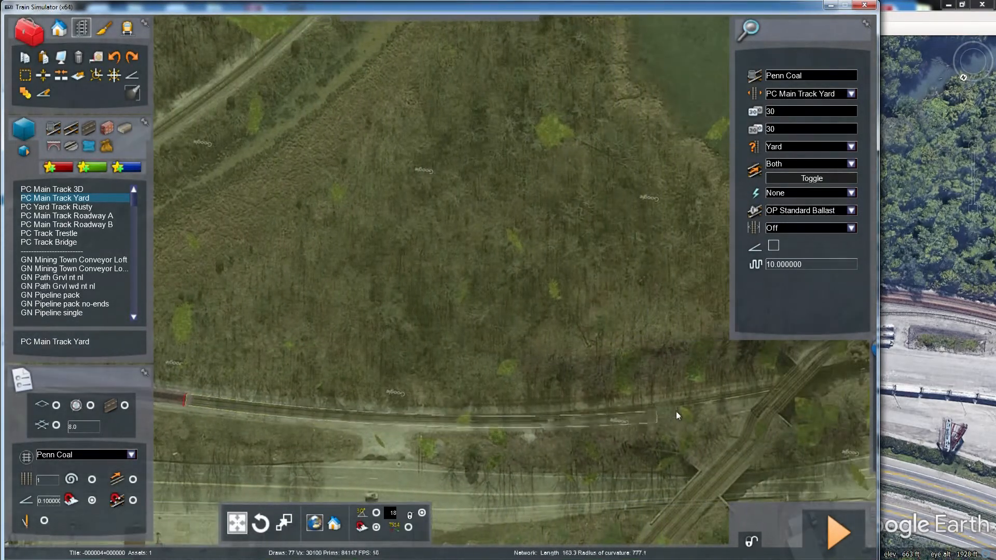
key("Right")
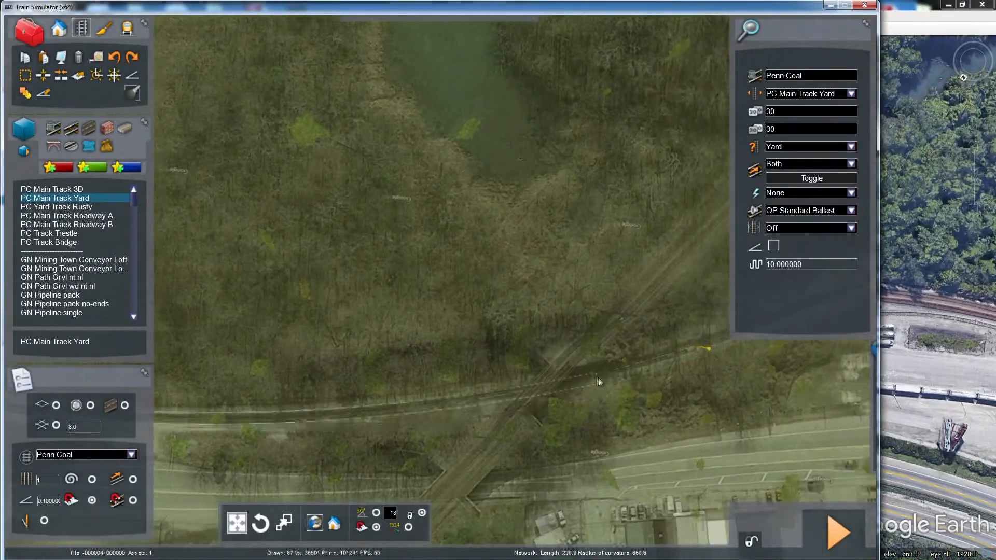
key("Right")
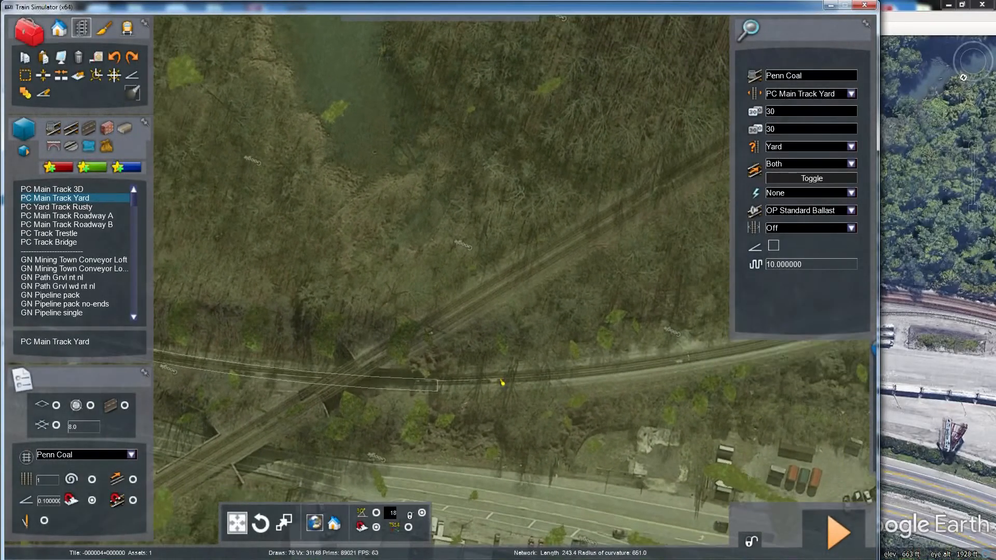
left_click(539, 368)
key("Left")
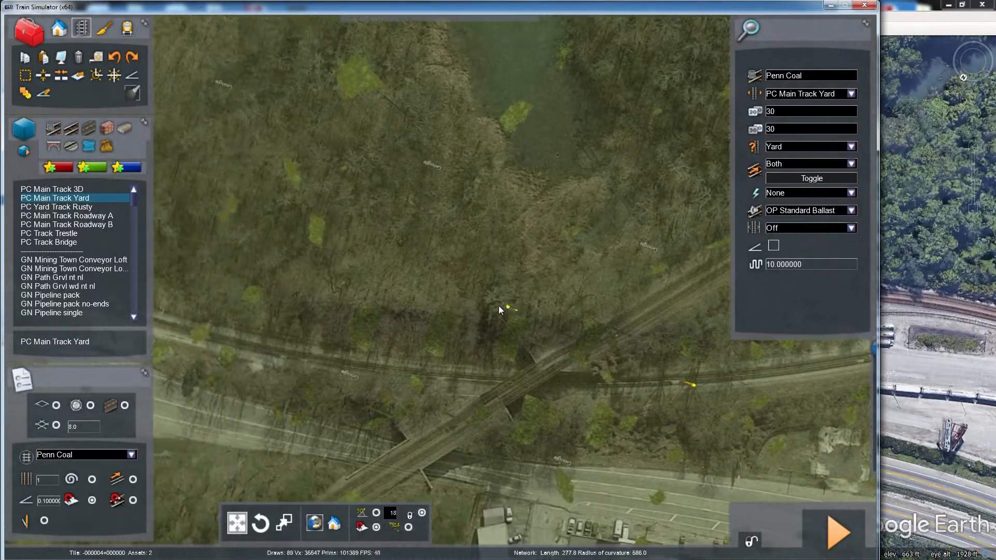
key("Left")
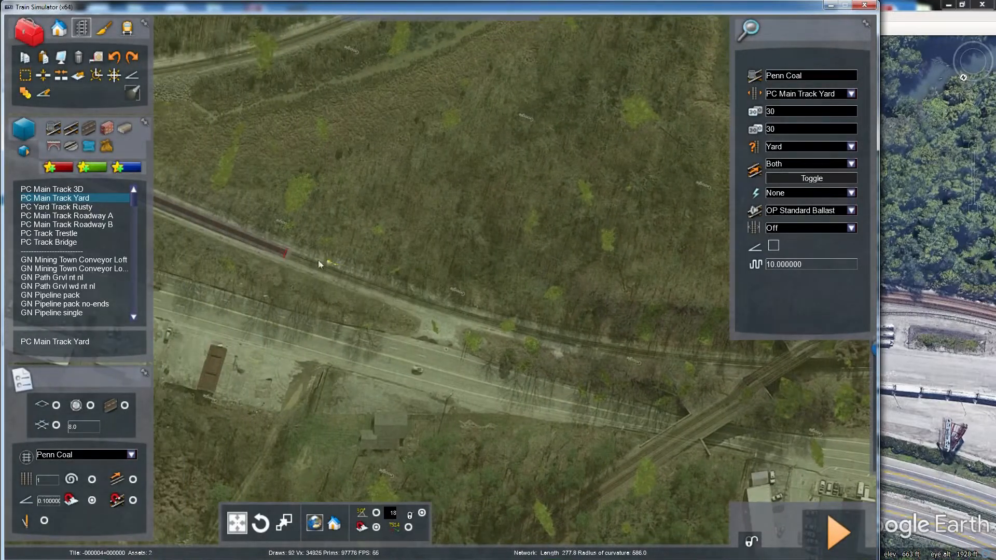
Step: Add a short straight about 14 m long to the open end of the yard track, before the bend towards the crossing railway
left_click(285, 255)
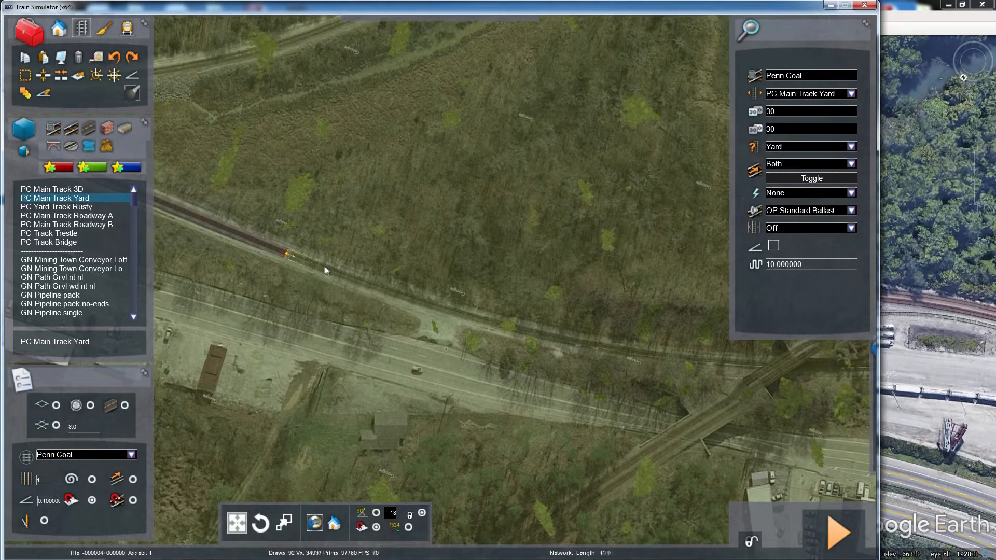
key("Right")
key("Right")
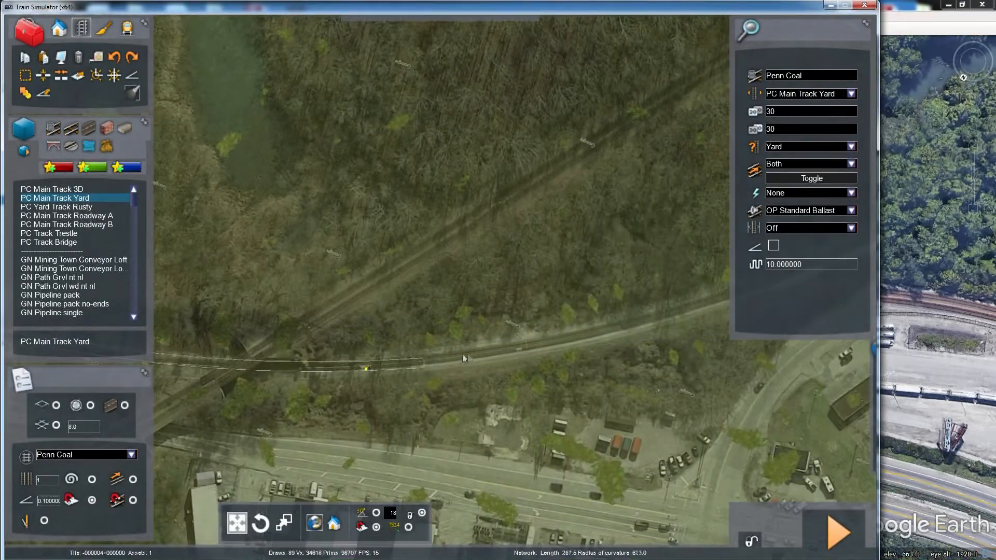
left_click_drag(462, 354, 678, 310)
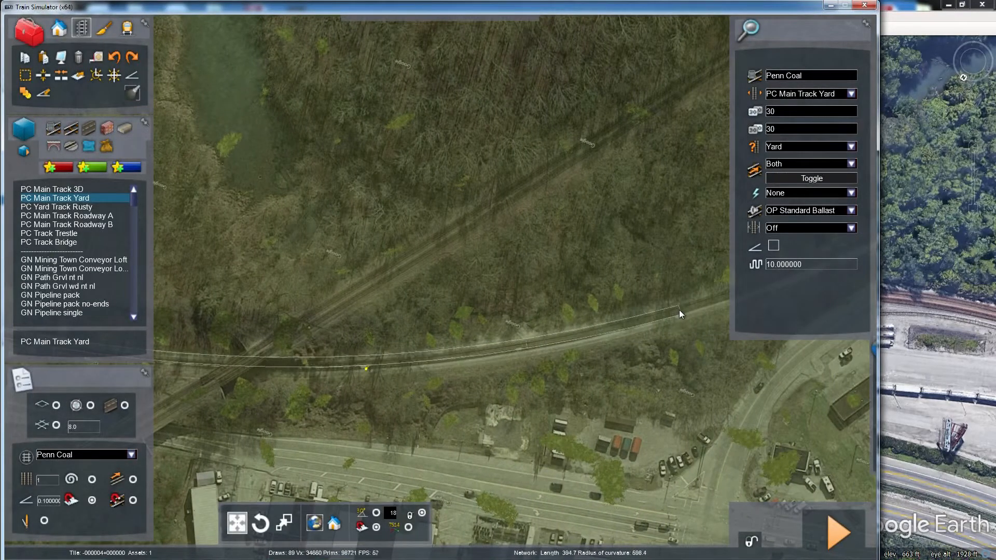
key("Left")
key("Down")
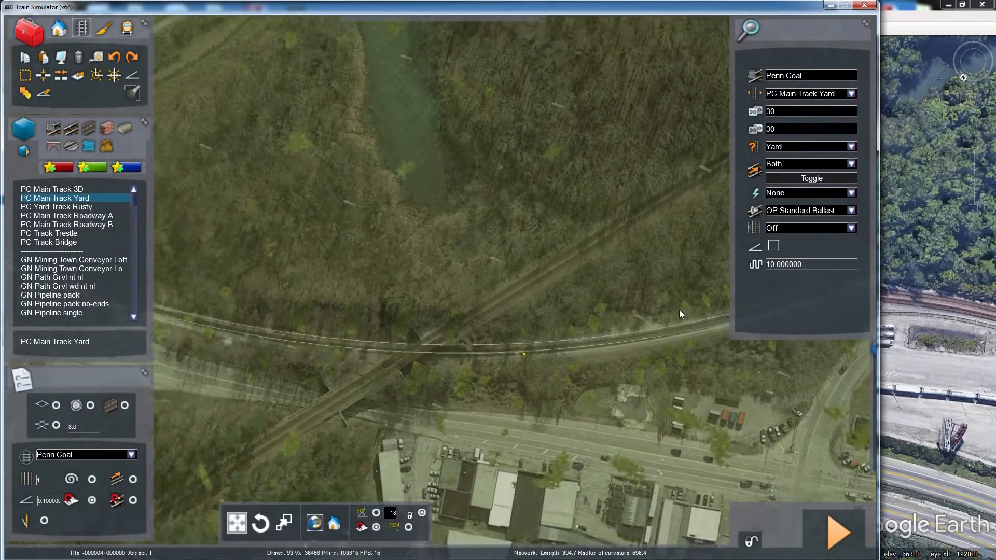
key("Left")
key("Up")
key("Left")
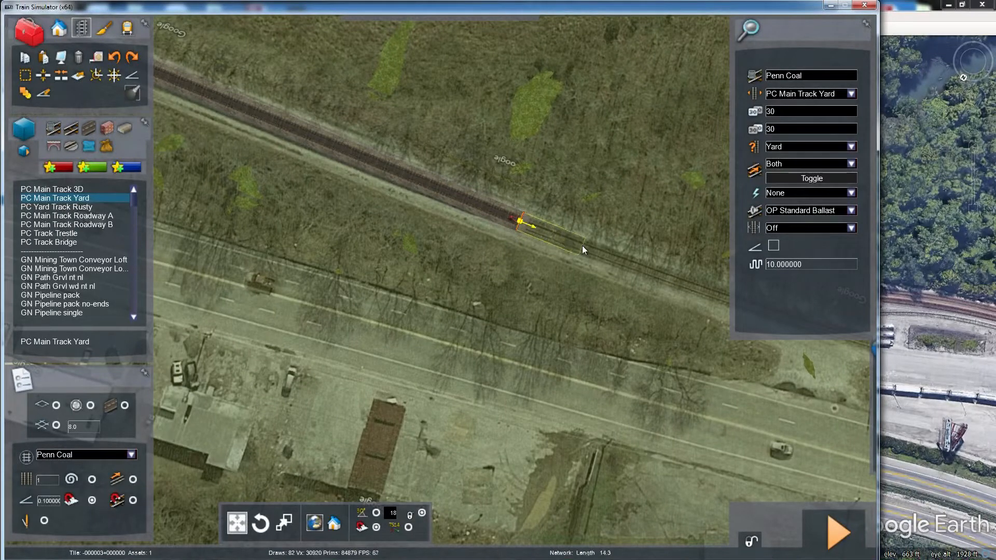
left_click(566, 244)
key("Down")
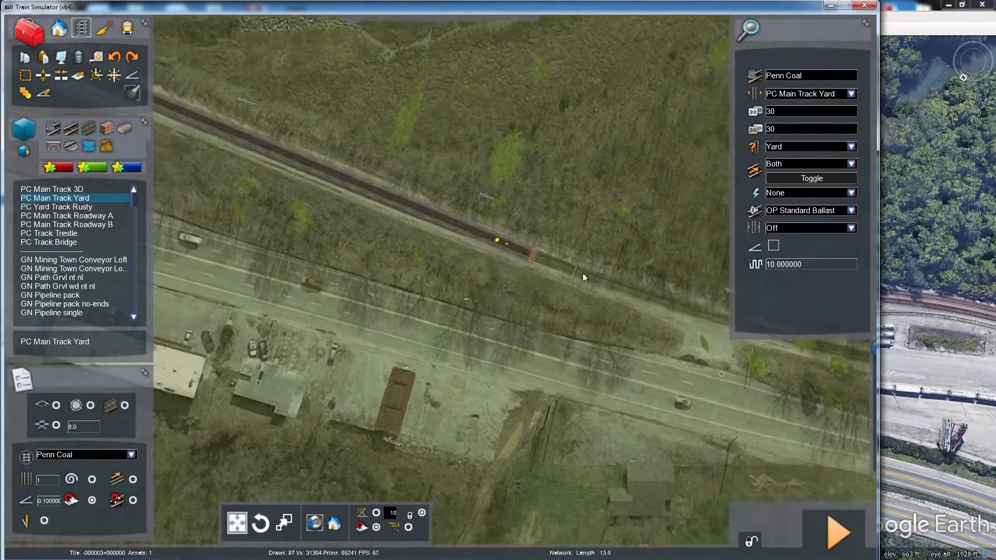
Step: Lay a curve from the new open end past the crossing railway bridge towards the road junction, following the aerial image
key("Right")
key("Down")
key("Right")
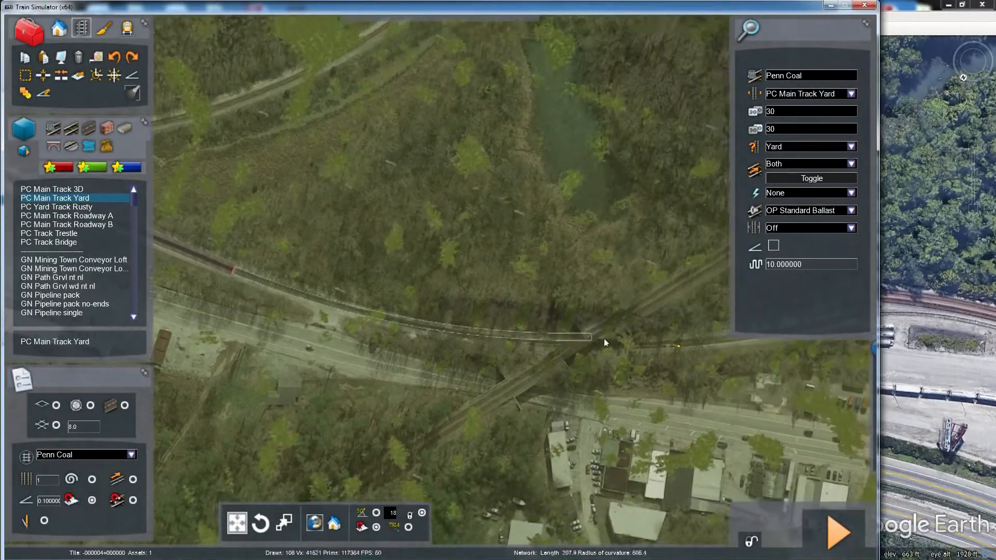
key("Right")
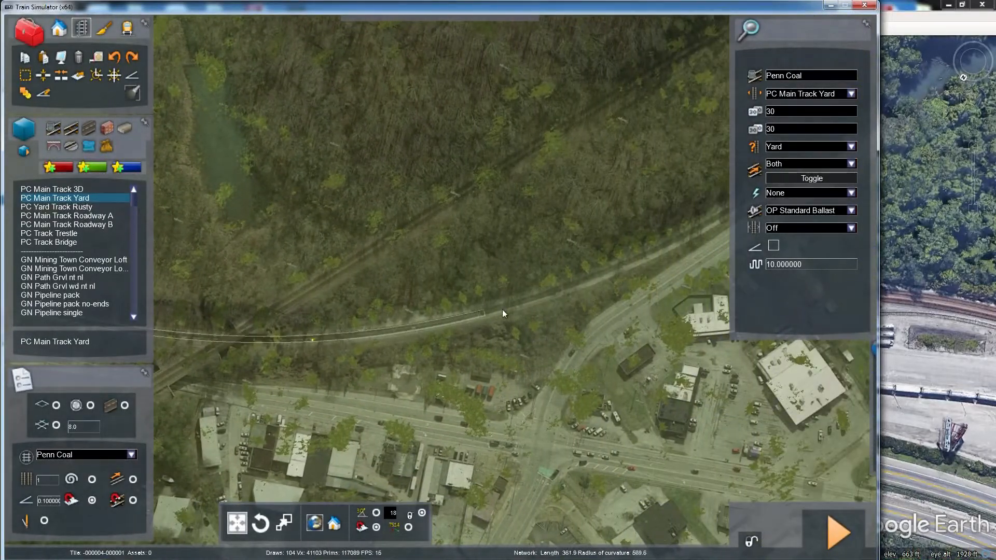
key("Right")
key("Right")
right_click_drag(515, 300, 506, 300)
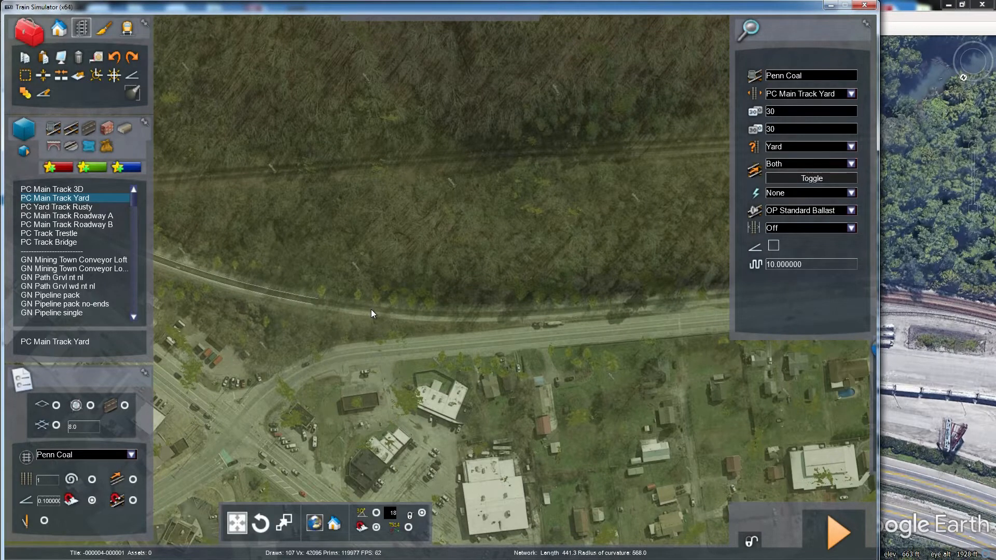
key("Left")
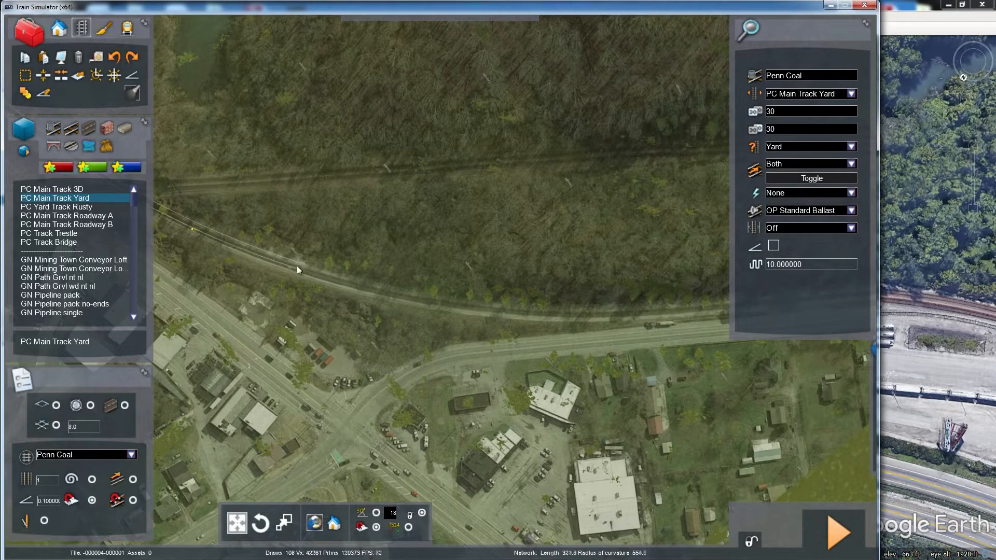
left_click(241, 248)
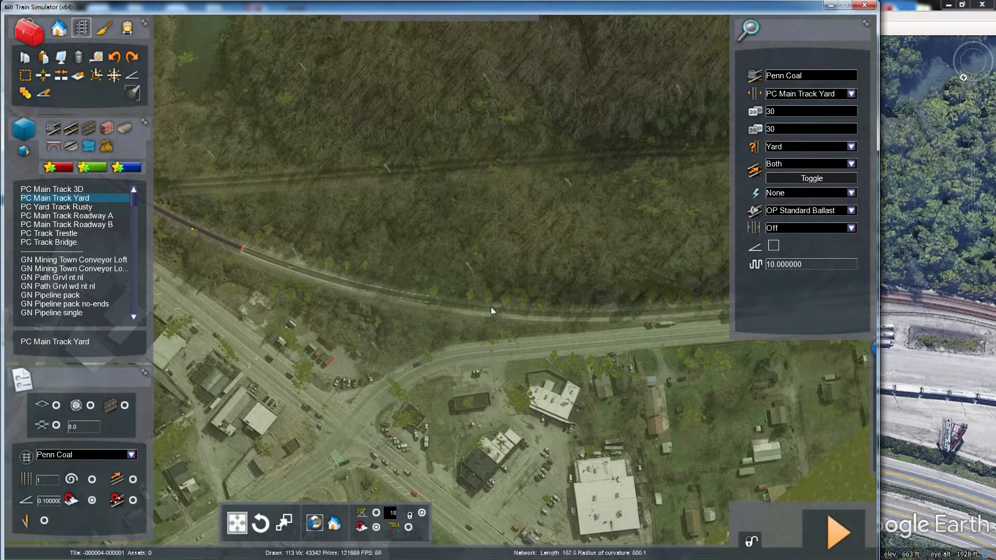
Step: Lay a trial curve from the open end round to the stretch beside the highway and undo it
left_click(637, 312)
key("Right")
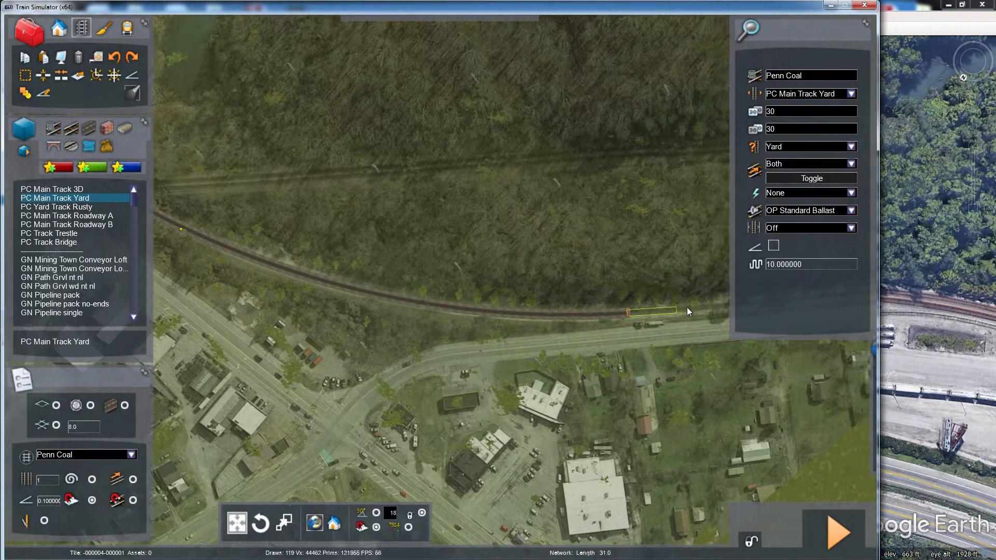
key("Right")
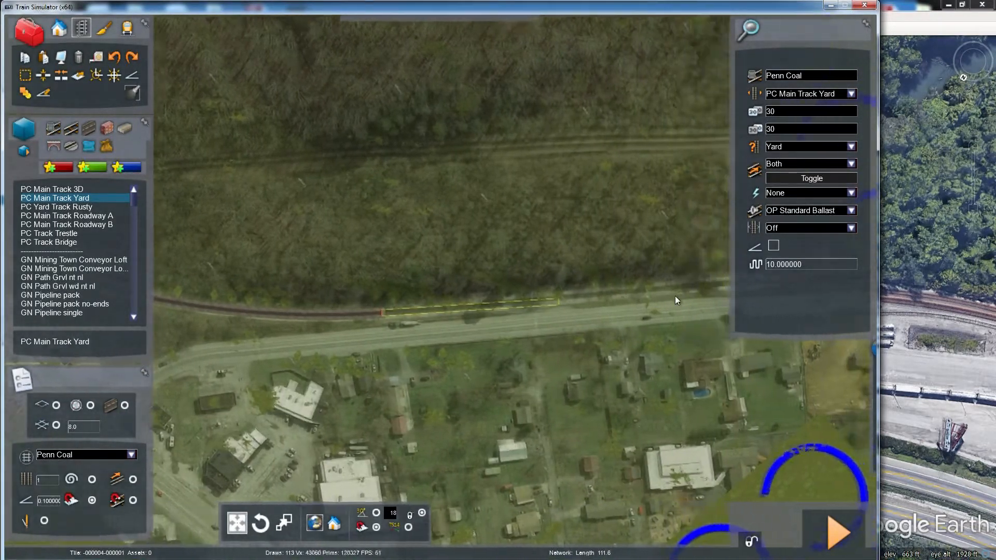
key("Left")
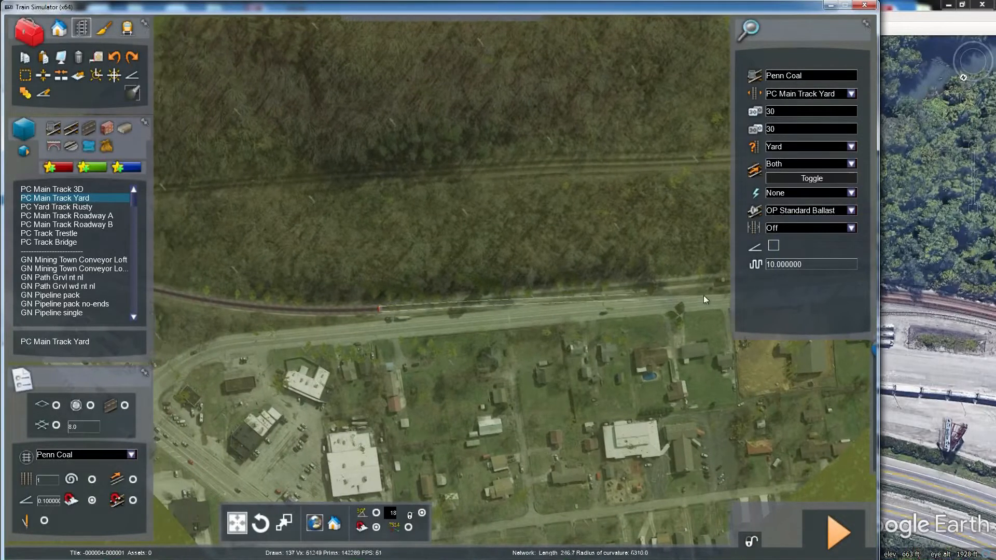
right_click(570, 289)
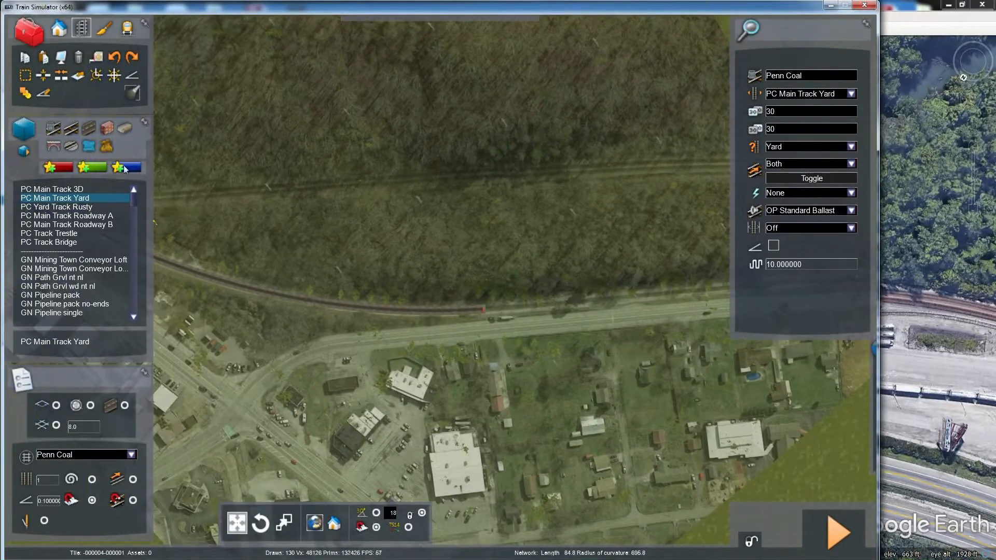
left_click(116, 55)
key("Left")
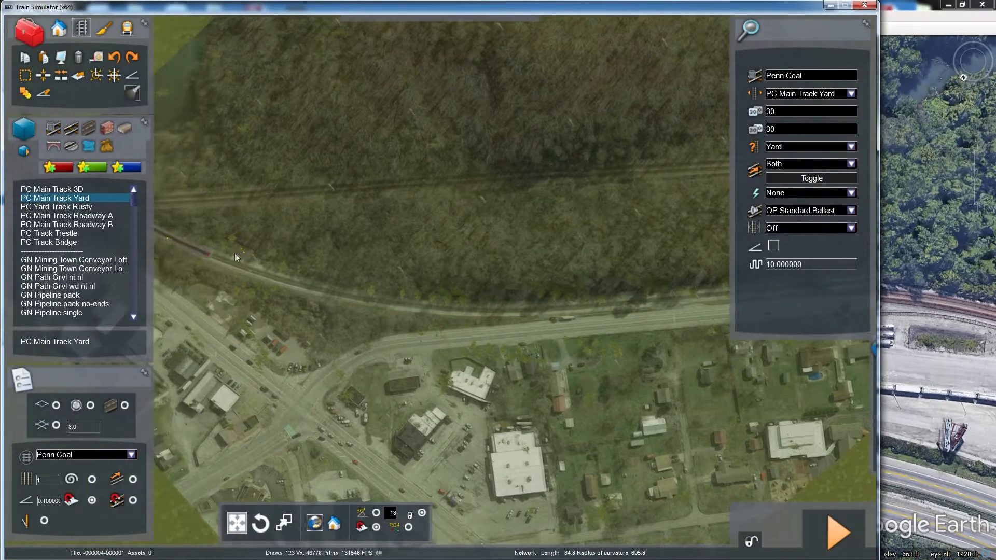
Step: Lay a curve about 280 m long from the open end past the road junction to the stretch beside the highway
scroll(226, 257, "up", 4)
key("Left")
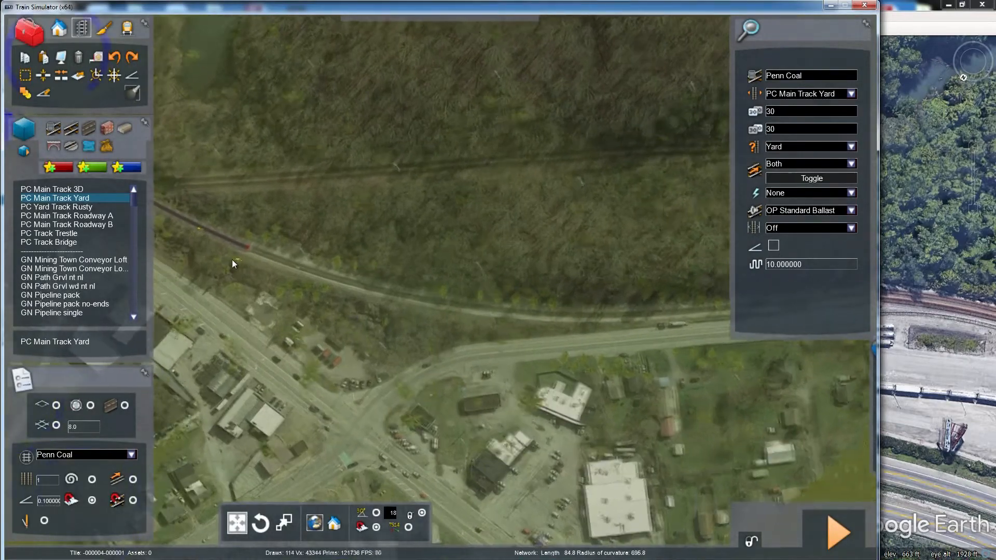
scroll(237, 258, "up", 3)
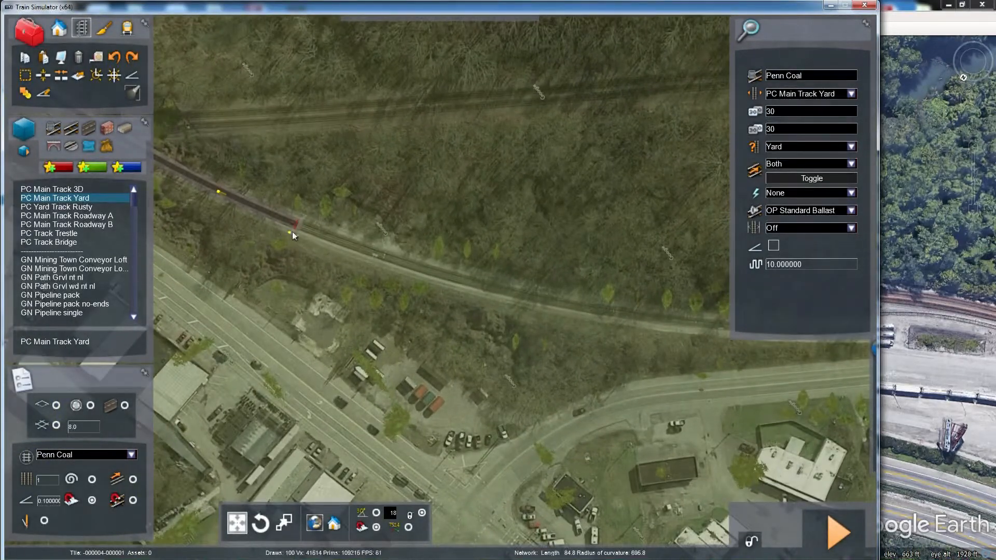
left_click(298, 226)
key("Right")
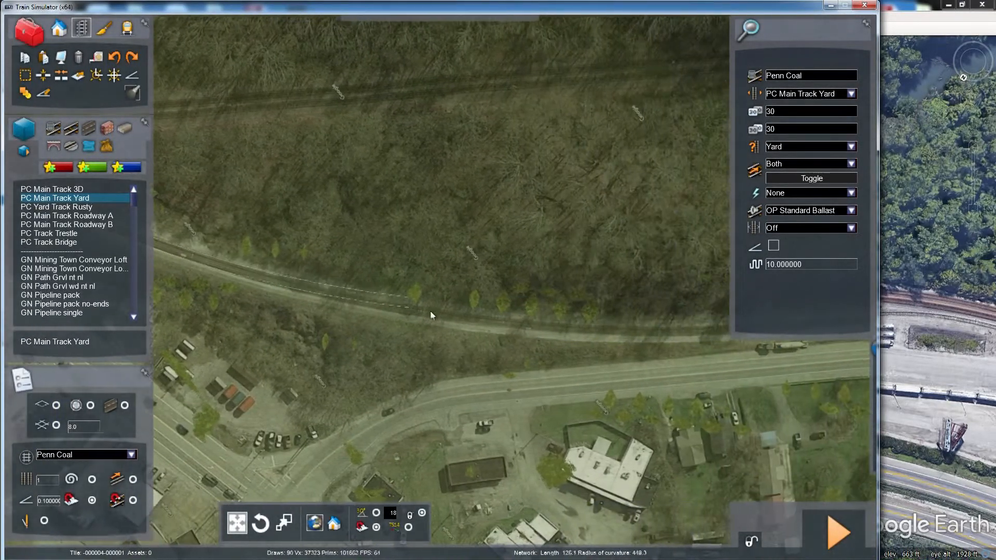
key("Right")
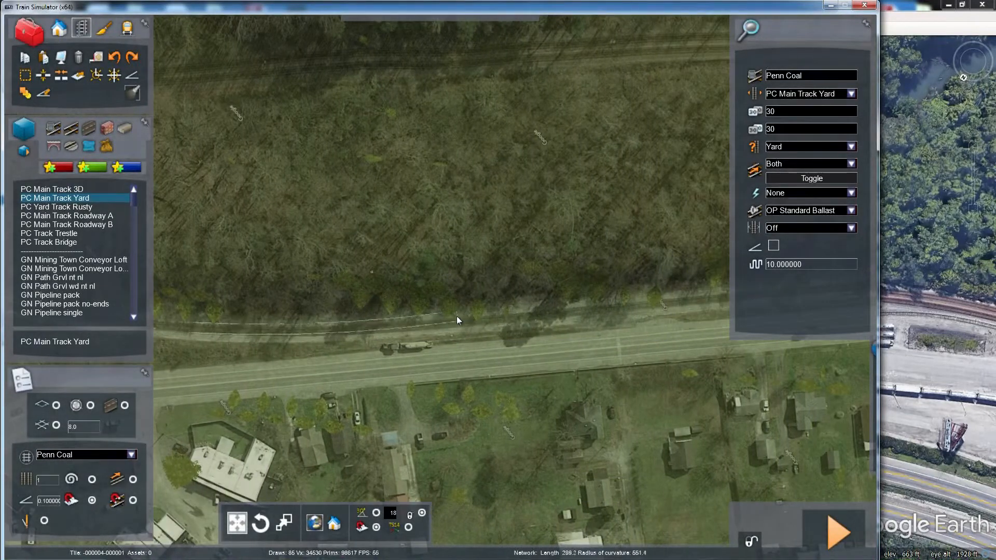
left_click(428, 326)
key("Right")
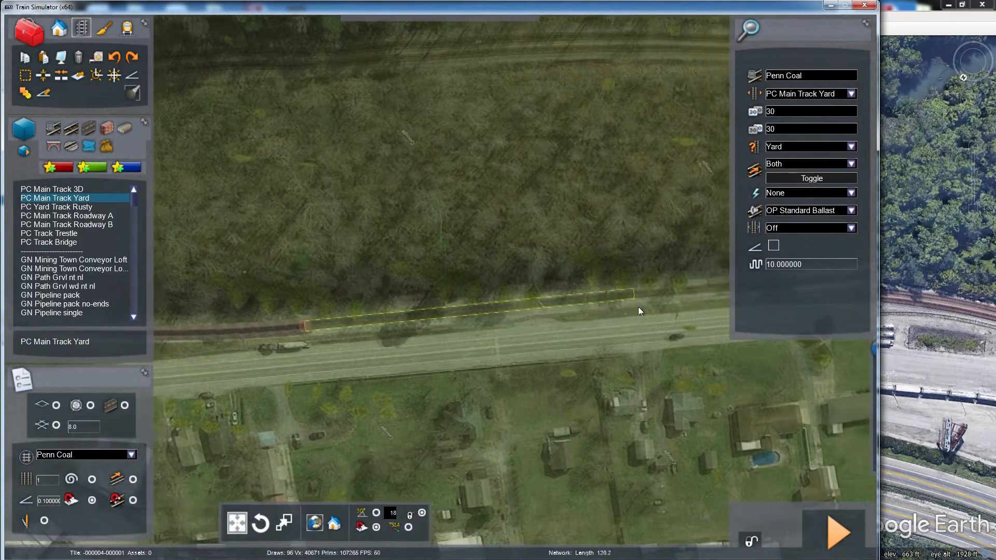
key("Right")
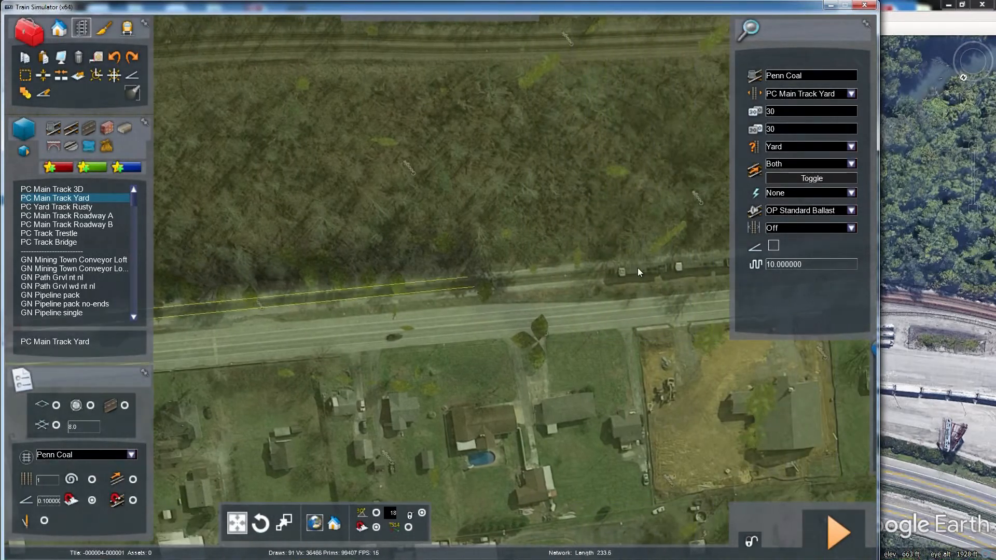
key("Left")
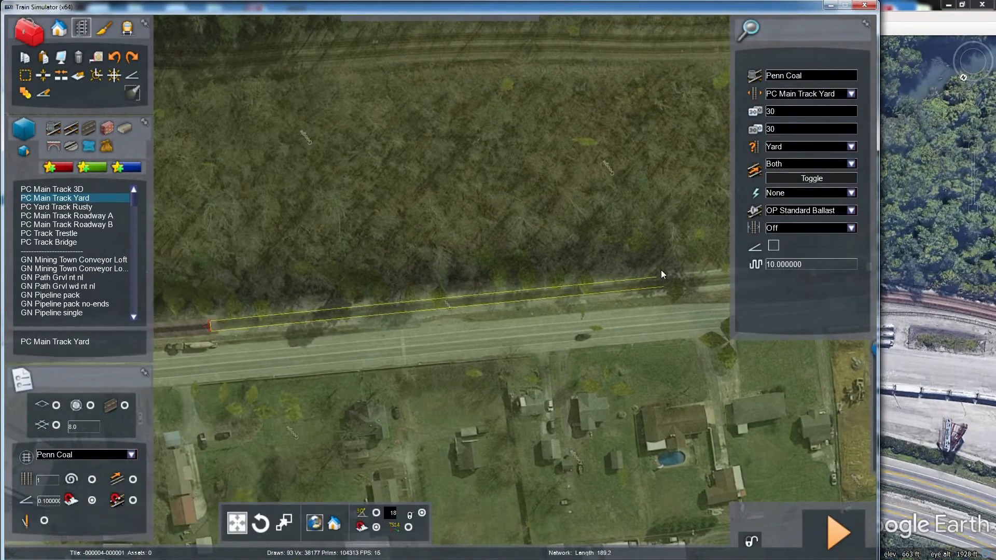
key("Left")
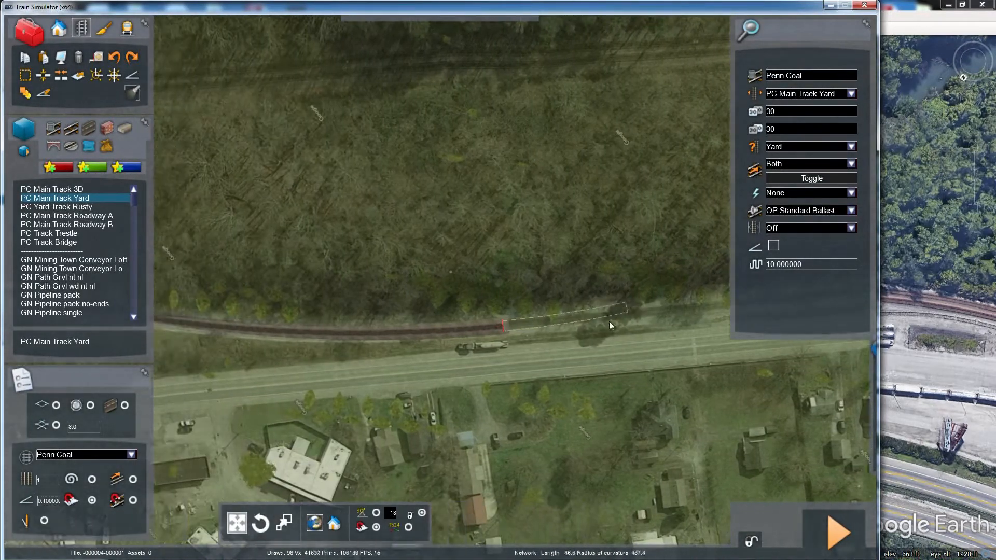
right_click(606, 326)
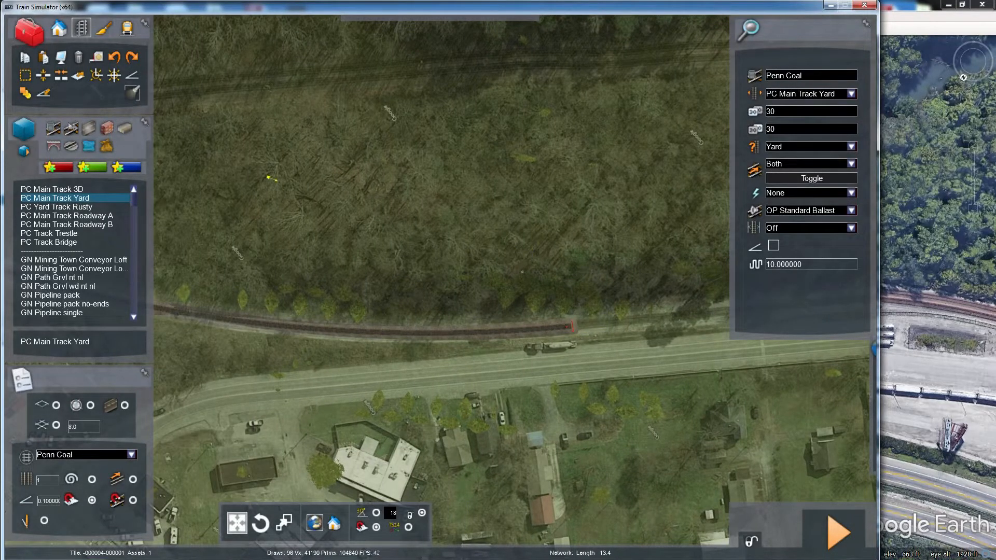
Step: Split the new curve about 5 m before its open end and delete the leftover piece
left_click(45, 77)
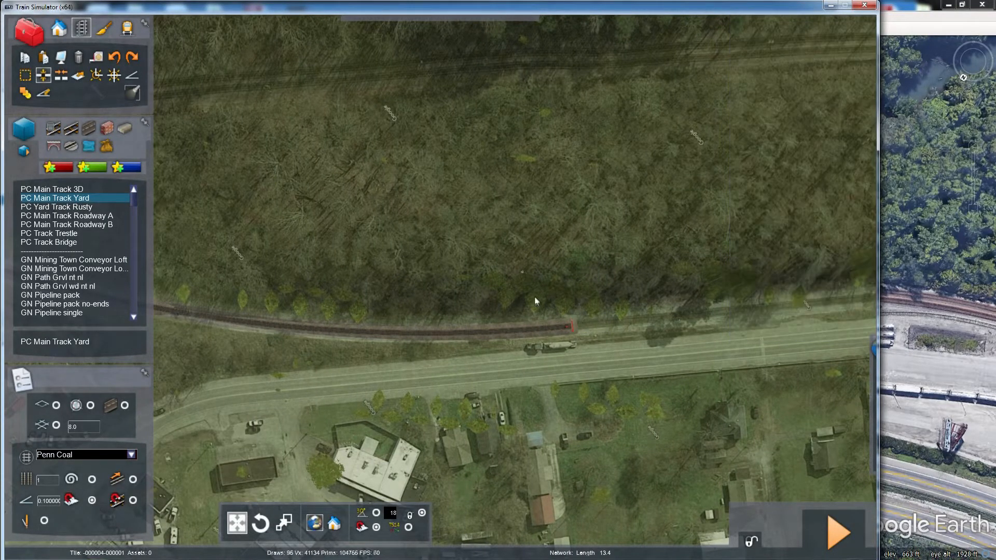
left_click(559, 328)
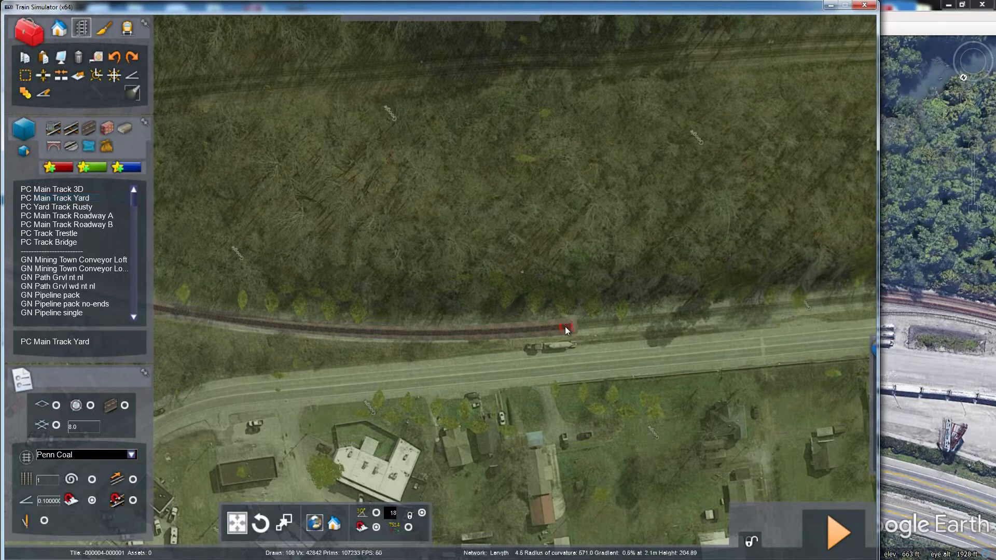
Step: Lay a PC Main Track Yard straight about 240 m long alongside the highway, with both speed limits 30 and track type Yard
left_click(87, 198)
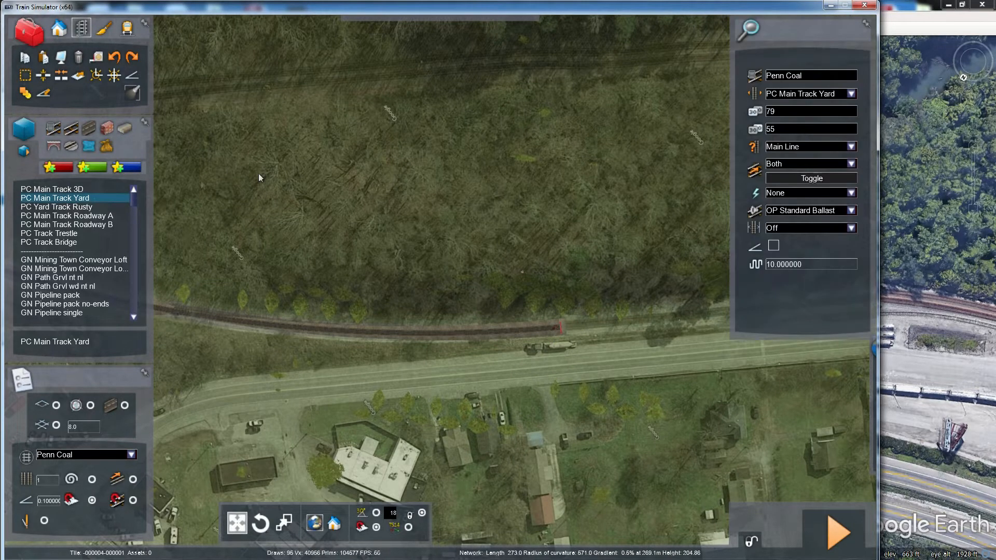
type("30")
left_click(851, 148)
left_click(809, 155)
left_click_drag(565, 329, 561, 280)
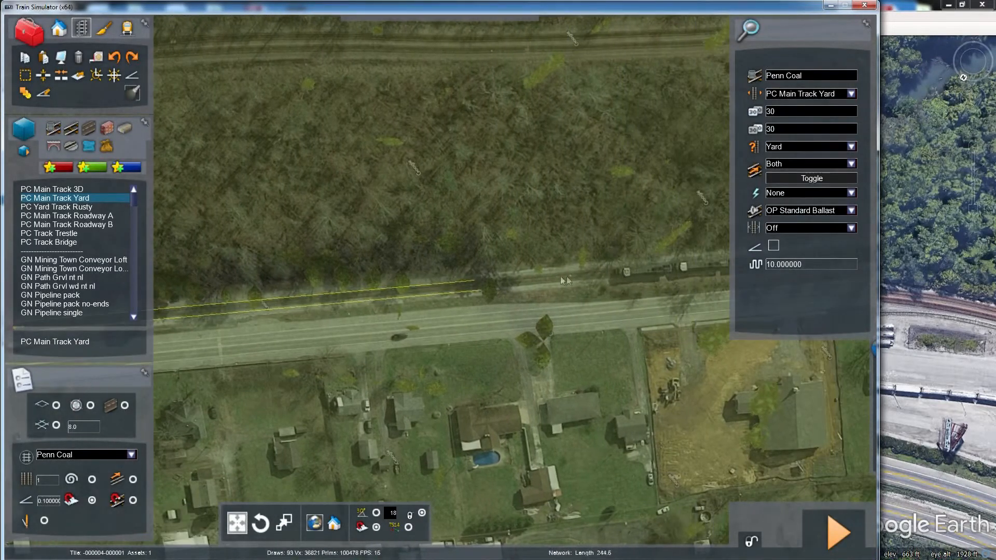
left_click_drag(464, 282, 455, 281)
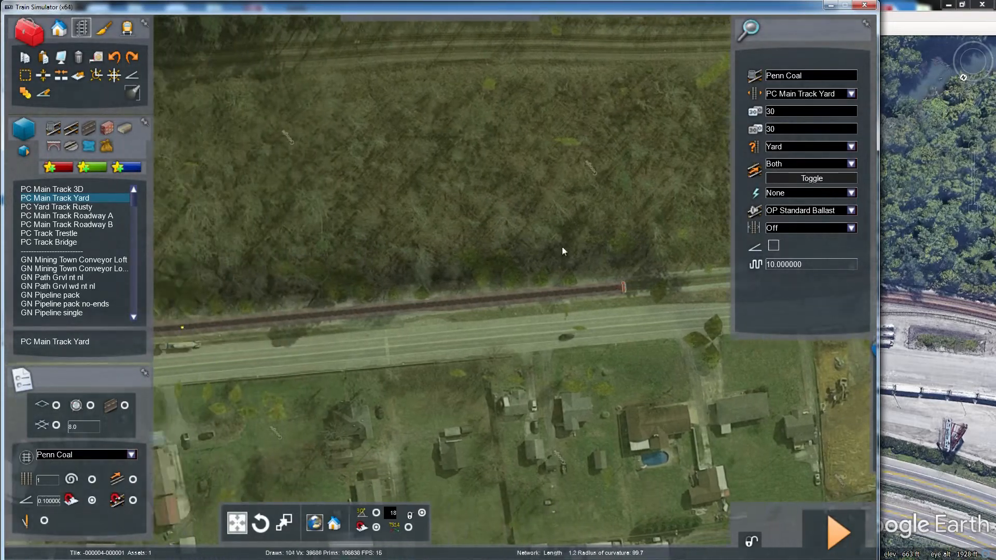
key("Left")
right_click_drag(536, 223, 503, 207)
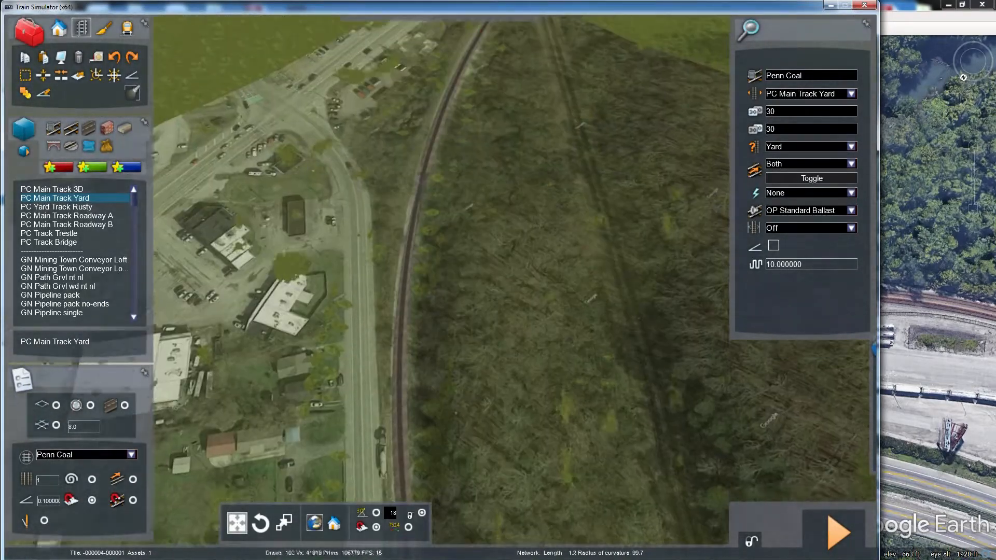
key("Down")
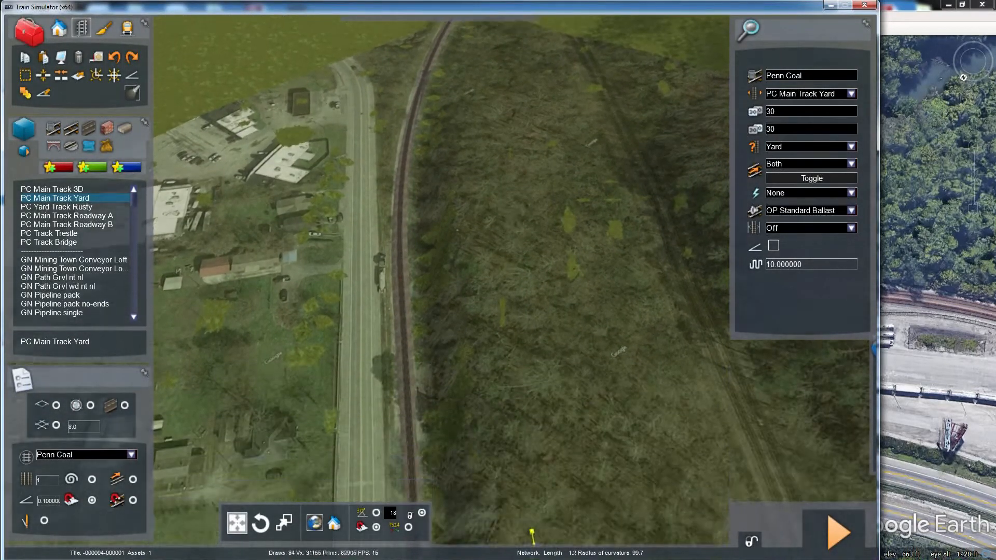
Step: Deselect the PC Main Track Yard track and hide the satellite map overlay on the terrain
right_click_drag(457, 231, 446, 210)
key("Down")
right_click_drag(431, 244, 425, 235)
right_click_drag(527, 238, 527, 225)
key("Down")
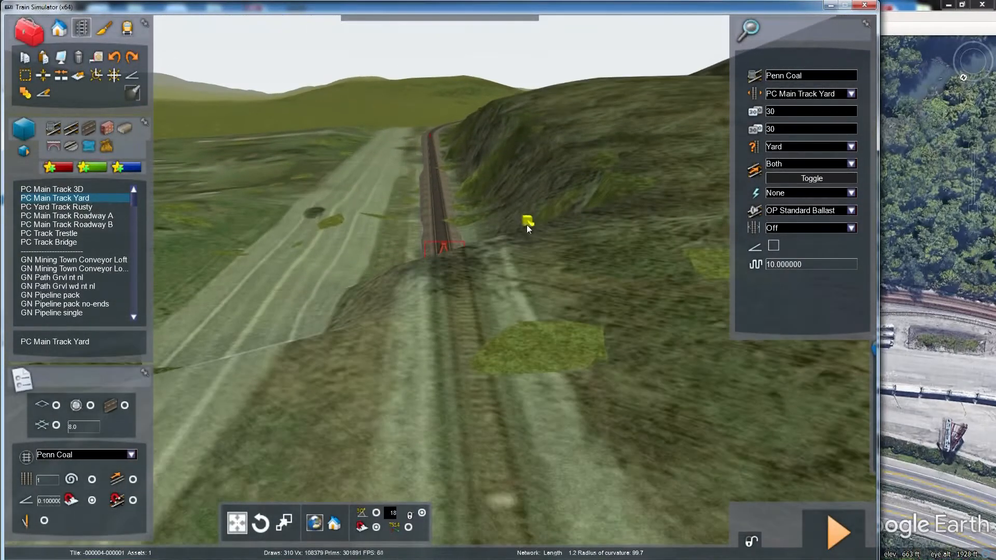
right_click(577, 254)
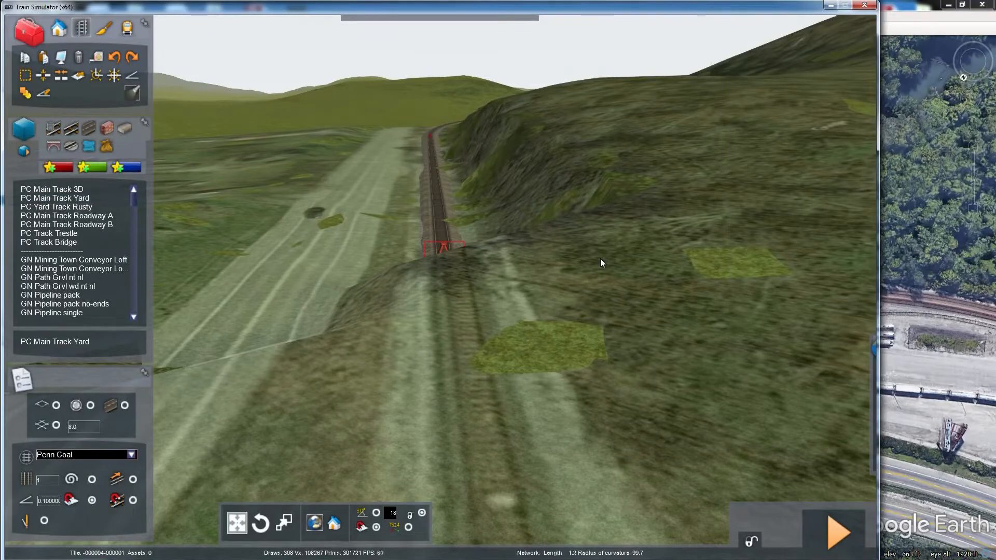
key("F8")
Step: Examine the laid track and its embankments on the bare terrain, following the line to the gap between the embankments
right_click_drag(601, 259, 573, 220)
key("Up")
key("Up")
key("Up")
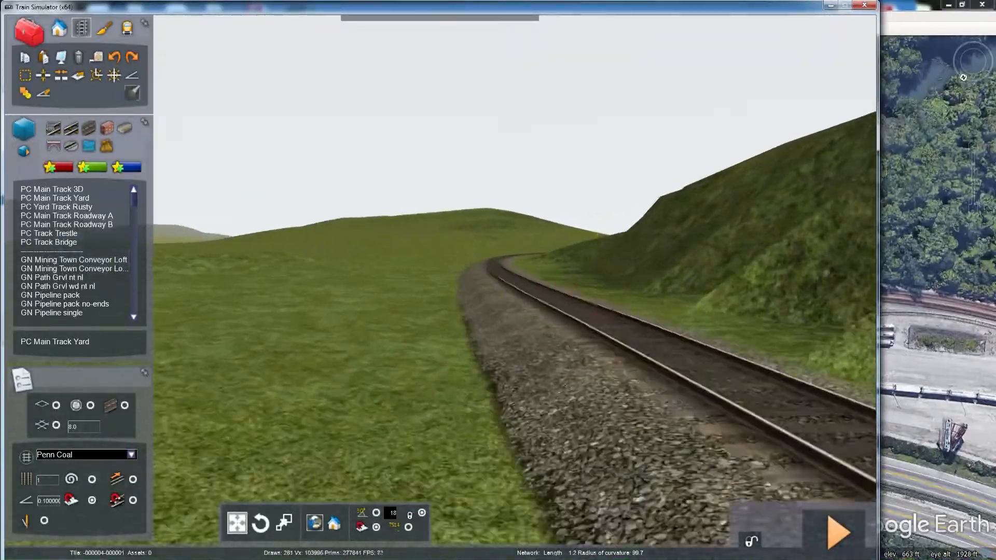
key("Left")
right_click_drag(573, 220, 767, 223)
key("Up")
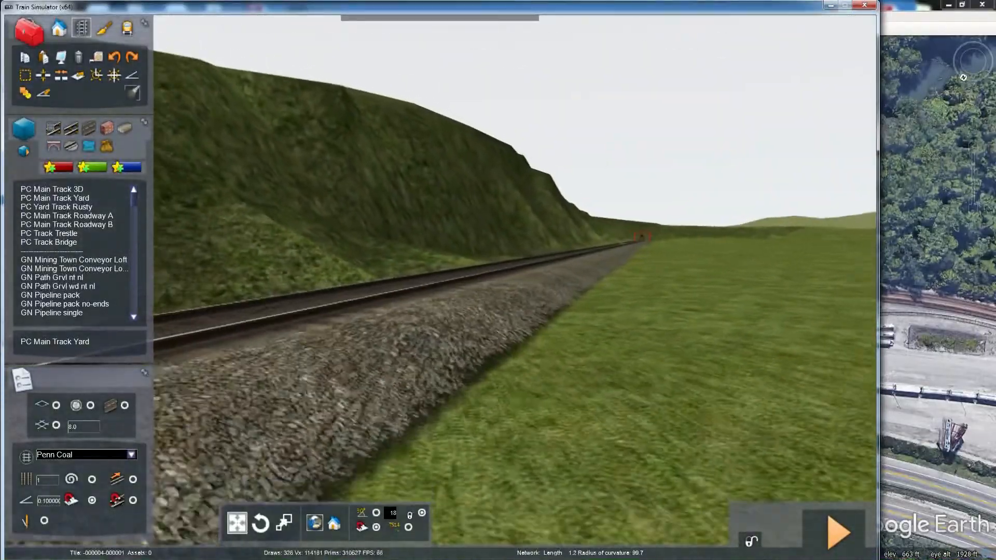
key("Up")
mouse_move(675, 224)
right_mouse_down()
mouse_move(495, 217)
mouse_move(555, 211)
right_mouse_up()
key("Up")
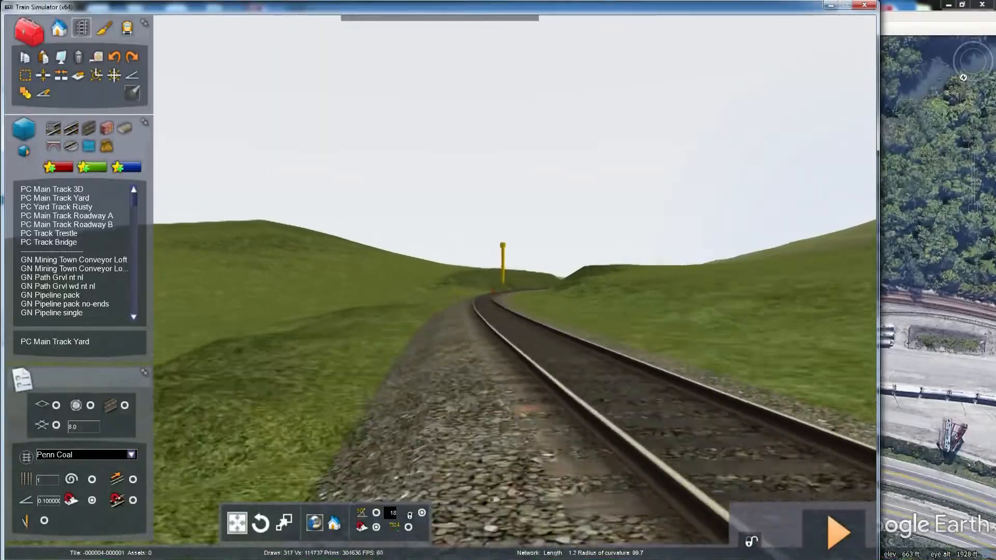
key("Up")
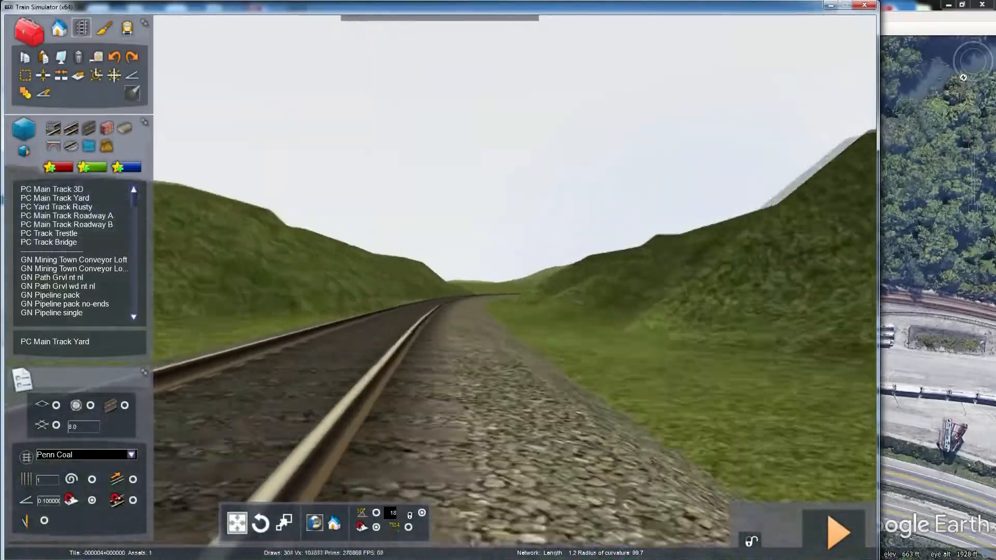
key("Up")
key("Up")
right_click_drag(508, 211, 534, 207)
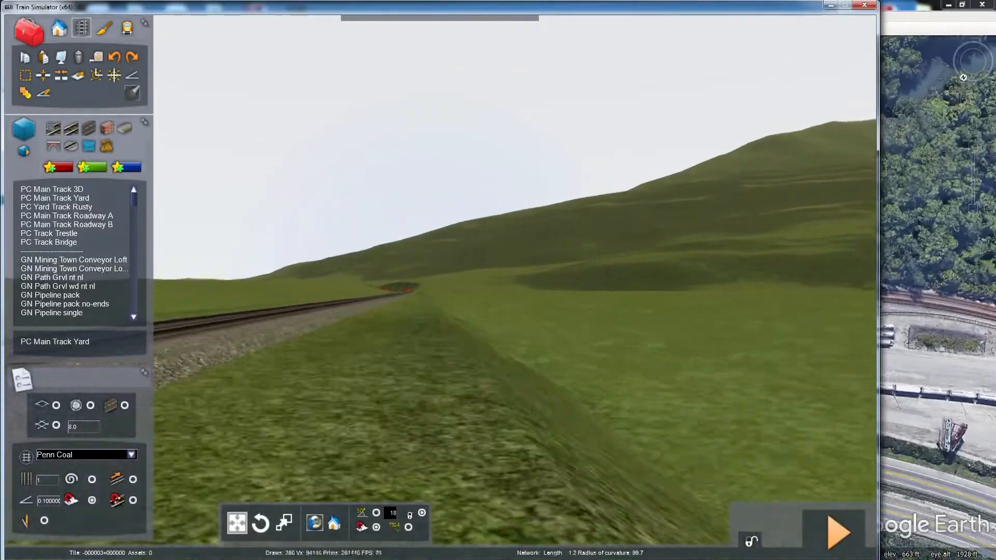
key("Up")
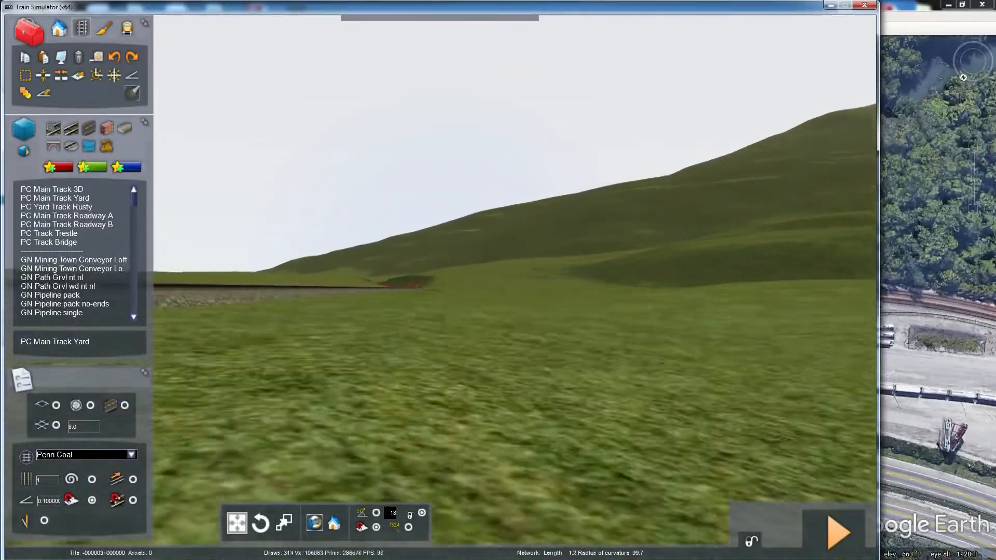
key("Up")
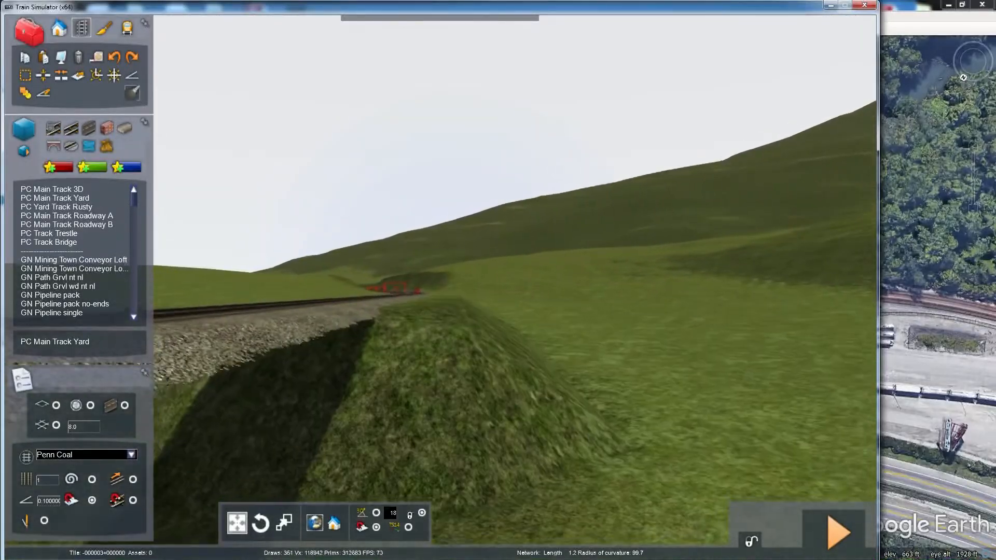
key("Left")
right_click_drag(459, 208, 459, 281)
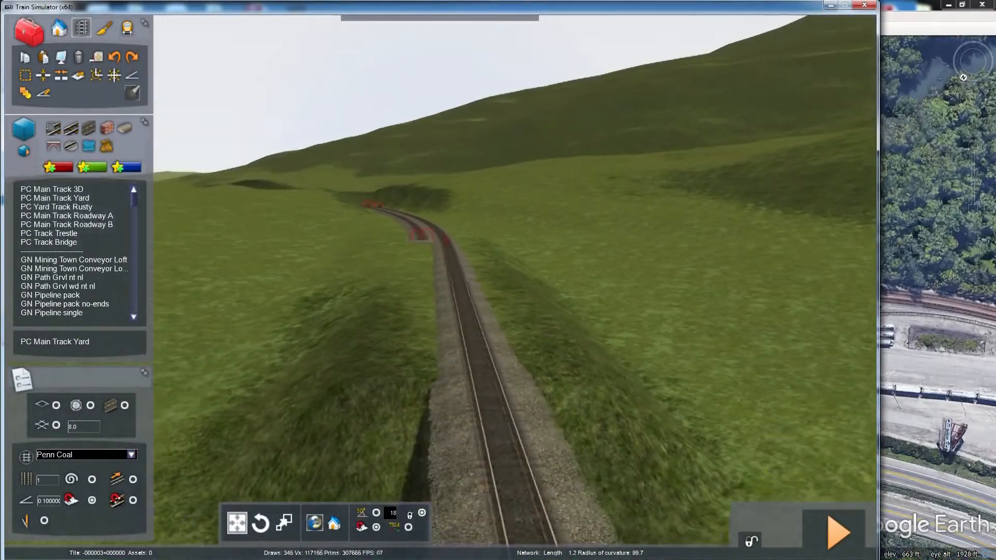
key("Up")
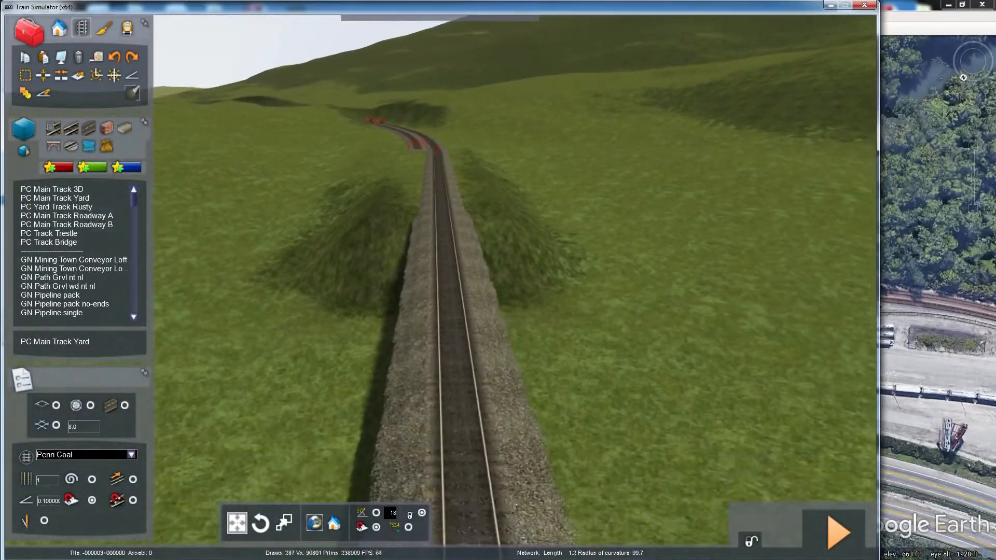
key("Left")
key("Down")
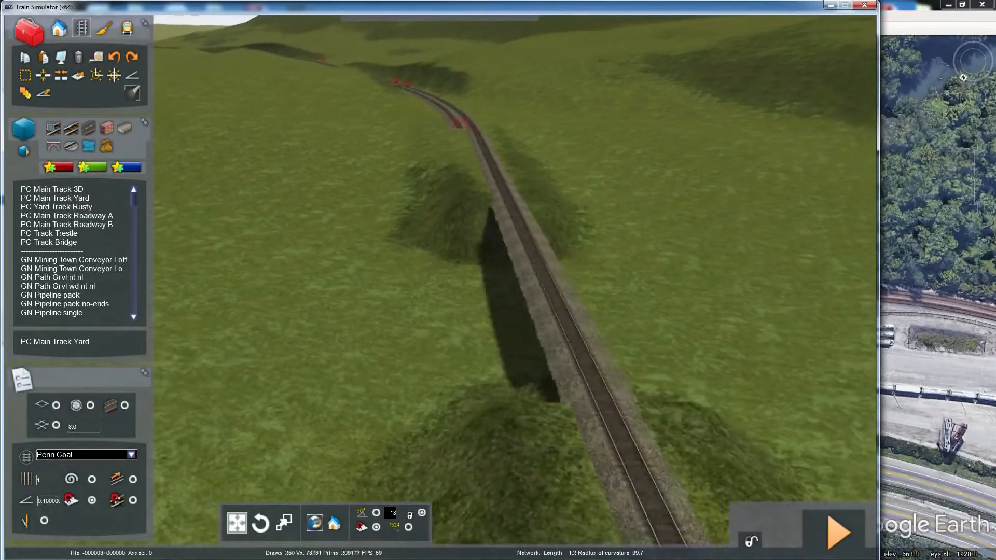
key("Right")
key("Up")
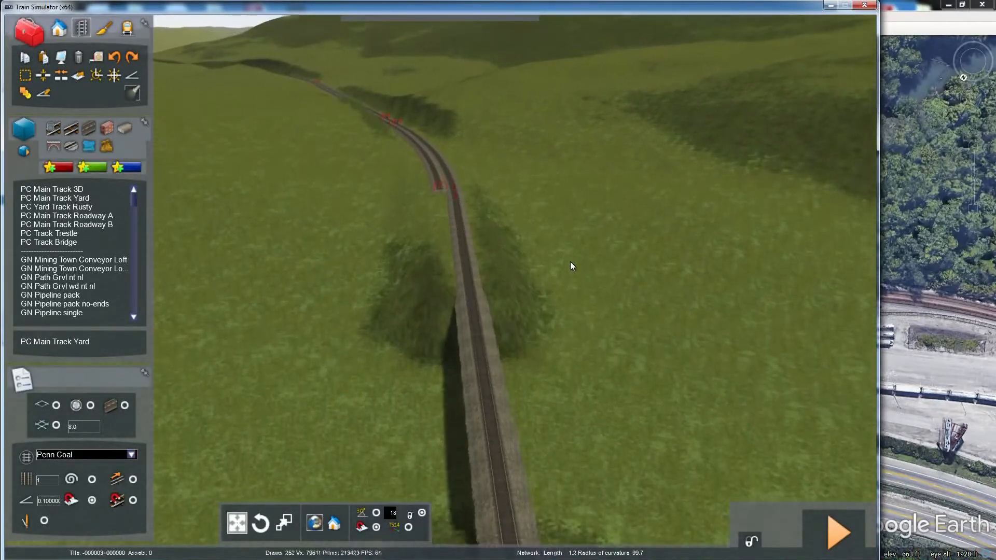
right_click_drag(570, 262, 568, 291)
key("Down")
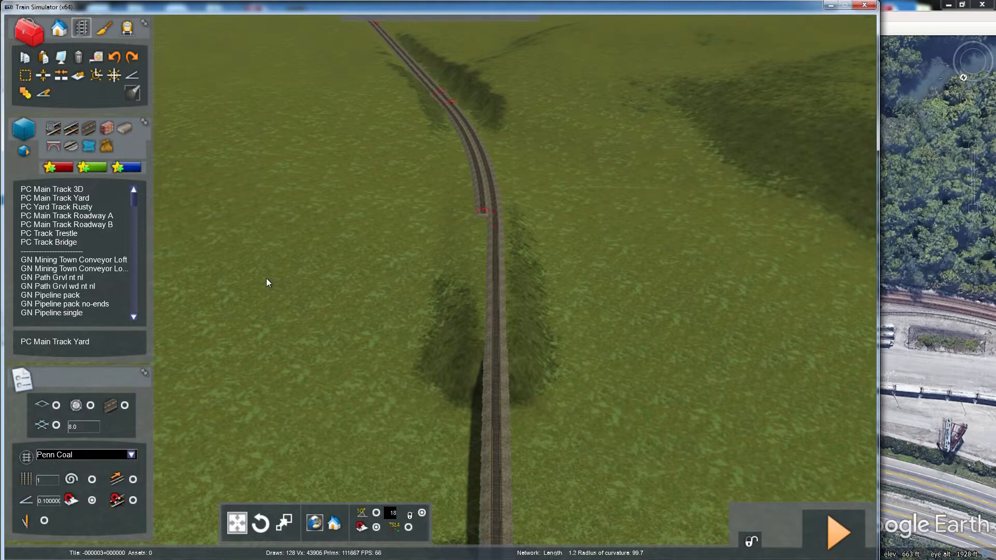
Step: Show the satellite map overlay again and set the track-laying gradient to 0
key("F8")
right_click_drag(267, 278, 321, 368)
key("Left")
key("Left")
key("Down")
key("Right")
key("Right")
key("Up")
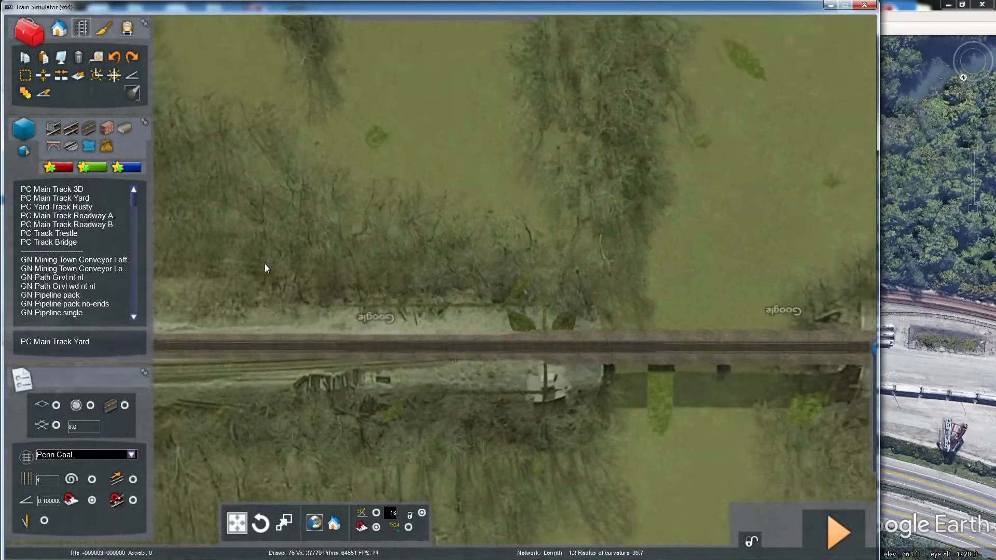
key("Down")
key("Down")
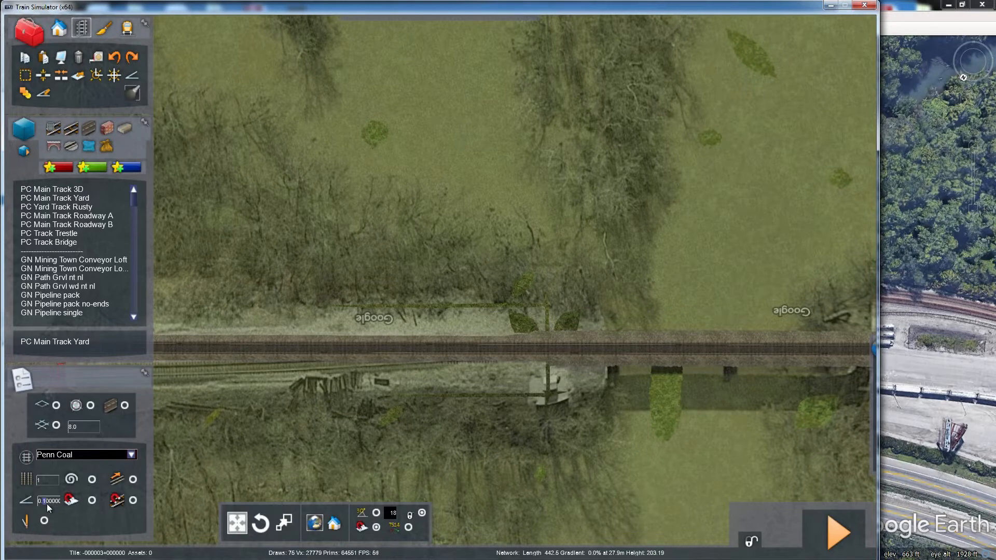
type("0")
Step: Raise the height of the map overlay until the imagery covers the laid track
mouse_move(847, 398)
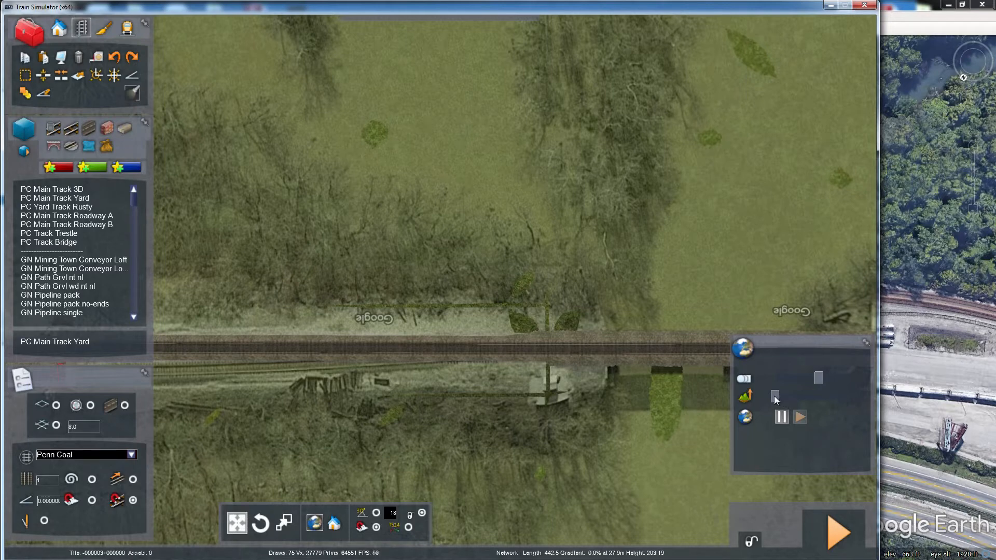
mouse_move(778, 397)
left_mouse_down()
mouse_move(792, 397)
mouse_move(783, 397)
left_mouse_up()
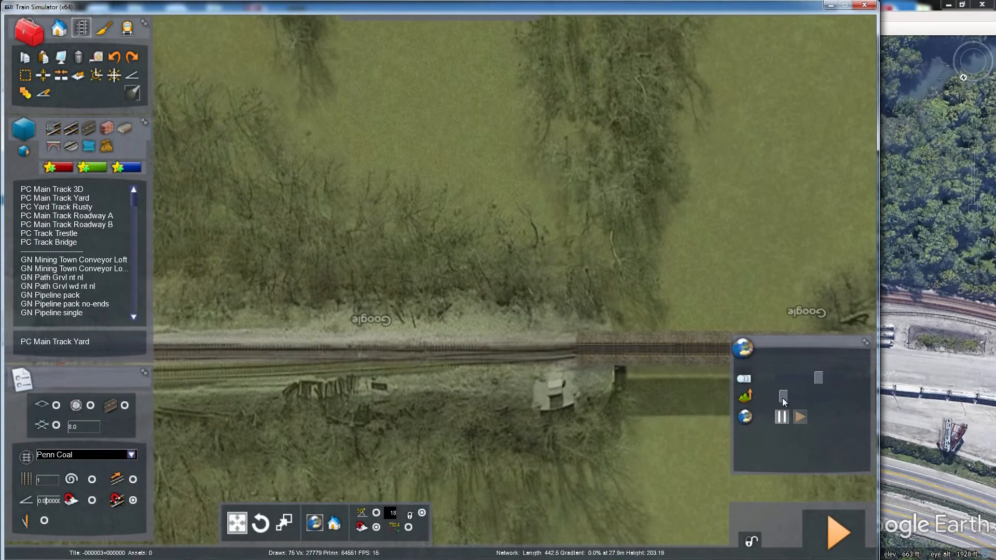
left_click(804, 399)
mouse_move(804, 402)
left_mouse_down()
mouse_move(766, 401)
mouse_move(793, 400)
left_mouse_up()
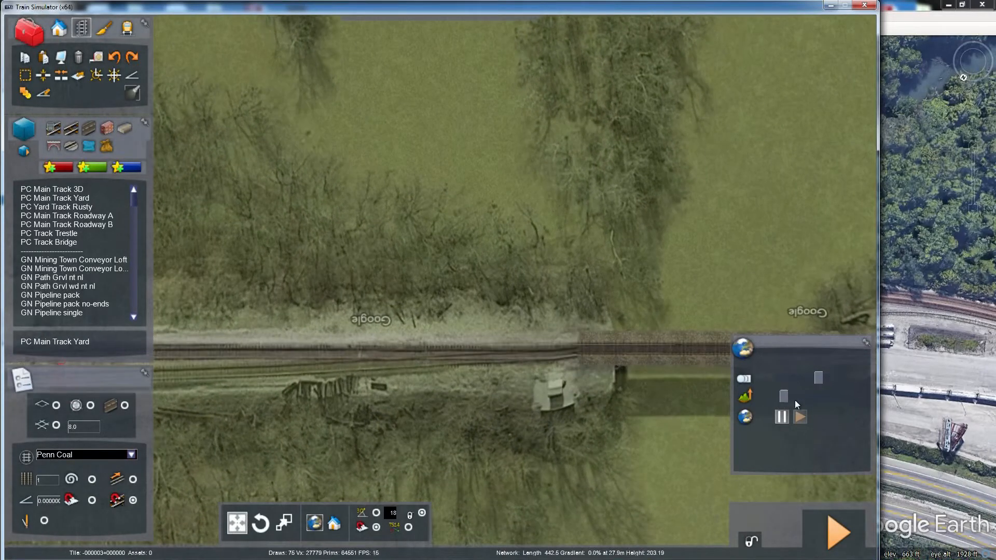
Step: Compare the track's alignment with the raised imagery around the bridge end, lowering and raising the overlay once
right_click_drag(577, 402, 474, 403)
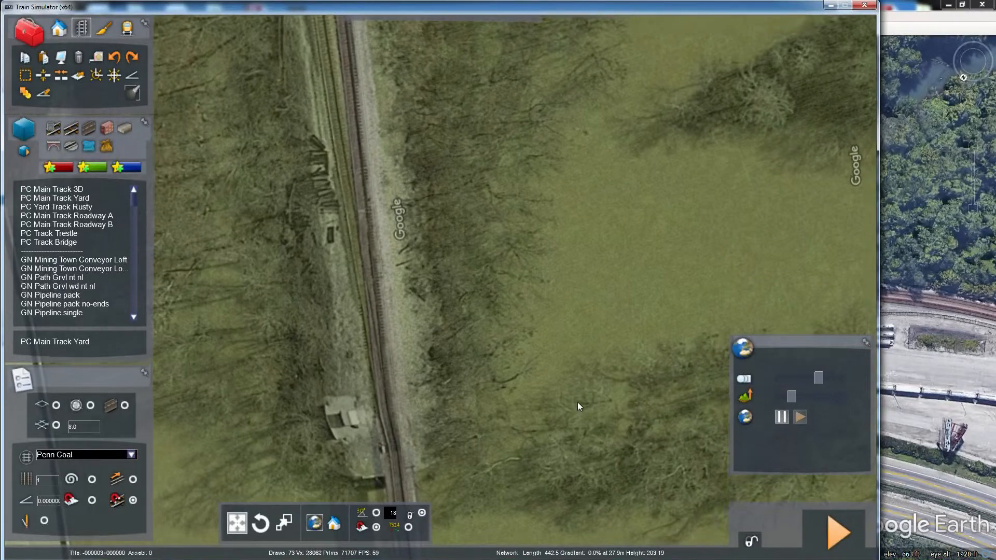
scroll(578, 403, "down", 3)
key("Left")
scroll(577, 403, "up", 3)
key("Left")
scroll(579, 405, "down", 2)
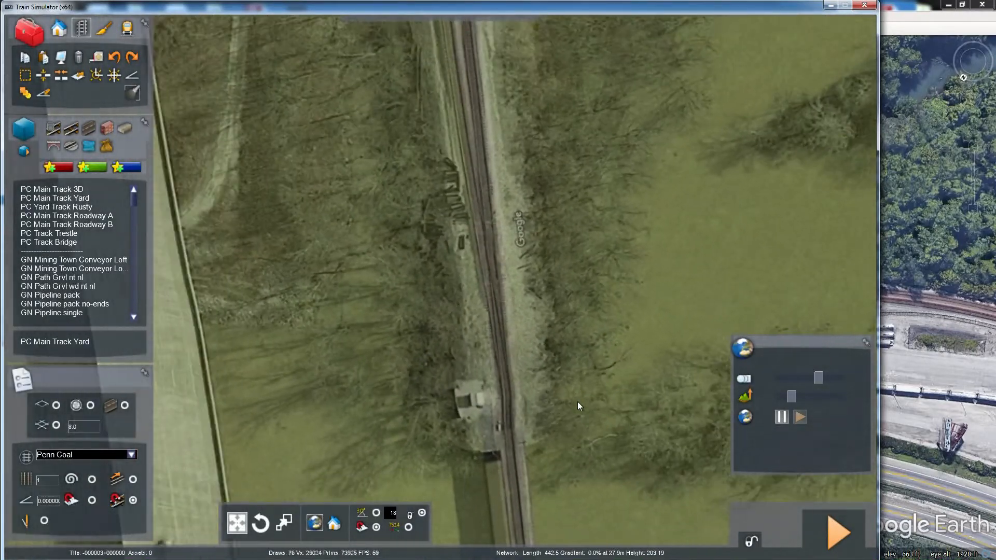
scroll(575, 404, "up", 2)
key("Right")
key("Down")
scroll(572, 406, "up", 5)
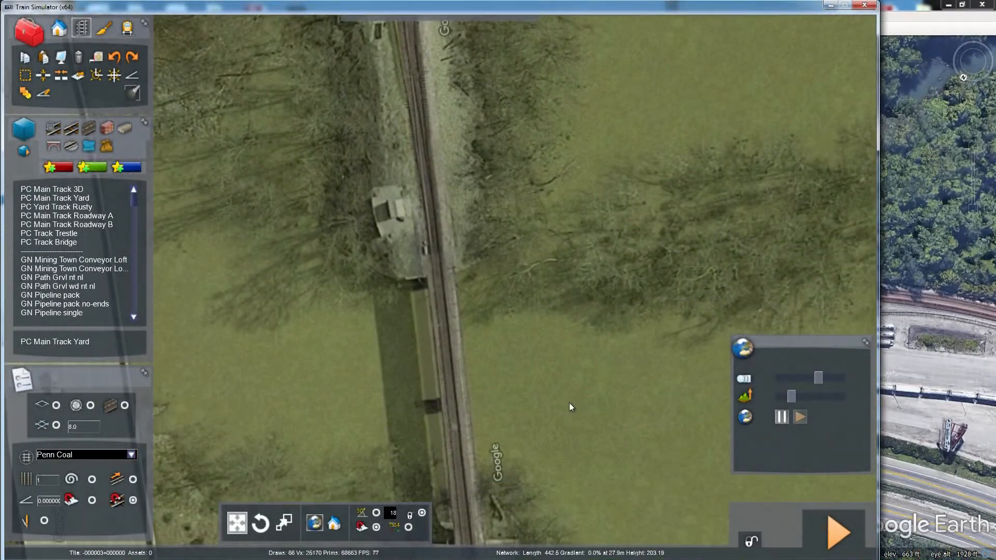
left_click(420, 229)
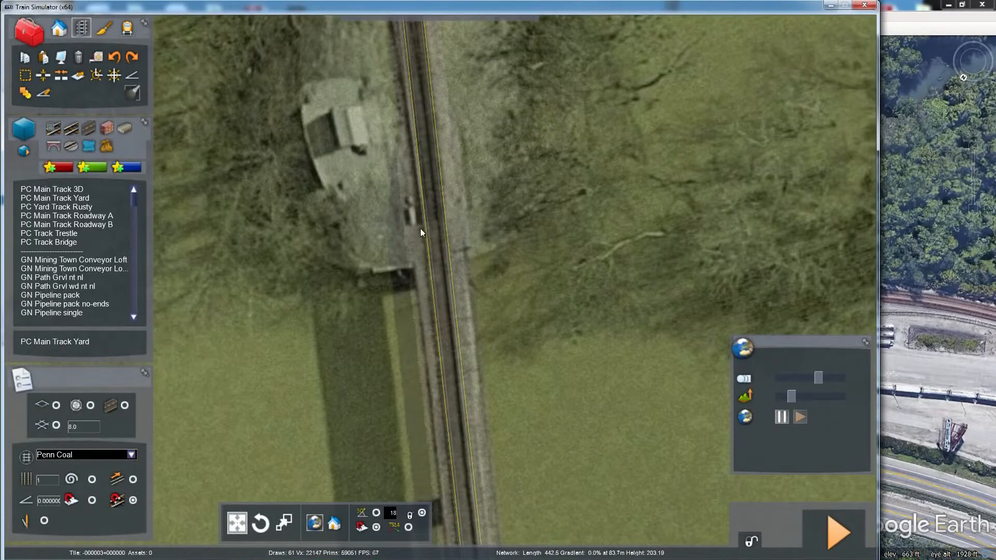
left_click(417, 222)
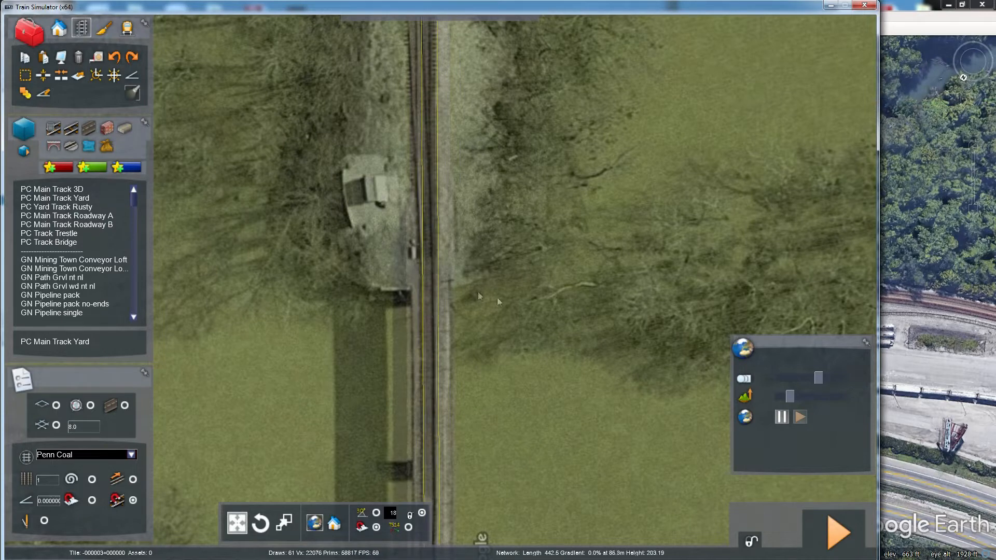
left_click_drag(790, 397, 773, 398)
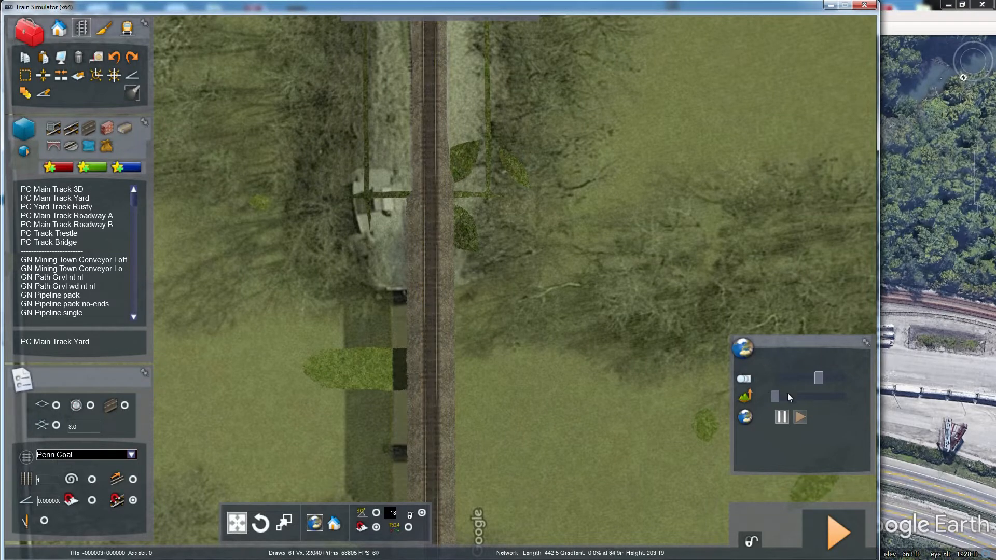
left_click_drag(777, 398, 792, 400)
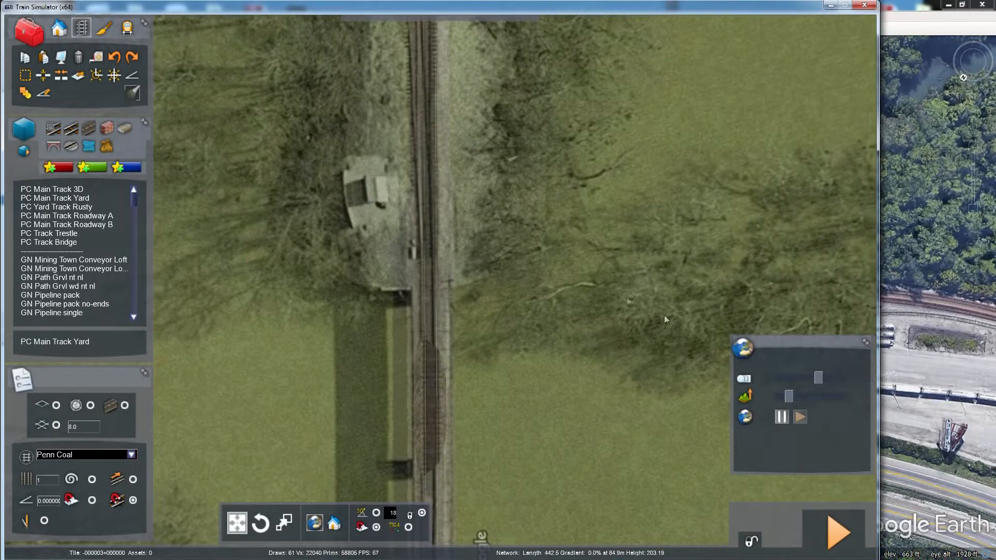
Step: Place an A_Marker01 scenery marker on the track just before the bridge abutment shown in the imagery
left_click(58, 29)
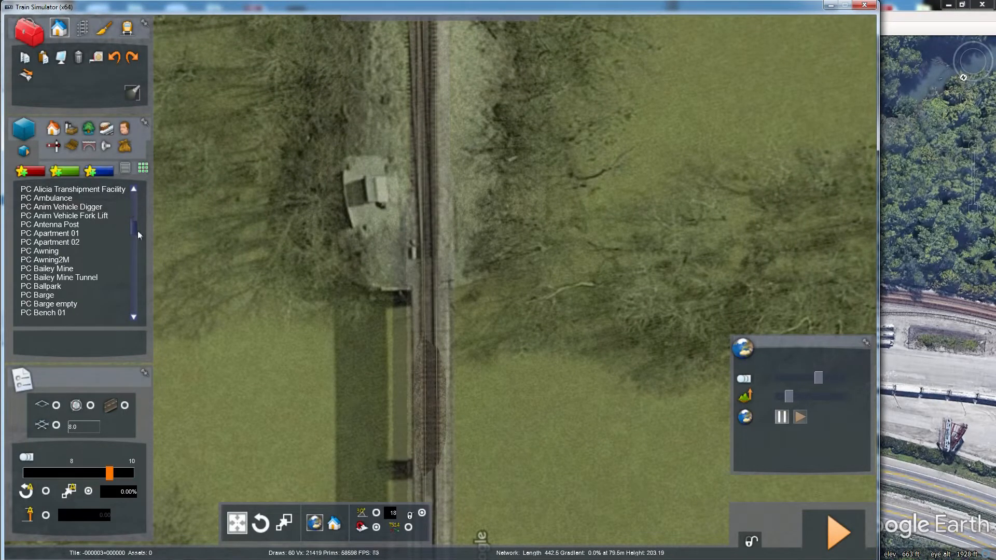
left_click_drag(133, 228, 132, 194)
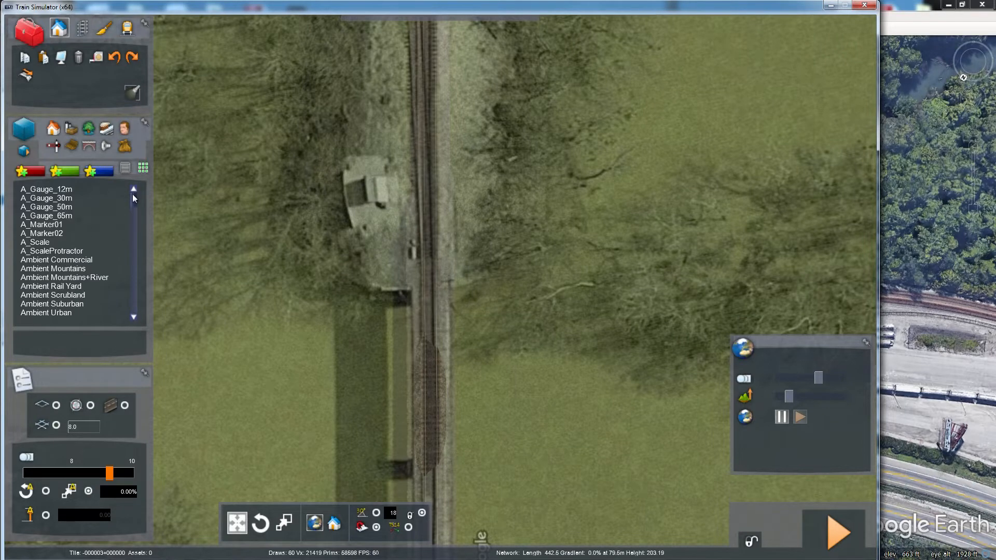
left_click(41, 225)
left_click(377, 265)
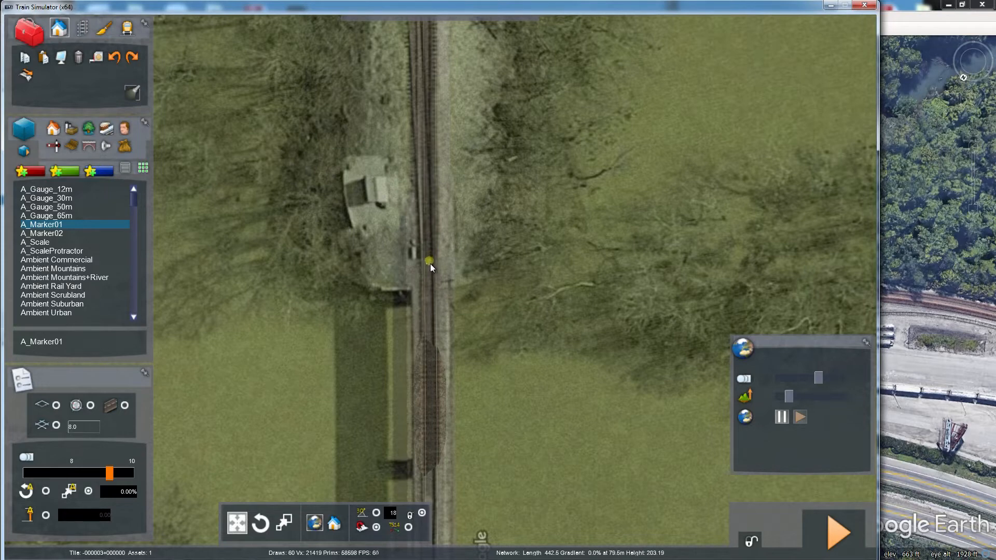
left_click(430, 264)
key("Delete")
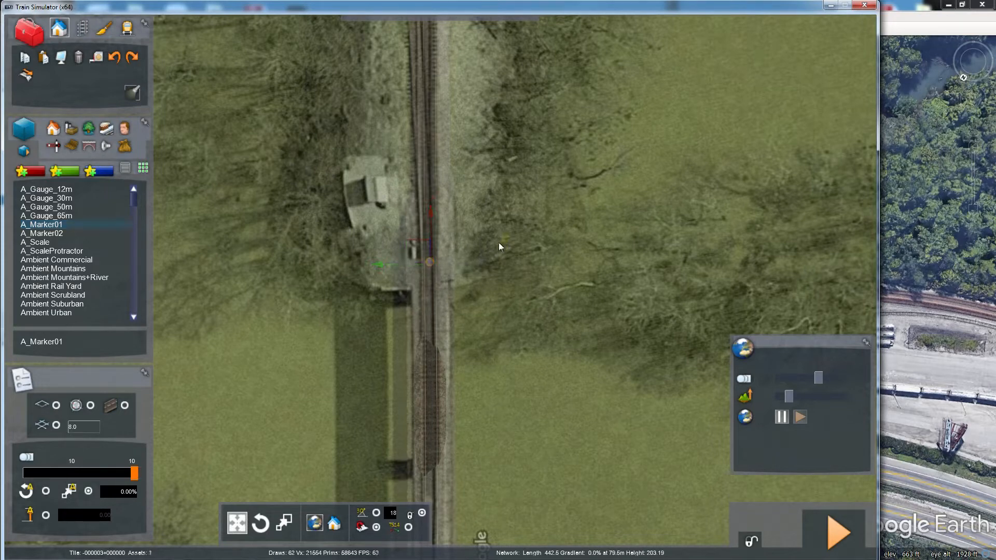
Step: Lower the map overlay to its minimum height, back beneath the track and the yellow marker
left_click_drag(794, 399, 723, 399)
scroll(488, 282, "up", 5)
mouse_move(488, 283)
right_mouse_down()
mouse_move(477, 275)
mouse_move(472, 85)
mouse_move(466, 100)
right_mouse_up()
scroll(476, 223, "down", 5)
scroll(476, 158, "down", 5)
scroll(476, 134, "up", 5)
key("Left")
scroll(472, 86, "down", 4)
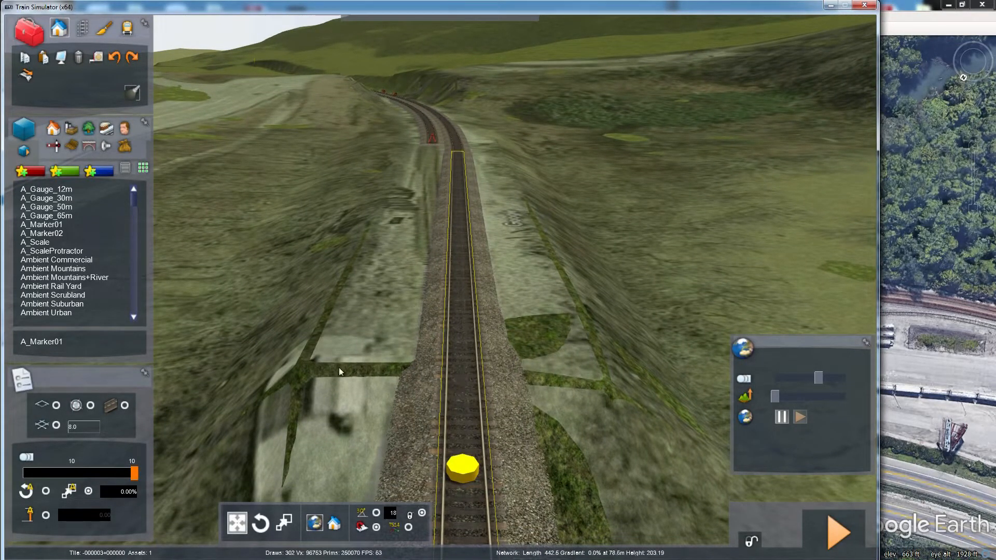
Step: Choose PC Main Track Yard as the track to lay, with primary and secondary speed limits of 30 and track type Yard
left_click(82, 28)
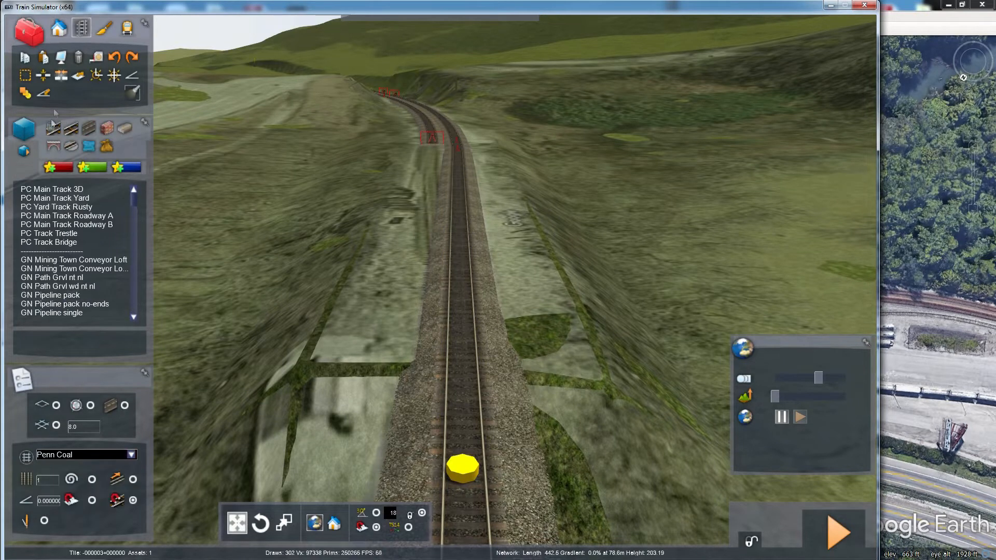
left_click(49, 197)
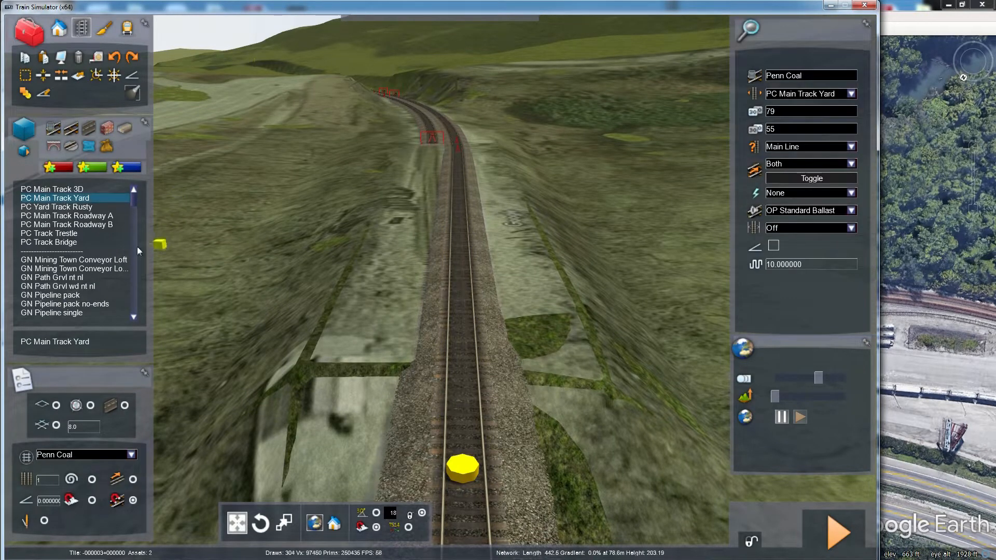
left_click(785, 112)
type("30")
left_click(795, 129)
type("3")
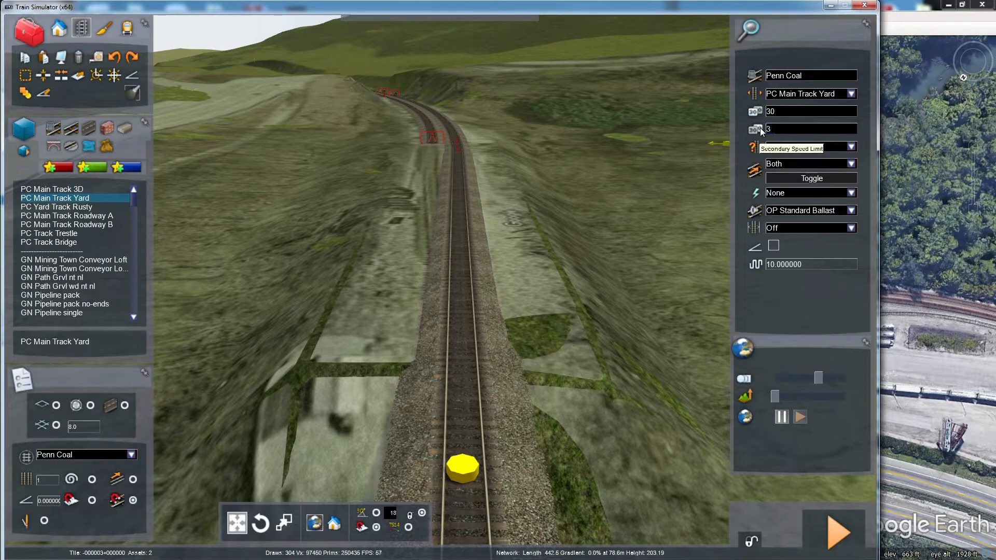
type("0")
left_click(793, 147)
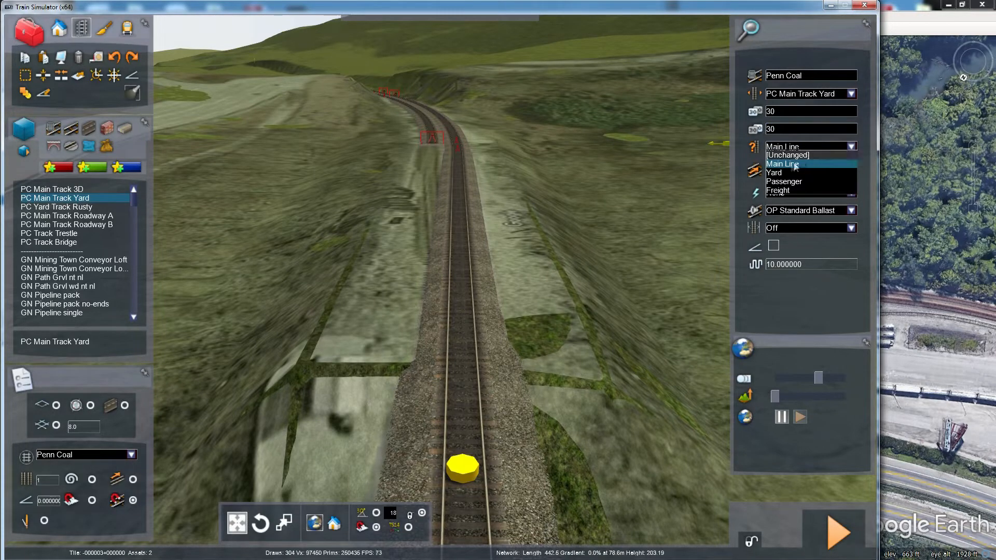
left_click(780, 172)
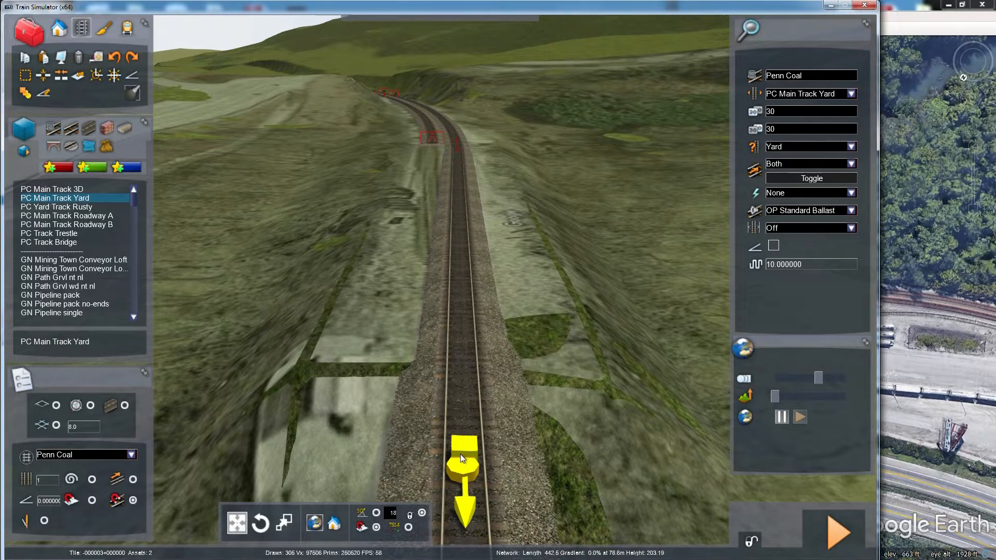
Step: Try branching a yard track about 55 m long off the main track from the yellow marker toward the unfinished siding
mouse_move(460, 454)
left_mouse_down()
mouse_move(457, 195)
mouse_move(460, 217)
mouse_move(461, 425)
mouse_move(421, 236)
mouse_move(422, 156)
mouse_move(466, 460)
mouse_move(422, 247)
mouse_move(433, 199)
mouse_move(479, 417)
mouse_move(507, 400)
mouse_move(430, 197)
mouse_move(451, 272)
mouse_move(432, 197)
left_mouse_up()
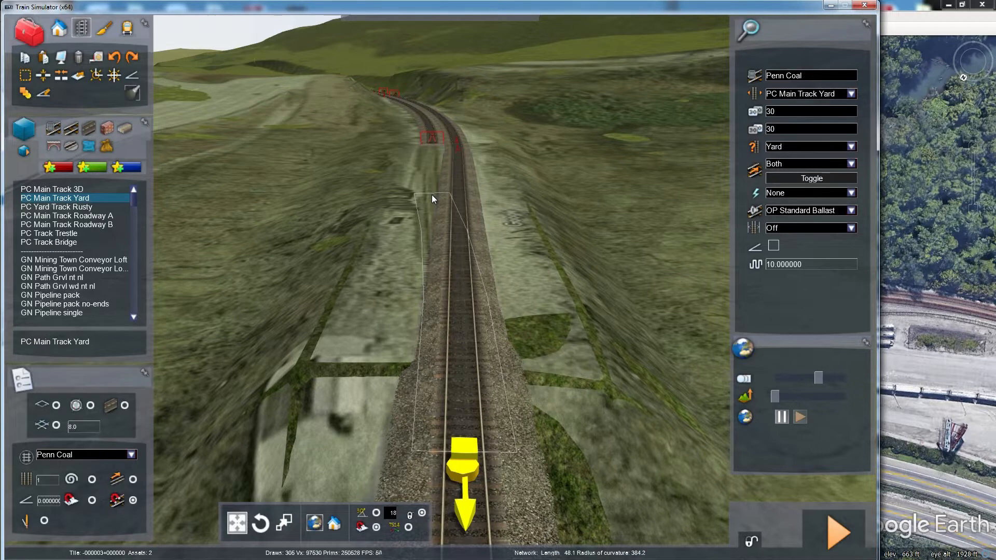
left_click_drag(431, 195, 432, 183)
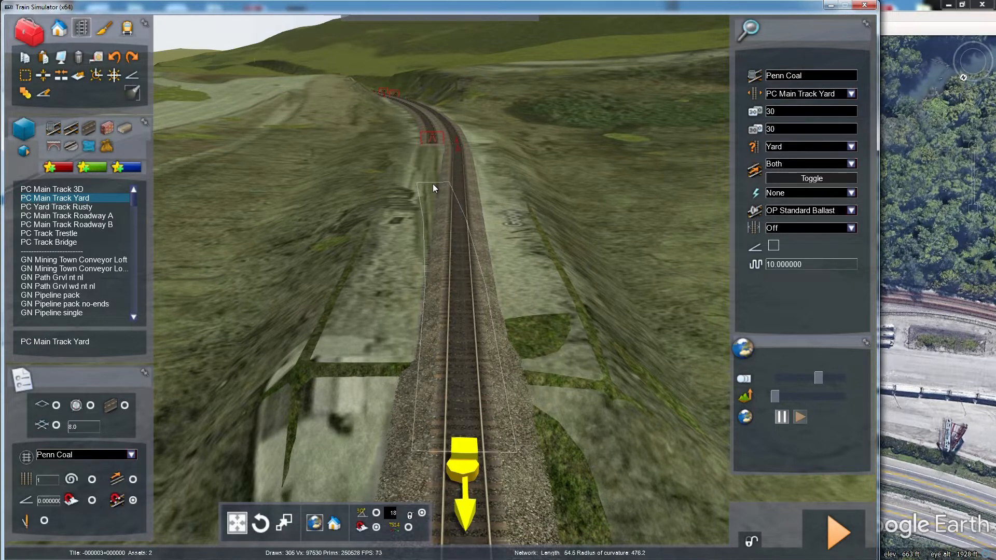
left_click_drag(432, 184, 433, 183)
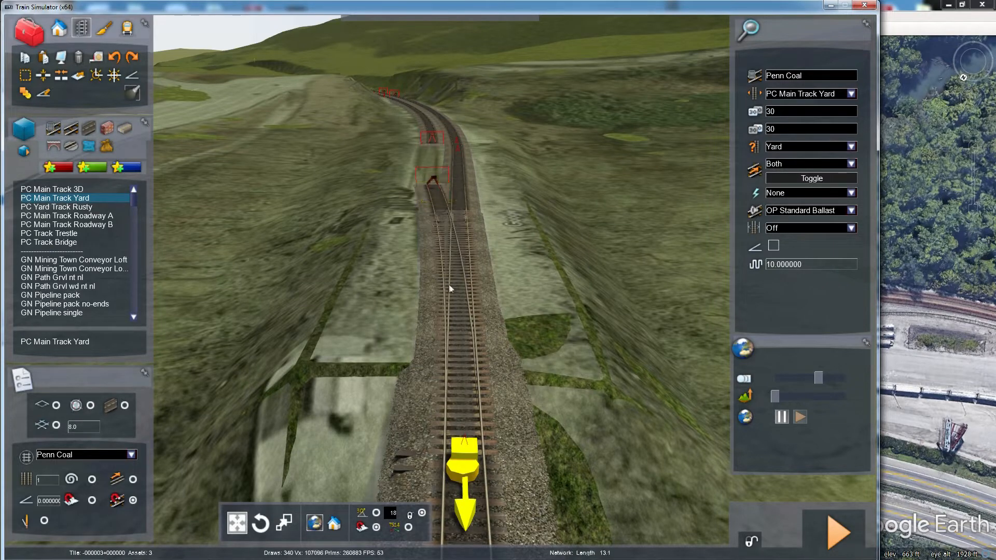
Step: Examine the new turnout from the yellow marker along its crossing rails to the branch's end
key("Up")
right_click_drag(462, 341, 494, 309)
key("Down")
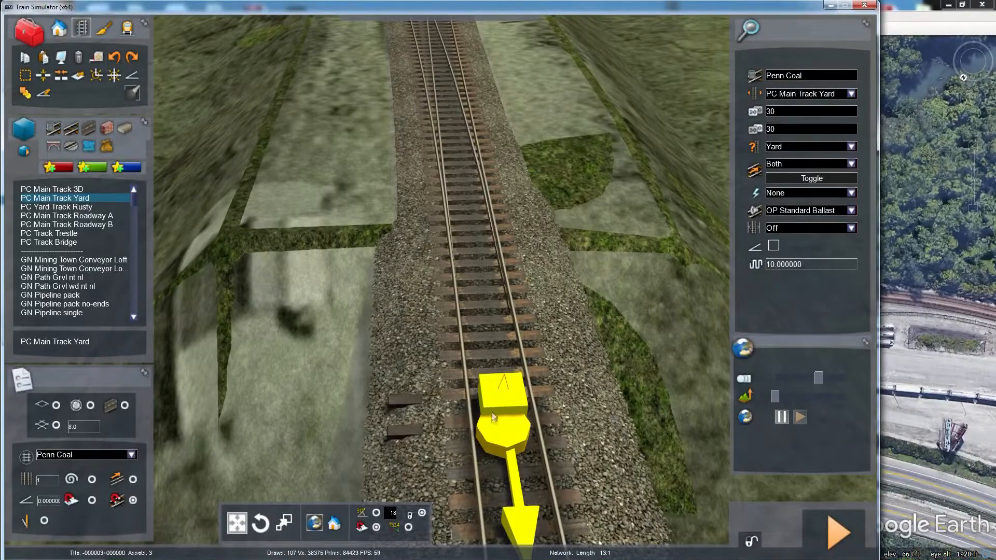
mouse_move(460, 261)
right_mouse_down()
mouse_move(457, 149)
mouse_move(441, 110)
right_mouse_up()
key("Up")
right_click_drag(460, 280, 456, 250)
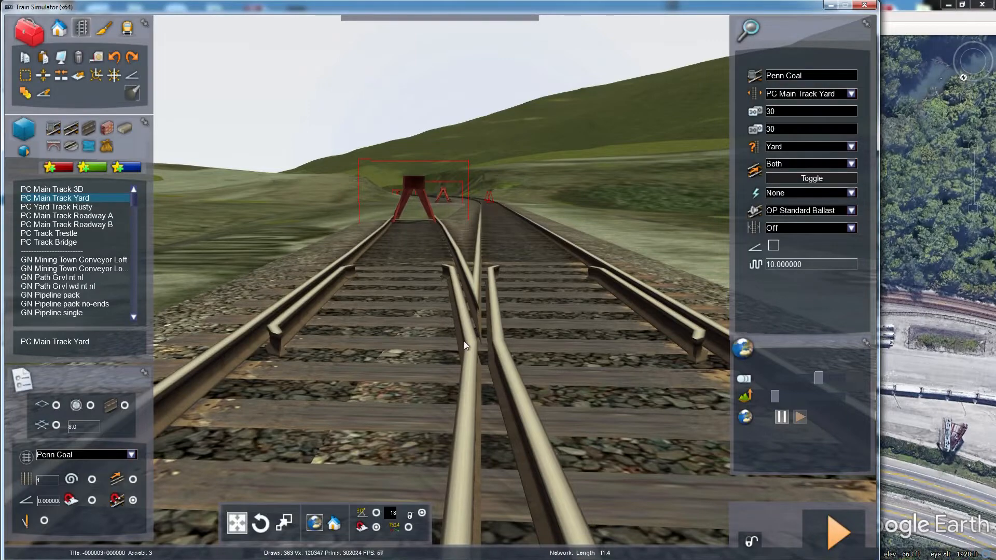
scroll(464, 352, "down", 5)
key("Down")
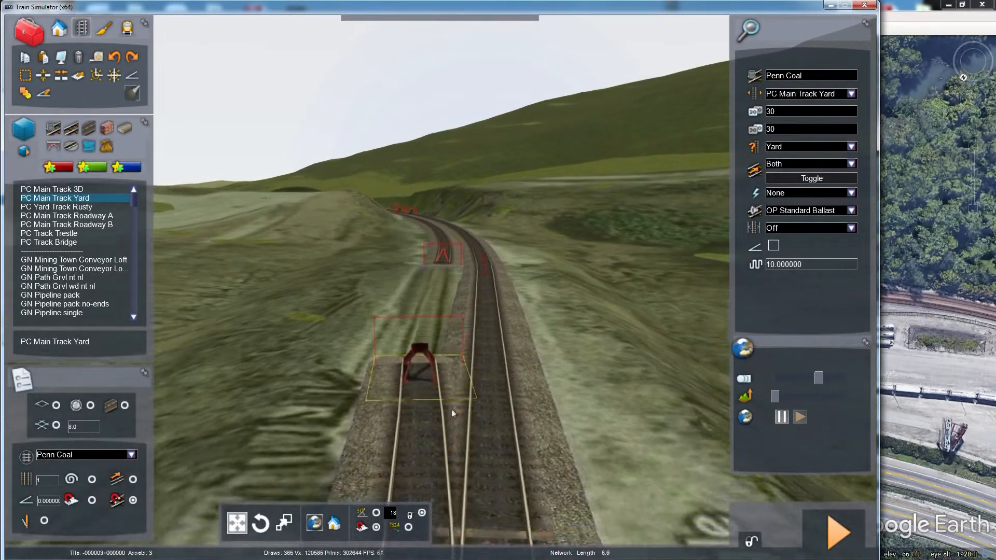
Step: Cancel extending the branch toward the siding and undo the newly laid turnout
key("Left")
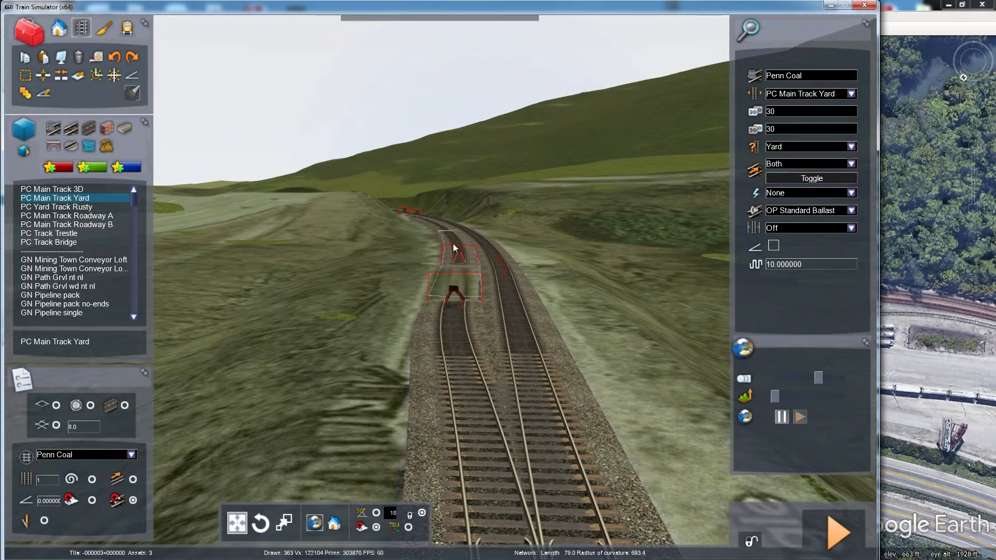
right_click(451, 275)
key("Down")
key("Down")
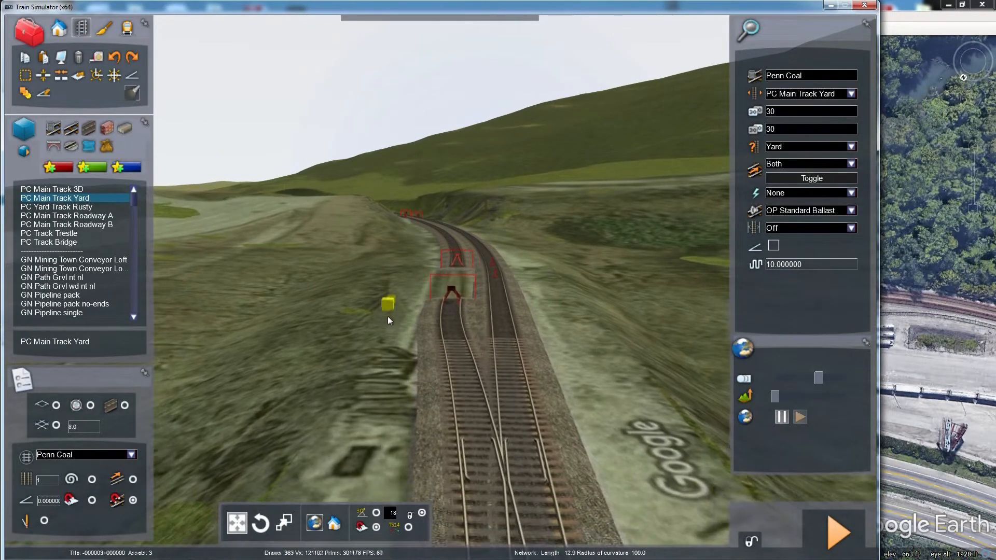
key("Down")
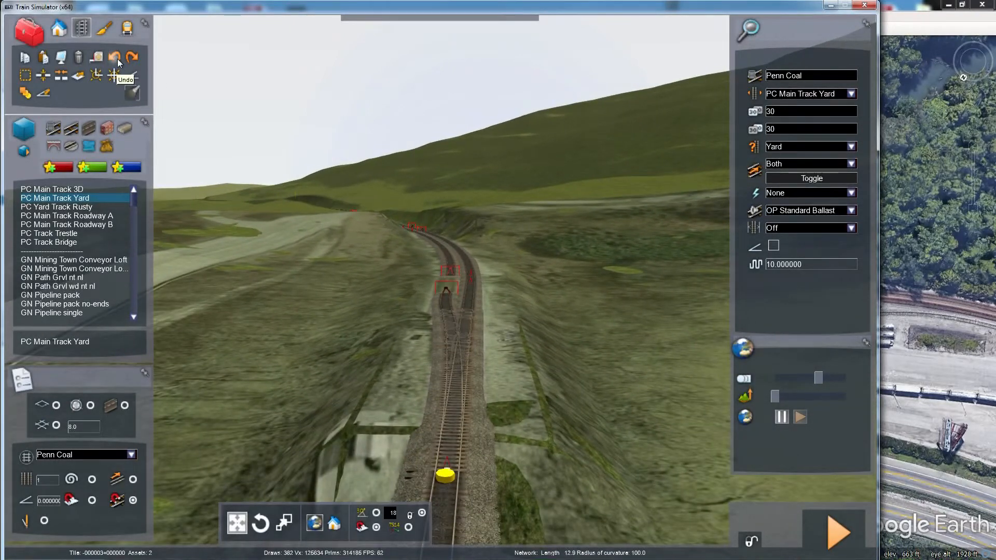
left_click(118, 62)
left_click(118, 57)
Step: Lay a yard track curving off the main track from the yellow marker, following the siding's path in the satellite imagery
right_click_drag(217, 280, 223, 317)
right_click_drag(160, 156, 154, 214)
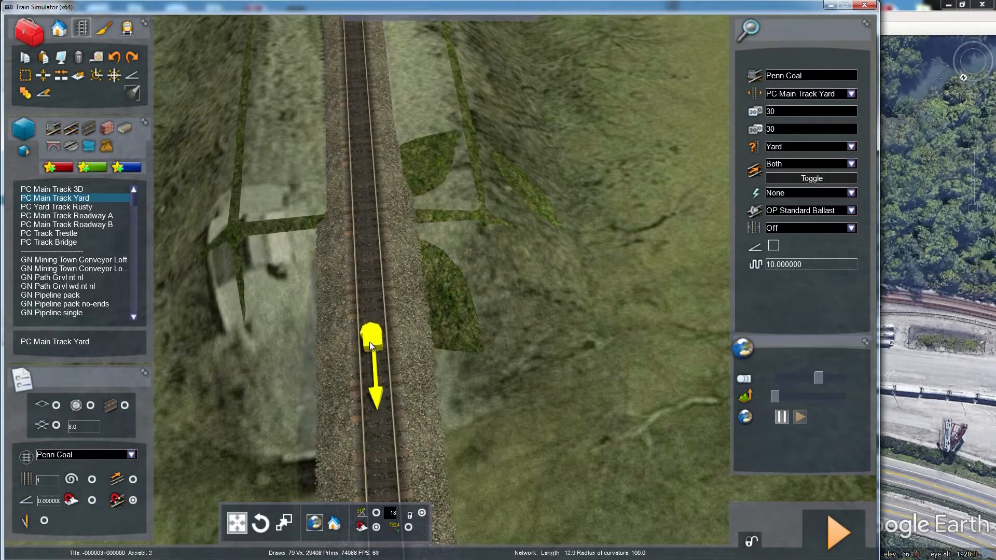
left_click_drag(369, 345, 333, 126)
right_click_drag(333, 125, 504, 213)
scroll(331, 117, "down", 6)
left_click_drag(299, 154, 343, 248)
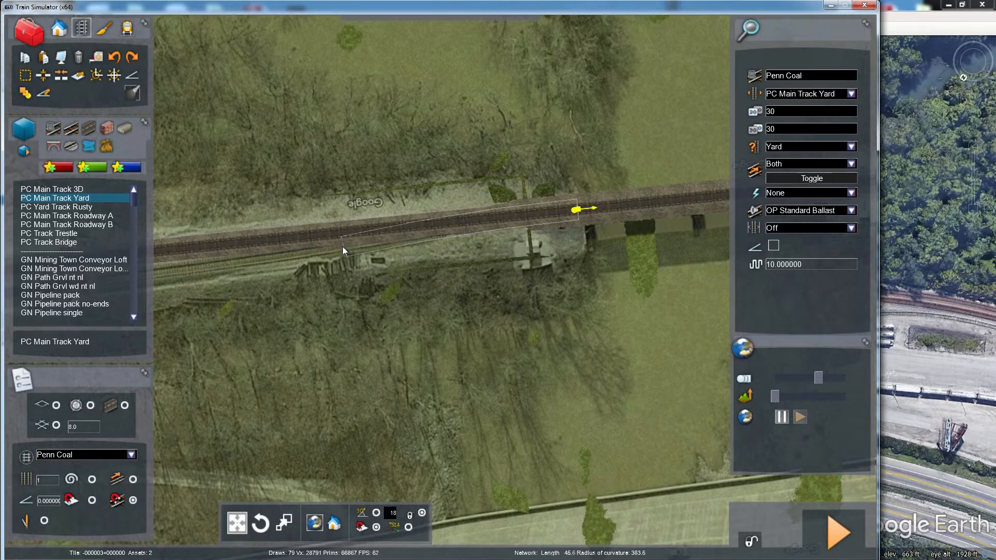
left_click_drag(341, 249, 320, 251)
left_click_drag(332, 248, 332, 248)
scroll(325, 259, "up", 2)
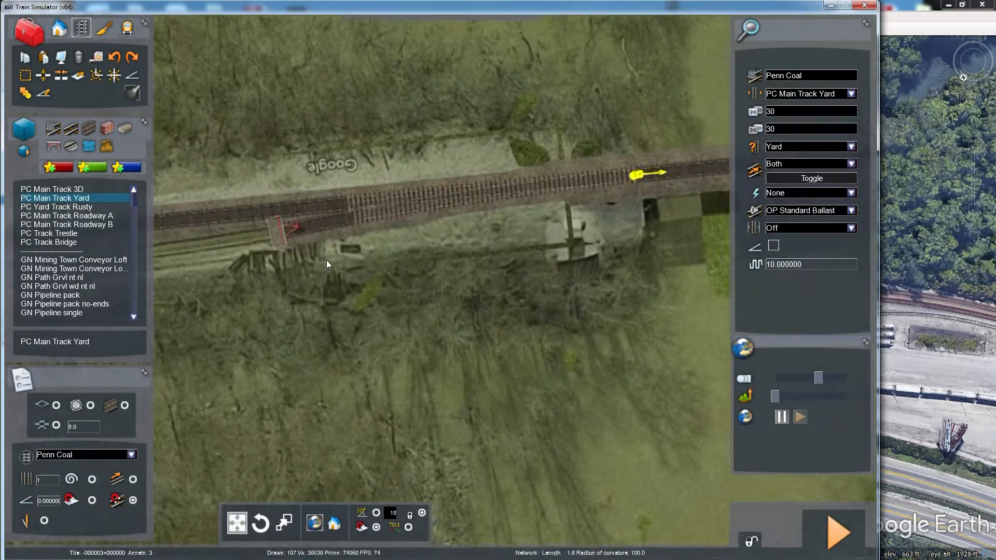
Step: Extend the branch track about 16 m, curving it along the siding's path in the imagery beside the main track
right_click_drag(326, 260, 353, 260)
key("Left")
scroll(325, 260, "down", 2)
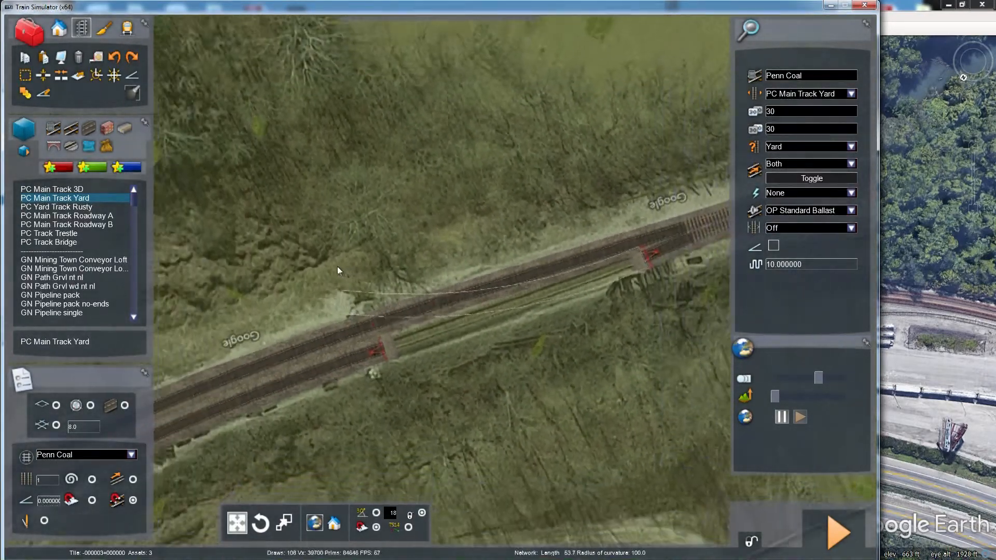
scroll(336, 266, "down", 2)
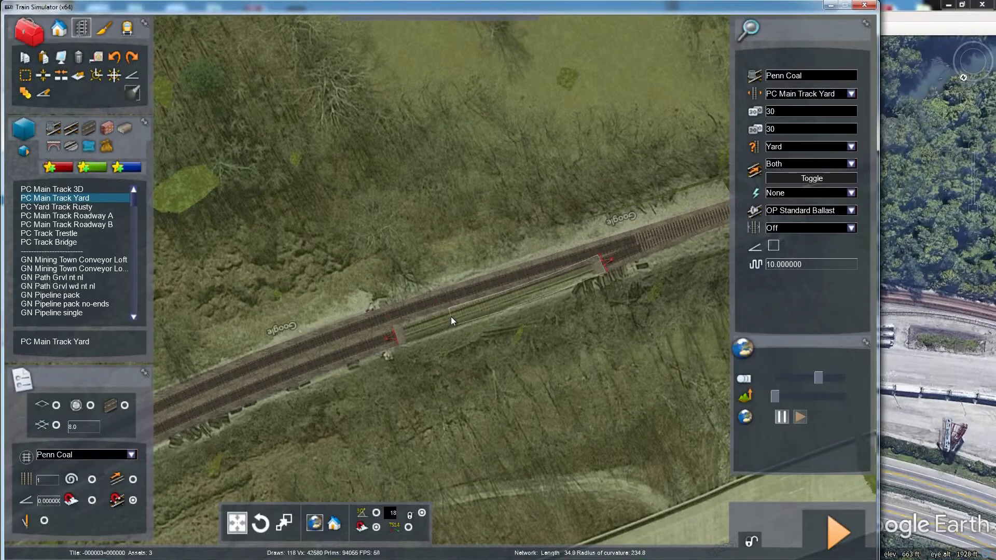
right_click_drag(415, 321, 389, 321)
scroll(415, 321, "up", 3)
key("Right")
key("Left")
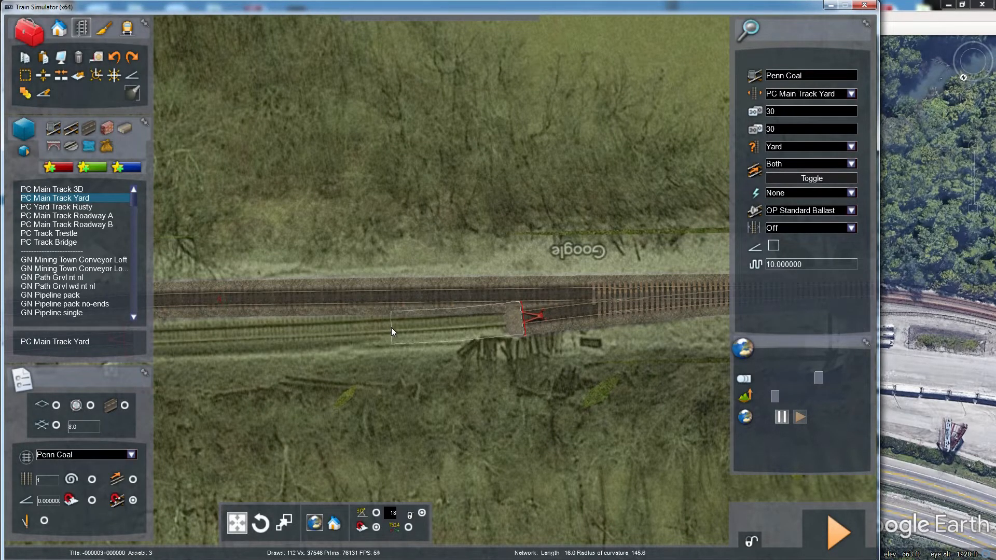
left_click(391, 328)
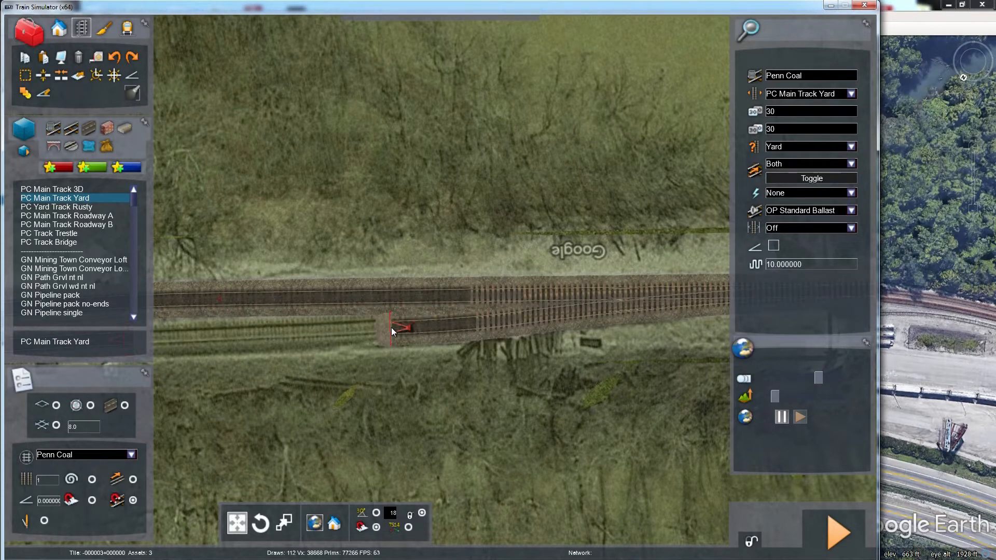
Step: Try to bridge the remaining gap between the branch's end and the existing siding's end
key("Left")
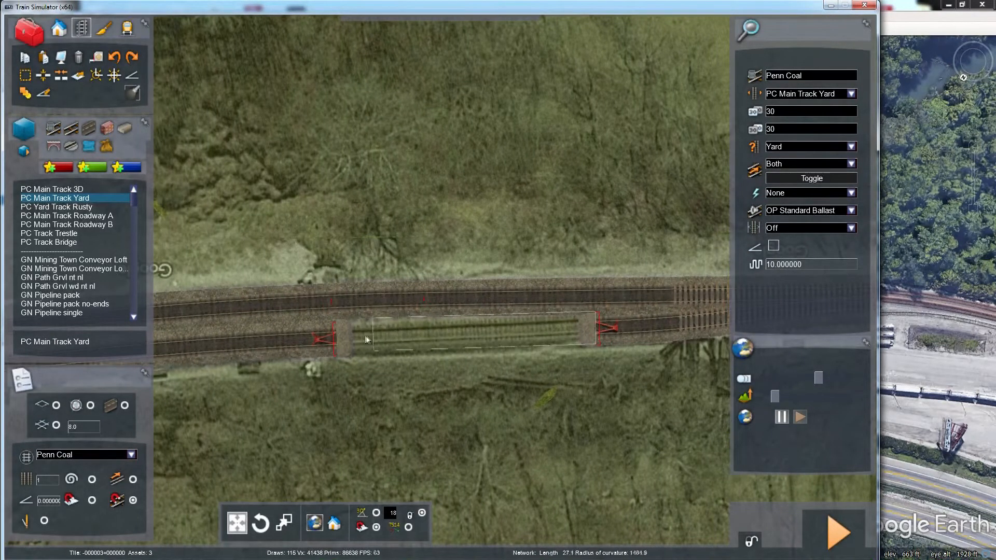
left_click(332, 338)
key("Up")
mouse_move(367, 335)
right_mouse_down()
mouse_move(477, 335)
mouse_move(384, 332)
mouse_move(290, 291)
mouse_move(281, 260)
mouse_move(269, 270)
mouse_move(342, 345)
mouse_move(368, 332)
mouse_move(363, 348)
mouse_move(363, 337)
right_mouse_up()
key("Down")
key("Down")
key("Up")
left_click_drag(363, 337, 390, 298)
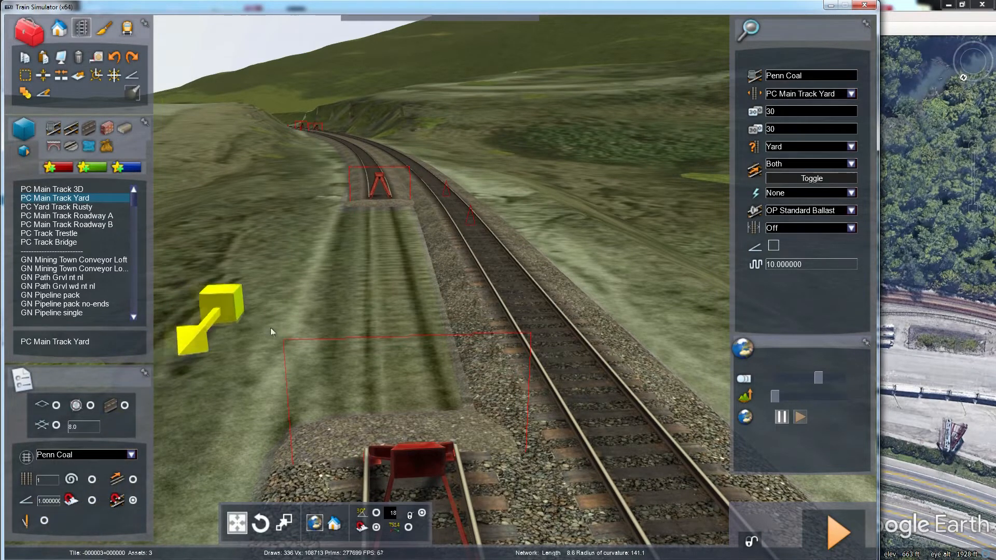
Step: Set the track gradient to 3 and try laying track from the branch's end across the gap to the siding
left_click_drag(414, 405, 372, 354)
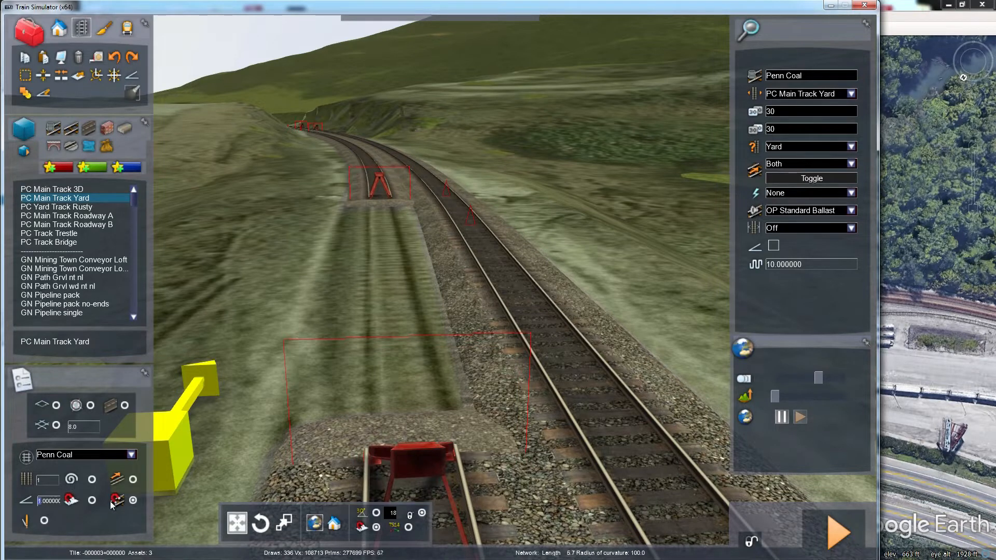
type("3")
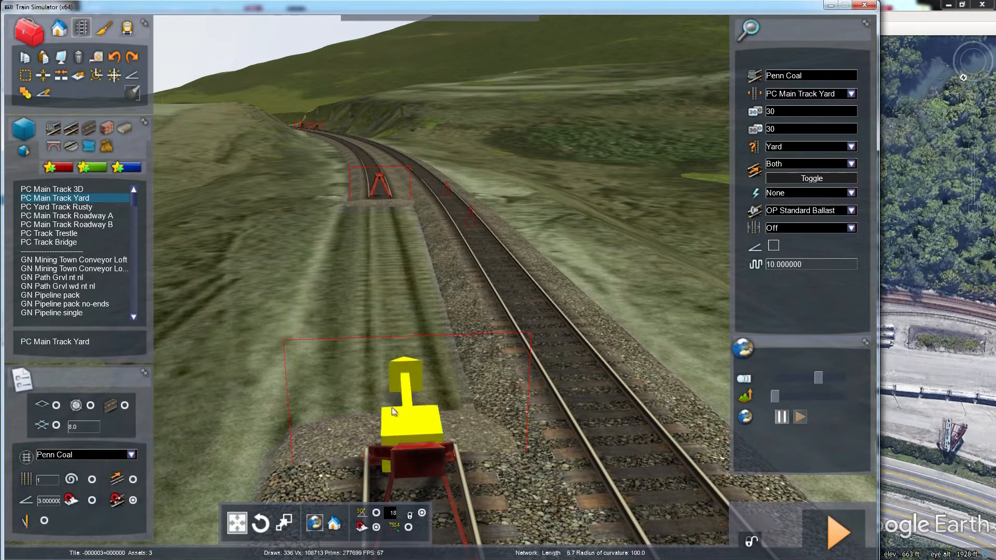
left_click_drag(394, 411, 393, 252)
left_click_drag(389, 212, 342, 151)
right_click(343, 152)
right_click(233, 319)
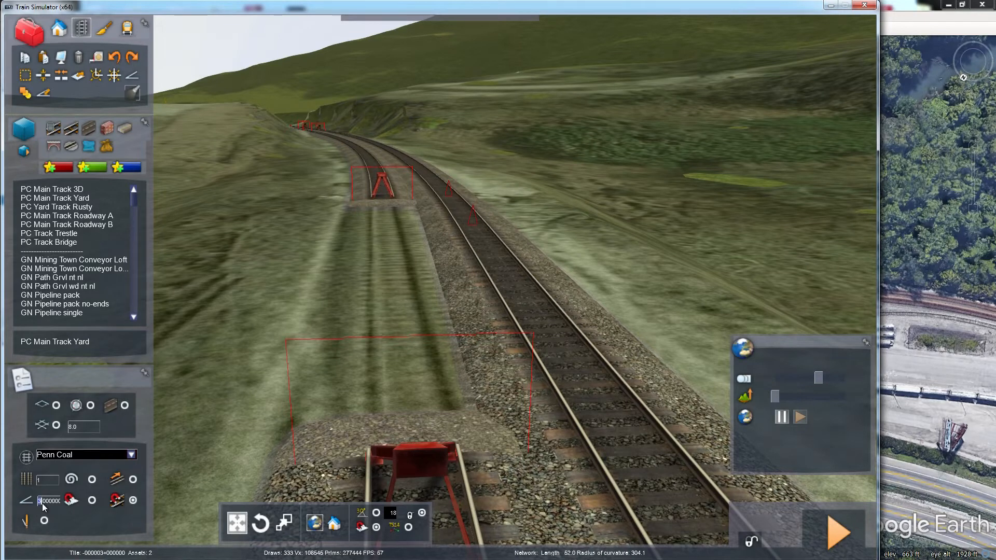
Step: Set the gradient to 0 and reselect PC Main Track Yard with both speed limits at 30 and track type Yard
type("0")
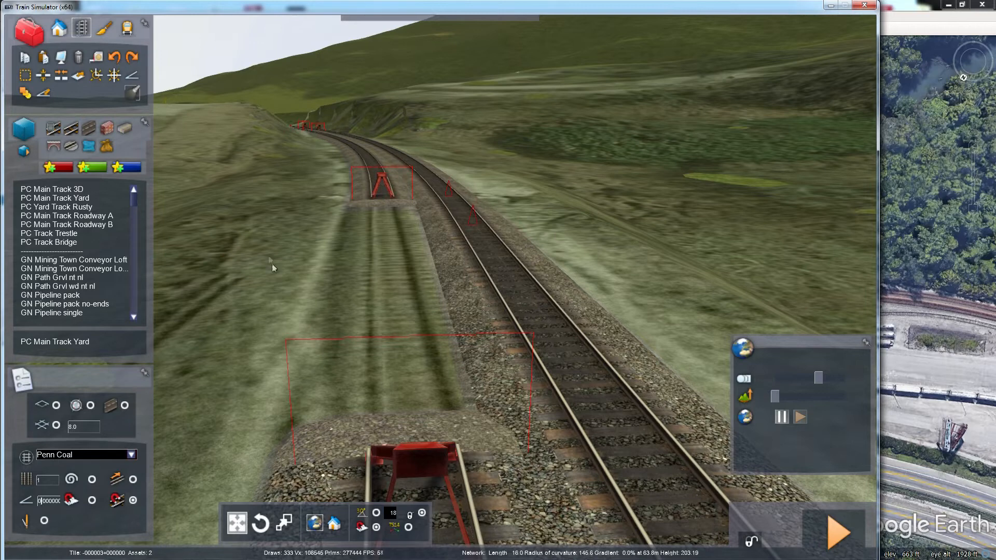
left_click(92, 197)
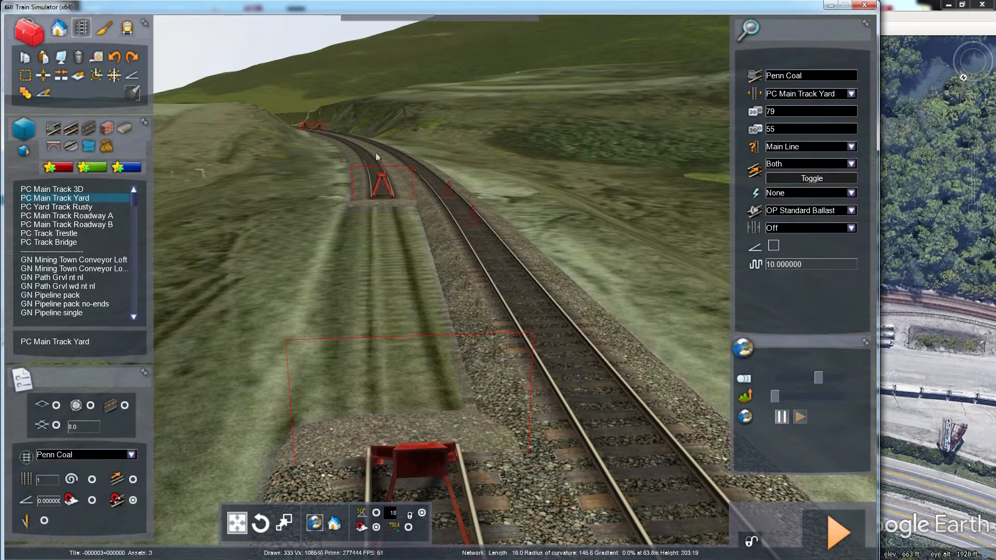
left_click_drag(788, 113, 763, 112)
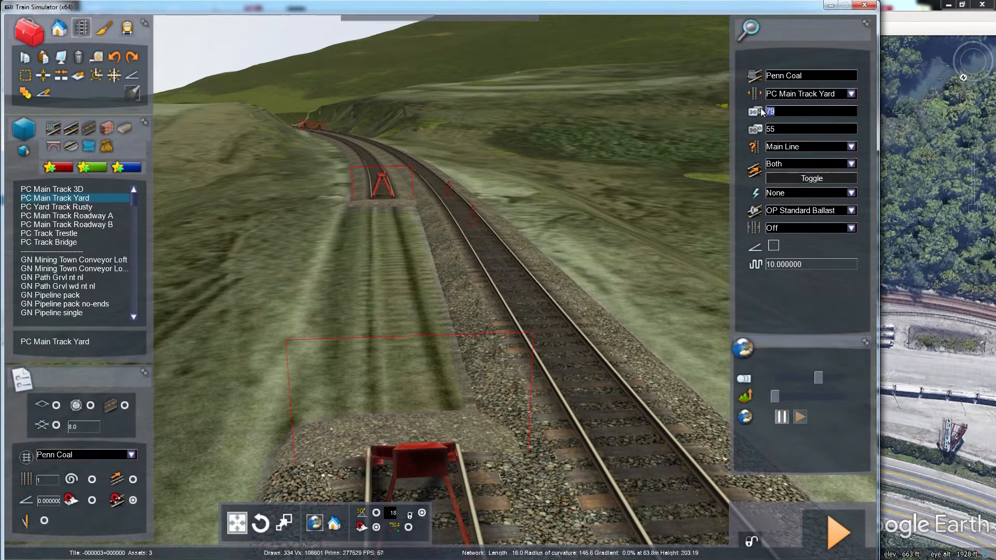
type("30")
left_click_drag(805, 127, 771, 129)
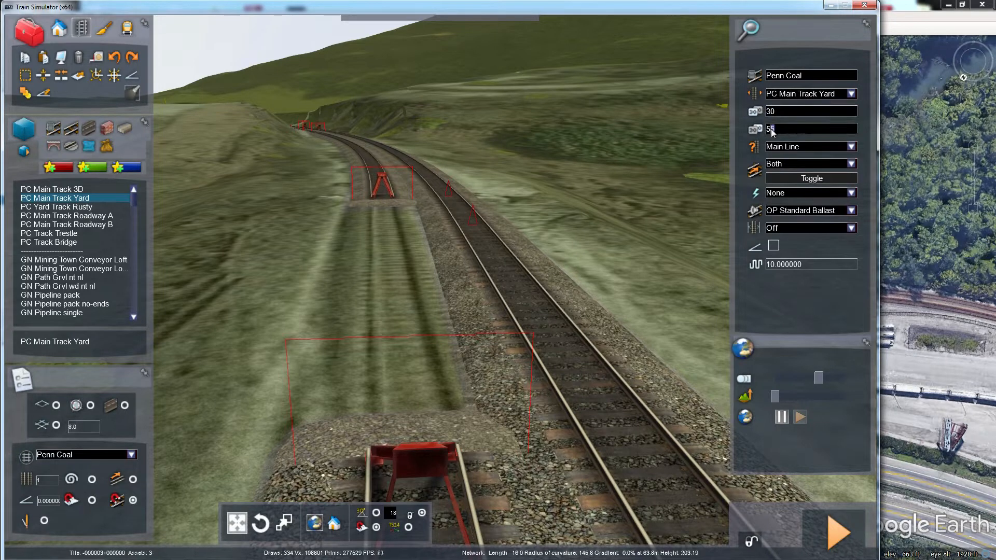
type("30")
left_click(851, 147)
left_click(778, 173)
Step: Lay a yard track about 63 m long from the existing siding's end back across the gap and over the new branch
left_click(381, 199)
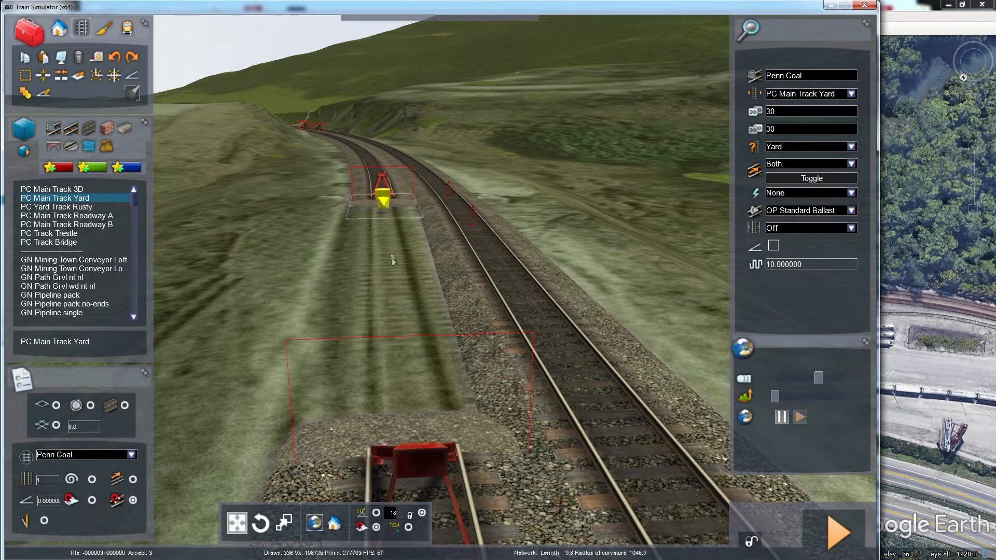
left_click_drag(407, 389, 406, 397)
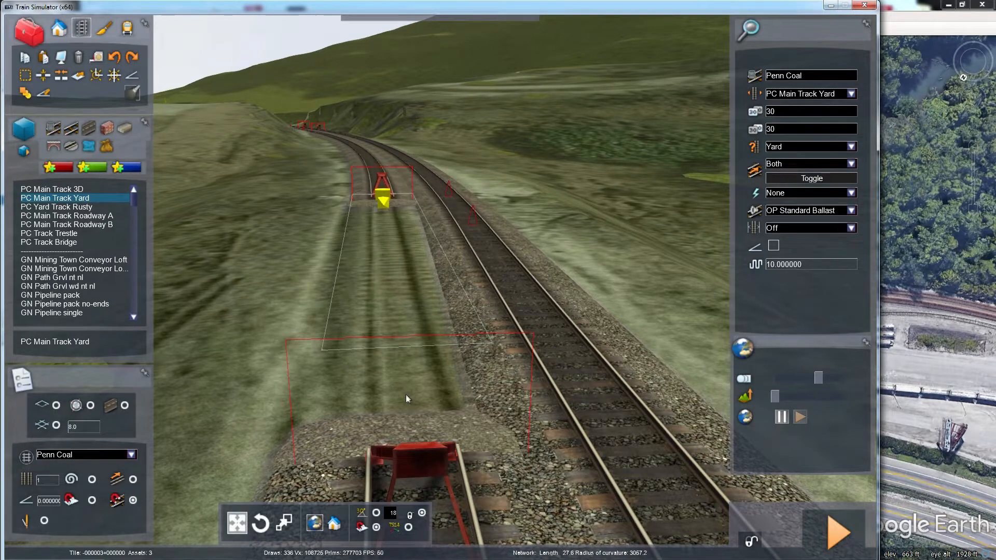
left_click_drag(422, 448, 418, 490)
key("Down")
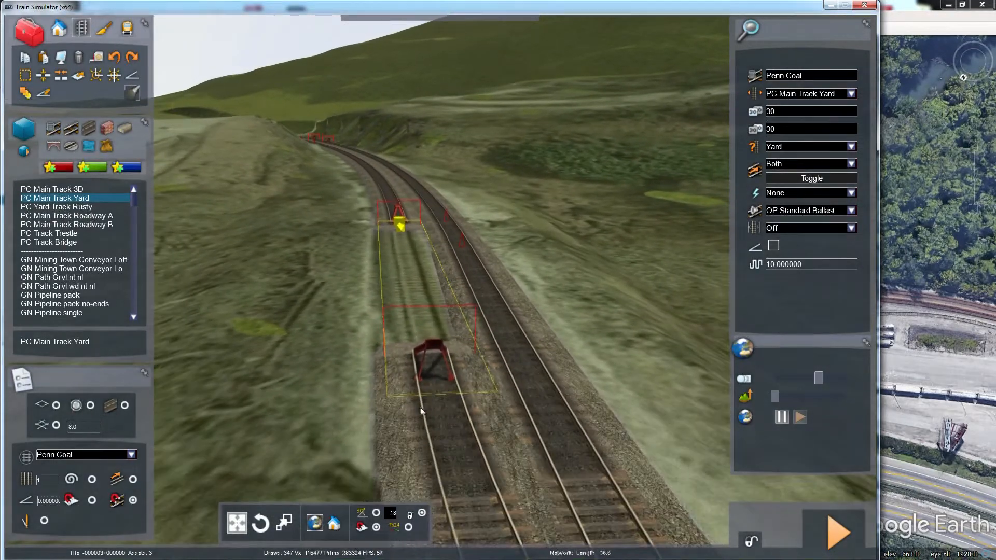
key("Right")
key("Down")
key("Right")
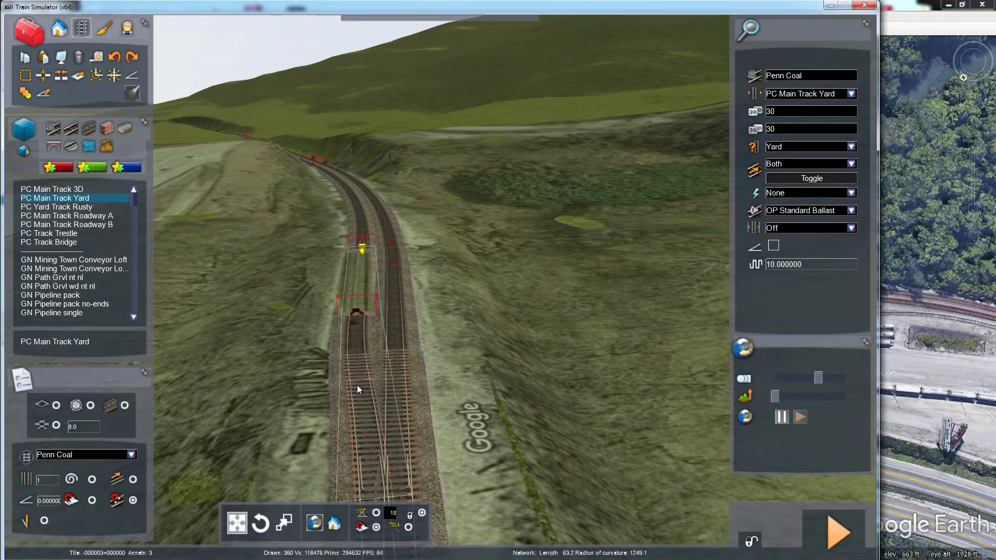
left_click(357, 385)
scroll(407, 388, "up", 3)
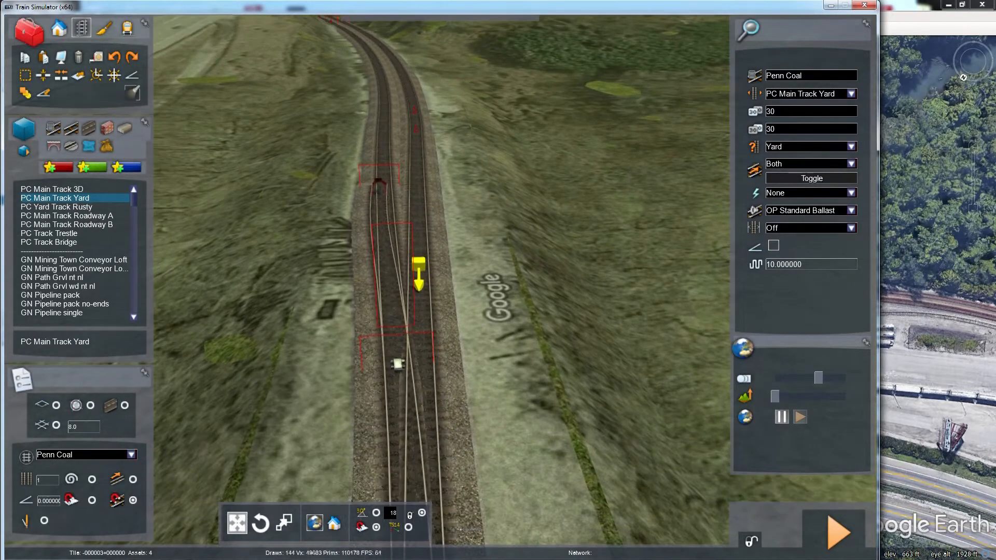
Step: Stop laying track and undo the last two yard track pieces laid at the gap between the branch and the siding
key("Up")
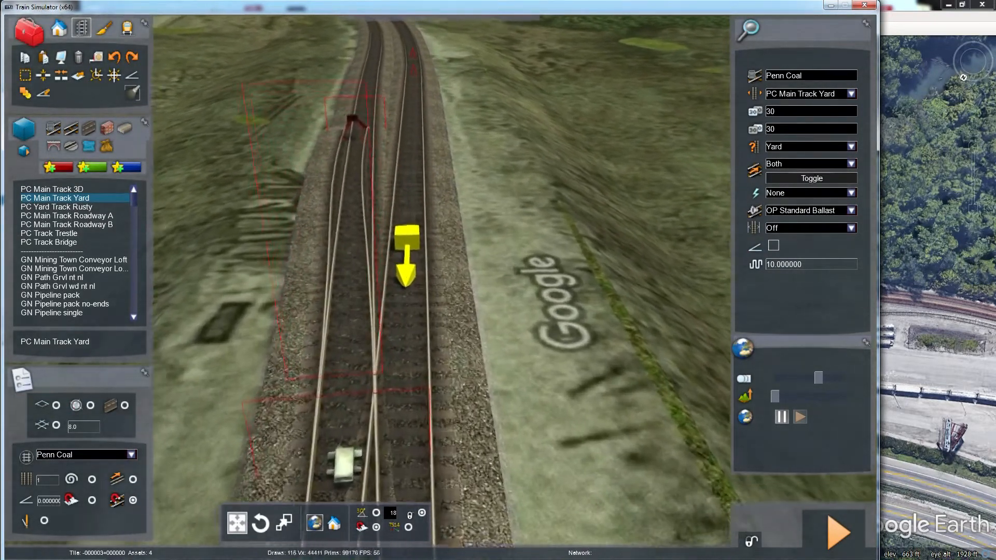
right_click_drag(406, 388, 363, 374)
scroll(395, 381, "up", 4)
scroll(394, 374, "down", 5)
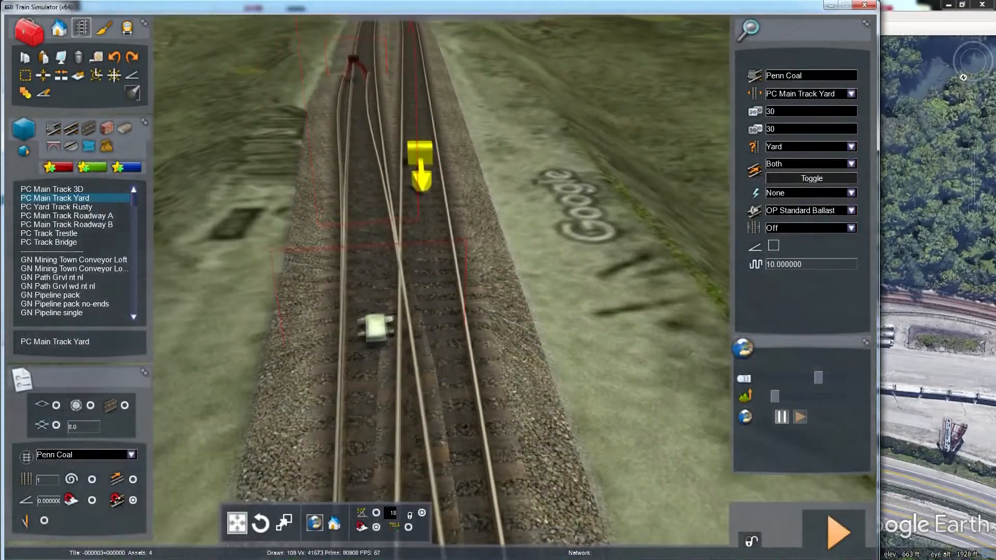
scroll(394, 373, "down", 2)
right_click_drag(394, 332, 380, 307)
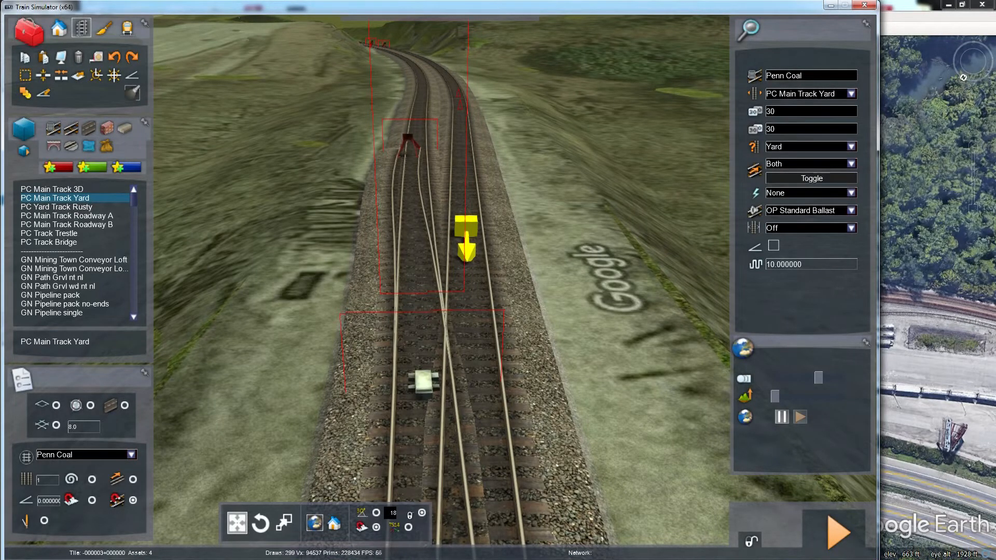
right_click_drag(380, 307, 353, 241)
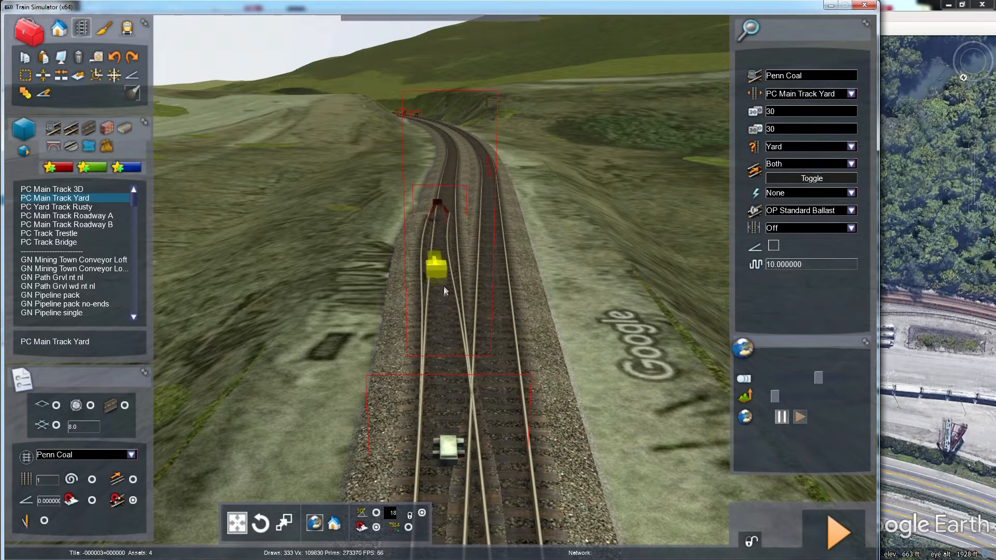
right_click(349, 292)
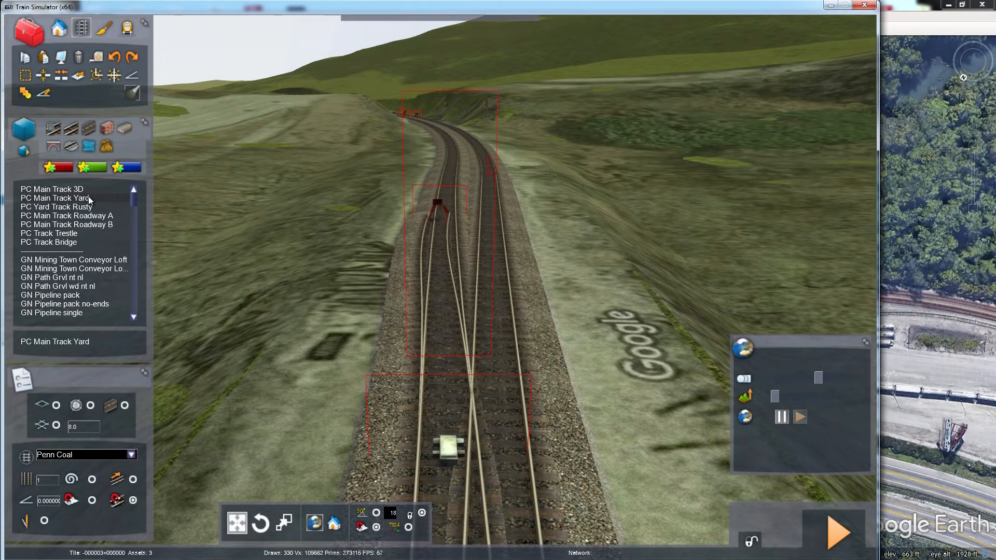
left_click(116, 57)
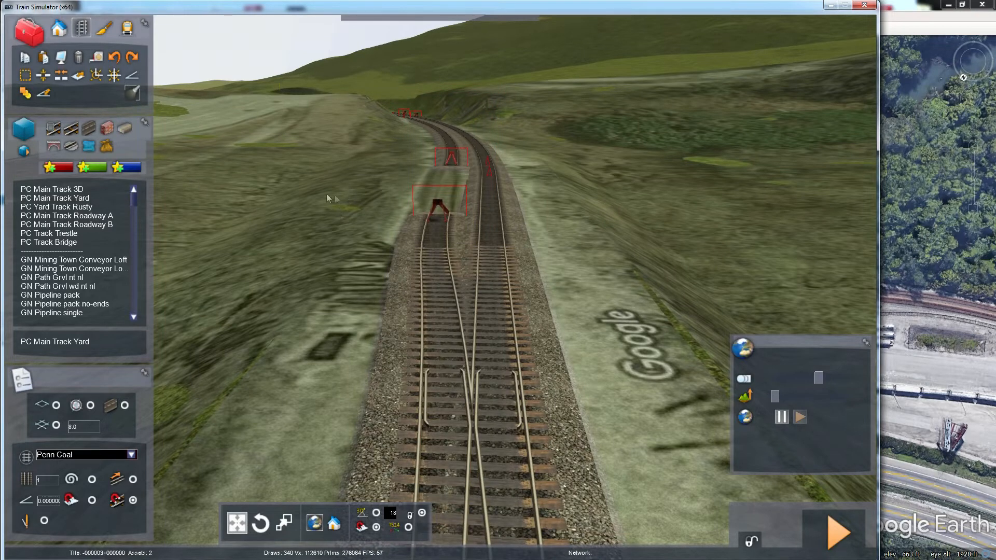
left_click(114, 57)
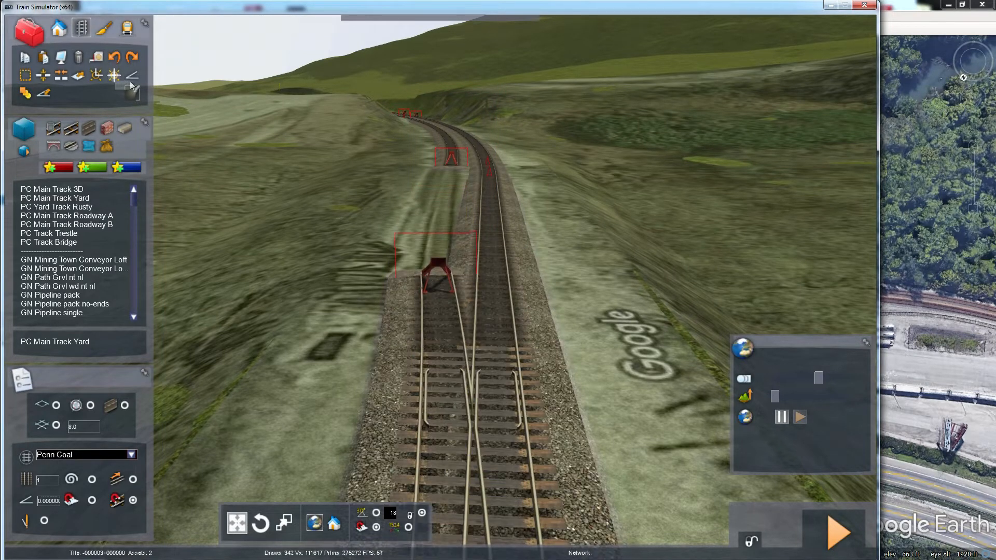
Step: Choose PC Main Track Yard for laying, with both speed limits at 30 and the track type set to Yard
left_click(79, 199)
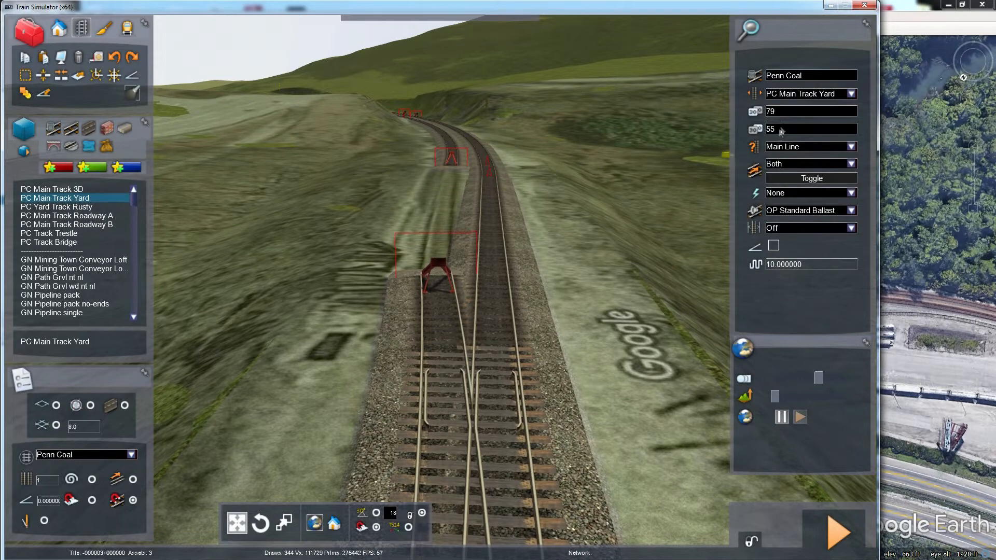
double_click(767, 112)
type("30")
left_click_drag(791, 129, 772, 129)
type("30")
left_click(851, 147)
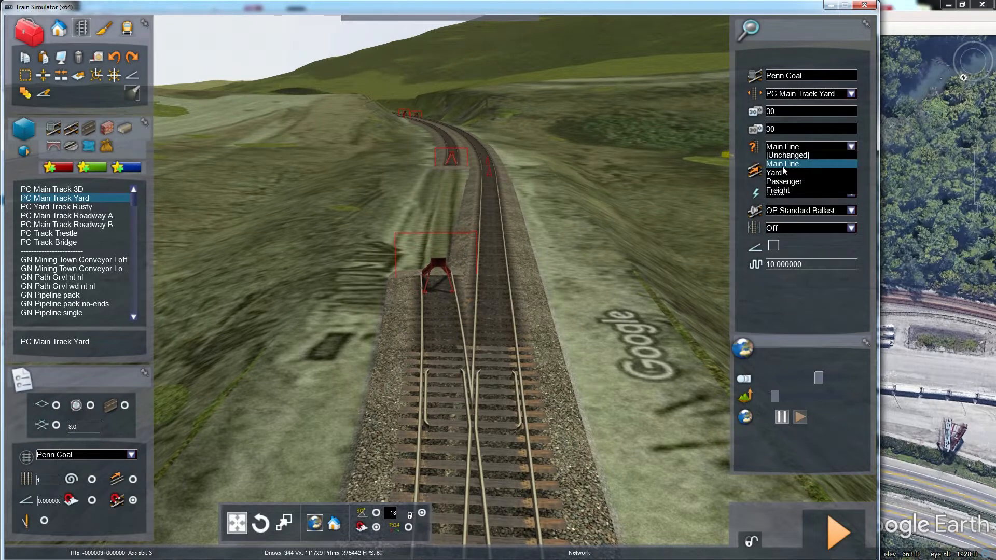
left_click(784, 173)
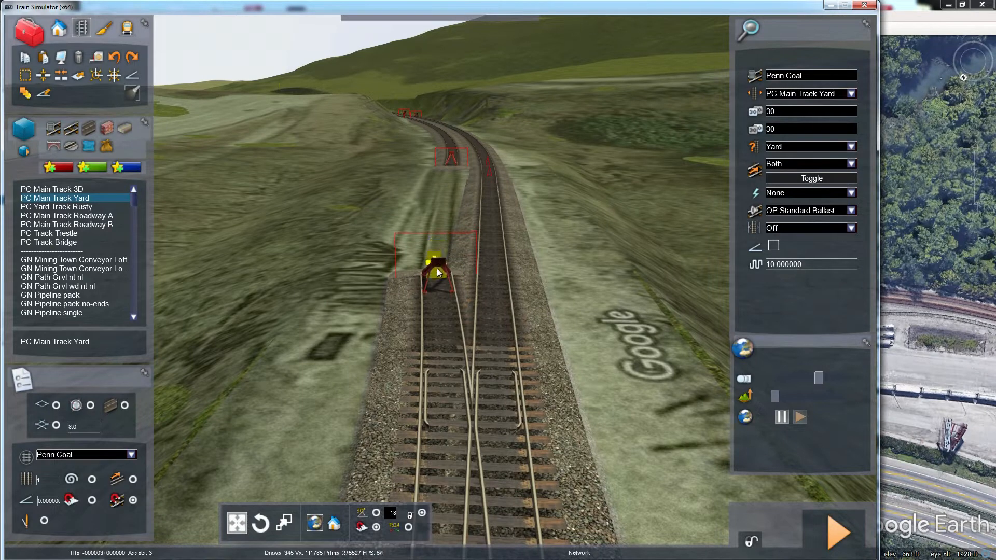
Step: Try laying yard track from the branch's end across the gap onto the siding, and undo it
mouse_move(437, 272)
left_mouse_down()
mouse_move(458, 158)
mouse_move(455, 126)
mouse_move(454, 163)
mouse_move(440, 129)
mouse_move(427, 126)
mouse_move(452, 173)
mouse_move(431, 120)
mouse_move(445, 199)
mouse_move(437, 223)
left_mouse_up()
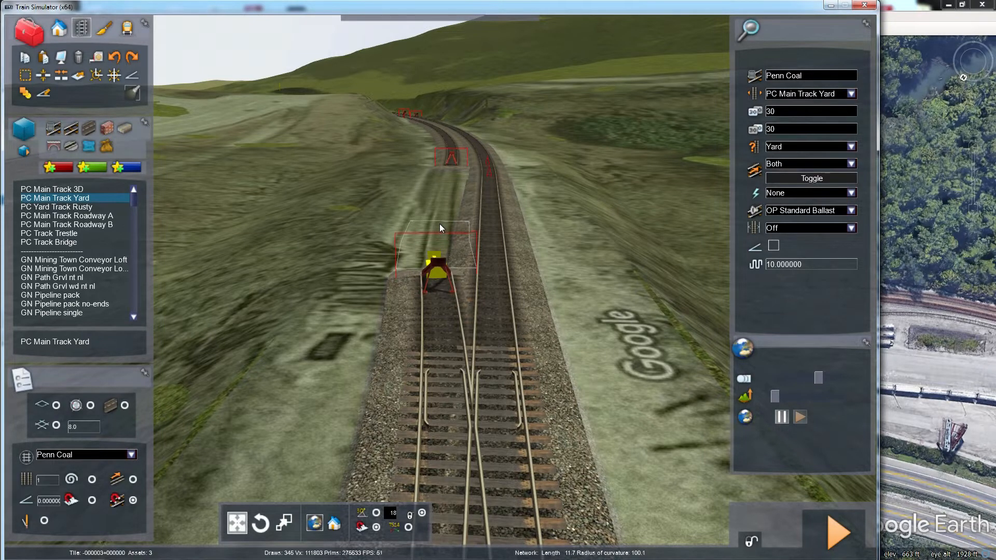
left_click_drag(437, 223, 447, 159)
mouse_move(509, 247)
right_mouse_down()
mouse_move(513, 332)
mouse_move(512, 246)
mouse_move(511, 259)
mouse_move(493, 263)
mouse_move(515, 262)
mouse_move(524, 227)
right_mouse_up()
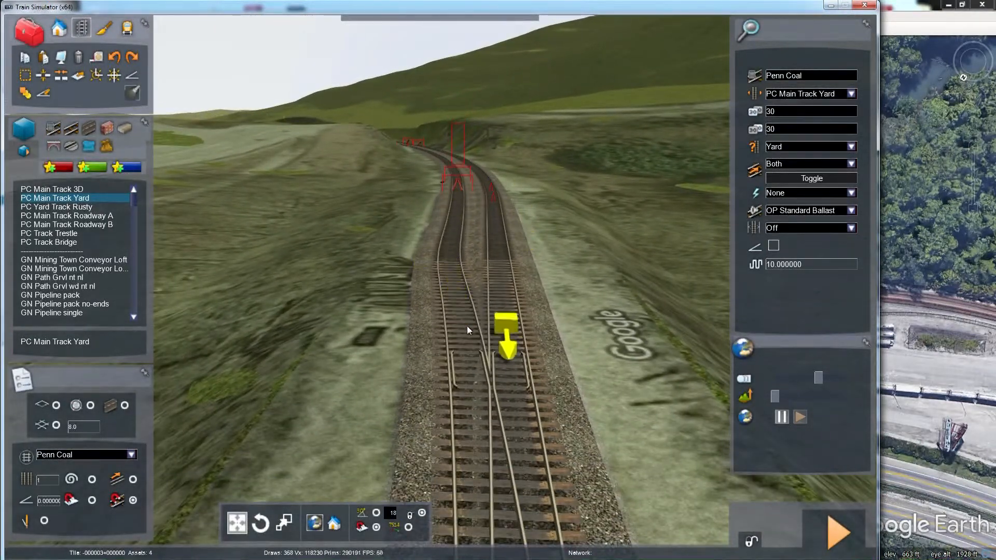
right_click(367, 231)
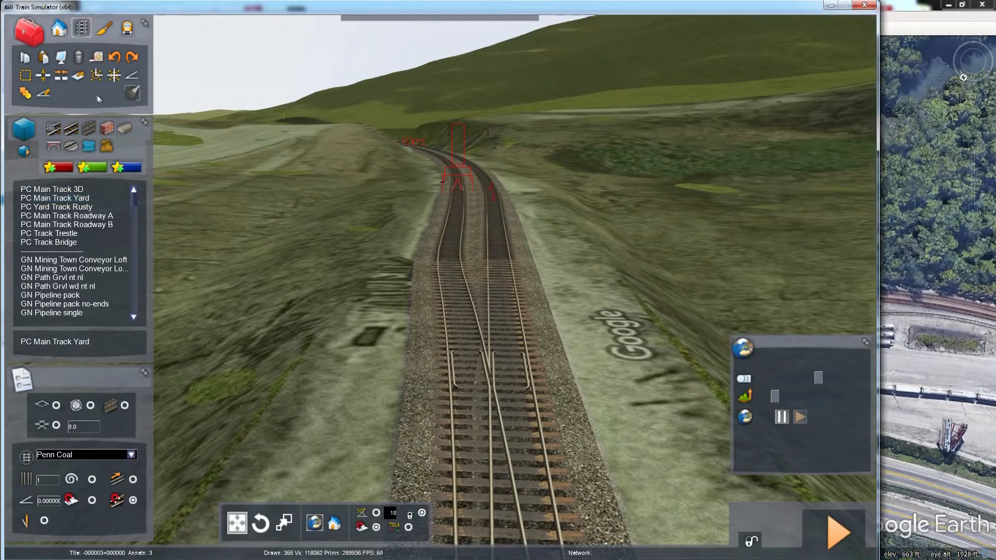
left_click(113, 57)
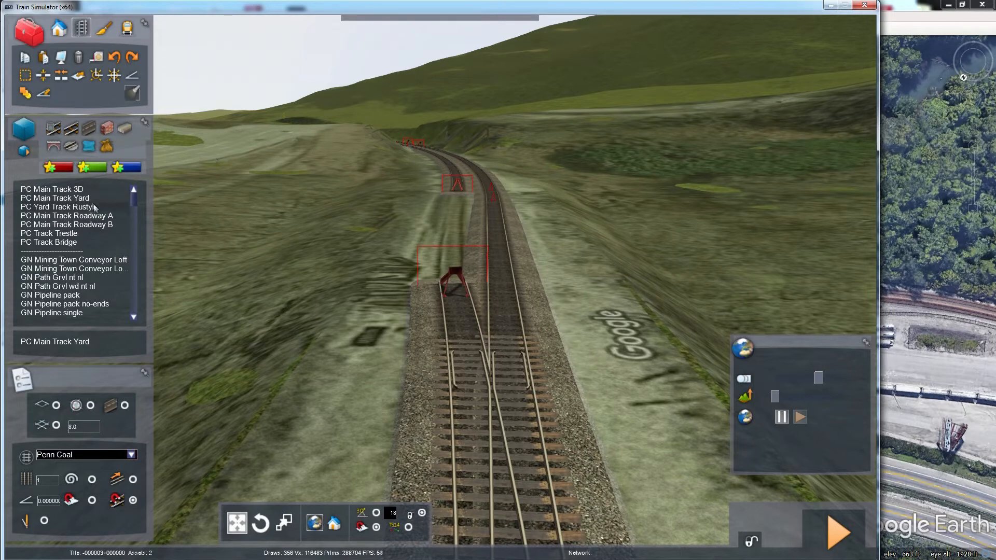
Step: Split the branch track just past the turnout and delete the cut-off end piece
left_click(45, 78)
left_click(456, 326)
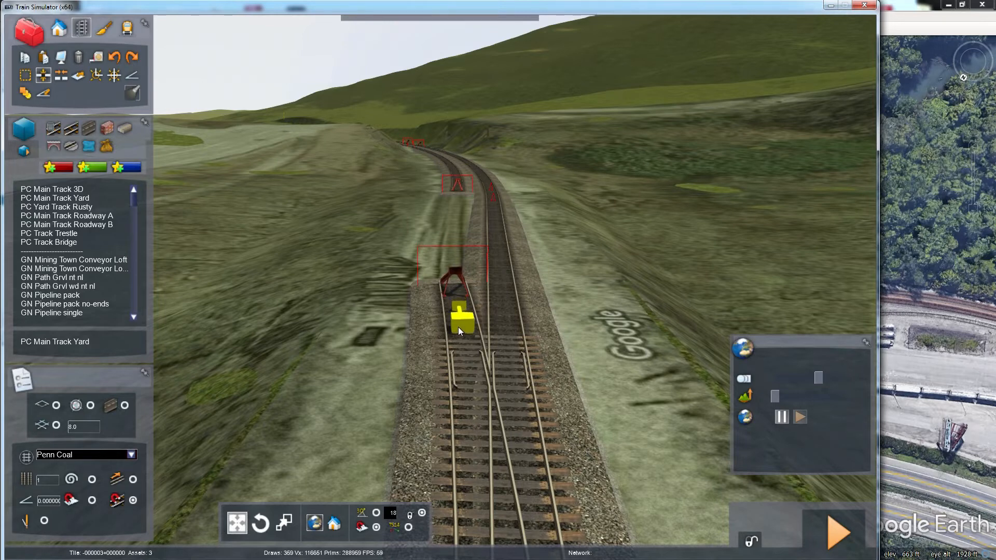
left_click(458, 328)
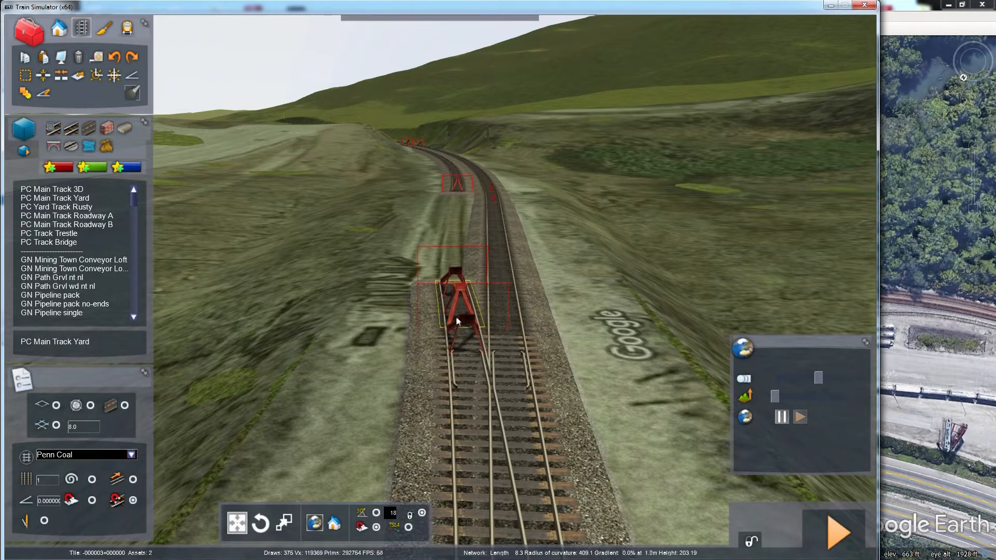
left_click(456, 307)
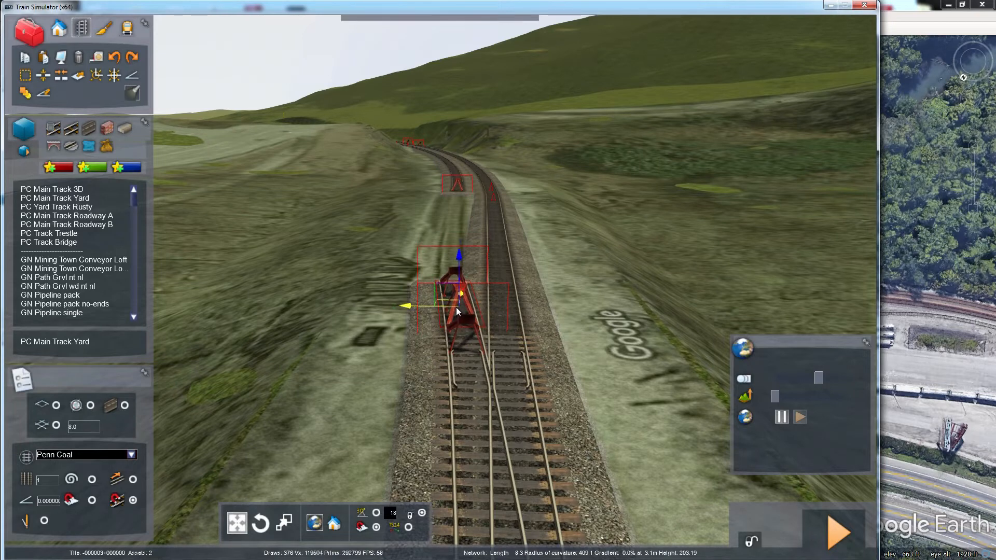
key("Delete")
Step: Reselect PC Main Track Yard with 30 for both speed limits and Yard as the track type
left_click(92, 198)
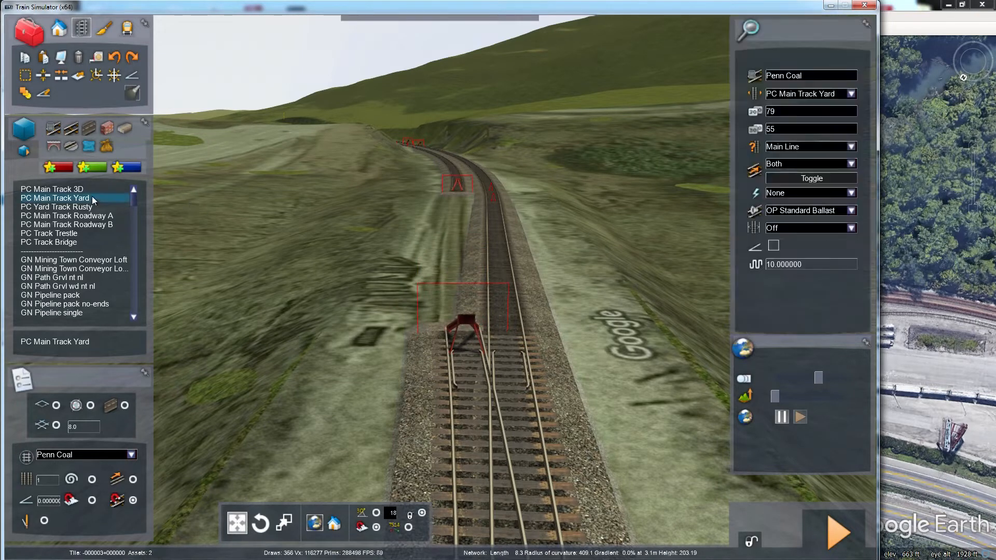
left_click(766, 114)
type("30")
left_click(851, 146)
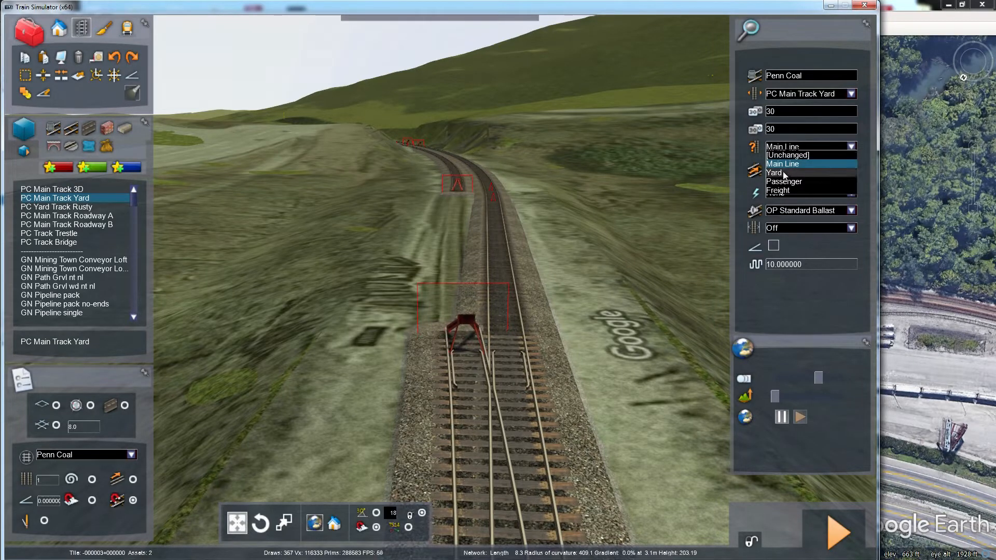
left_click(810, 173)
Step: Lay yard track in two sections from the shortened branch end across the gap onto the siding, the first about 22 m long
left_click(461, 323)
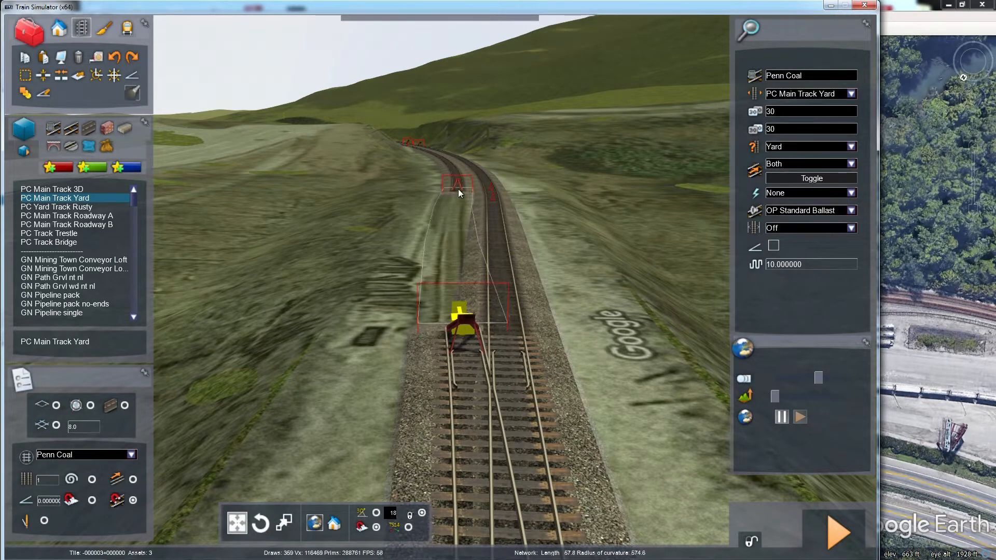
left_click(452, 237)
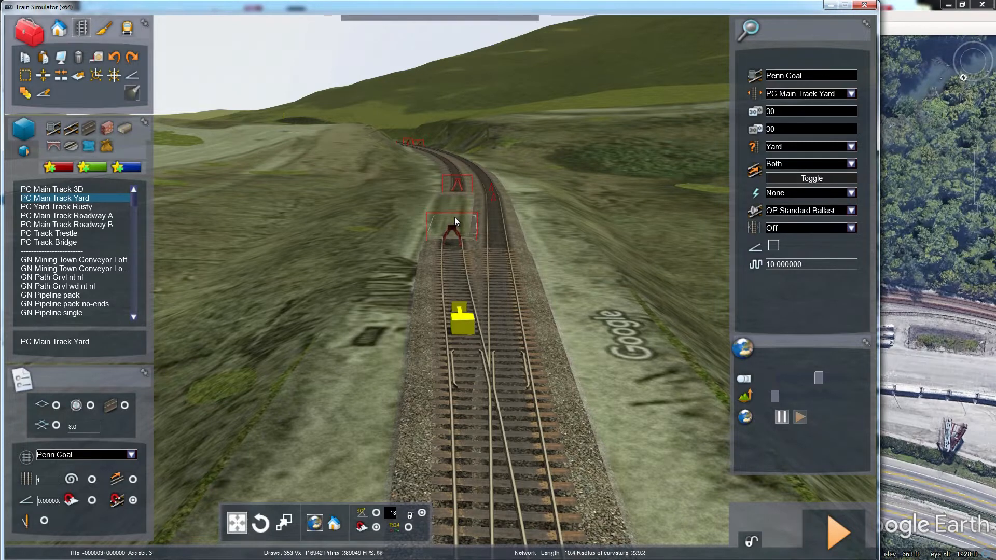
left_click(456, 176)
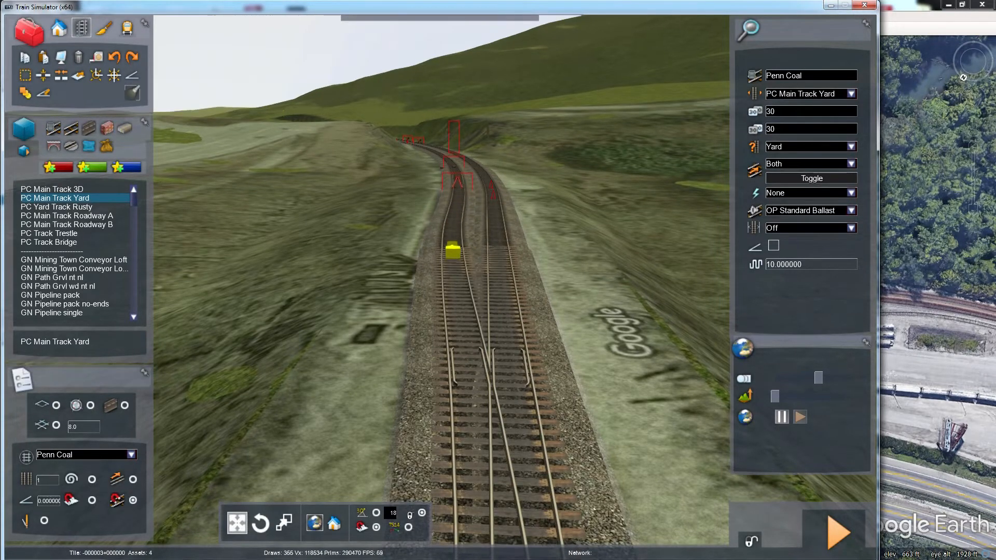
scroll(479, 253, "up", 1)
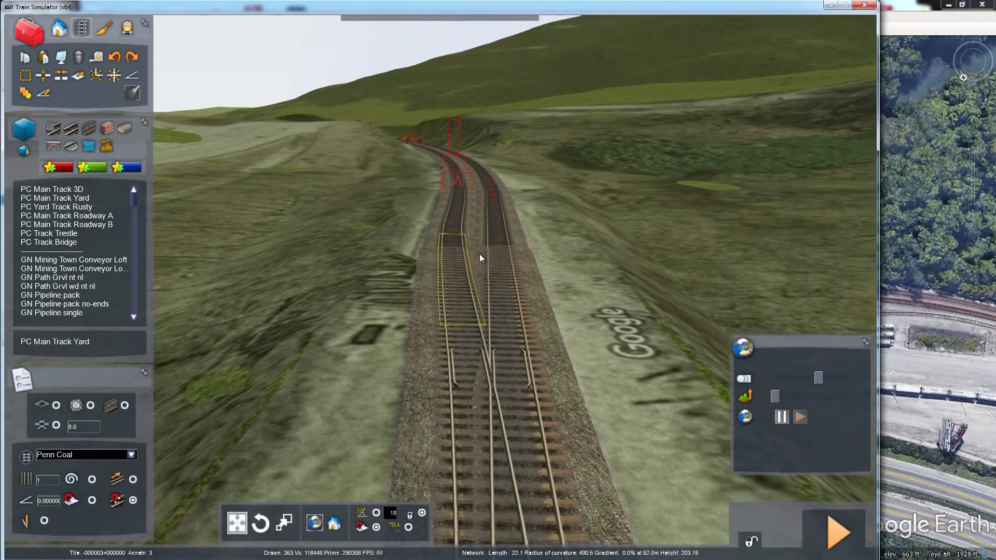
Step: Examine from track level and from above how the new yard track overlaps the end of the existing siding
mouse_move(577, 208)
right_mouse_down()
mouse_move(575, 259)
mouse_move(574, 198)
right_mouse_up()
key("Up")
key("Up")
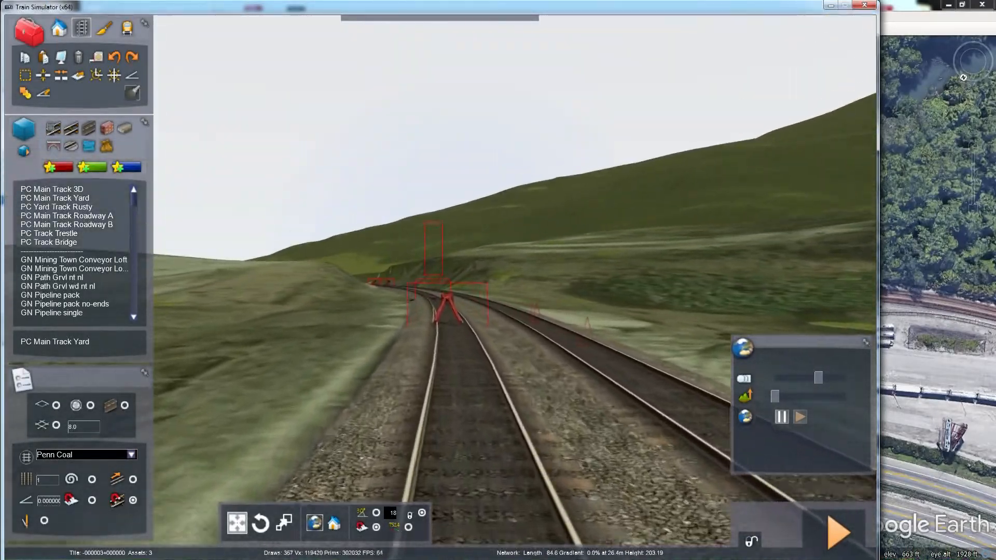
key("Up")
right_click_drag(573, 198, 772, 245)
key("Up")
key("Down")
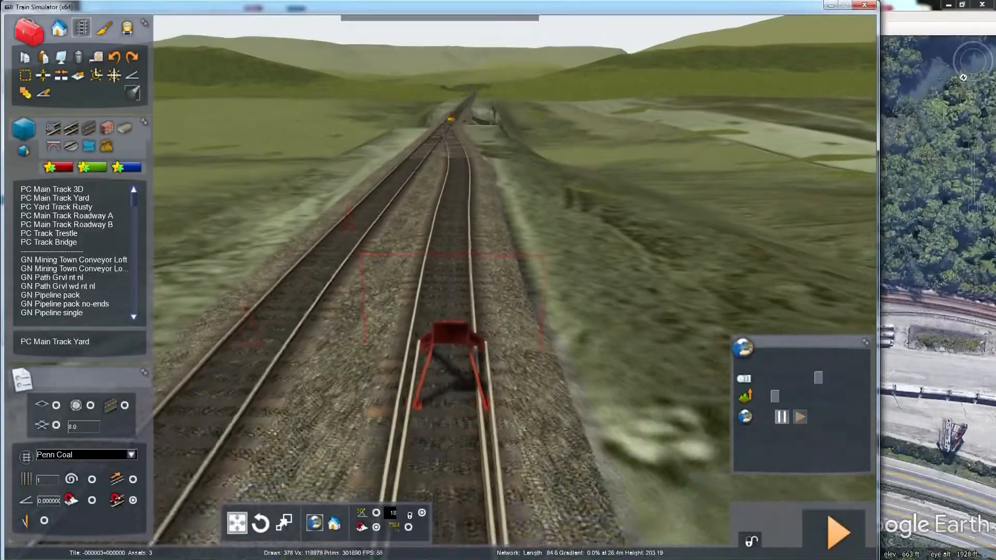
key("Down")
right_click_drag(771, 246, 563, 186)
key("Down")
key("Down")
key("Up")
key("Down")
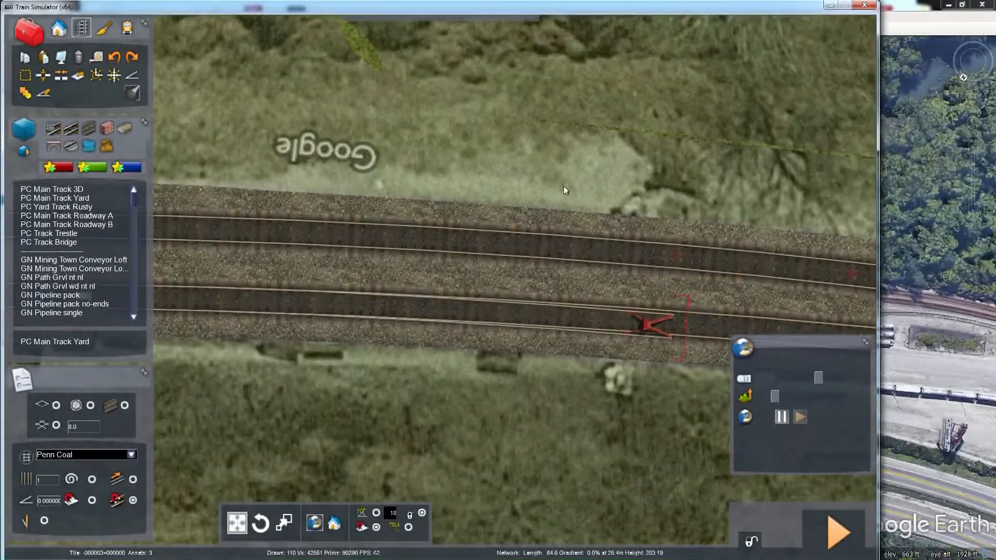
key("Up")
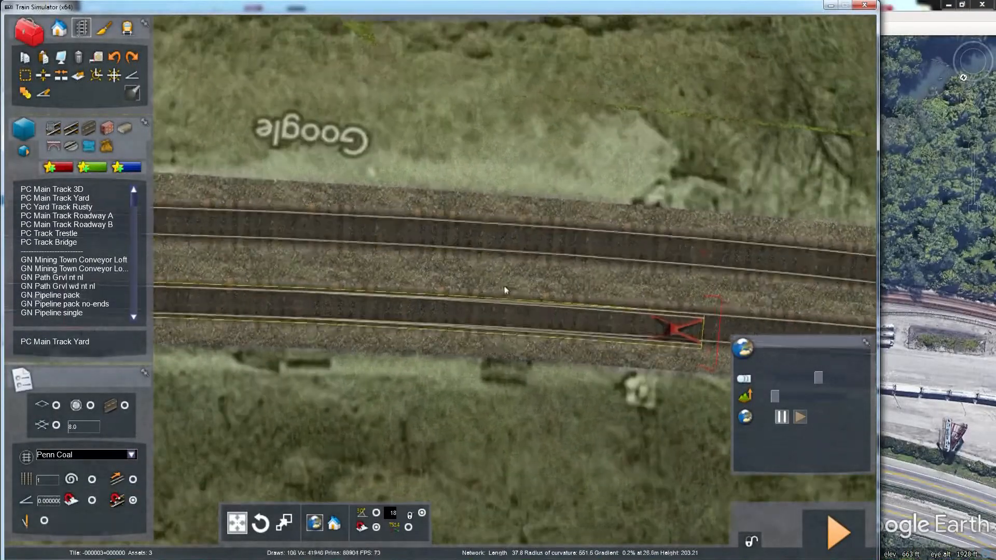
key("Down")
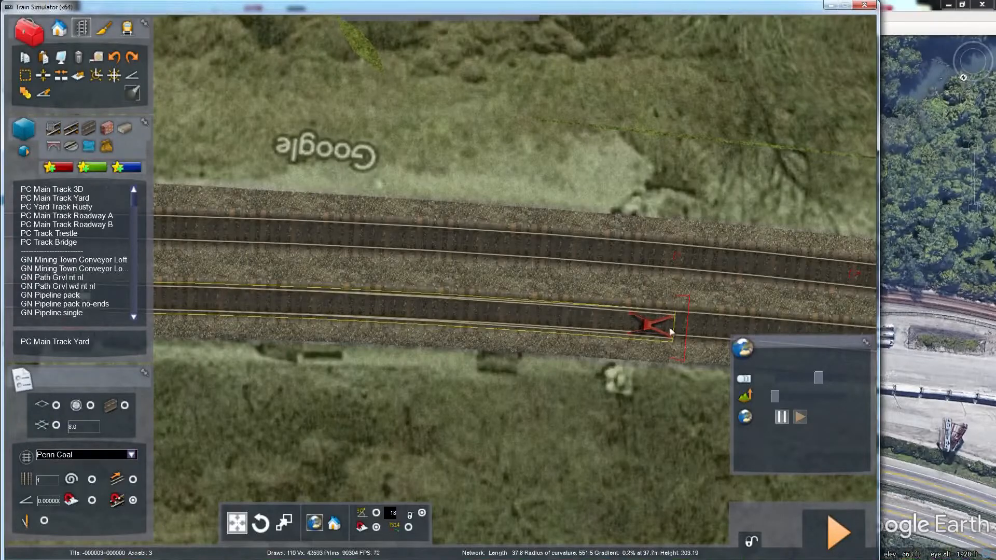
Step: Delete the short track piece that overlaps the existing siding between the two joints
mouse_move(448, 323)
right_mouse_down()
mouse_move(332, 270)
mouse_move(327, 254)
mouse_move(328, 275)
mouse_move(493, 275)
mouse_move(447, 278)
right_mouse_up()
key("Up")
key("Up")
key("Down")
key("Left")
key("Down")
key("Left")
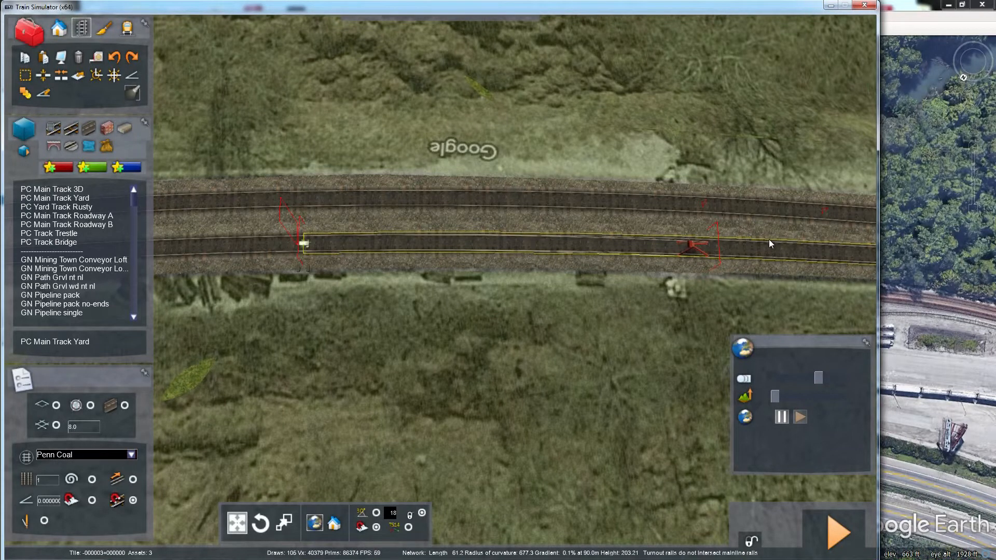
left_click(612, 254)
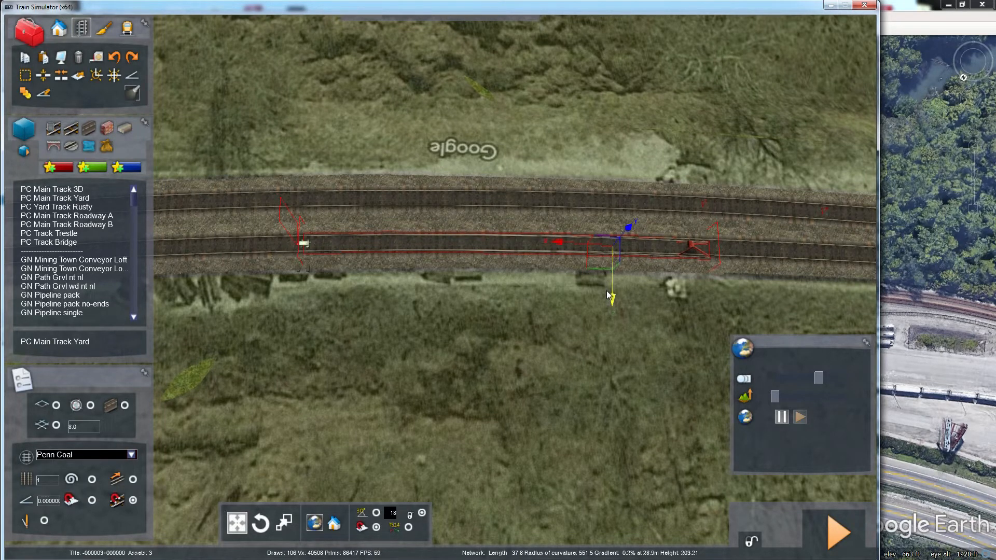
key("Delete")
Step: Weld the two facing track ends together at the back-to-back buffer stops on the siding
mouse_move(602, 291)
right_mouse_down()
mouse_move(578, 311)
mouse_move(555, 306)
mouse_move(509, 270)
mouse_move(601, 233)
mouse_move(633, 238)
mouse_move(623, 187)
mouse_move(657, 181)
mouse_move(649, 151)
right_mouse_up()
scroll(602, 291, "up", 5)
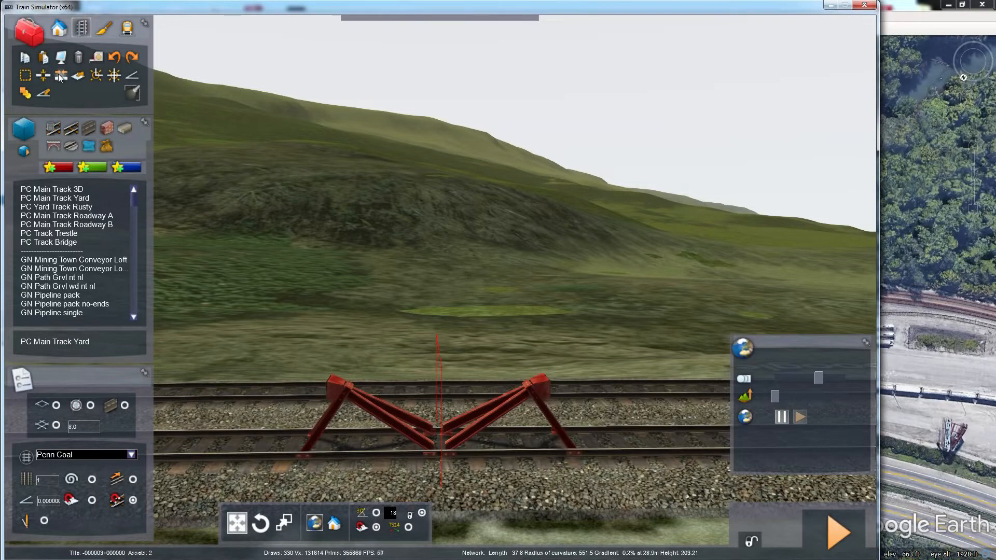
left_click(98, 74)
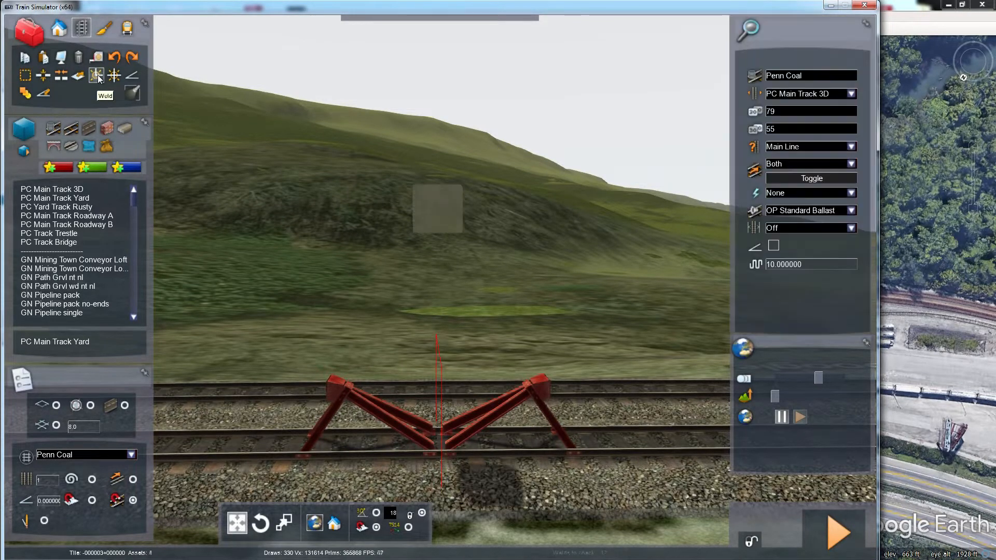
left_click(444, 207)
Step: Inspect the welded siding from track level and from above, following it toward the turnout near the bridge
right_click_drag(444, 206, 690, 275)
key("Left")
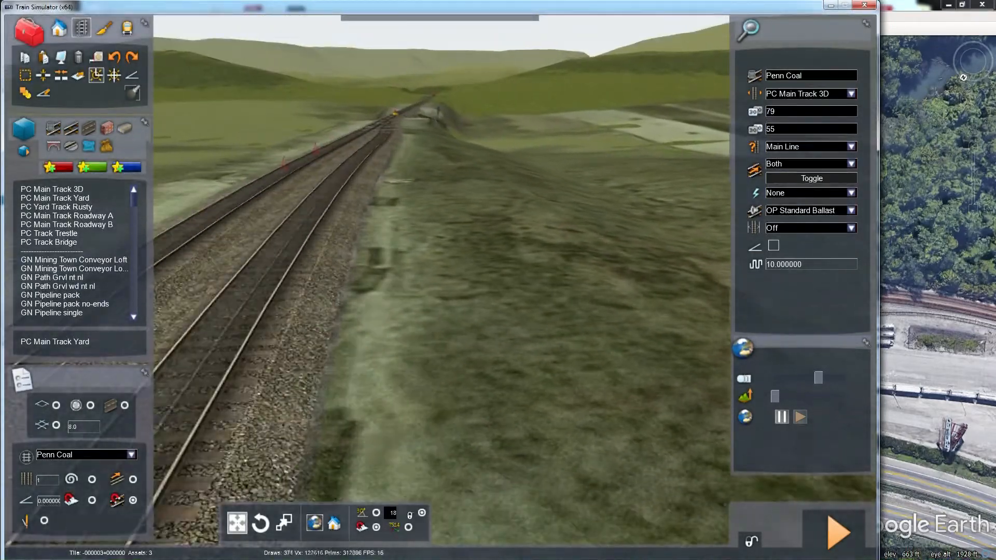
key("Down")
key("Left")
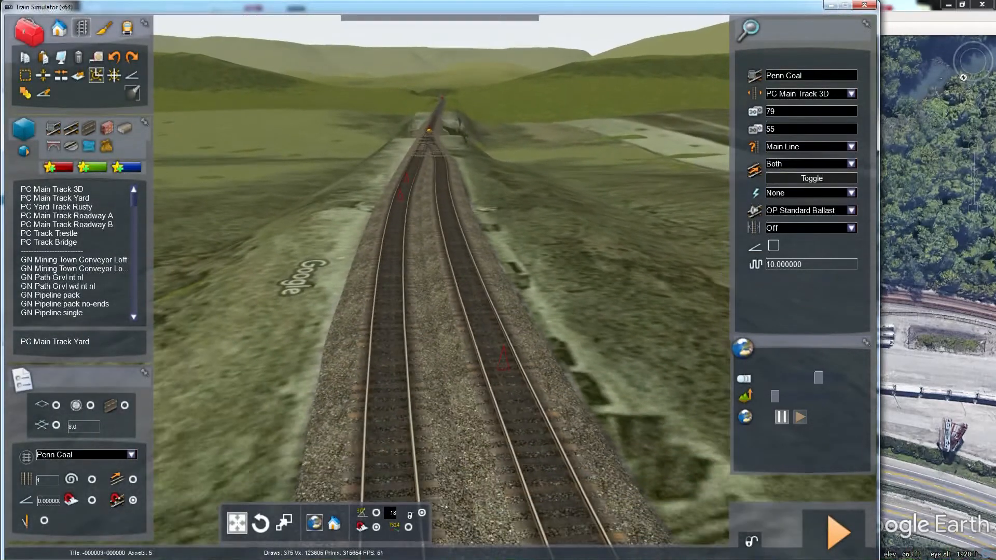
right_click_drag(444, 259, 254, 436)
key("Down")
key("Right")
key("Down")
key("Left")
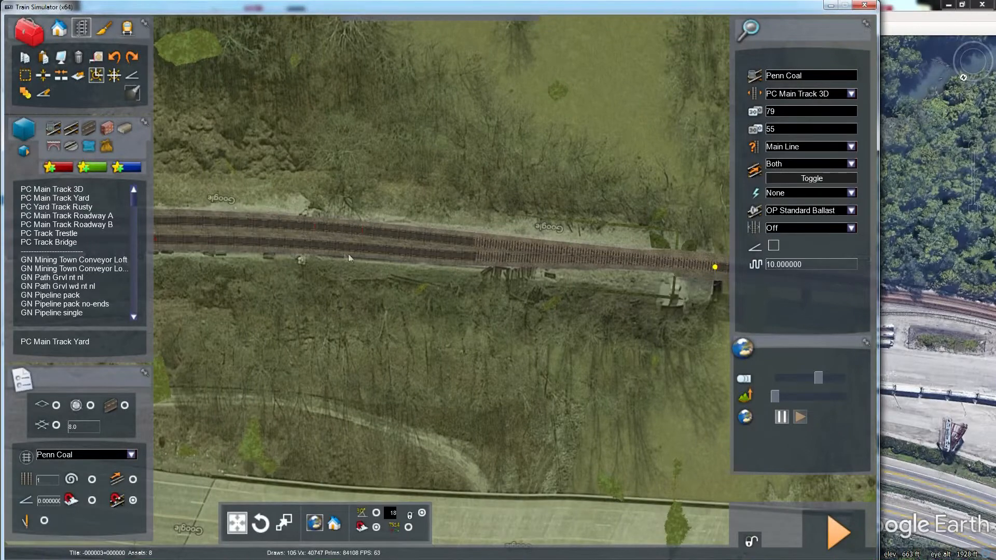
Step: Examine the turnout near the bridge from above and from track level, including the switch motor standing between the rails
key("Right")
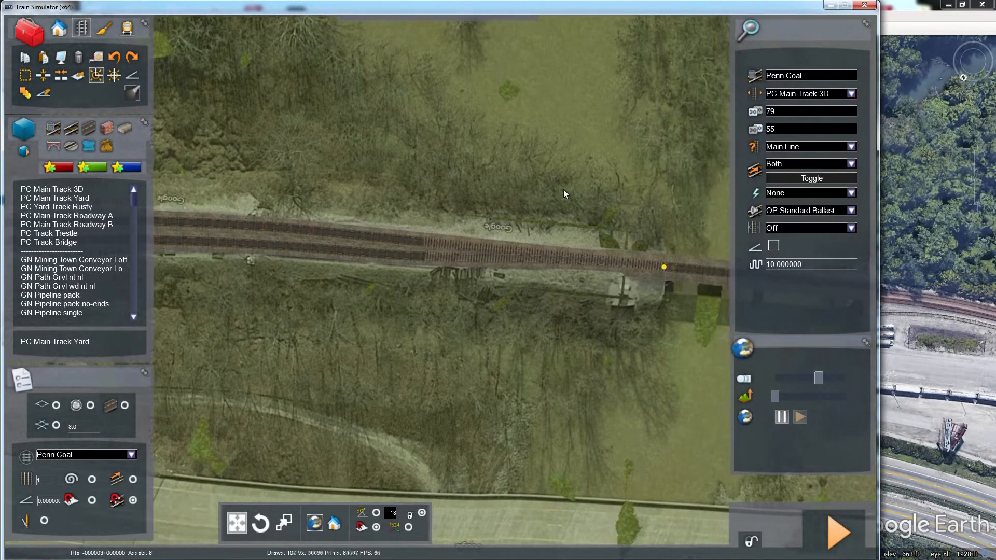
key("Up")
right_click_drag(563, 190, 480, 104)
key("Down")
key("Left")
key("Up")
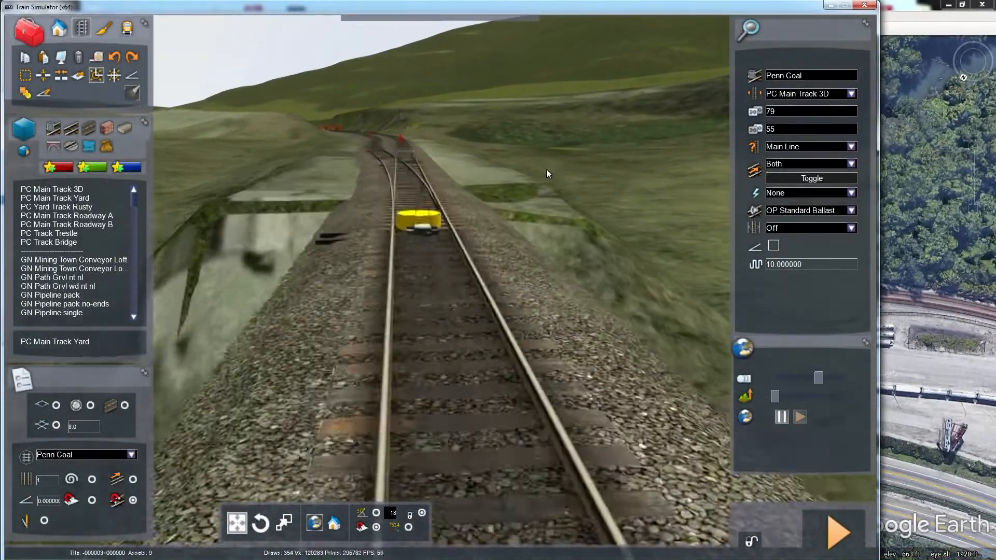
key("Right")
mouse_move(538, 205)
right_mouse_down()
mouse_move(511, 245)
mouse_move(507, 229)
right_mouse_up()
key("Down")
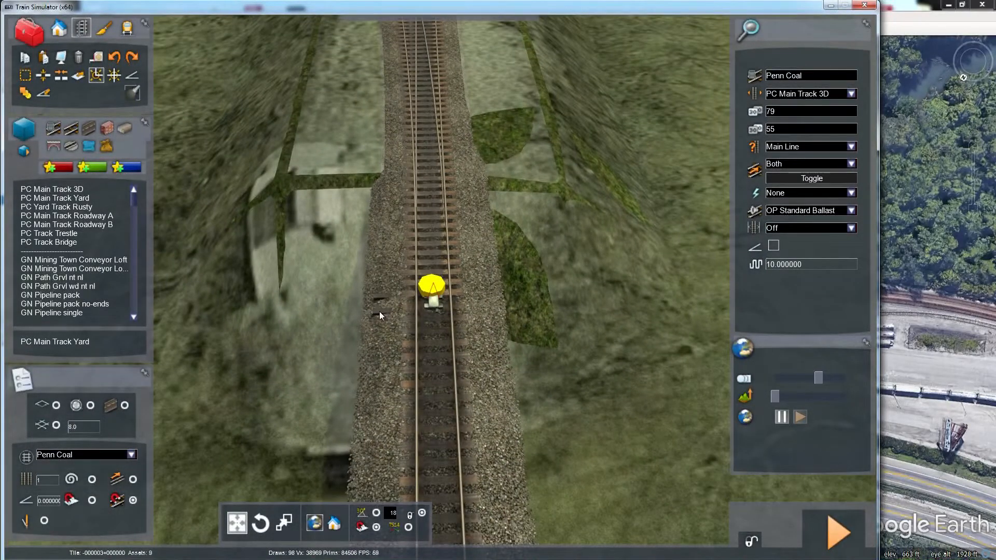
Step: Select the switch motor and move it along the track past the yellow marker, onto the turnout's own track piece
left_click(460, 292)
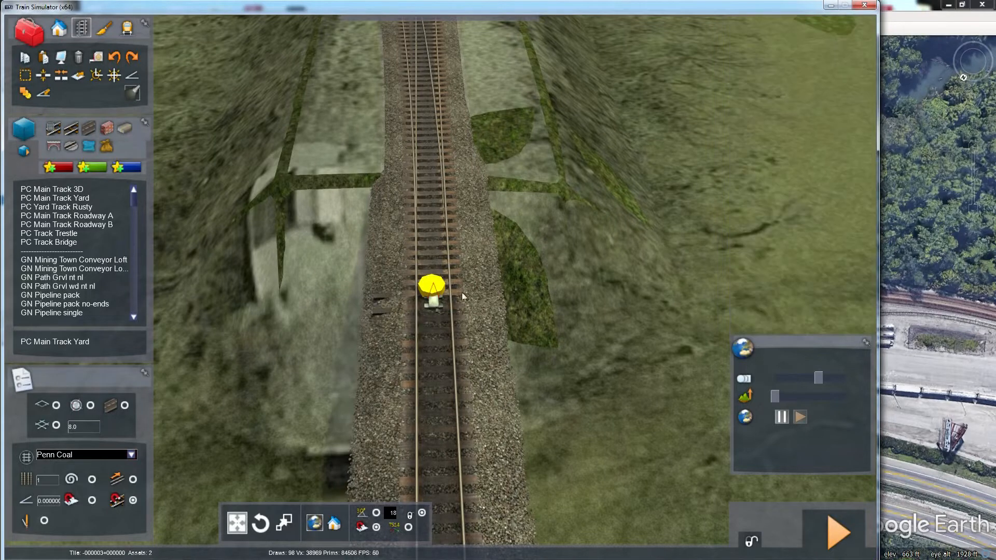
left_click(431, 302)
left_click_drag(433, 262, 434, 240)
right_click_drag(445, 280, 508, 378)
scroll(671, 141, "up", 3)
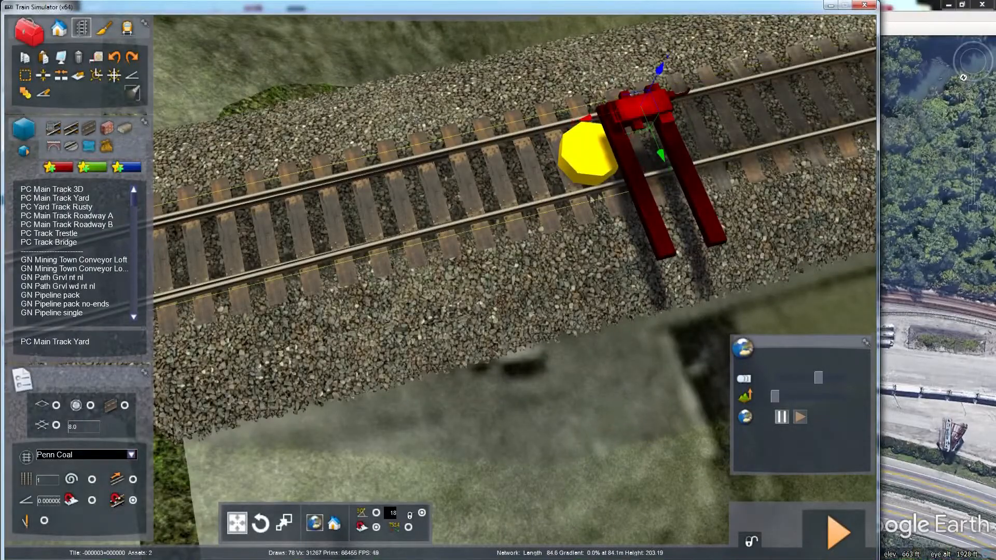
scroll(672, 141, "up", 3)
right_click_drag(537, 221, 482, 192)
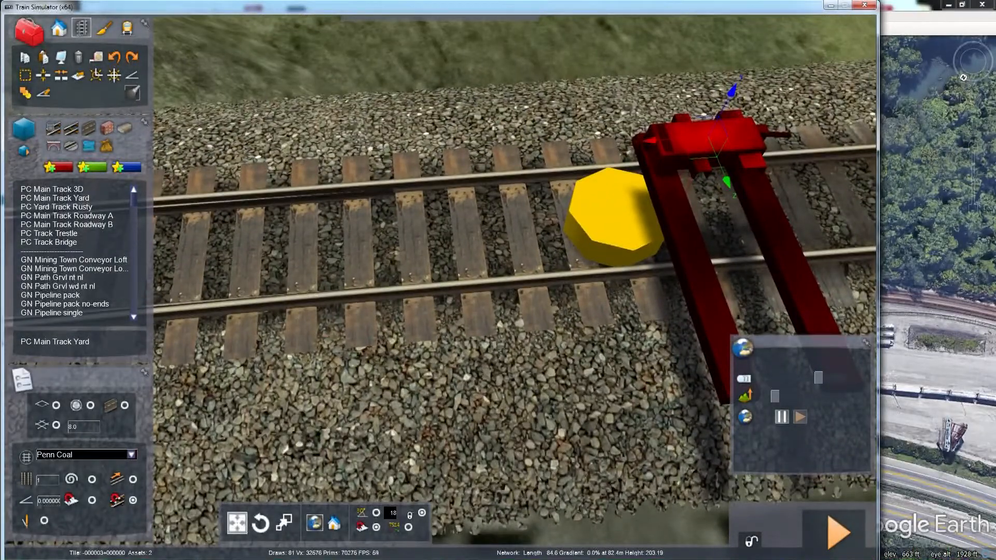
right_click_drag(514, 316, 513, 193)
scroll(393, 72, "down", 5)
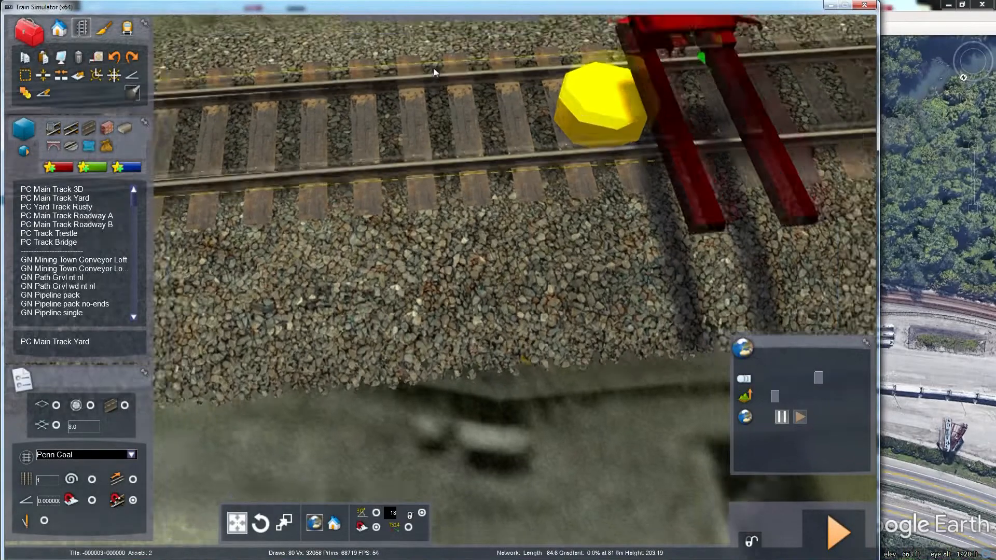
left_click_drag(574, 144, 482, 170)
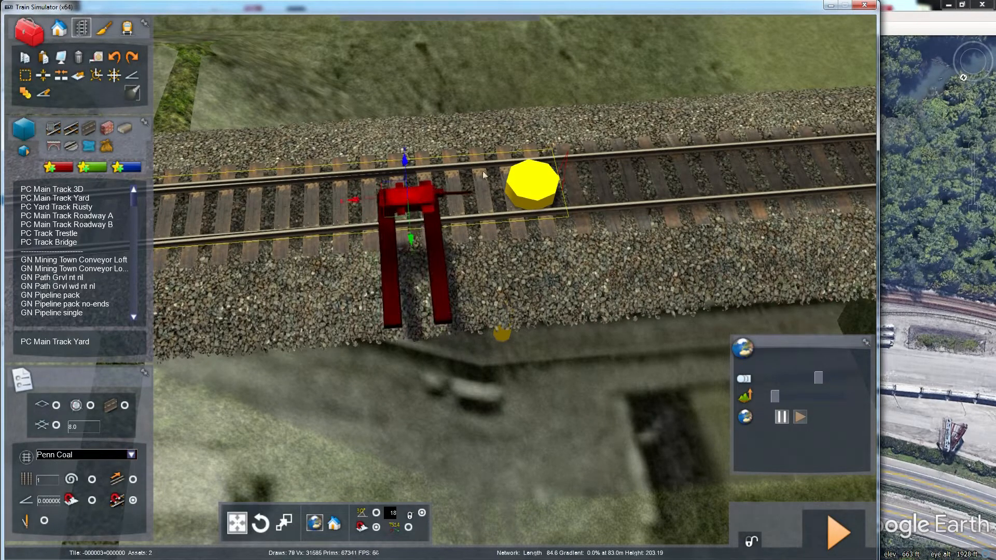
Step: Rotate the switch motor half a turn so its arms point toward the track, and place its body on the ballast outside the rail
left_click(409, 529)
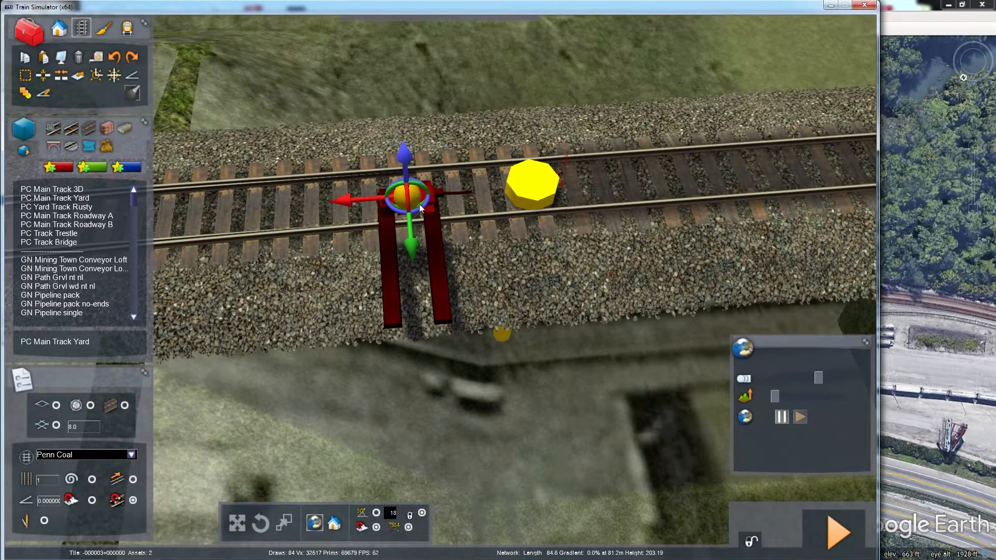
left_click_drag(420, 207, 347, 210)
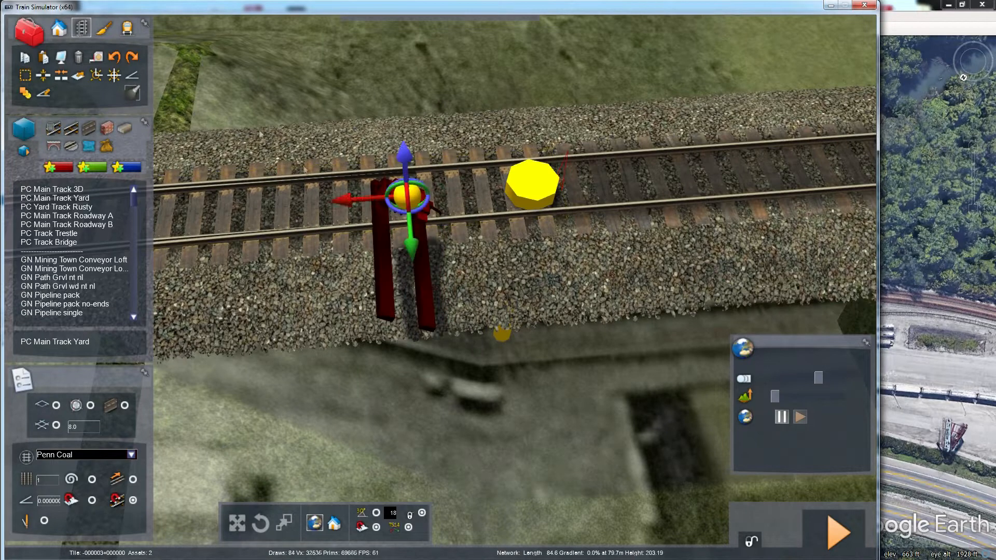
left_click(113, 57)
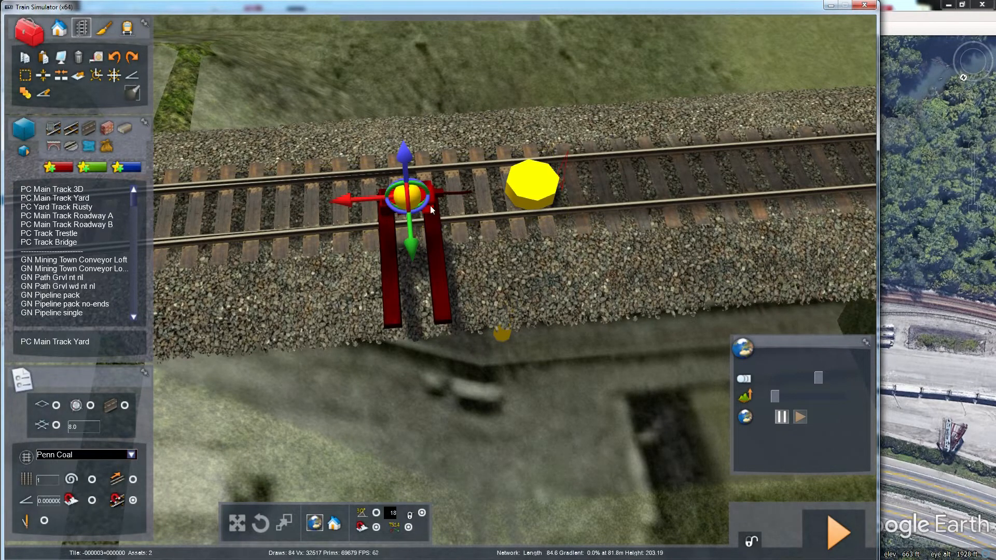
left_click_drag(425, 202, 21, 200)
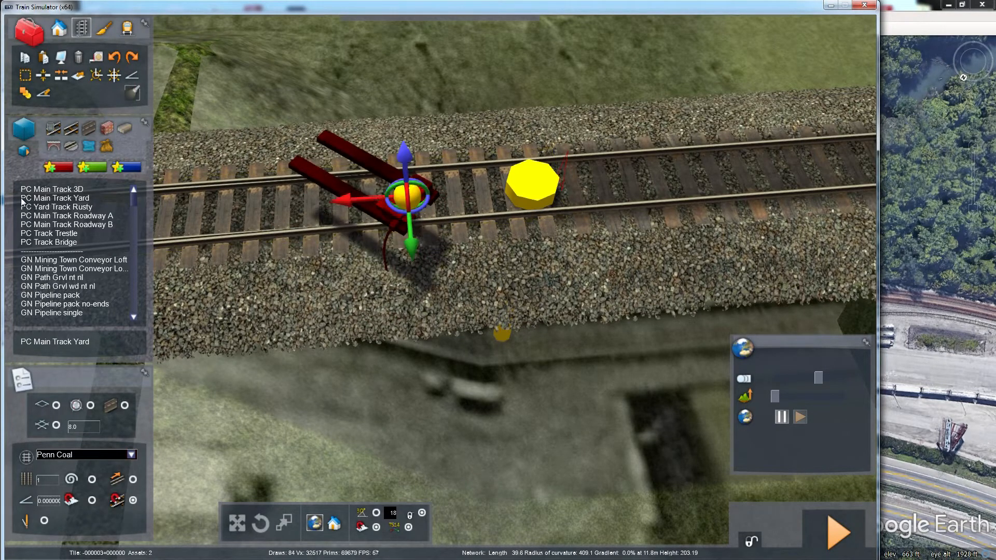
left_click_drag(424, 204, 418, 297)
right_click_drag(419, 297, 356, 221)
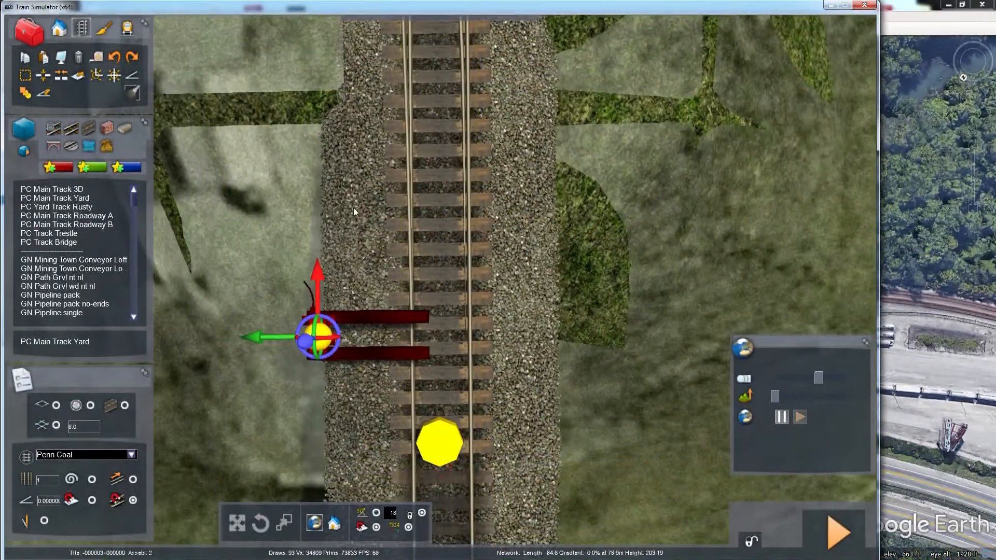
key("Down")
left_click_drag(249, 244, 275, 244)
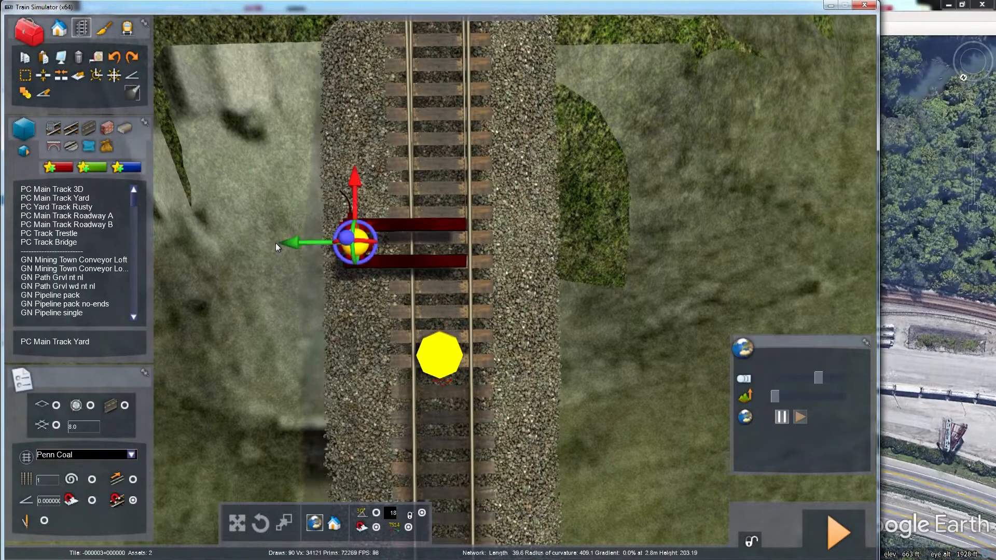
Step: Adjust the switch motor's height beside the rail, checking it from the side of the track
key("Up")
right_click_drag(347, 235, 310, 158)
key("Down")
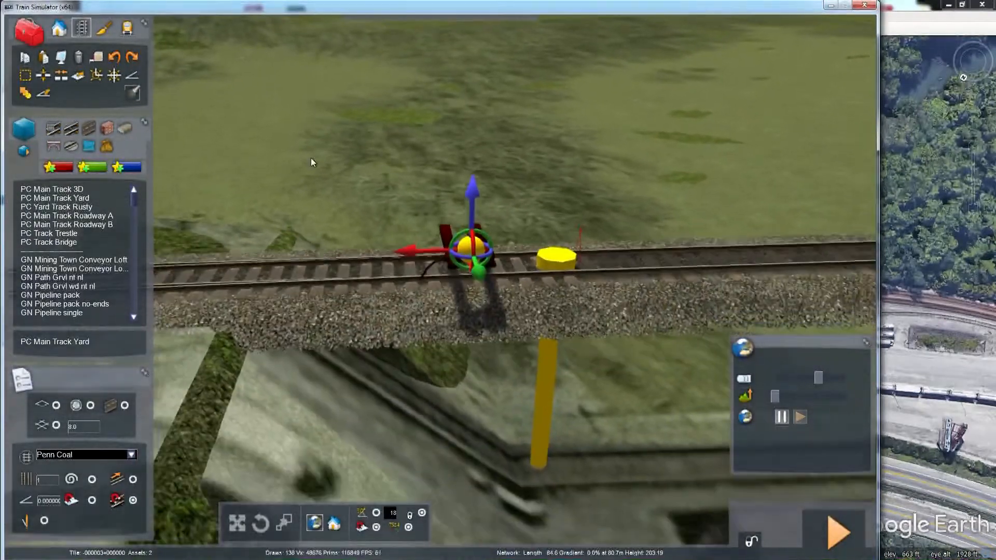
key("Up")
left_click(491, 169)
left_click_drag(493, 175, 504, 236)
scroll(498, 238, "down", 1)
middle_click_drag(498, 239, 461, 332)
scroll(462, 265, "up", 2)
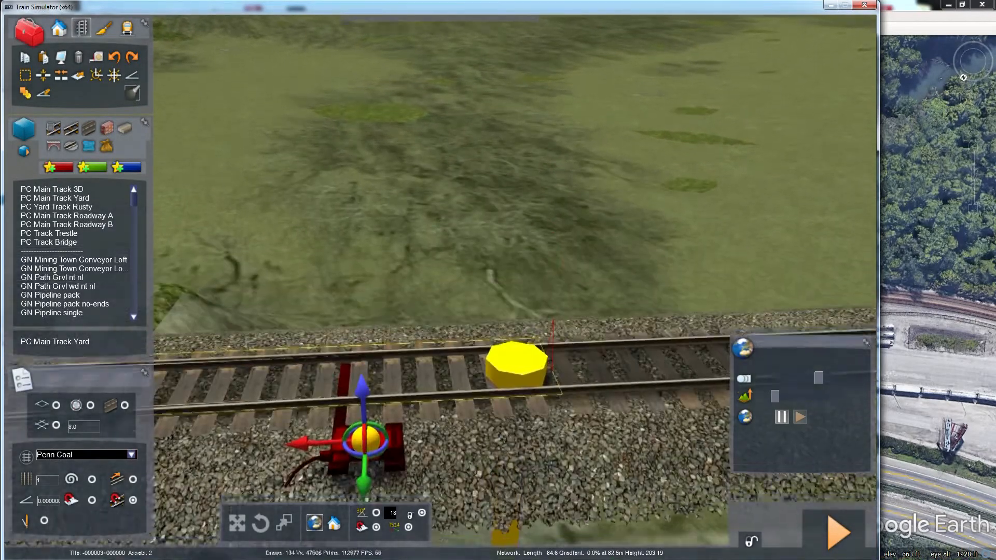
Step: Fine-tune the switch motor's position and height so its arms lie level with the track ties
right_click_drag(442, 254, 441, 297)
left_click_drag(306, 324, 310, 323)
left_click_drag(369, 276, 370, 273)
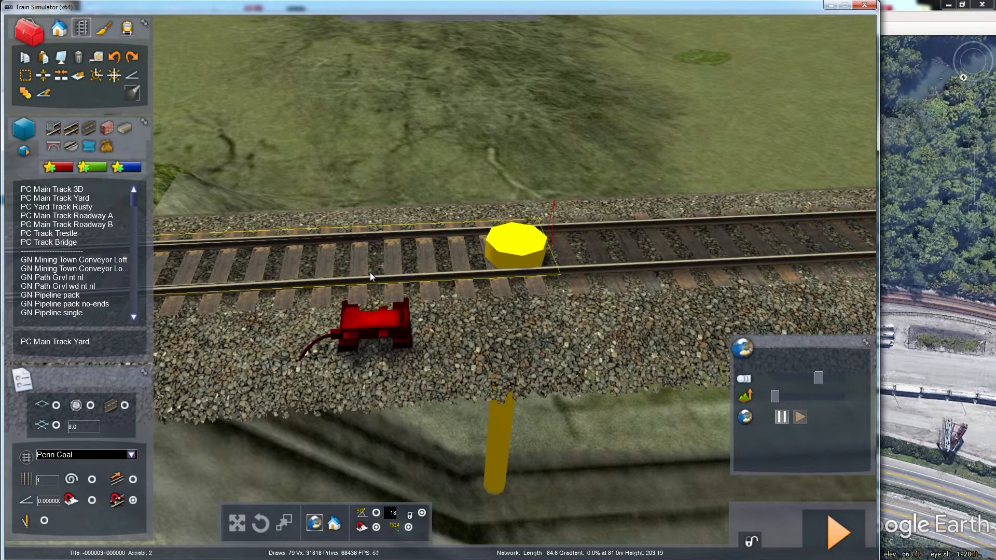
left_click_drag(369, 272, 369, 275)
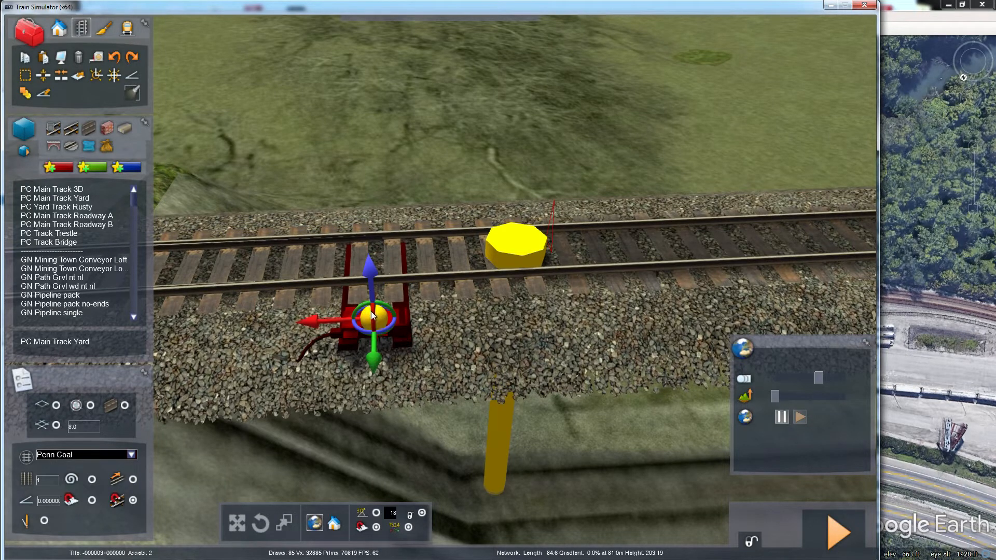
left_click_drag(373, 312, 372, 311)
left_click(371, 273)
left_click_drag(371, 272, 368, 277)
left_click(429, 309)
Step: Set the terrain-to-track tool's size to 25.00 and conform the ground to the track beside the switch motor
mouse_move(428, 310)
right_mouse_down()
mouse_move(363, 311)
mouse_move(320, 293)
mouse_move(319, 306)
right_mouse_up()
key("Down")
key("Down")
key("Left")
key("Up")
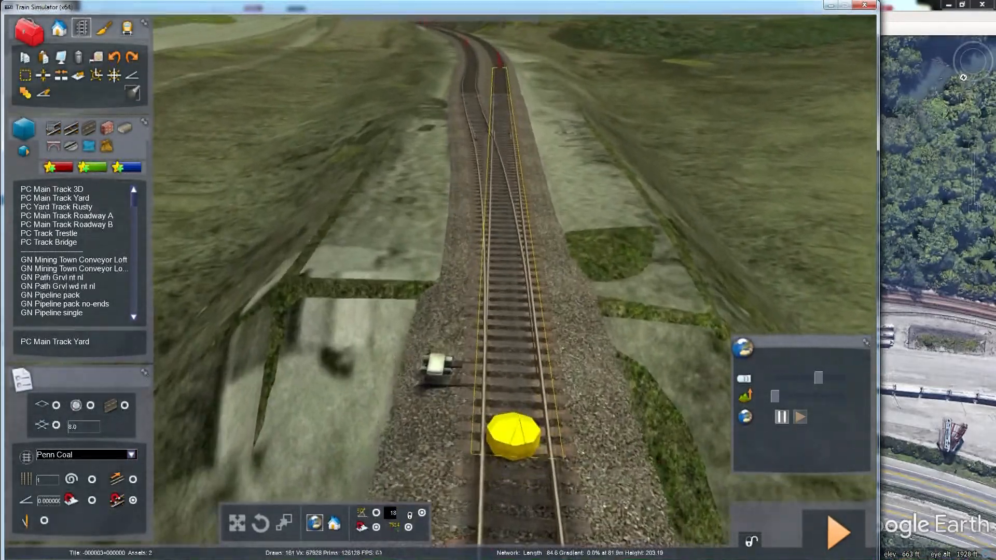
key("Right")
key("Down")
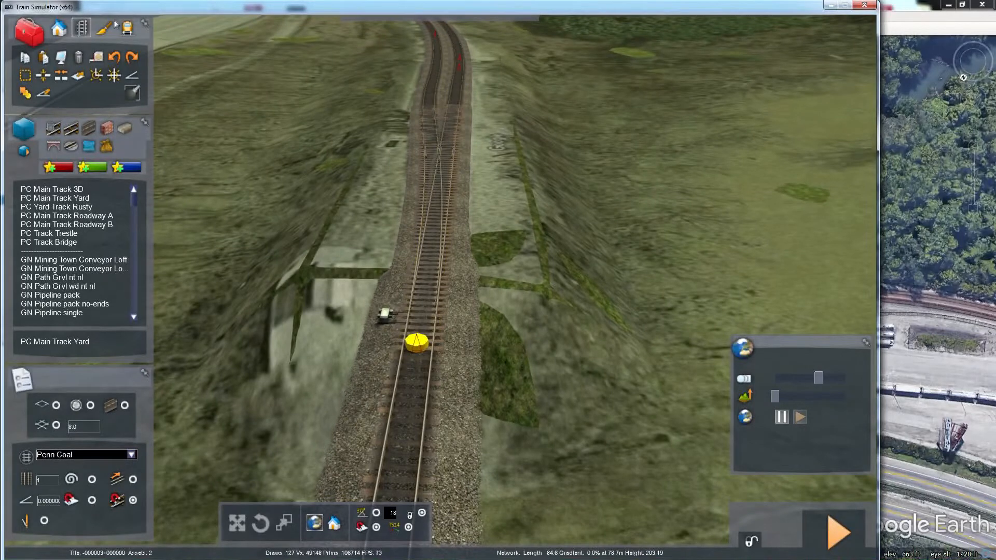
left_click(104, 28)
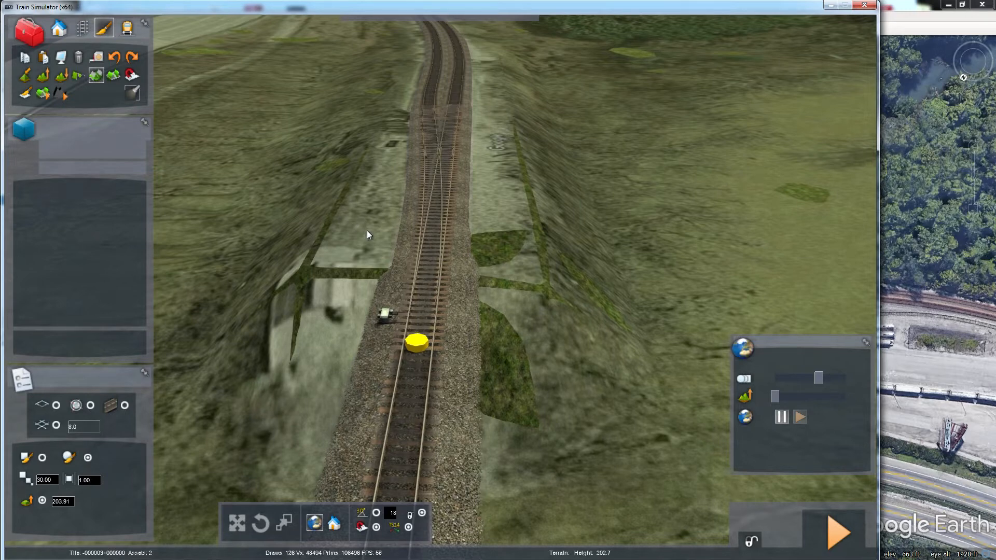
left_click(133, 76)
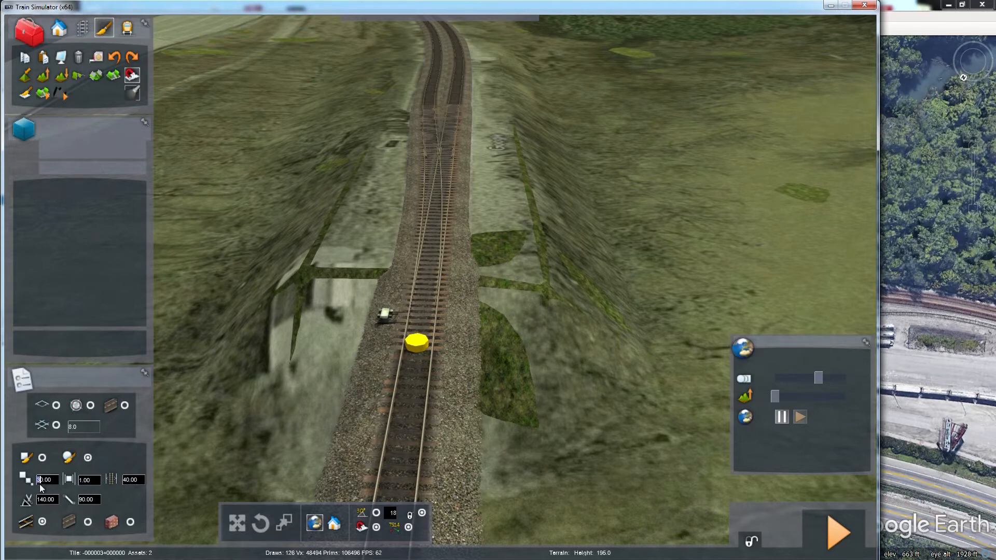
left_click_drag(36, 483, 44, 484)
left_click(427, 308)
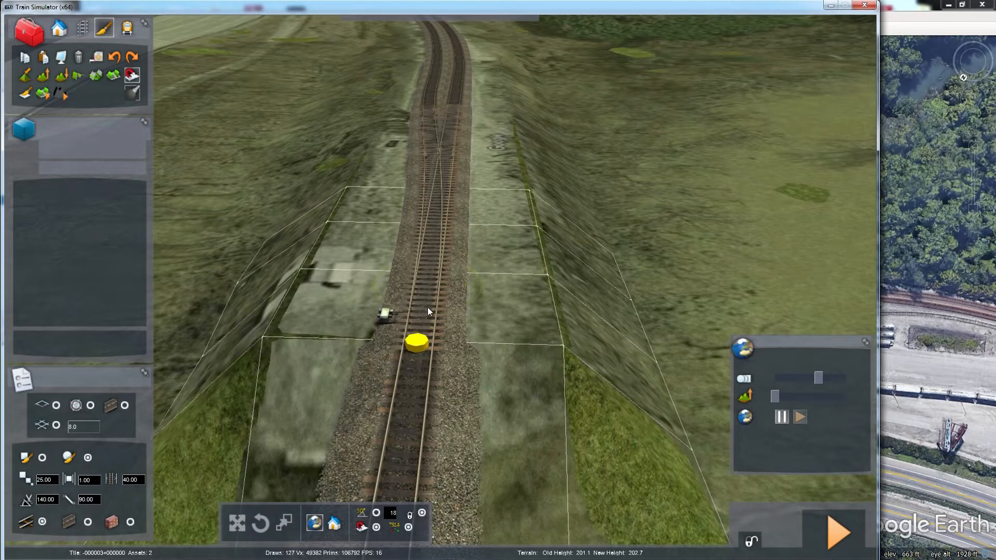
Step: Conform the terrain to the track around the yellow marker at the bridge end of the turnout
mouse_move(451, 356)
right_mouse_down()
mouse_move(384, 400)
mouse_move(358, 371)
mouse_move(356, 163)
right_mouse_up()
key("Right")
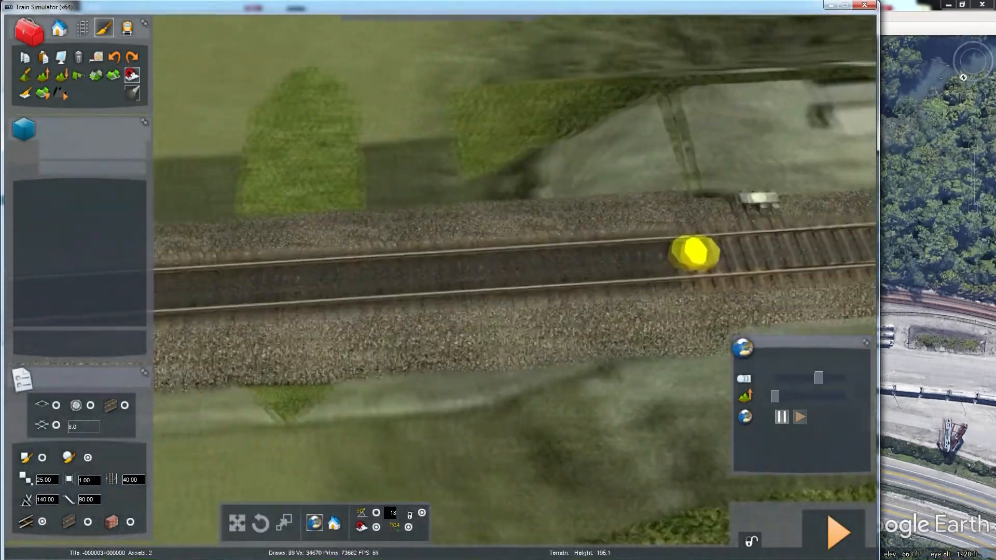
key("Up")
key("Down")
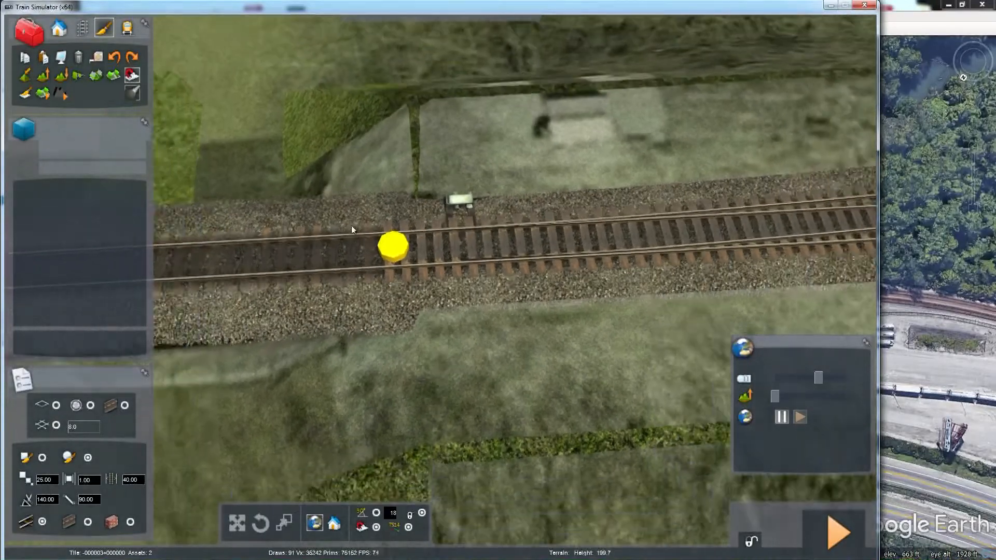
left_click(399, 246)
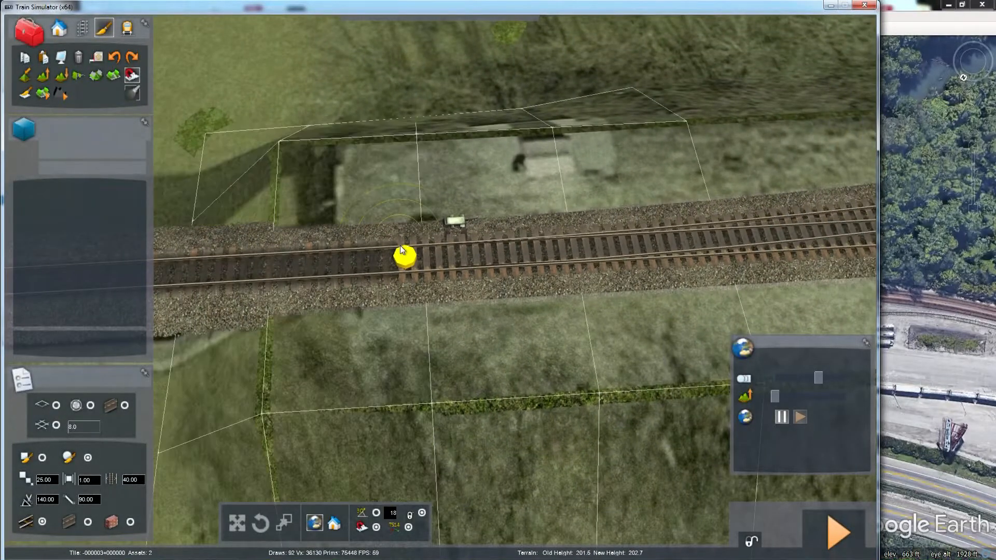
Step: Inspect the reshaped ground on both sides of the track at the bridge from above and from track level
mouse_move(405, 246)
right_mouse_down()
mouse_move(561, 228)
mouse_move(576, 270)
mouse_move(518, 332)
mouse_move(511, 296)
mouse_move(419, 223)
right_mouse_up()
key("Down")
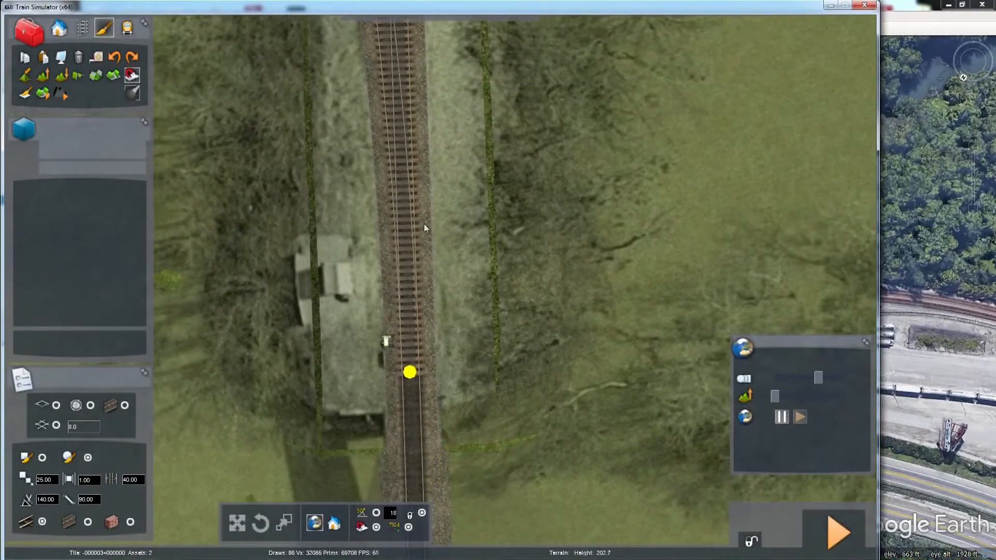
mouse_move(779, 397)
left_mouse_down()
mouse_move(794, 403)
mouse_move(773, 410)
left_mouse_up()
mouse_move(554, 213)
right_mouse_down()
mouse_move(554, 117)
mouse_move(552, 156)
right_mouse_up()
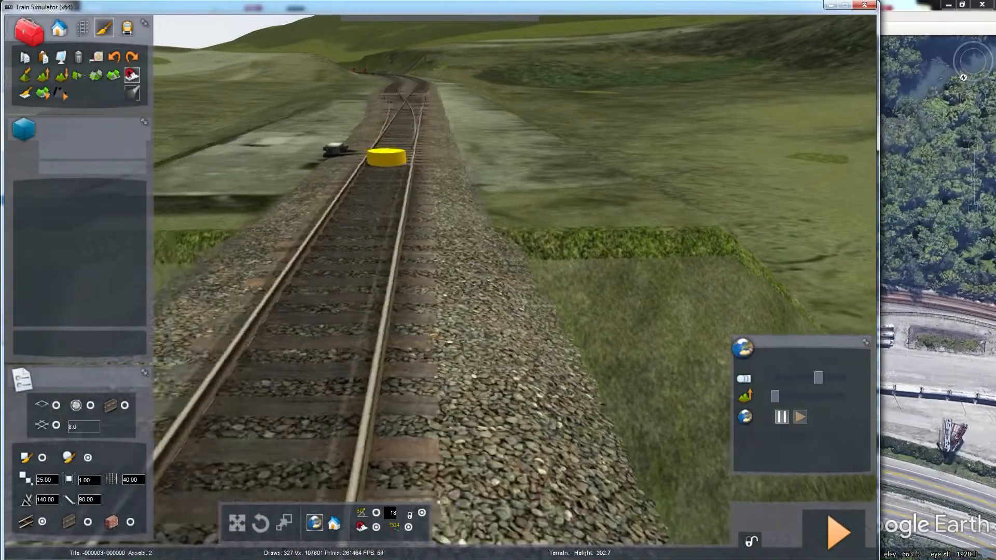
key("Left")
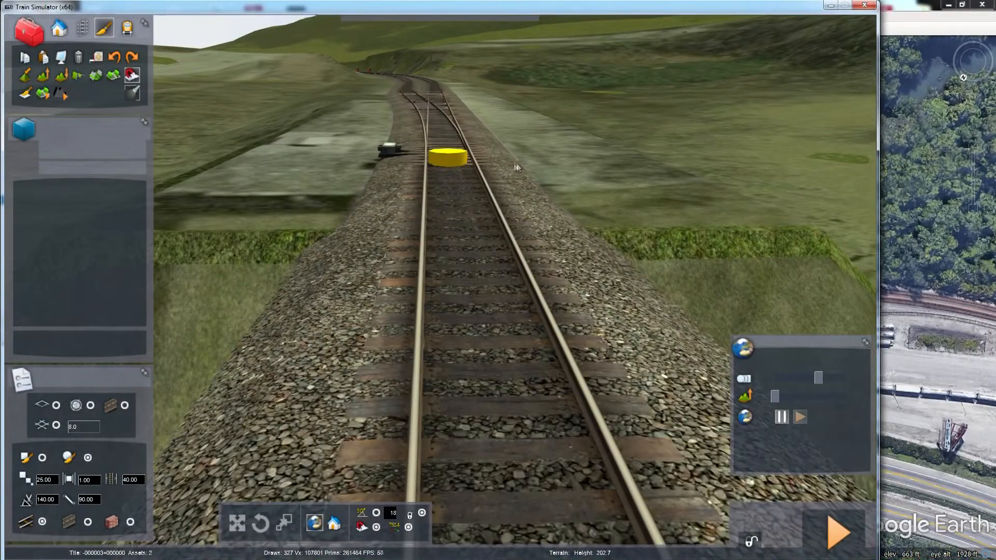
right_click_drag(539, 149, 540, 151)
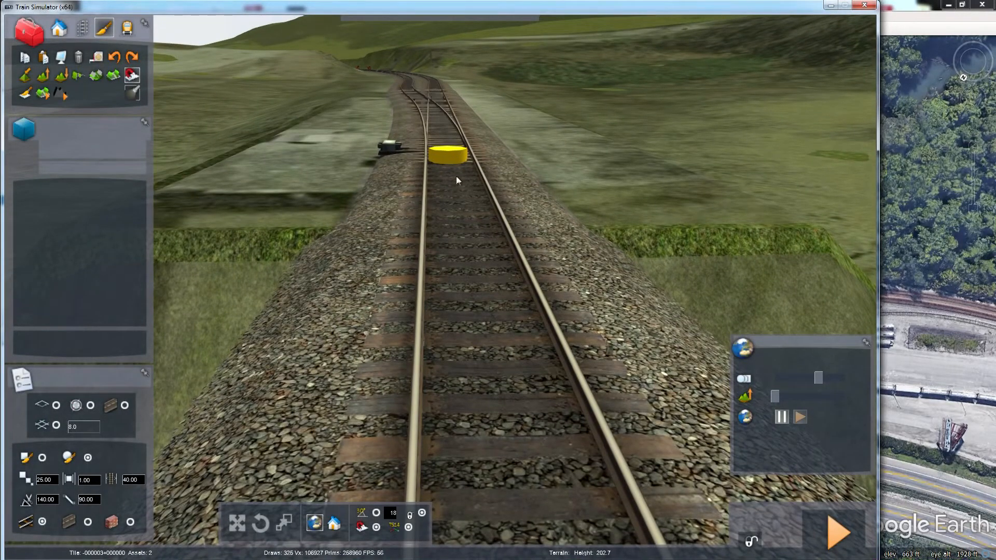
key("Left")
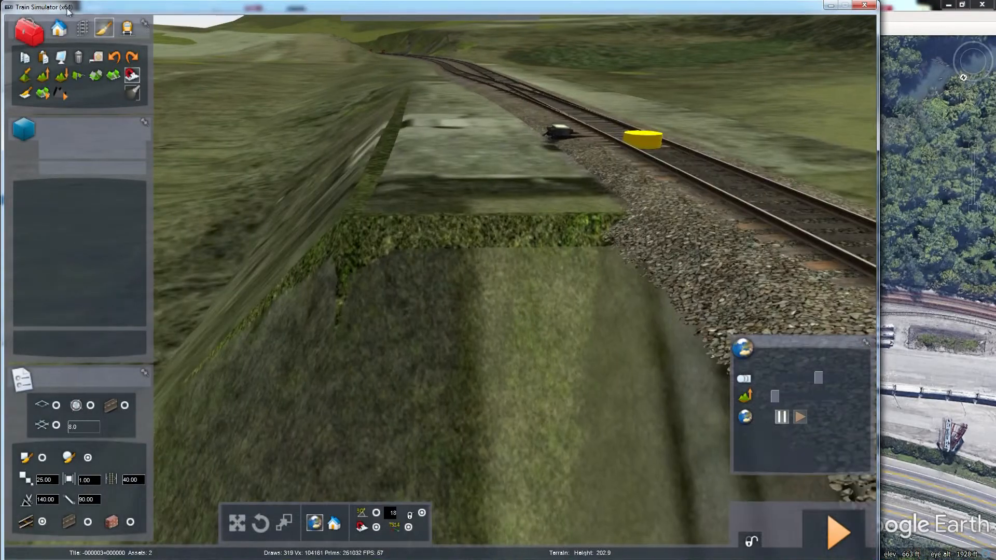
Step: Return to track editing and delete the yellow marker between the rails next to the switch motor
left_click(83, 32)
mouse_move(590, 185)
right_mouse_down()
mouse_move(524, 264)
mouse_move(581, 259)
mouse_move(523, 253)
right_mouse_up()
left_click(477, 293)
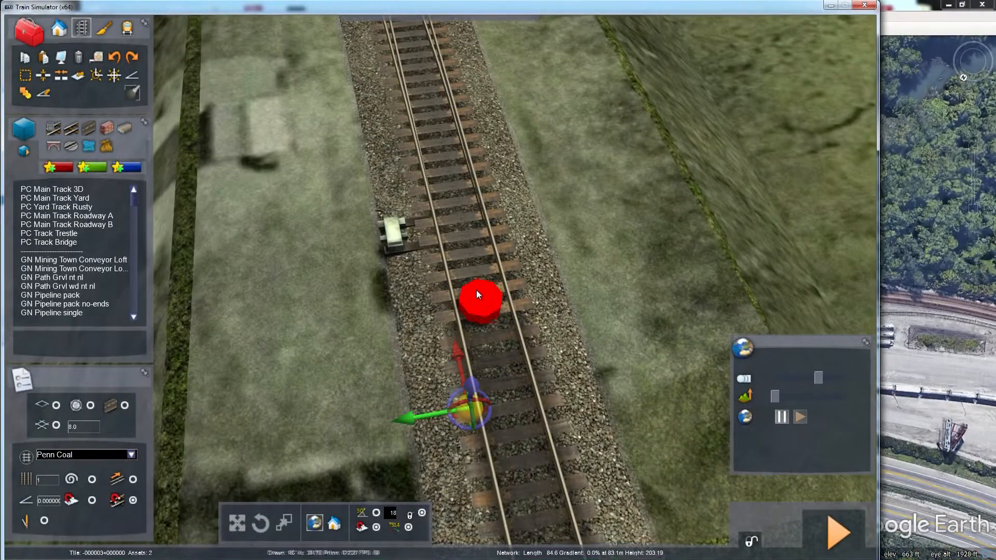
key("Delete")
Step: Follow the line away from the turnout at track level and from above, checking the parallel tracks and surrounding ground
mouse_move(477, 285)
right_mouse_down()
mouse_move(502, 174)
mouse_move(324, 202)
right_mouse_up()
key("Up")
key("Up")
key("Up")
key("Left")
key("Down")
key("Left")
key("Left")
key("Right")
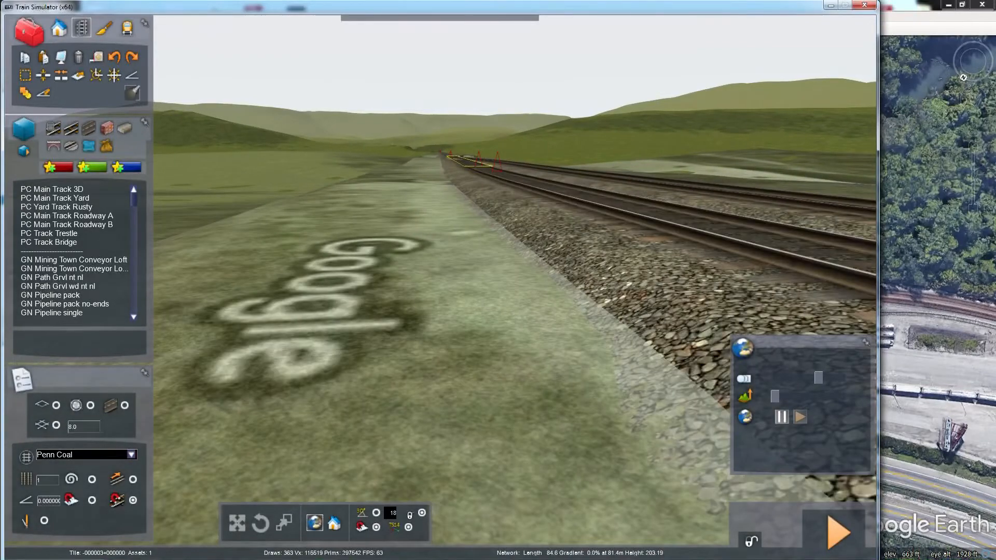
right_click_drag(467, 270, 548, 166)
key("Up")
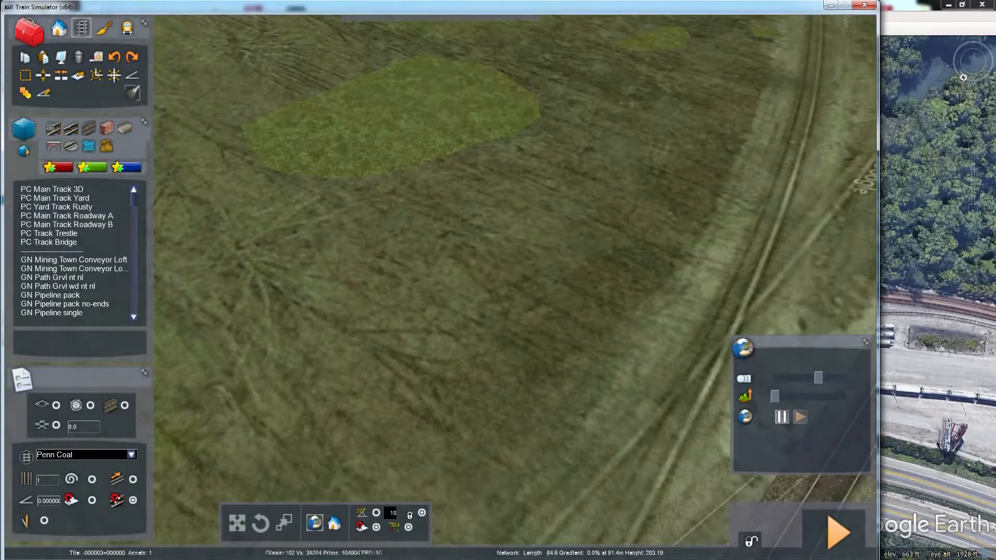
key("Right")
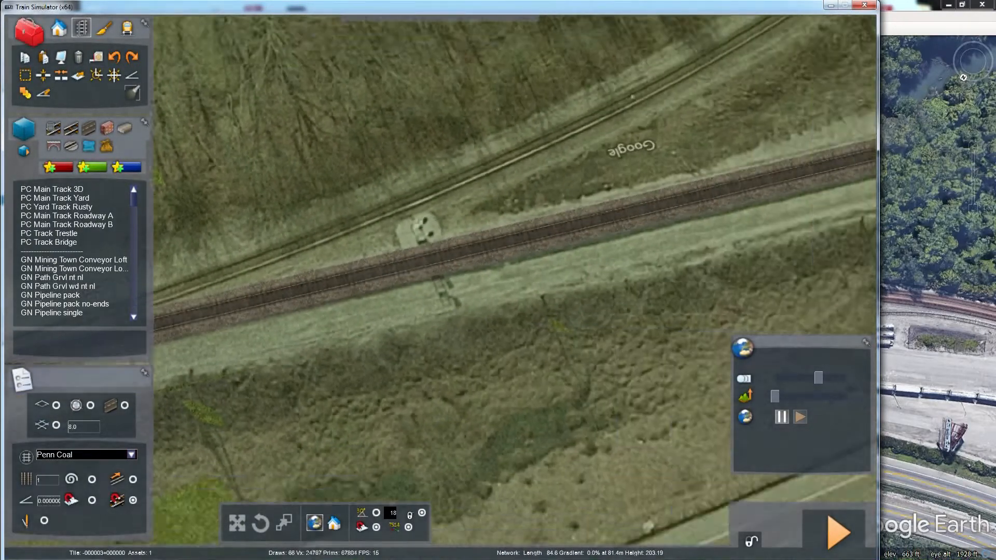
Step: Follow the line from above and at track level into the cutting, checking the parallel tracks for unconnected joints
key("Down")
key("Right")
right_click_drag(597, 208, 565, 207)
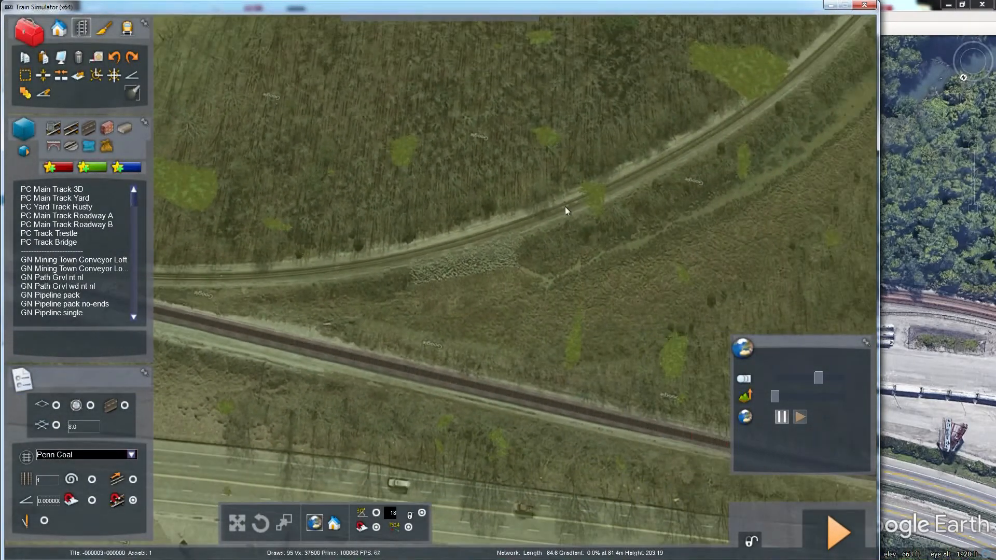
key("Left")
right_click_drag(844, 45, 788, 7)
key("Up")
key("Up")
right_click_drag(688, 218, 685, 179)
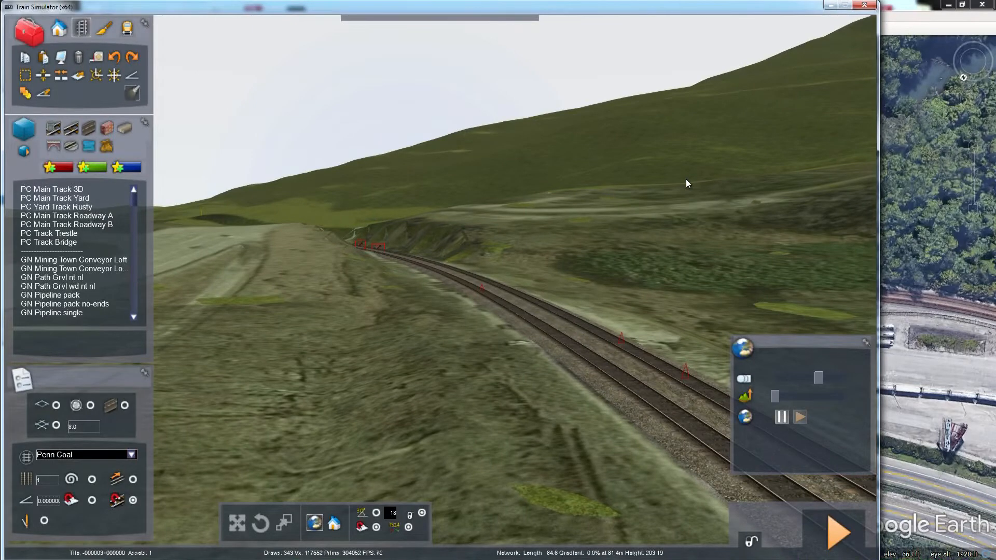
key("Up")
mouse_move(686, 179)
right_mouse_down()
mouse_move(677, 167)
mouse_move(696, 182)
right_mouse_up()
key("Up")
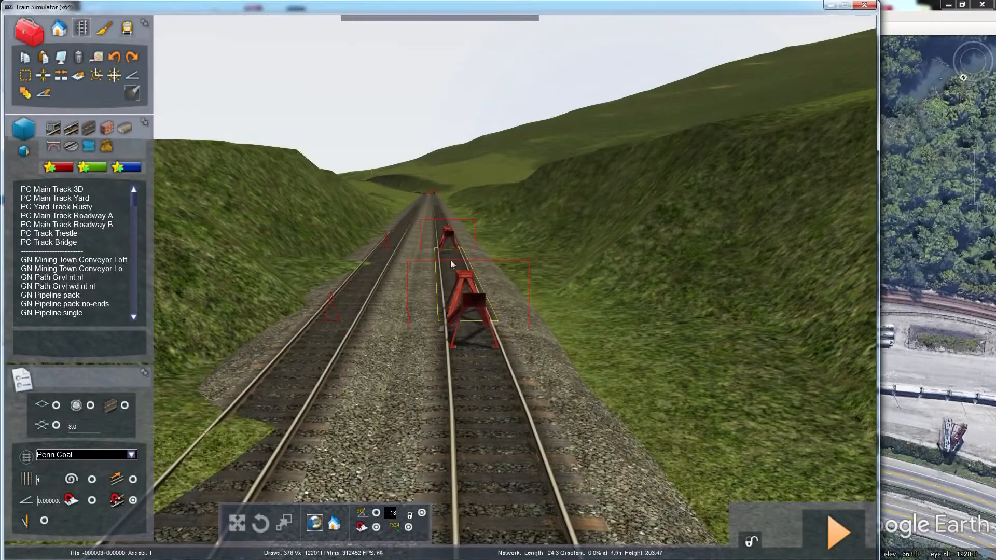
Step: Start the track weld tool and weld the two open joints at the red buffer stops in the cutting
left_click(430, 193)
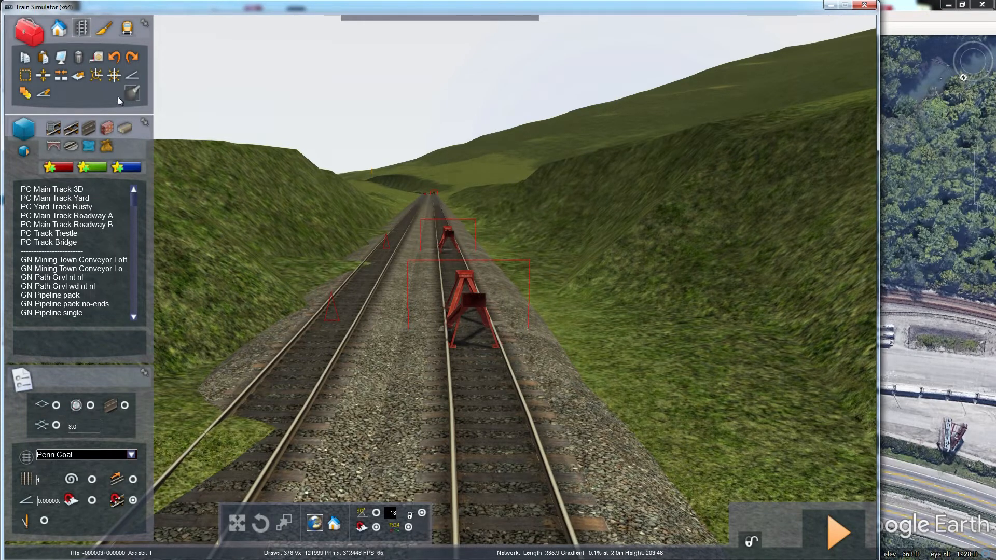
left_click(96, 76)
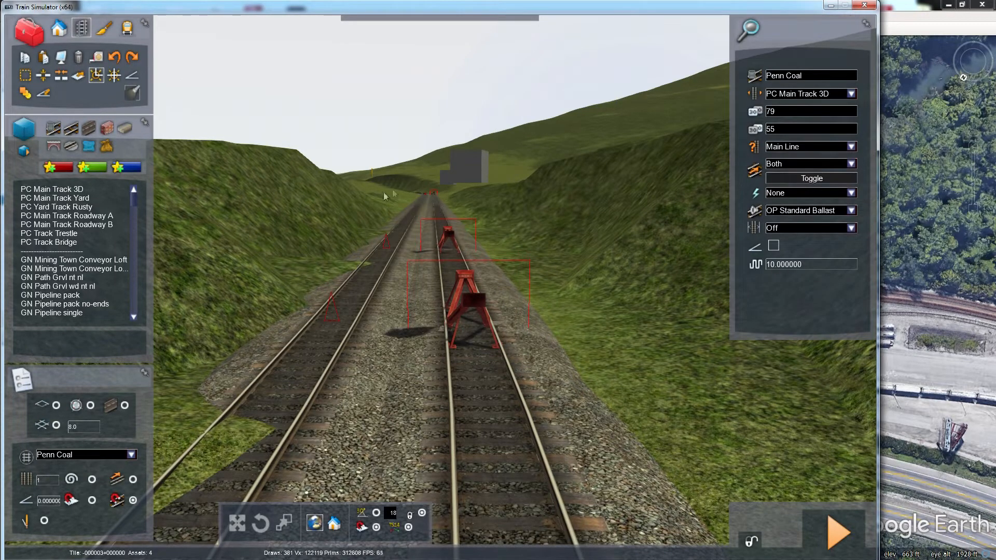
left_click(474, 177)
left_click(448, 178)
Step: Weld the open track joints beyond the cutting, up to the double-track curve ahead of the yellow marker
key("Up")
right_click_drag(454, 192, 455, 127)
key("Up")
key("Up")
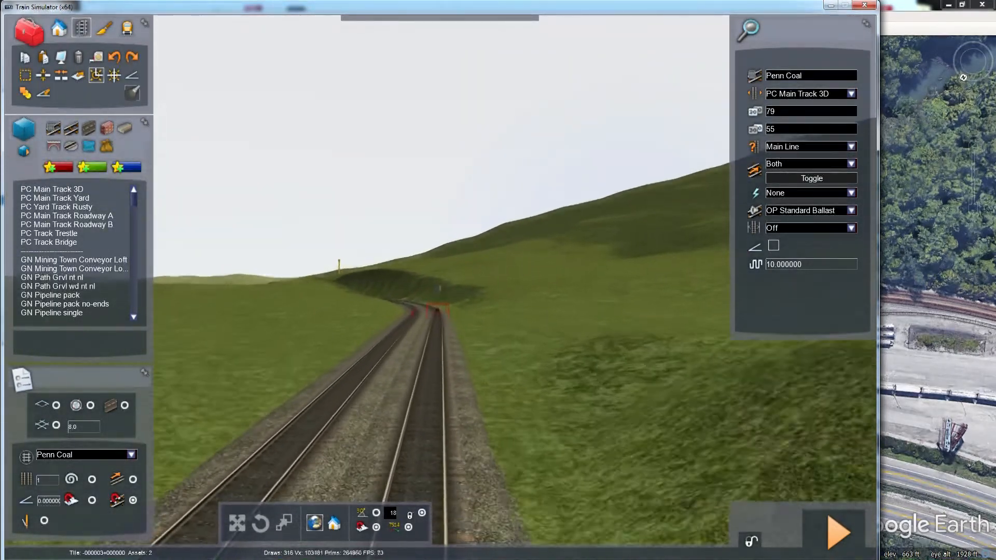
left_click(427, 303)
right_click_drag(427, 304, 397, 324)
key("Up")
key("Up")
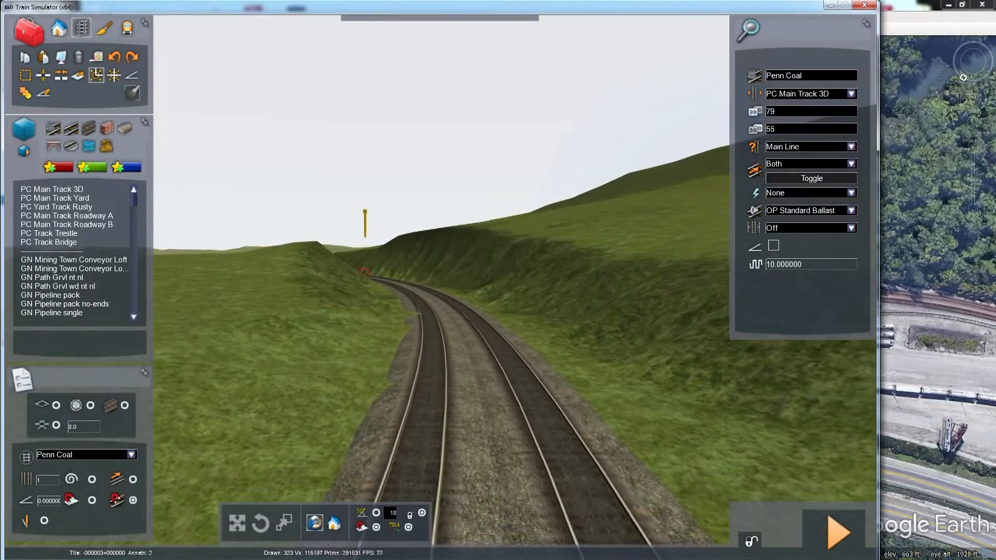
key("Up")
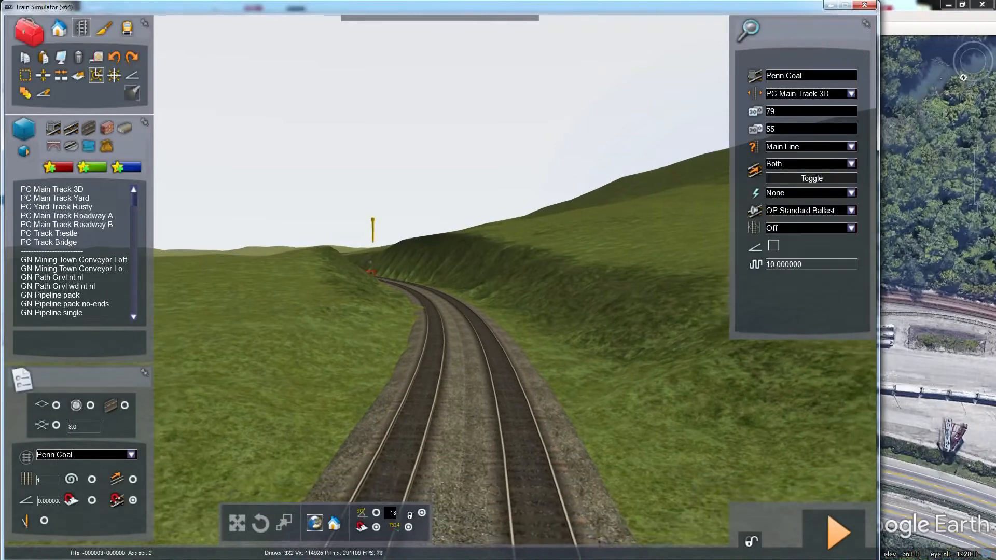
key("Down")
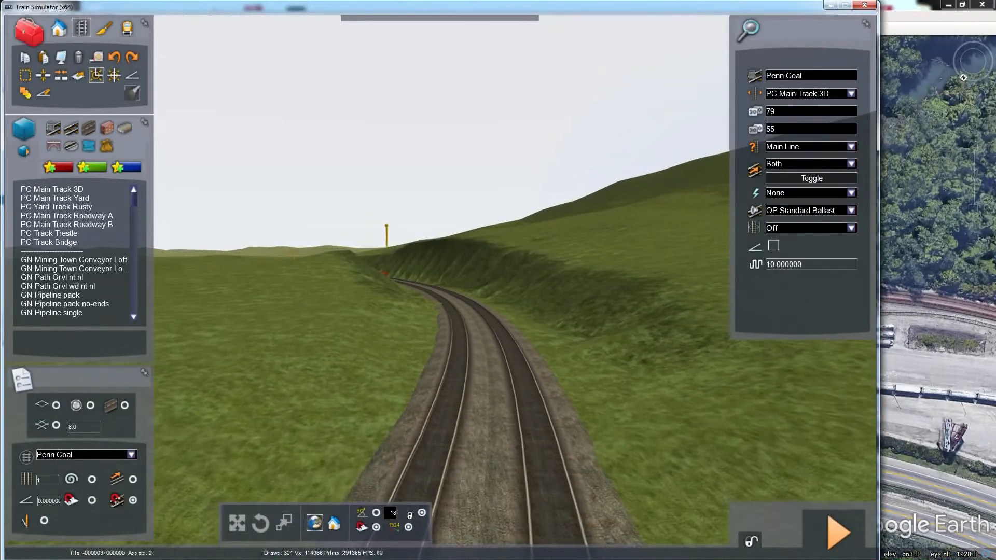
key("Down")
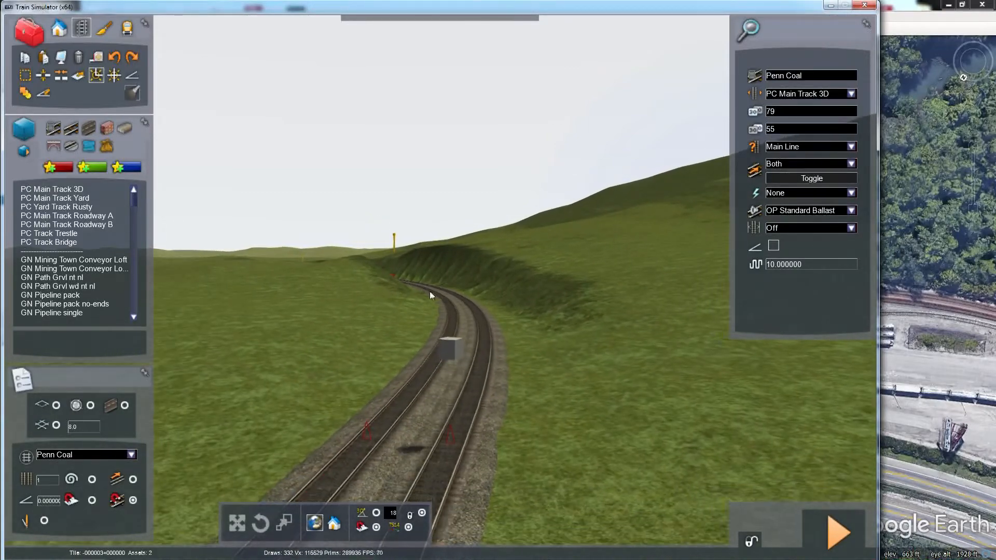
key("Up")
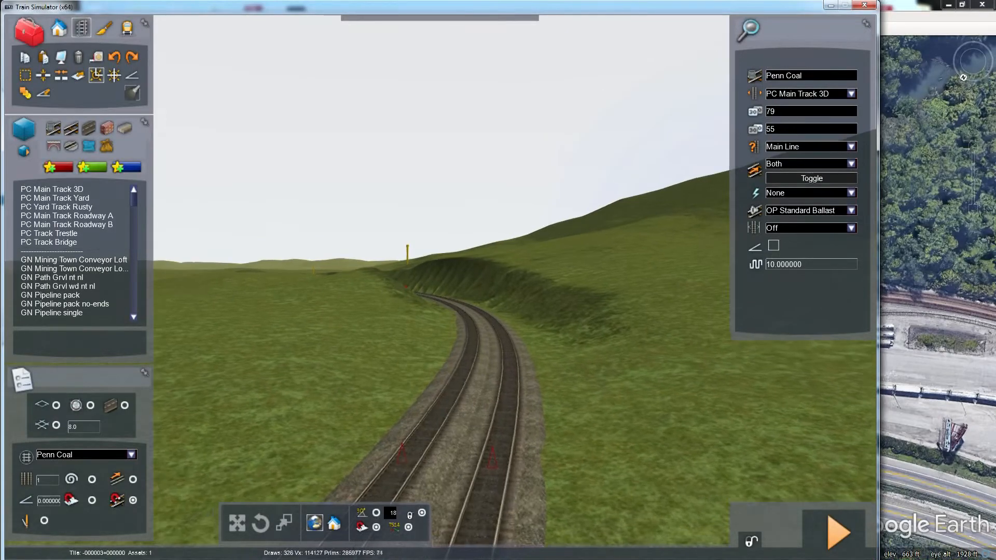
Step: Weld the open joints through the next cutting, from the first yellow marker to the marker at the following curve
key("Up")
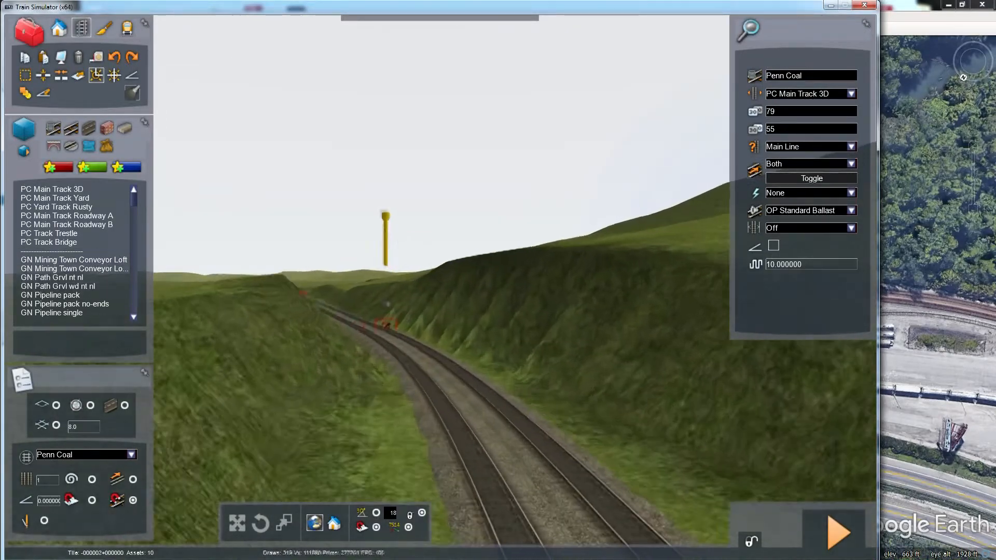
key("Delete")
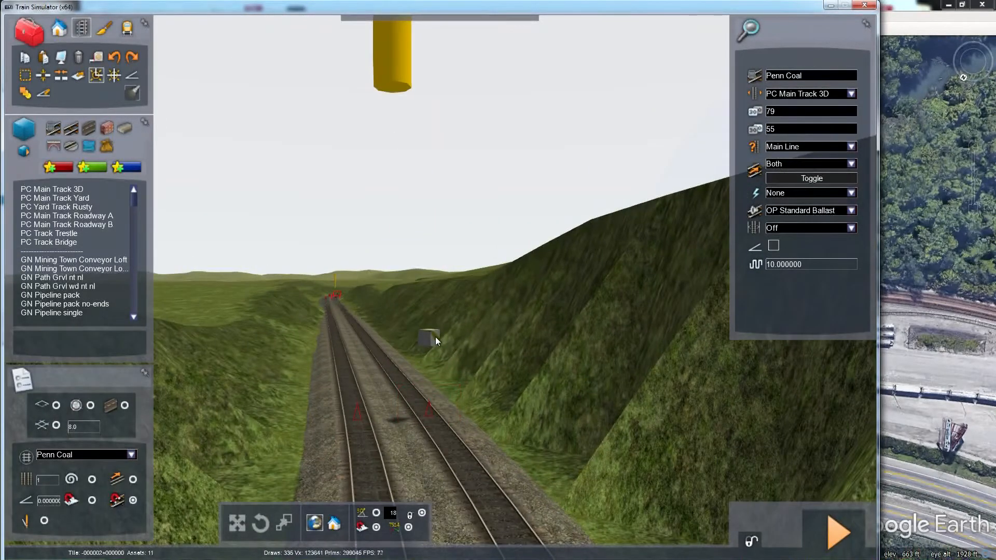
key("Up")
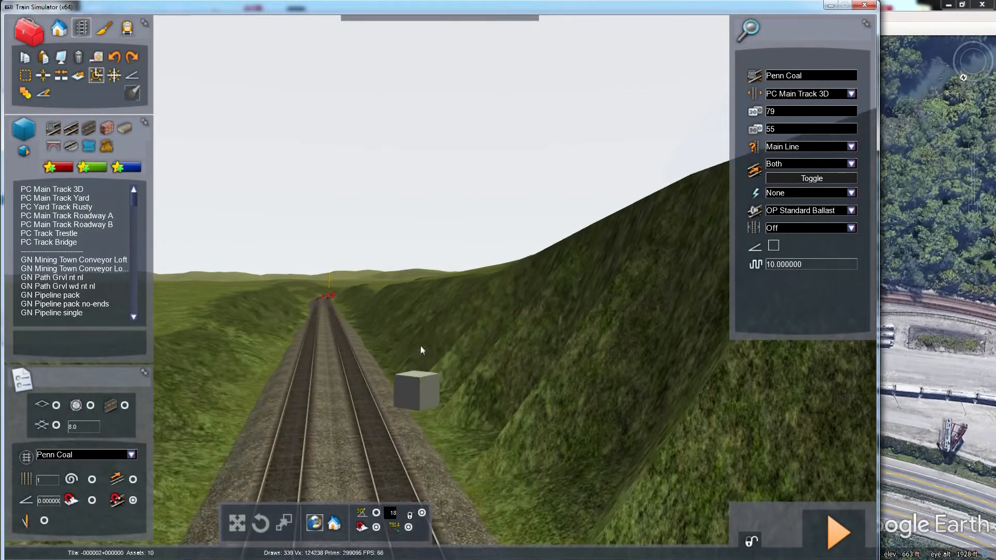
right_click_drag(407, 395, 446, 359)
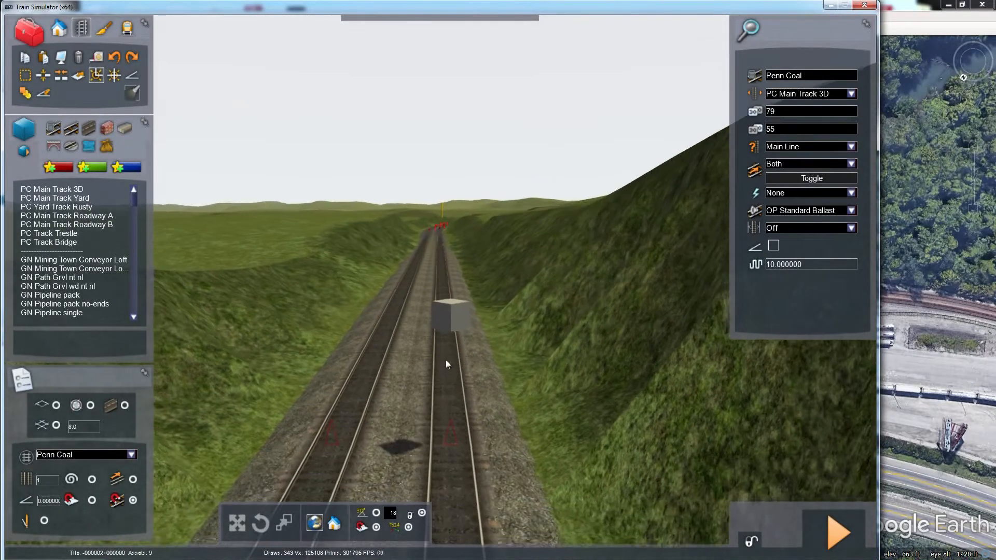
key("Up")
mouse_move(454, 313)
right_mouse_down()
mouse_move(452, 259)
mouse_move(436, 285)
right_mouse_up()
key("Up")
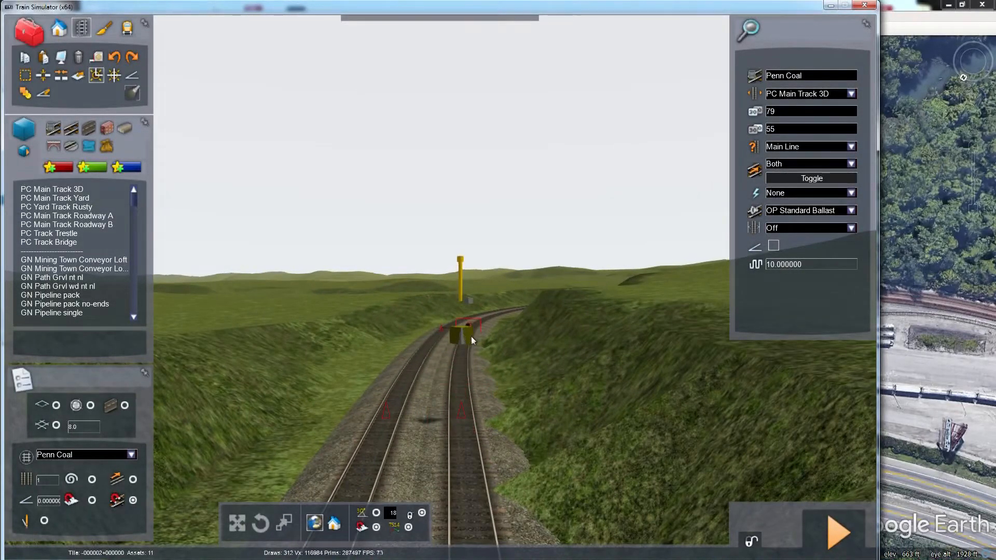
key("Up")
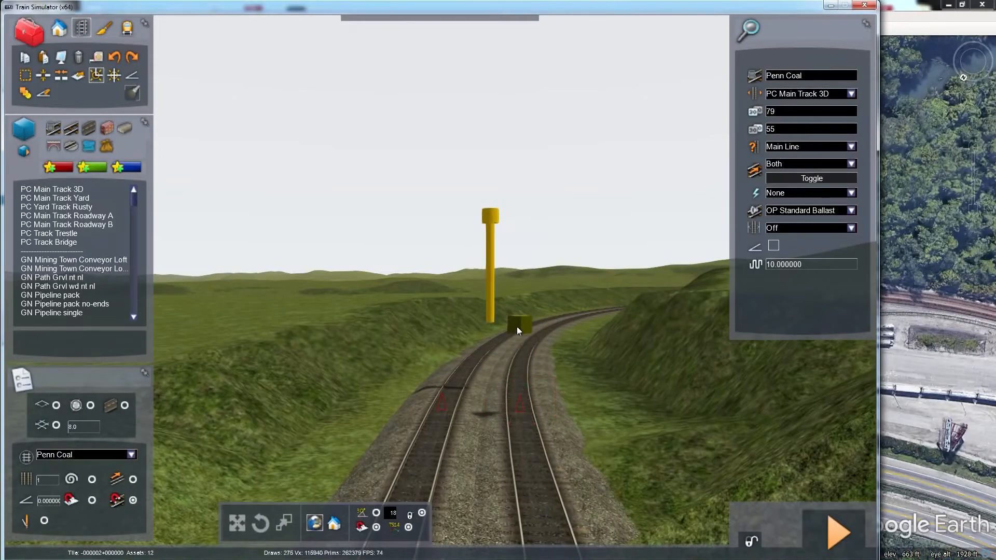
Step: Weld the open joints on the straight double track where the steep hillside begins
key("Up")
mouse_move(517, 326)
right_mouse_down()
mouse_move(534, 309)
mouse_move(617, 316)
right_mouse_up()
key("Up")
key("Up")
right_click_drag(384, 358, 447, 363)
key("Delete")
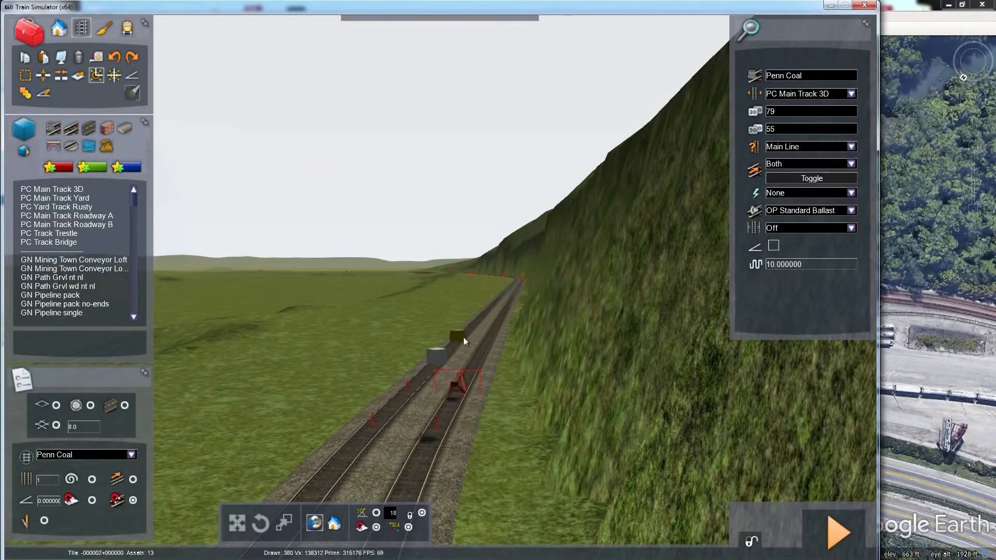
key("Up")
right_click_drag(472, 336, 438, 396)
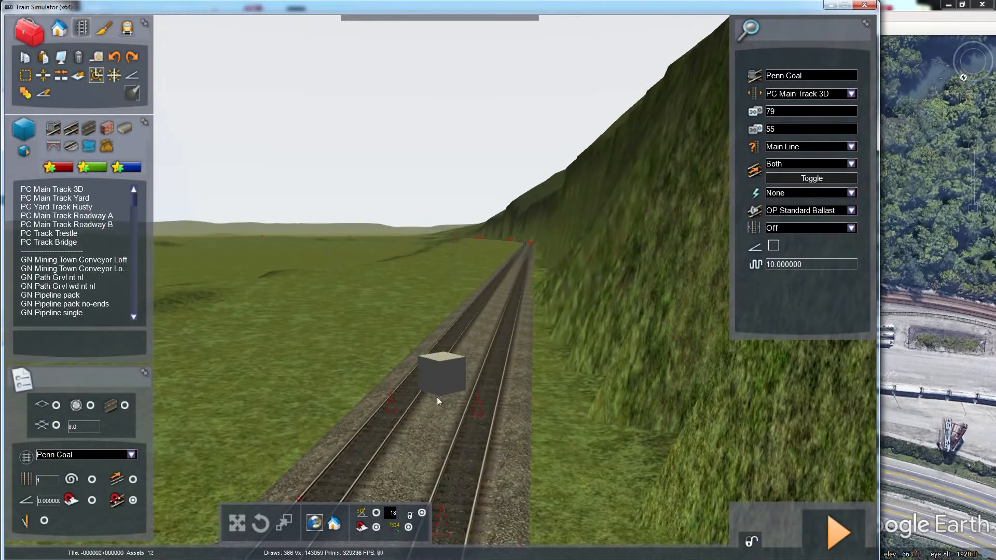
key("Up")
Step: Weld the buffer-stop joints on the hillside track around the curve at the foot of the steep slope
right_click_drag(453, 363, 472, 379)
key("Up")
key("Up")
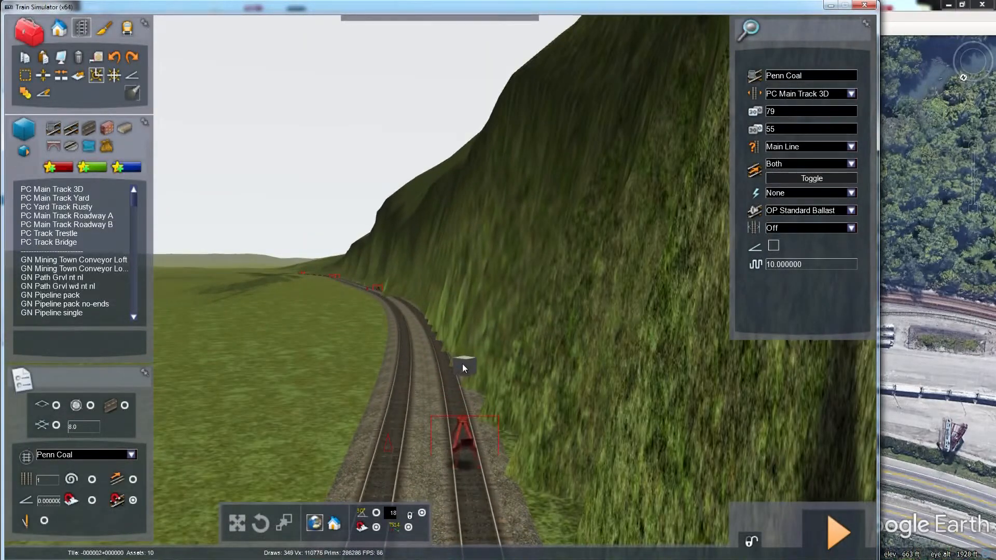
left_click(463, 364)
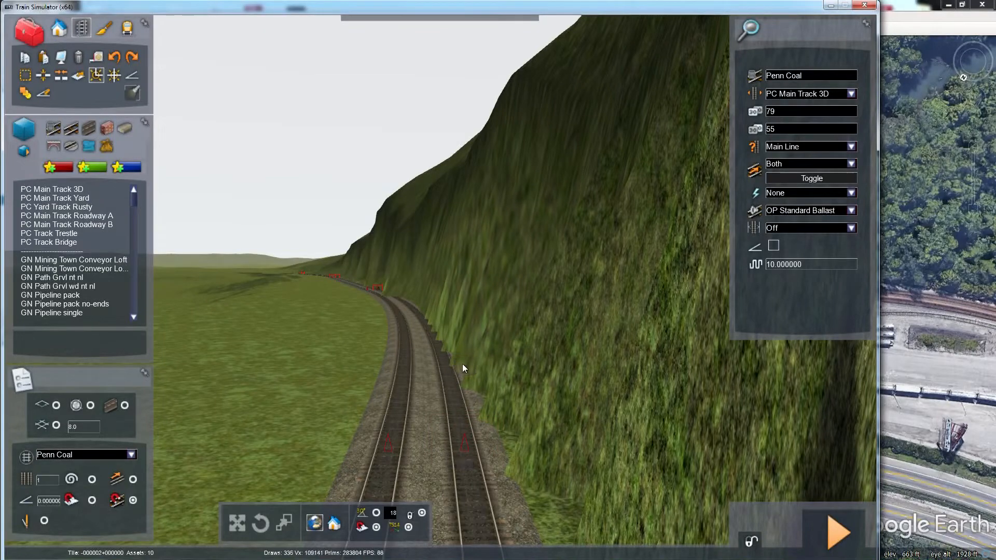
key("Up")
right_click_drag(463, 364, 425, 349)
key("Up")
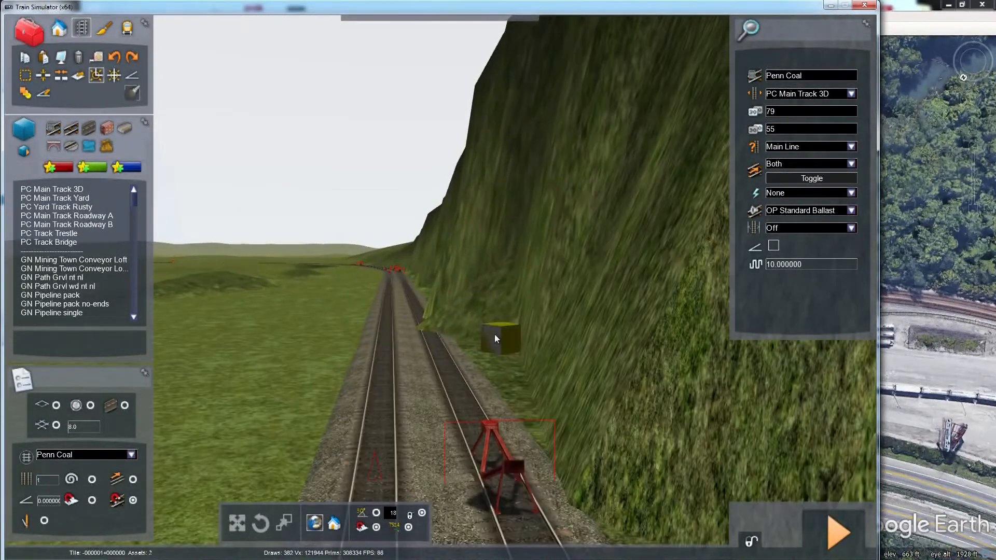
key("Delete")
key("Delete")
Step: Weld the remaining buffer-stop joints along the curve where the line leaves the steep hillside
key("Up")
right_click_drag(472, 332, 440, 292)
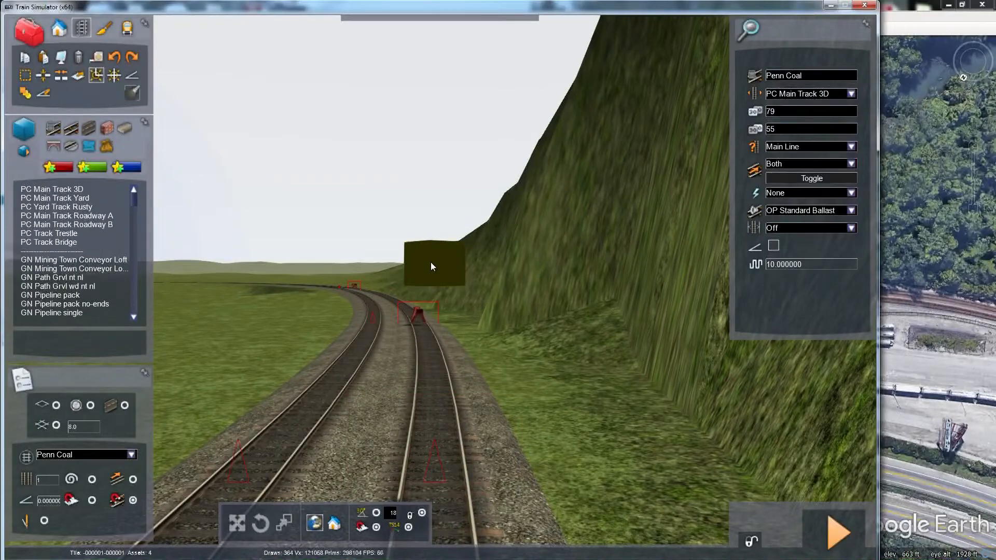
key("Delete")
key("Up")
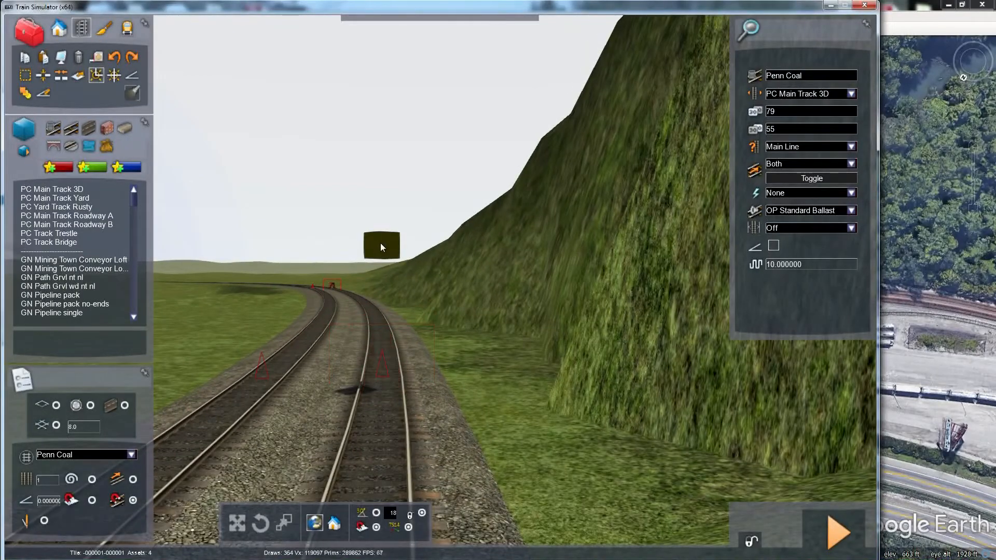
key("Delete")
key("Up")
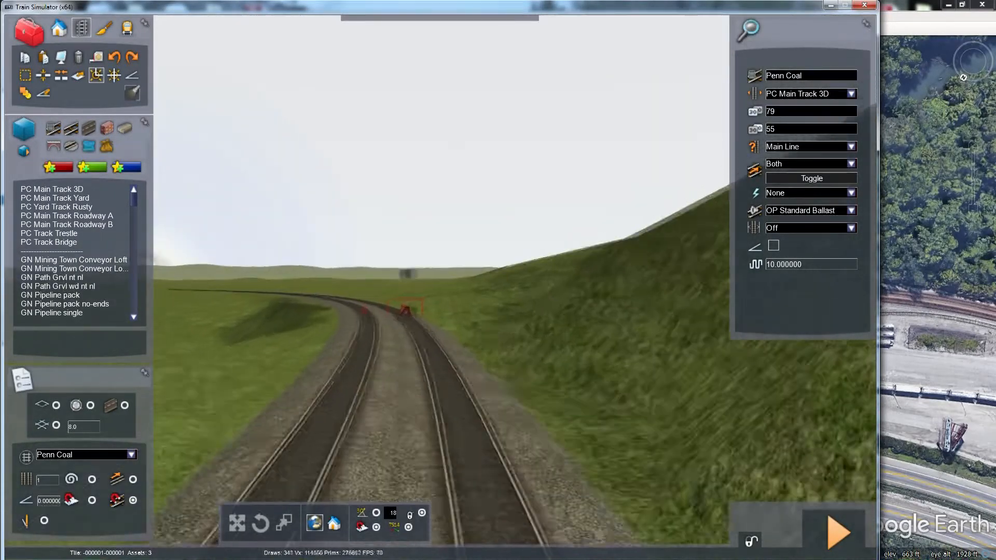
key("Up")
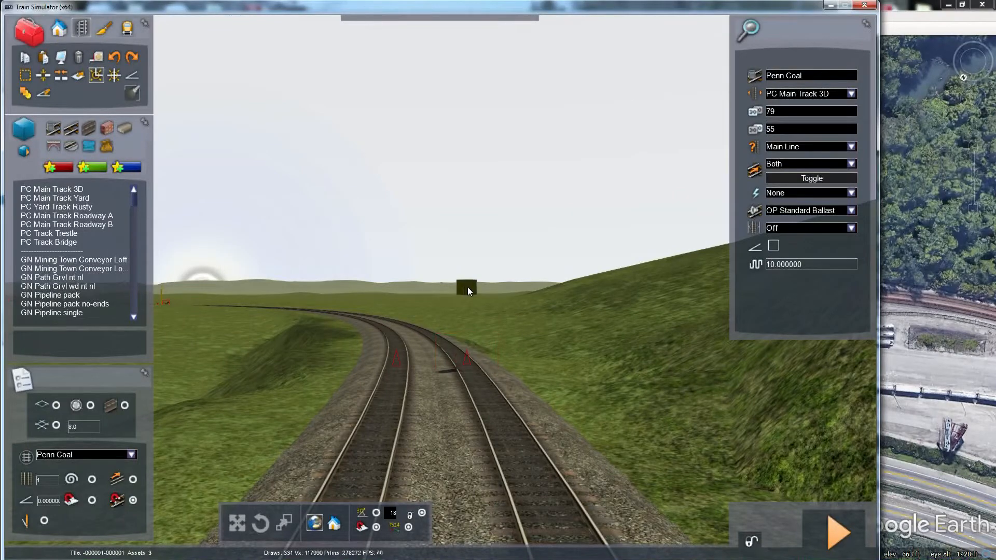
key("Delete")
Step: Weld the open joint beside the yellow marker on the flat grassland, and leave the weld tool
key("Up")
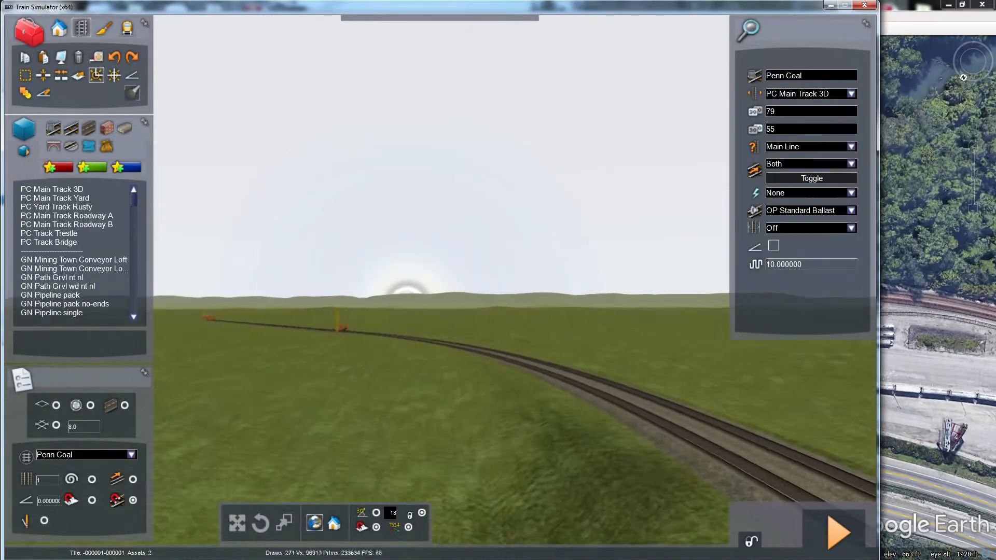
key("Up")
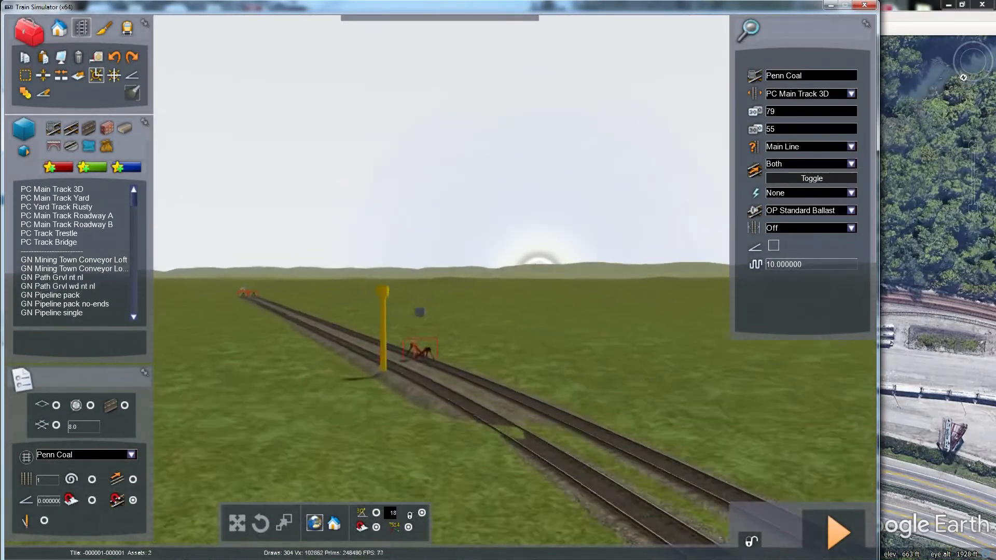
key("Up")
key("Delete")
key("Up")
right_click_drag(380, 330, 295, 328)
right_click_drag(378, 327, 217, 335)
key("Left")
key("Escape")
Step: Follow the double track back past the hillside and cuttings to the switch motor, checking the joints for leftover buffer stops
scroll(378, 329, "down", 3)
mouse_move(378, 328)
right_mouse_down()
mouse_move(384, 285)
mouse_move(383, 301)
mouse_move(415, 302)
mouse_move(668, 302)
right_mouse_up()
key("Up")
key("Up")
key("Up")
key("Up")
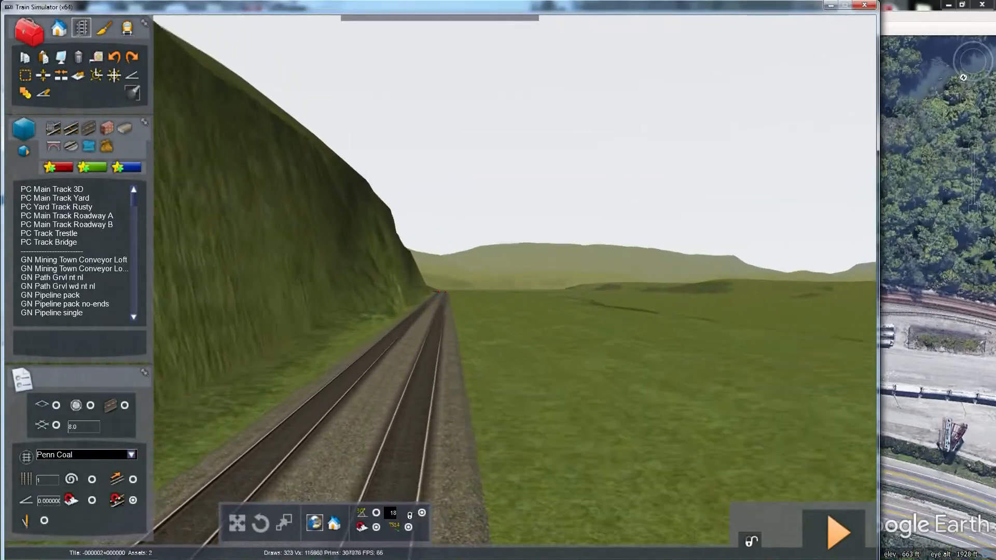
key("Up")
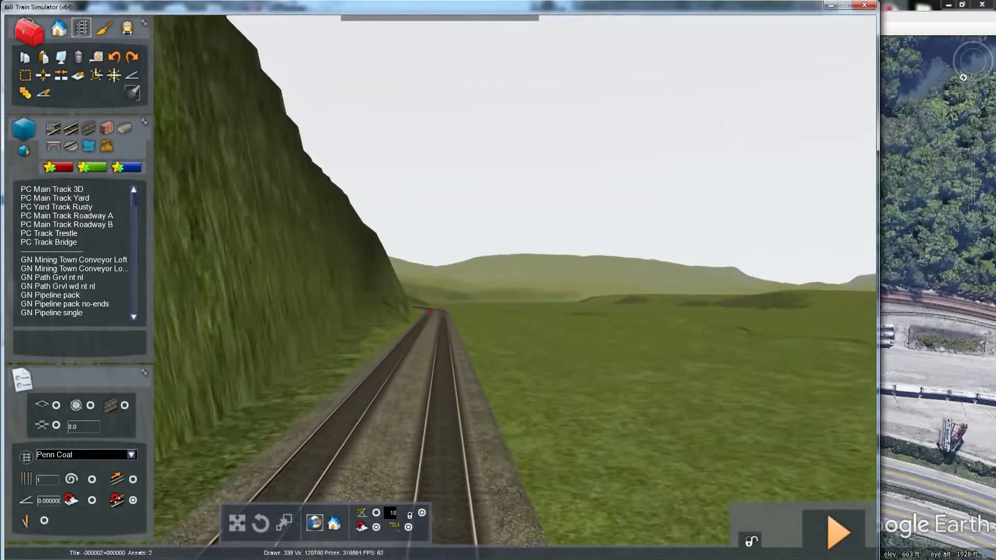
key("Up")
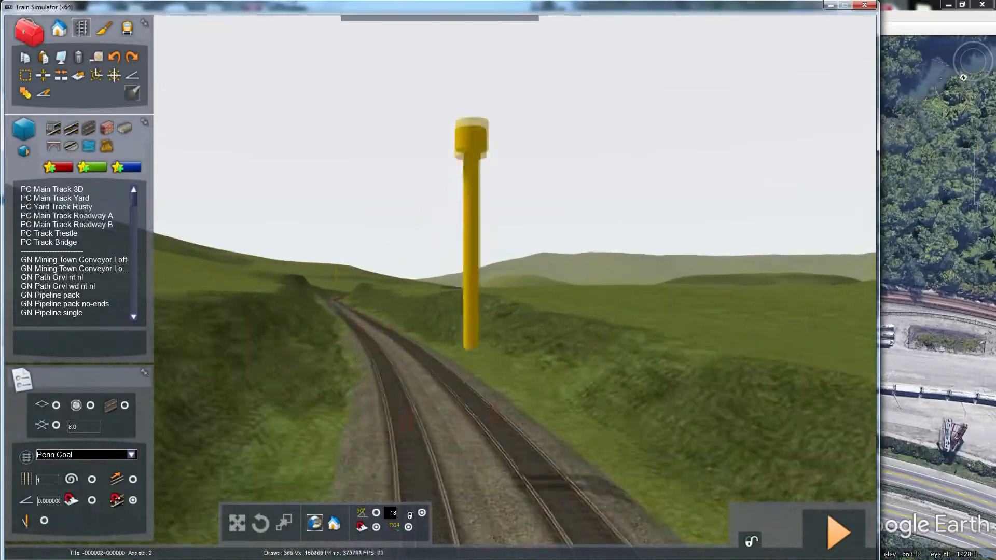
key("Up")
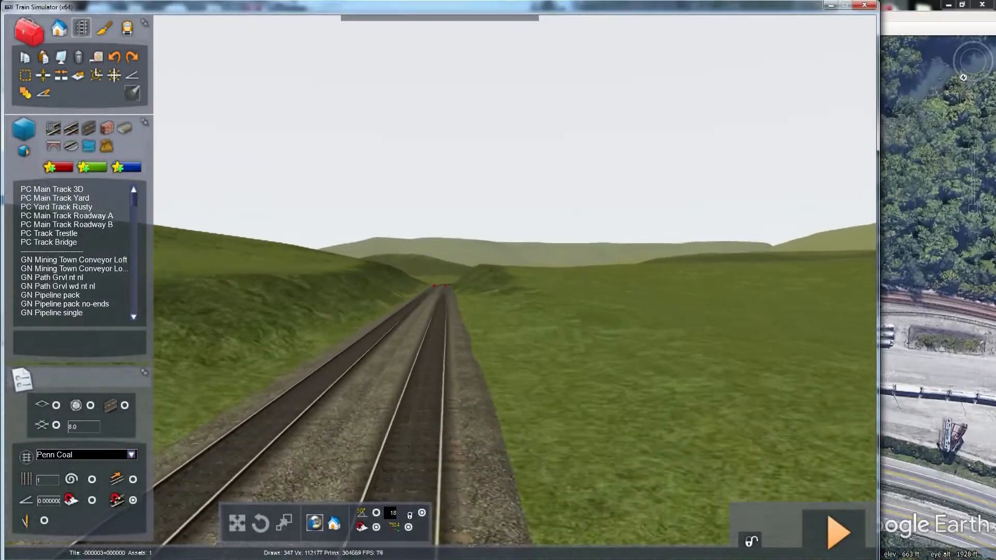
key("Up")
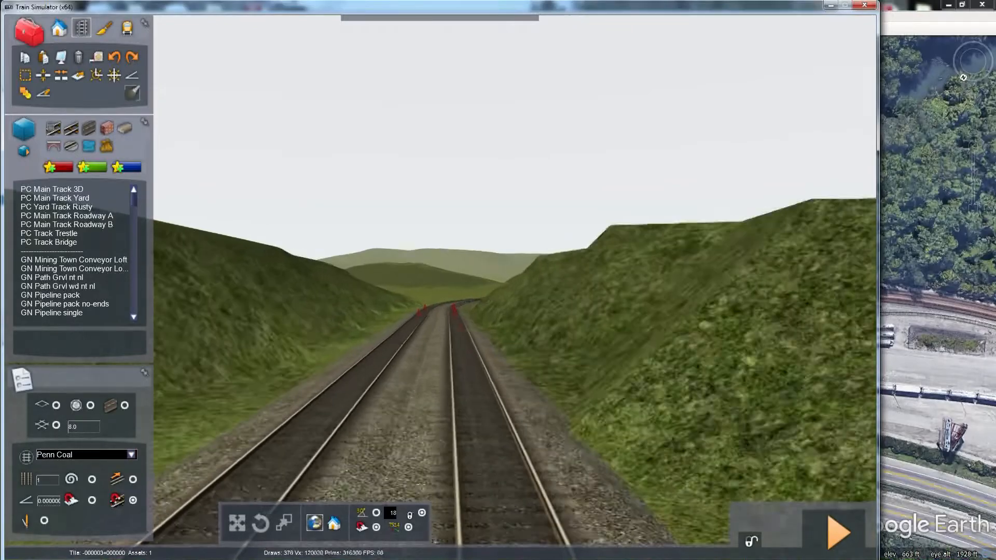
key("Up")
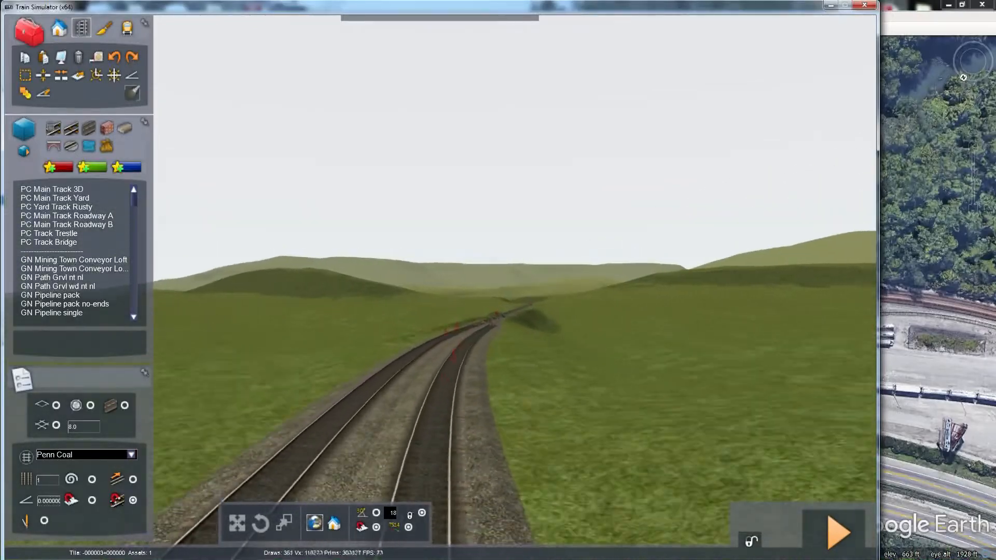
key("Up")
key("Left")
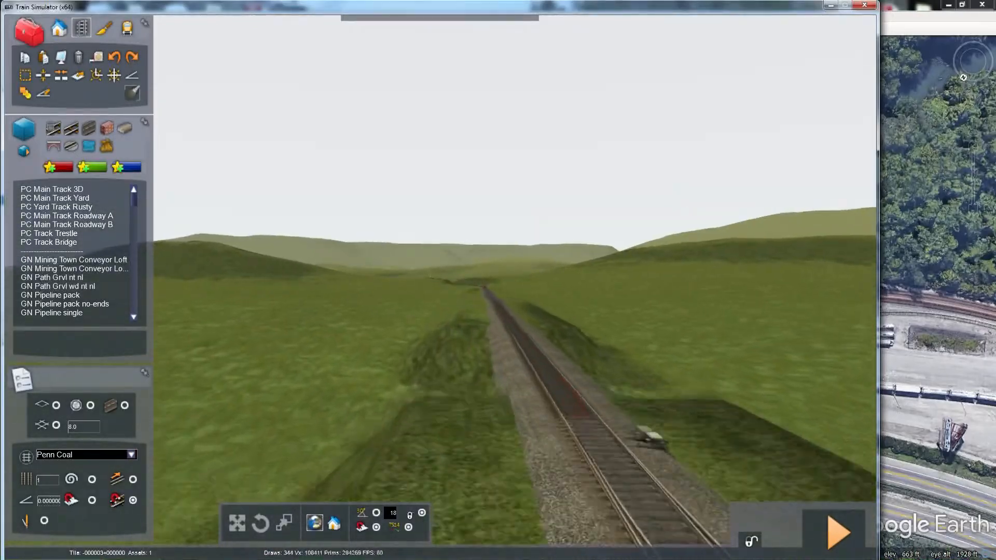
Step: Return to the turnout and start fitting the ground to the track there with the terrain-to-track tool at width 25
right_click_drag(394, 260, 628, 295)
key("Up")
right_click_drag(514, 280, 459, 294)
key("Up")
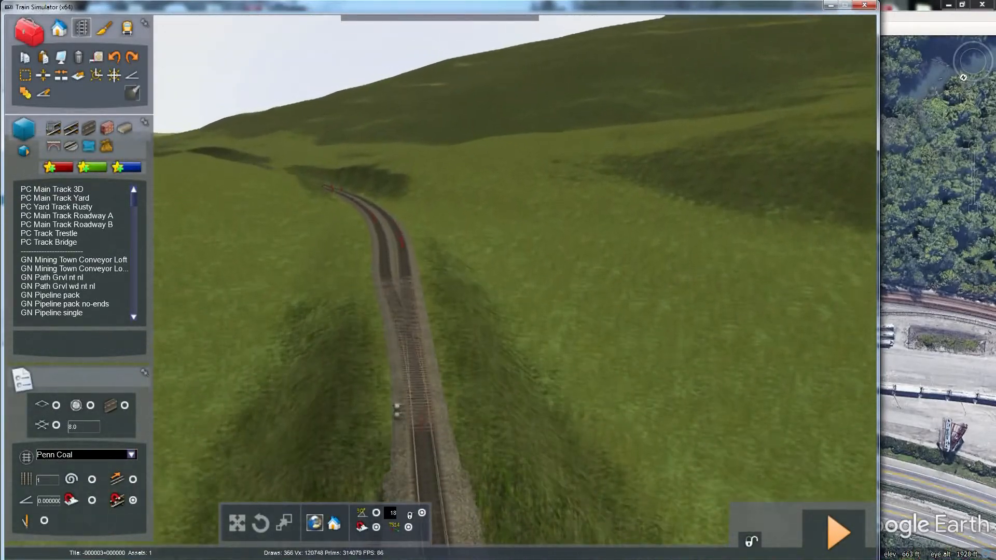
right_click_drag(322, 216, 299, 251)
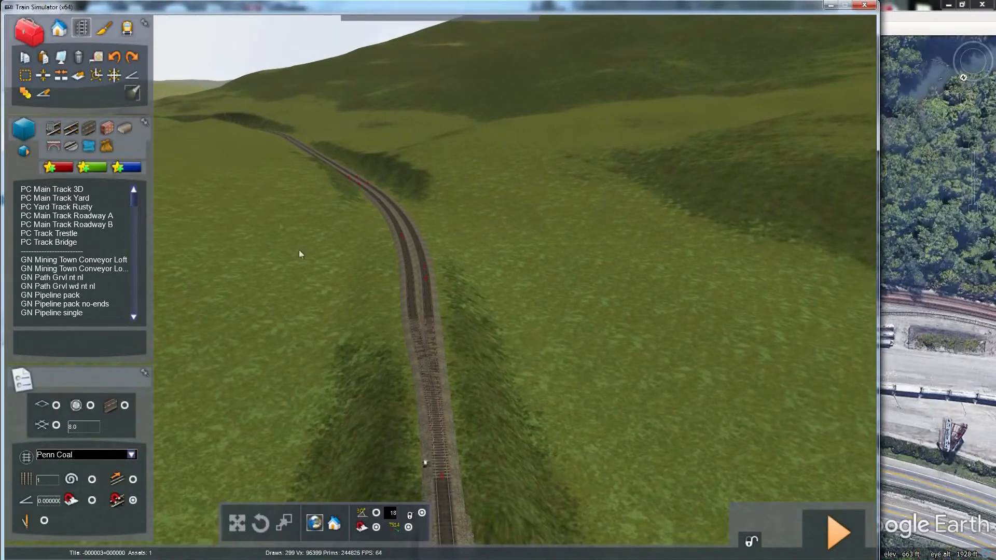
left_click(106, 33)
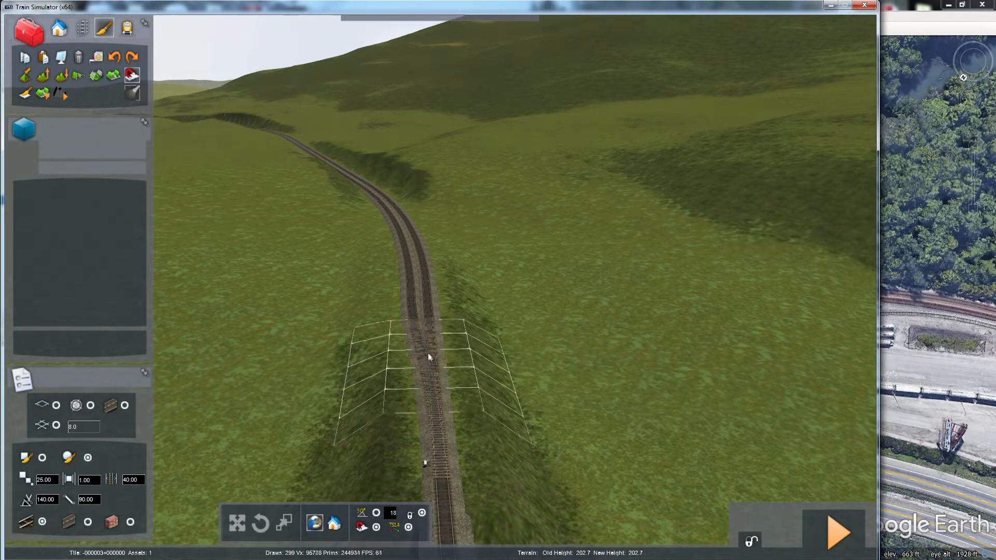
key("Up")
right_click_drag(405, 242, 387, 208)
key("Up")
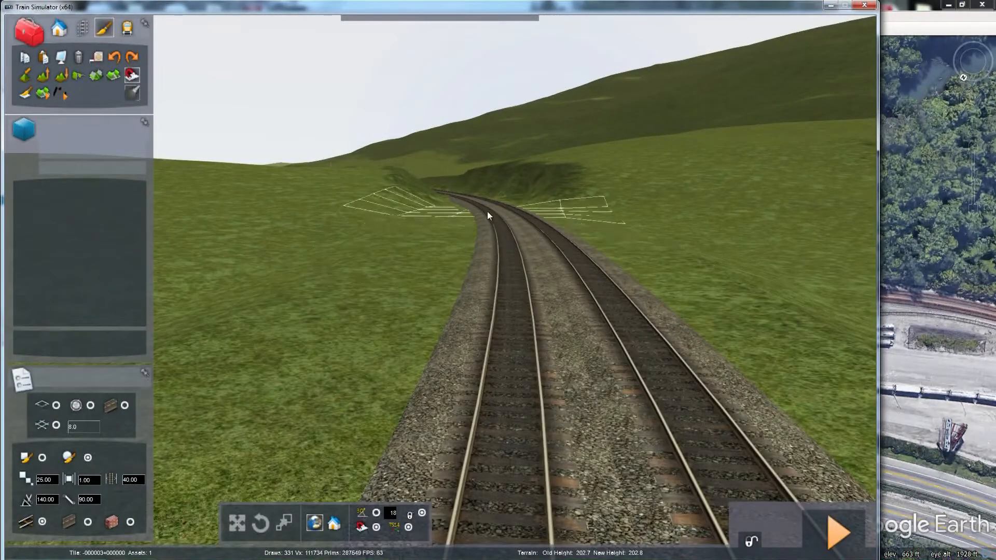
Step: Fit the terrain to the double track from the curve beyond the turnout through the first shallow cutting
key("Up")
right_click_drag(552, 339, 529, 360)
key("Up")
key("Up")
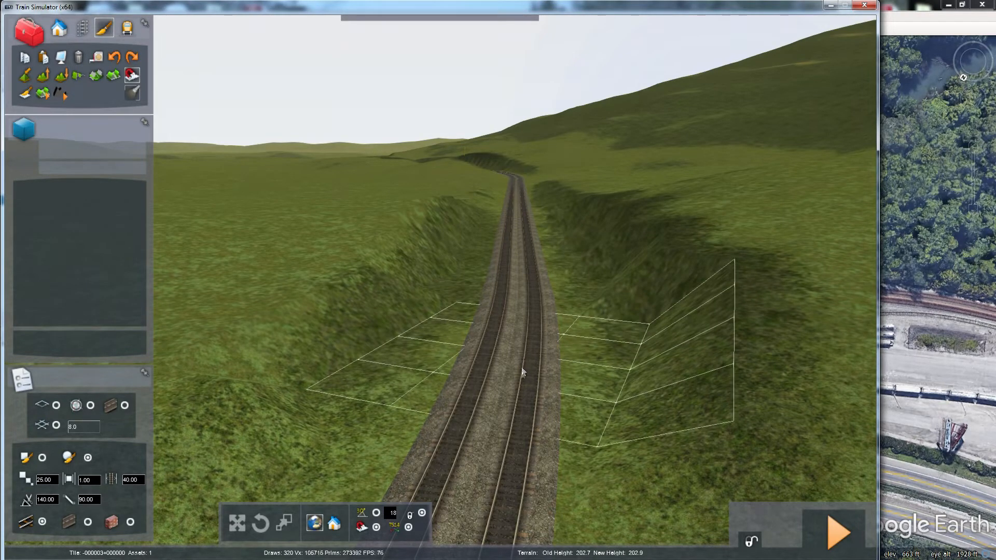
mouse_move(512, 410)
right_mouse_down()
mouse_move(501, 459)
mouse_move(484, 471)
mouse_move(462, 452)
right_mouse_up()
key("Up")
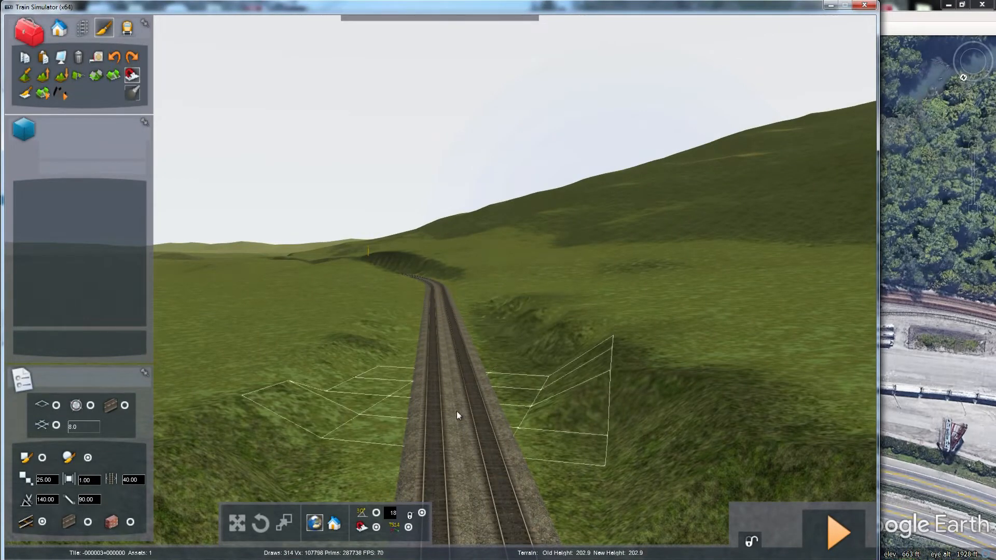
Step: Continue fitting the terrain along the double track into the deeper cutting up to the first yellow marker
key("Up")
mouse_move(455, 399)
right_mouse_down()
mouse_move(462, 455)
mouse_move(453, 478)
right_mouse_up()
mouse_move(429, 335)
right_mouse_down()
mouse_move(399, 335)
mouse_move(524, 323)
mouse_move(510, 321)
mouse_move(528, 309)
mouse_move(539, 338)
mouse_move(509, 307)
right_mouse_up()
key("Up")
key("Up")
key("Up")
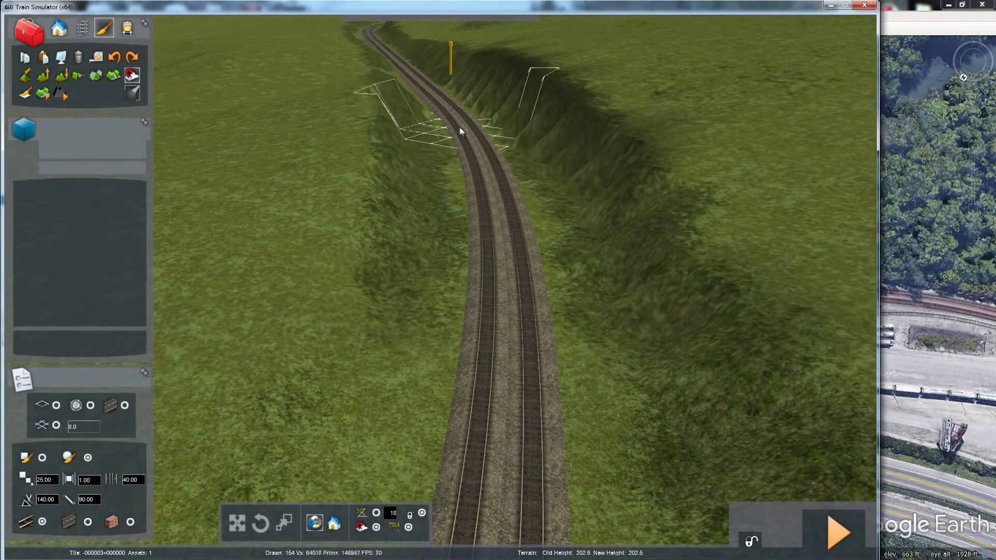
key("Up")
Step: Set the terrain tool's width to 20 and shape the cutting alongside both tracks past the first yellow marker
mouse_move(455, 118)
right_mouse_down()
mouse_move(485, 175)
mouse_move(481, 194)
mouse_move(329, 331)
mouse_move(365, 385)
right_mouse_up()
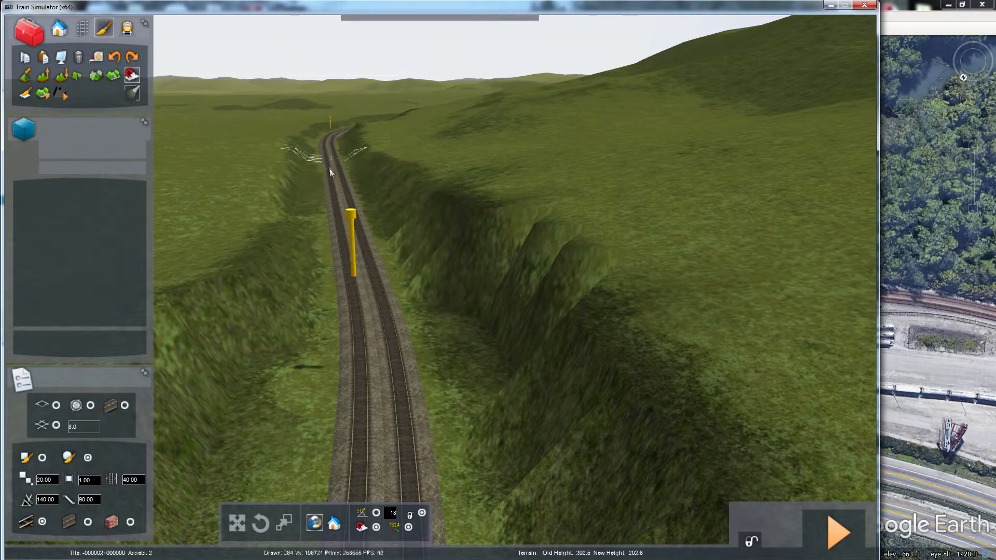
key("Up")
right_click_drag(367, 327, 365, 336)
key("Left")
mouse_move(409, 483)
left_mouse_down()
mouse_move(424, 445)
mouse_move(464, 416)
mouse_move(478, 346)
left_mouse_up()
key("Left")
left_click_drag(469, 293, 470, 288)
key("Up")
mouse_move(470, 288)
right_mouse_down()
mouse_move(463, 265)
mouse_move(444, 350)
right_mouse_up()
key("Left")
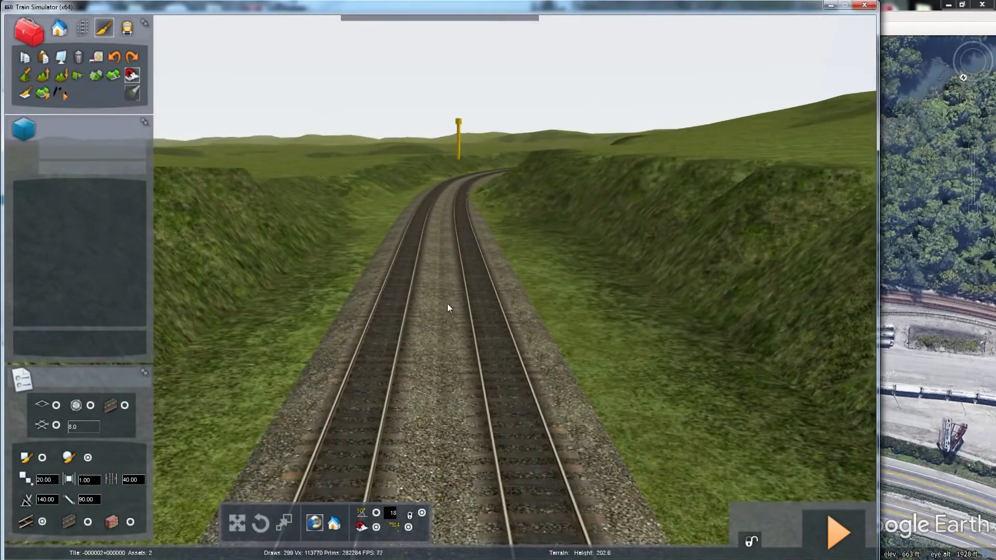
Step: Shape the cutting slopes along the curve leading to and just past the second yellow marker
scroll(448, 304, "down", 3)
left_click_drag(447, 304, 453, 254)
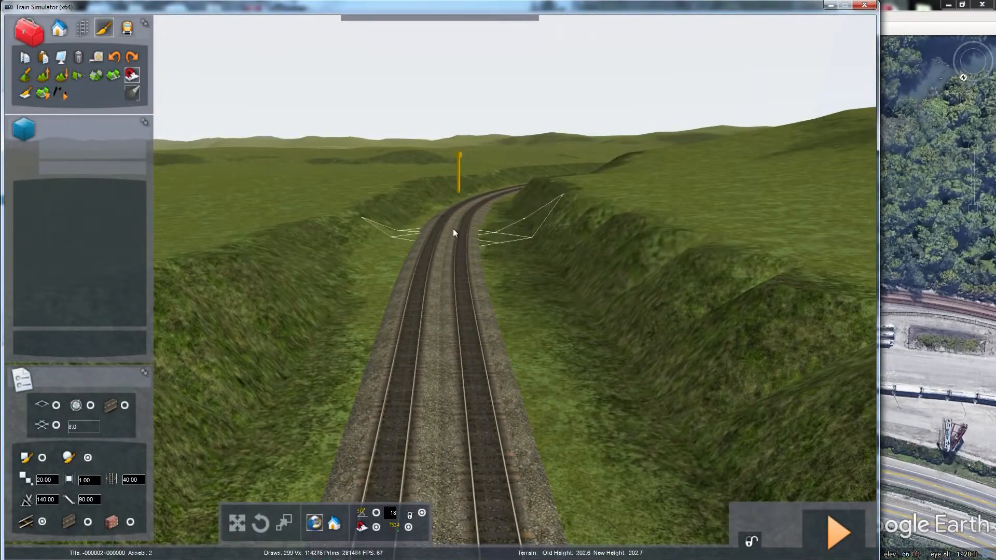
left_click_drag(462, 210, 462, 209)
key("Up")
mouse_move(431, 275)
right_mouse_down()
mouse_move(431, 244)
mouse_move(430, 279)
right_mouse_up()
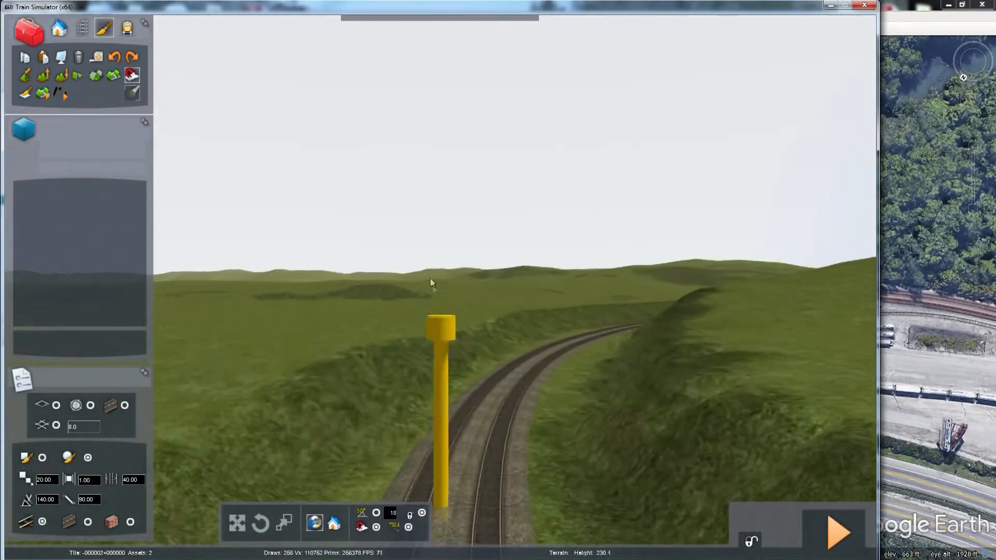
key("Up")
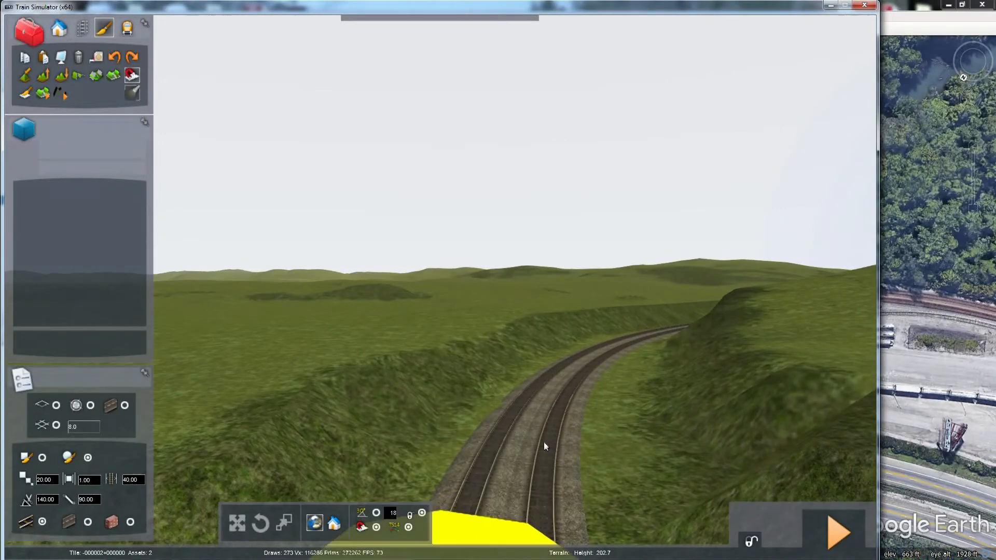
right_click_drag(542, 444, 591, 515)
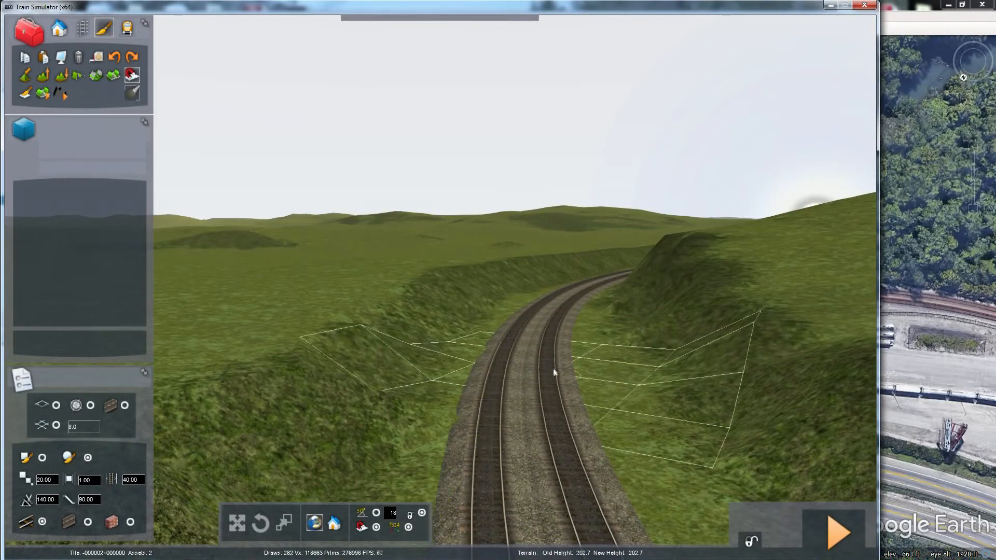
Step: Fit the terrain to the tracks around the curve that leaves the cutting, up to the start of the steep hillside
key("Up")
right_click_drag(563, 331, 655, 289)
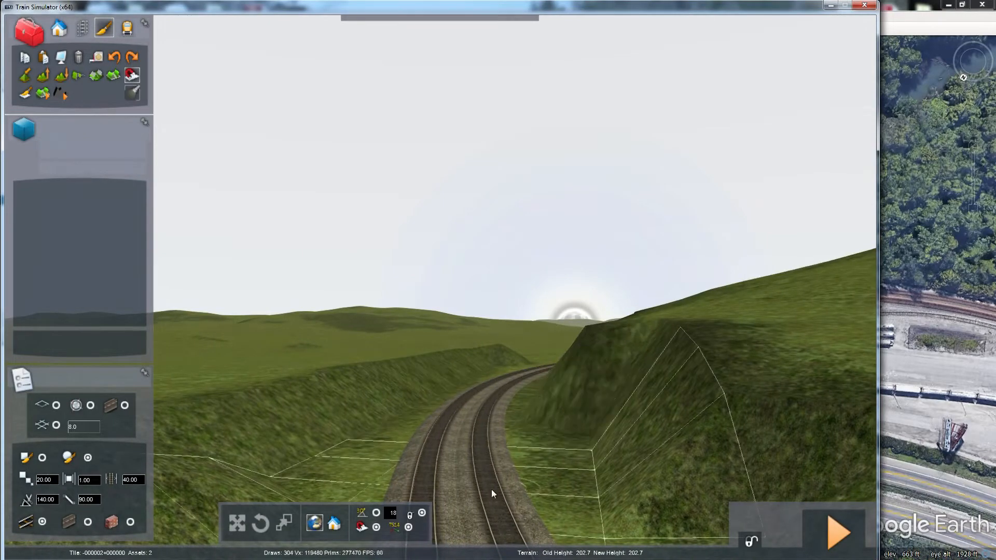
key("Up")
mouse_move(491, 490)
right_mouse_down()
mouse_move(566, 440)
mouse_move(595, 456)
right_mouse_up()
key("Up")
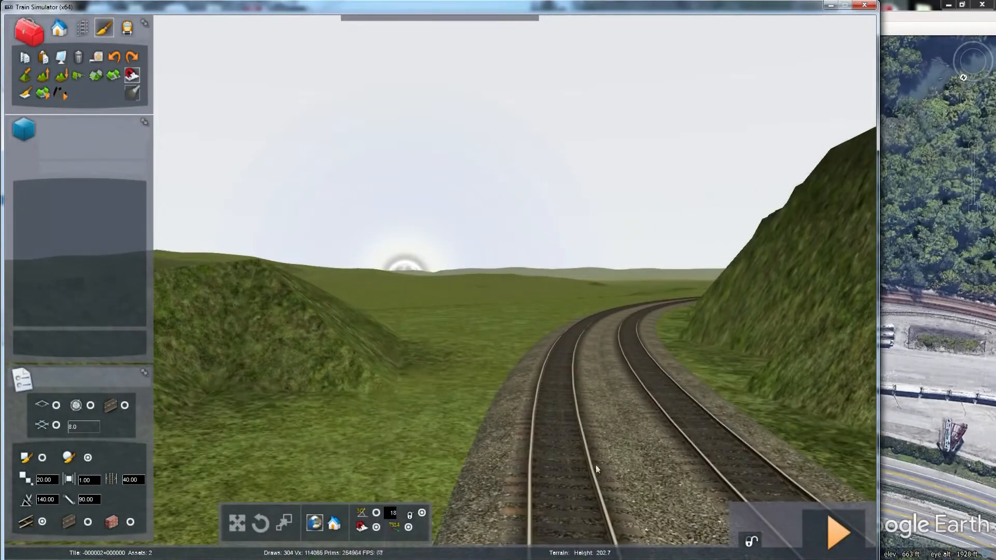
key("Up")
right_click_drag(631, 338, 659, 363)
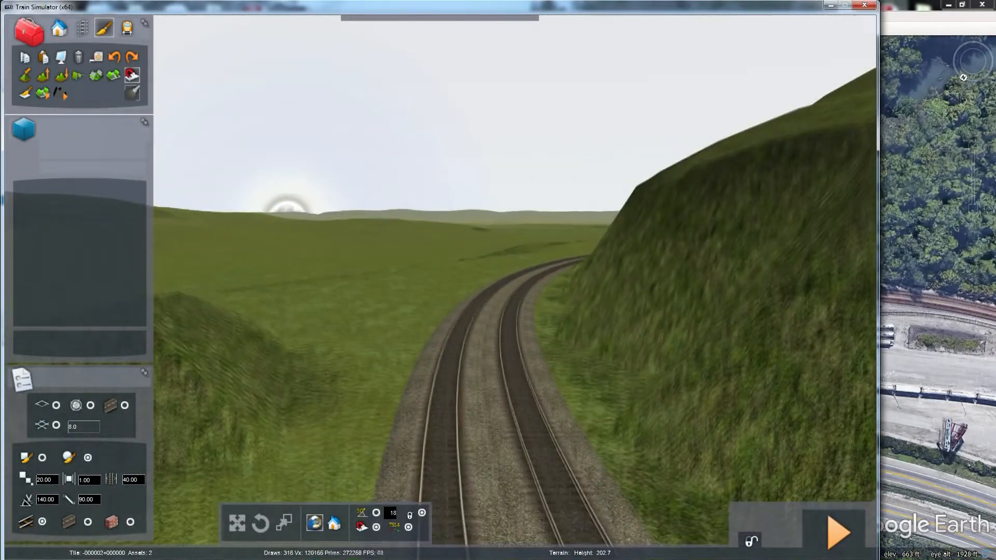
key("Up")
right_click_drag(531, 475, 524, 494)
key("Right")
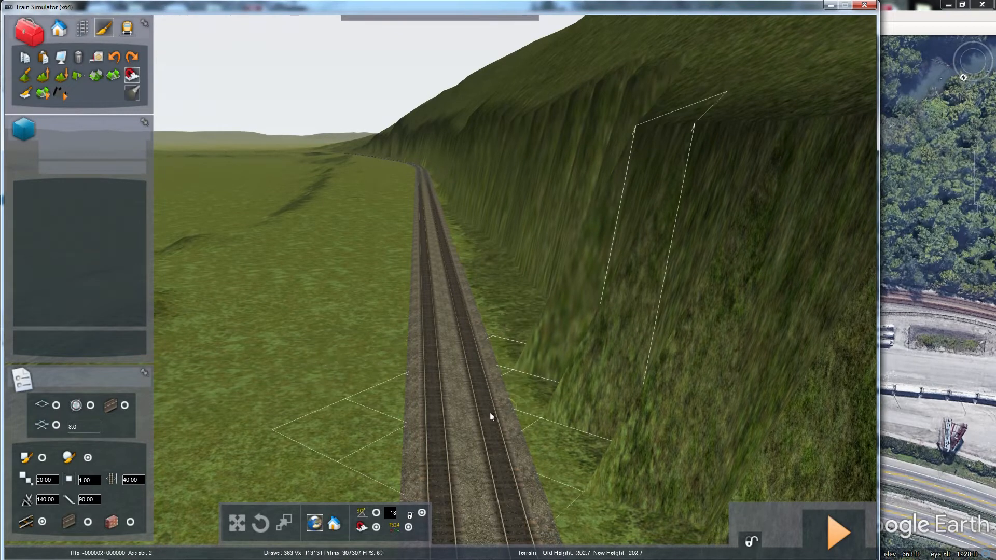
Step: Try to cut the terrain back along the foot of the steep hillside with width 20
key("Up")
right_click_drag(484, 354, 476, 400)
key("Up")
mouse_move(483, 432)
left_mouse_down()
mouse_move(491, 389)
mouse_move(479, 347)
left_mouse_up()
key("Up")
key("Up")
right_click_drag(469, 407, 514, 490)
key("Left")
right_click_drag(379, 301, 370, 301)
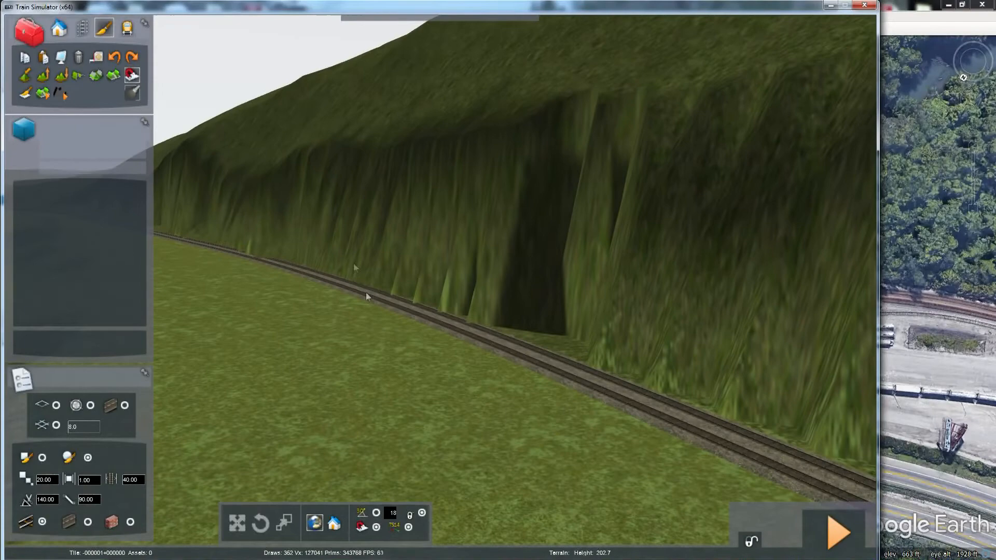
Step: Undo the last terrain shaping along the steep hillside and go back to the start of that section
left_click(114, 52)
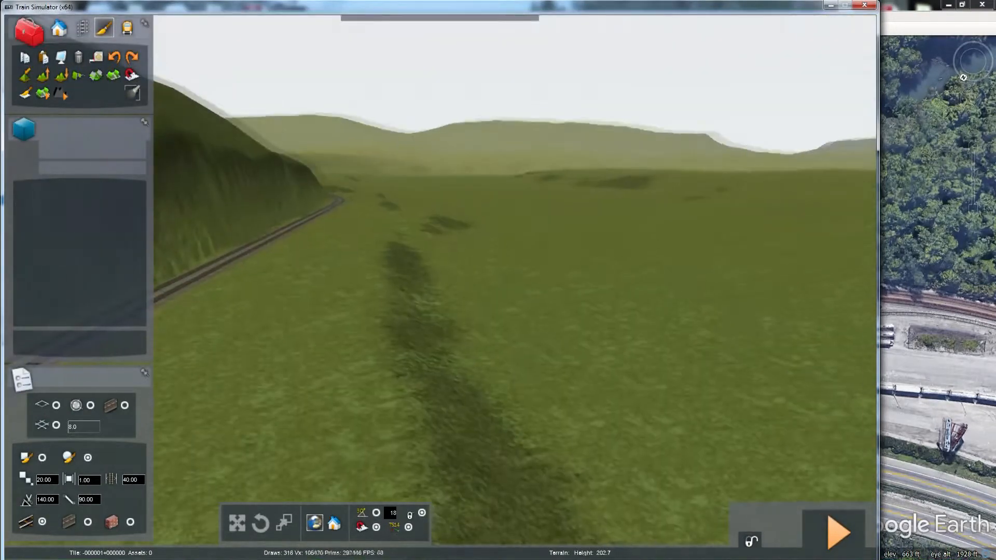
right_click_drag(498, 301, 595, 224)
key("Left")
key("Right")
key("Left")
key("Up")
key("Up")
key("Up")
key("Up")
key("Up")
key("Up")
right_click_drag(223, 316, 275, 322)
scroll(363, 436, "up", 4)
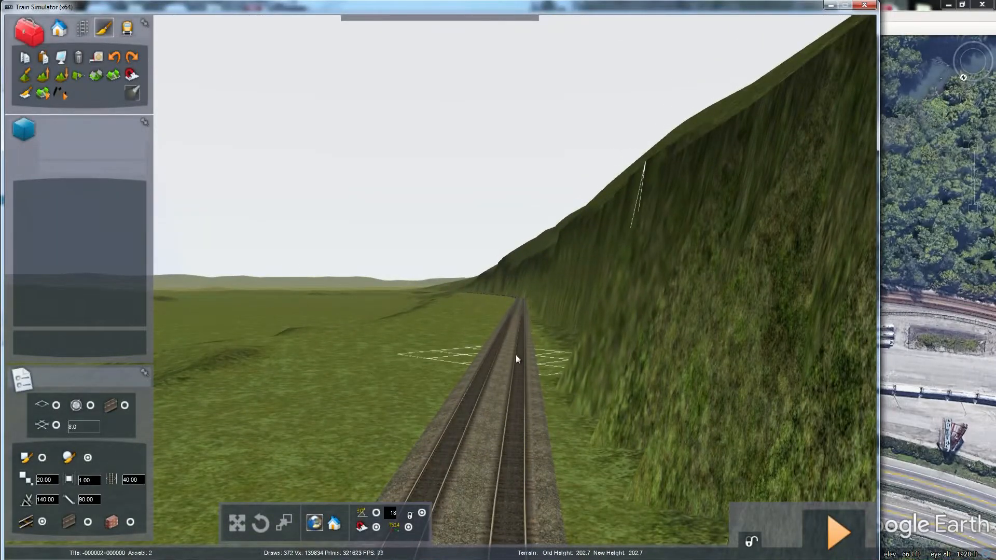
Step: Fit the terrain again along the first stretch of double track below the steep hillside, keeping width 20
key("Up")
mouse_move(513, 408)
right_mouse_down()
mouse_move(534, 426)
mouse_move(552, 387)
mouse_move(550, 415)
mouse_move(534, 404)
right_mouse_up()
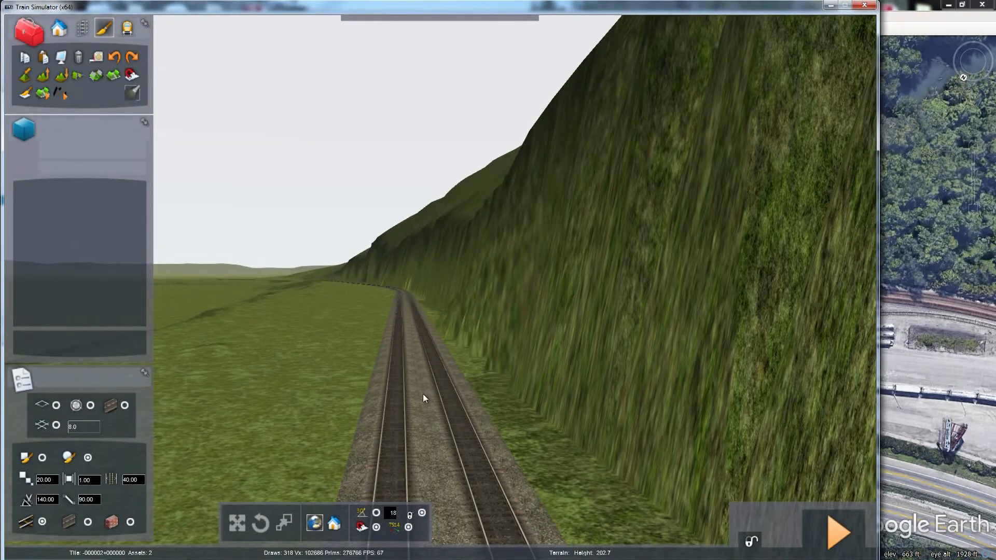
key("Up")
right_click_drag(424, 396, 421, 412)
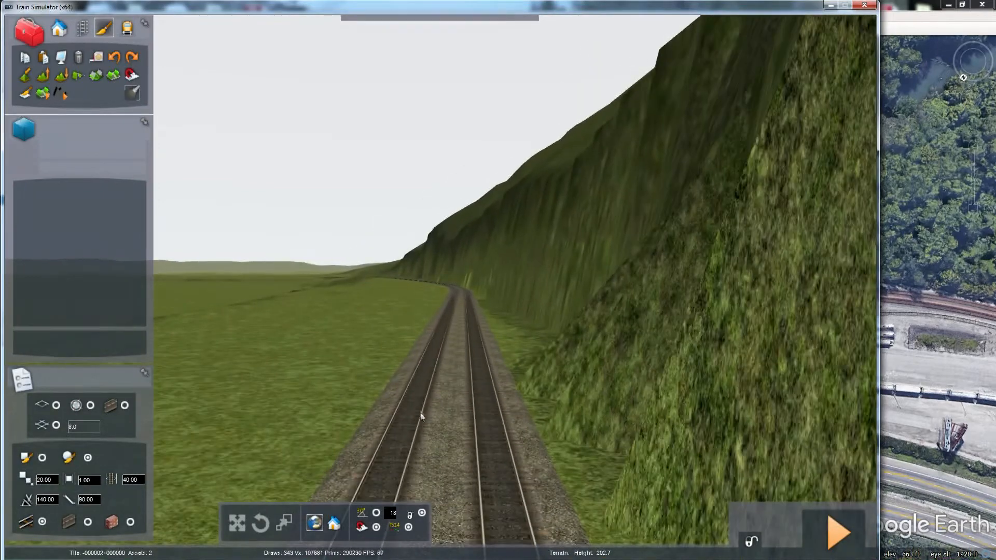
key("Up")
right_click_drag(432, 435, 465, 495)
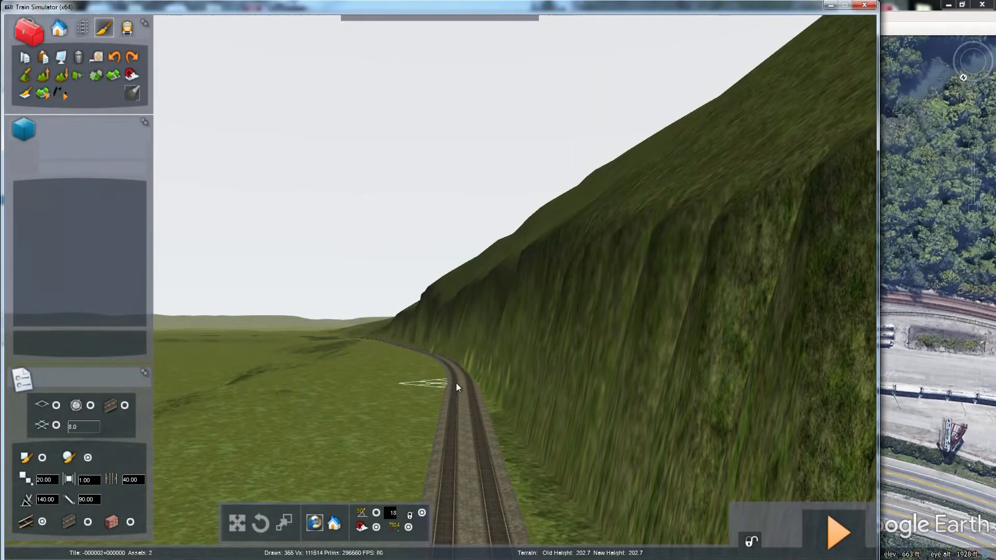
key("Up")
right_click_drag(460, 463, 465, 469)
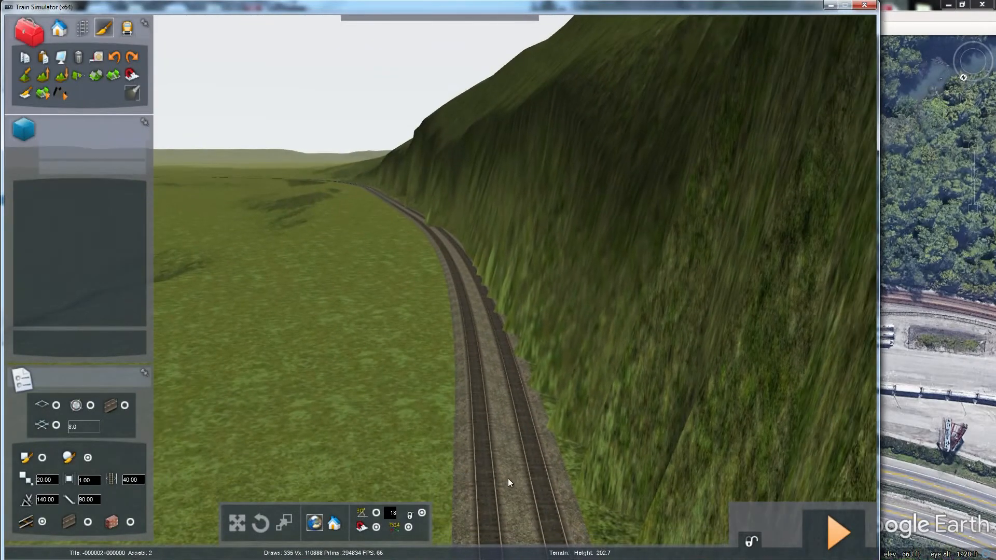
Step: Set the terrain tool's width to 30 and cut the steep hillside back from the double track
key("Up")
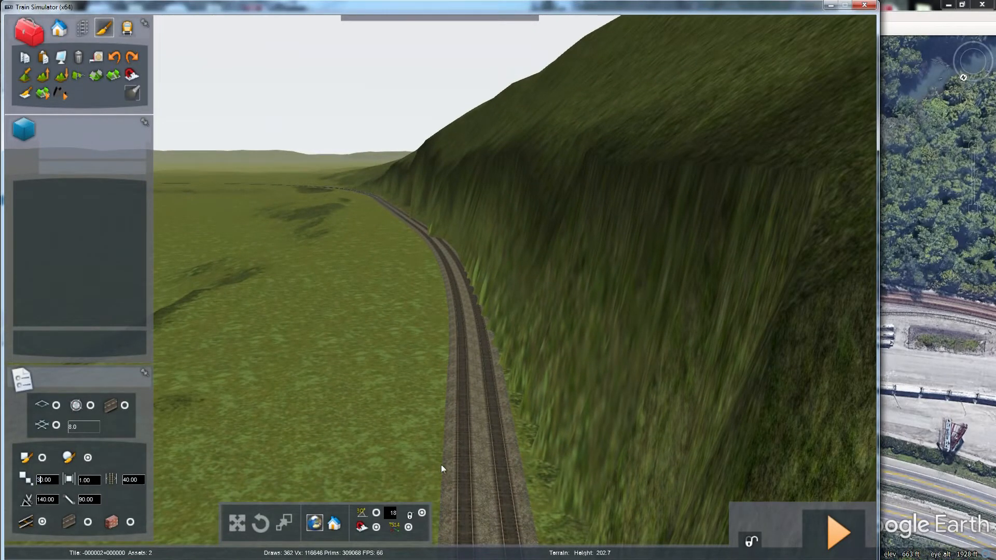
left_click_drag(469, 471, 466, 429)
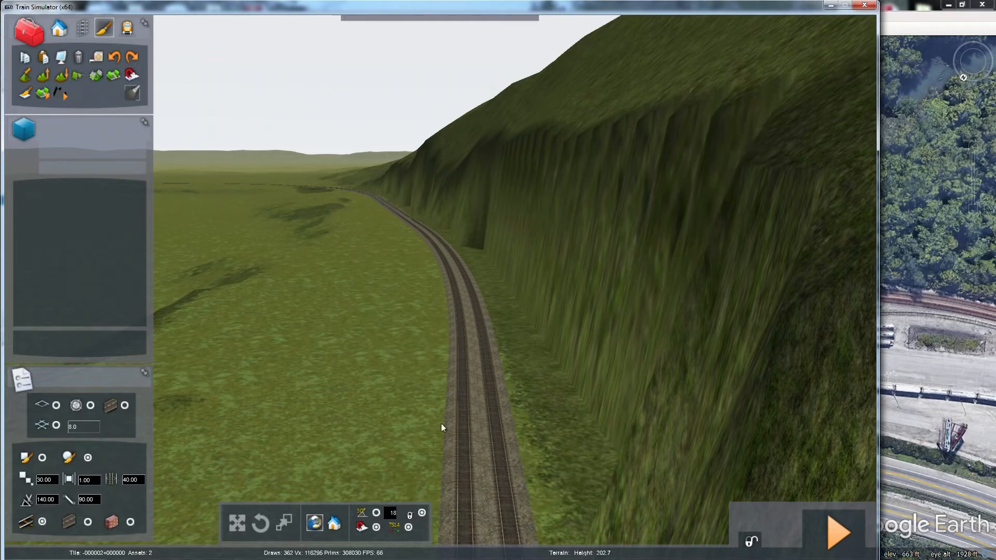
key("Up")
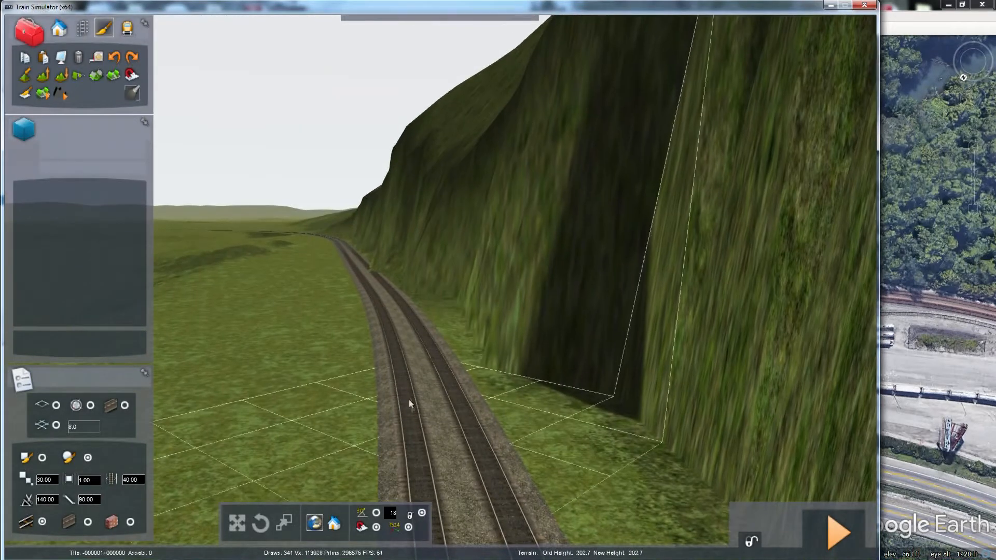
mouse_move(377, 311)
right_mouse_down()
mouse_move(358, 269)
mouse_move(345, 283)
right_mouse_up()
key("Up")
key("Up")
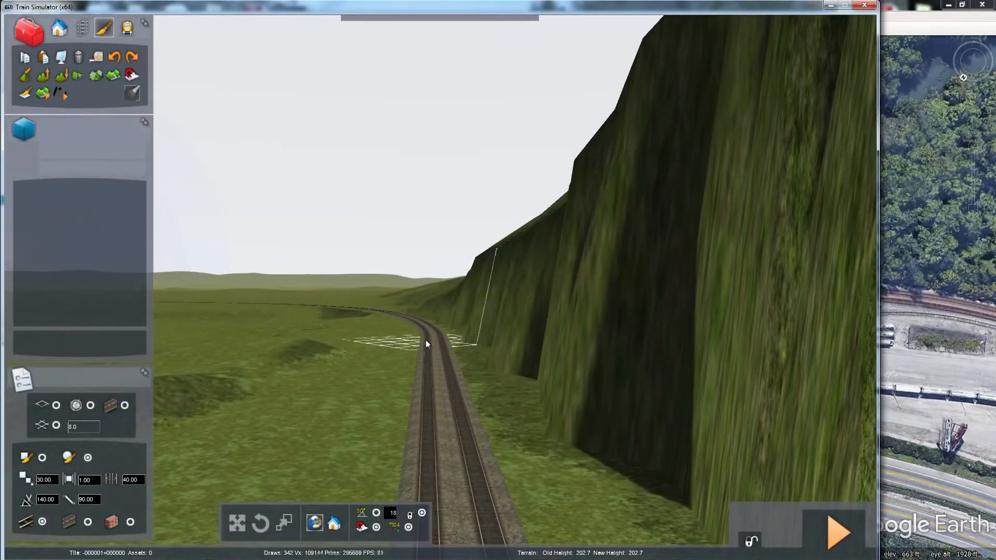
Step: Shape the terrain around the curve where the tracks leave the steep hillside, using width 30
key("Up")
mouse_move(436, 478)
right_mouse_down()
mouse_move(467, 441)
mouse_move(449, 488)
mouse_move(443, 435)
right_mouse_up()
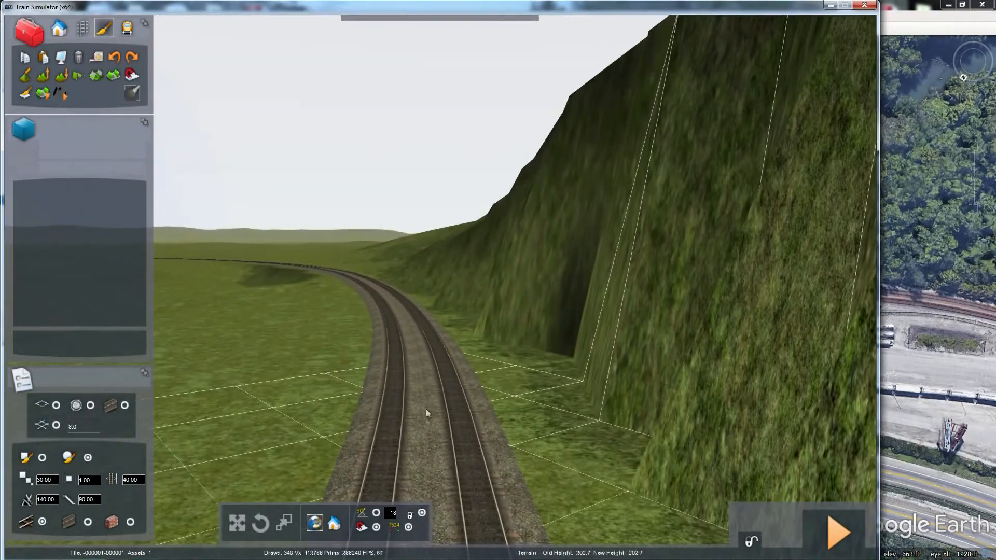
key("Up")
right_click_drag(392, 313, 385, 338)
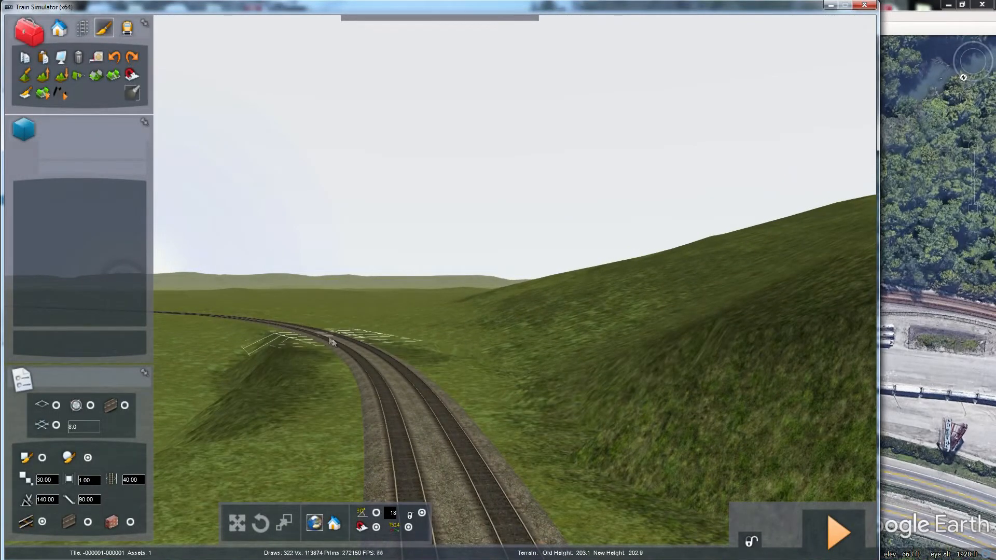
key("Up")
right_click_drag(385, 379, 359, 396)
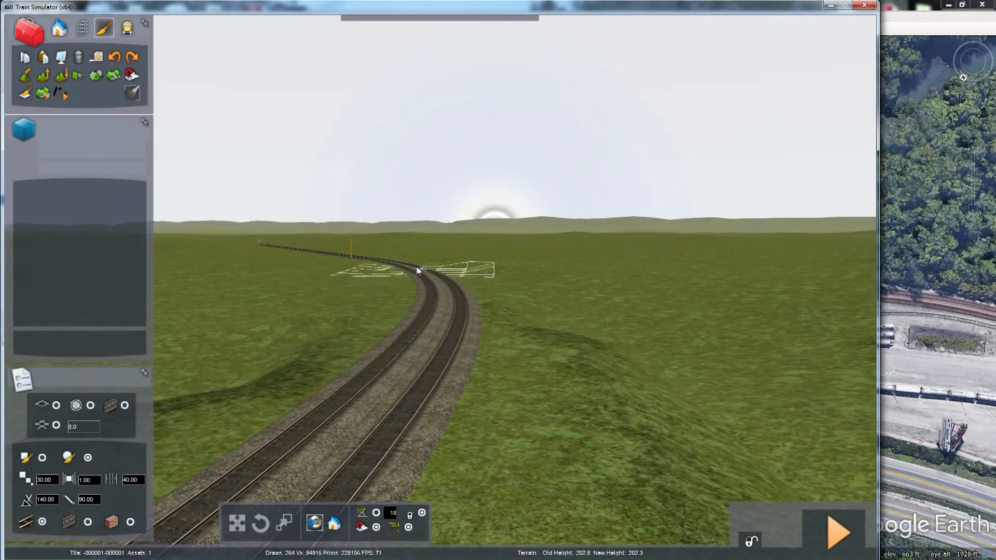
Step: Level the ground beside the double track along the curve across the flat grassland
key("Up")
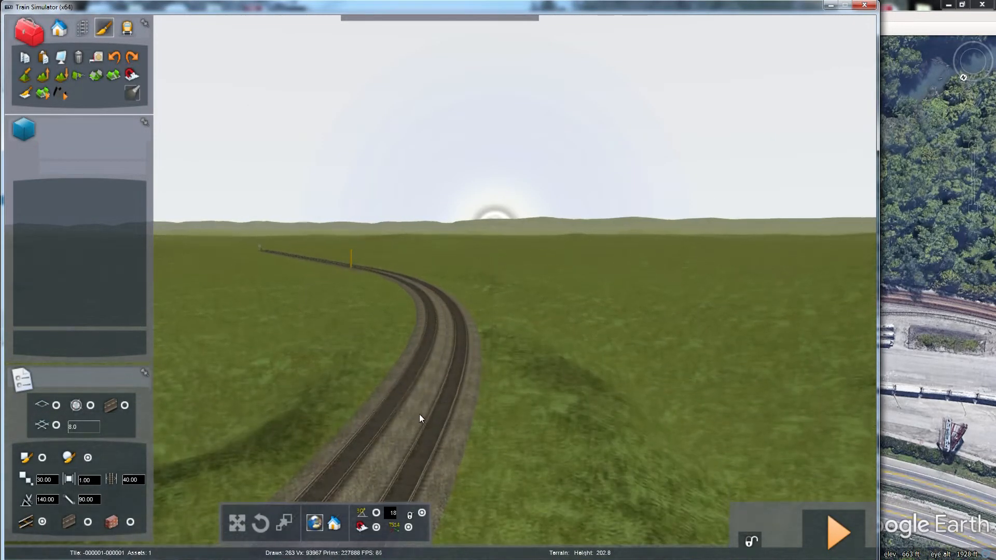
right_click_drag(411, 327, 418, 390)
key("Up")
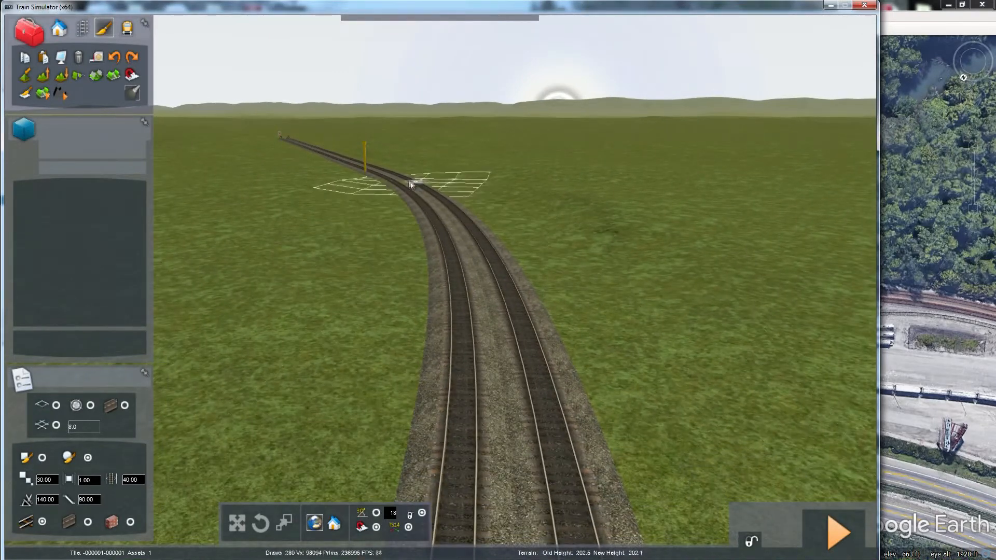
left_click_drag(478, 277, 484, 282)
key("Up")
mouse_move(485, 282)
right_mouse_down()
mouse_move(483, 266)
mouse_move(481, 275)
right_mouse_up()
key("Up")
Step: Level the ground past the yellow marker on the grassland toward the buffer stops at the end of the tracks
key("Left")
left_click_drag(494, 301, 521, 265)
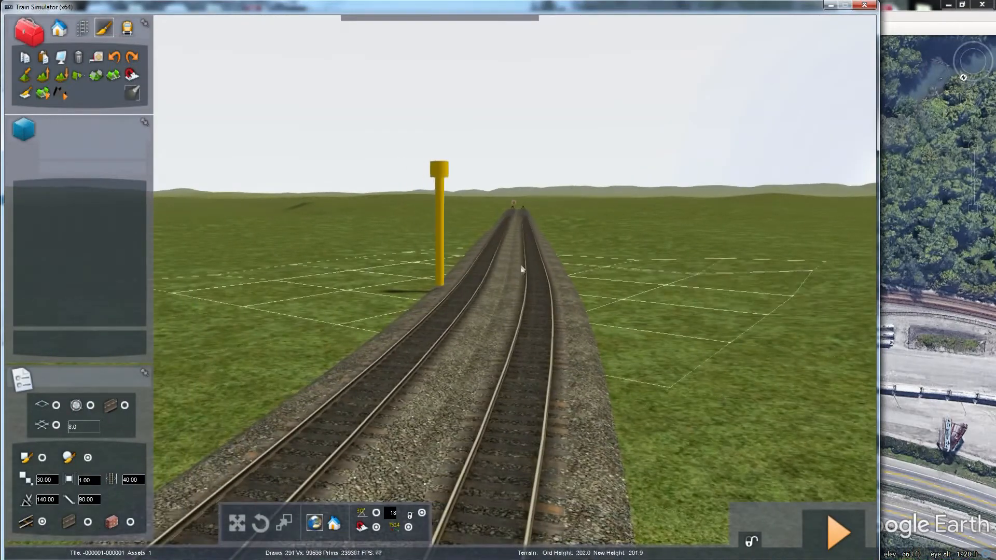
key("Left")
right_click_drag(578, 301, 593, 272)
key("Up")
key("Up")
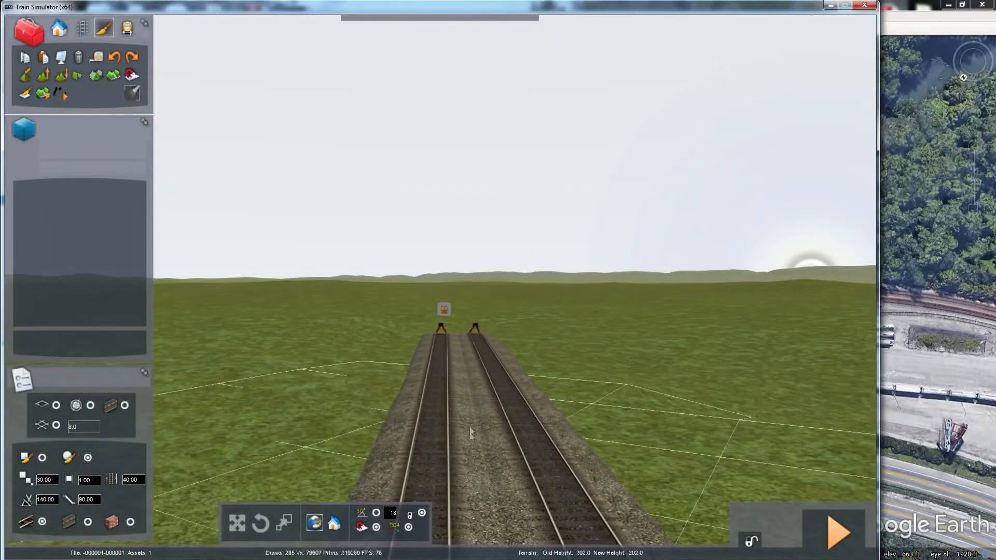
Step: Inspect the hillside cutting along the double track from the buffer stops back to the curve with the yellow marker
right_click_drag(512, 400, 795, 316)
key("Up")
key("Up")
key("Up")
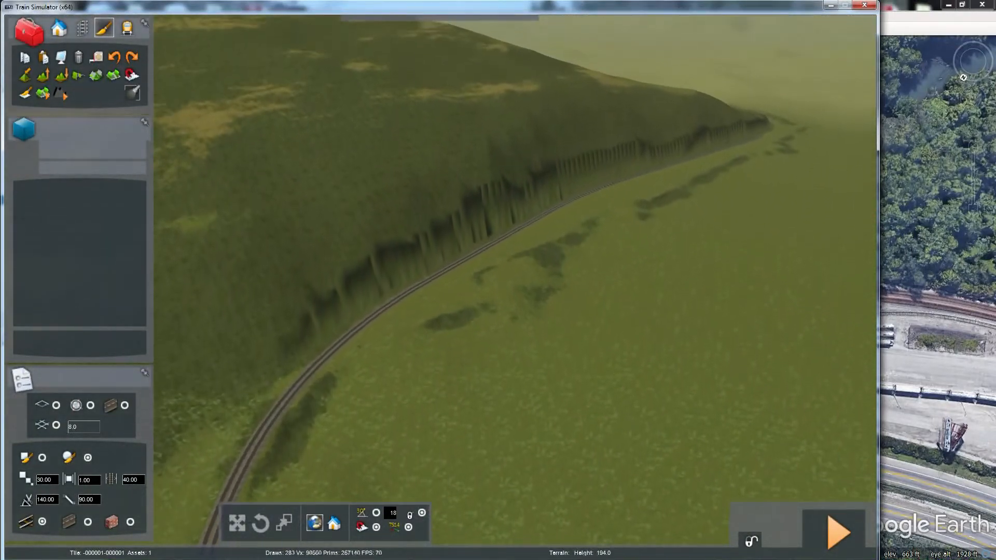
key("Up")
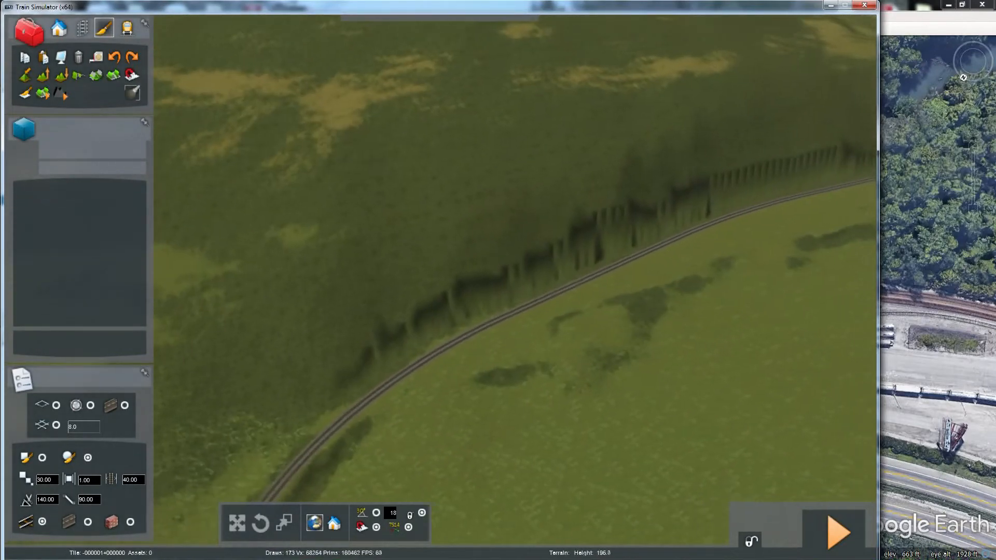
key("Up")
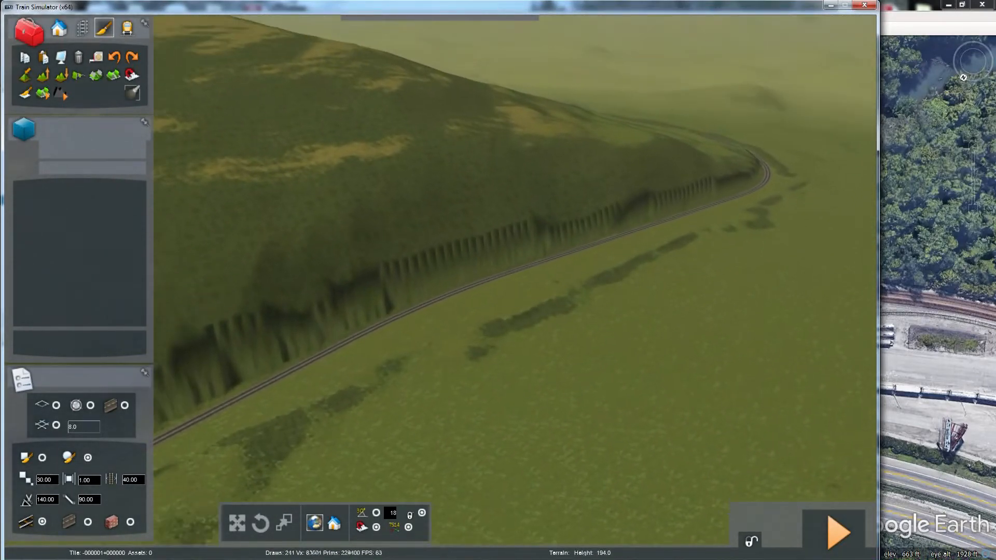
key("Up")
key("Right")
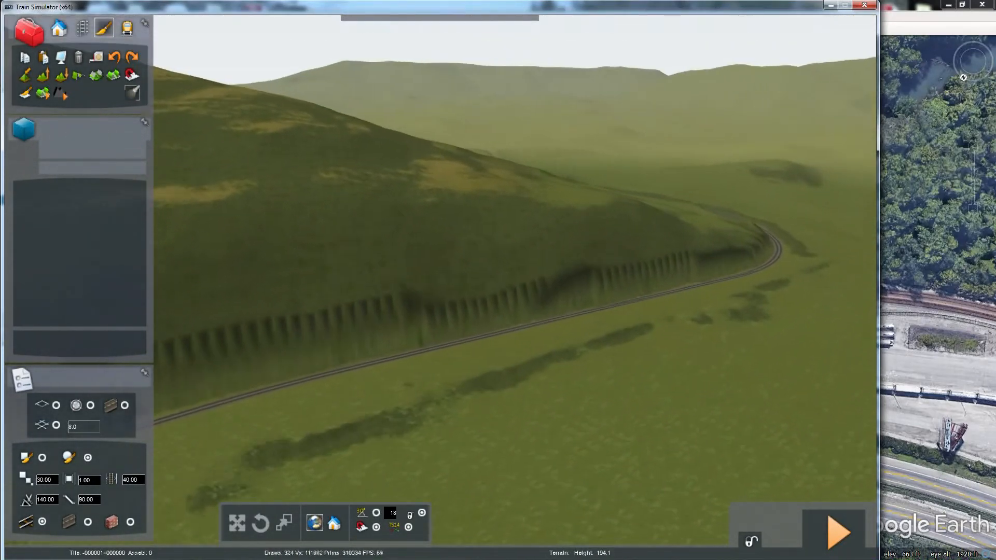
key("Right")
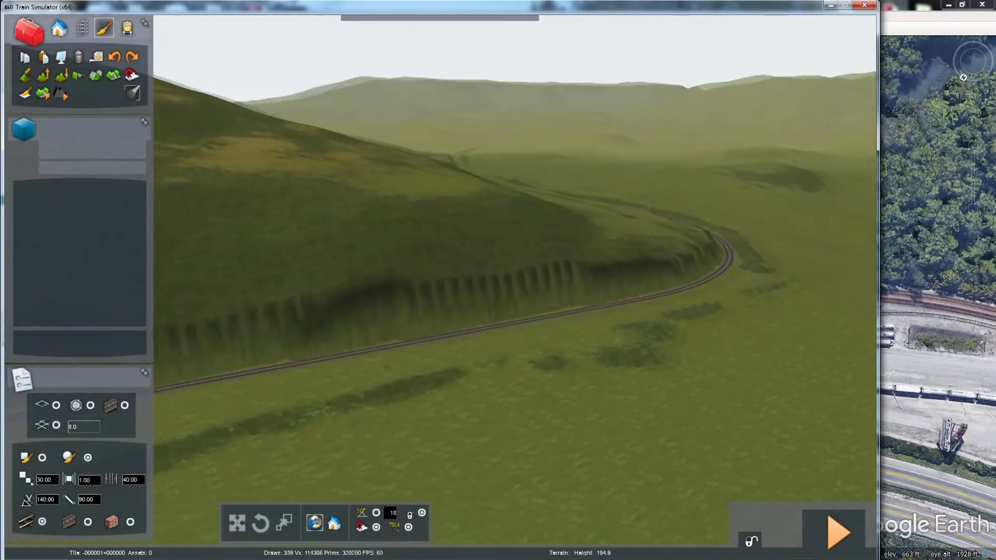
key("Up")
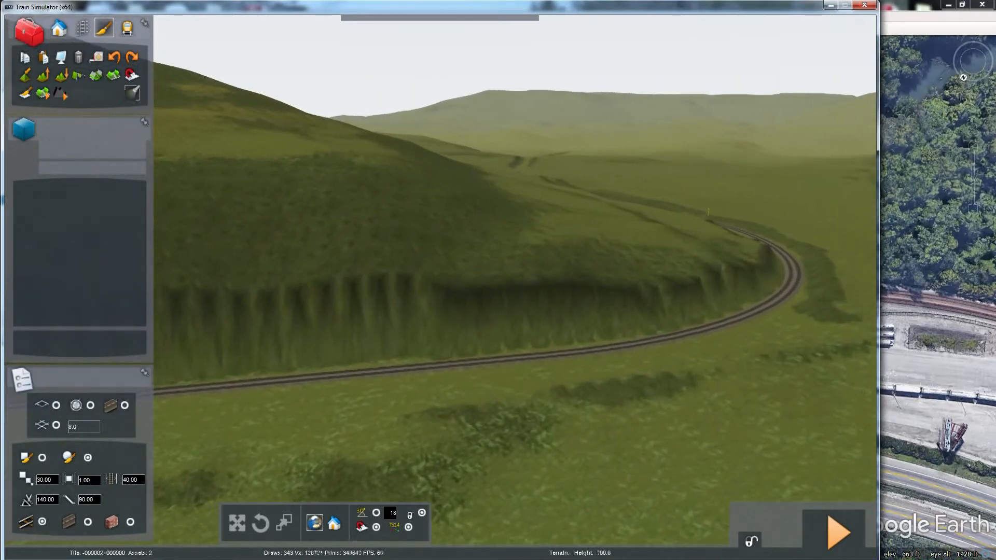
key("Up")
key("Right")
right_click_drag(622, 415, 574, 398)
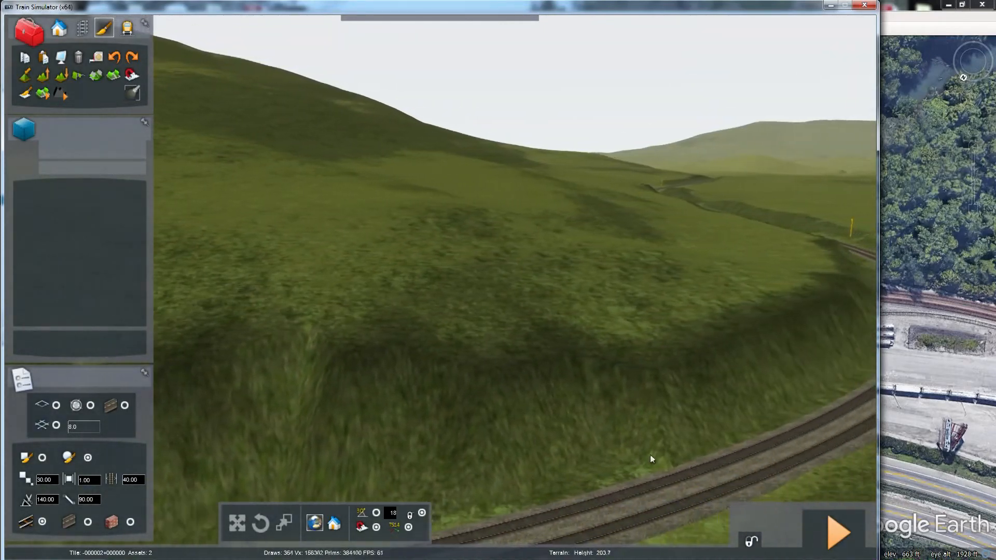
key("Right")
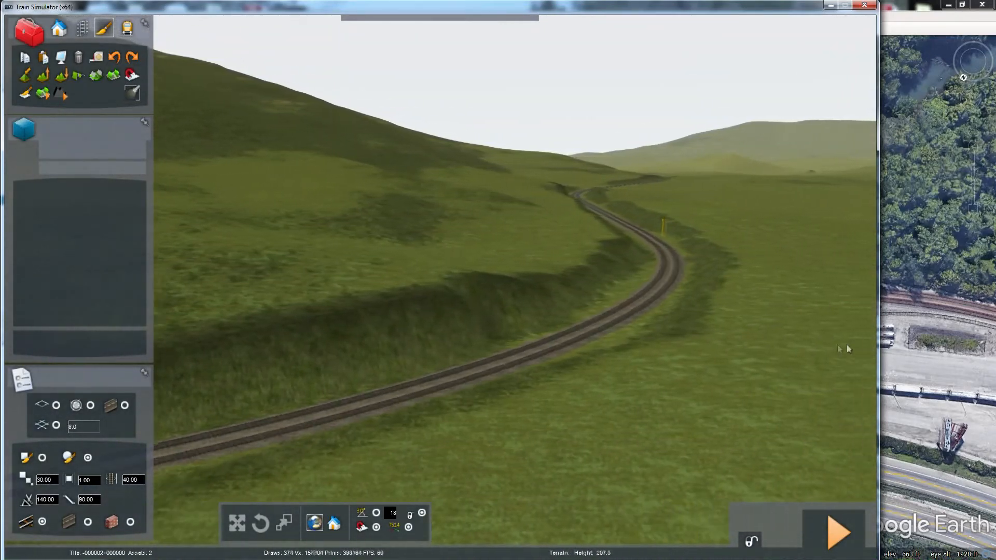
key("Right")
Step: Examine the cutting along the double track up to the switch where it merges into a single track
key("Up")
right_click_drag(655, 317, 769, 275)
key("Up")
key("Up")
key("Up")
key("Up")
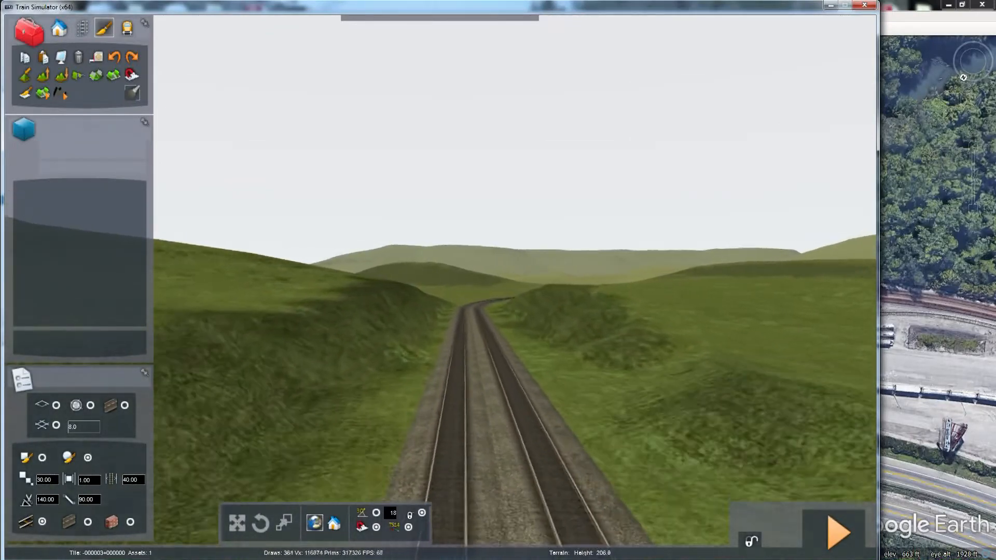
key("Up")
key("Up")
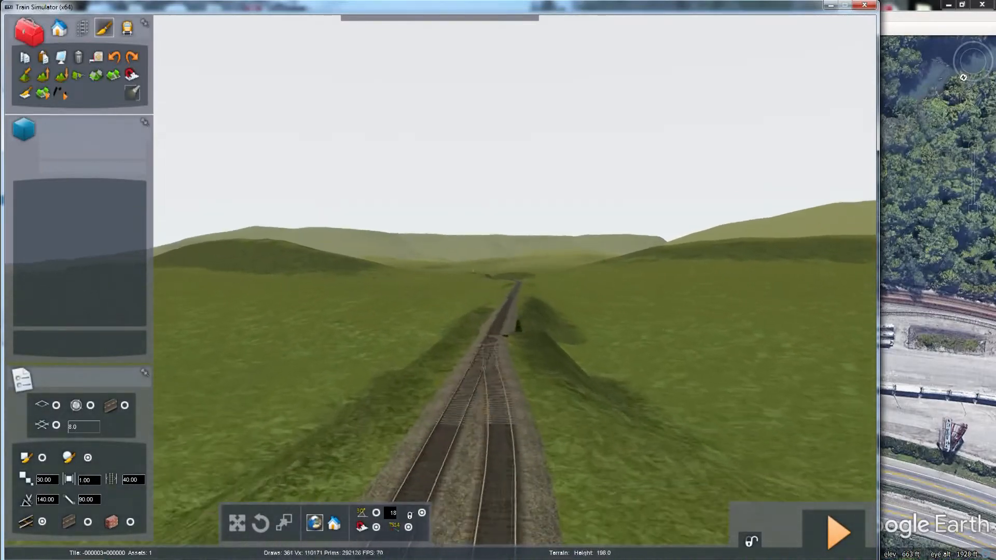
key("Up")
key("Left")
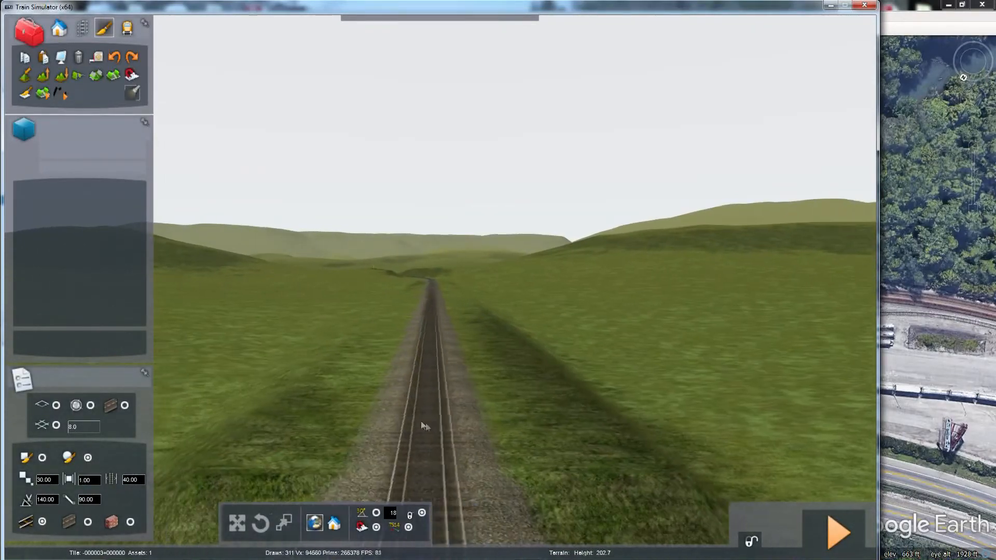
Step: Shape the ground beside the single track beyond the switch, up to the cutting before the yellow marker
middle_click_drag(446, 354, 444, 393)
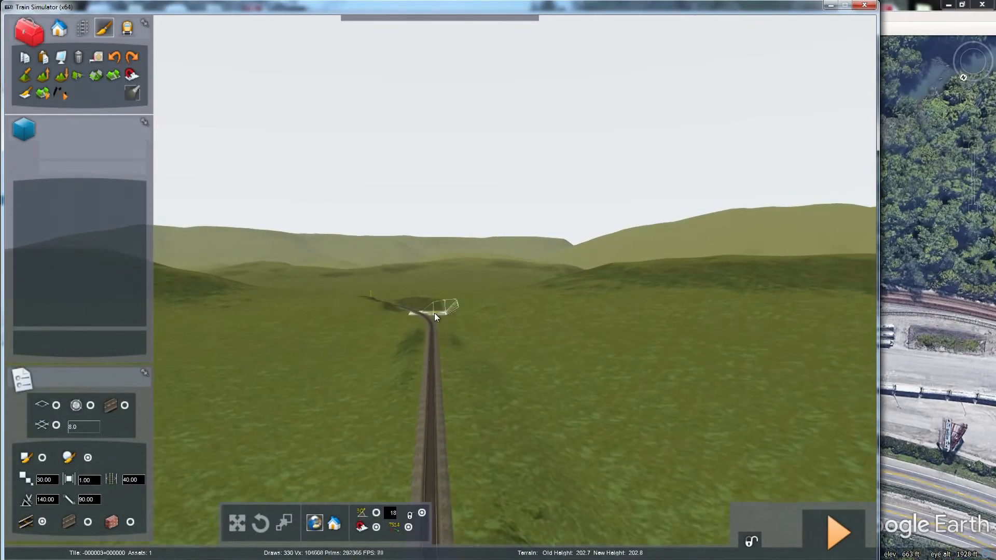
key("Up")
right_click_drag(455, 357, 389, 359)
key("Left")
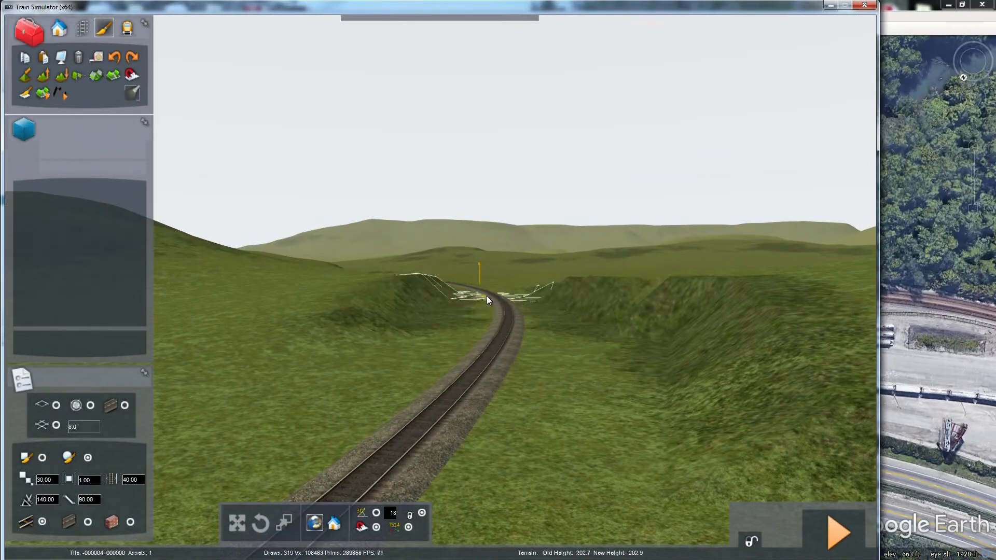
key("Up")
mouse_move(515, 352)
right_mouse_down()
mouse_move(524, 322)
mouse_move(517, 352)
right_mouse_up()
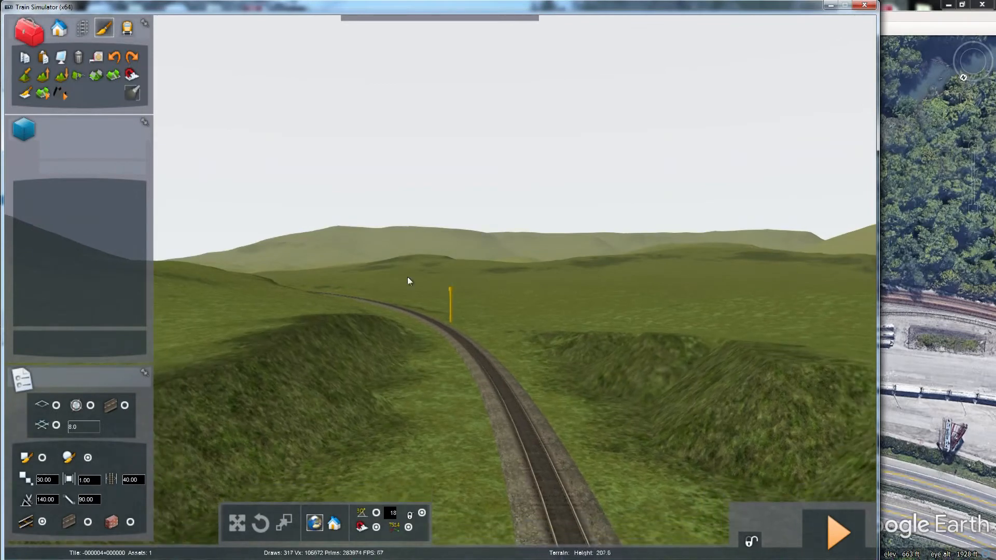
Step: Set the terrain tool's width to 20 and shape the cutting along the single track toward the yellow marker
key("Left")
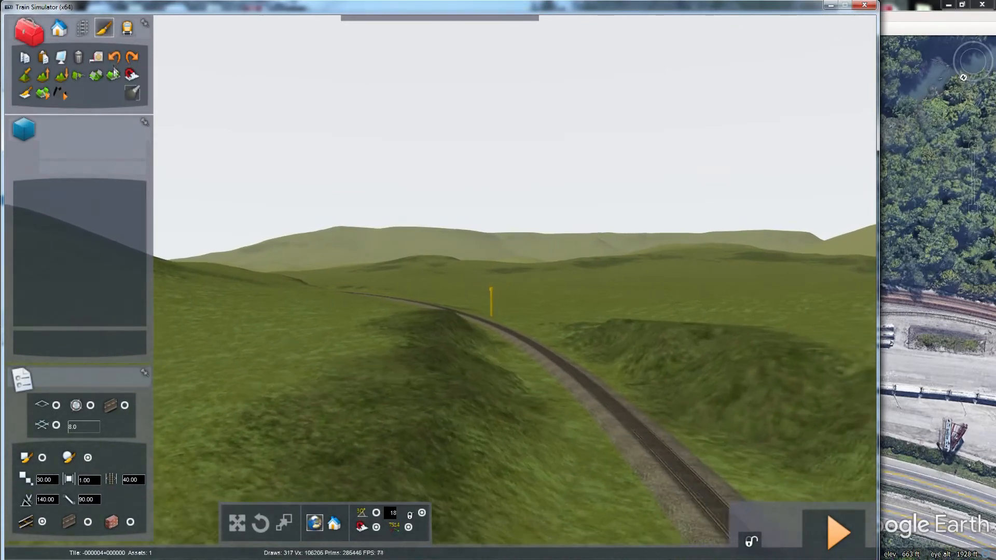
key("Right")
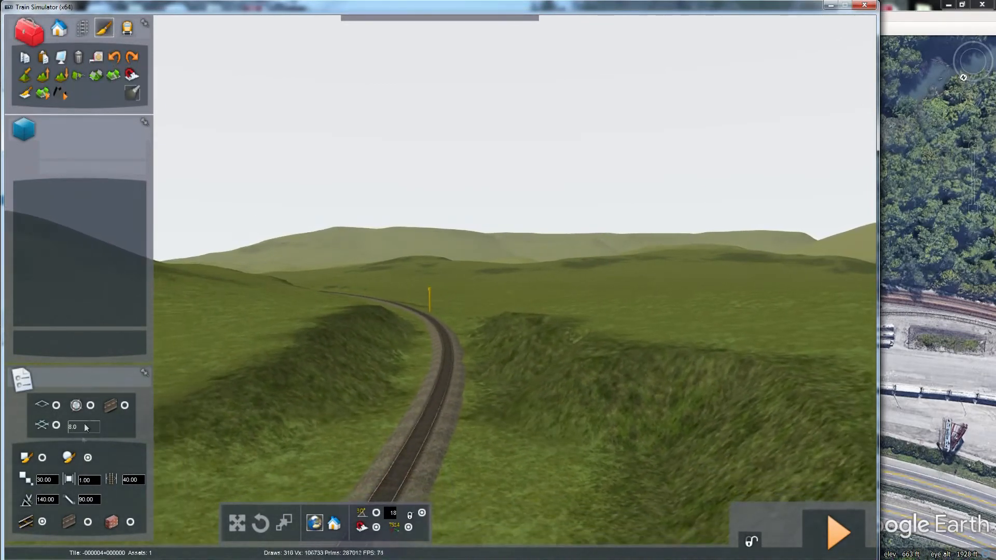
key("Left")
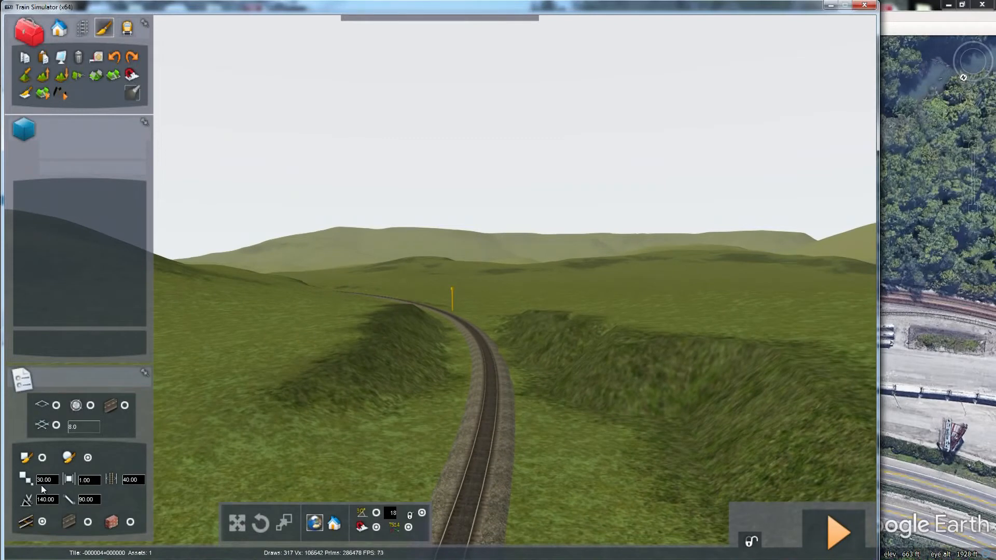
type("2")
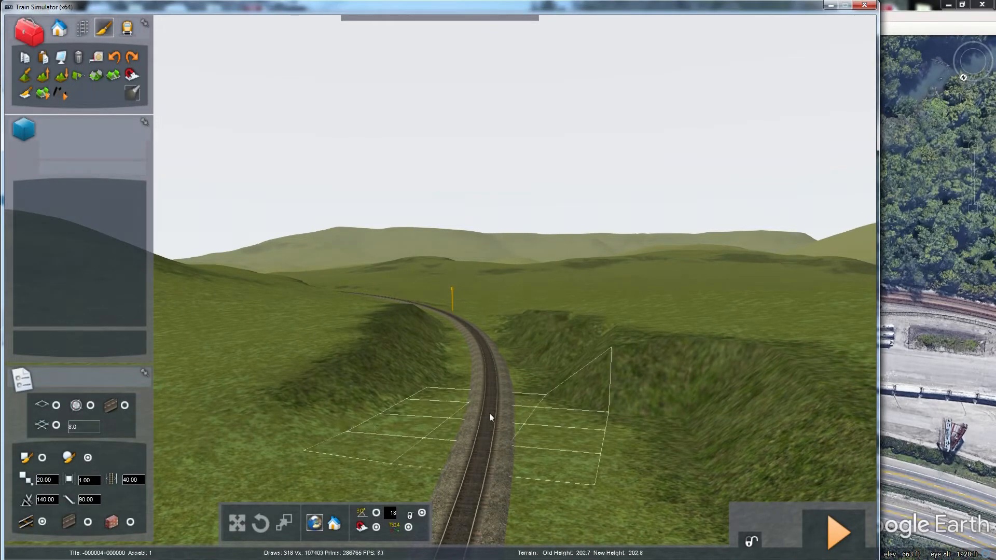
key("Up")
mouse_move(469, 335)
right_mouse_down()
mouse_move(467, 318)
mouse_move(469, 363)
right_mouse_up()
right_click_drag(379, 408, 361, 408)
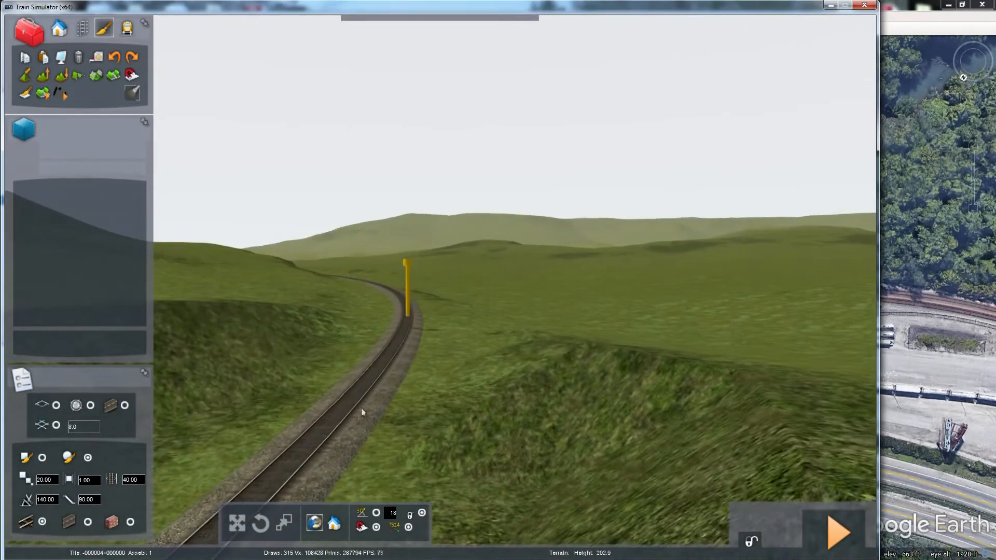
left_click_drag(361, 408, 393, 388)
Step: Continue shaping the terrain past the yellow marker and around the curve beside the hillside, using width 20
key("Up")
right_click_drag(408, 304, 367, 301)
mouse_move(348, 384)
left_mouse_down()
mouse_move(289, 411)
mouse_move(337, 342)
left_mouse_up()
left_click_drag(351, 307, 351, 294)
key("Up")
mouse_move(350, 294)
right_mouse_down()
mouse_move(330, 283)
mouse_move(335, 326)
right_mouse_up()
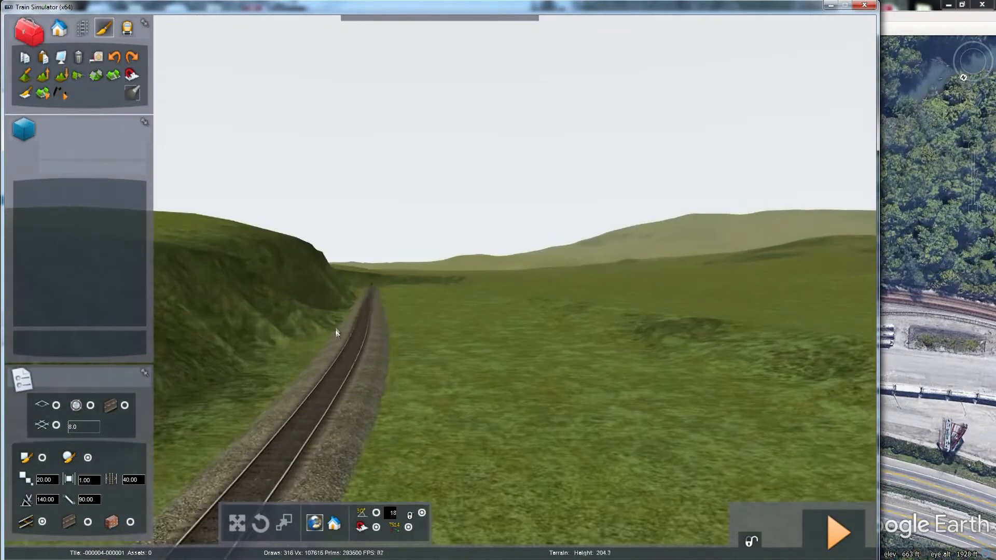
mouse_move(369, 378)
left_mouse_down()
mouse_move(373, 288)
mouse_move(373, 394)
left_mouse_up()
Step: Review the shaped terrain along the single track and back onto the double track
mouse_move(373, 393)
right_mouse_down()
mouse_move(361, 410)
mouse_move(223, 415)
mouse_move(176, 366)
right_mouse_up()
scroll(176, 365, "up", 8)
right_click_drag(373, 393, 374, 317)
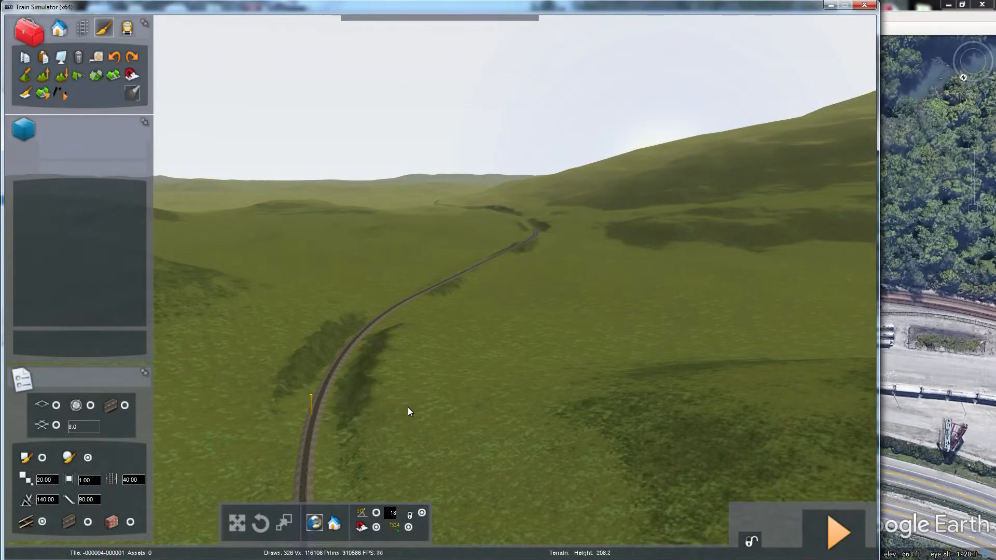
key("Up")
right_click_drag(408, 407, 311, 331)
key("Up")
key("Up")
key("Up")
key("Up")
key("Up")
key("Up")
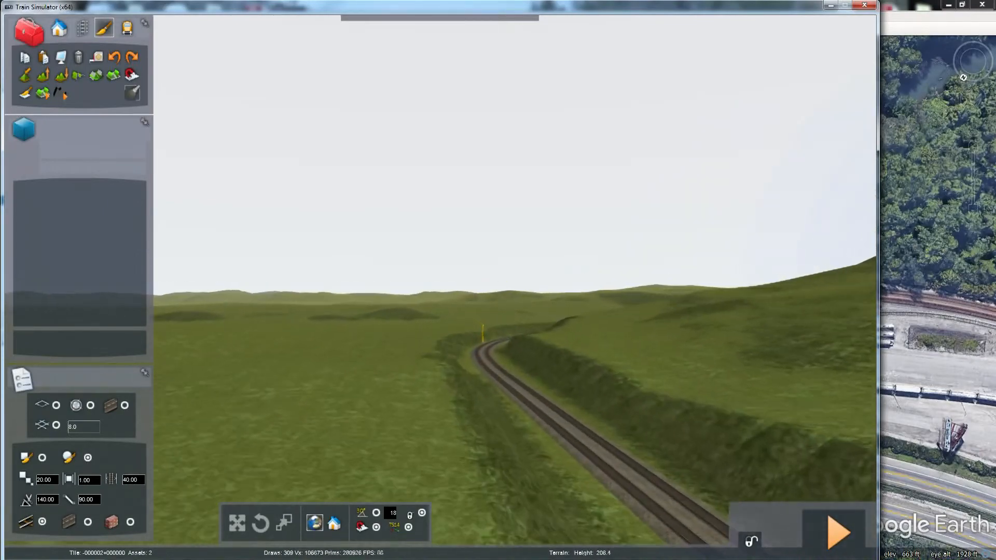
Step: Inspect the steep hillside cutting beside the double track from track level out to the grassland curve
key("Up")
right_click_drag(312, 331, 628, 331)
key("Up")
key("Up")
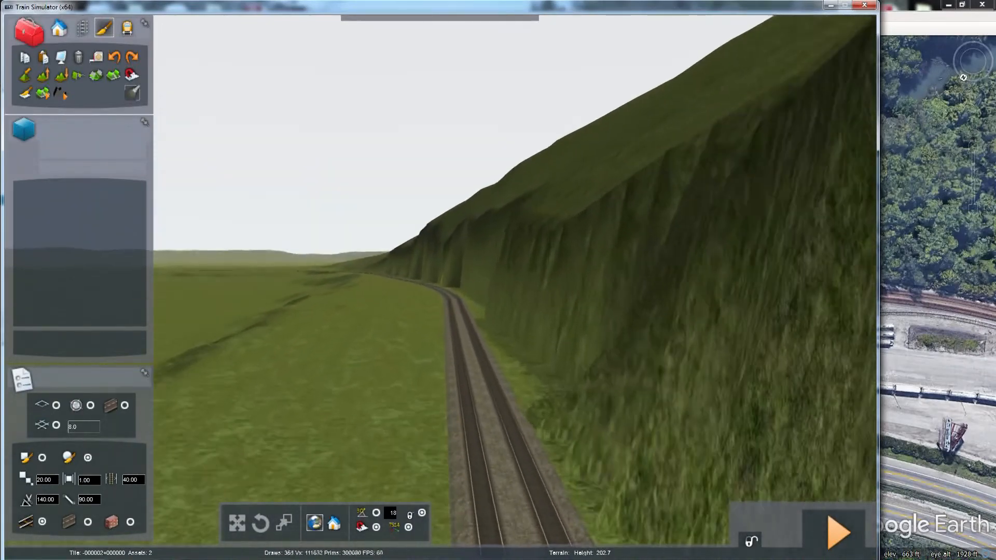
key("Up")
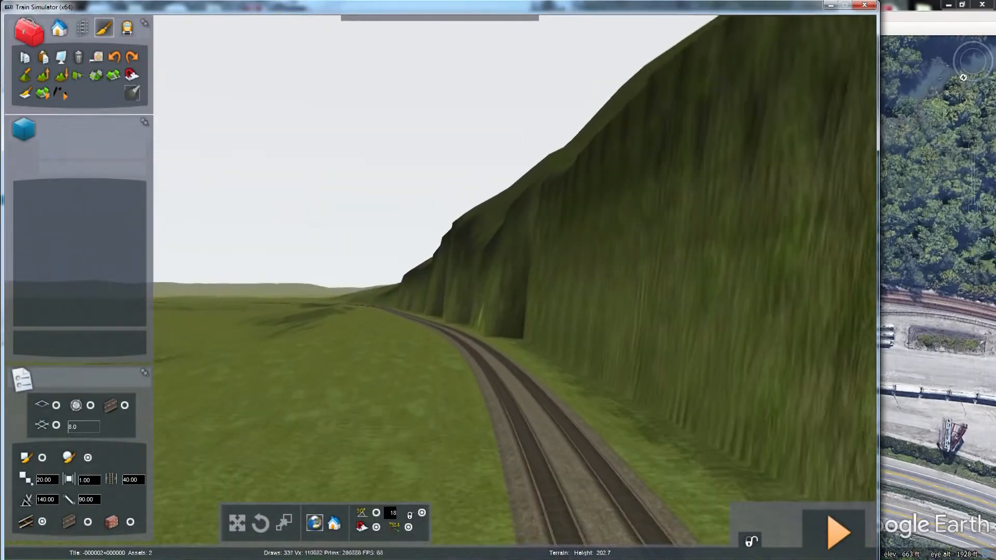
key("Up")
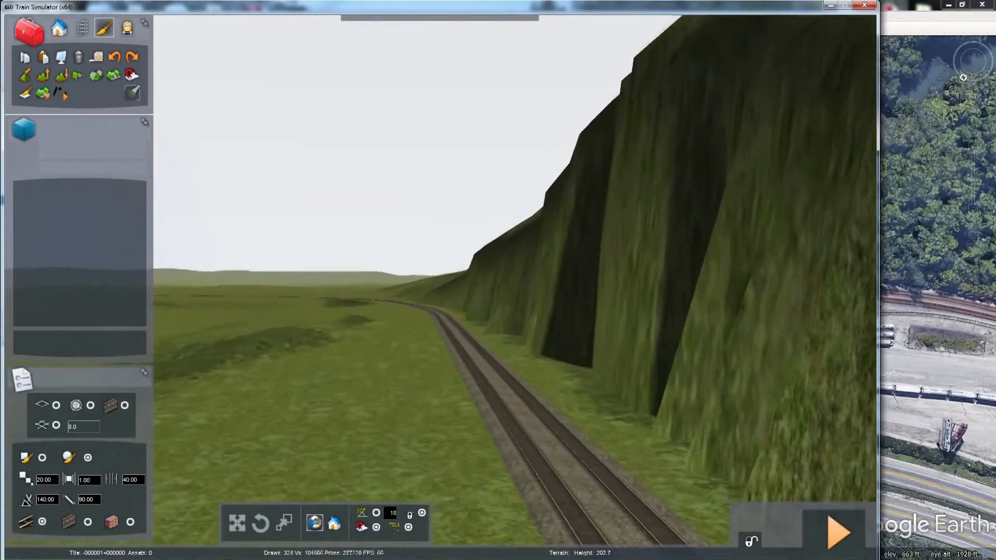
key("Up")
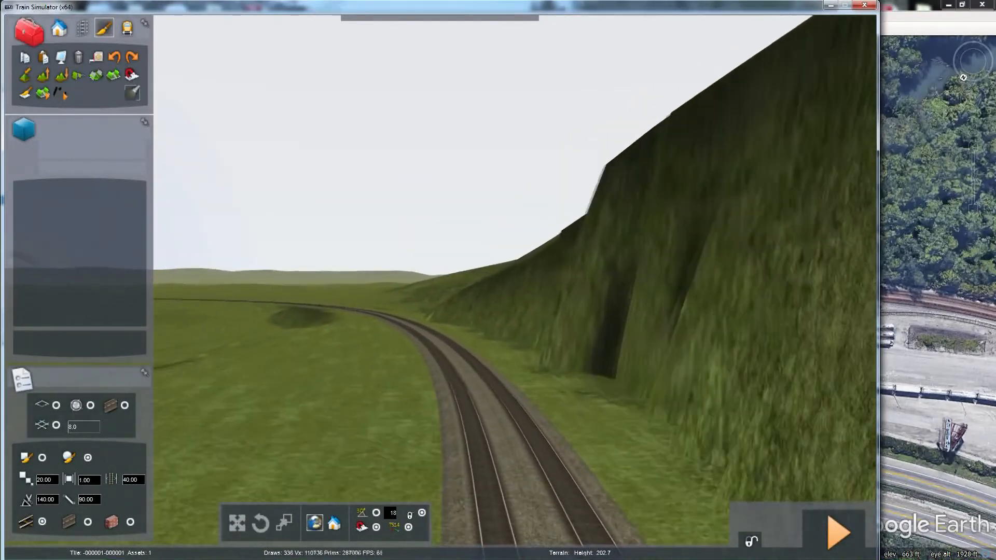
key("Up")
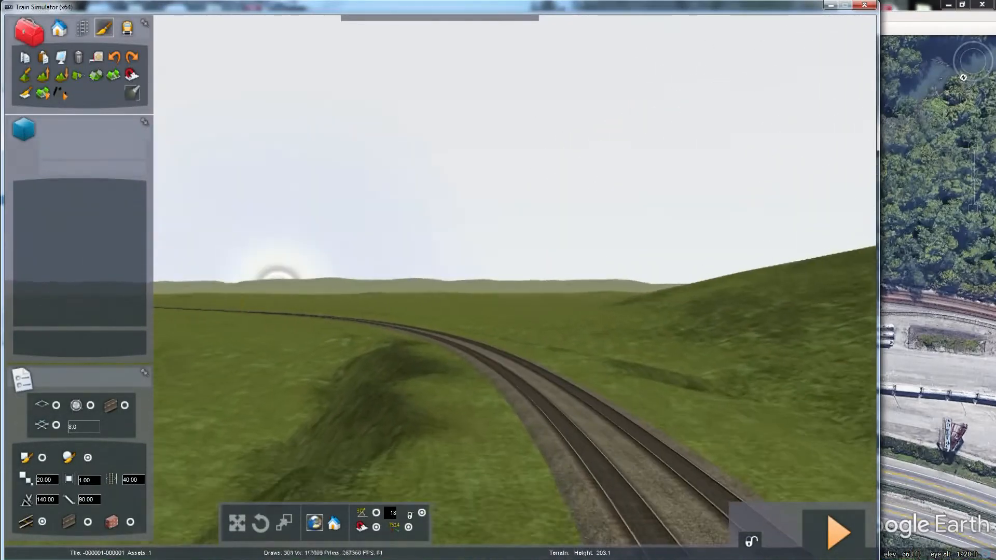
Step: Examine the end of the double track at the buffer stops, looking back toward the cut hillside from the grassland
key("Up")
mouse_move(557, 395)
right_mouse_down()
mouse_move(514, 408)
mouse_move(427, 410)
right_mouse_up()
key("Up")
mouse_move(450, 334)
right_mouse_down()
mouse_move(390, 419)
mouse_move(376, 495)
right_mouse_up()
key("Up")
right_click_drag(428, 368, 487, 354)
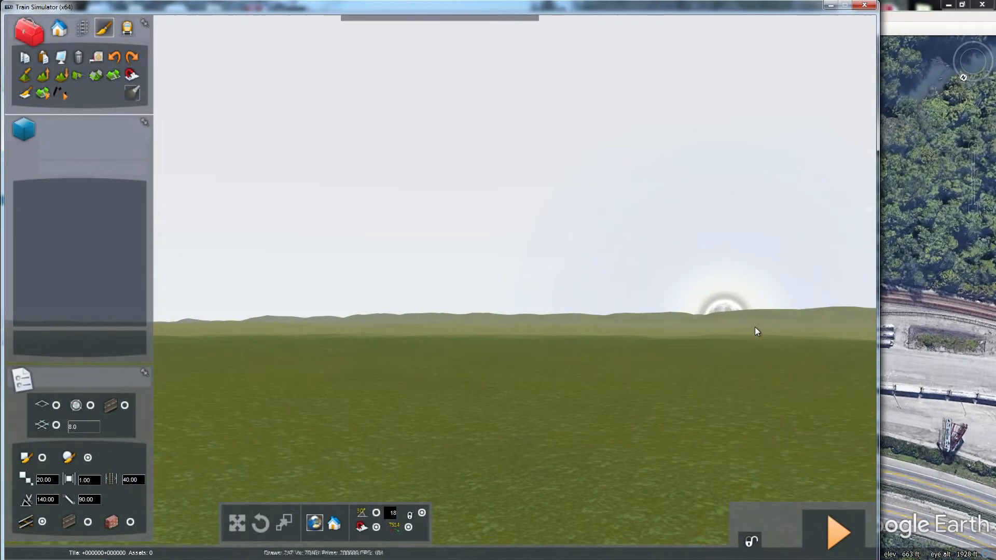
right_click_drag(739, 382, 842, 416)
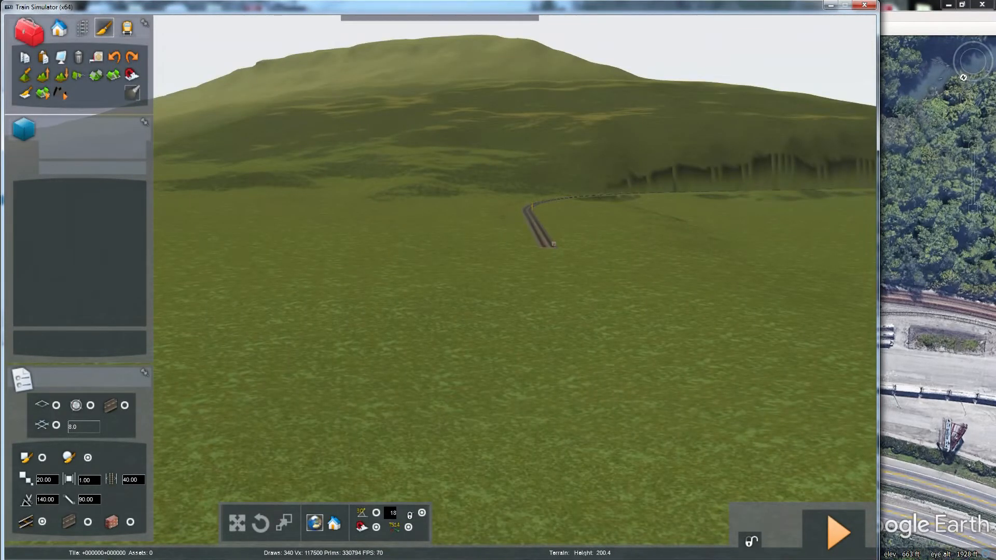
right_click_drag(515, 280, 554, 289)
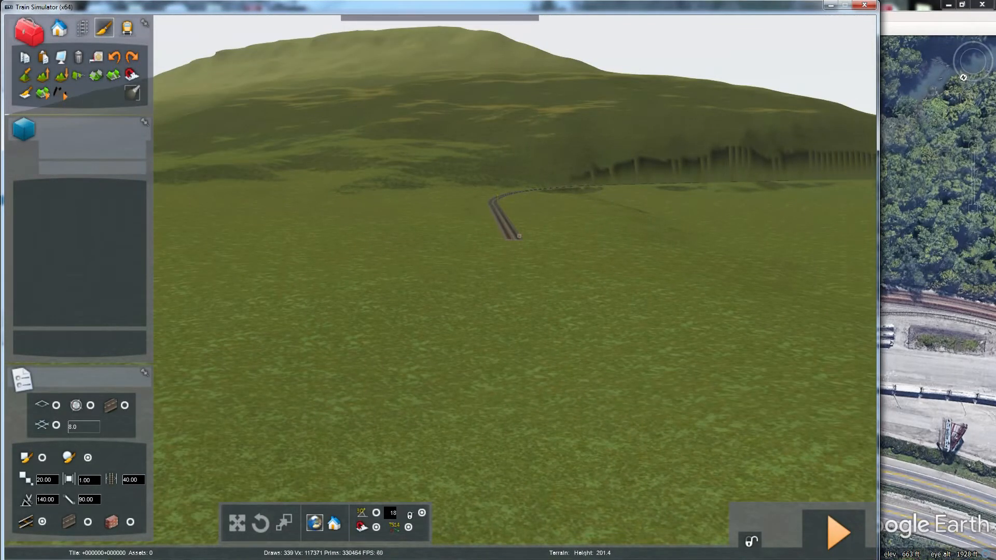
right_click_drag(515, 280, 812, 235)
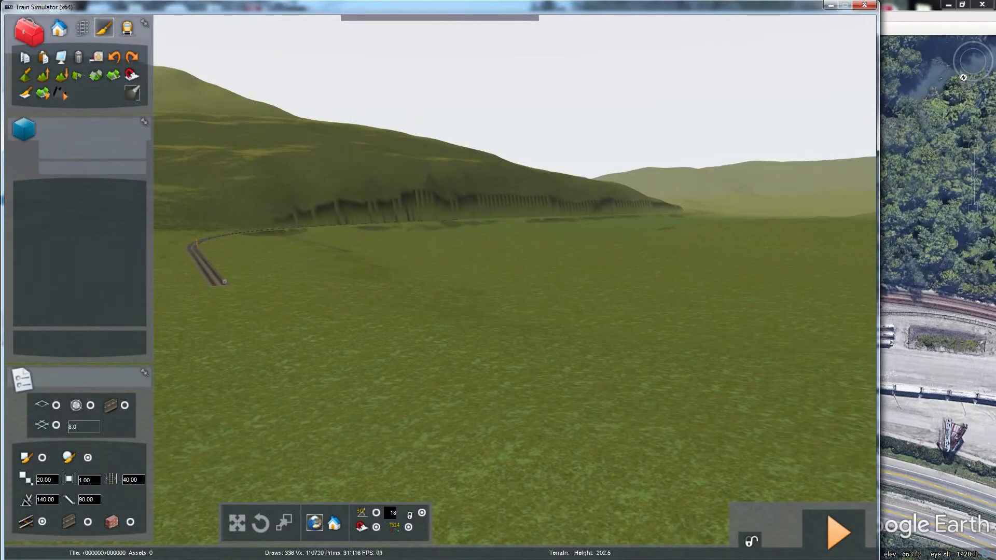
right_click_drag(515, 280, 273, 244)
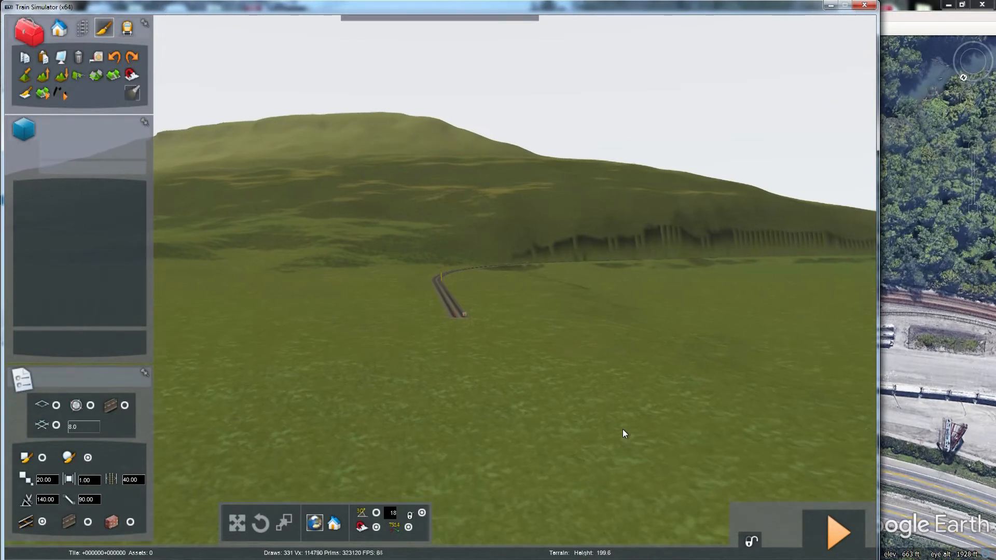
right_click_drag(622, 429, 647, 454)
key("Up")
key("Up")
key("Up")
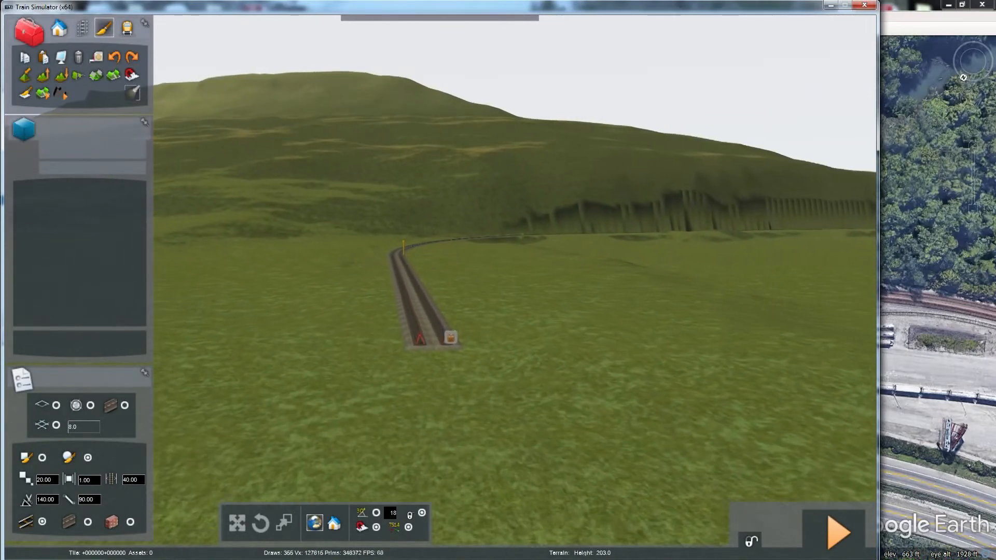
key("Up")
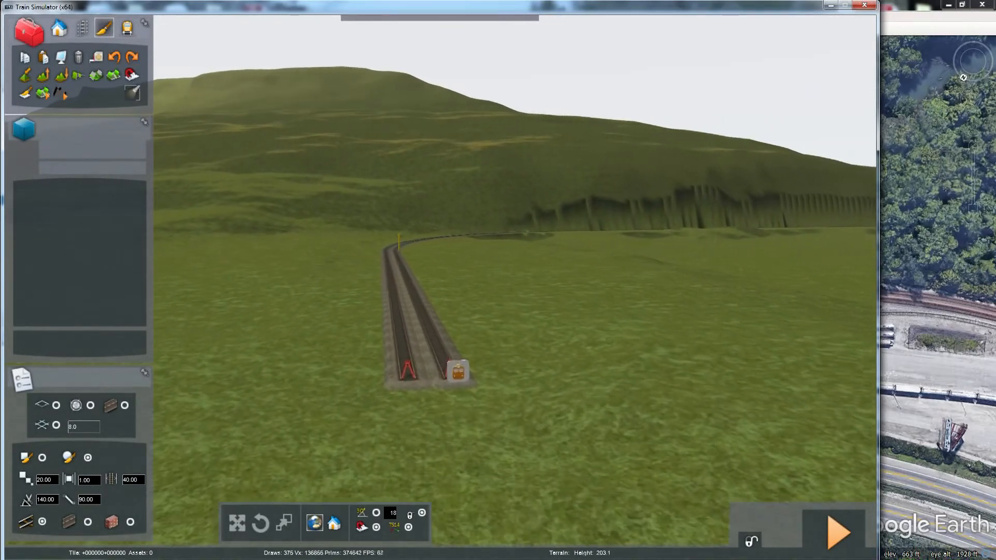
key("Up")
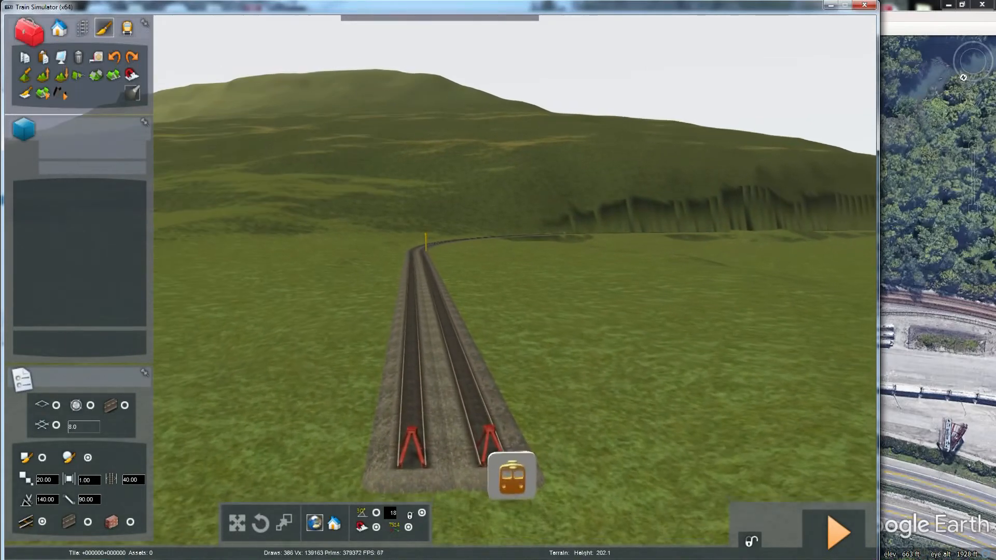
Step: Examine the red buffer stops at the end of the double track and the level ground leading toward the yellow marker
key("Up")
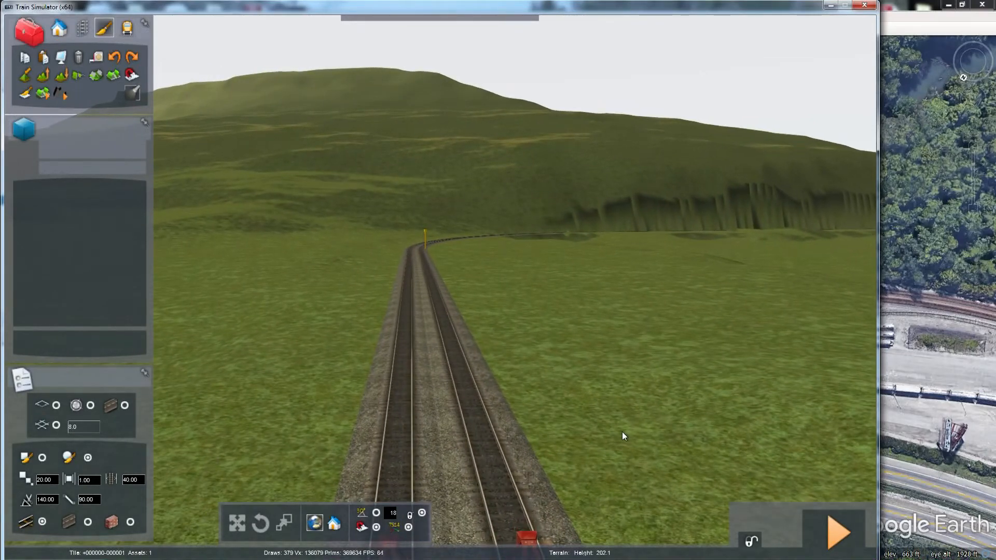
mouse_move(622, 433)
right_mouse_down()
mouse_move(788, 434)
mouse_move(622, 445)
right_mouse_up()
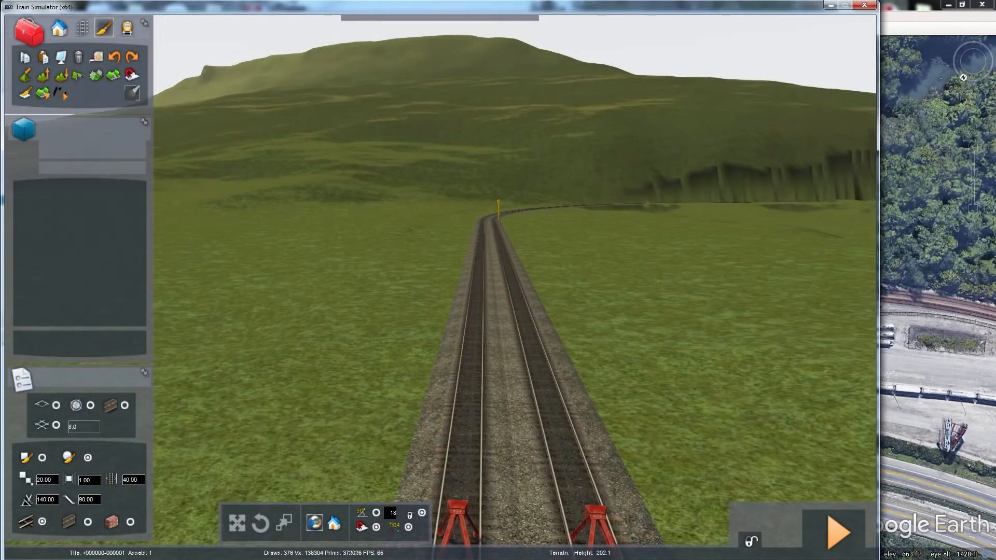
key("Right")
mouse_move(622, 445)
right_mouse_down()
mouse_move(613, 437)
mouse_move(621, 416)
mouse_move(622, 431)
right_mouse_up()
key("Down")
scroll(613, 427, "down", 5)
key("Up")
key("Up")
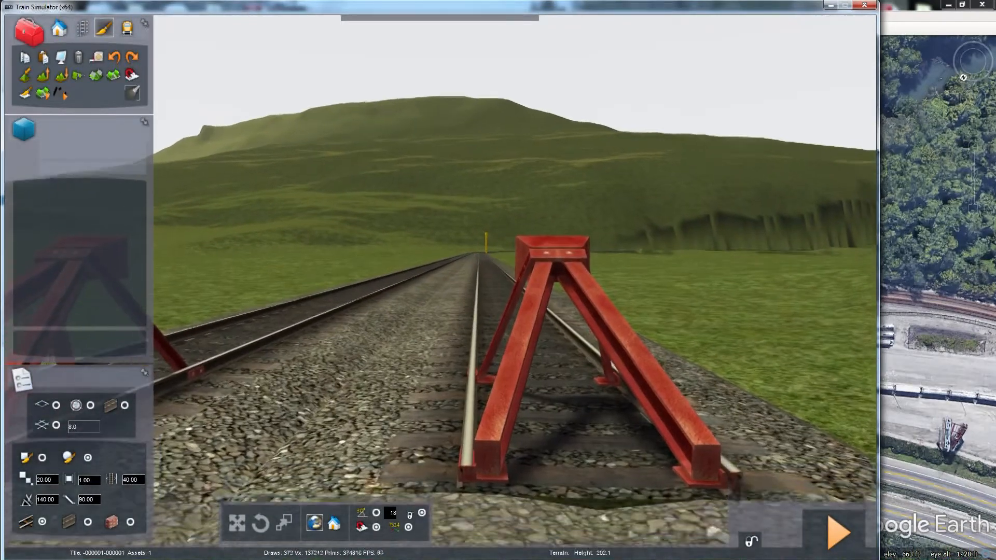
scroll(622, 431, "up", 5)
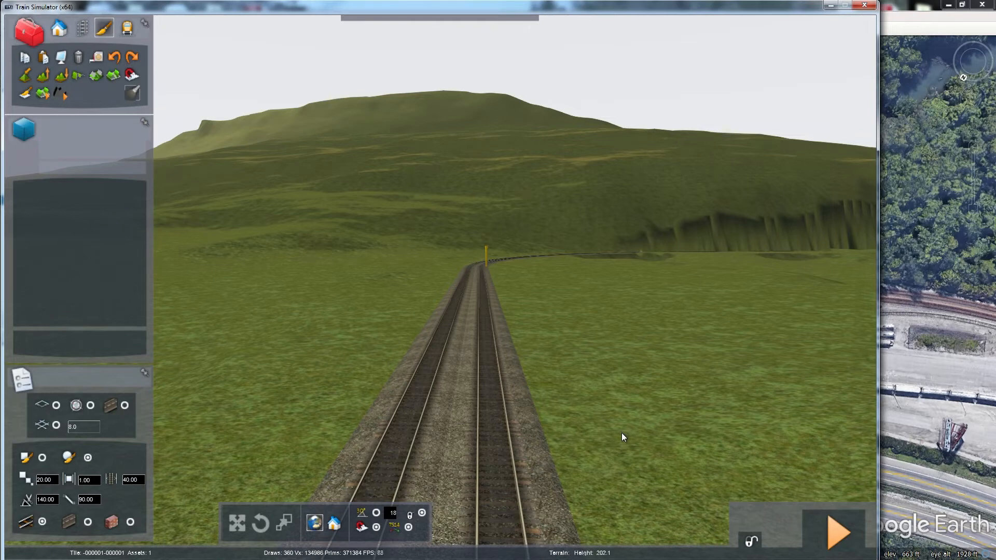
right_click_drag(616, 434, 659, 441)
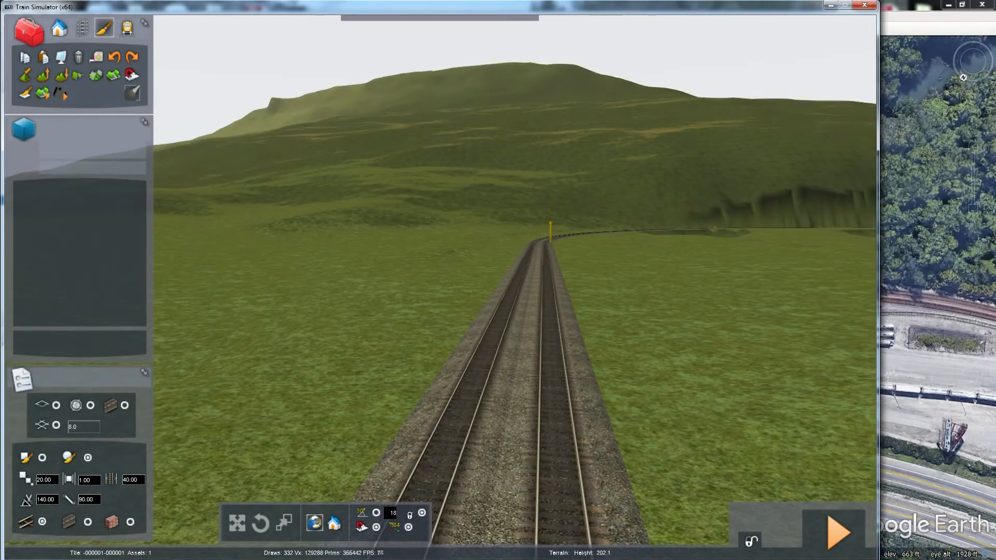
Step: Inspect the steep hillside cutting at track level, following the double track around the curve to the end of the slope
right_click_drag(617, 439, 848, 409)
key("Up")
key("Up")
key("Up")
key("Up")
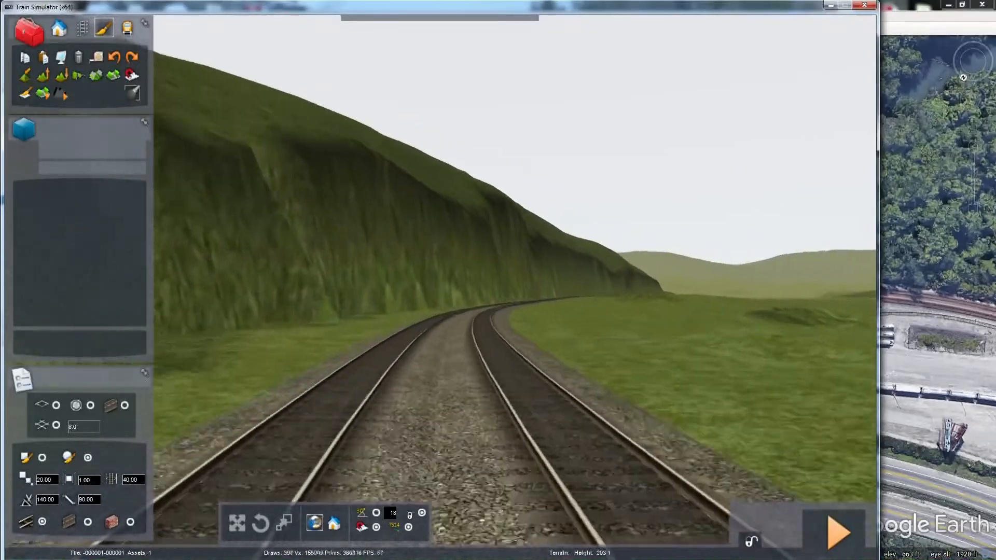
key("Up")
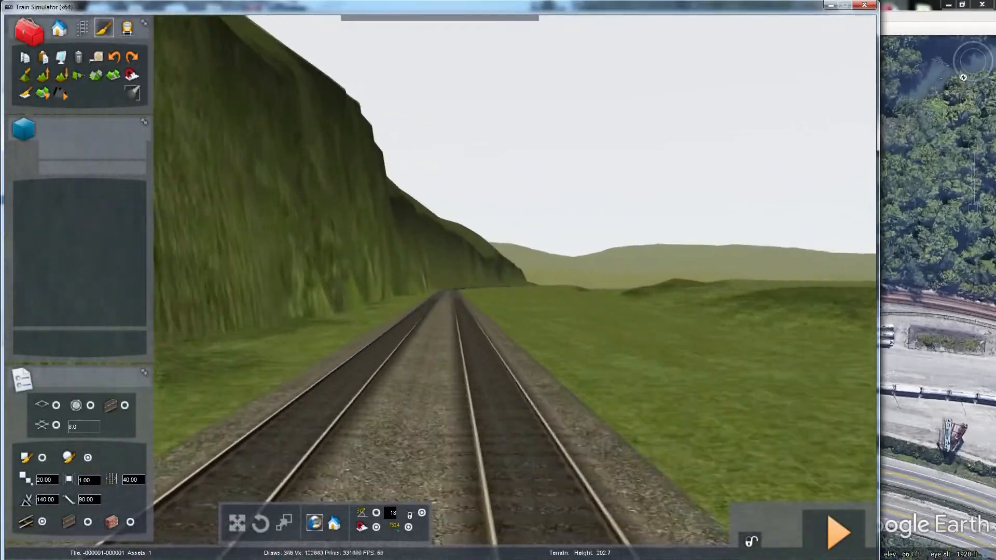
key("Up")
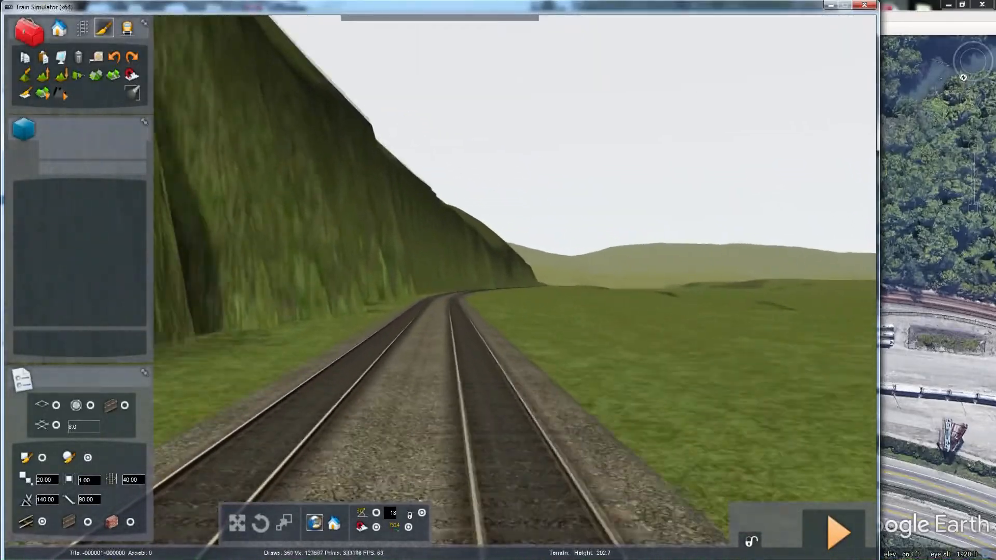
key("Up")
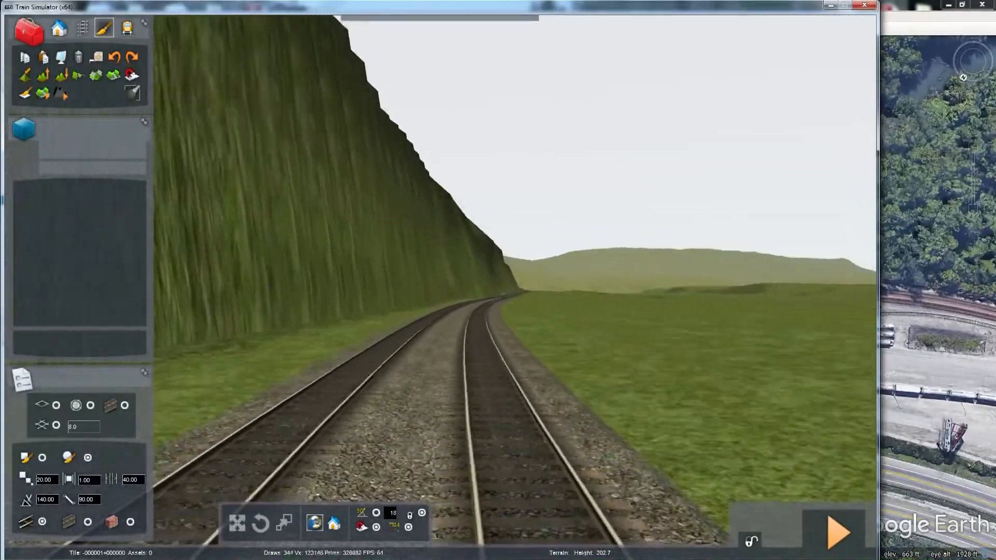
key("Up")
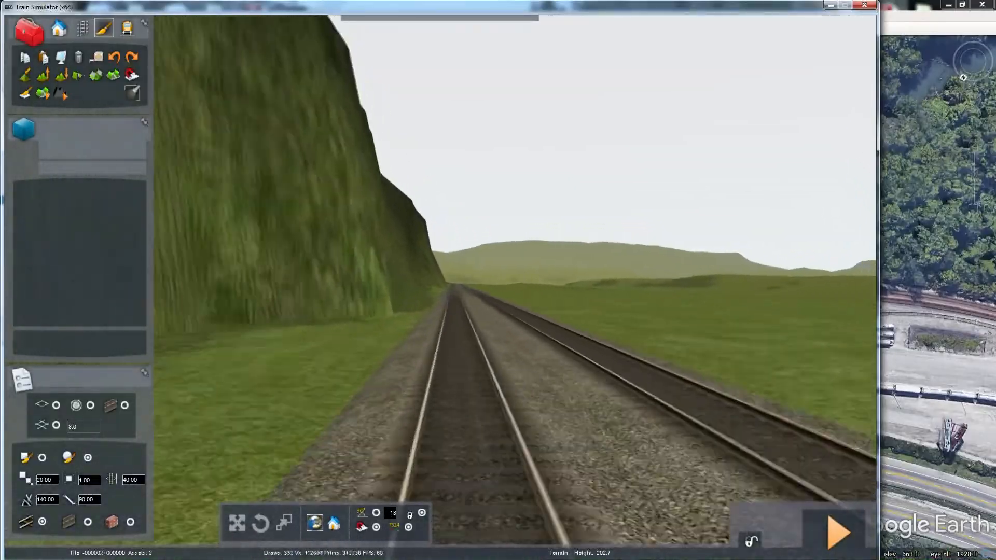
key("Up")
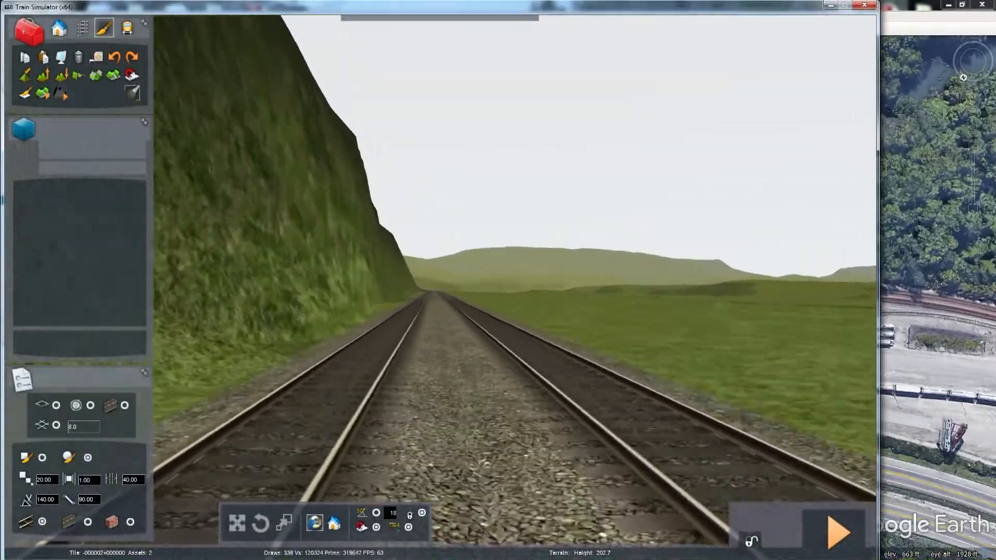
key("Up")
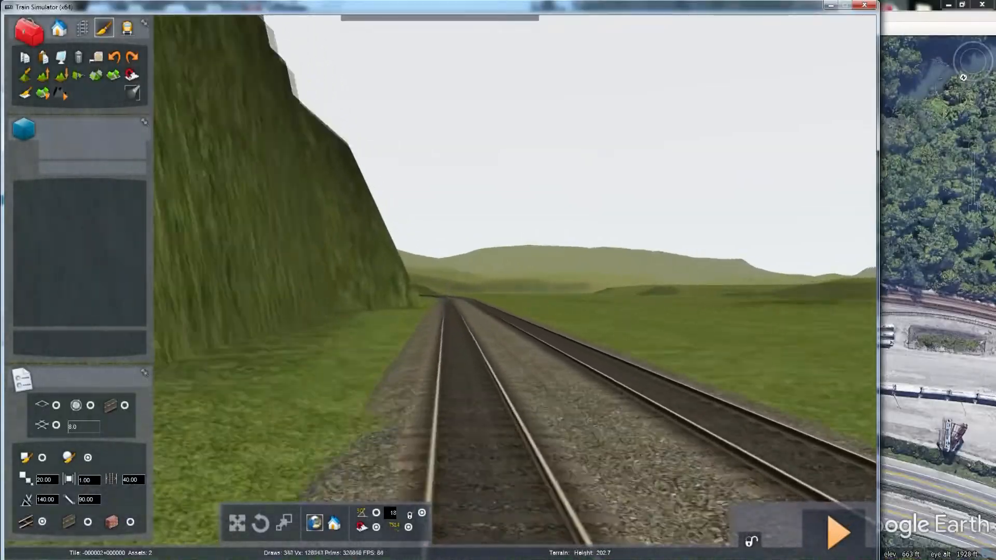
key("Up")
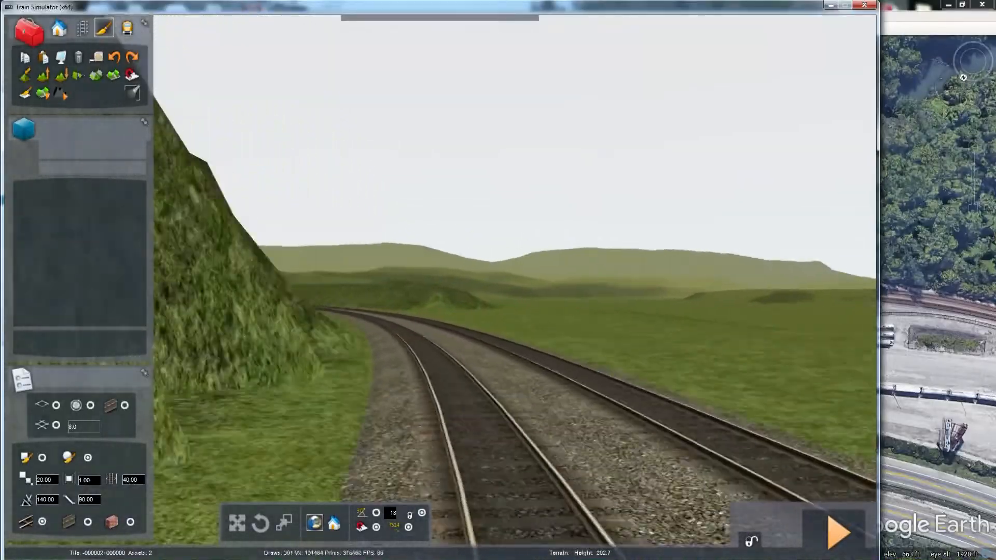
Step: Review the low cuttings past the yellow marker and the level ground along the single track, looking in both directions
key("Up")
key("Up")
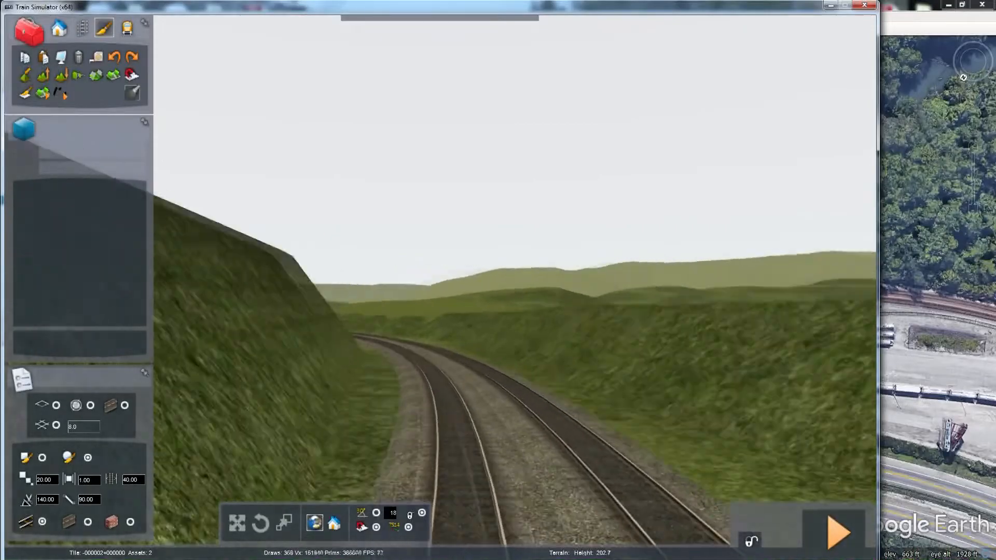
key("Up")
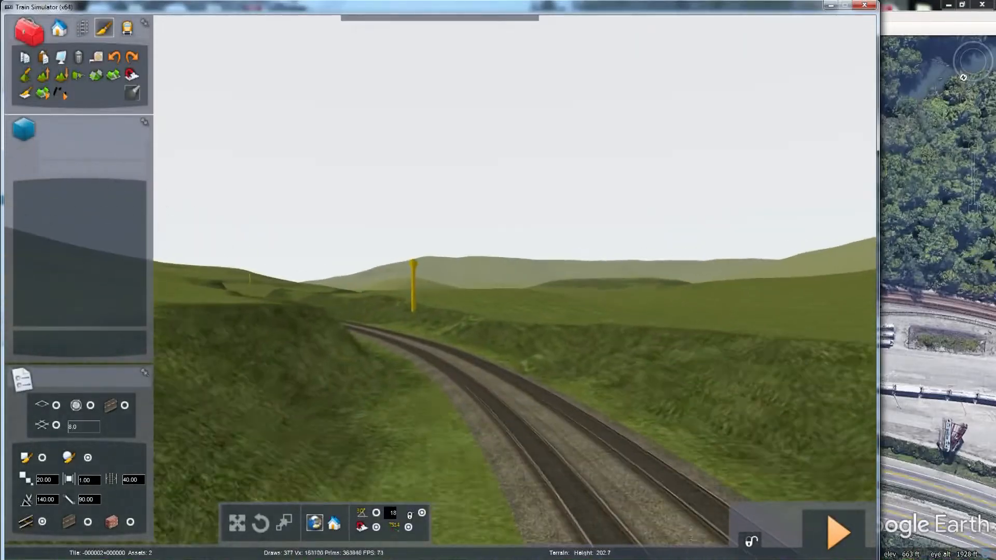
key("Up")
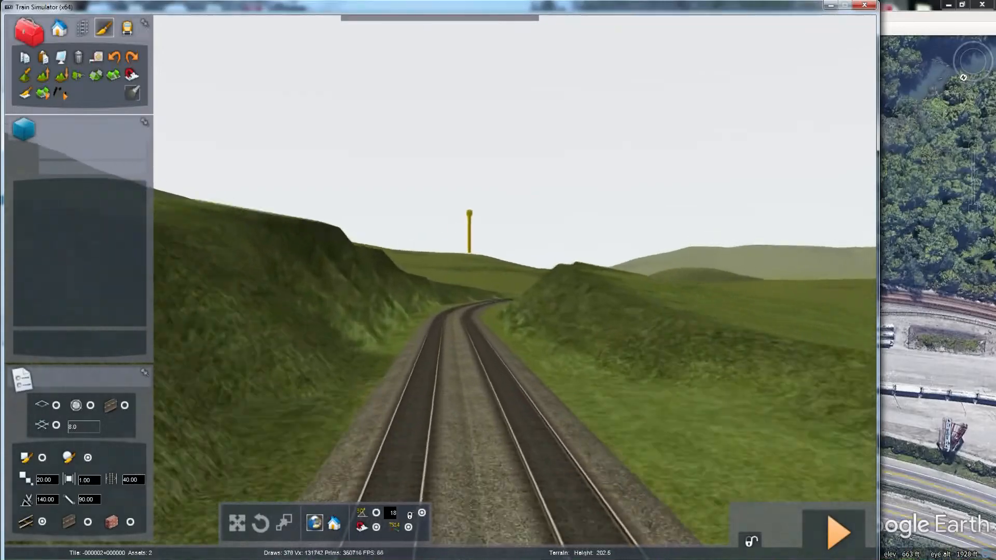
key("Up")
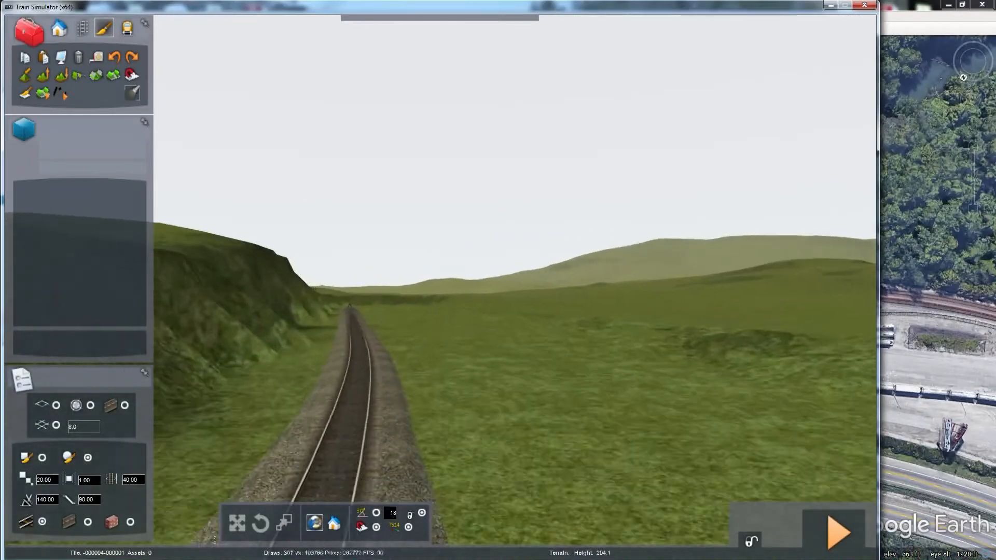
right_click_drag(498, 280, 247, 280)
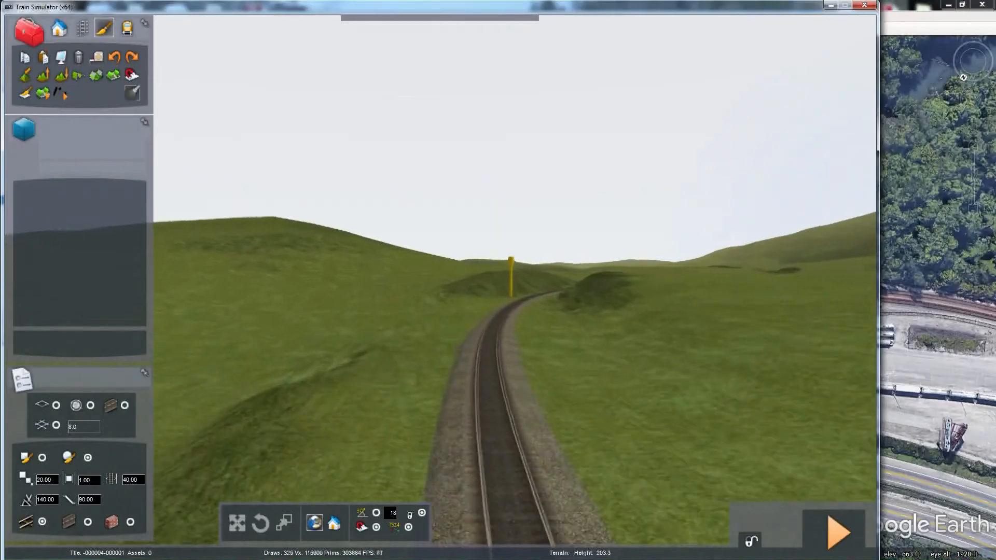
key("Up")
right_click_drag(498, 280, 578, 265)
key("Up")
key("Up")
right_click_drag(498, 280, 510, 280)
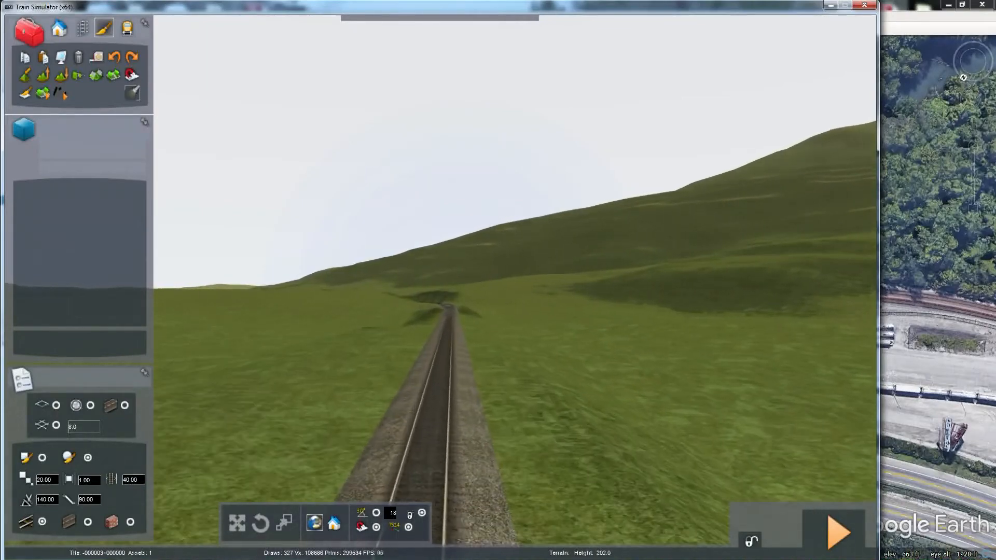
Step: Check the cutting banks on both sides of the double track on the way back toward the steep hillside
key("Up")
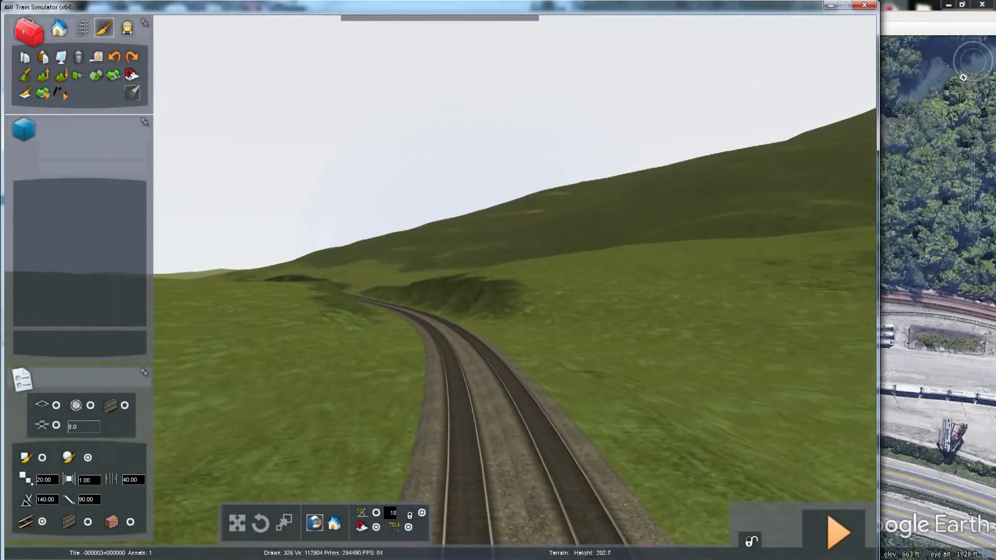
key("Up")
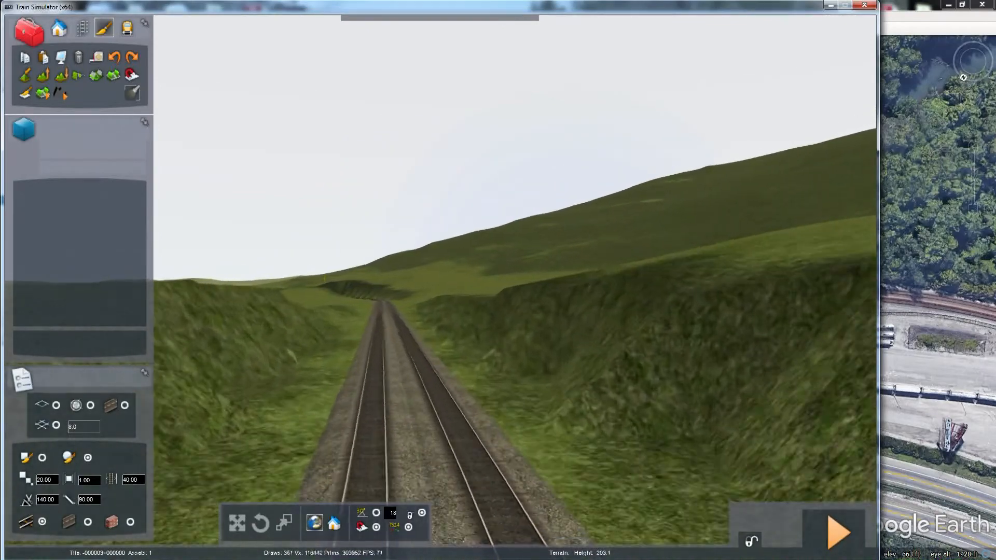
key("Up")
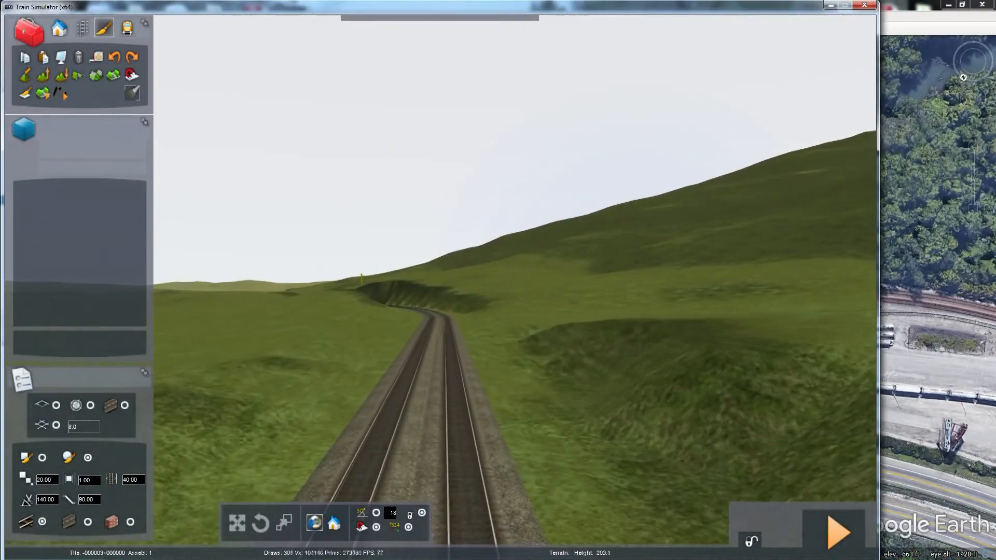
key("Up")
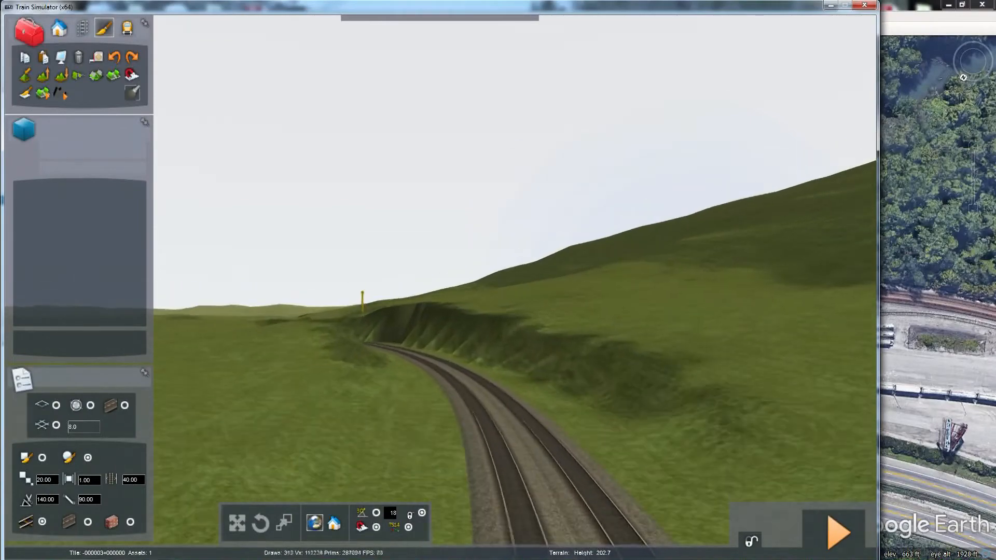
key("Up")
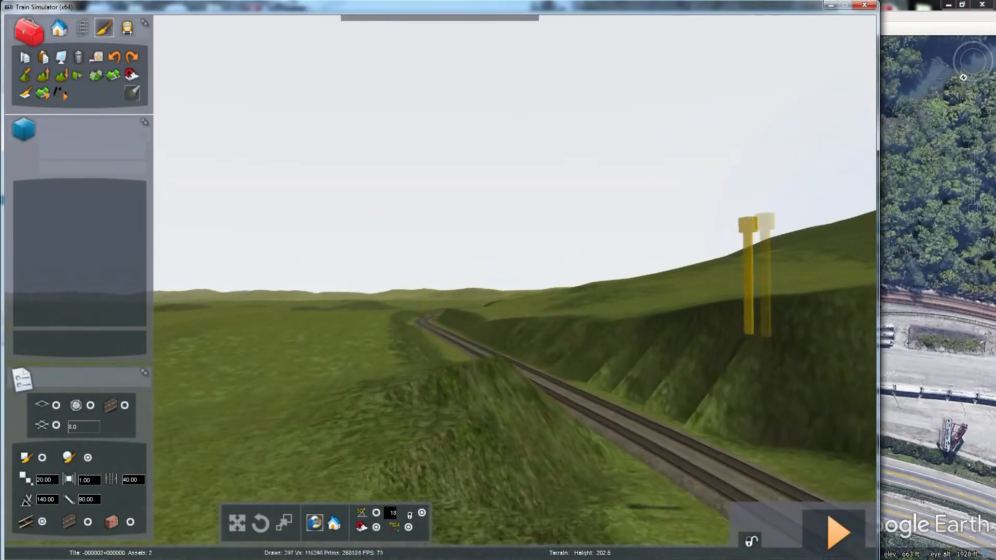
key("Up")
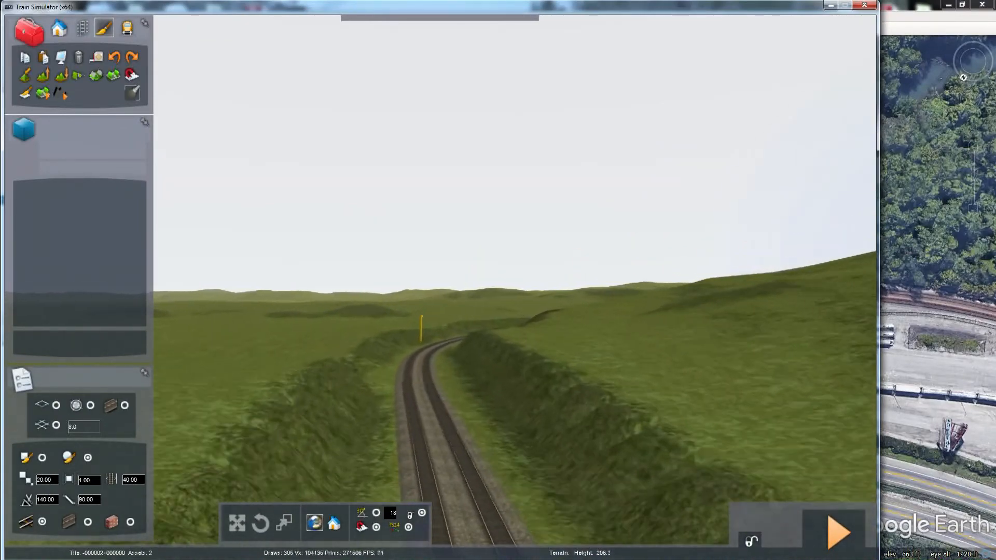
key("Up")
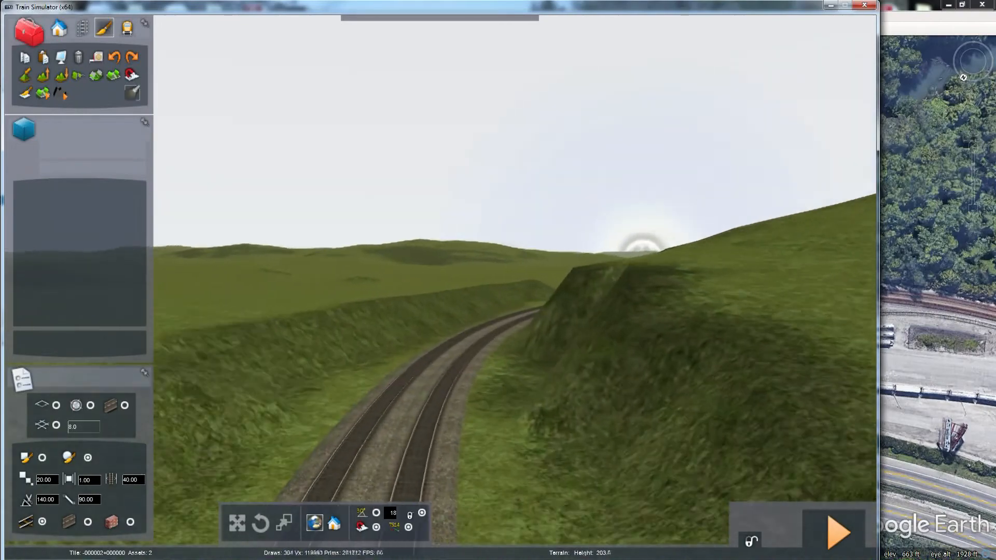
Step: Examine the whole cut hillside and the trackside ground from out on the grassland
key("Left")
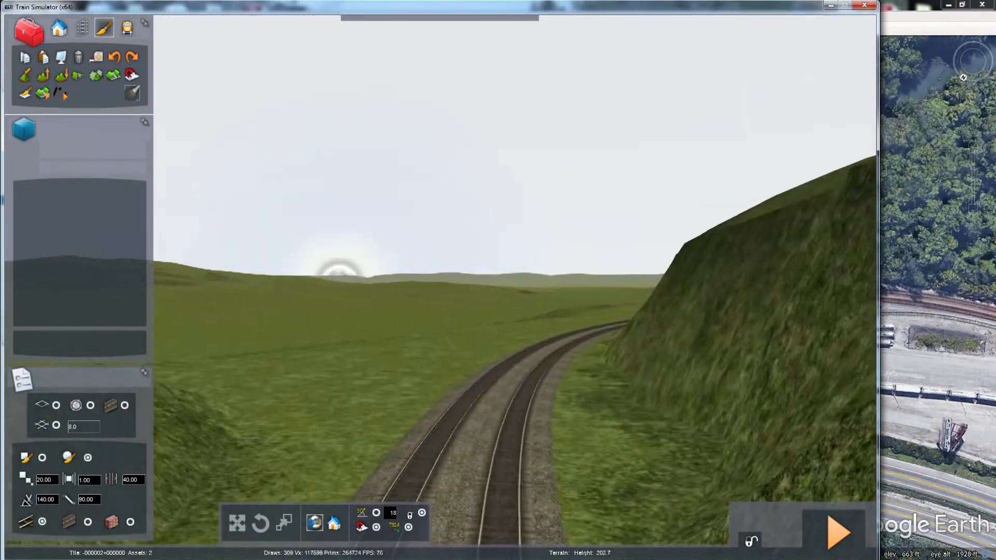
key("Left")
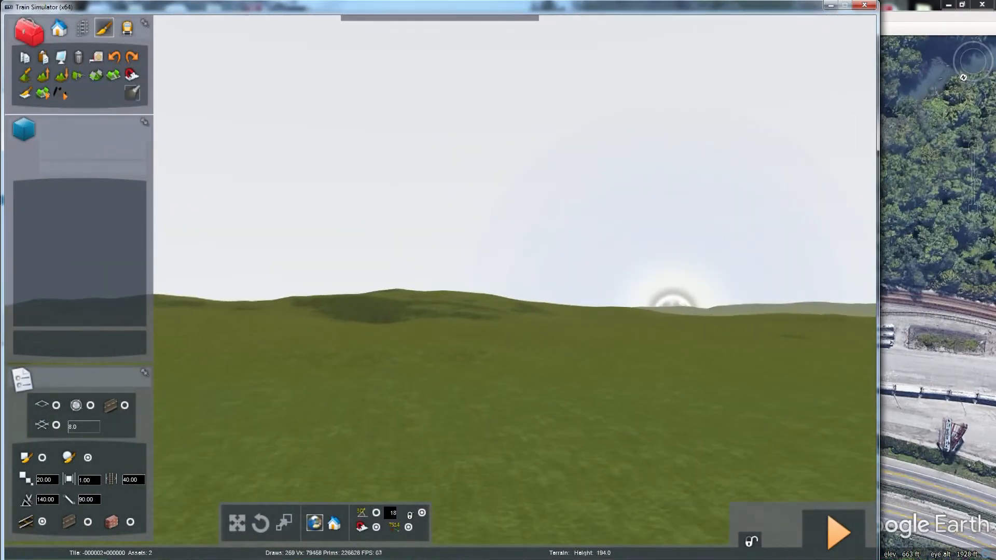
key("Right")
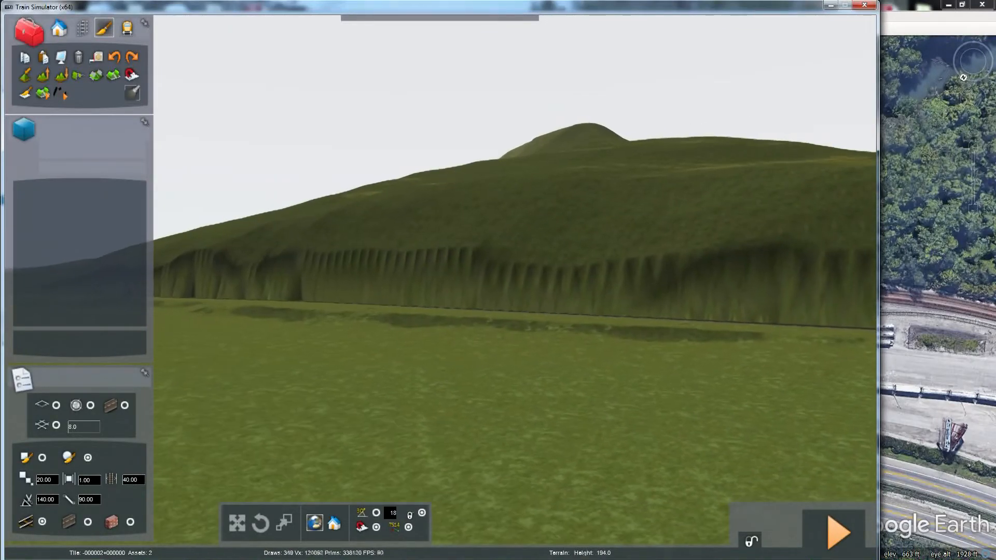
key("Up")
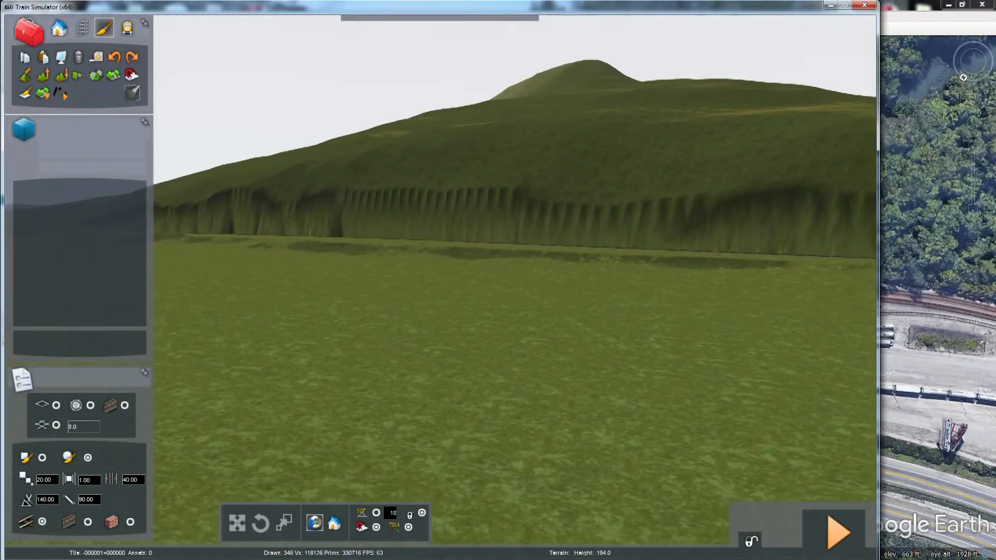
right_click_drag(615, 467, 415, 436)
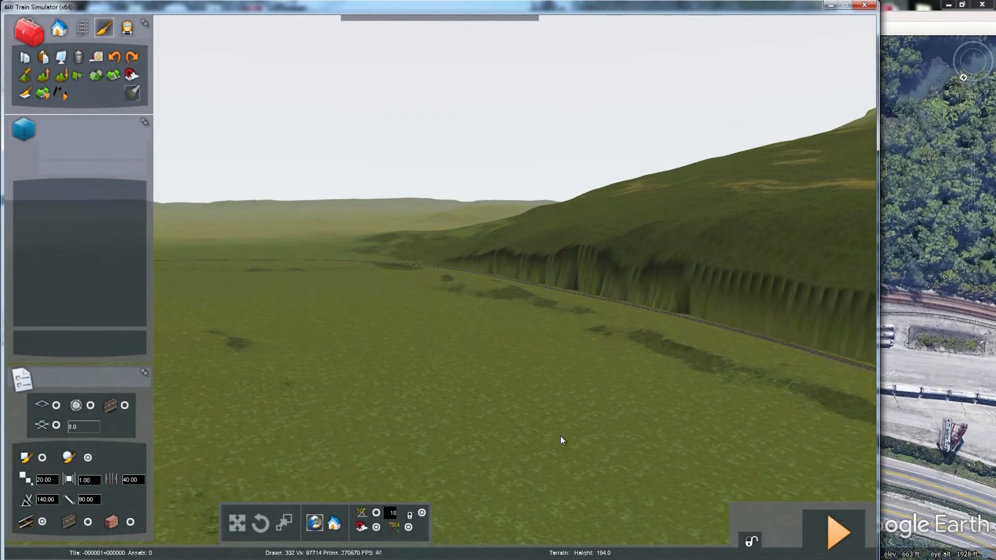